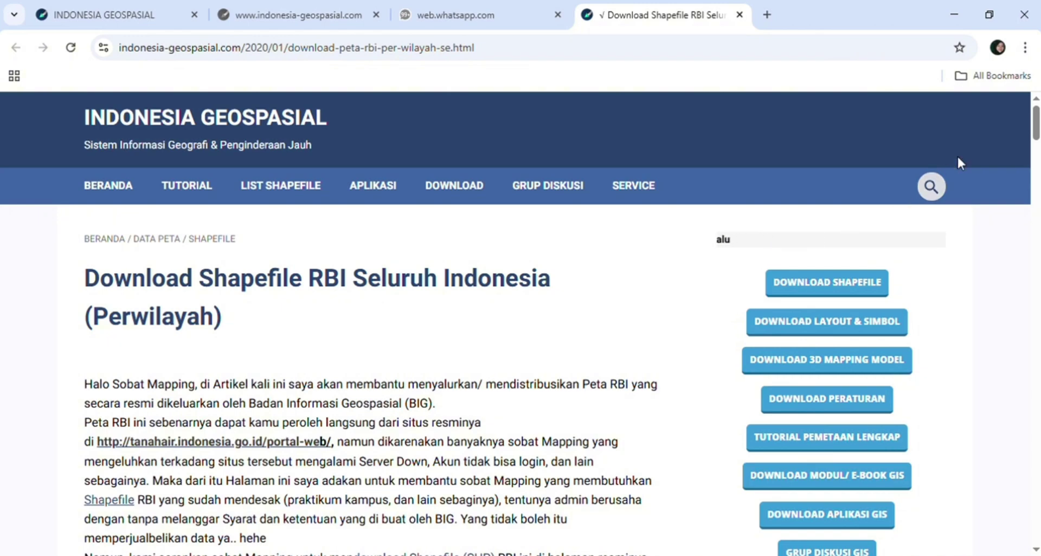
Browse the RBI shapefile article down through its layer list to the table of download links per province.
scroll(515, 325, "down", 20)
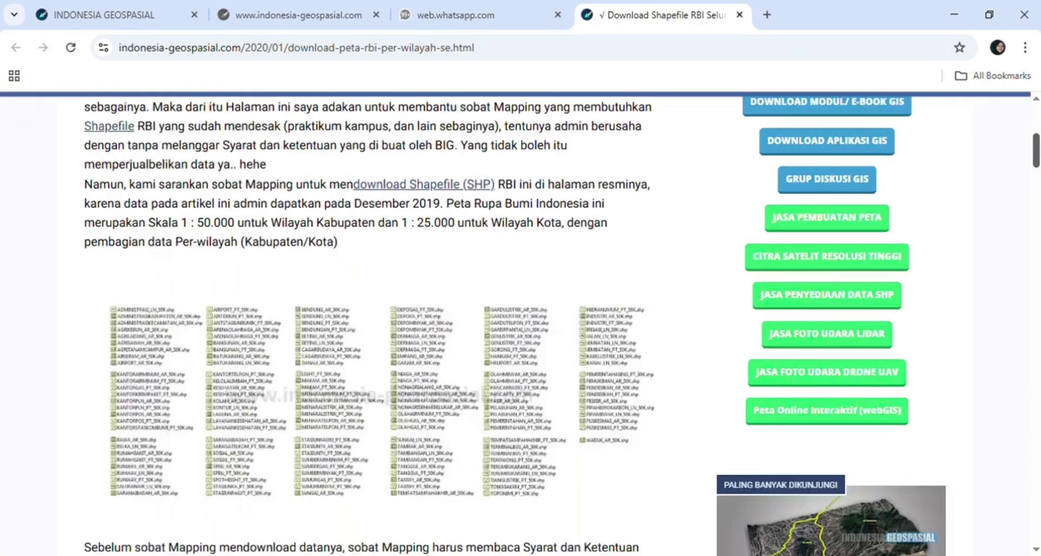
scroll(515, 341, "down", 13)
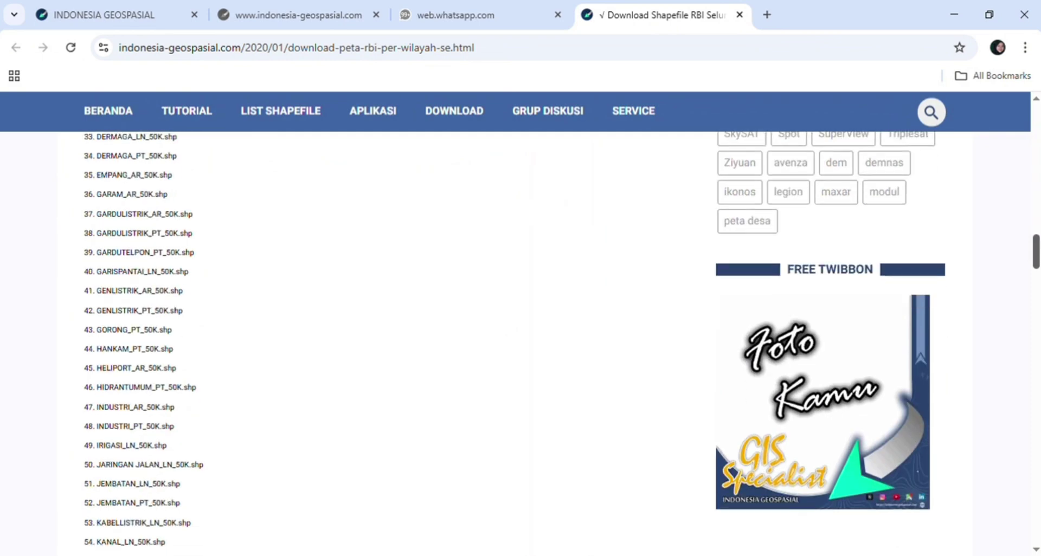
scroll(515, 341, "down", 20)
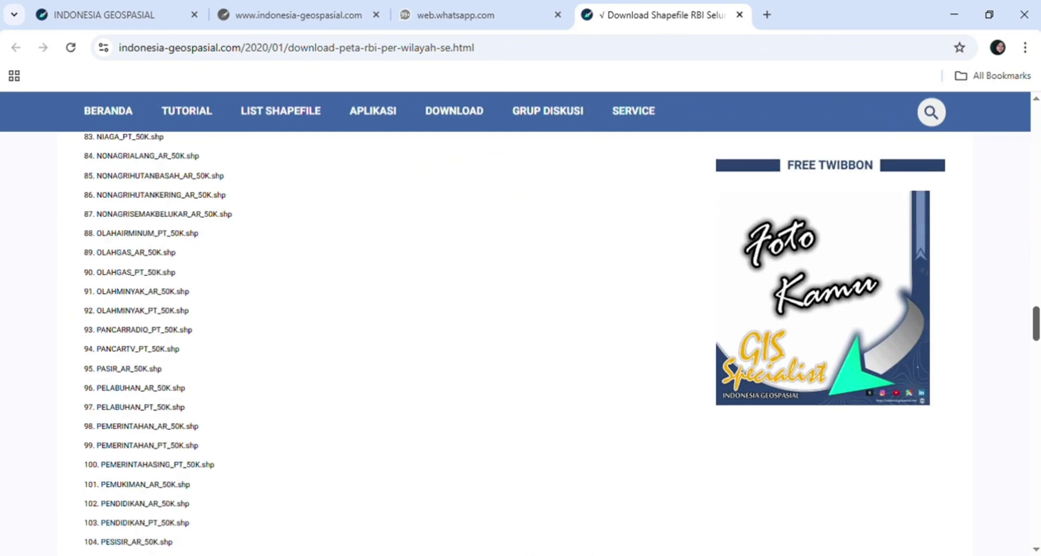
scroll(515, 342, "down", 7)
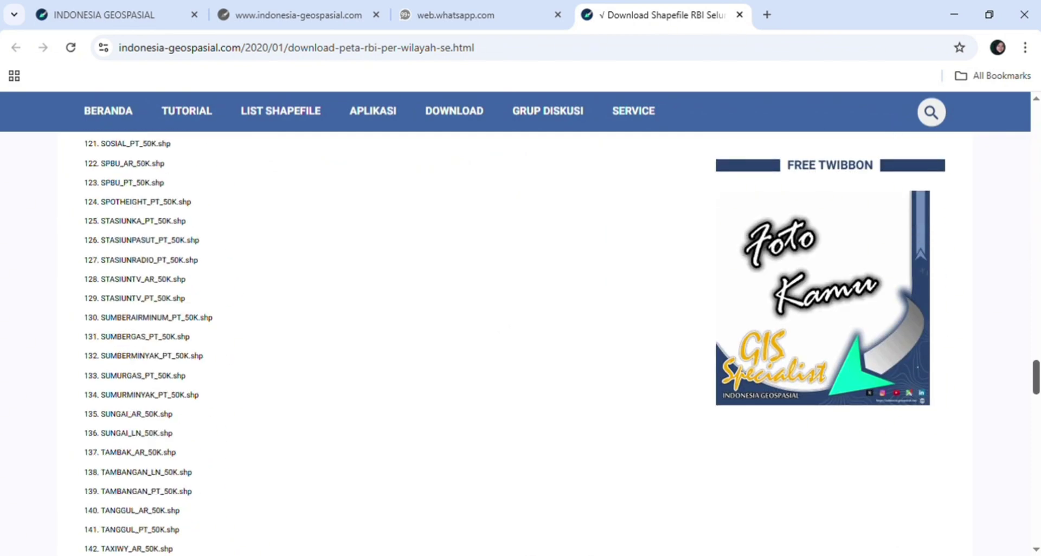
scroll(515, 341, "down", 9)
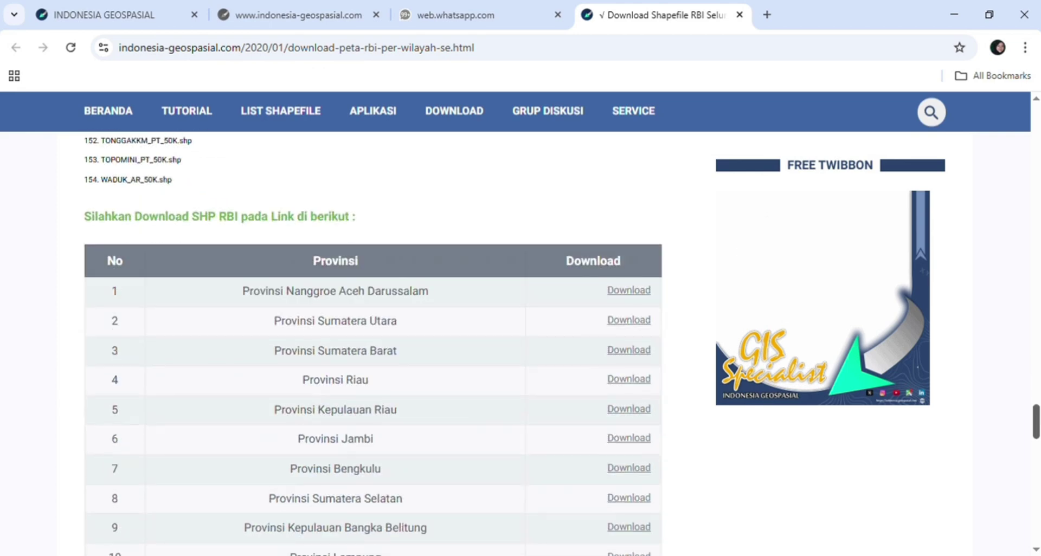
scroll(515, 342, "down", 6)
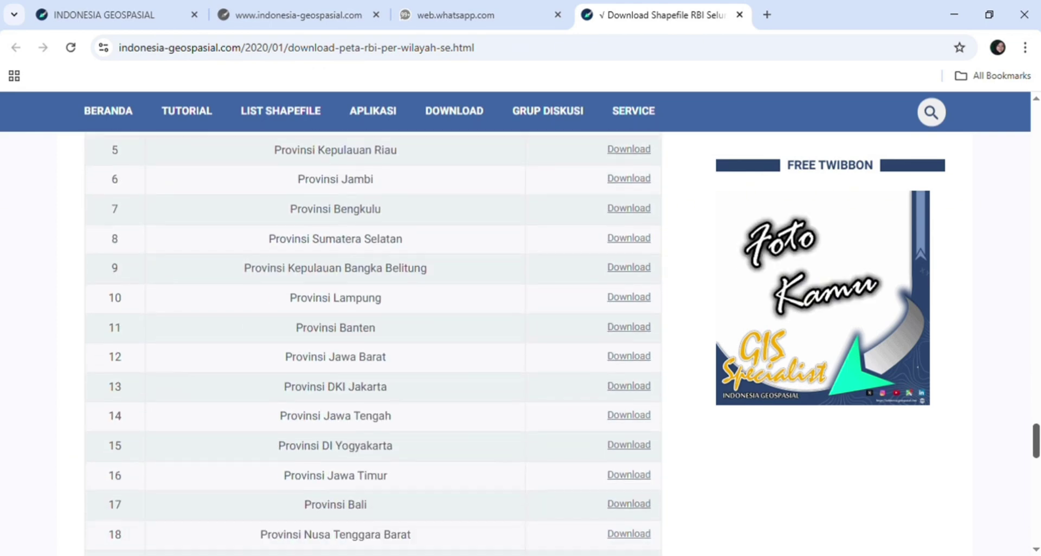
scroll(373, 341, "down", 3)
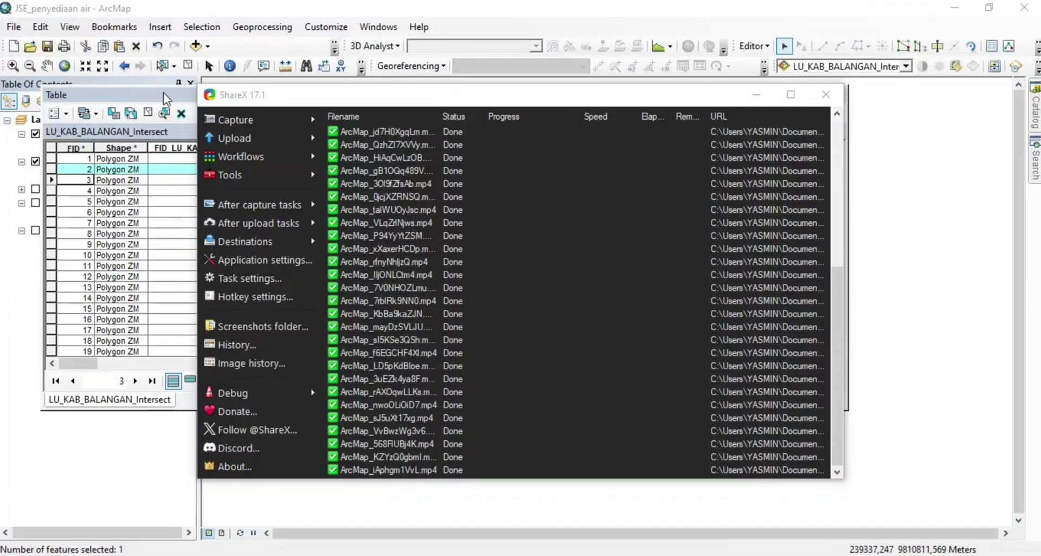
Select all records in the LU_KAB_BALANGAN_Intersect attribute table and copy them.
left_click(164, 92)
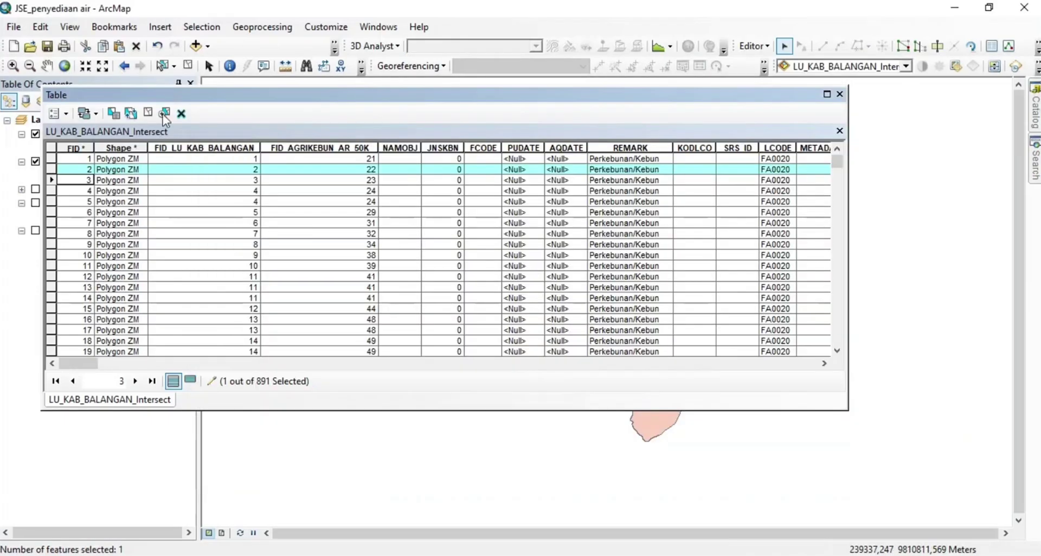
left_click(50, 161)
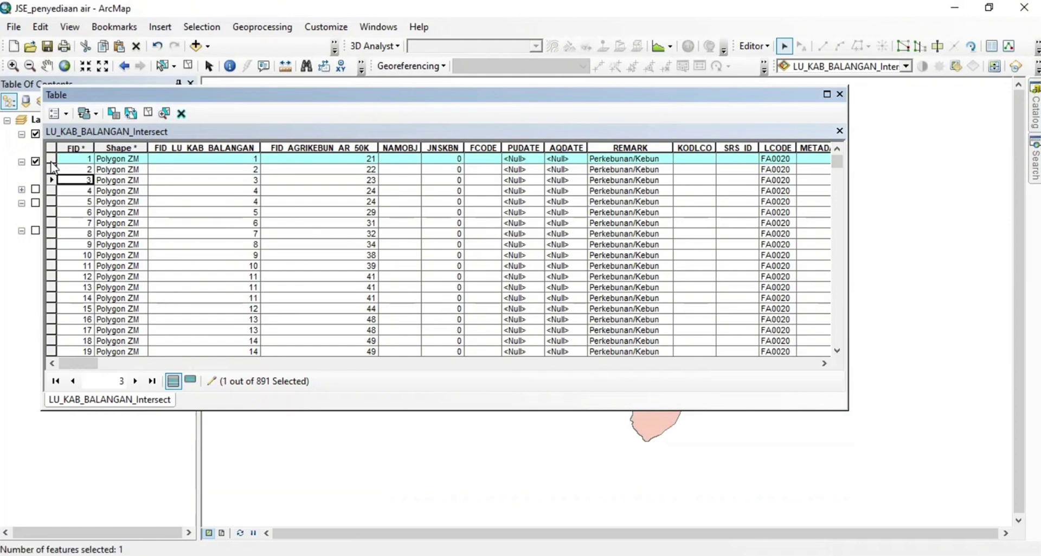
key("ctrl+a")
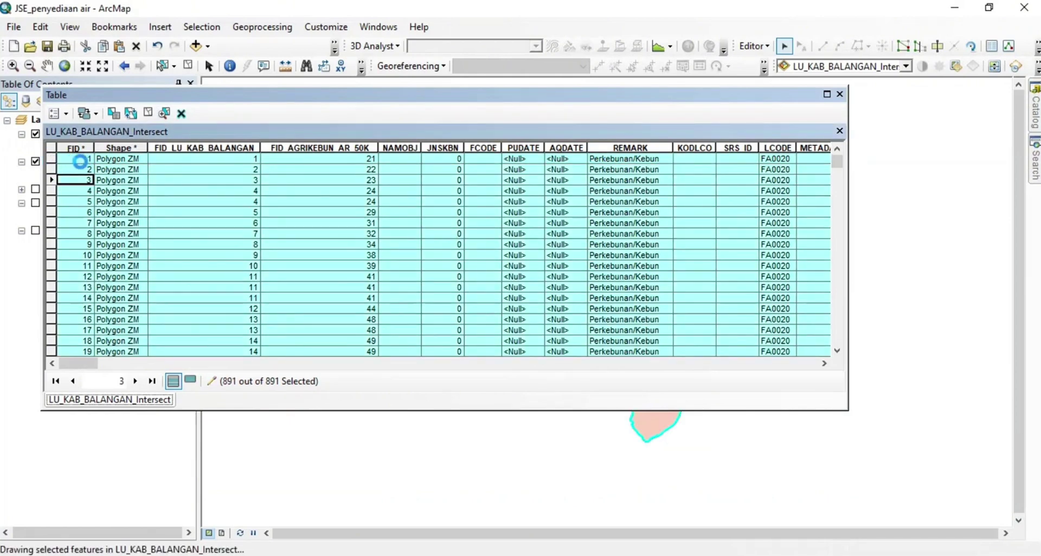
right_click(51, 161)
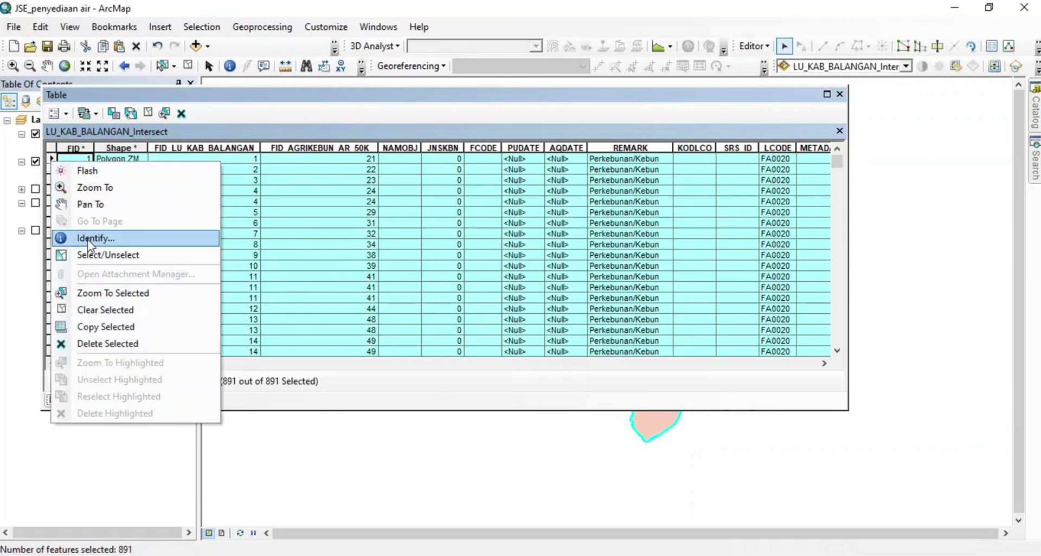
left_click(106, 327)
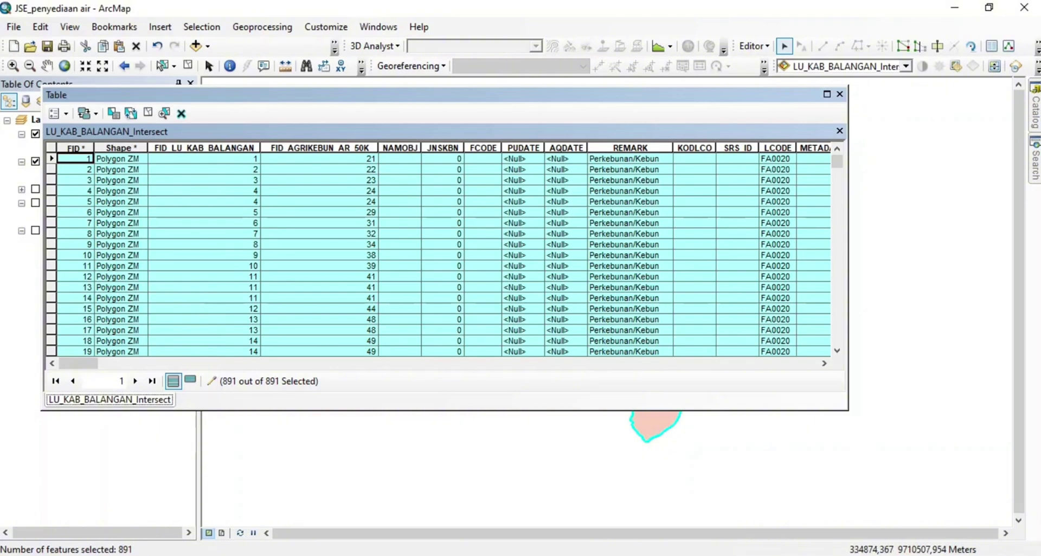
Switch to the blank Book1 workbook in Excel and paste the copied attribute records starting at cell A1.
mouse_move(767, 553)
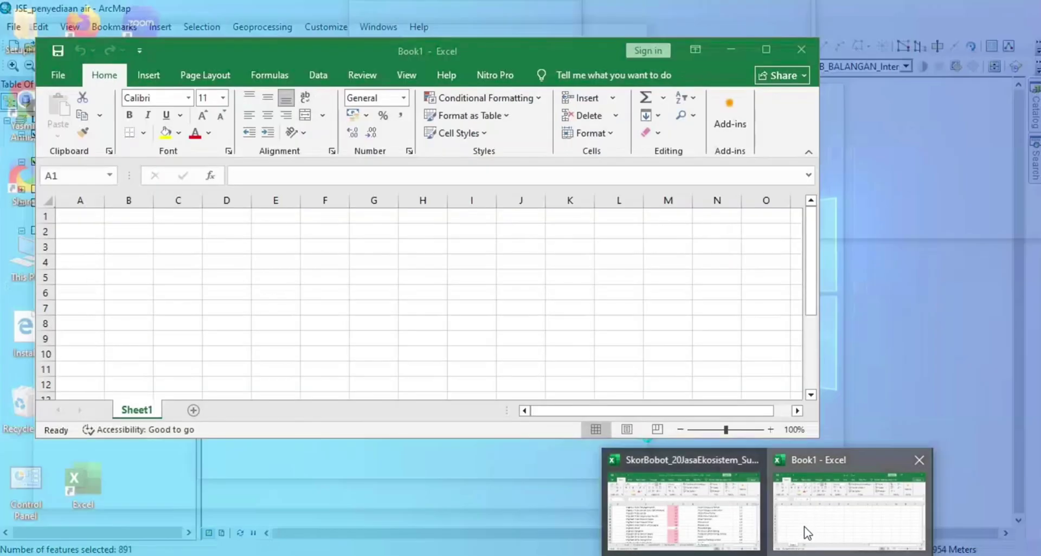
left_click(807, 533)
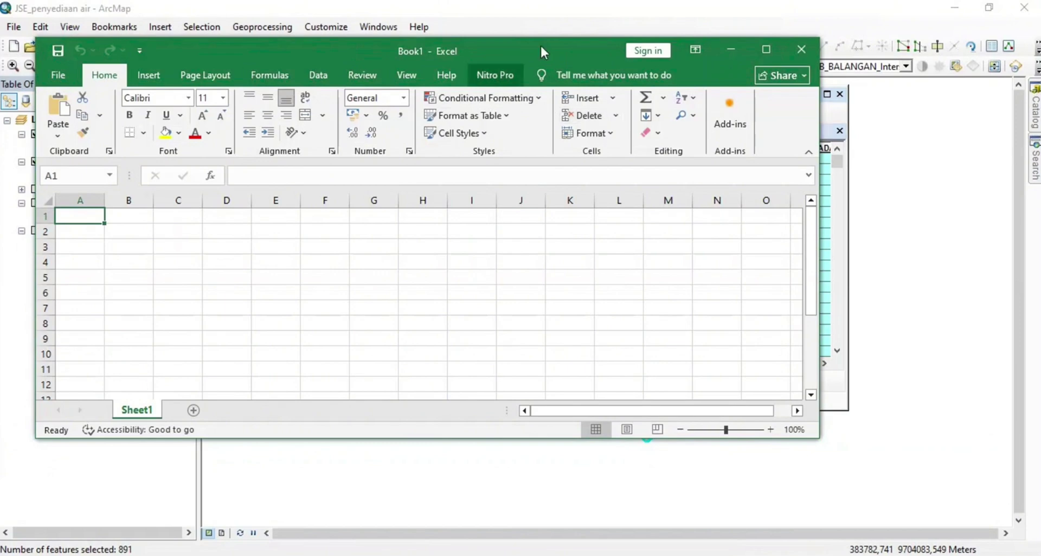
left_click(767, 49)
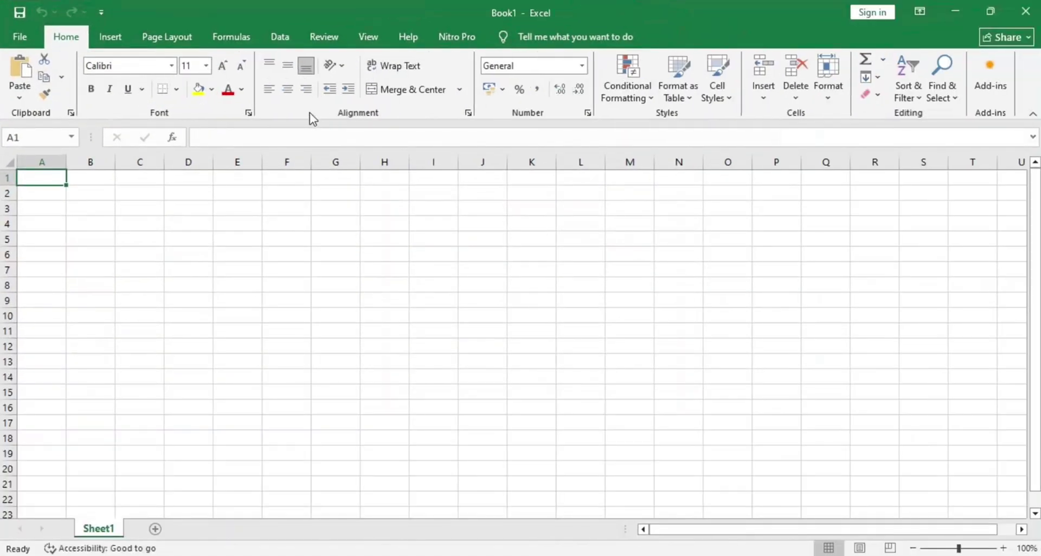
right_click(39, 177)
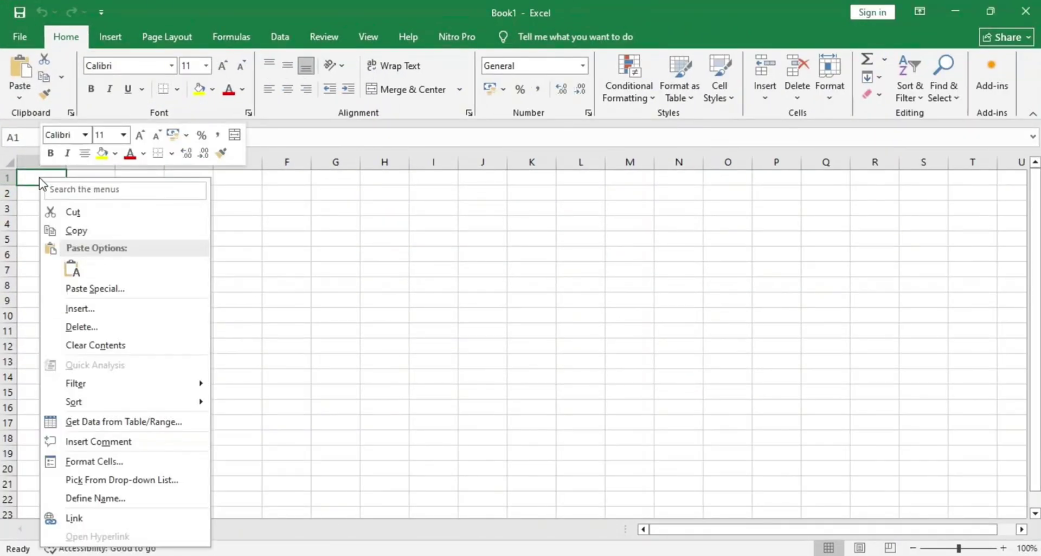
left_click(72, 269)
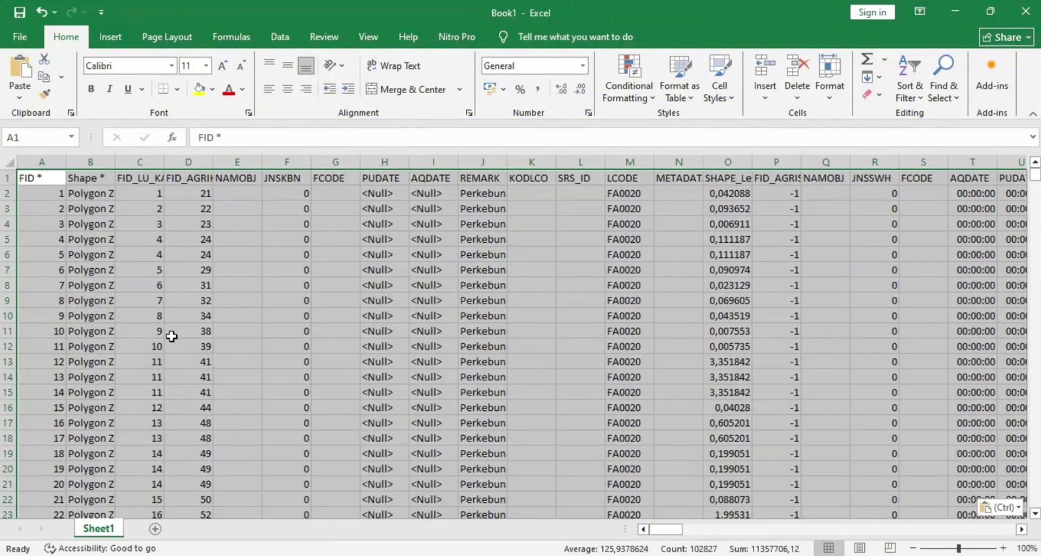
left_click(172, 332)
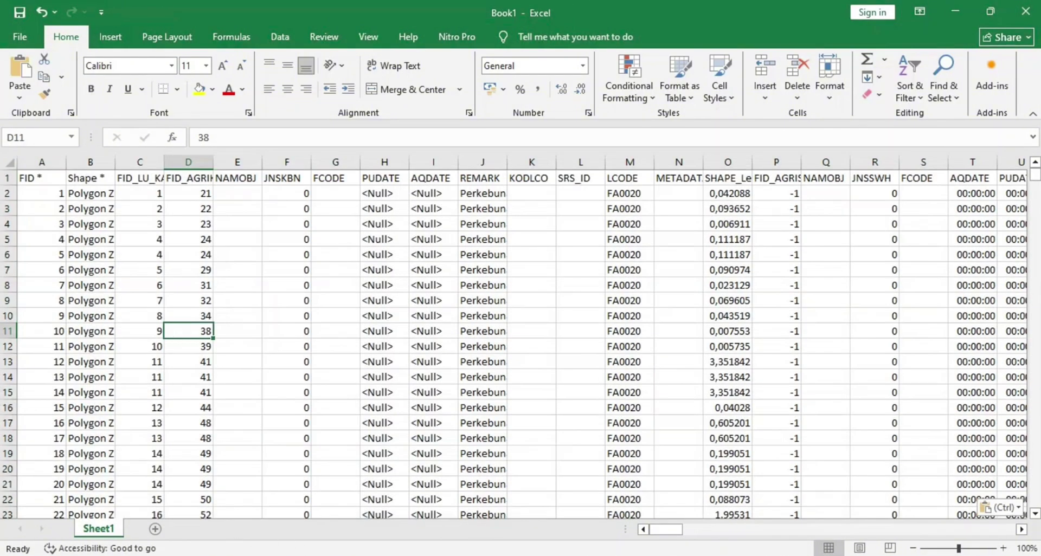
Switch to the untitled ArcMap document and clear the WHERE clause in Select by Attributes for LU_KAB_BALANGAN.
key("alt+Tab")
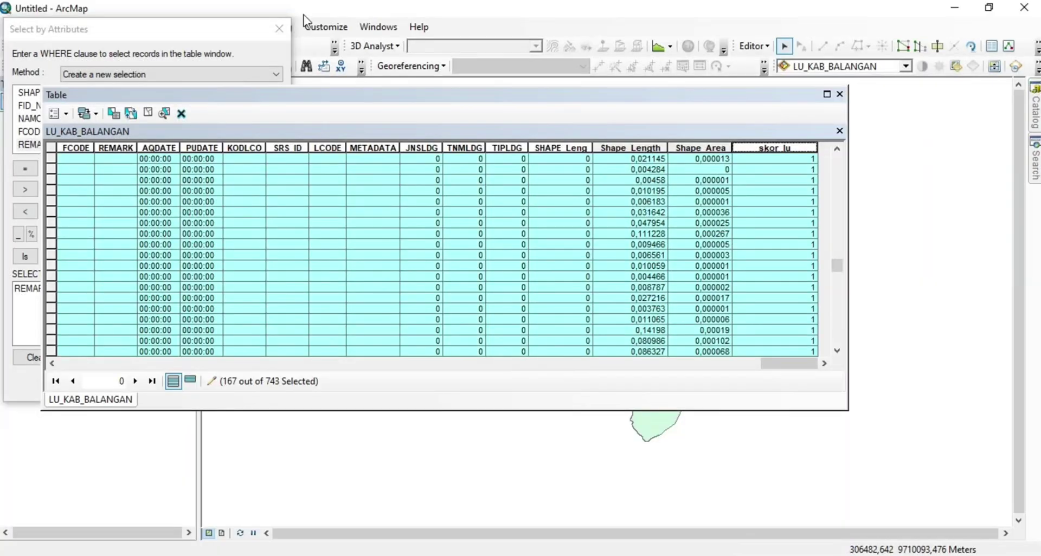
left_click(199, 33)
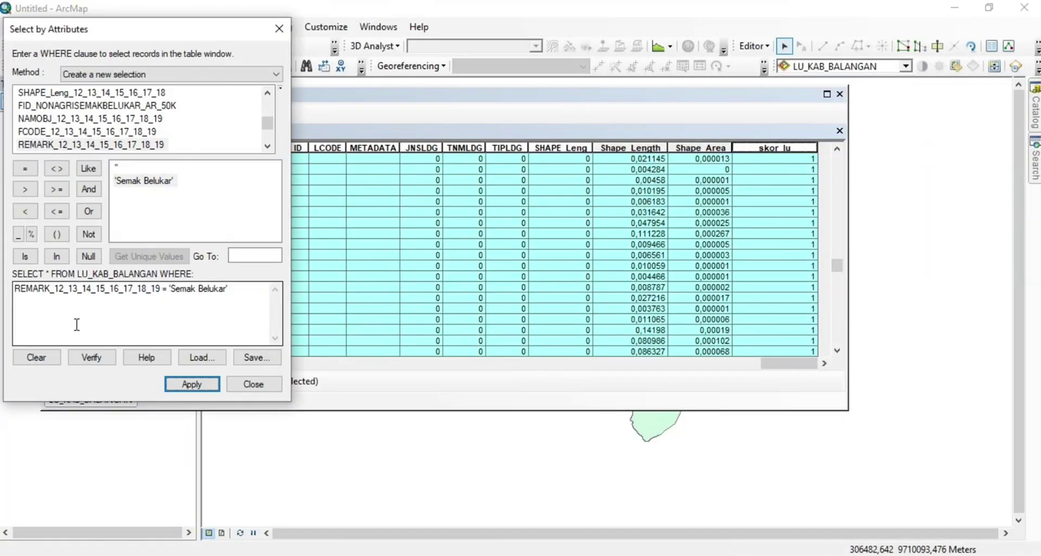
left_click(45, 360)
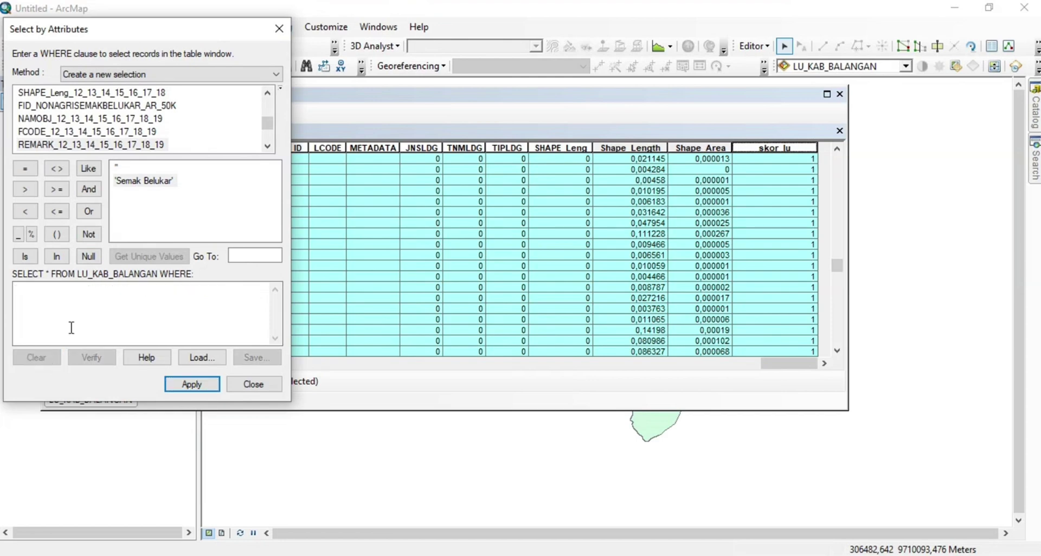
Select the LU_KAB_BALANGAN records where REMARK_12_13_14_15_16_17_18_19_20 = 'Rawa' as a new selection.
left_click(267, 147)
left_click(268, 146)
left_click(267, 147)
left_click(267, 147)
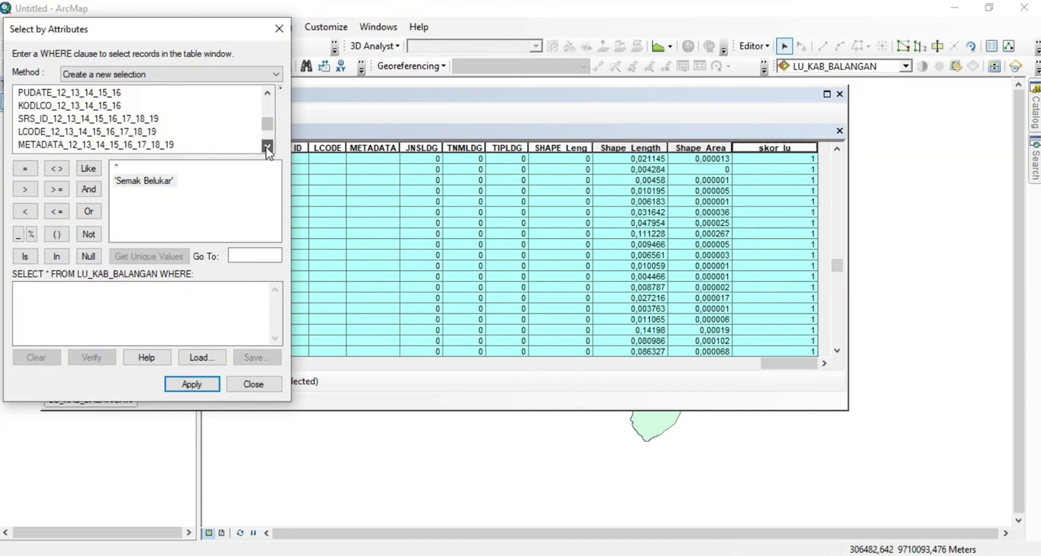
left_click(267, 146)
left_click(267, 146)
left_click(267, 147)
left_click(267, 147)
left_click(267, 146)
left_click(267, 147)
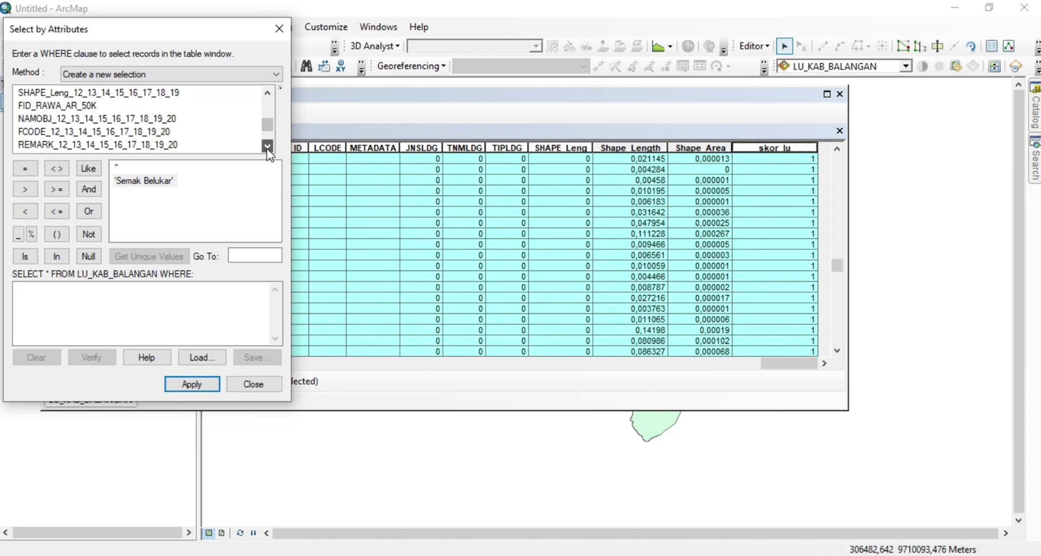
double_click(161, 145)
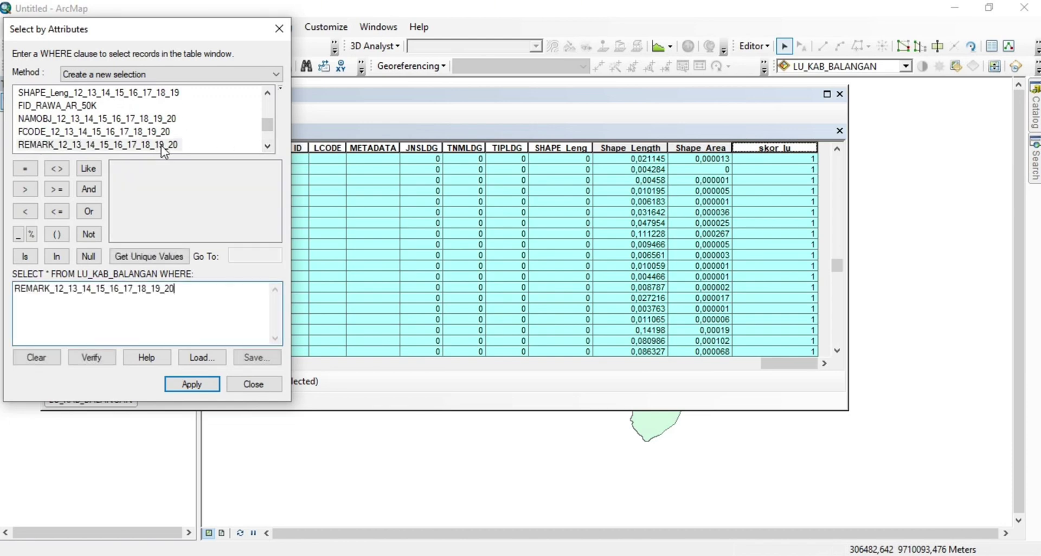
left_click(24, 173)
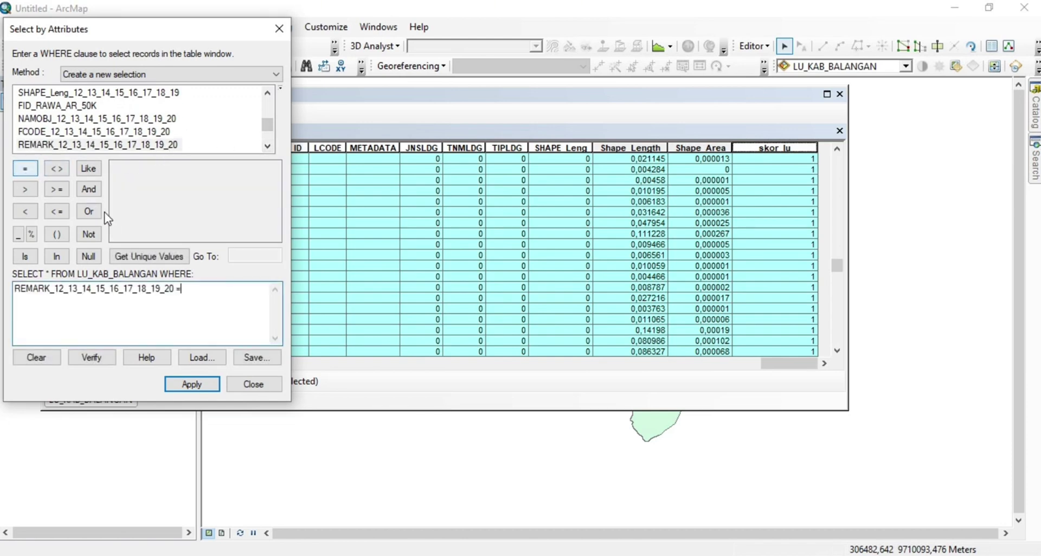
left_click(139, 250)
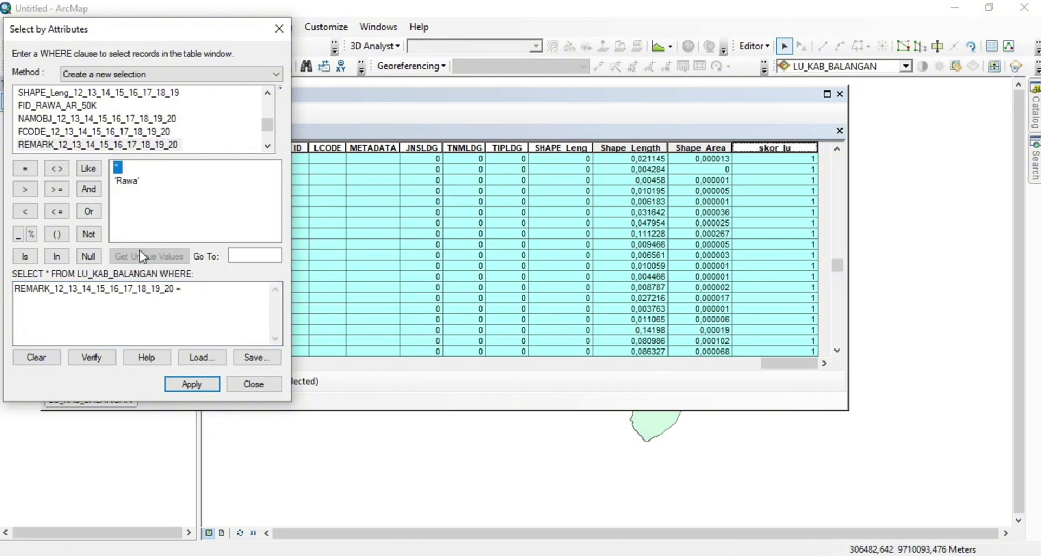
double_click(126, 181)
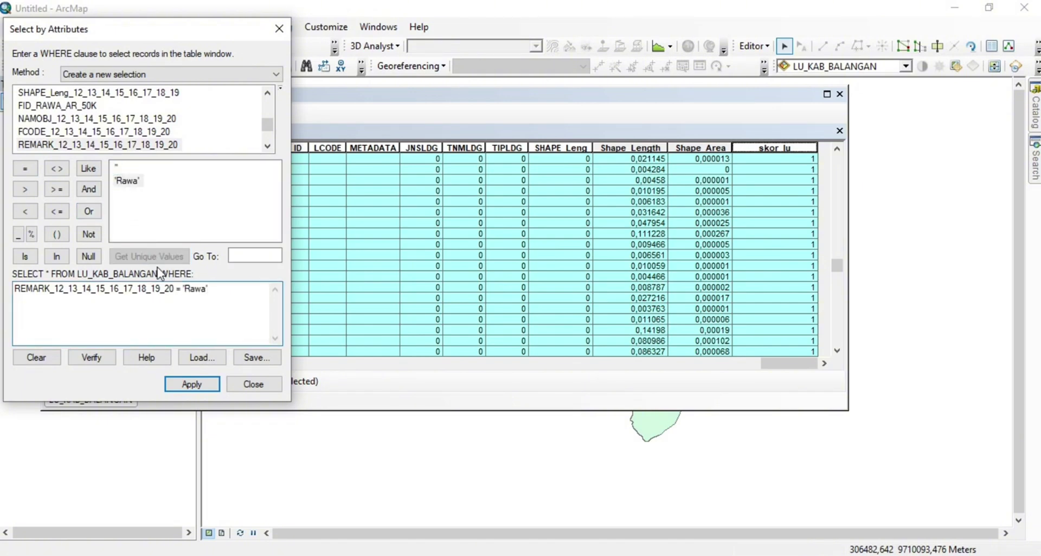
left_click(193, 384)
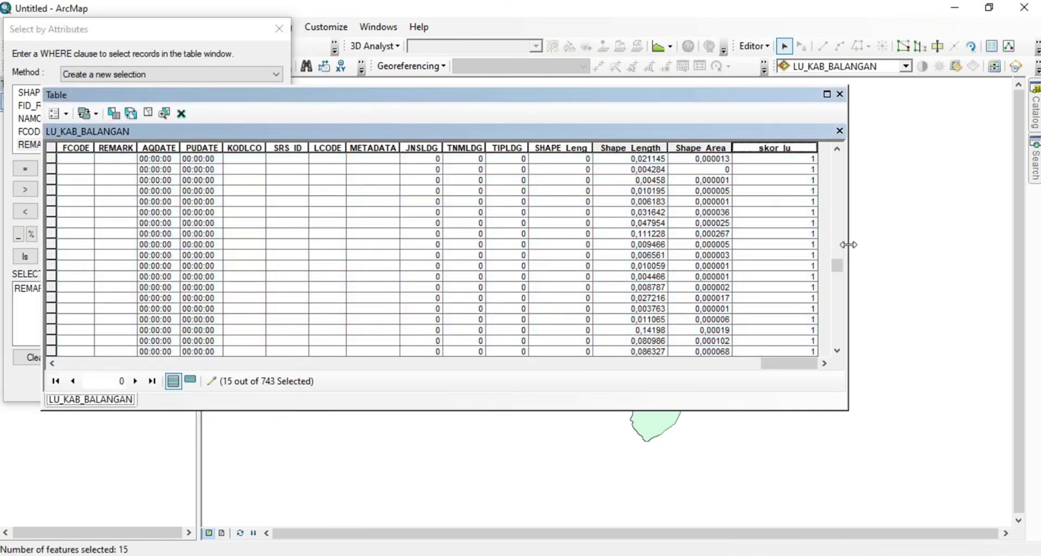
Check the Rawa landcover score in the SkorBobot Excel workbook and set skor_lu to 4 for the selected ArcMap records with Field Calculator.
left_click_drag(838, 267, 841, 303)
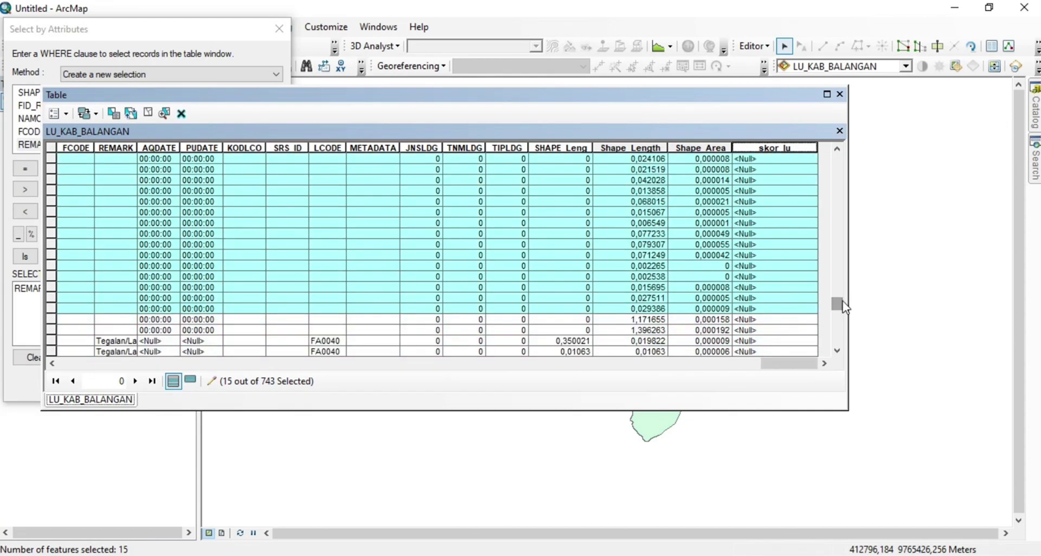
key("alt+Tab")
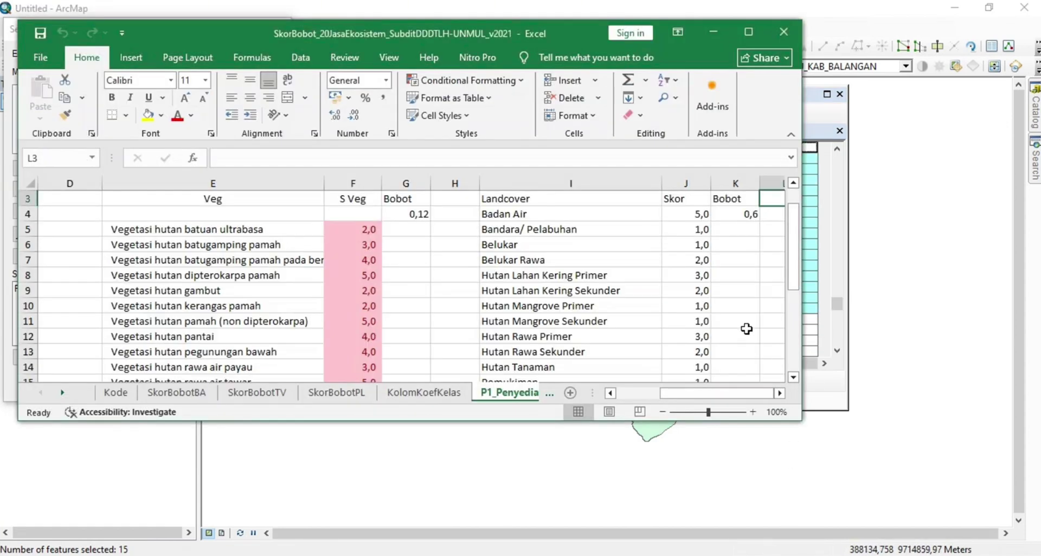
left_click_drag(796, 274, 808, 346)
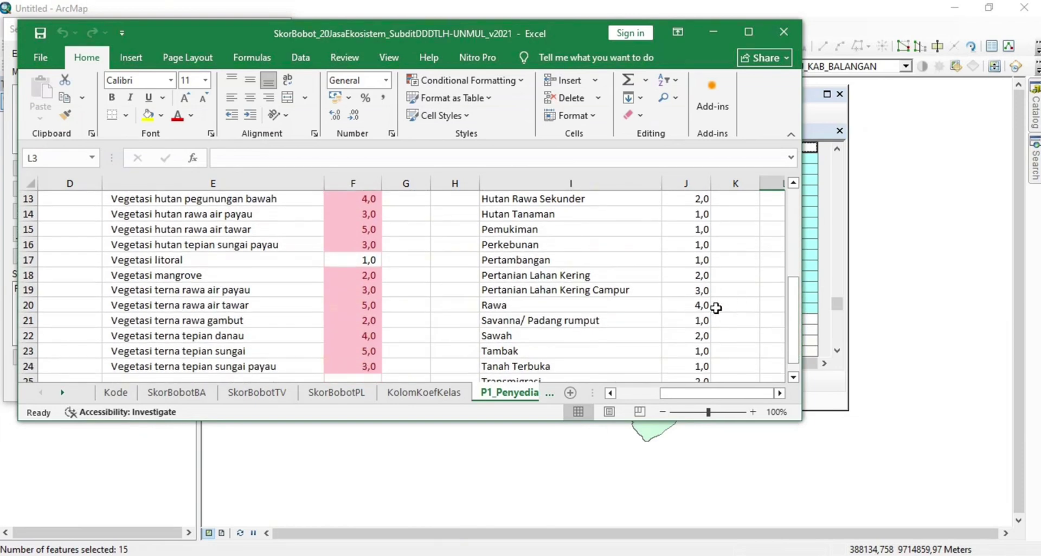
left_click(838, 115)
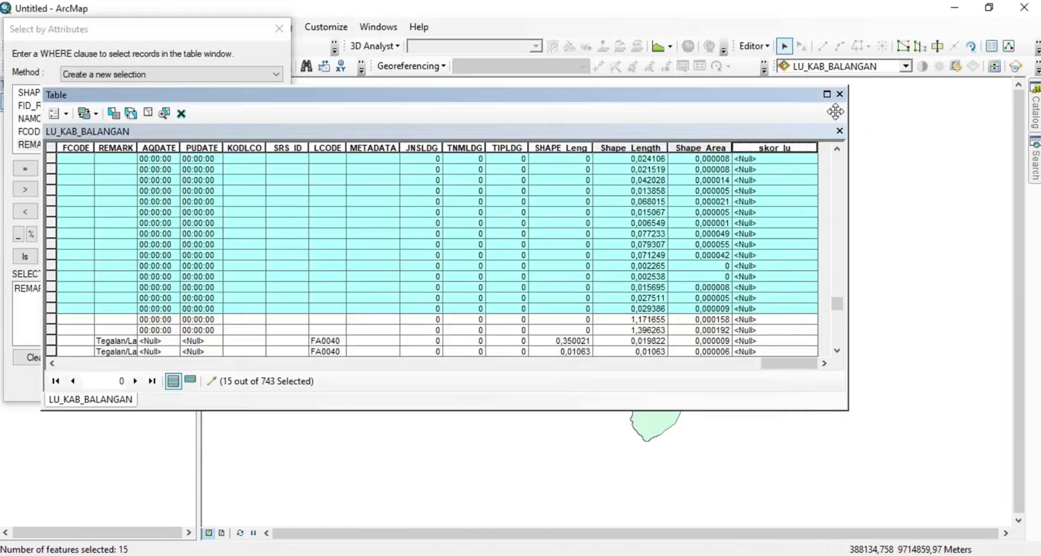
right_click(768, 144)
left_click(805, 238)
left_click(413, 302)
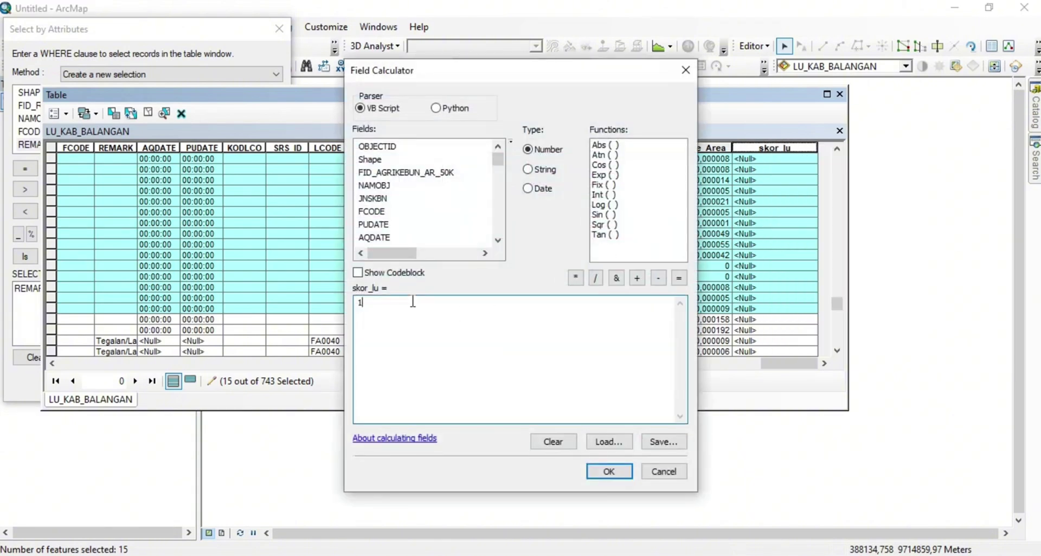
key("BackSpace")
type("4")
left_click(608, 471)
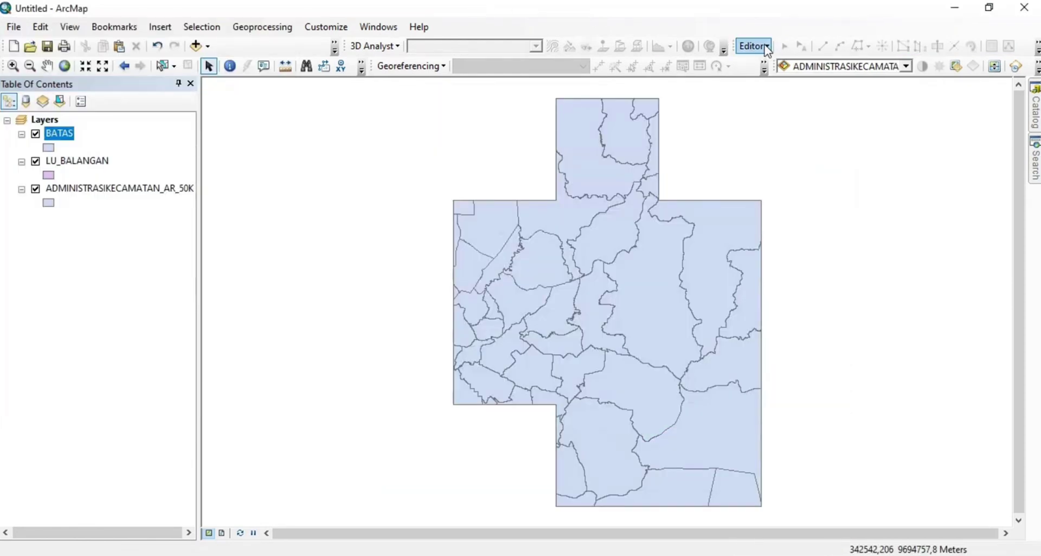
left_click(766, 46)
left_click(771, 63)
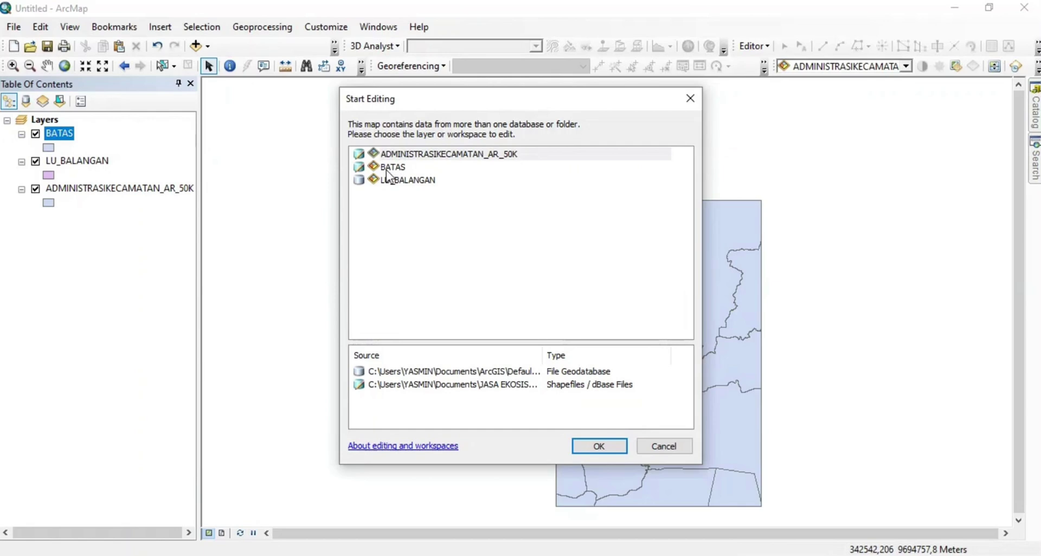
left_click(386, 170)
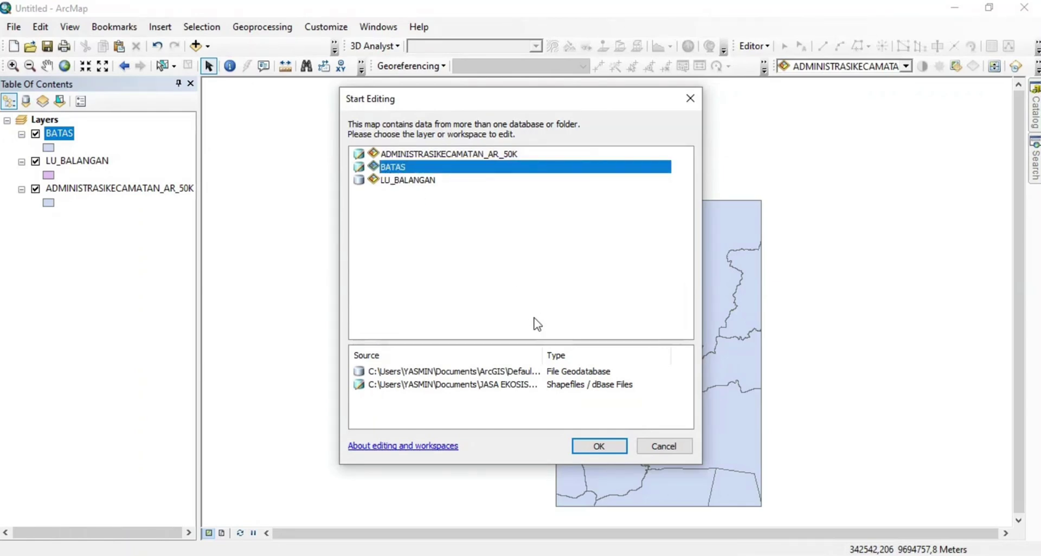
left_click(662, 448)
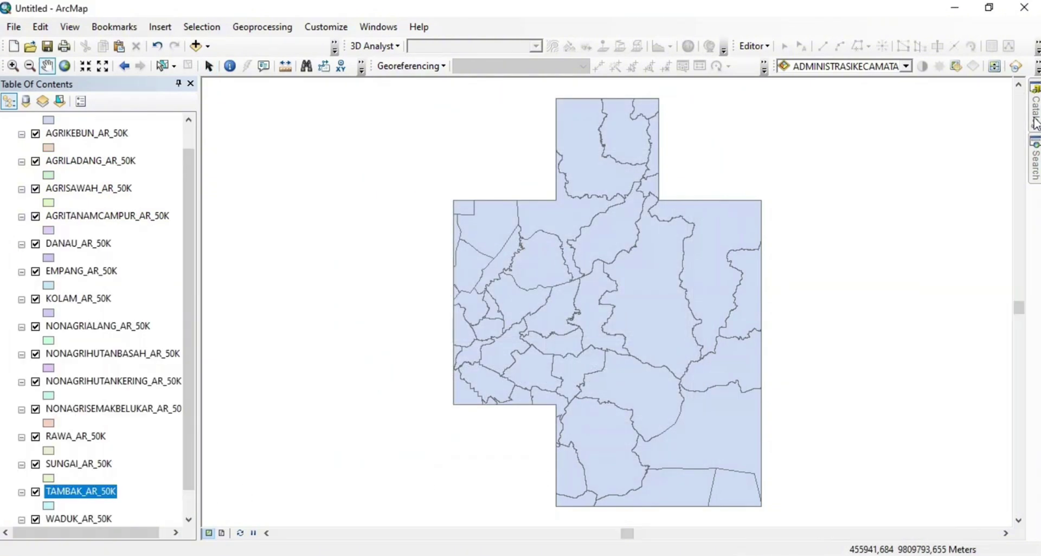
Search the geoprocessing tools for "union" and open the Union (Analysis) tool.
mouse_move(1035, 123)
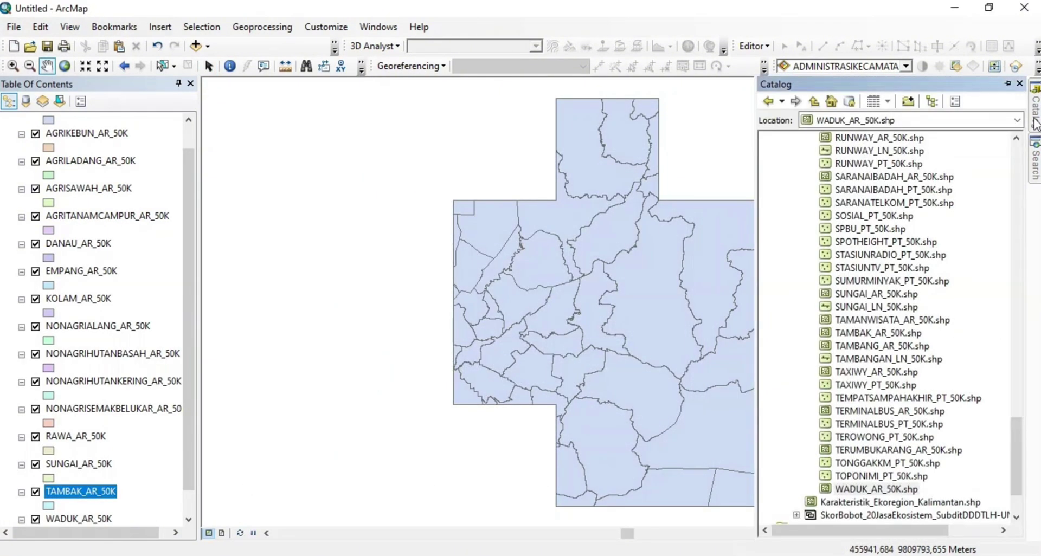
mouse_move(1036, 147)
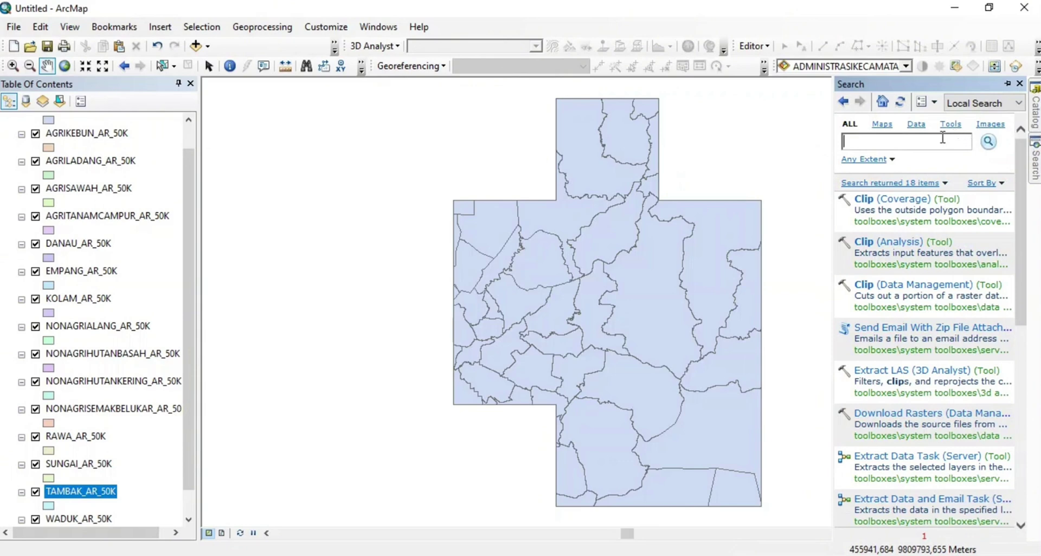
type("union")
left_click(990, 144)
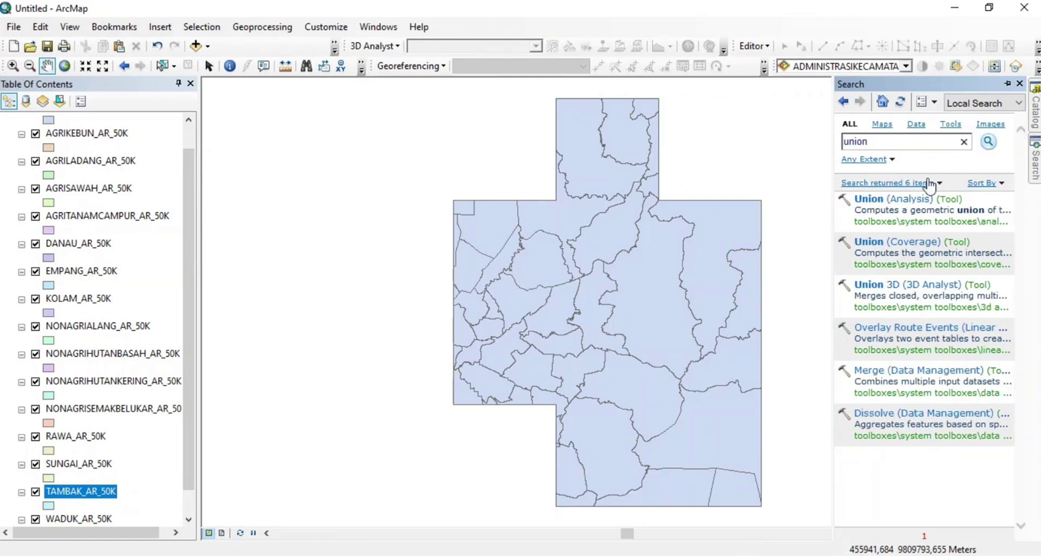
left_click(916, 202)
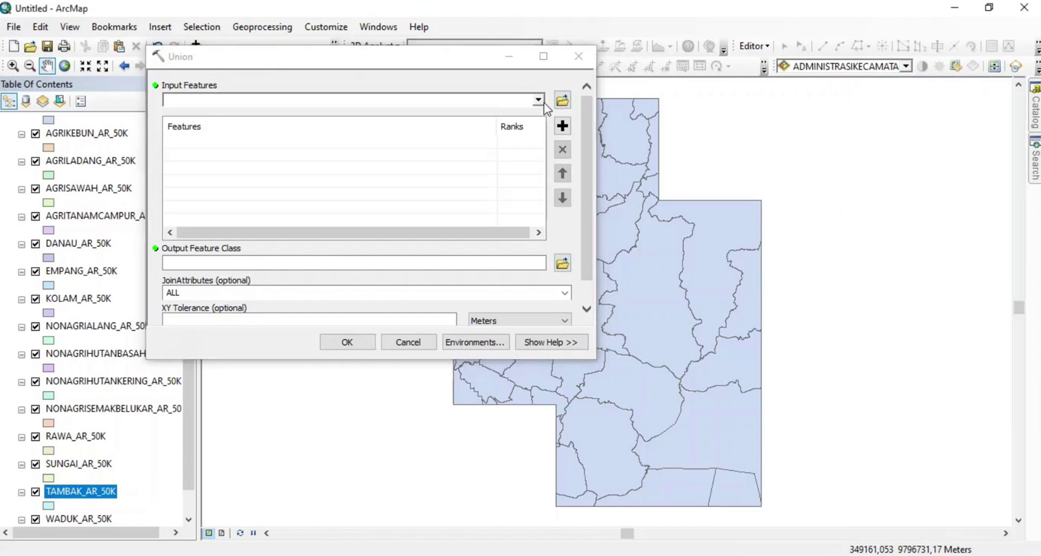
Add AGRIKEBUN_AR_50K, AGRILADANG_AR_50K, AGRISAWAH_AR_50K and AGRITANAMCAMPUR_AR_50K as input features of the Union.
left_click(538, 100)
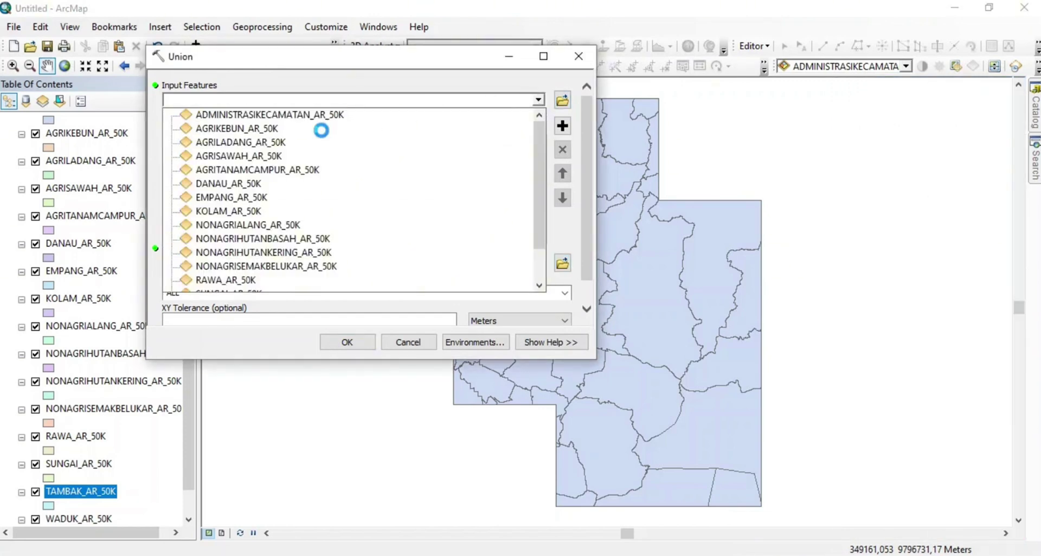
left_click(325, 130)
left_click(538, 100)
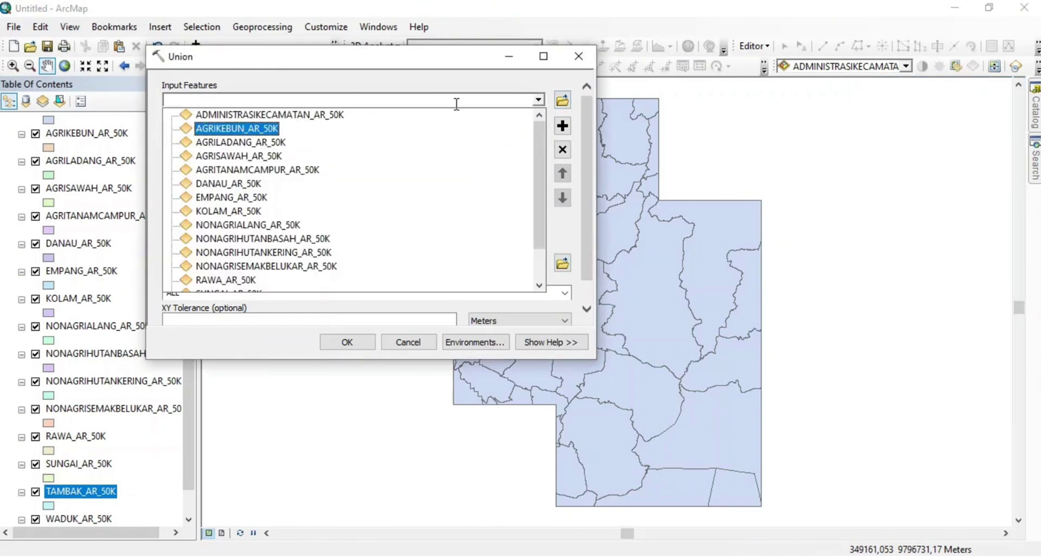
left_click(250, 142)
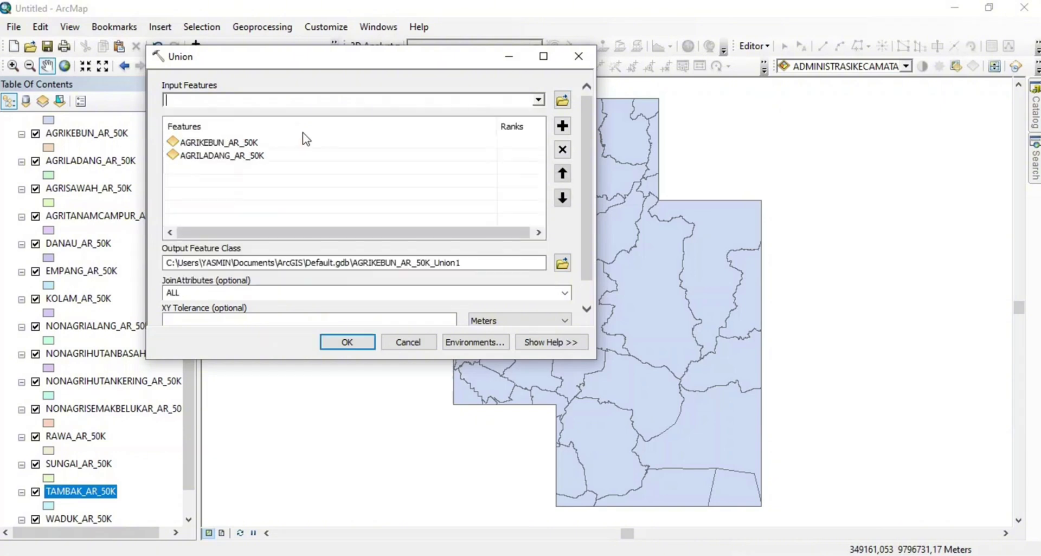
left_click(537, 100)
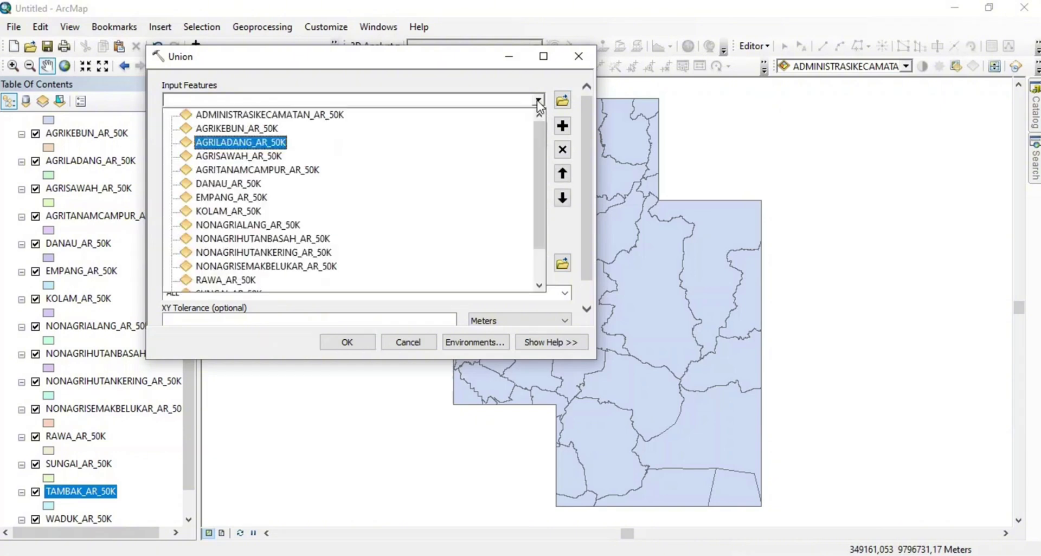
left_click(251, 157)
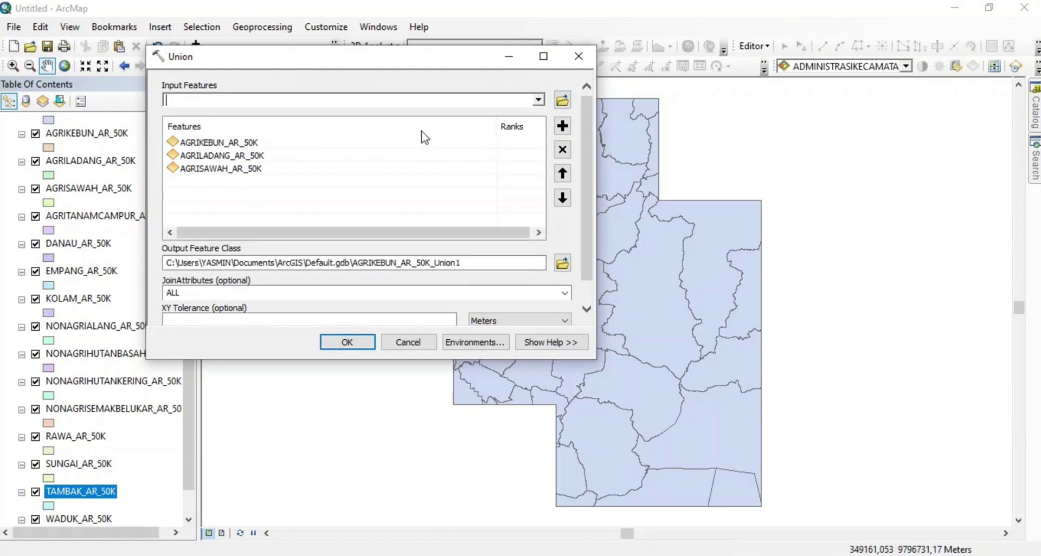
left_click(538, 99)
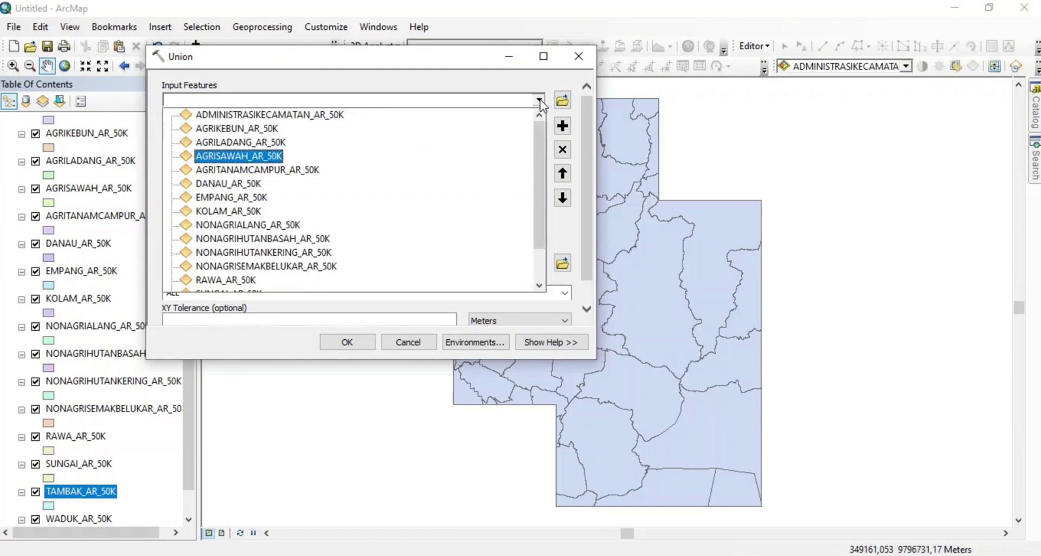
left_click(282, 170)
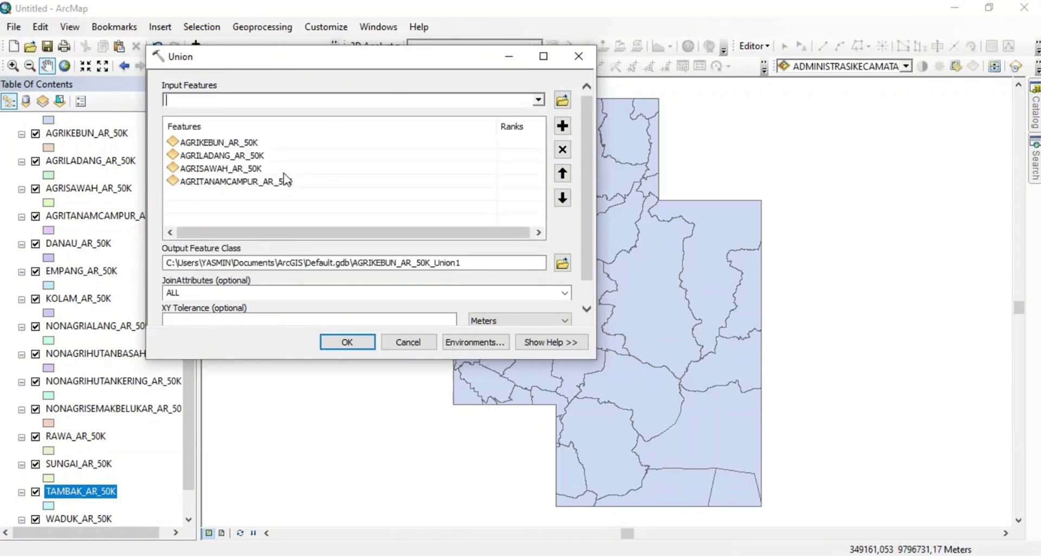
Add the water-body layers DANAU_AR_50K, EMPANG_AR_50K and KOLAM_AR_50K to the Union input features.
left_click(538, 100)
left_click(243, 181)
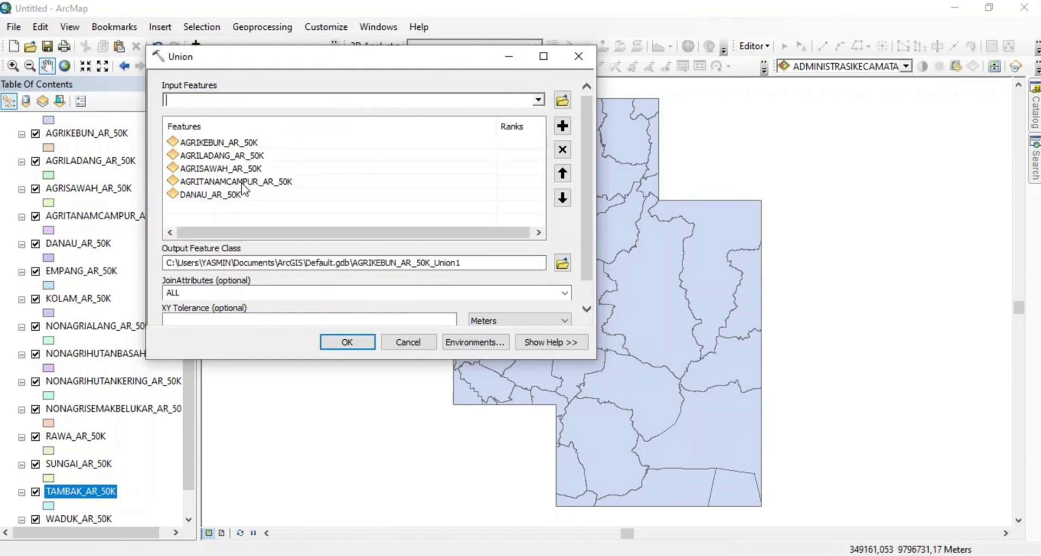
left_click(537, 100)
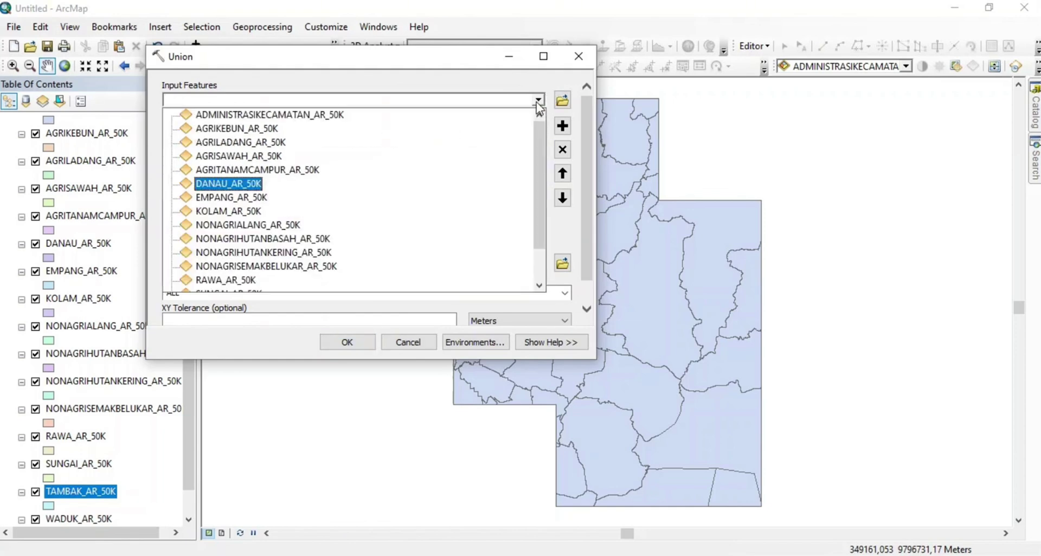
left_click(232, 198)
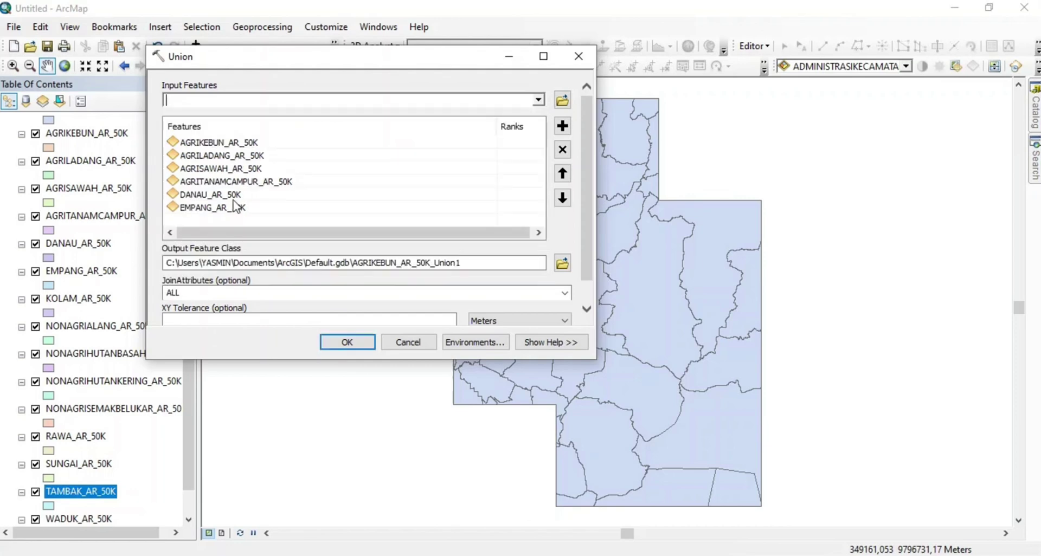
left_click(538, 99)
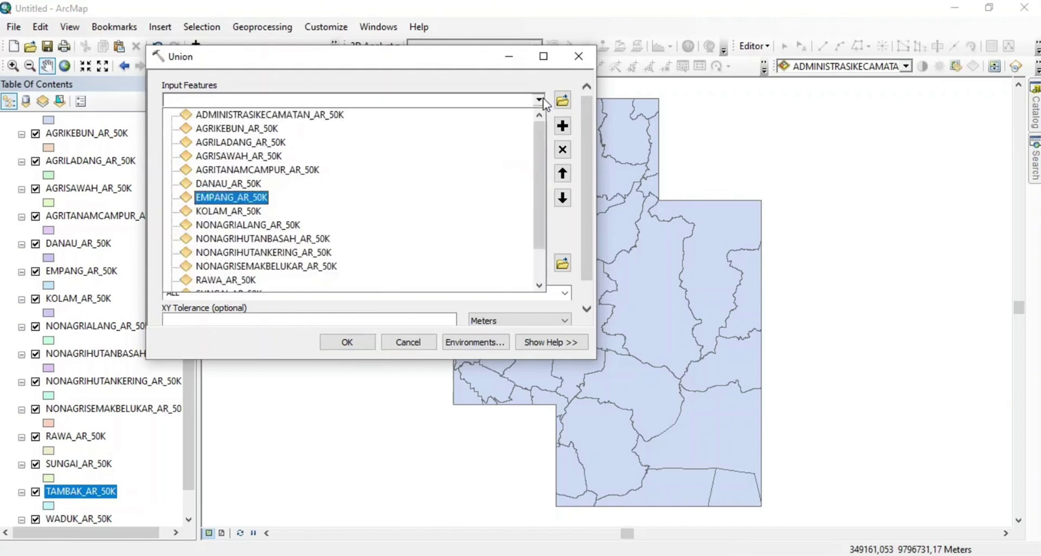
left_click(239, 211)
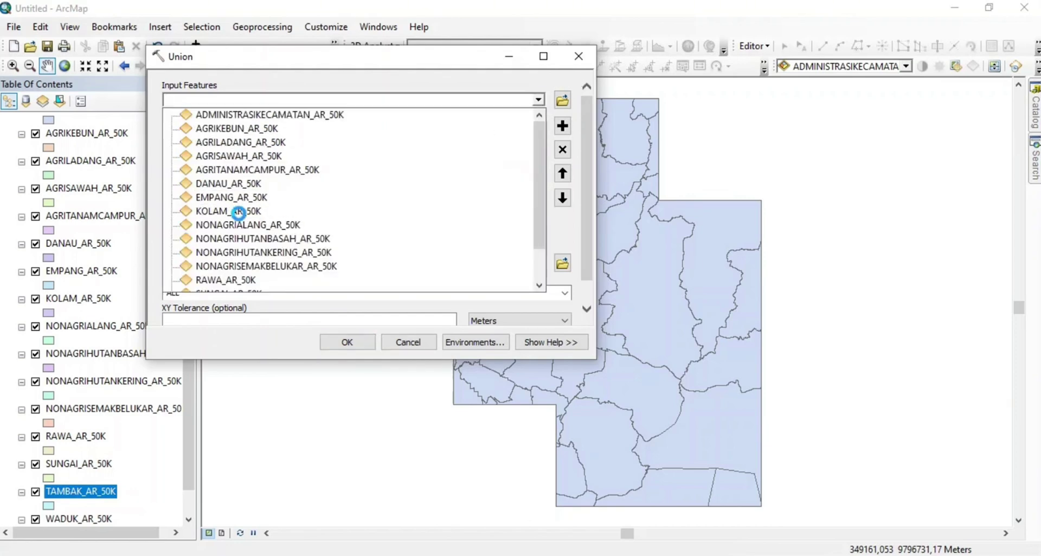
Add NONAGRIALANG_AR_50K, NONAGRIHUTANBASAH_AR_50K, NONAGRIHUTANKERING_AR_50K and NONAGRISEMAKBELUKAR_AR_50K to the Union input features.
left_click(539, 101)
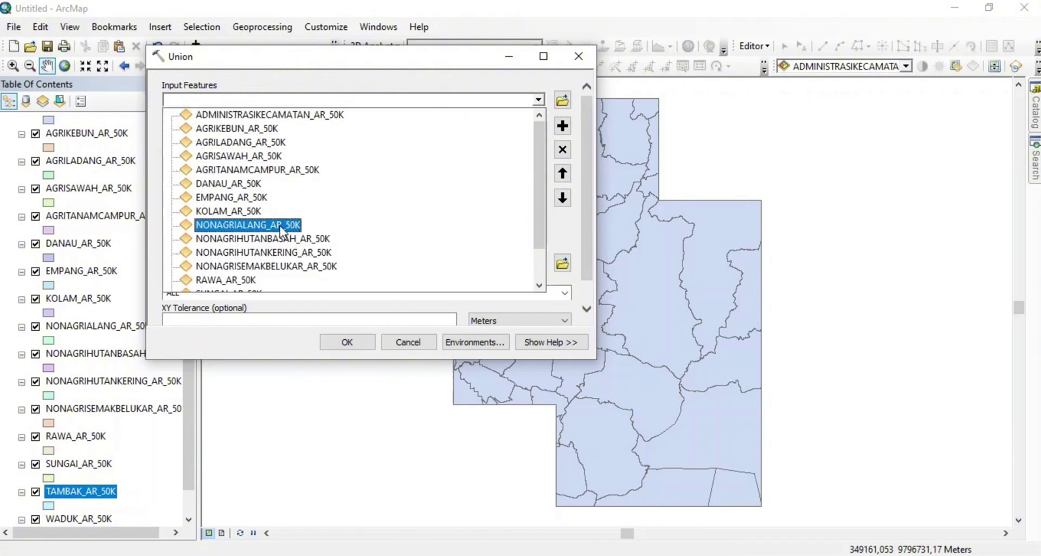
left_click(280, 227)
left_click(539, 102)
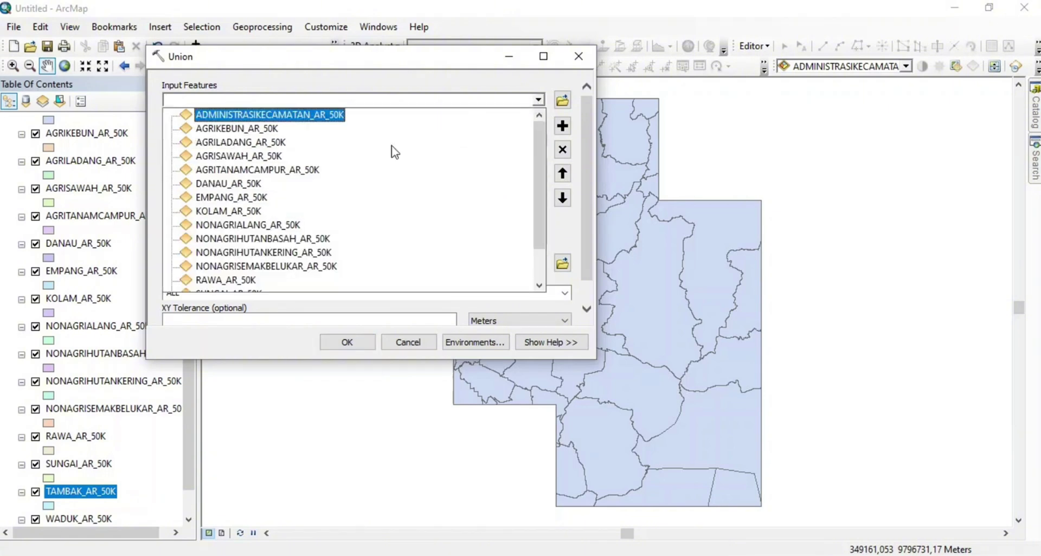
left_click(239, 235)
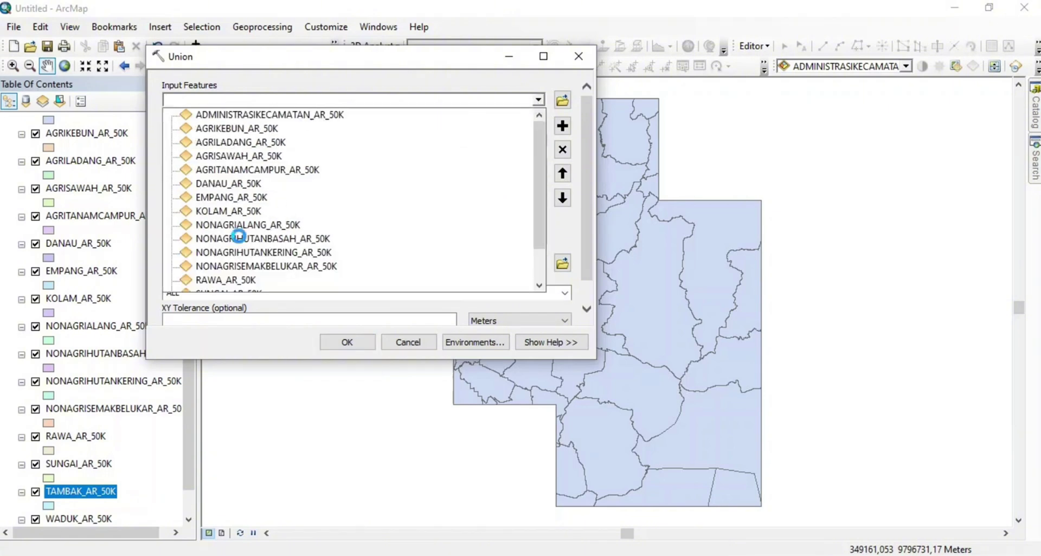
left_click(539, 101)
left_click(342, 256)
left_click(537, 102)
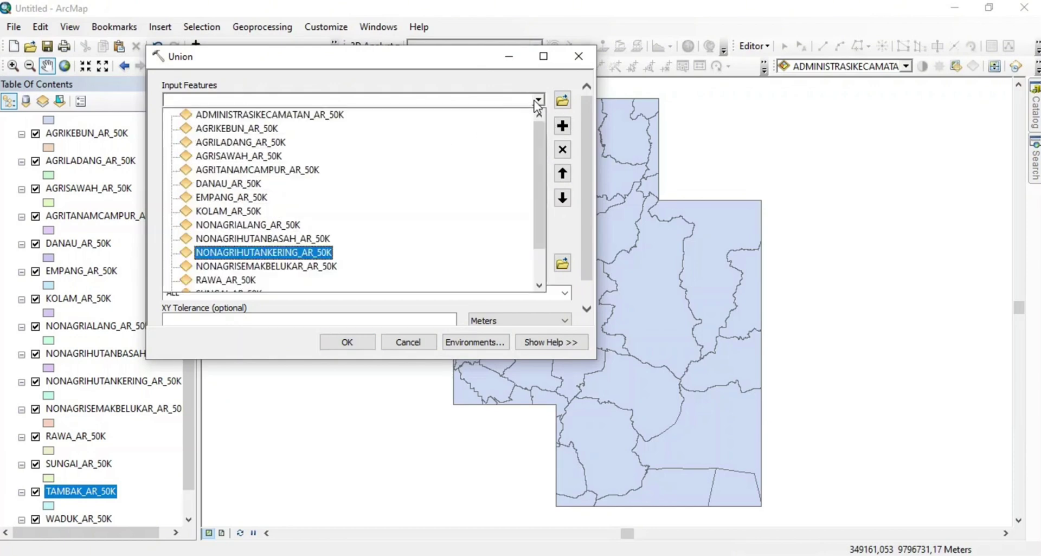
left_click(298, 265)
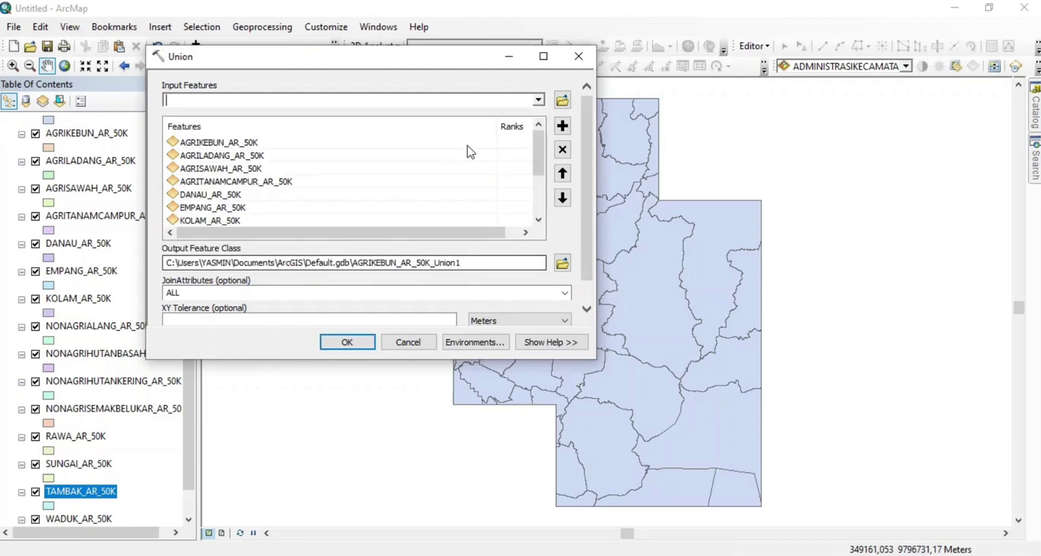
Add RAWA_AR_50K, SUNGAI_AR_50K, TAMBAK_AR_50K and WADUK_AR_50K to the Union input features and run the tool with the default output feature class.
left_click(538, 101)
scroll(266, 292, "down", 1)
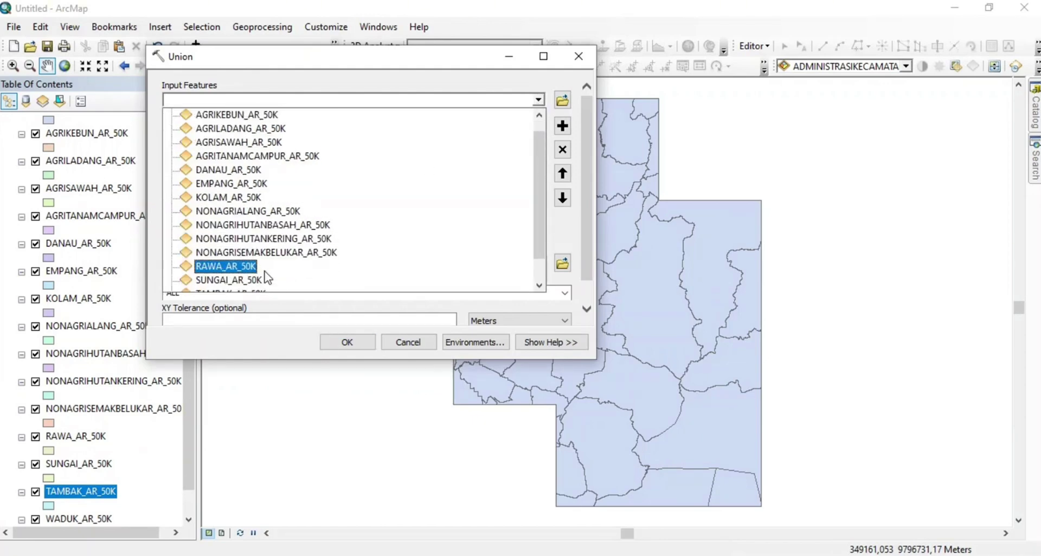
left_click(266, 269)
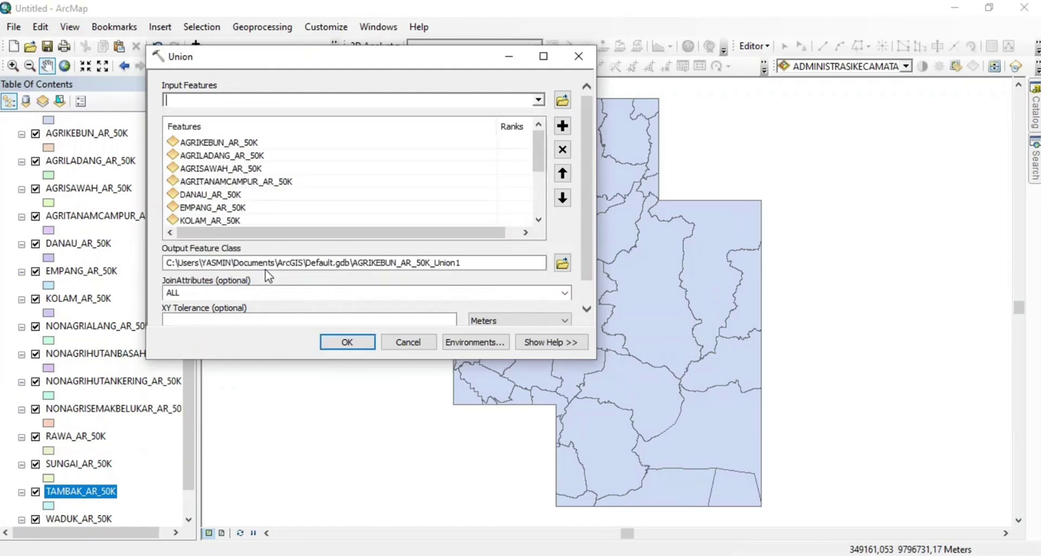
left_click(537, 100)
left_click_drag(537, 169, 535, 191)
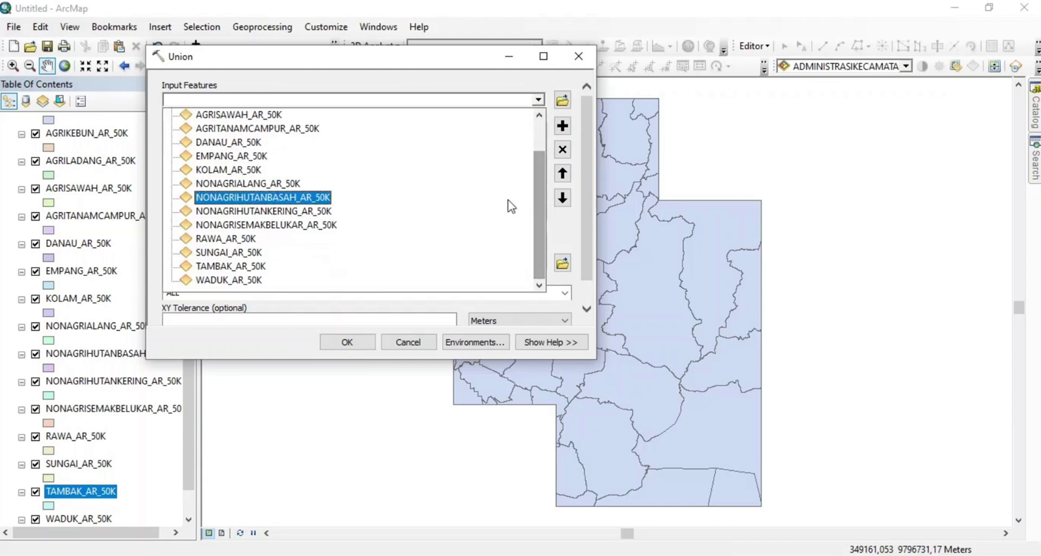
left_click(298, 253)
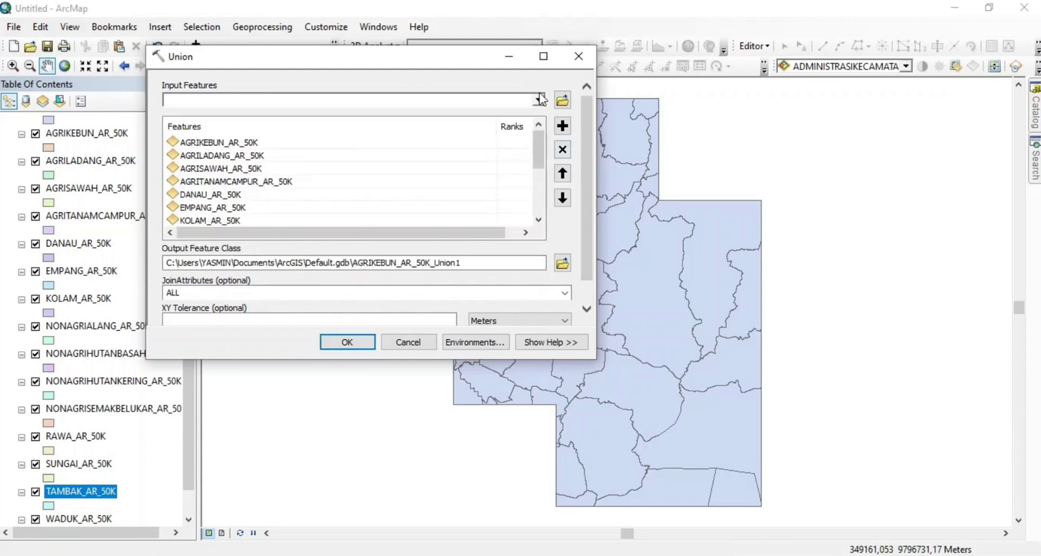
left_click(538, 100)
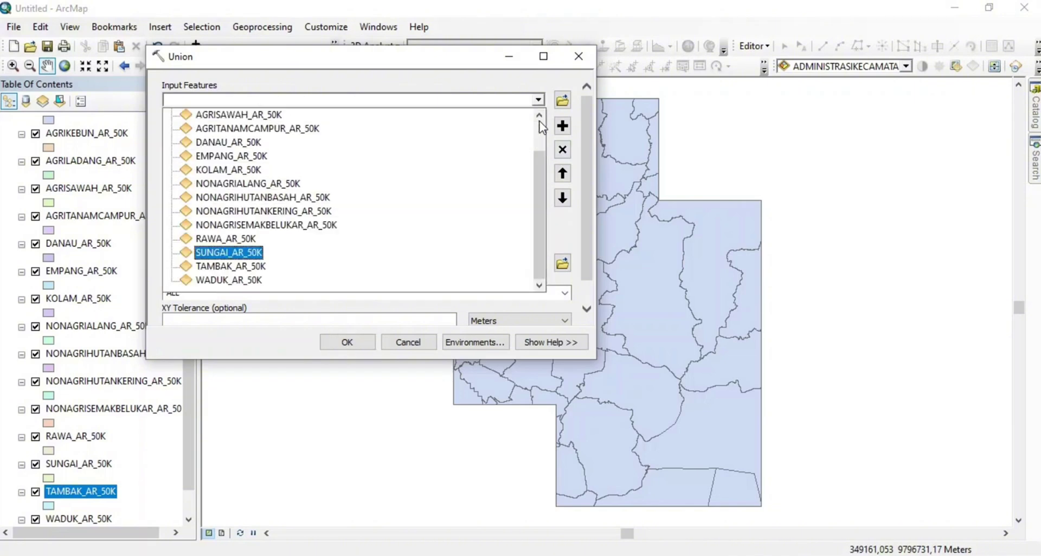
left_click(248, 274)
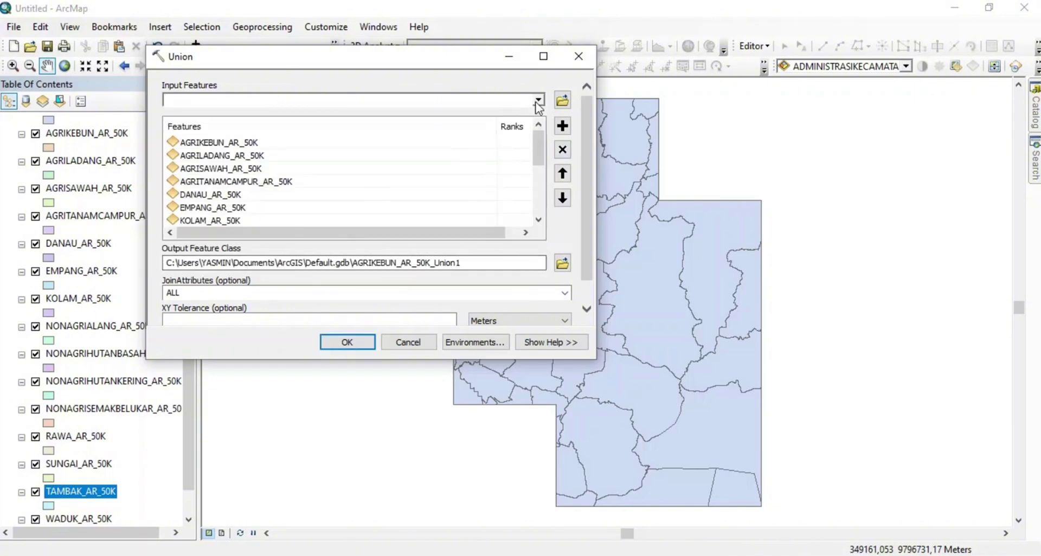
left_click(538, 101)
left_click(267, 280)
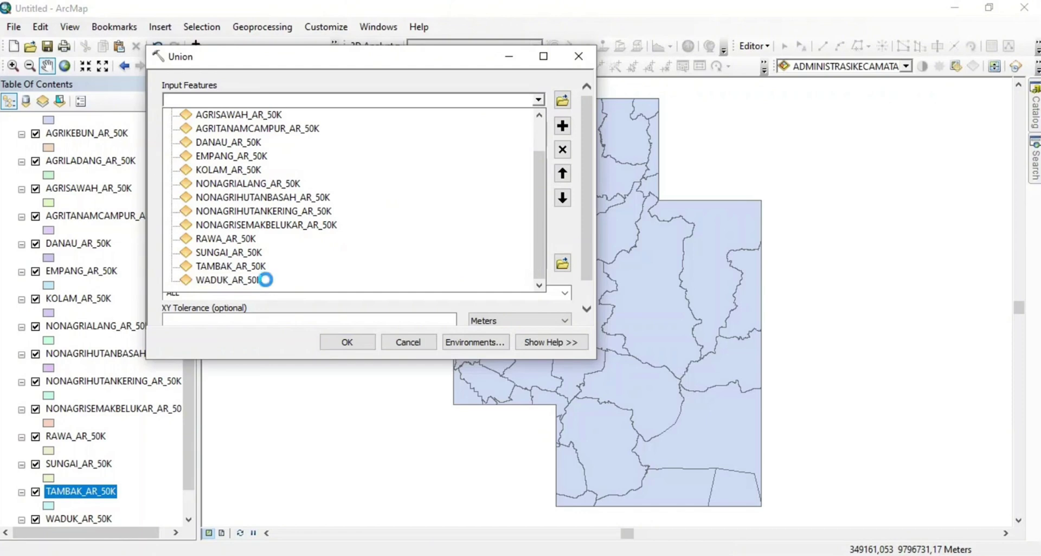
left_click(332, 343)
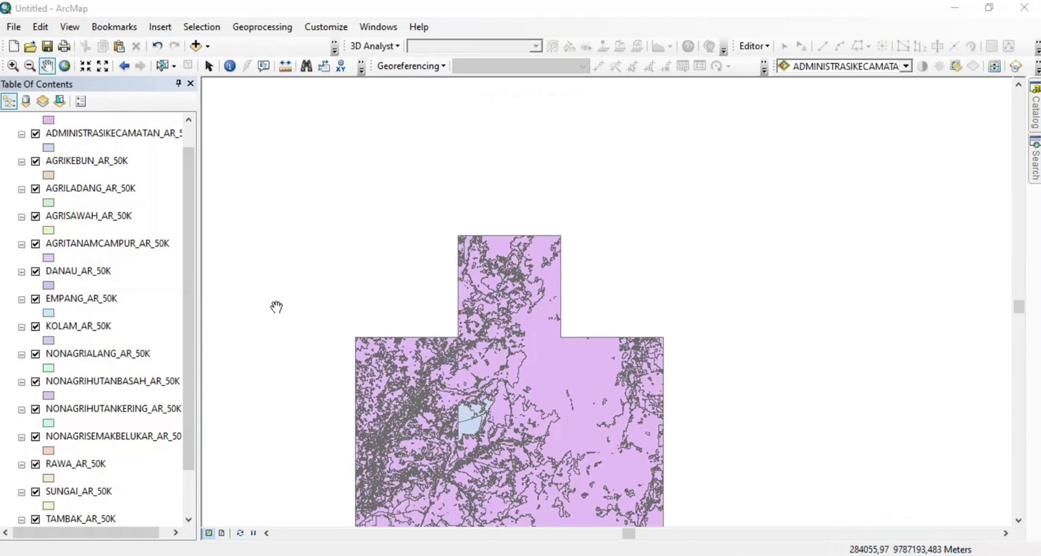
Open the attribute table of AGRIKEBUN_AR_50K_Union1 and examine the fields and records combined from the land-use layers.
left_click_drag(189, 291, 184, 239)
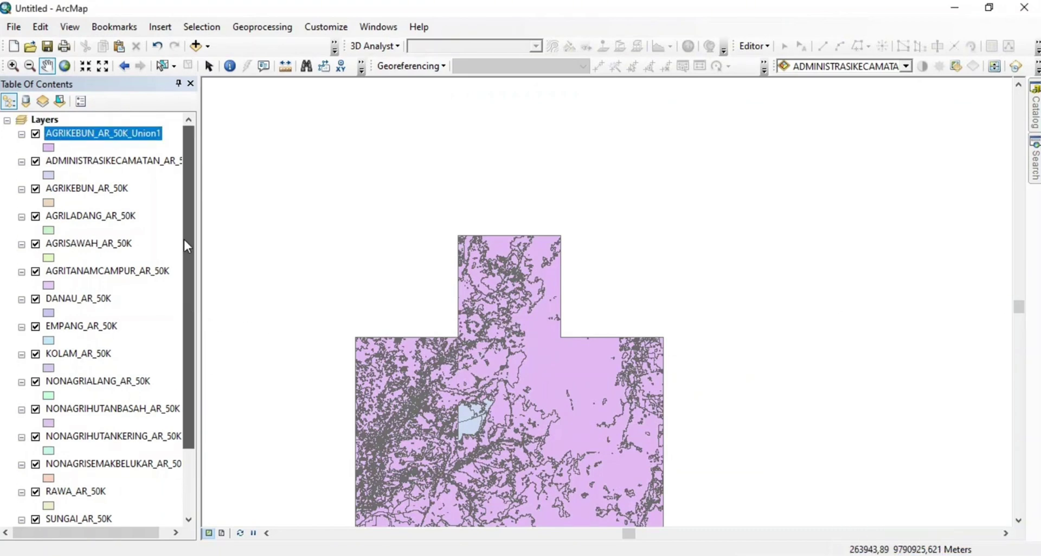
right_click(69, 140)
left_click(128, 177)
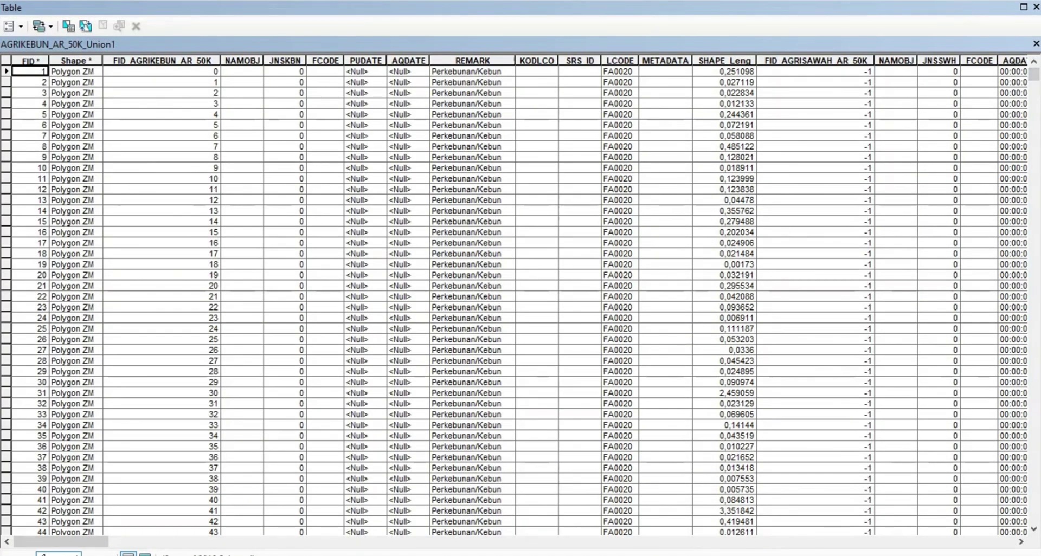
left_click_drag(64, 542, 193, 544)
left_click_drag(1033, 76, 1033, 160)
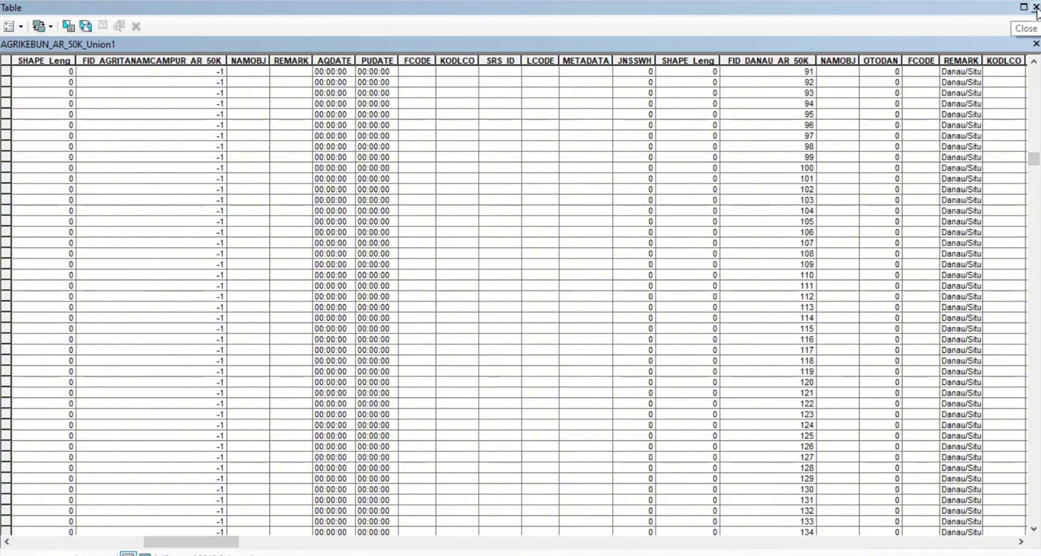
Close the attribute table and rename the layer AGRIKEBUN_AR_50K_Union1 to LU_BALANGAN.
left_click(1036, 7)
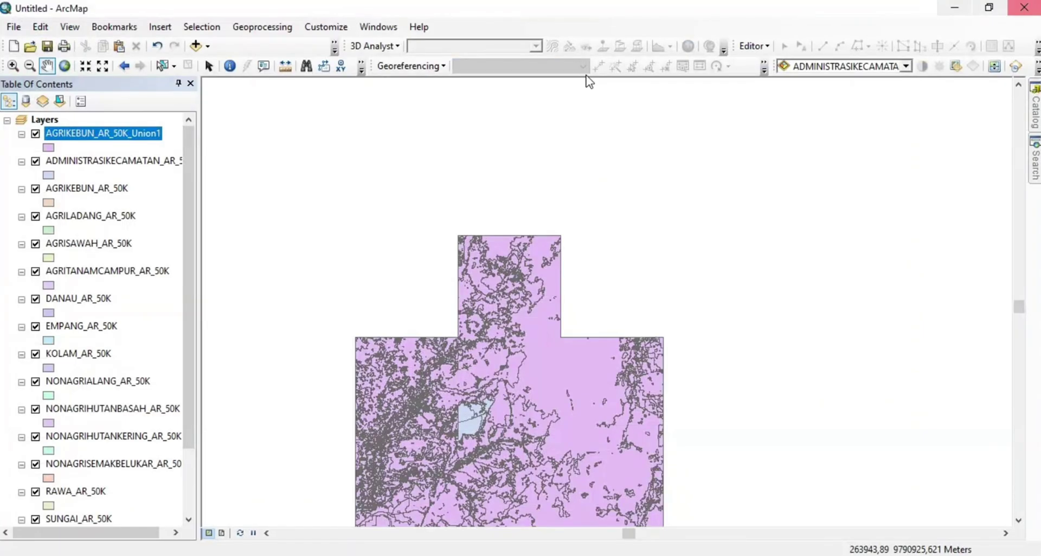
right_click(75, 138)
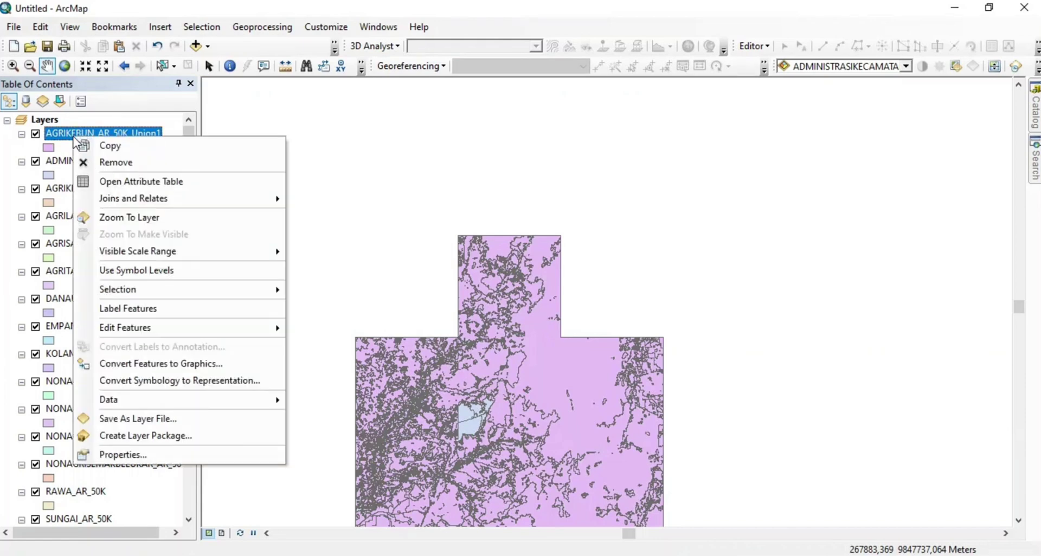
left_click(153, 133)
left_click(149, 132)
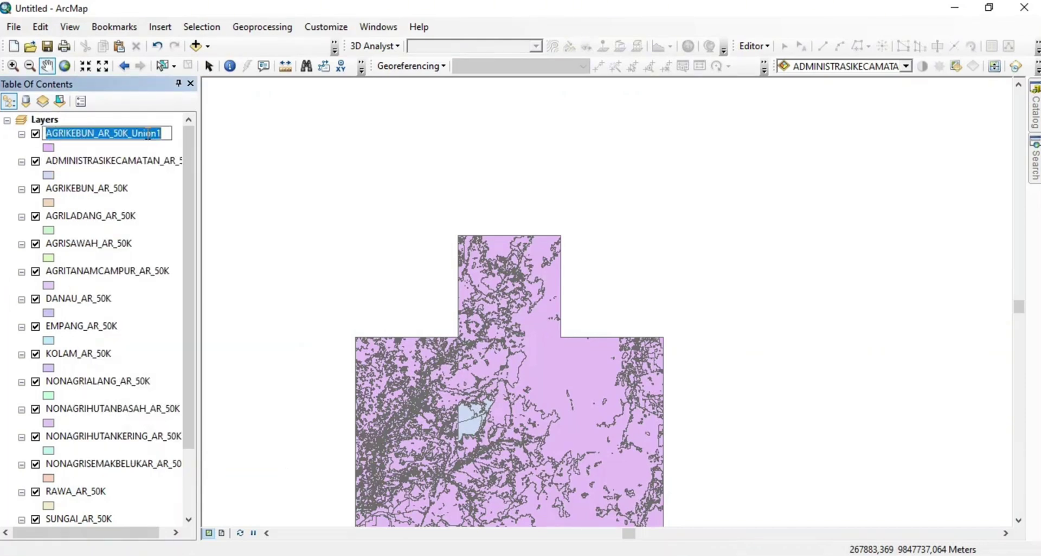
type("LU_BALAN")
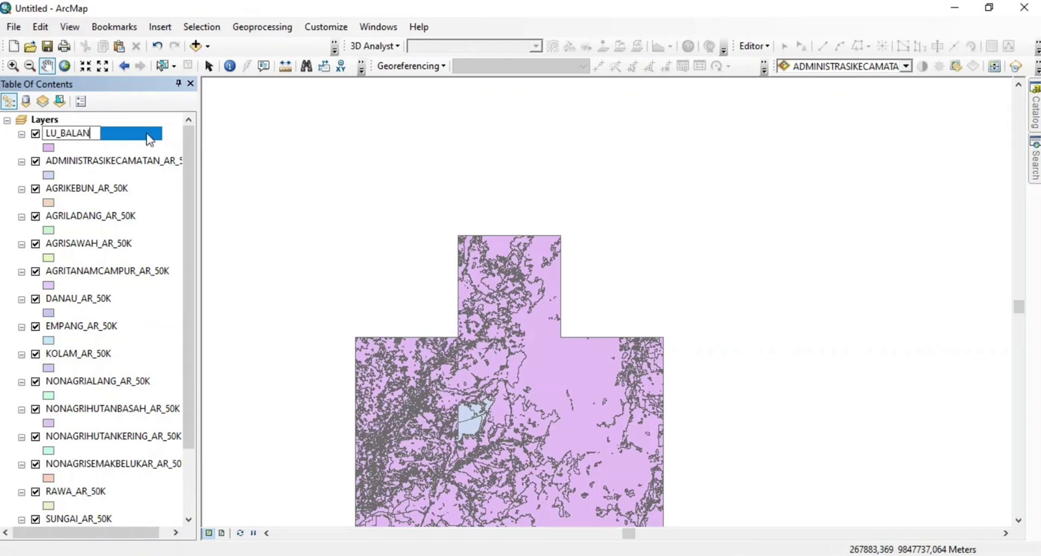
type("GAN")
key("Return")
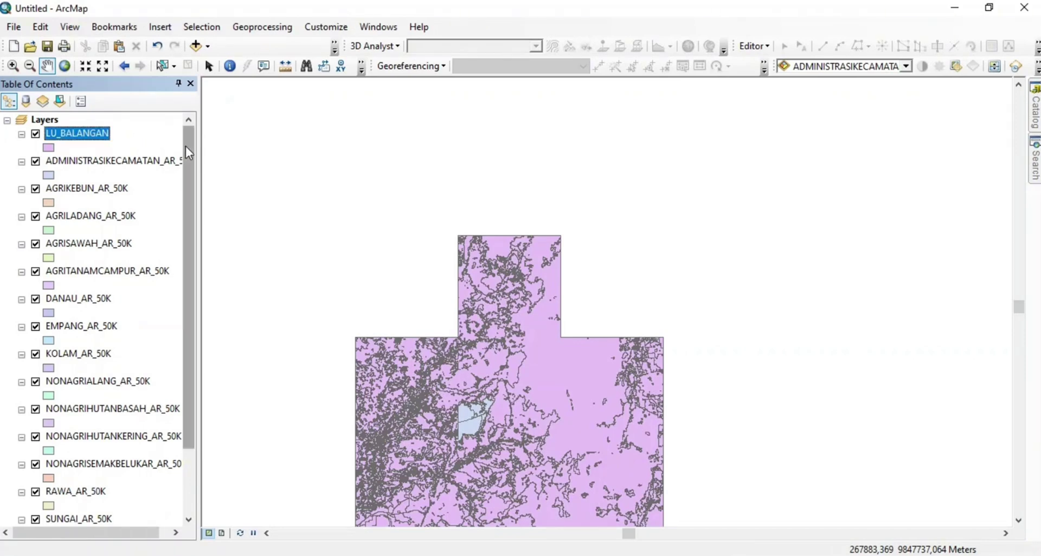
Remove the source layers AGRIKEBUN_AR_50K, AGRILADANG_AR_50K and AGRISAWAH_AR_50K from the map.
left_click_drag(185, 145, 189, 169)
right_click(86, 160)
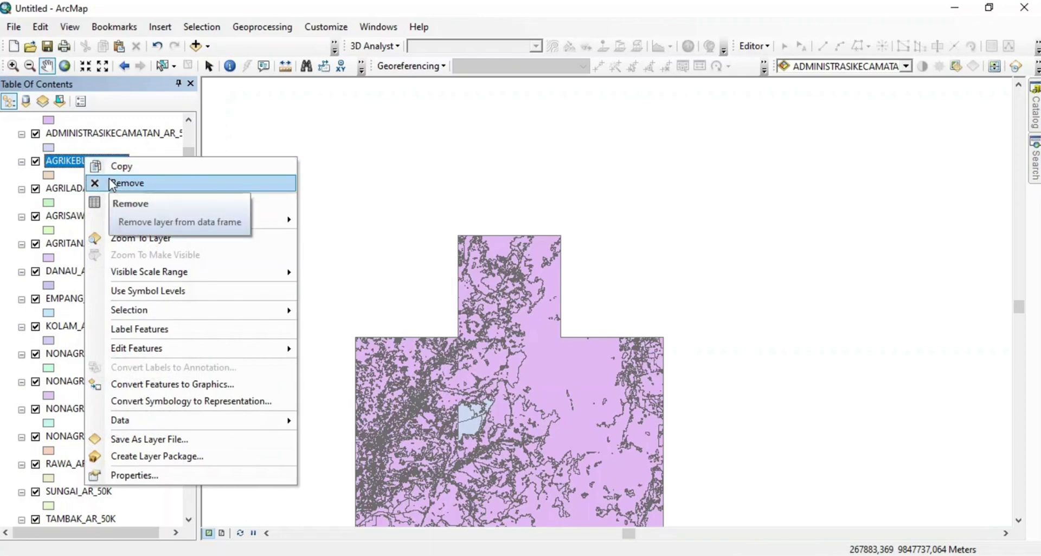
left_click(110, 182)
right_click(88, 162)
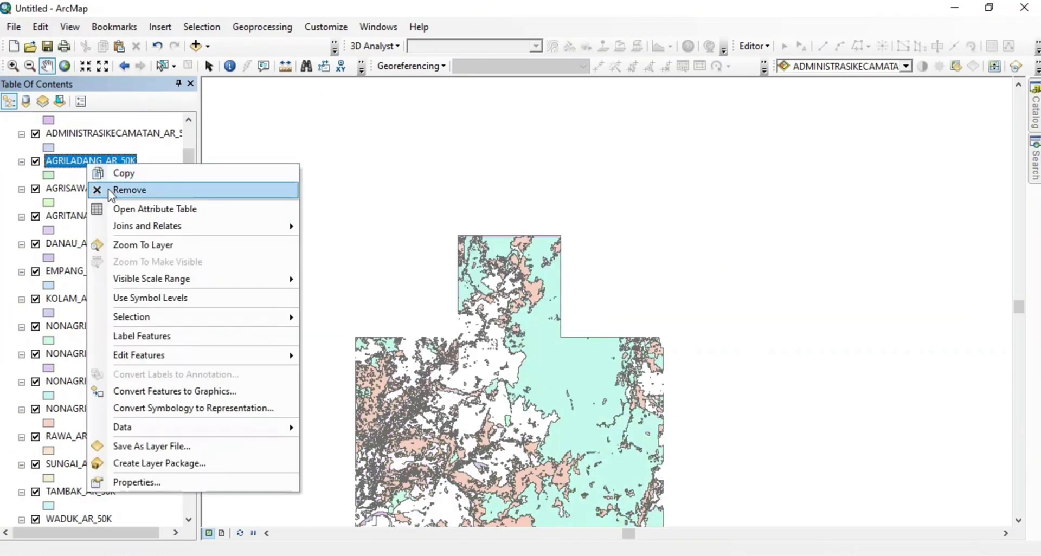
left_click(109, 190)
right_click(87, 162)
left_click(109, 190)
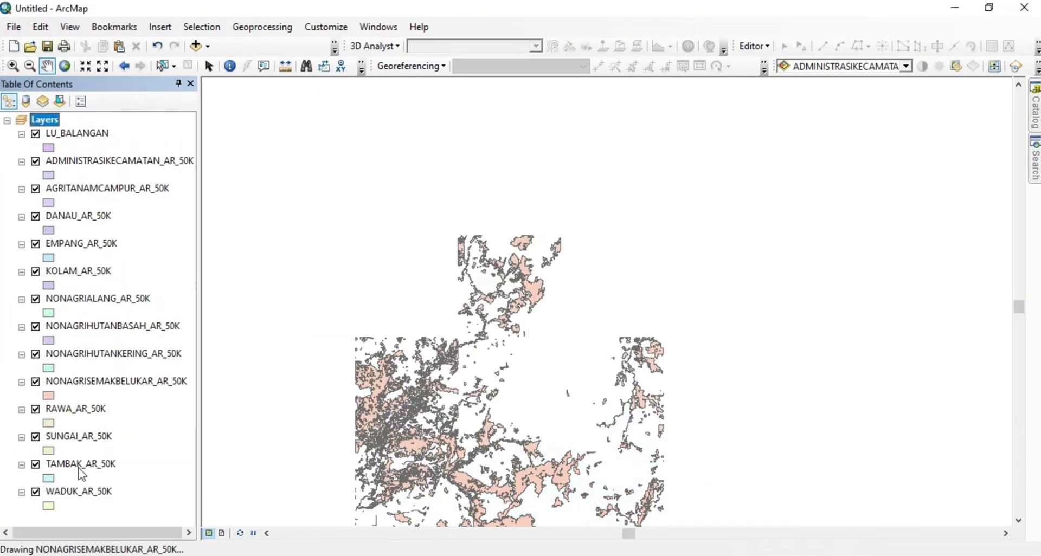
Remove the layers WADUK_AR_50K, TAMBAK_AR_50K, SUNGAI_AR_50K and RAWA_AR_50K from the map.
right_click(70, 493)
left_click(141, 183)
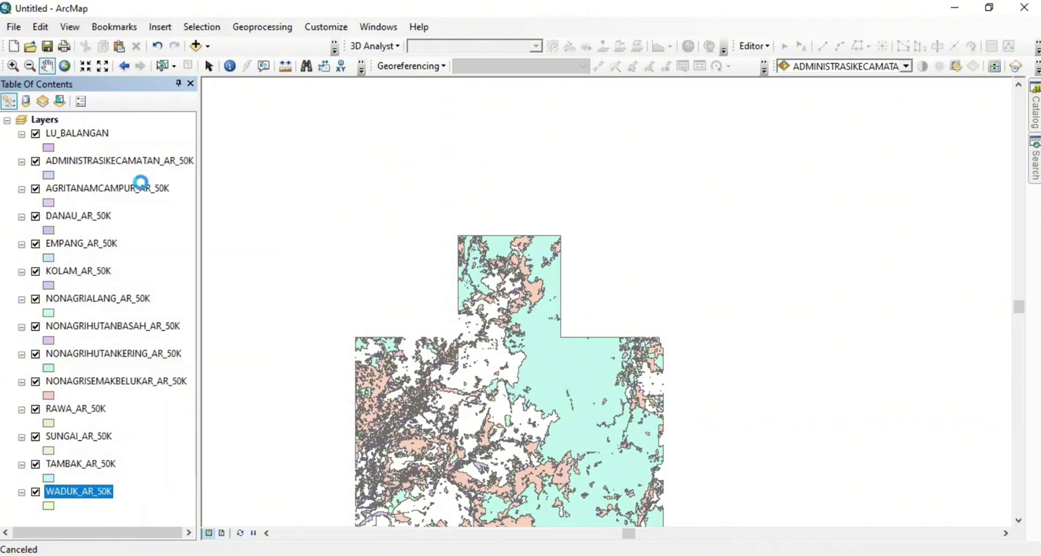
right_click(81, 464)
left_click(125, 156)
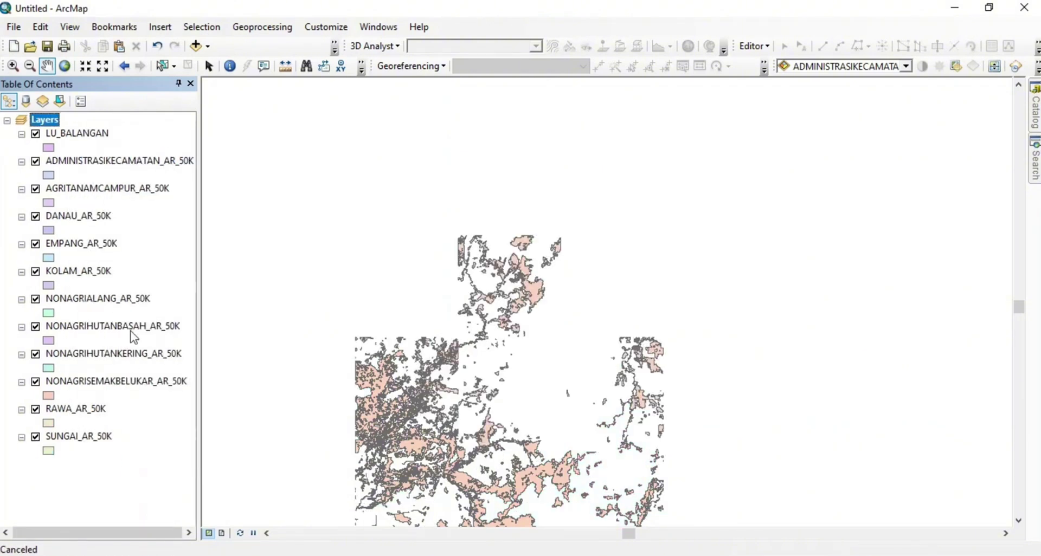
right_click(77, 437)
left_click(152, 133)
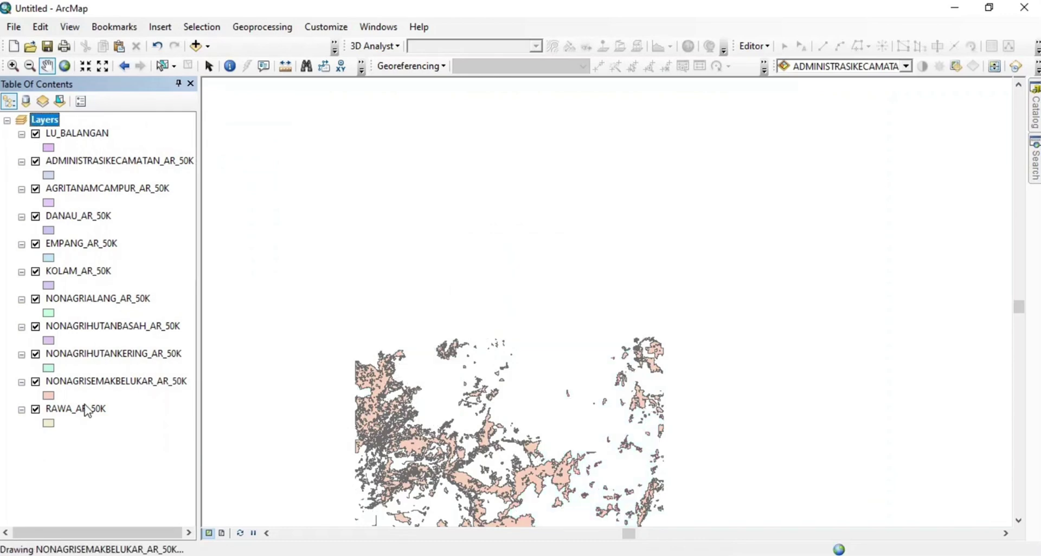
right_click(87, 411)
left_click(142, 105)
Remove NONAGRISEMAKBELUKAR_AR_50K, NONAGRIHUTANKERING_AR_50K, NONAGRIHUTANBASAH_AR_50K and NONAGRIALANG_AR_50K from the map.
right_click(93, 382)
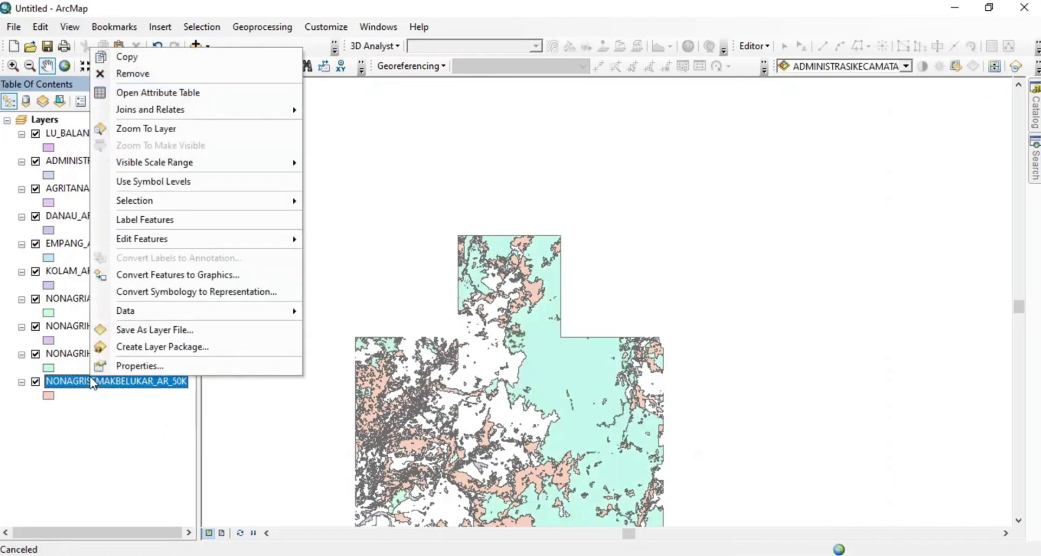
left_click(157, 73)
right_click(130, 355)
left_click(158, 47)
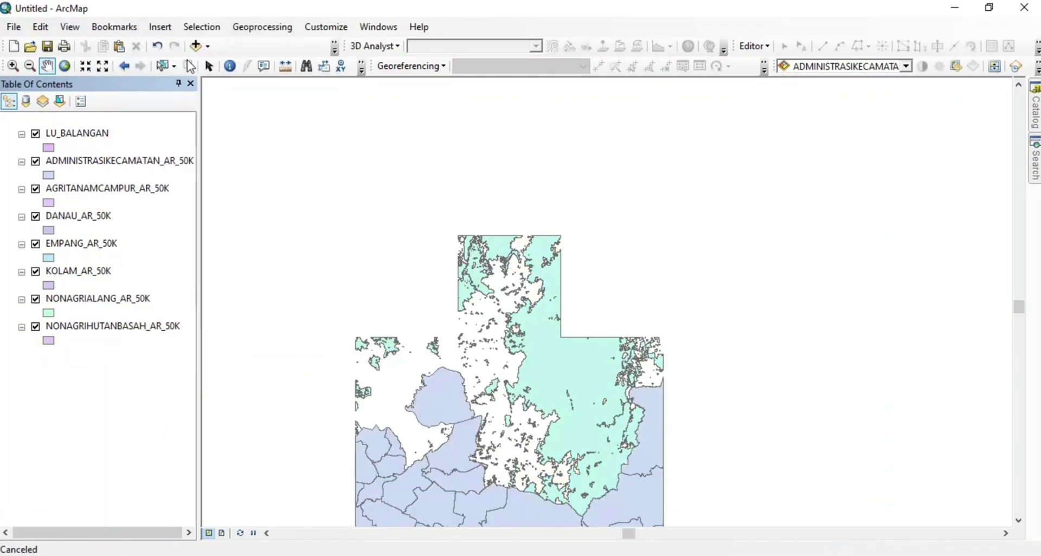
right_click(99, 328)
left_click(190, 27)
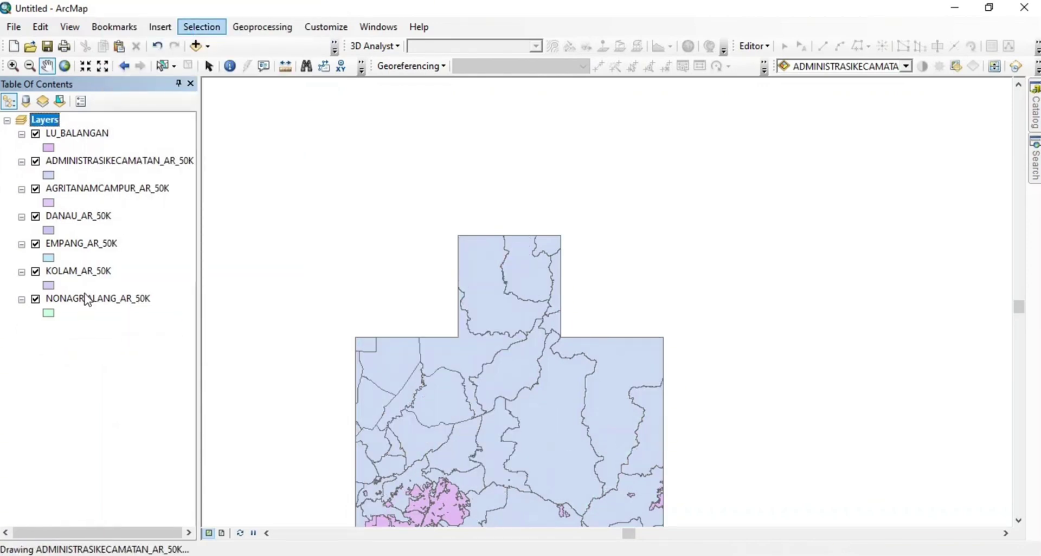
right_click(87, 298)
left_click(158, 29)
Remove the layers KOLAM_AR_50K, EMPANG_AR_50K, DANAU_AR_50K and AGRITANAMCAMPUR_AR_50K from the map.
right_click(84, 272)
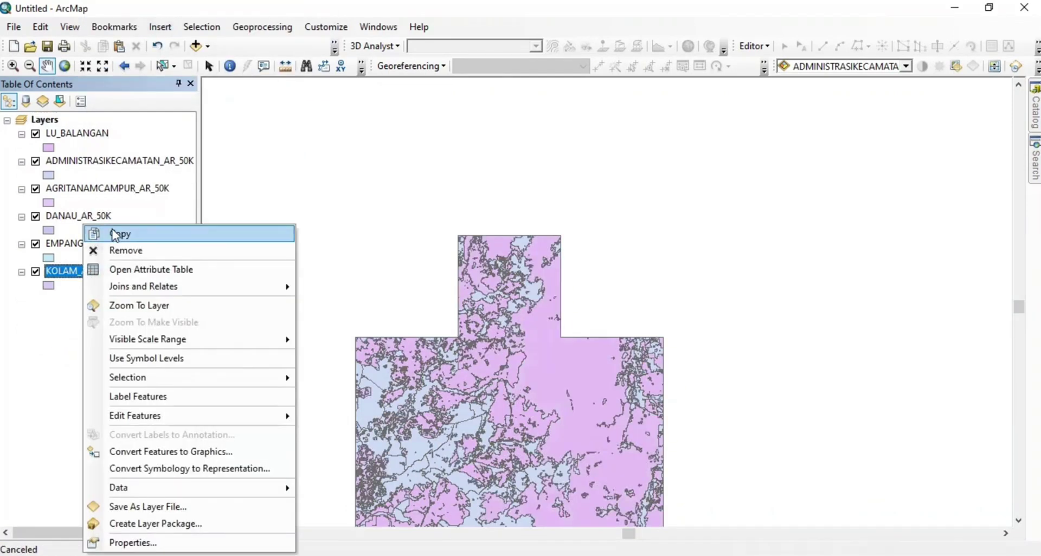
left_click(113, 250)
right_click(93, 245)
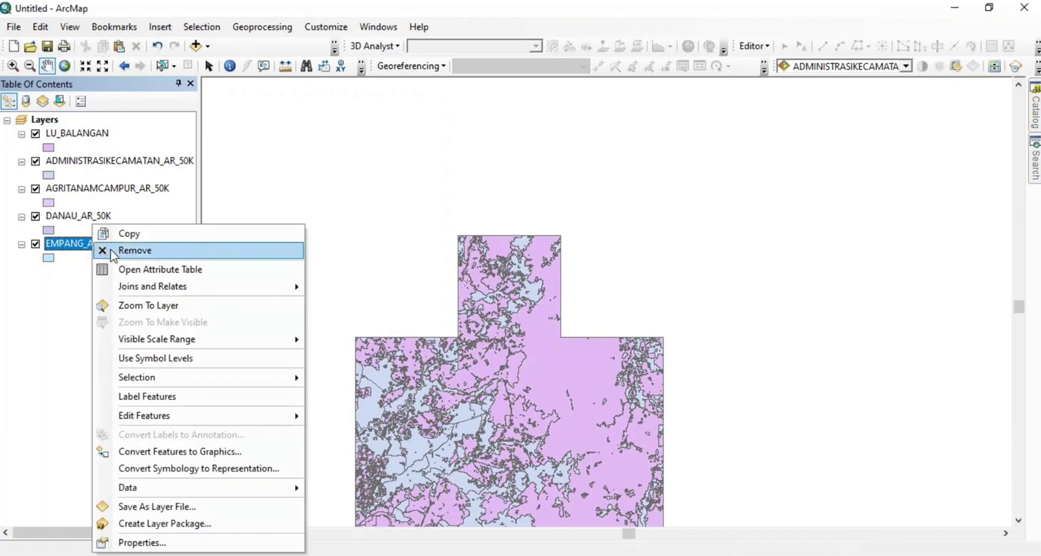
left_click(114, 251)
right_click(90, 216)
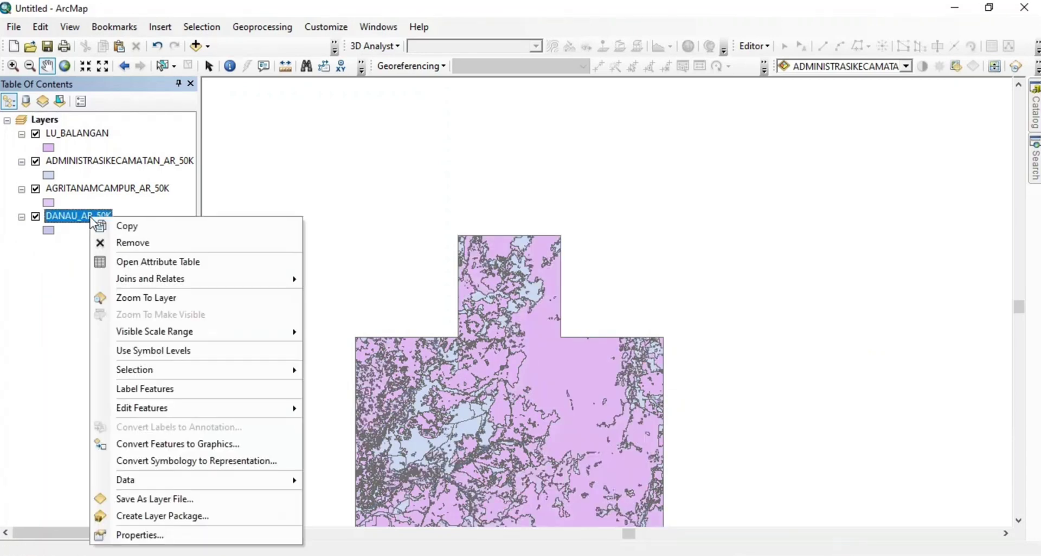
left_click(109, 251)
right_click(83, 190)
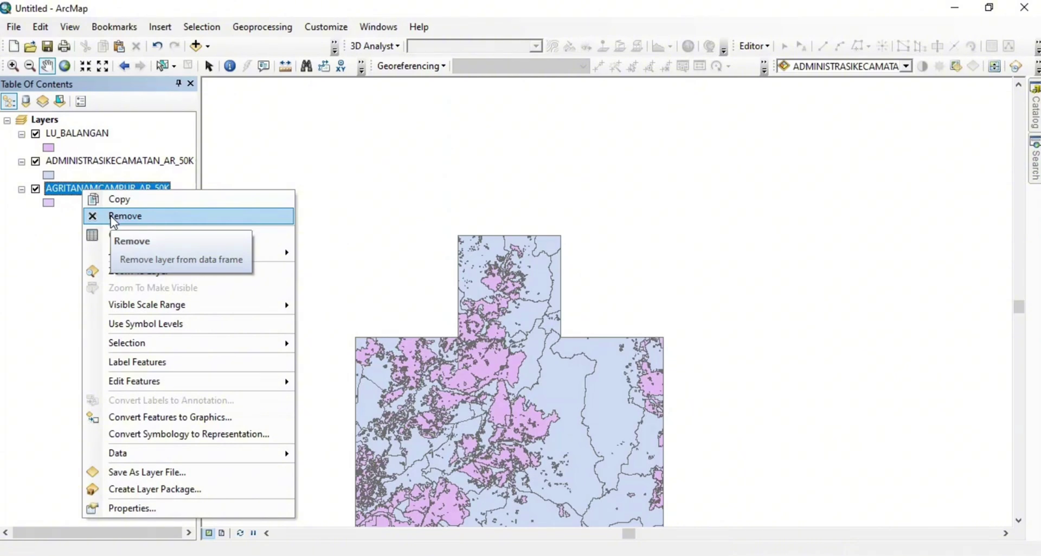
left_click(112, 217)
Export the LU_BALANGAN layer's data to Default.gdb as a feature class named LU_BALANGAN and add it to the map.
right_click(83, 136)
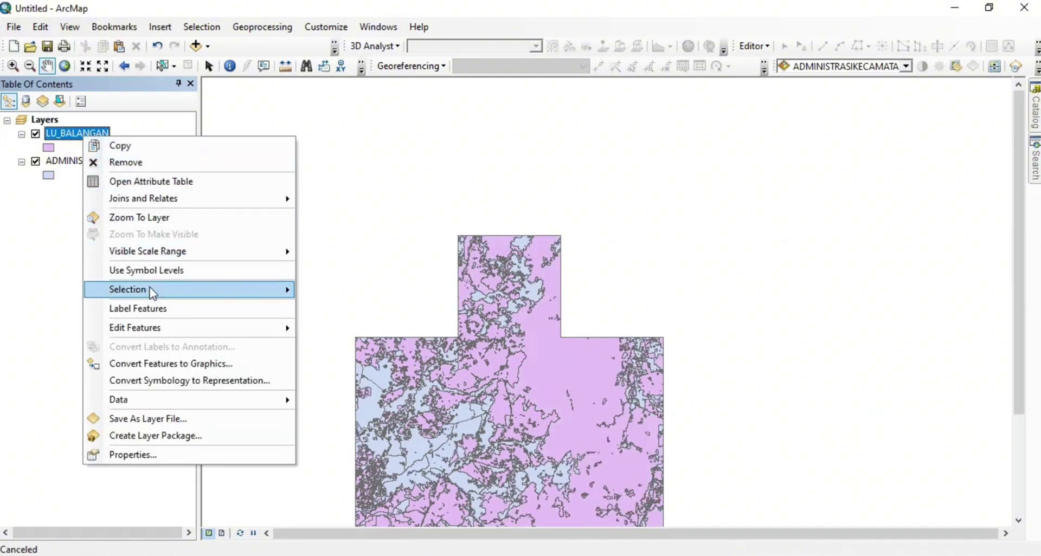
mouse_move(262, 398)
left_click(334, 417)
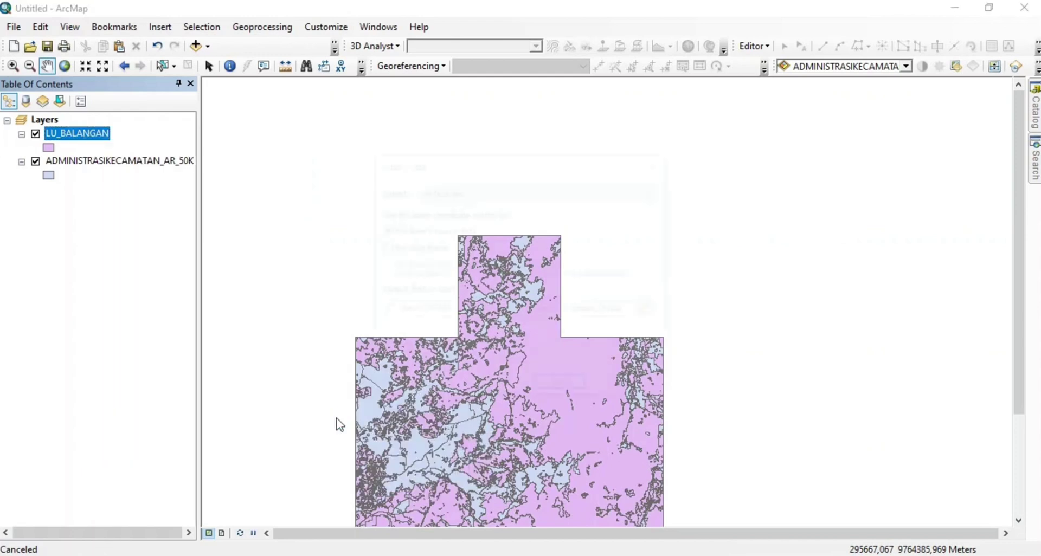
left_click(652, 311)
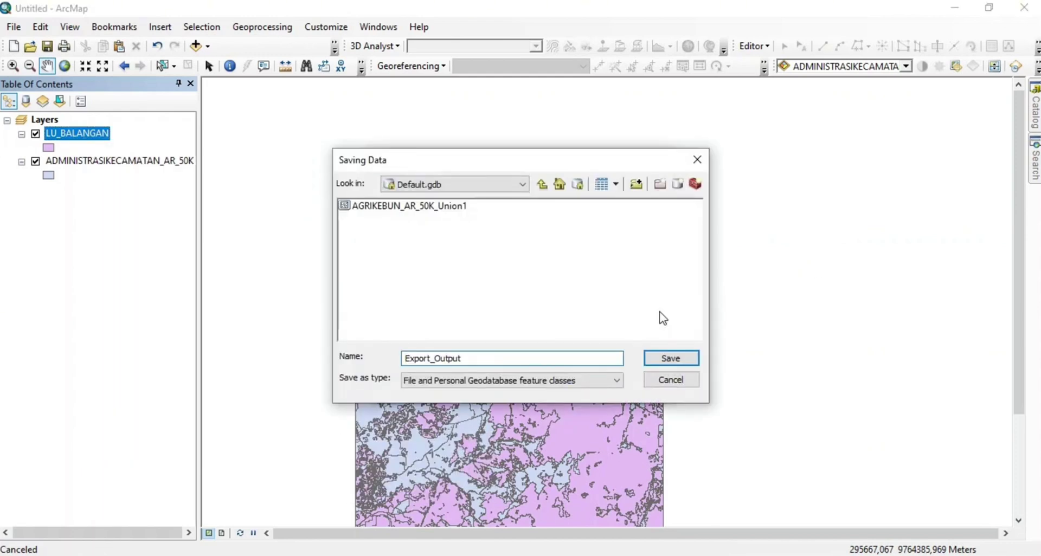
double_click(495, 354)
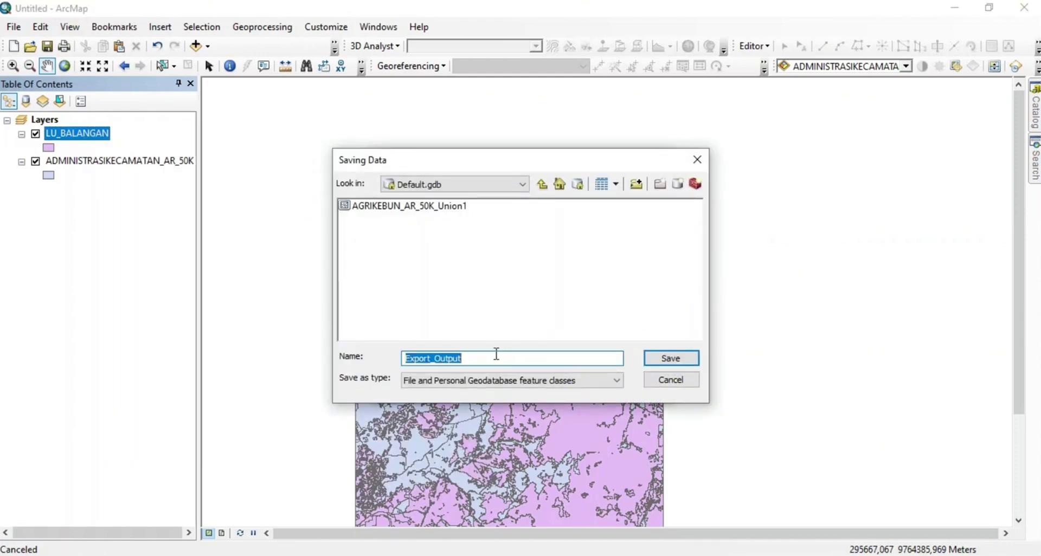
type("lu")
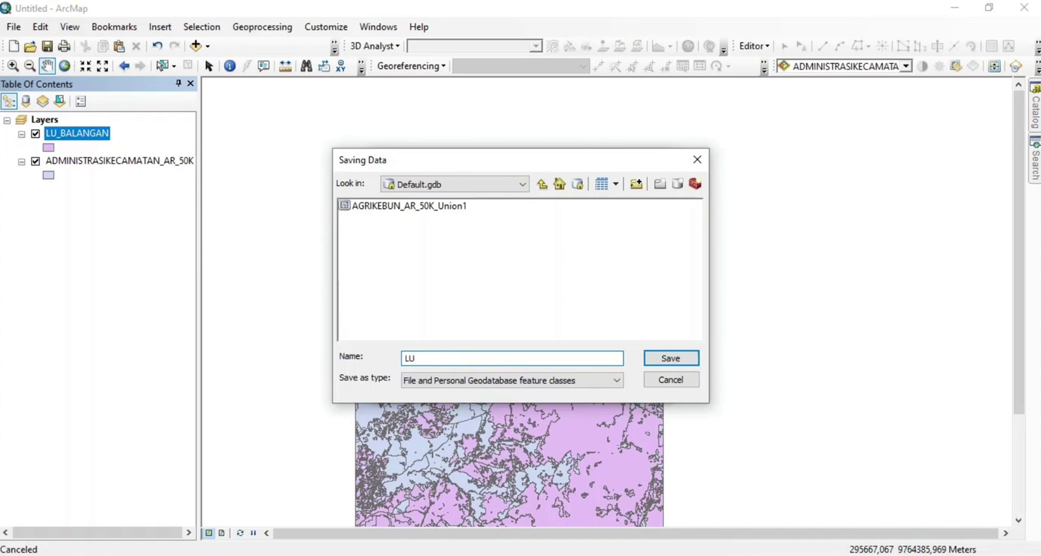
type("_BALANGAN")
left_click(680, 361)
left_click(553, 388)
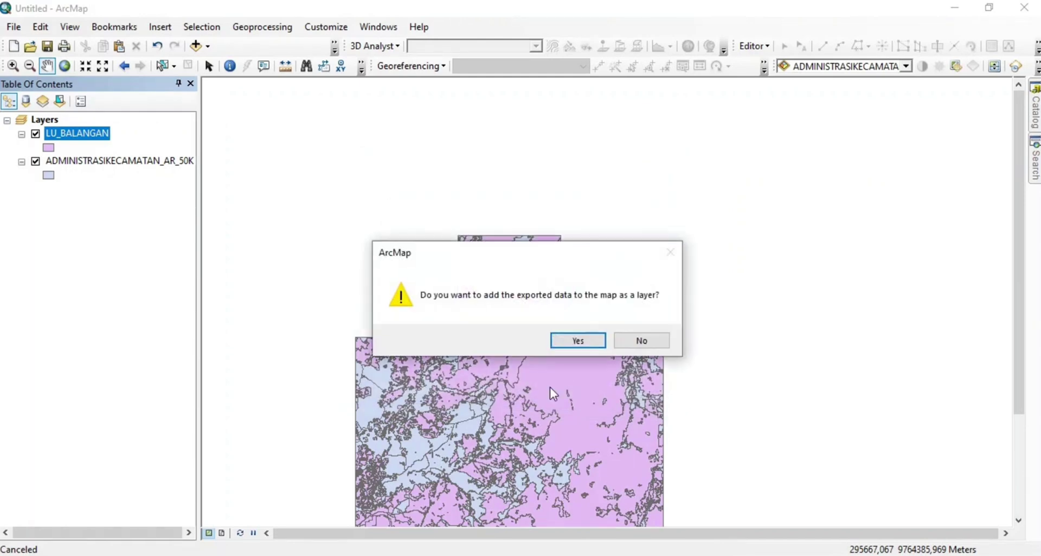
left_click(578, 340)
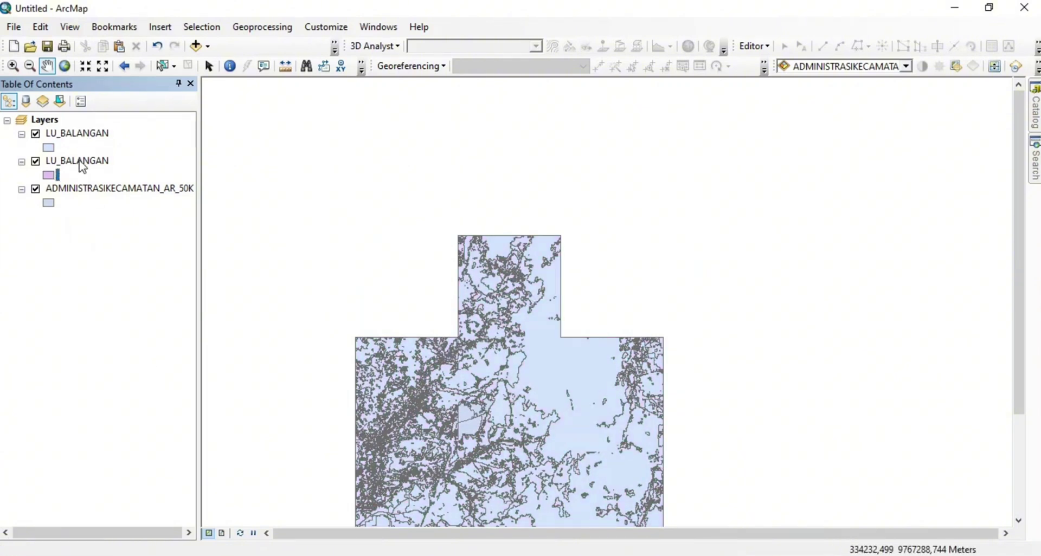
Remove the newly exported duplicate LU_BALANGAN layer from the map, keeping the original union layer.
left_click(82, 161)
right_click(88, 134)
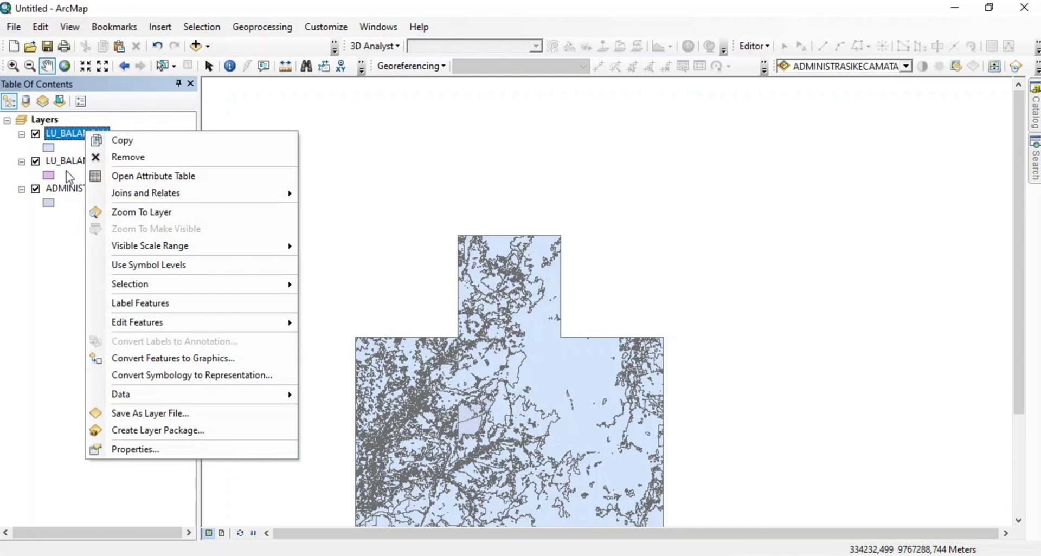
left_click(177, 160)
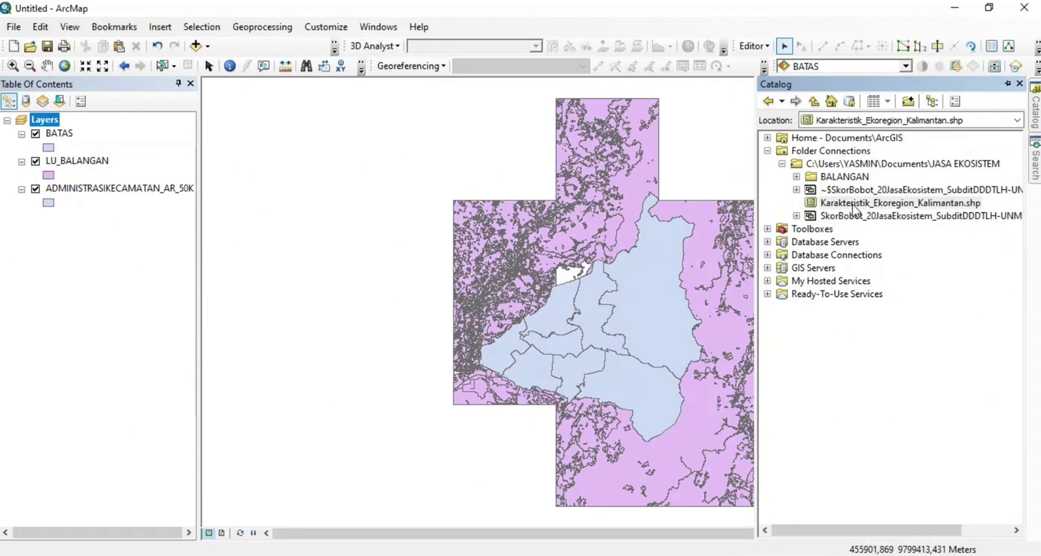
Add Karakteristik_Ekoregion_Kalimantan.shp from the JASA EKOSISTEM folder to the map and hide the BATAS and LU_BALANGAN layers.
left_click_drag(862, 203, 665, 210)
left_click_drag(87, 223, 86, 216)
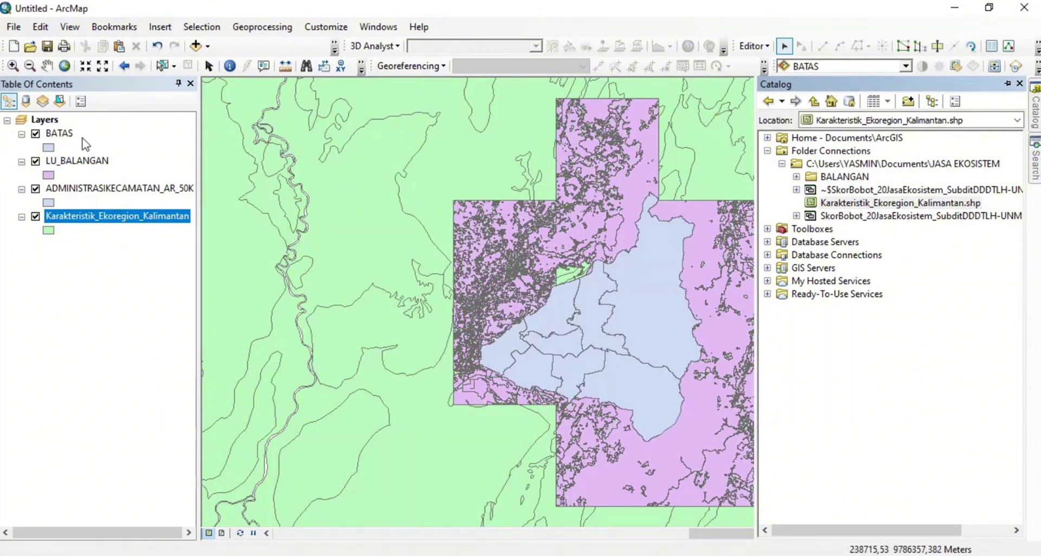
left_click(35, 134)
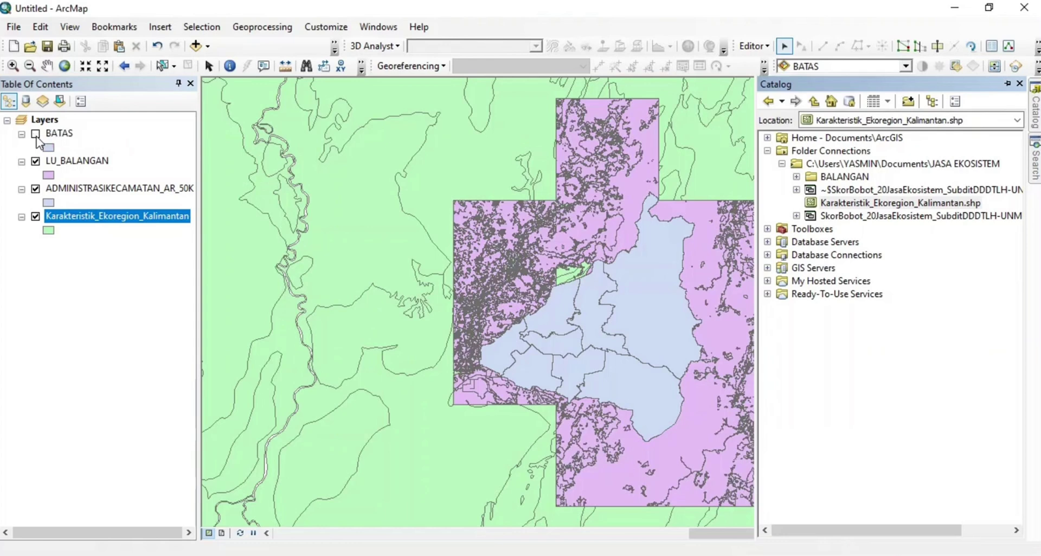
left_click(35, 161)
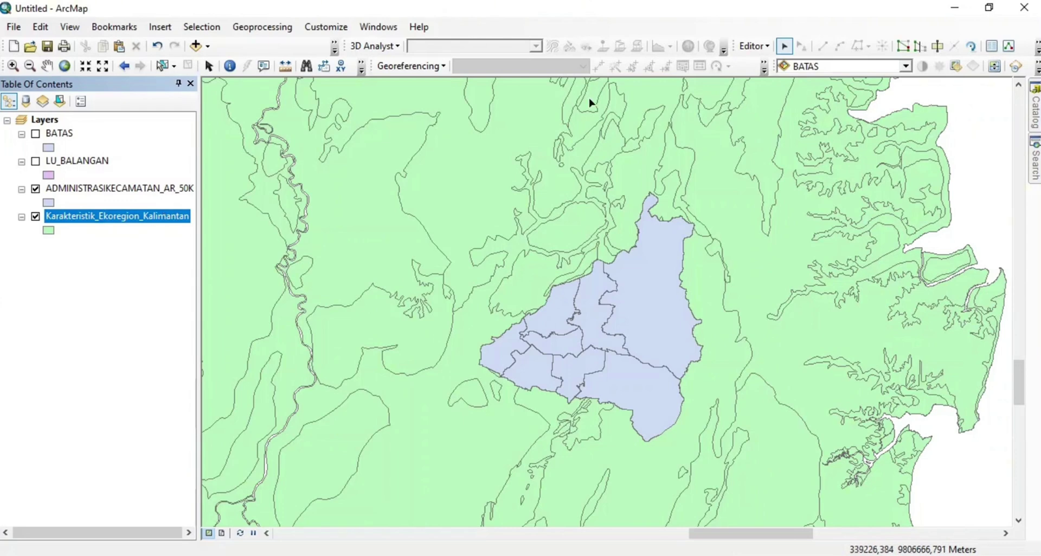
Stop editing and clip Karakteristik_Ekoregion_Kalimantan to the BATAS boundary with the Clip (Analysis) tool, keeping the default output.
left_click(766, 49)
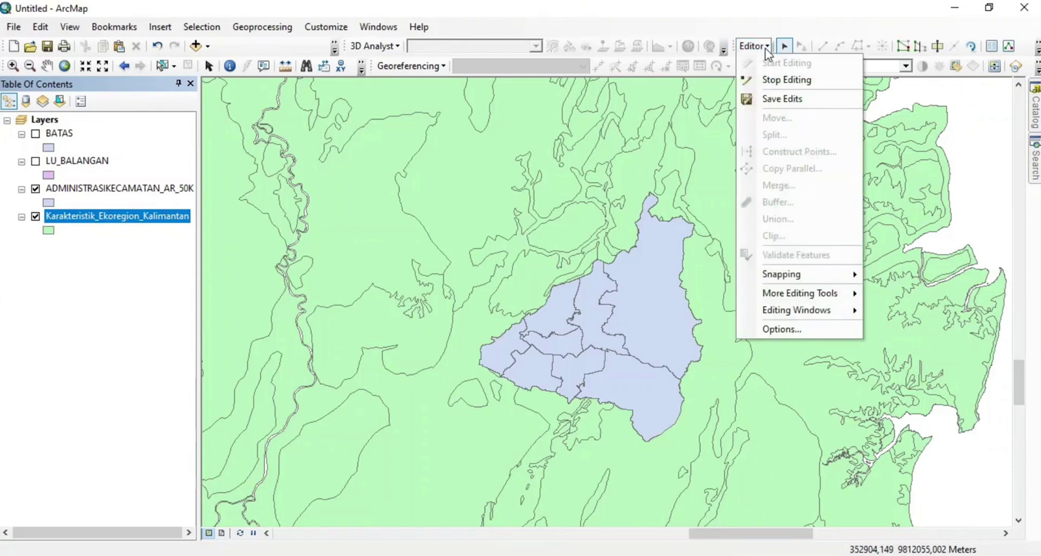
left_click(770, 80)
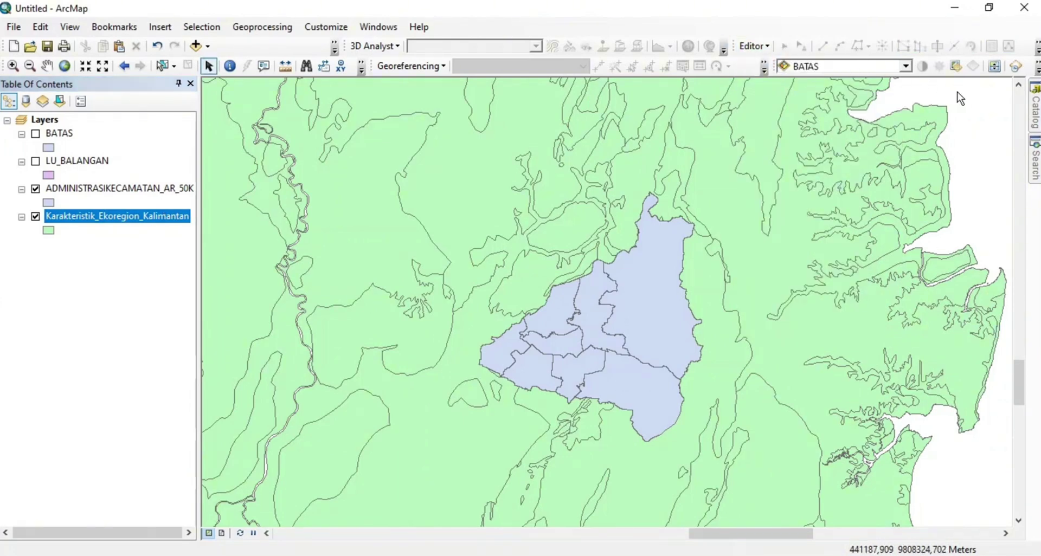
mouse_move(1035, 160)
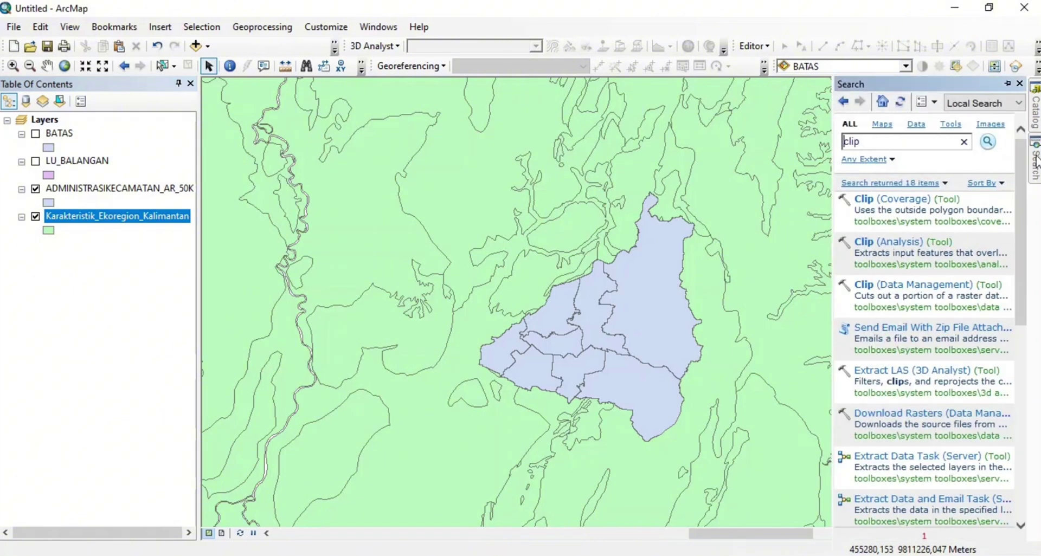
left_click(947, 184)
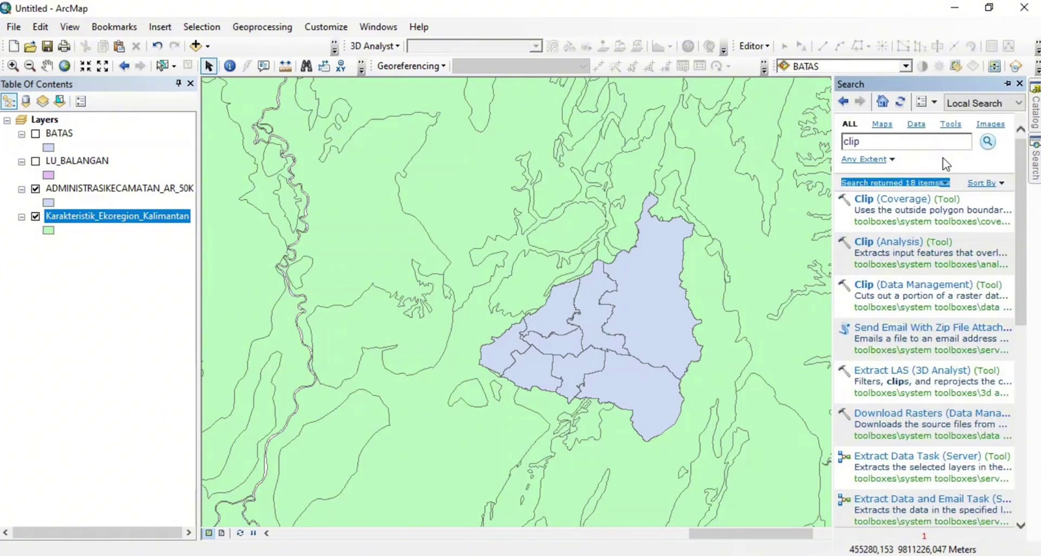
left_click(902, 244)
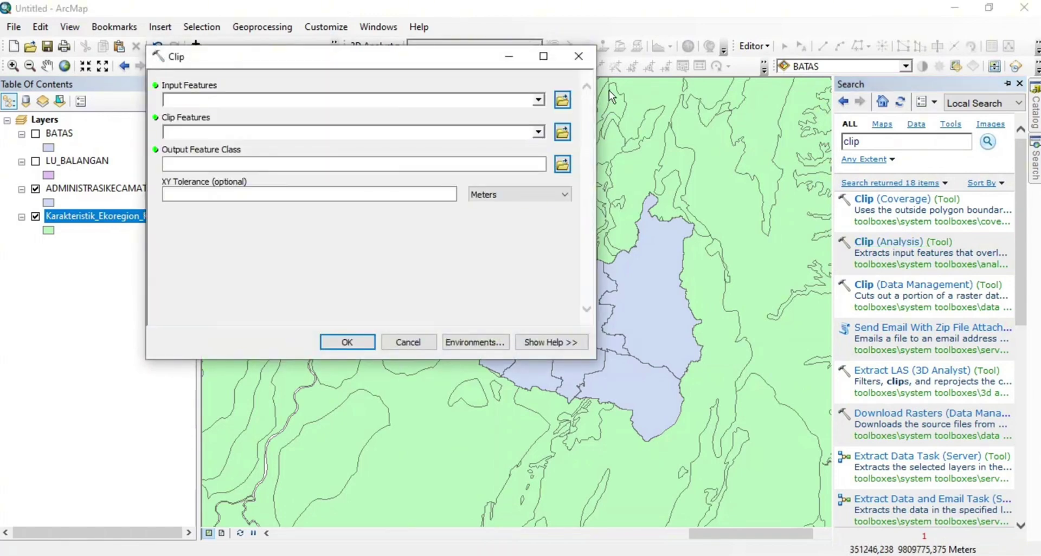
left_click(538, 100)
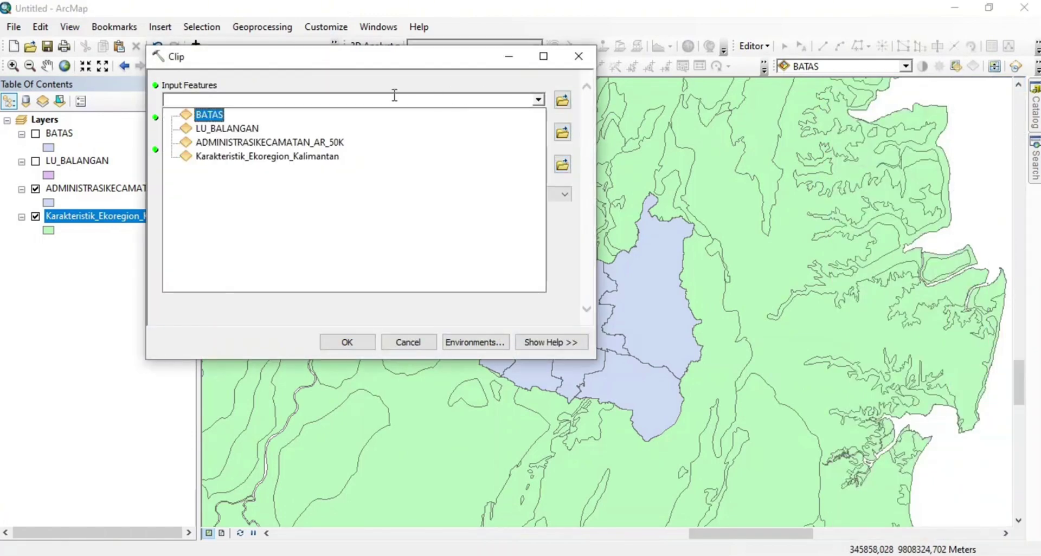
left_click(308, 156)
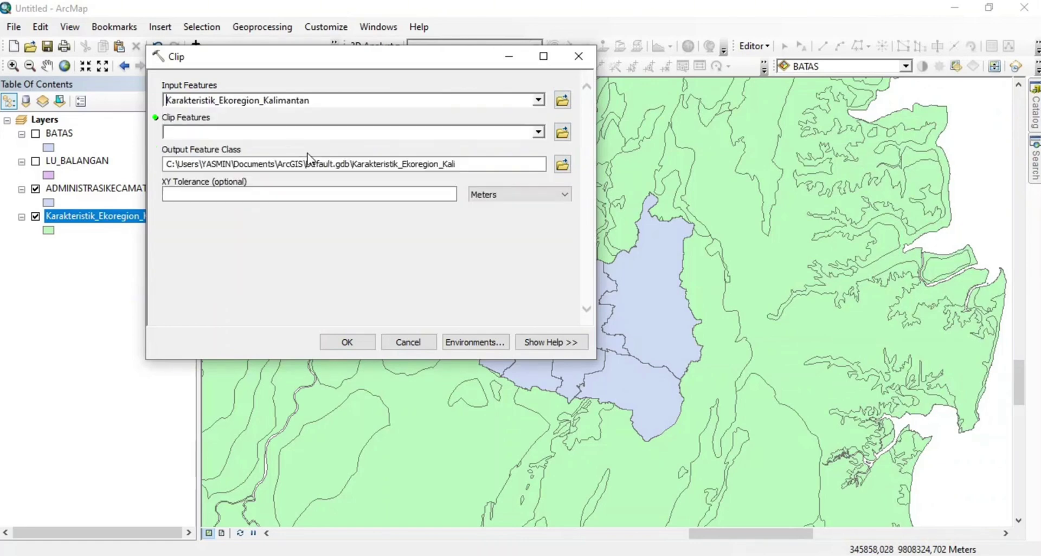
left_click(538, 133)
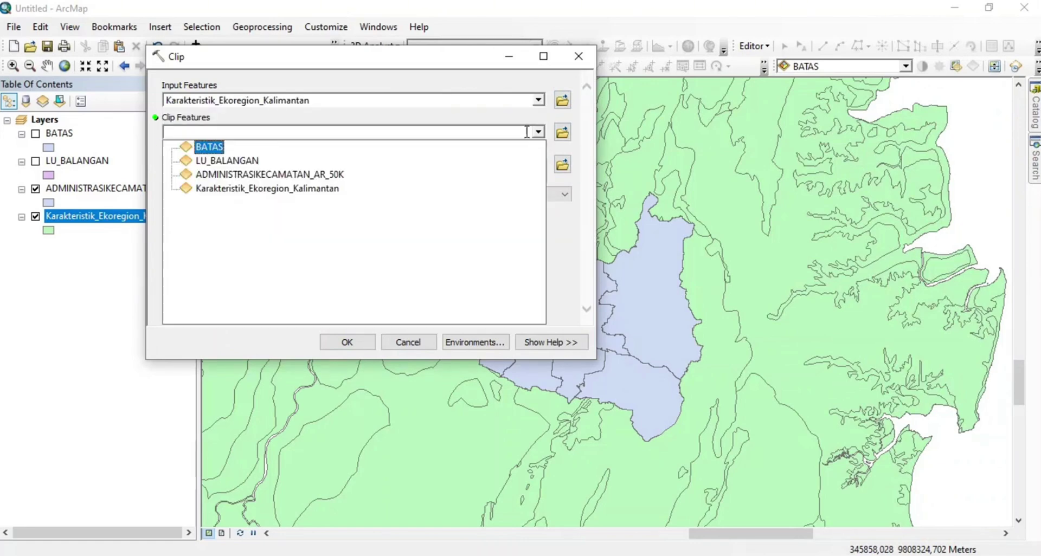
left_click(211, 147)
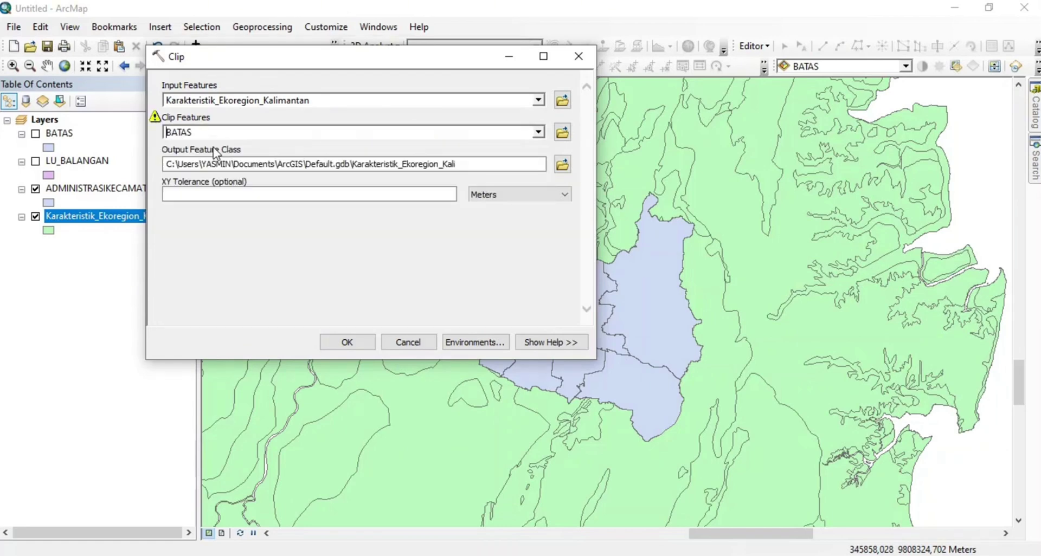
left_click(344, 344)
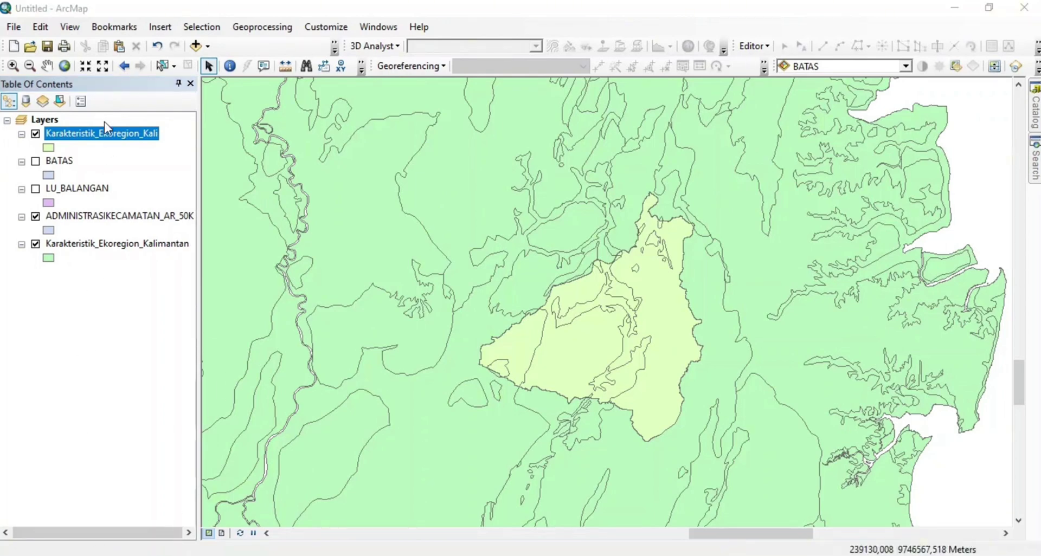
Export the clipped ecoregion layer's features to Default.gdb as EKOREGION_BALANGAN and add the result to the map.
right_click(105, 136)
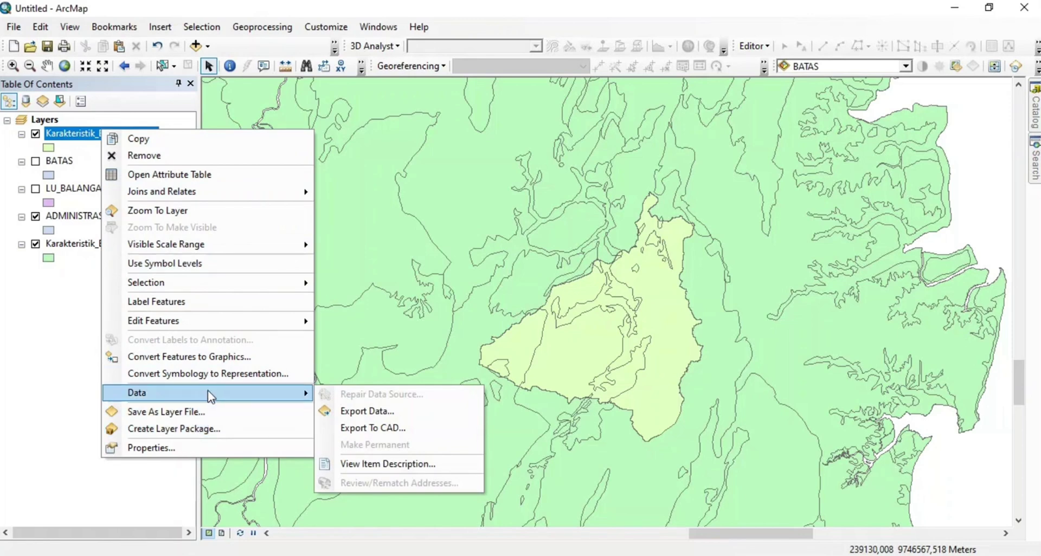
left_click(337, 411)
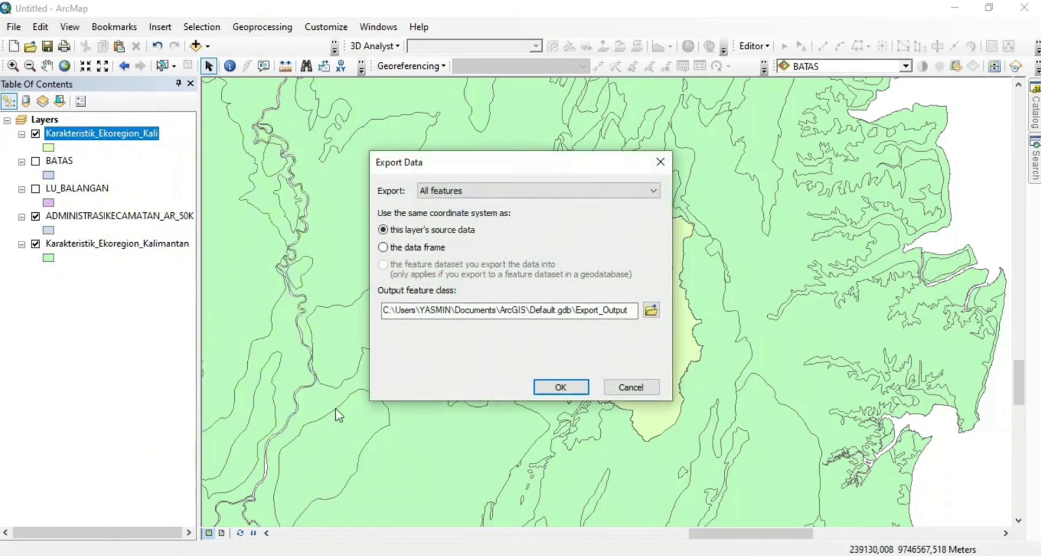
left_click(651, 310)
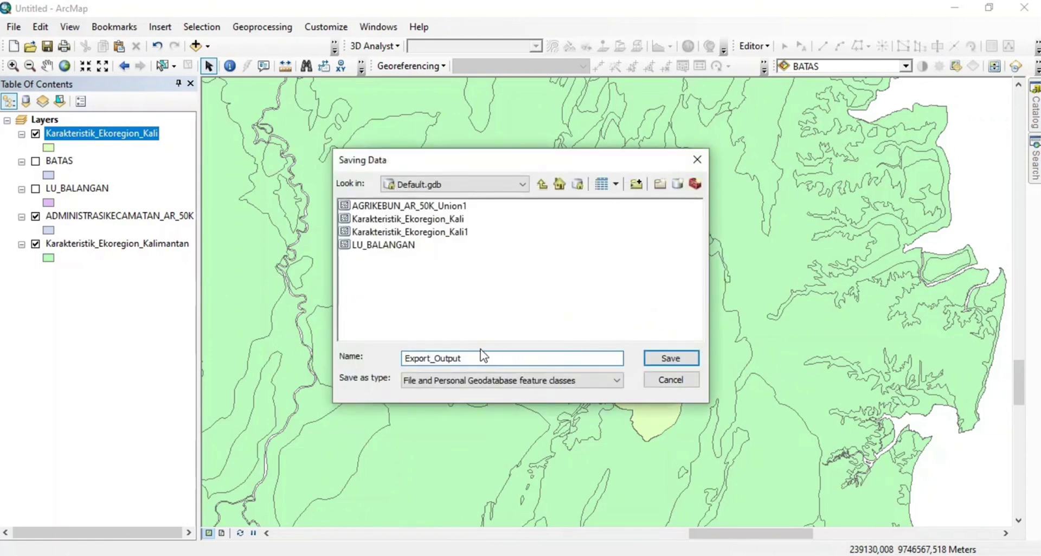
double_click(471, 355)
key("BackSpace")
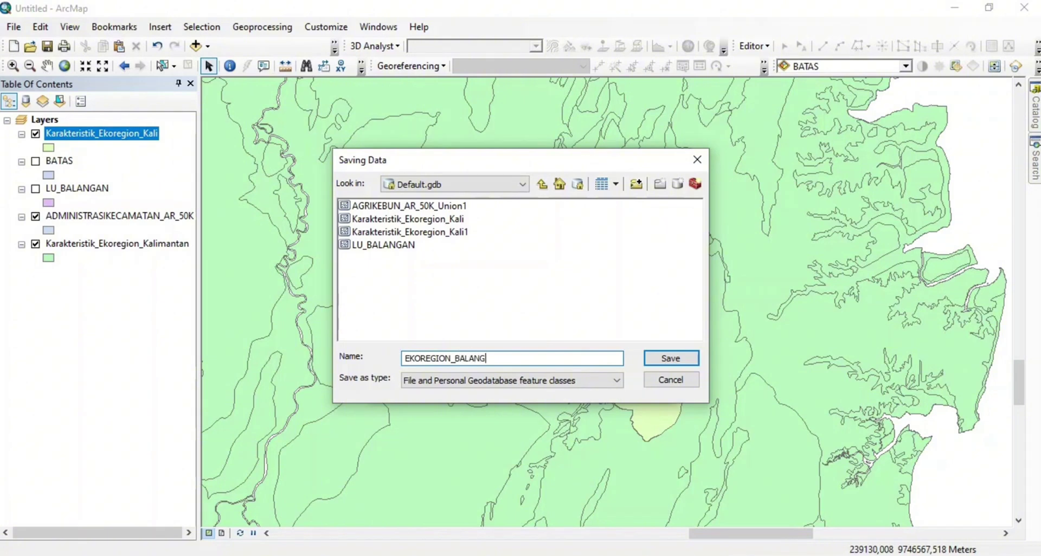
left_click(670, 360)
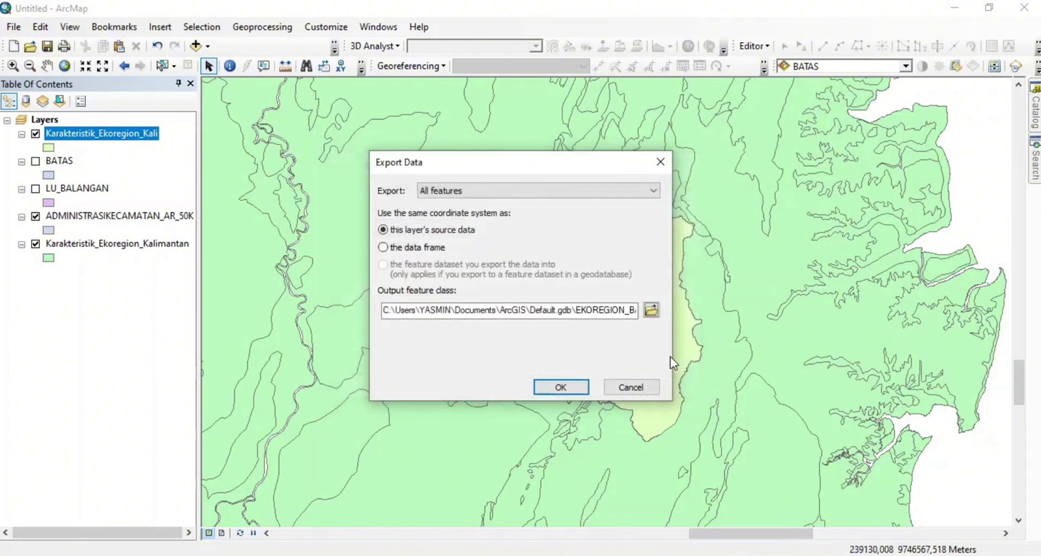
left_click(568, 385)
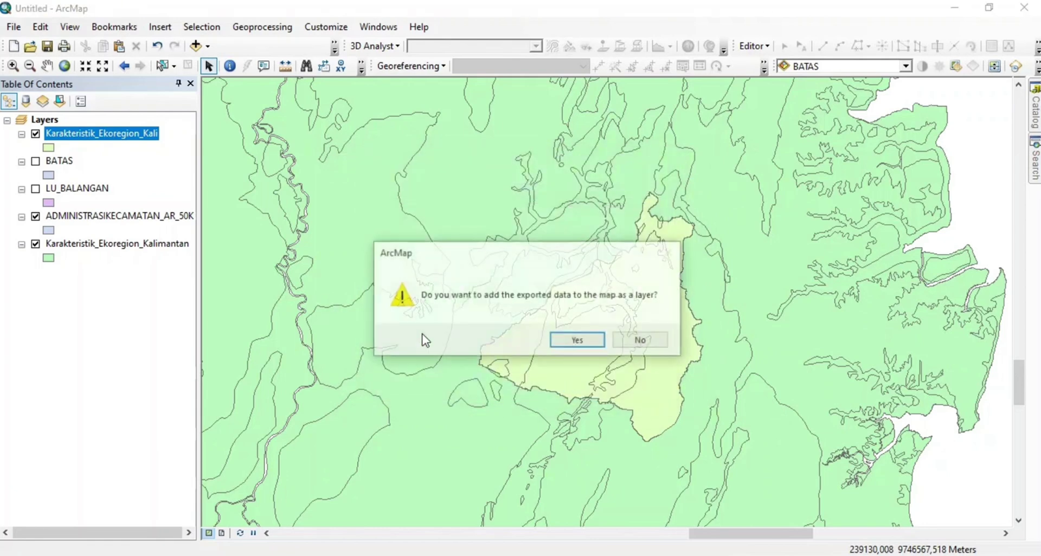
left_click(561, 341)
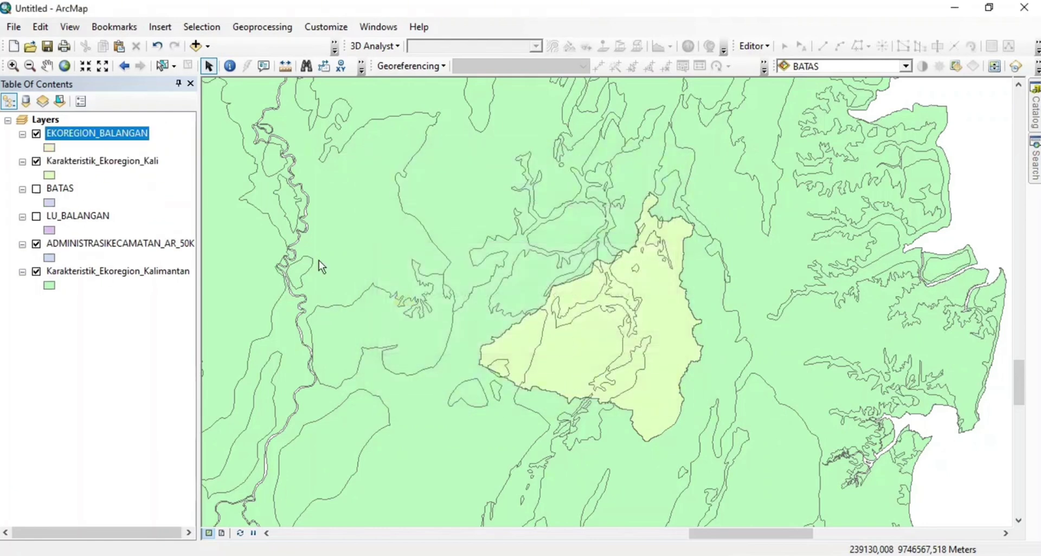
Remove the Karakteristik_Ekoregion_Kalimantan and Karakteristik_Ekoregion_Kali layers from the map.
right_click(96, 275)
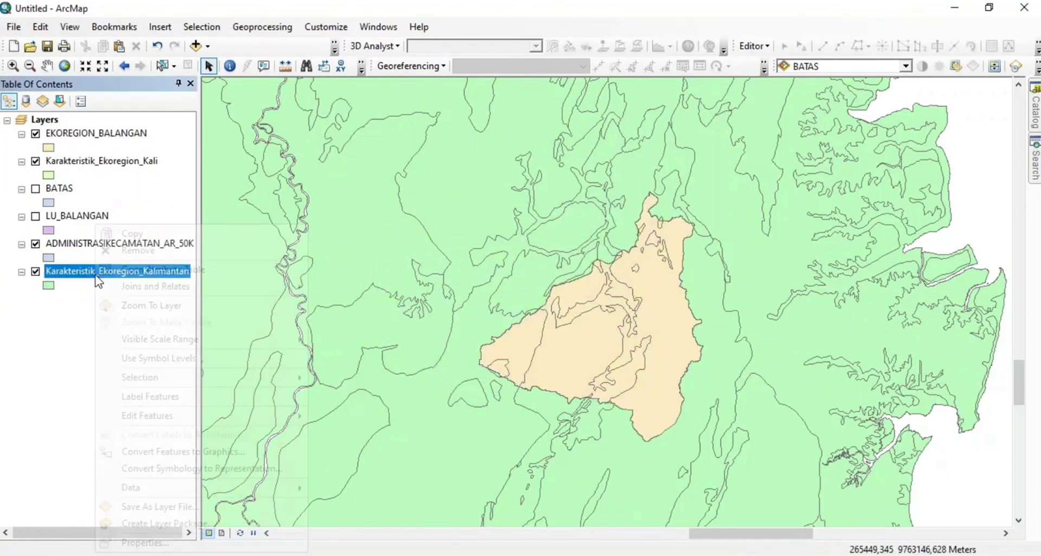
left_click(143, 251)
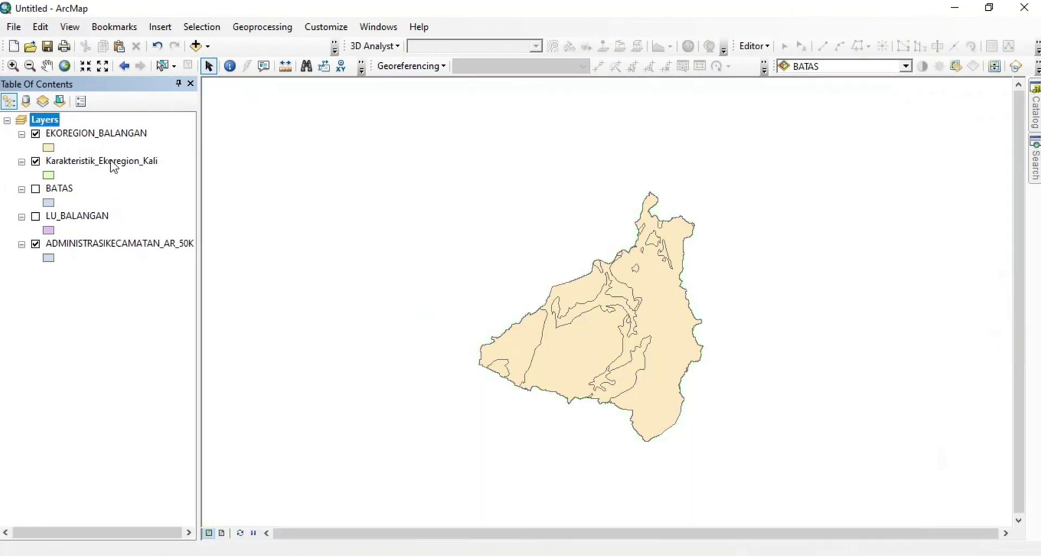
right_click(112, 163)
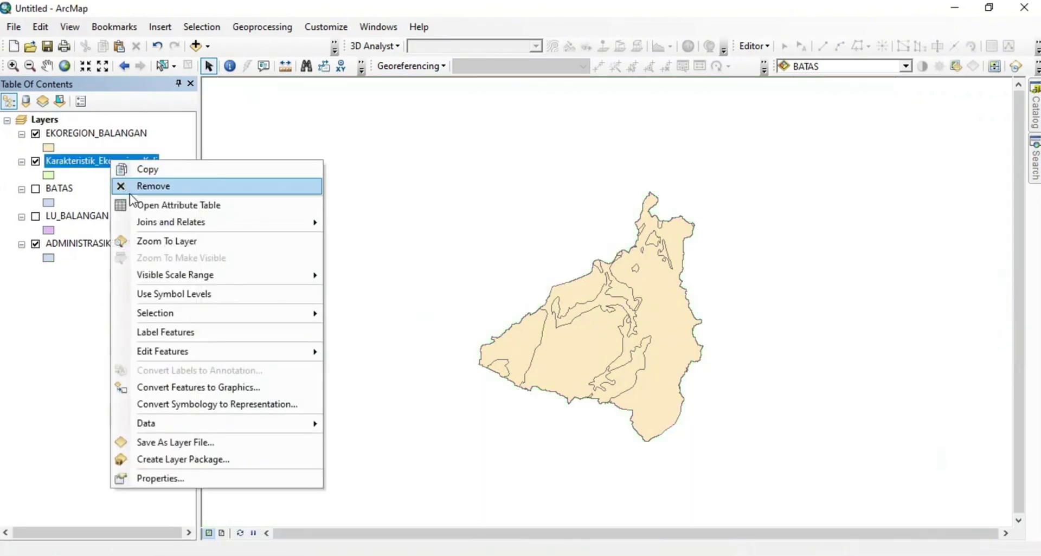
left_click(129, 191)
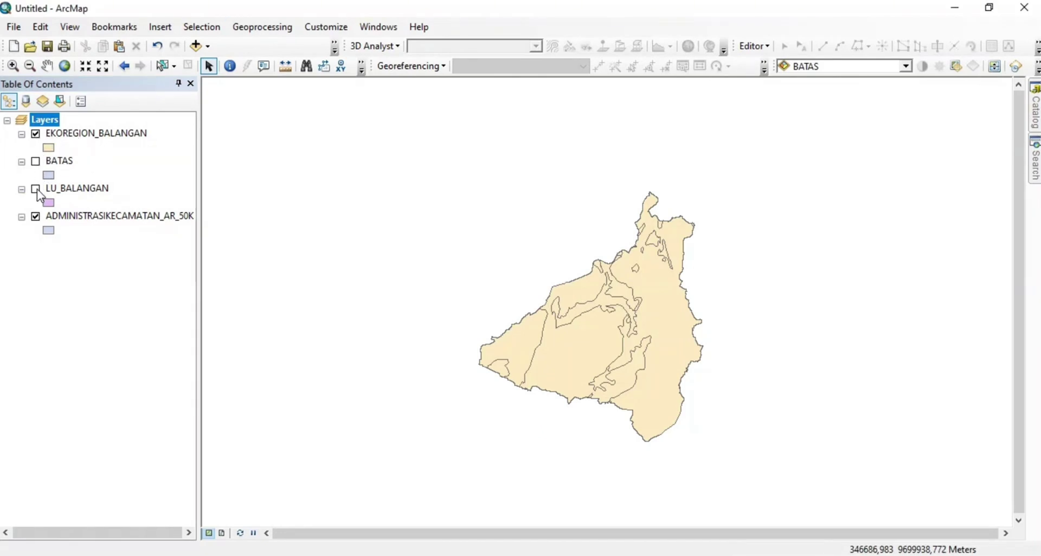
Show only the LU_BALANGAN layer and clip it to the BATAS boundary with the Clip (Analysis) tool, keeping the default output.
left_click(36, 134)
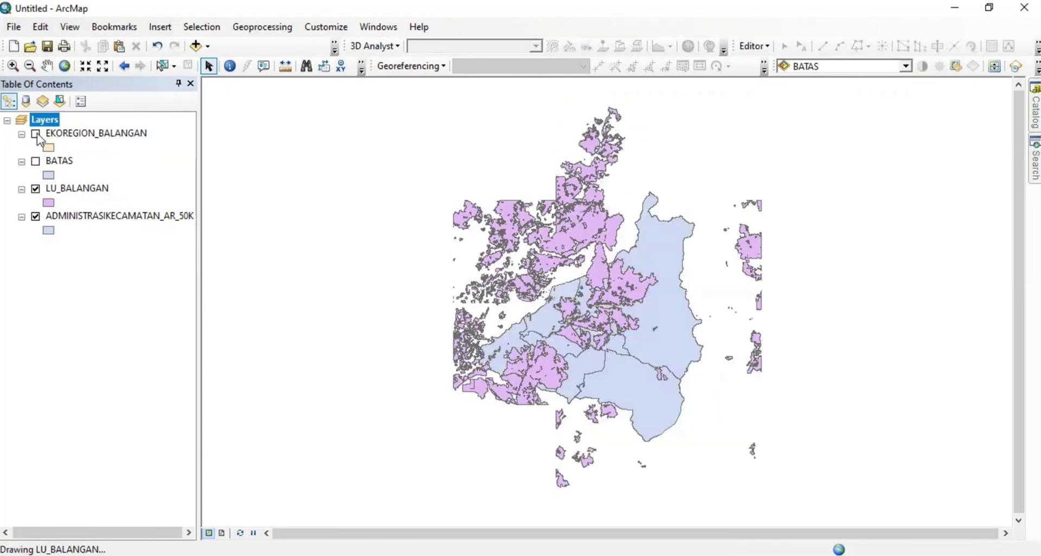
left_click(36, 217)
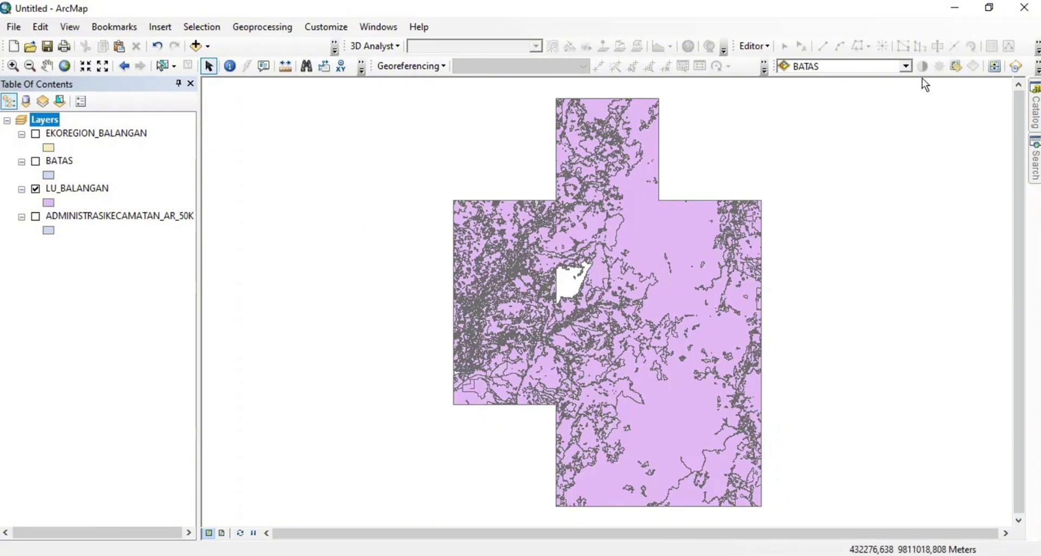
left_click(1035, 114)
left_click(1036, 158)
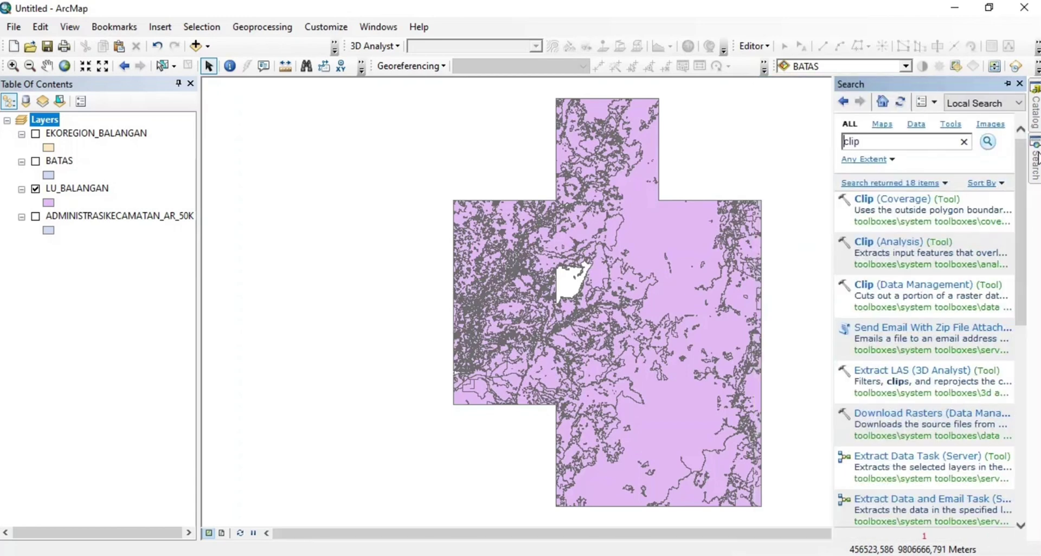
left_click(894, 244)
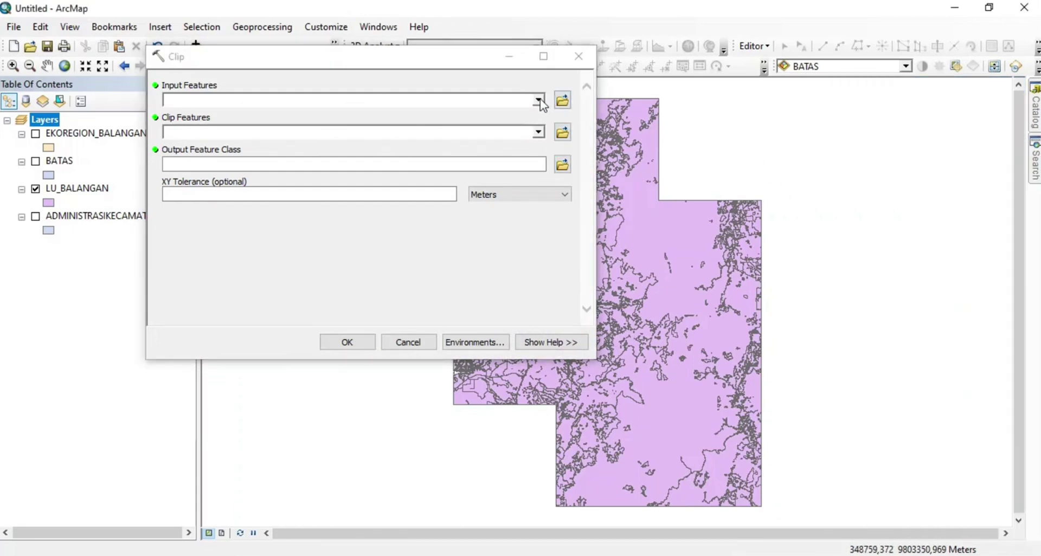
left_click(539, 100)
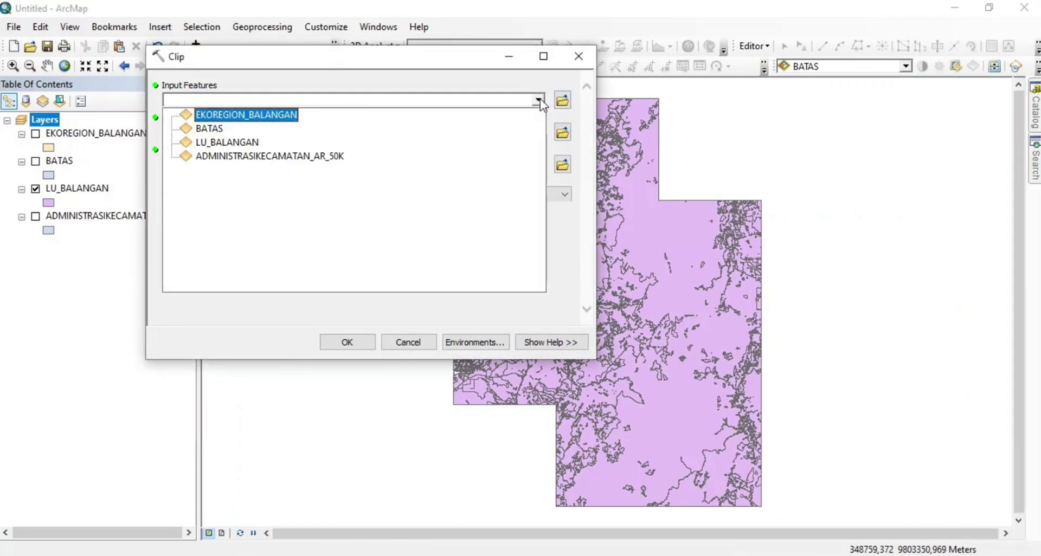
left_click(227, 142)
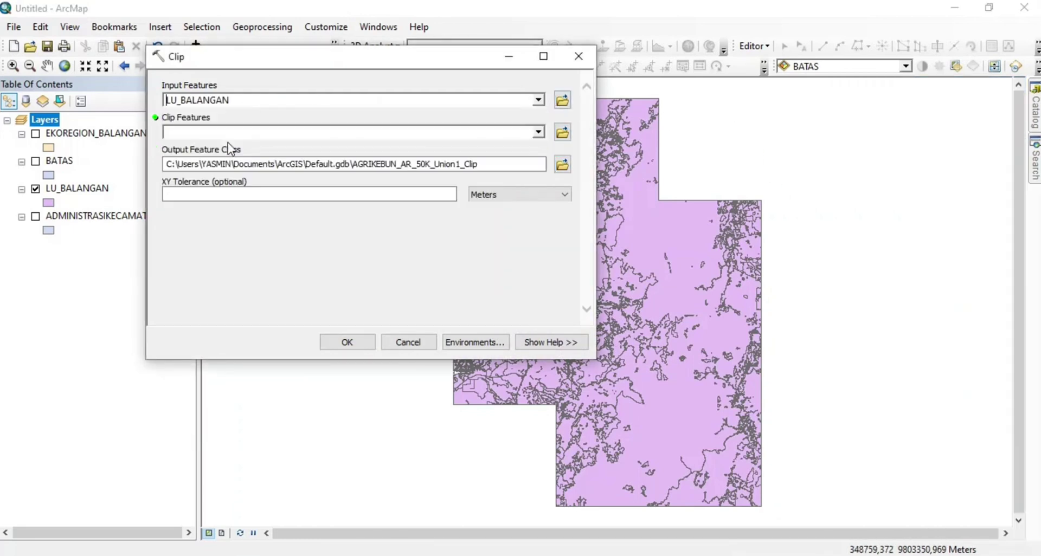
left_click(538, 132)
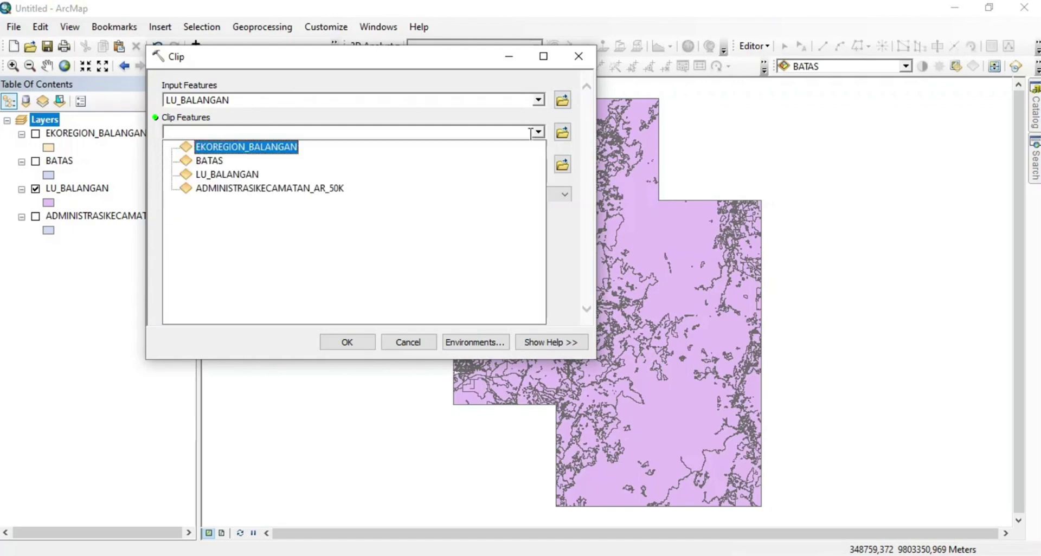
left_click(227, 160)
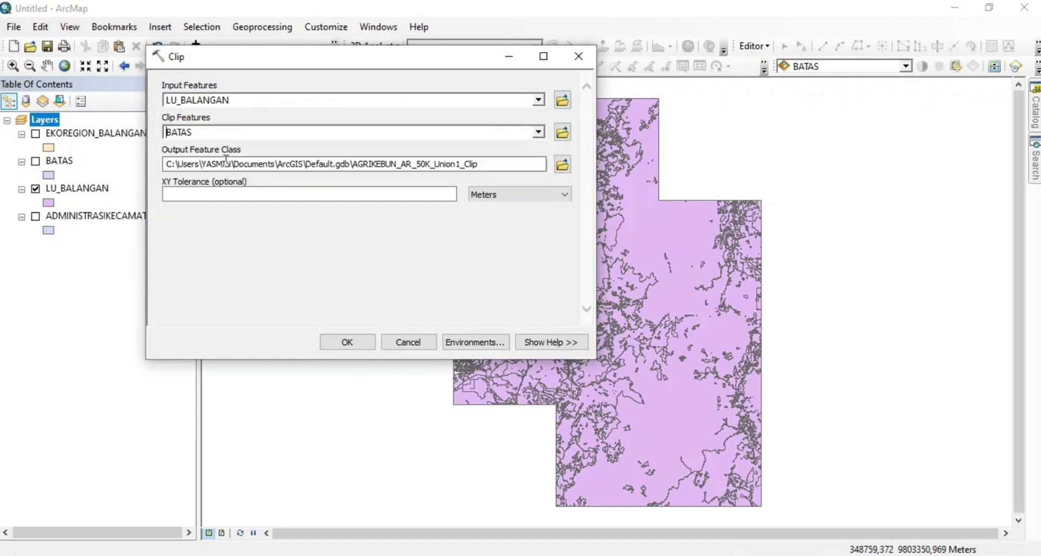
left_click(347, 342)
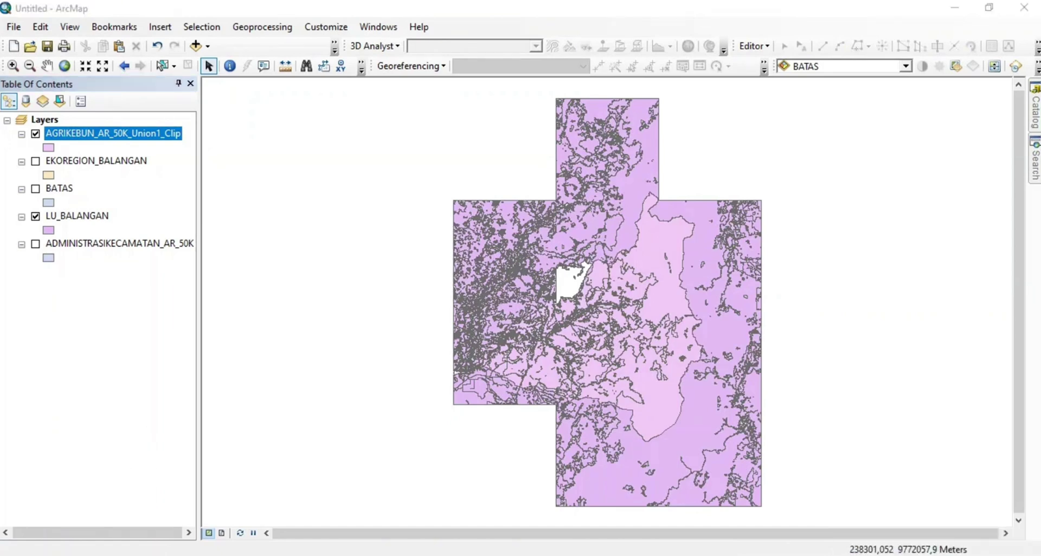
Export all features of AGRIKEBUN_AR_50K_Union1_Clip to Default.gdb as LU_KAB_BALANGAN and add the result to the map.
right_click(97, 136)
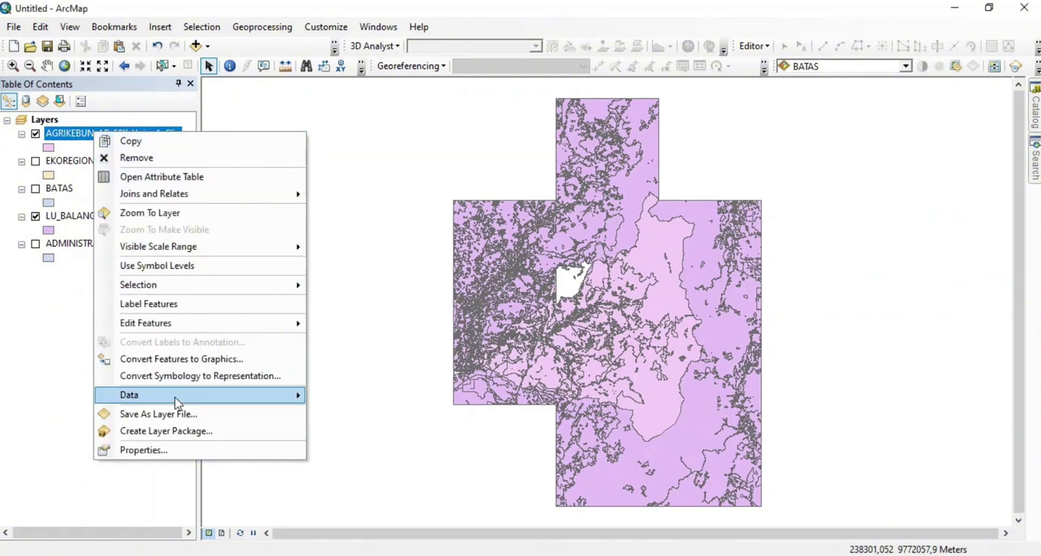
mouse_move(177, 402)
left_click(347, 413)
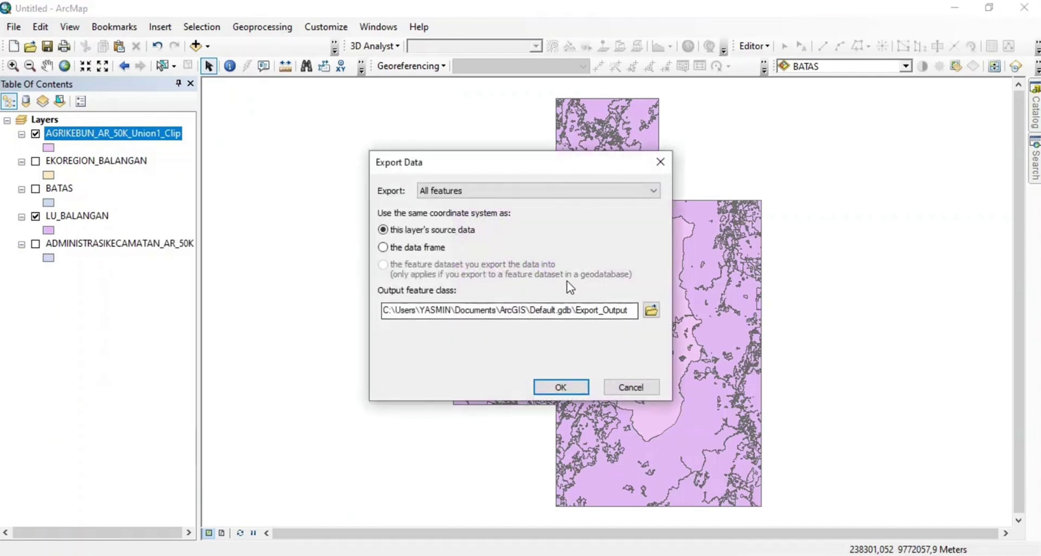
left_click(651, 310)
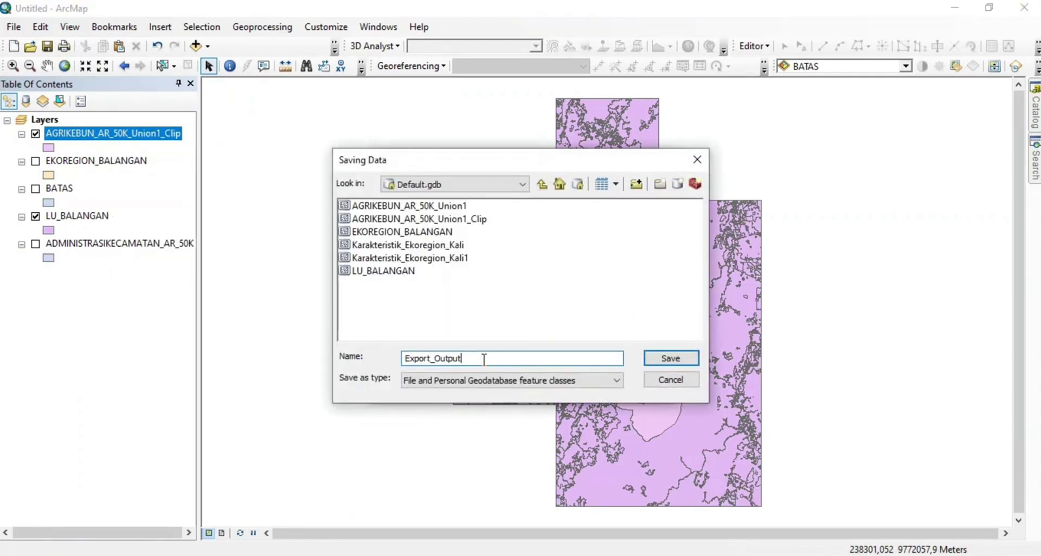
double_click(484, 359)
key("BackSpace")
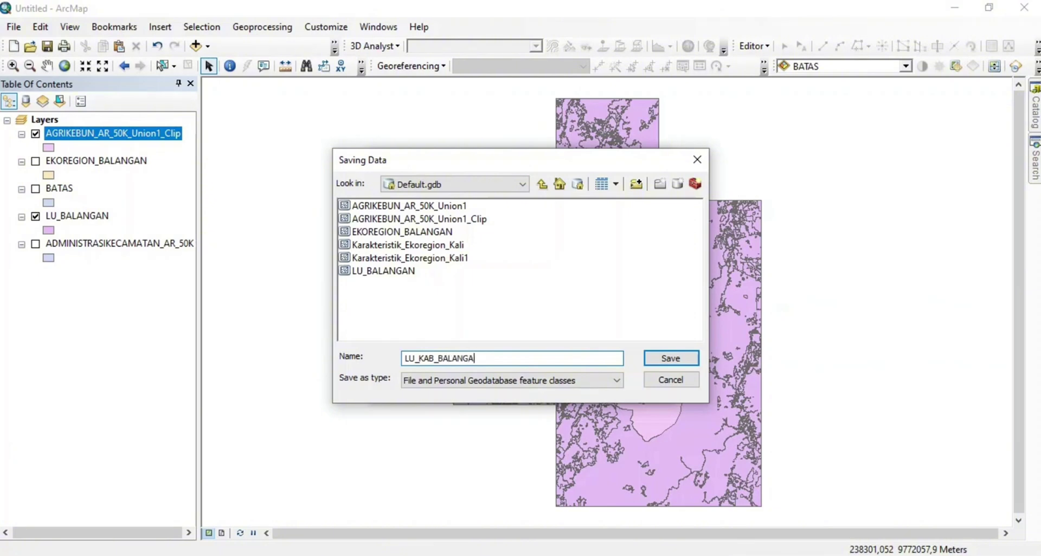
left_click(666, 359)
left_click(562, 388)
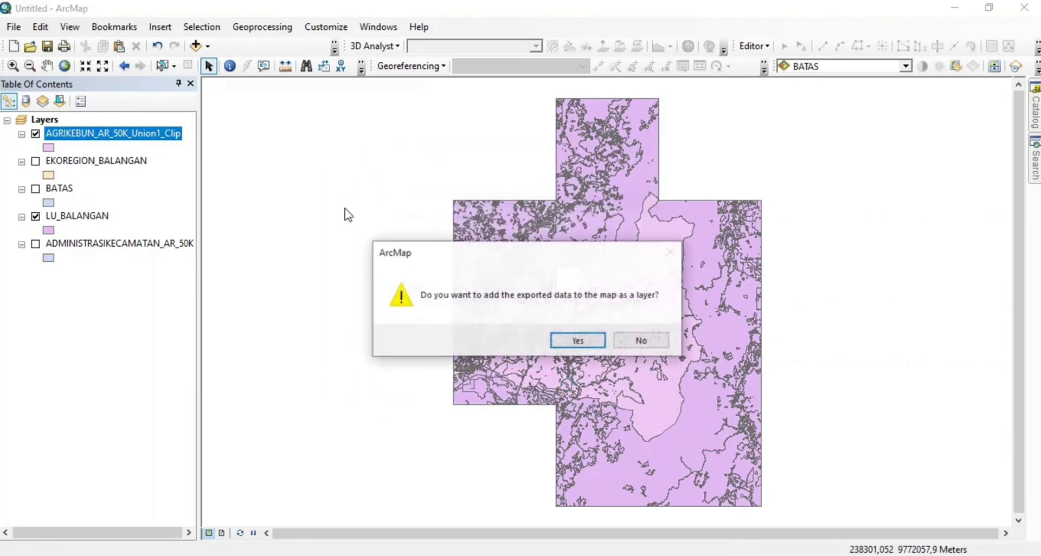
left_click(578, 341)
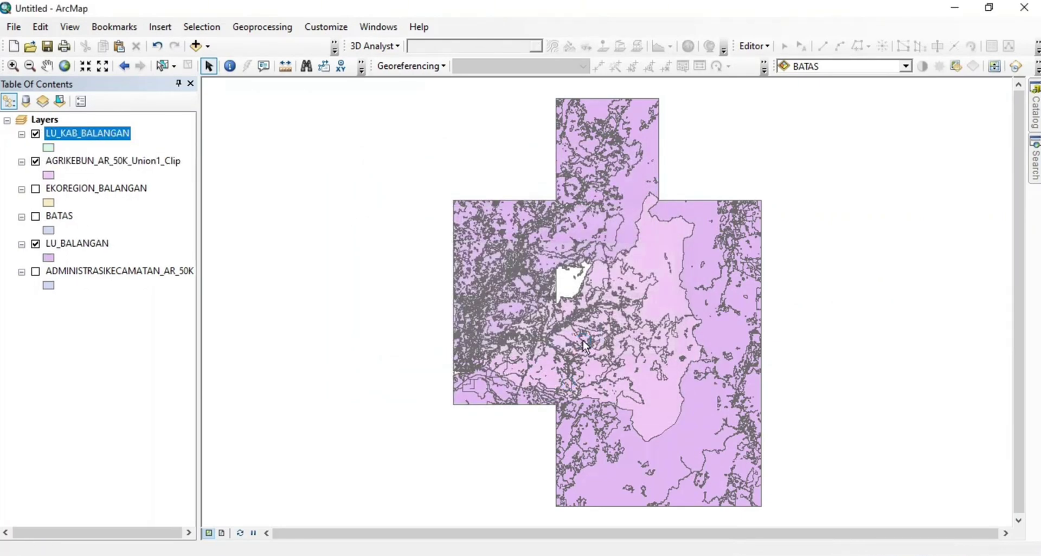
Remove the AGRIKEBUN_AR_50K_Union1_Clip and LU_BALANGAN layers from the map.
right_click(102, 161)
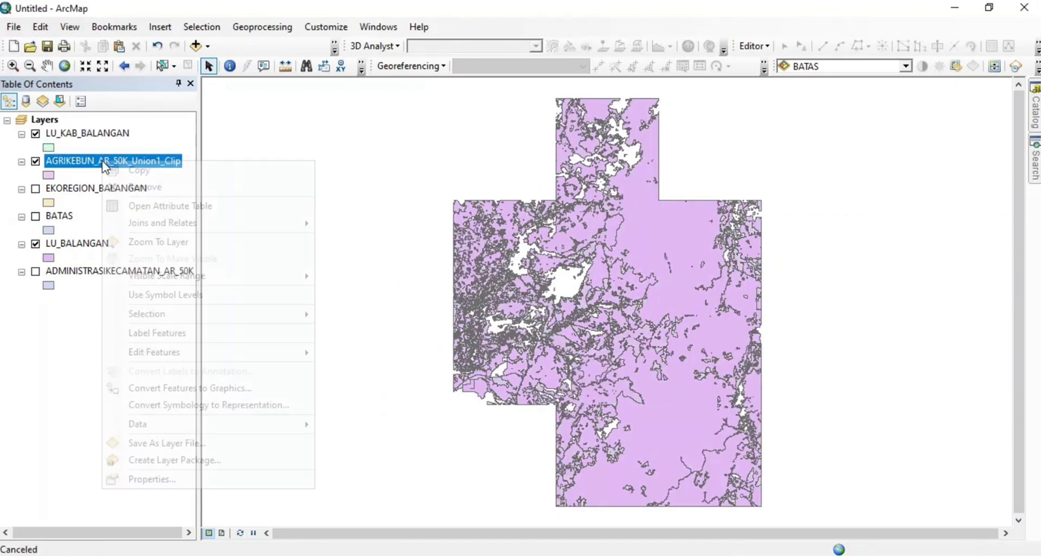
left_click(126, 187)
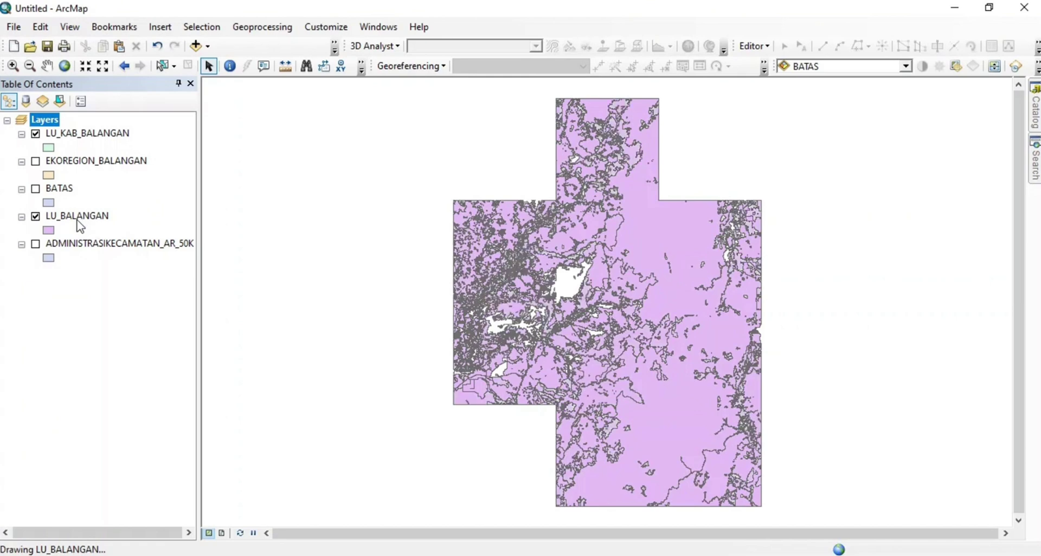
left_click(77, 220)
right_click(77, 223)
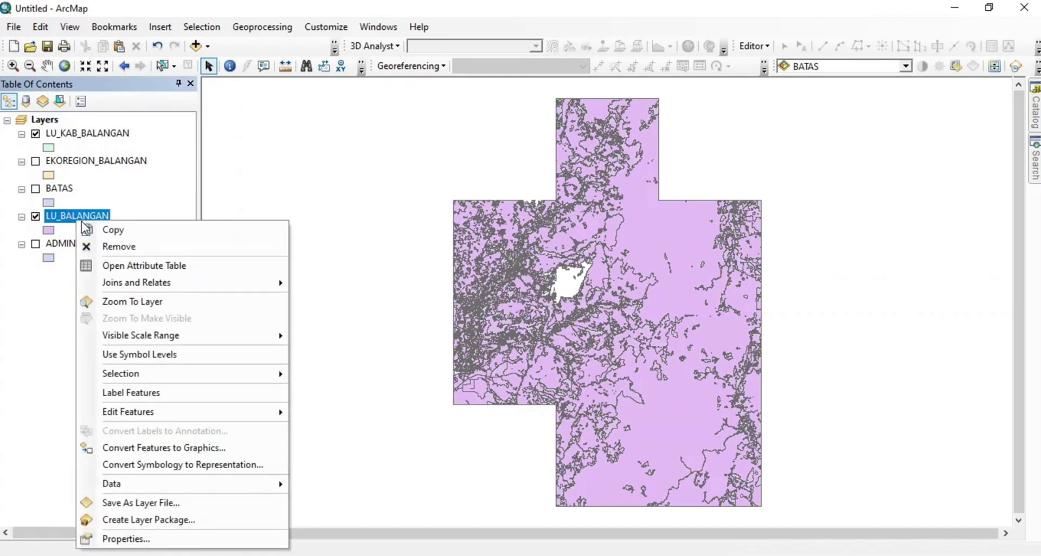
left_click(100, 244)
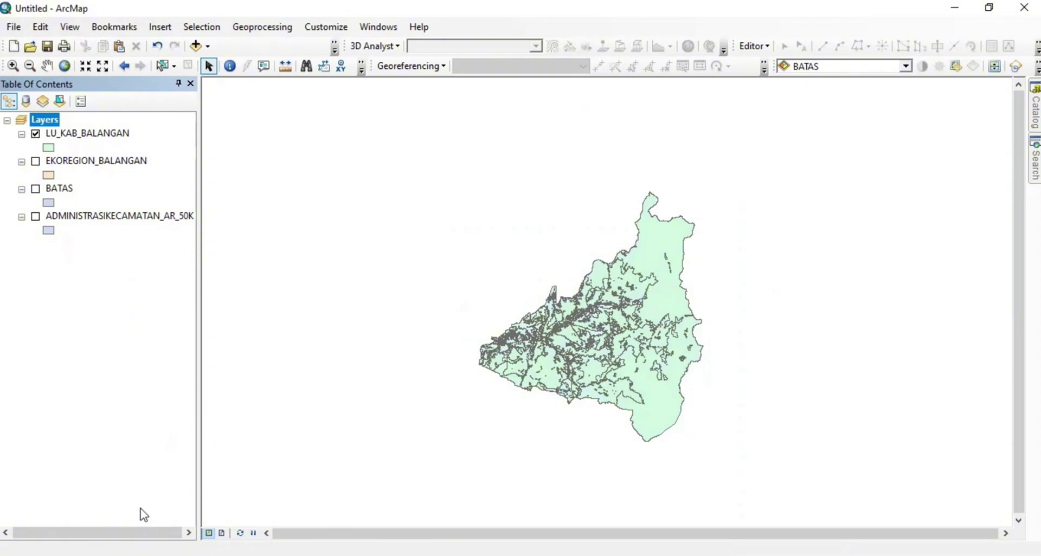
Add a Float field named skor_eko to the EKOREGION_BALANGAN attribute table.
left_click(22, 161)
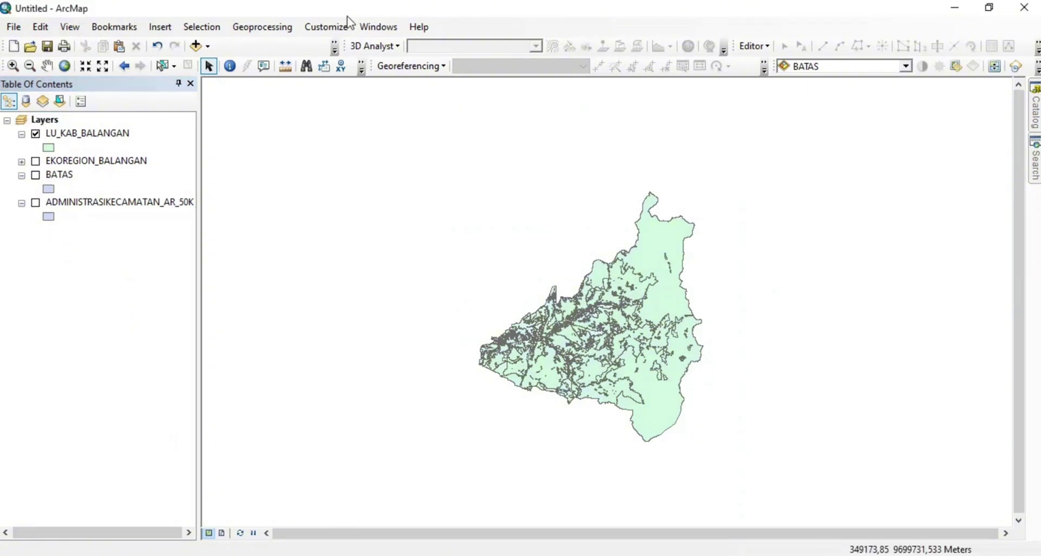
left_click(81, 165)
right_click(81, 166)
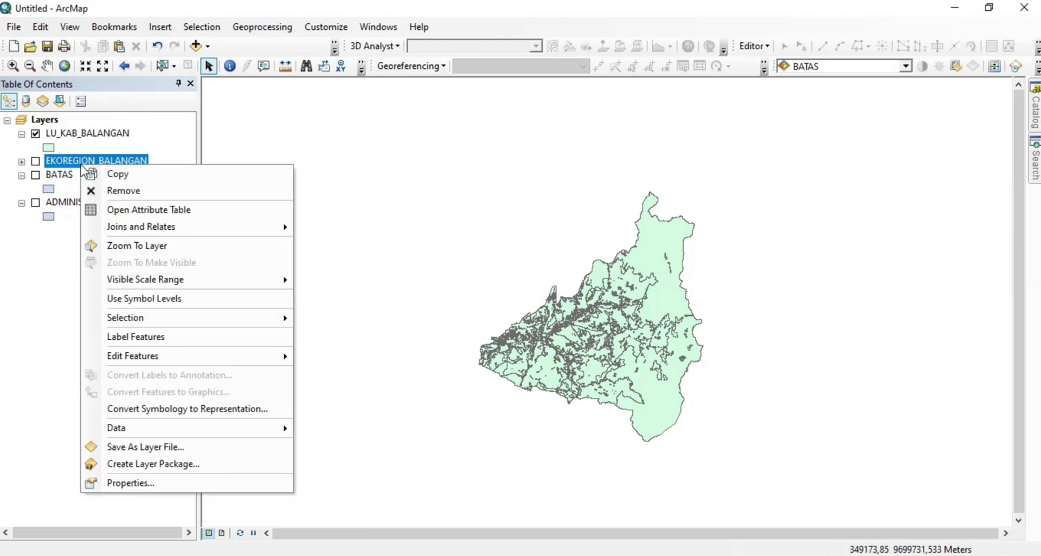
left_click(126, 211)
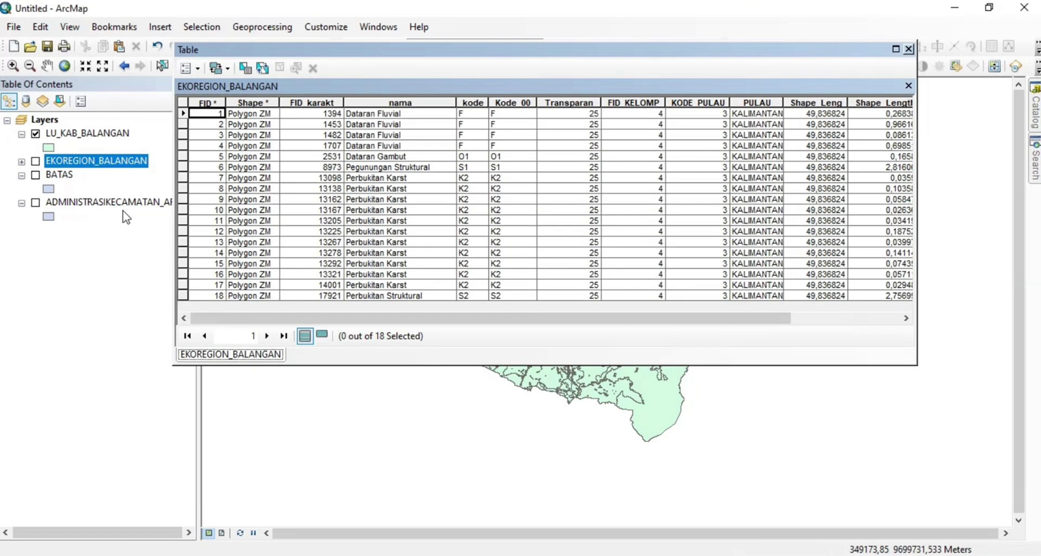
left_click(198, 67)
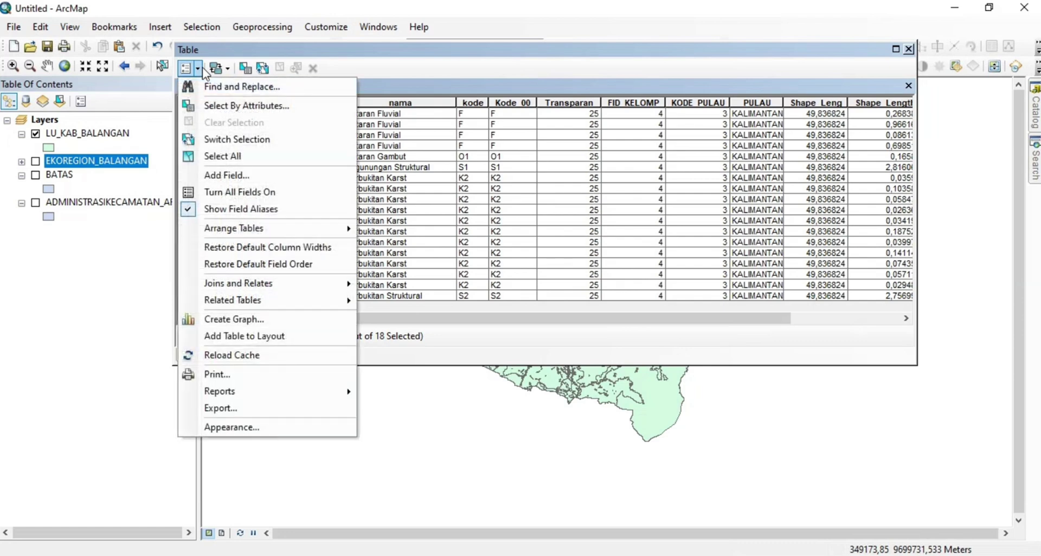
left_click(227, 175)
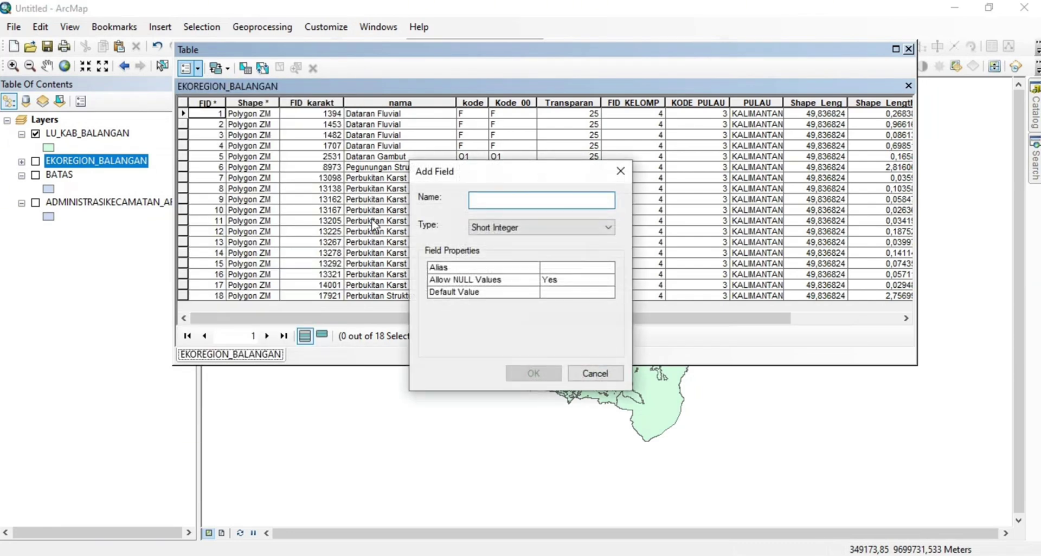
type("skor_eko")
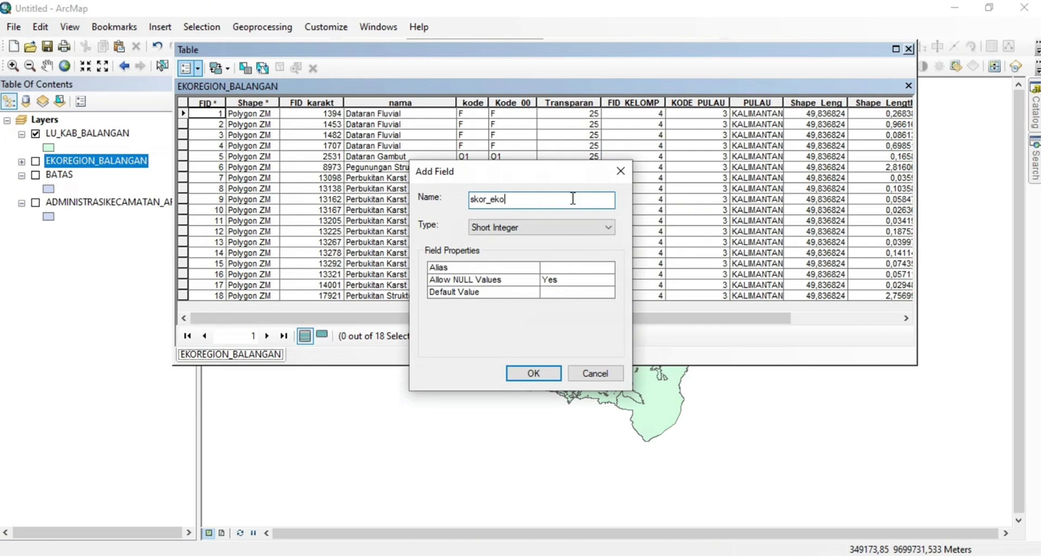
left_click(556, 226)
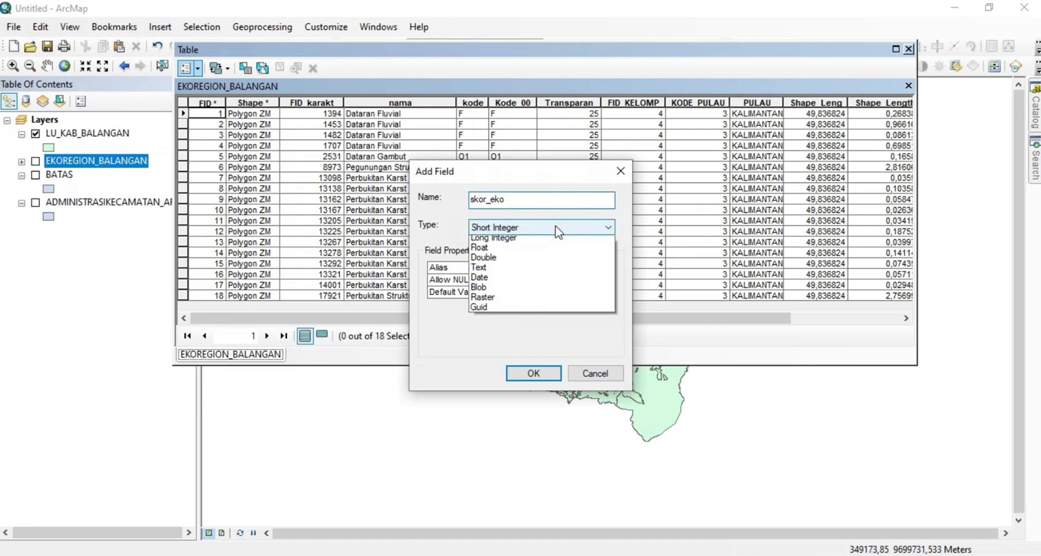
left_click(522, 262)
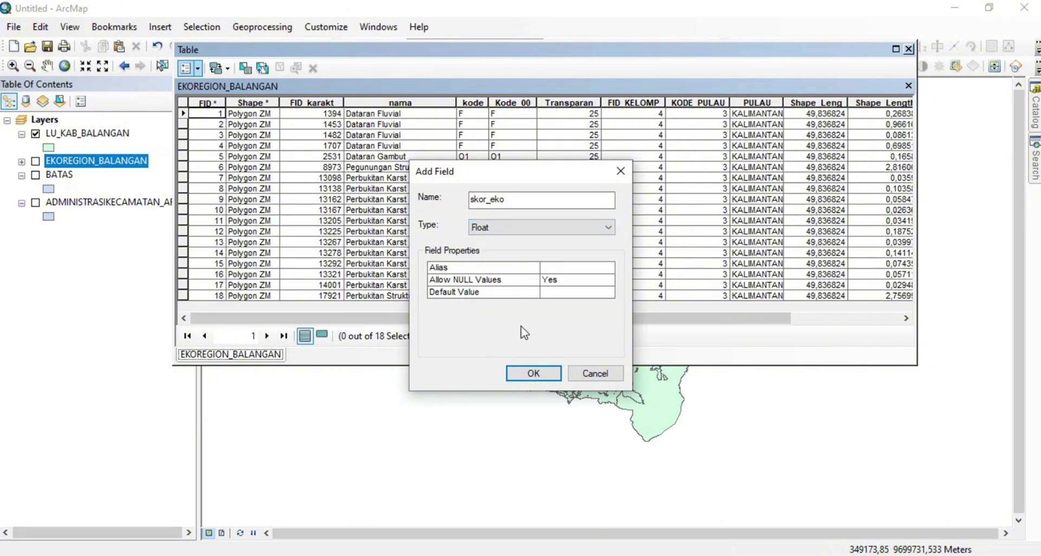
left_click(531, 374)
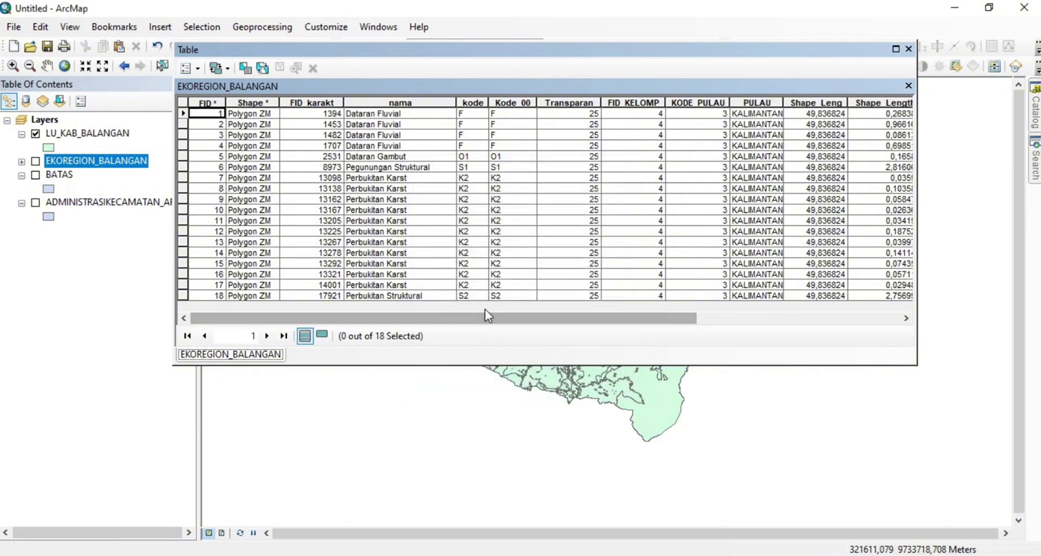
left_click_drag(531, 319, 699, 319)
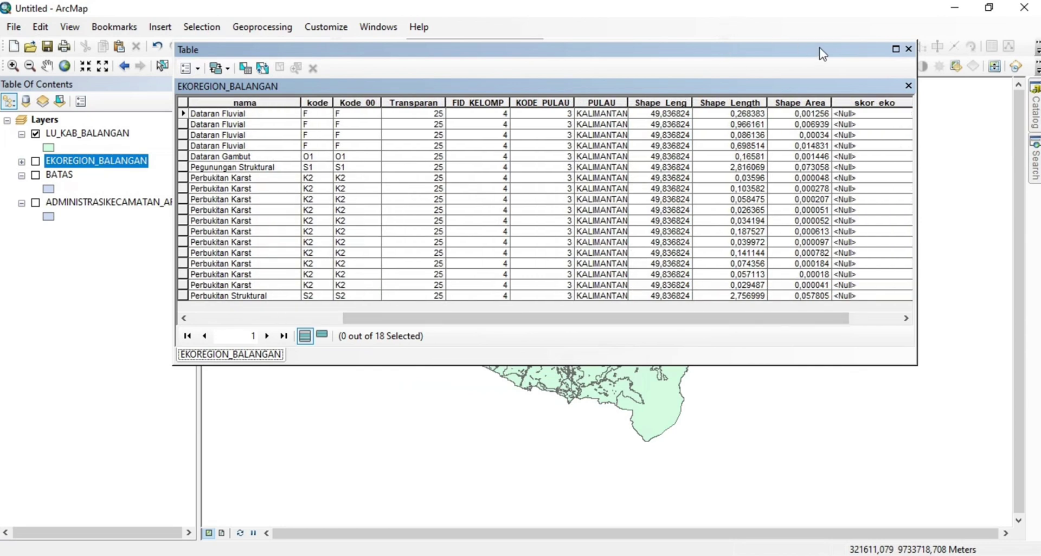
Start an edit session on EKOREGION_BALANGAN, continuing past the spatial reference warnings, and choose EKOREGION_BALANGAN as the toolbar's target layer.
left_click_drag(849, 57, 670, 54)
left_click(864, 68)
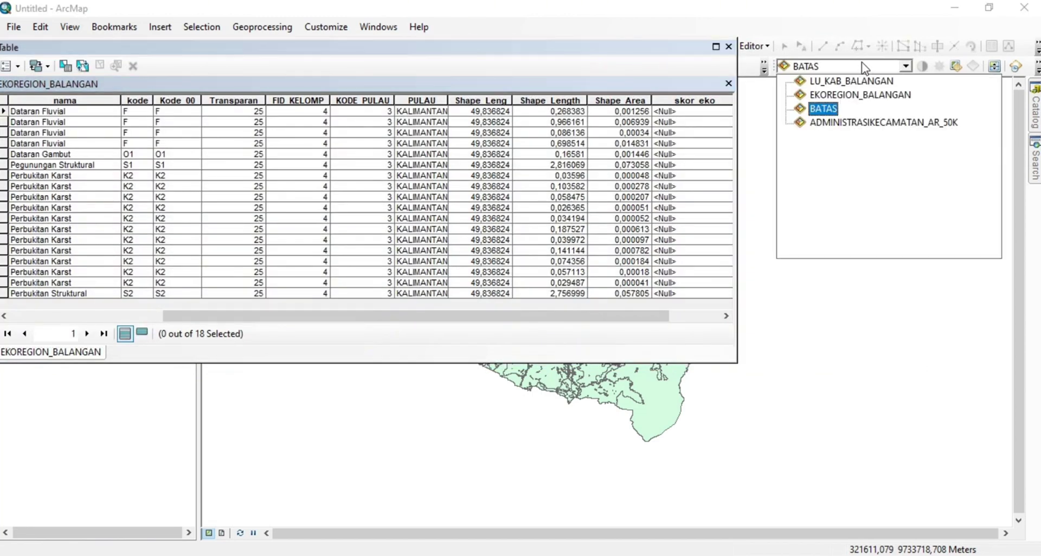
left_click(760, 48)
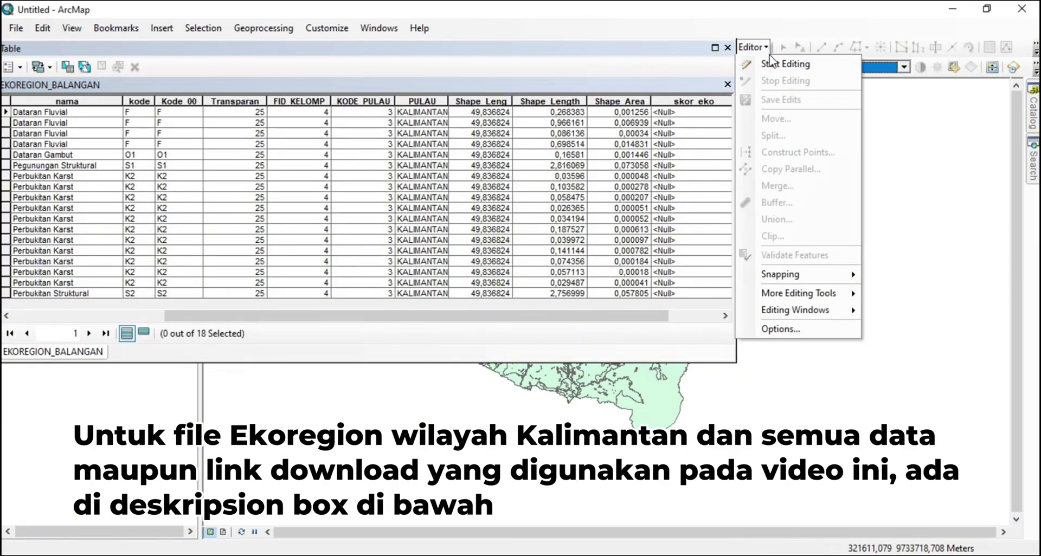
left_click(776, 68)
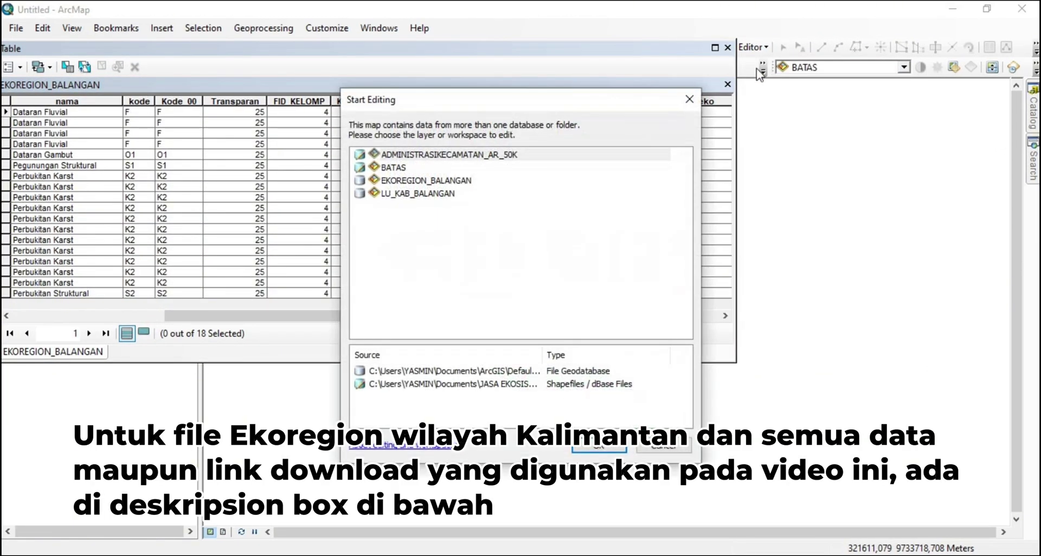
left_click(407, 184)
left_click(599, 448)
left_click(507, 201)
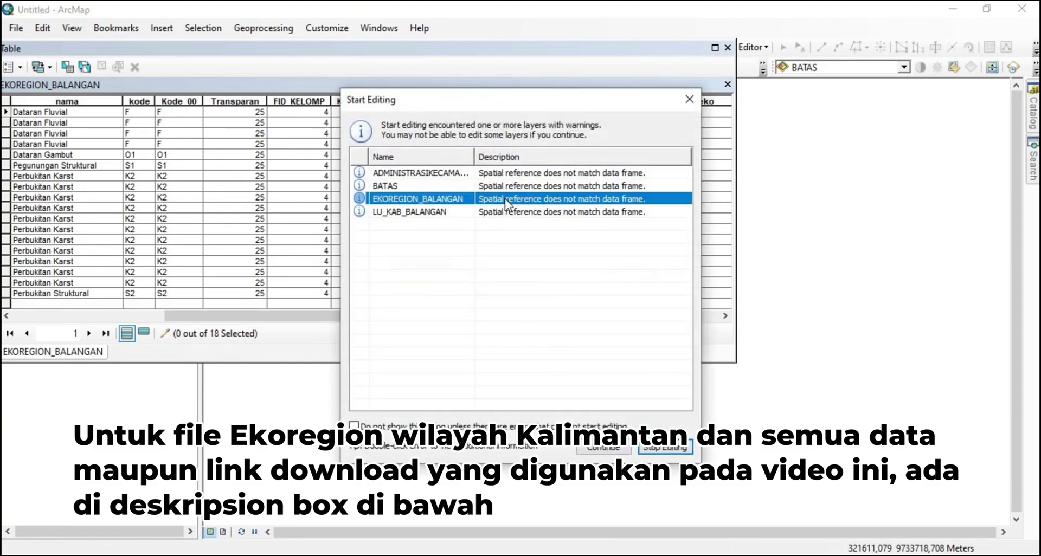
left_click(603, 448)
left_click(881, 67)
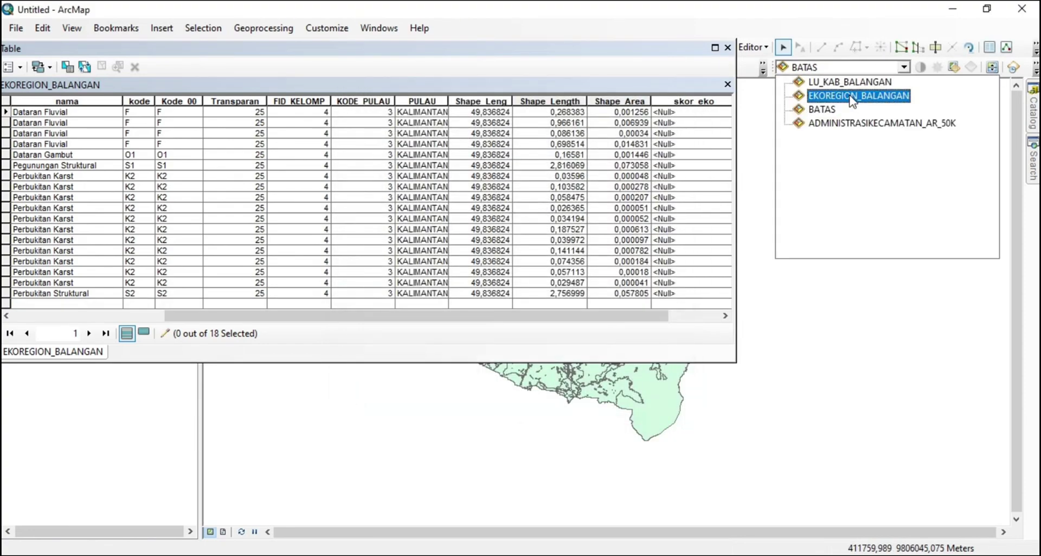
left_click(853, 98)
Look up the Dataran Fluvial score in the Excel score sheet and enter 3 in skor_eko for the four Dataran Fluvial rows in ArcMap.
left_click_drag(580, 51, 673, 39)
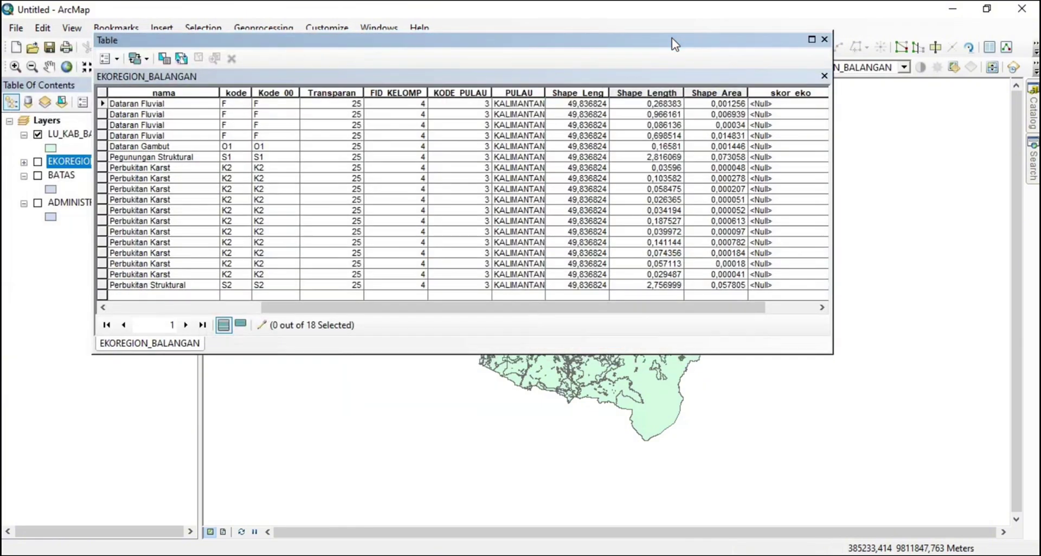
key("alt+Tab")
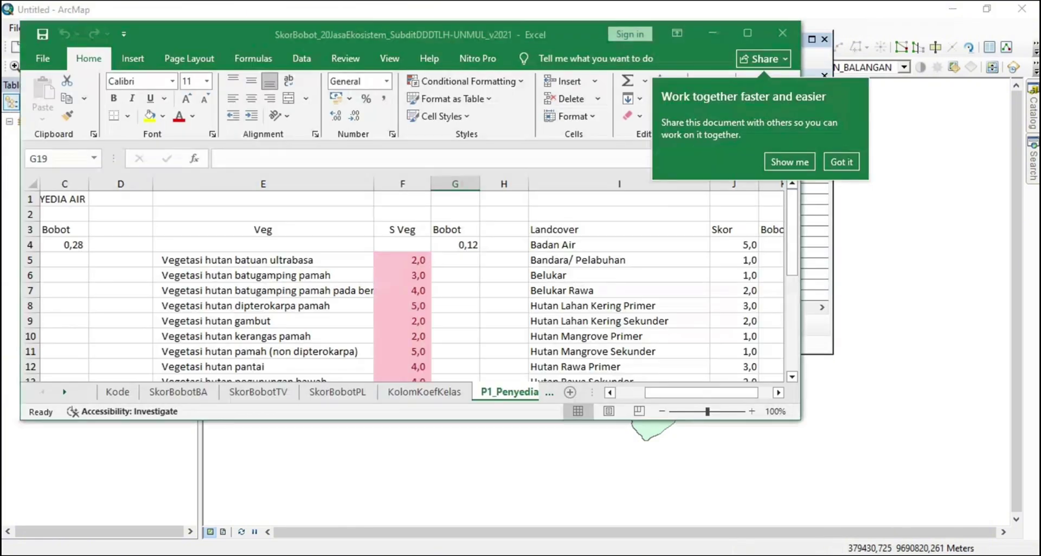
left_click_drag(656, 396, 629, 396)
left_click_drag(792, 232, 792, 238)
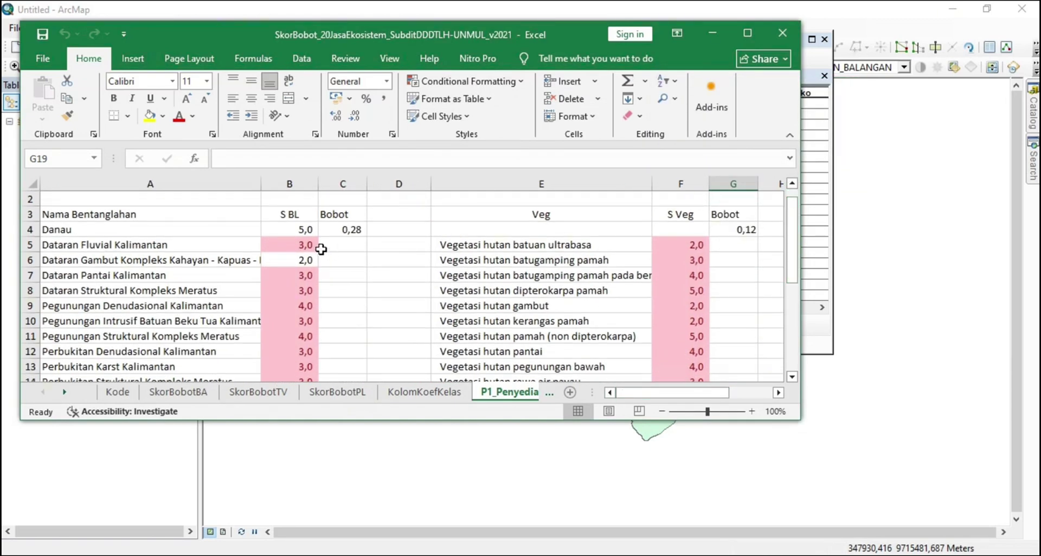
left_click(818, 58)
left_click(779, 107)
type("3")
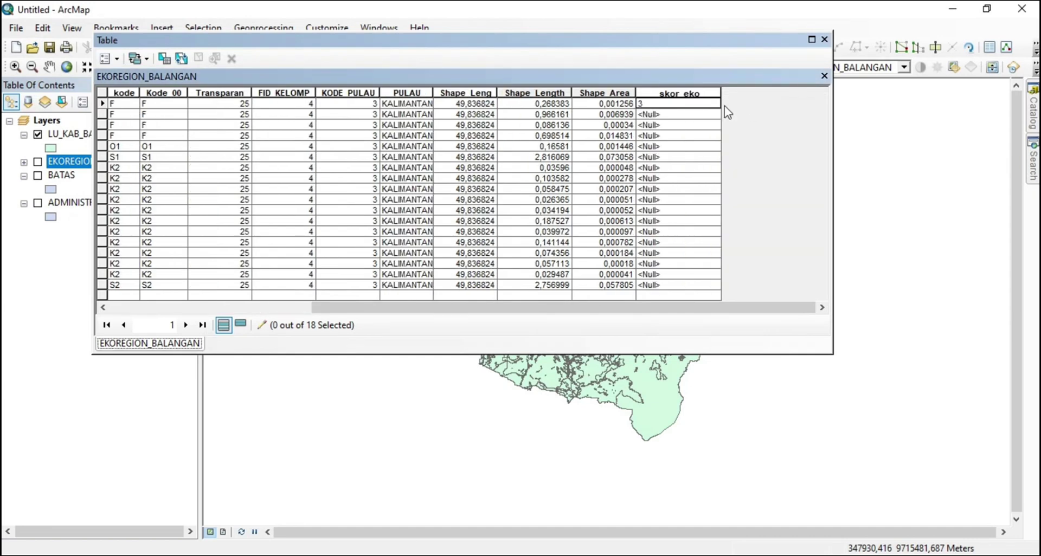
key("Return")
type("3")
key("Return")
type("3")
key("Return")
type("3")
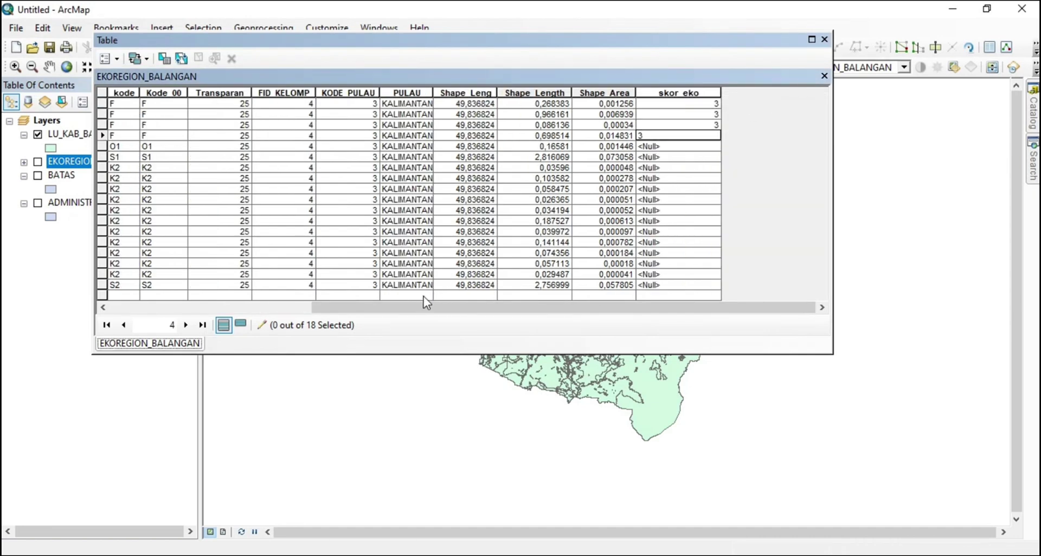
Check the Dataran Gambut score in the Excel sheet and enter 2 in skor_eko for the Dataran Gambut row in ArcMap.
left_click_drag(424, 307, 341, 310)
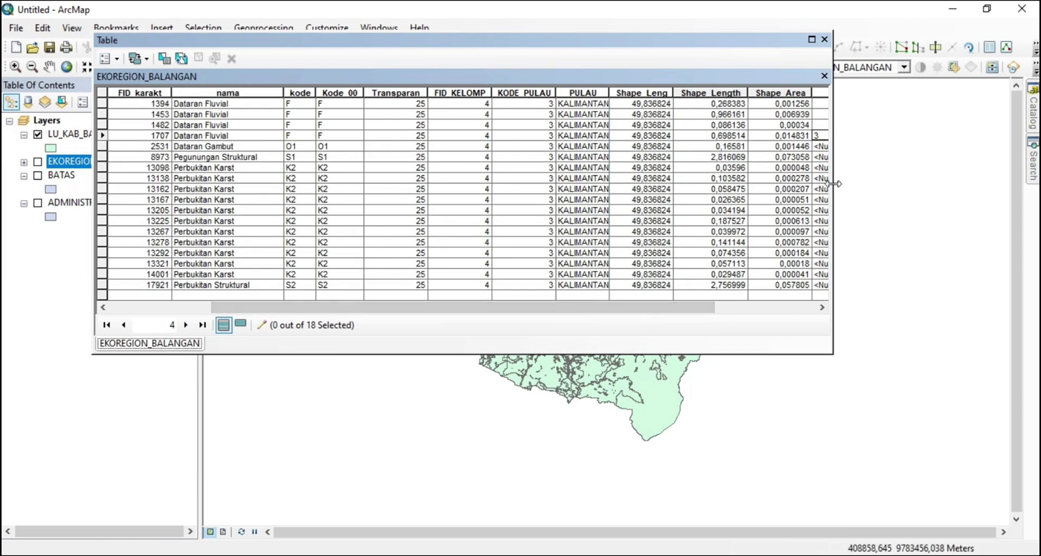
left_click_drag(832, 184, 895, 184)
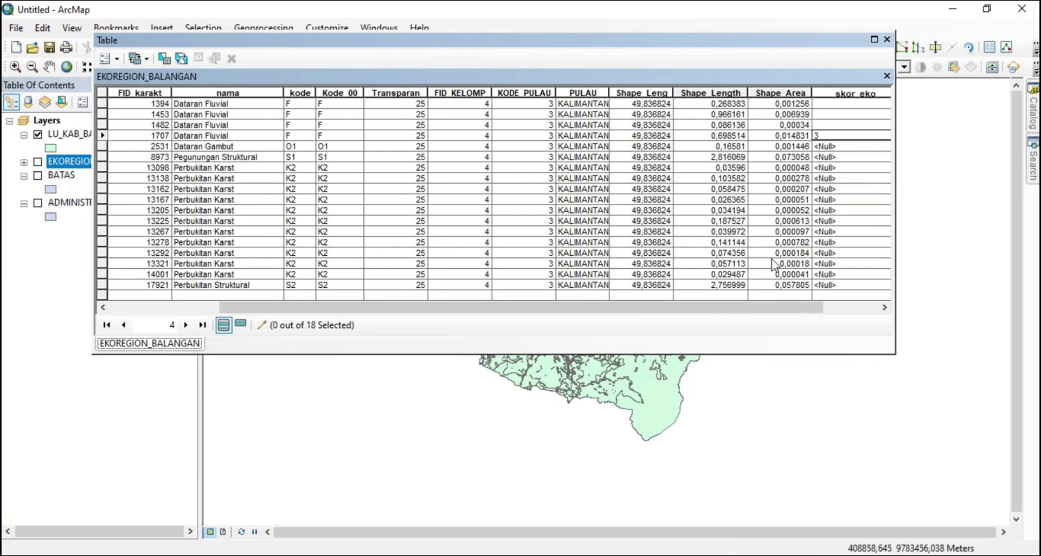
key("alt+Tab")
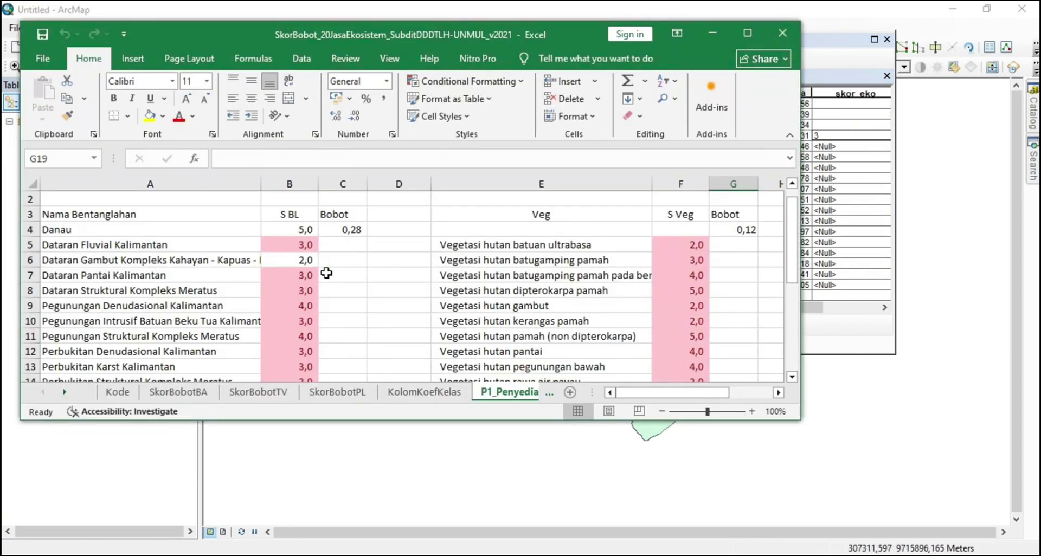
left_click(823, 148)
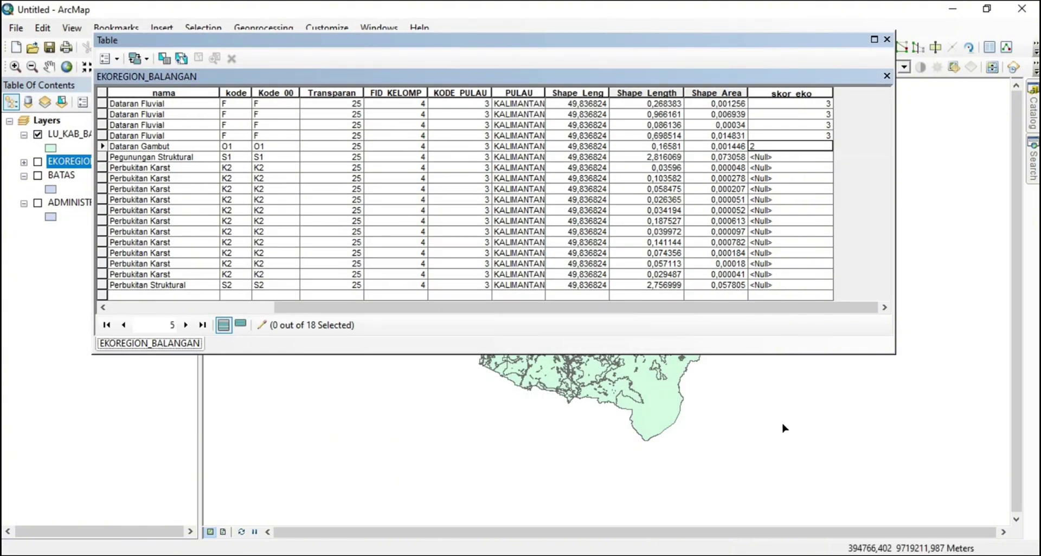
Look up the Pegunungan Struktural score in the Excel sheet and enter 4 in skor_eko for the Pegunungan Struktural row in ArcMap.
key("alt+Tab")
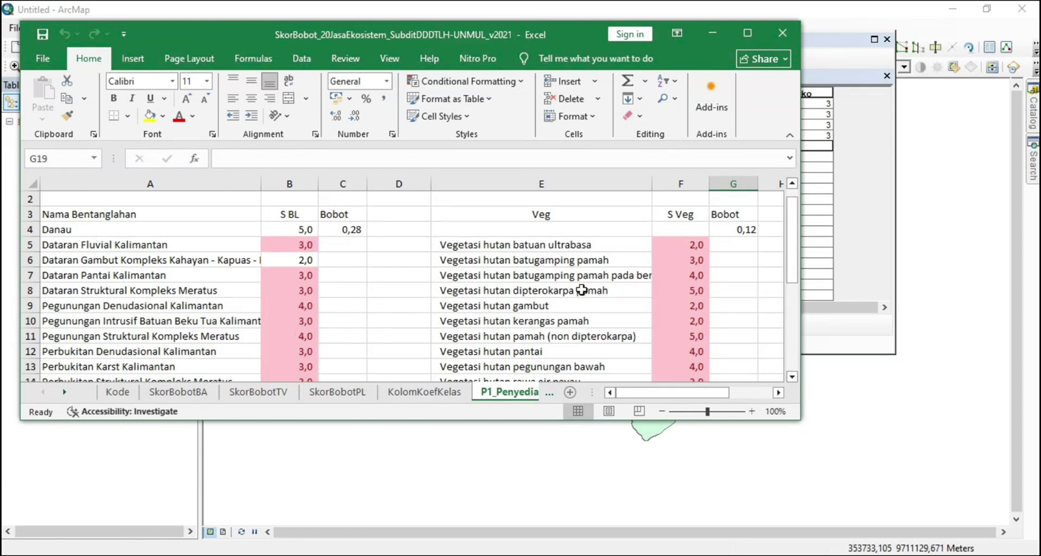
left_click(826, 146)
type("2")
left_click(808, 157)
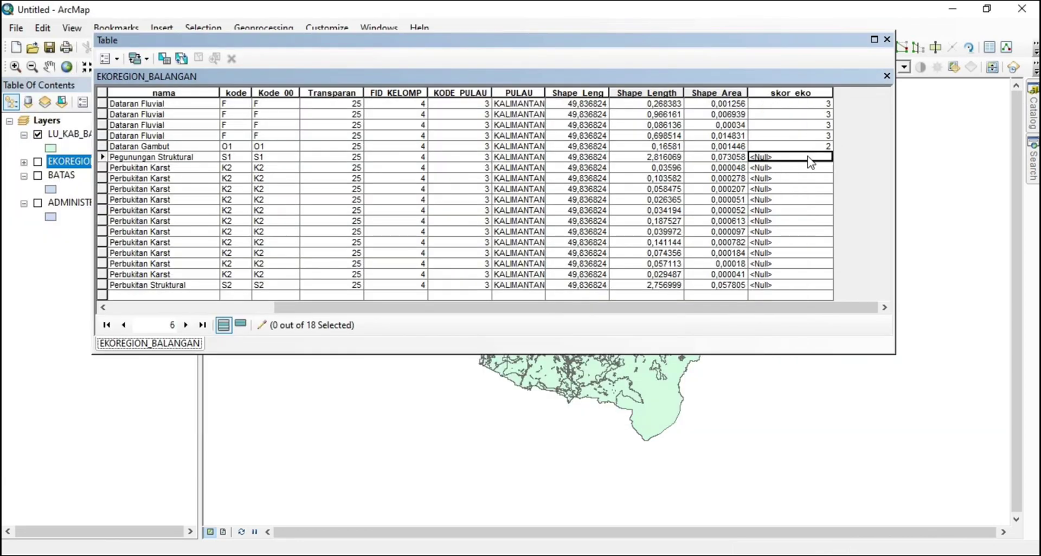
type("4")
Look up the Perbukitan Karst score in the Excel sheet and enter 3 in skor_eko for all Perbukitan Karst rows in ArcMap.
key("alt+Tab")
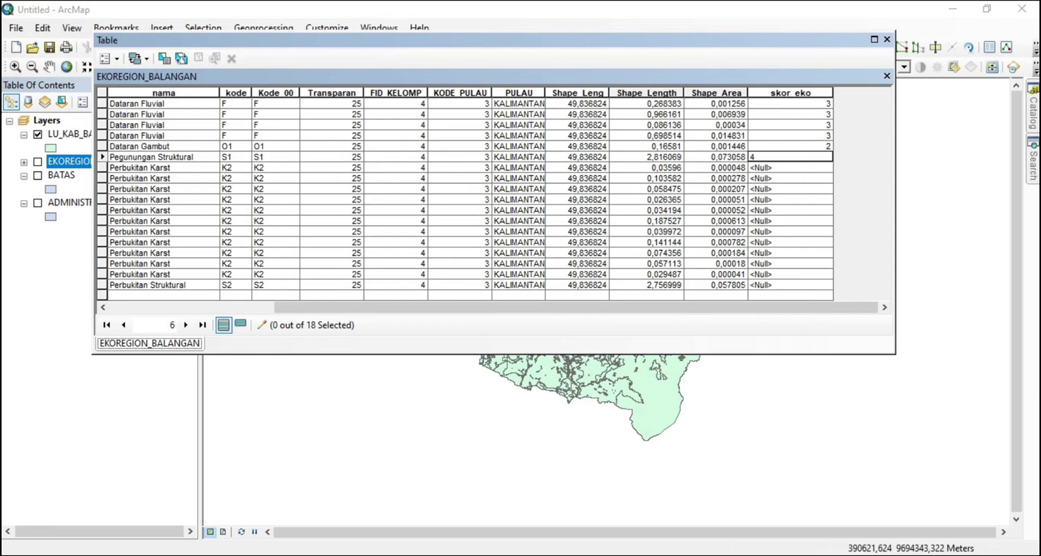
left_click_drag(793, 252, 795, 277)
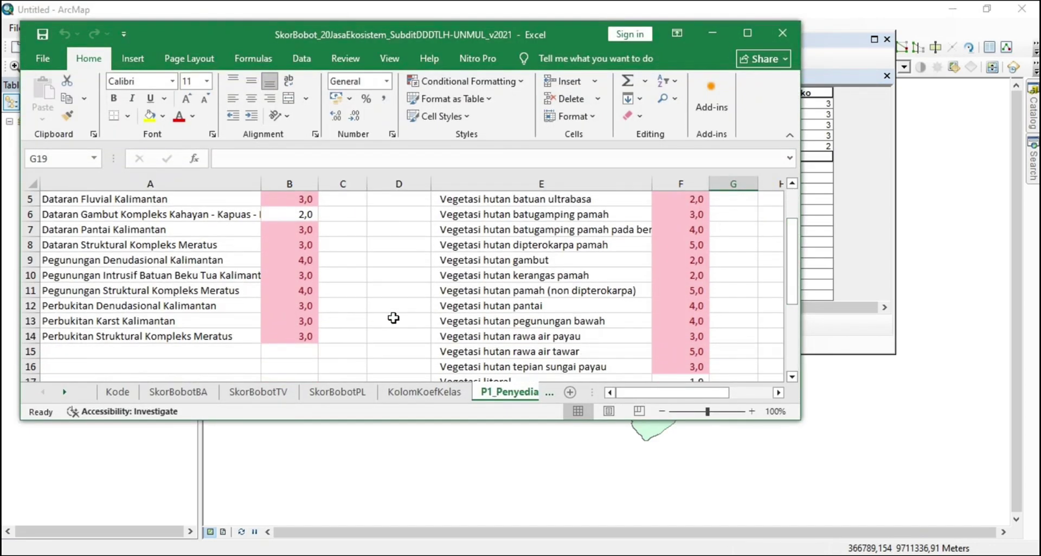
left_click(822, 170)
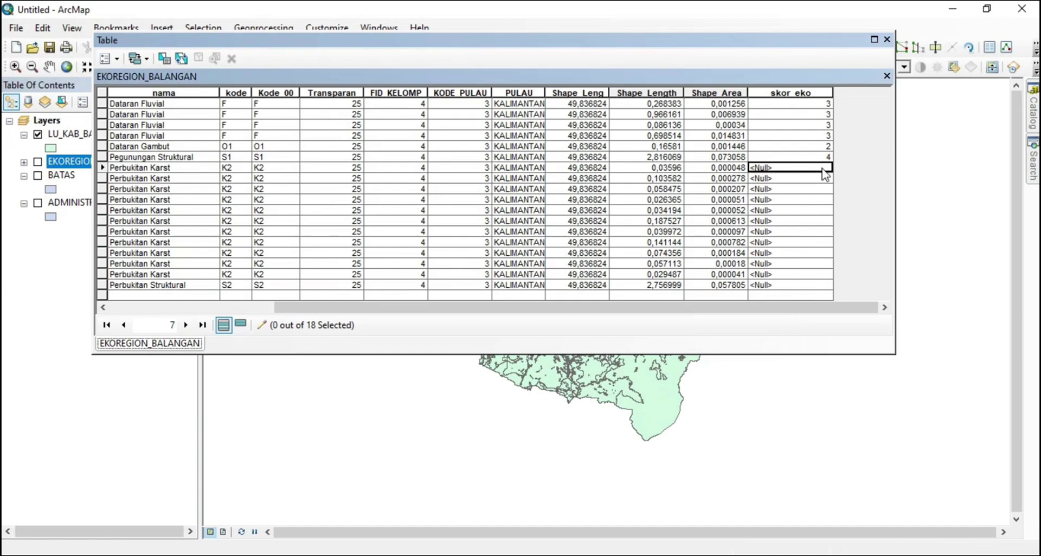
type("3")
key("Return")
type("3")
key("Return")
type("3")
key("Return")
type("3")
key("Return")
type("3")
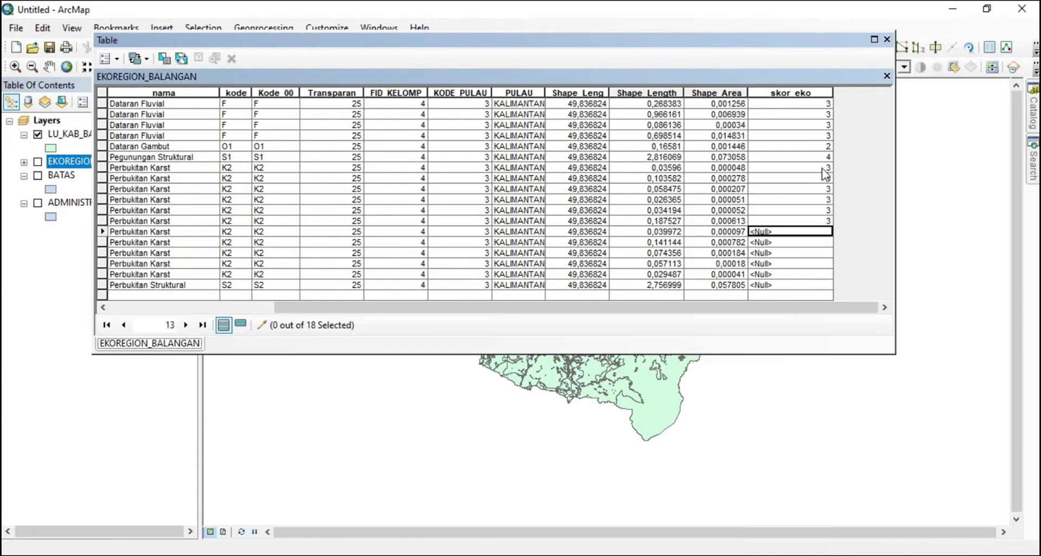
type(" 3 3 3 3 3")
key("Return")
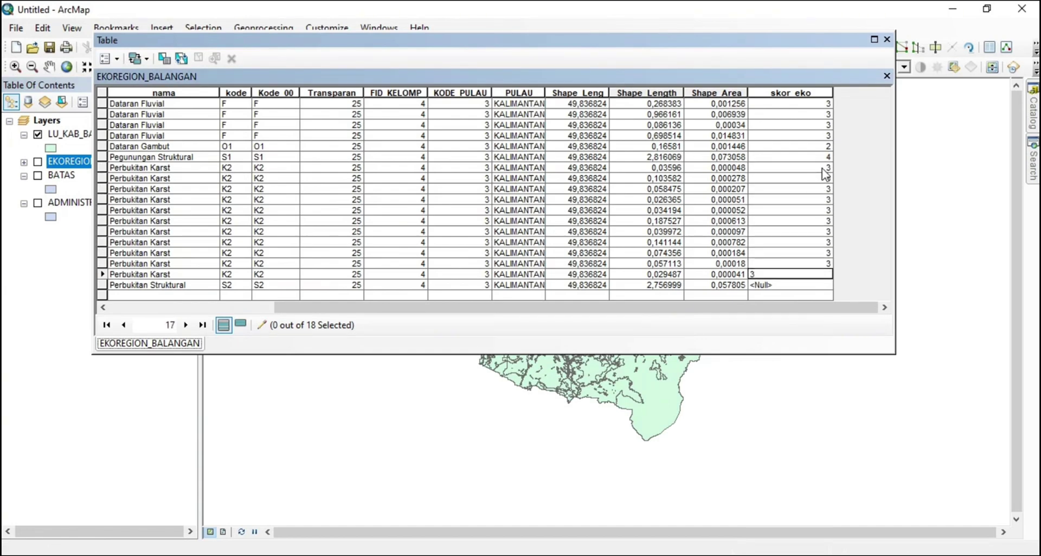
Check the Perbukitan Struktural score in the Excel sheet and enter 3 in skor_eko for the Perbukitan Struktural row in ArcMap.
key("alt+Tab")
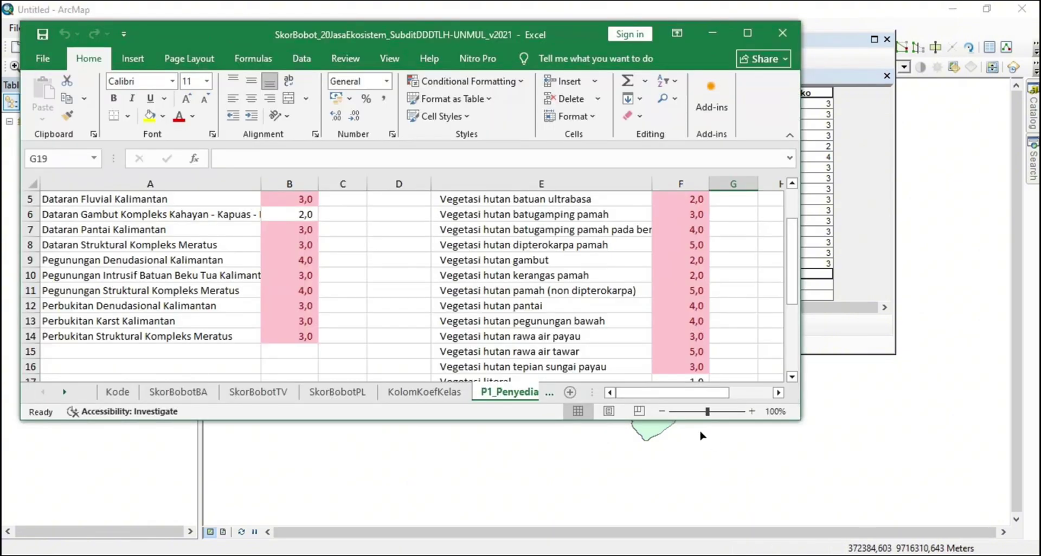
left_click(826, 274)
type("3")
key("Return")
left_click(815, 283)
type("3")
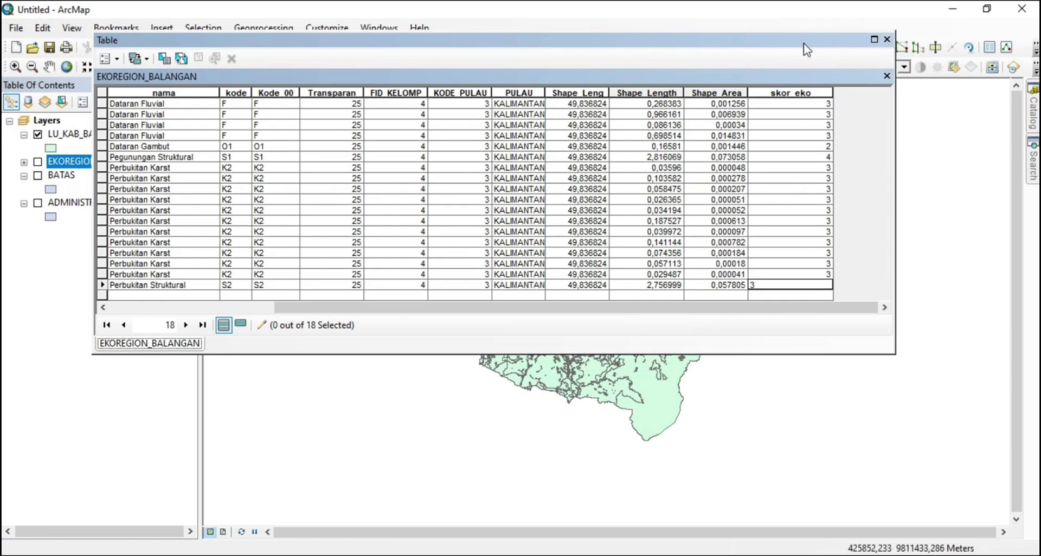
Stop the edit session, saving the skor_eko edits, and close the EKOREGION_BALANGAN attribute table.
left_click_drag(812, 41, 624, 39)
left_click(752, 47)
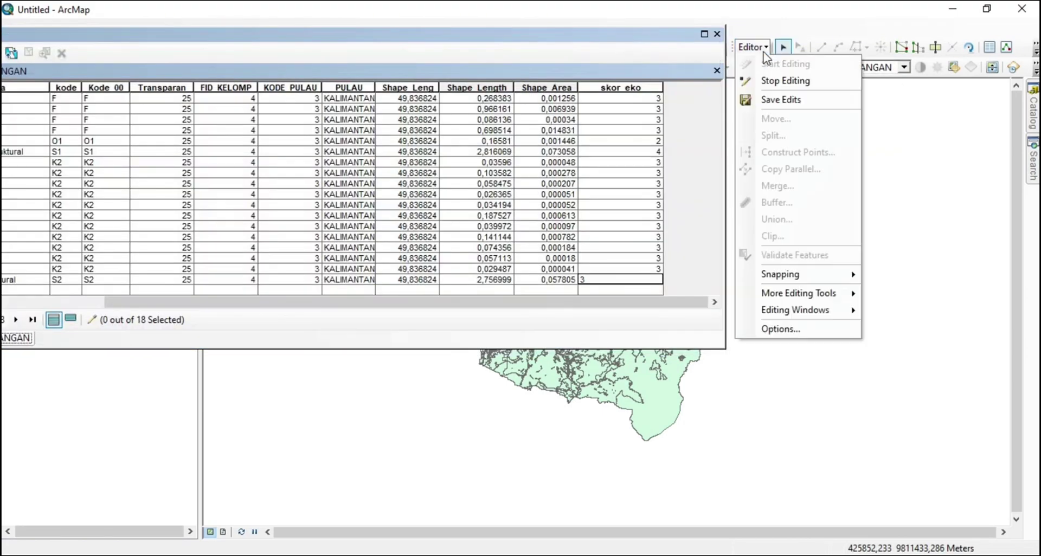
left_click(775, 77)
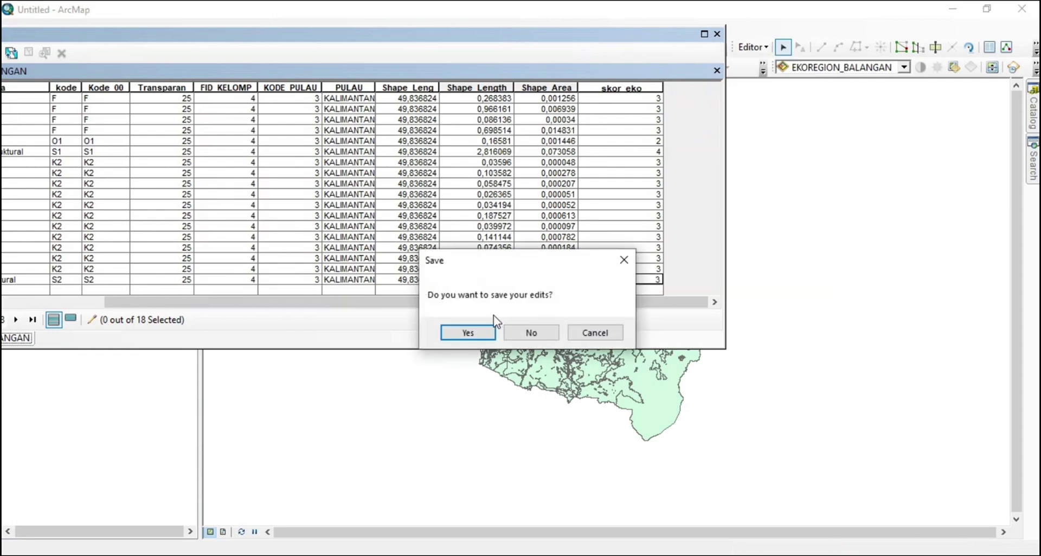
left_click(475, 335)
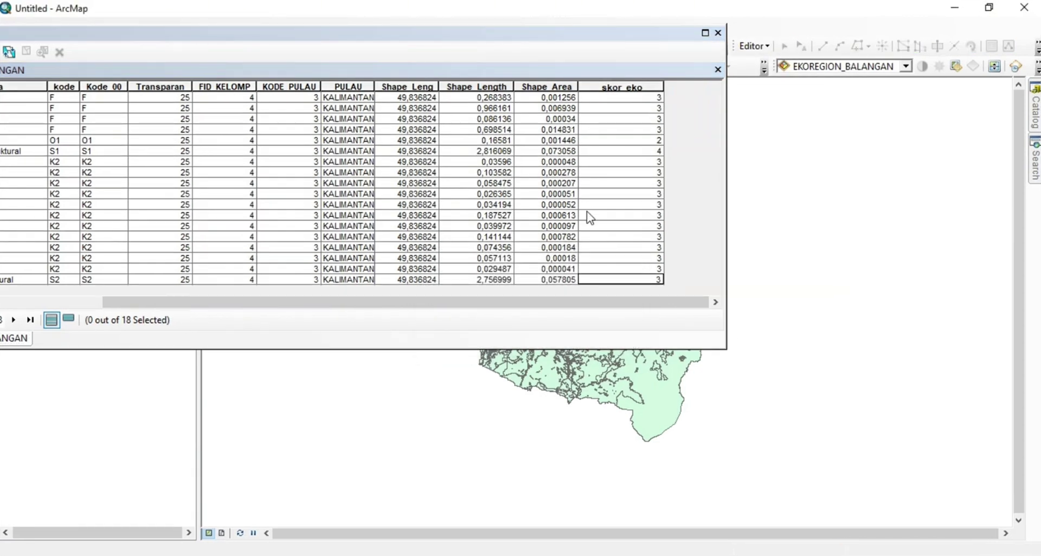
left_click(717, 33)
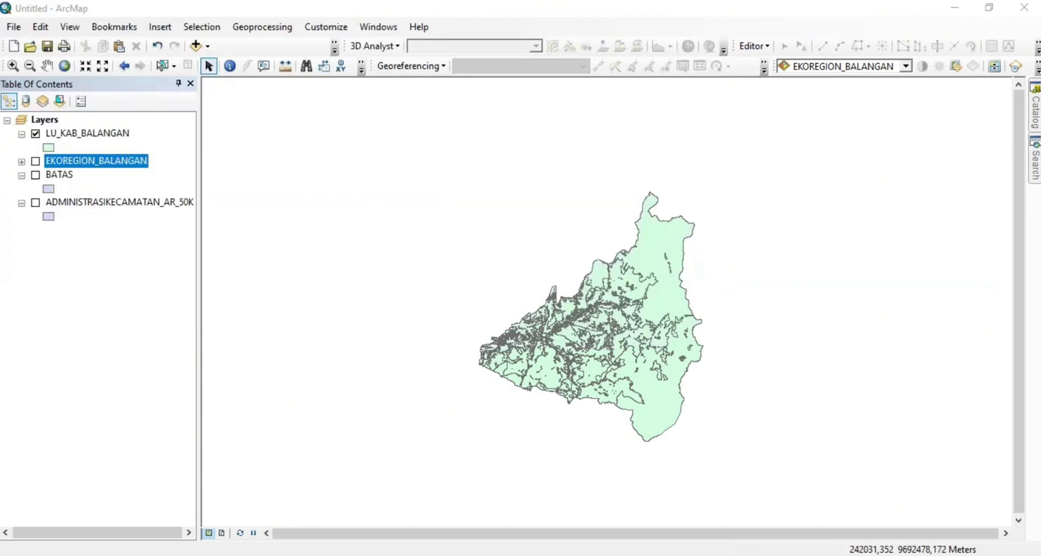
Add a Float field named skor_lu to the LU_KAB_BALANGAN attribute table.
key("Up")
right_click(92, 142)
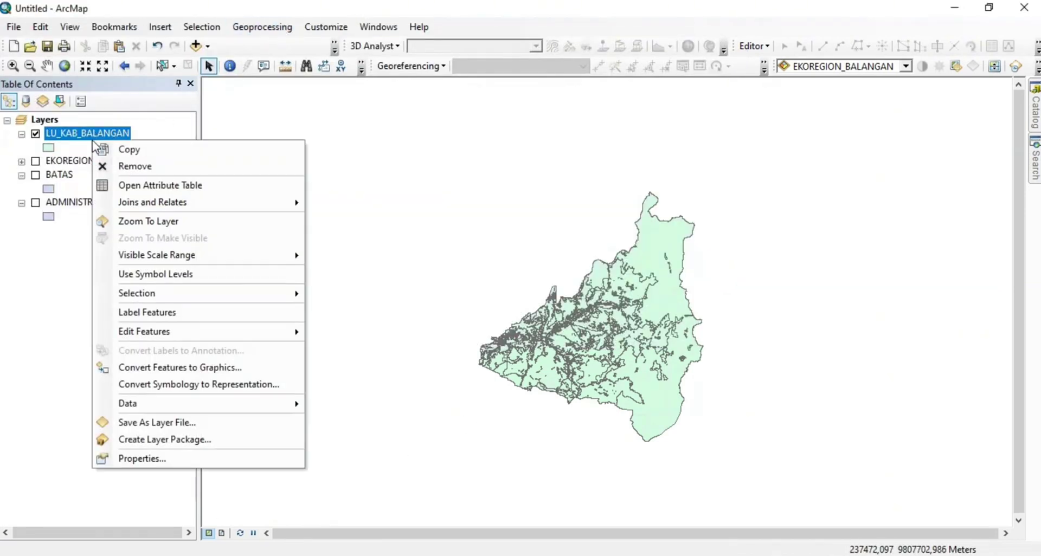
left_click(132, 185)
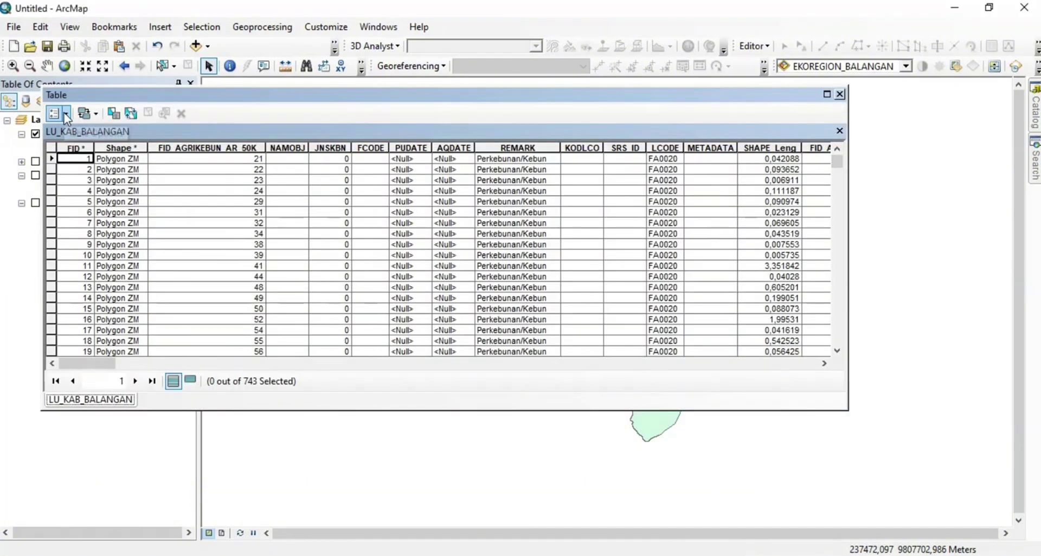
left_click(60, 113)
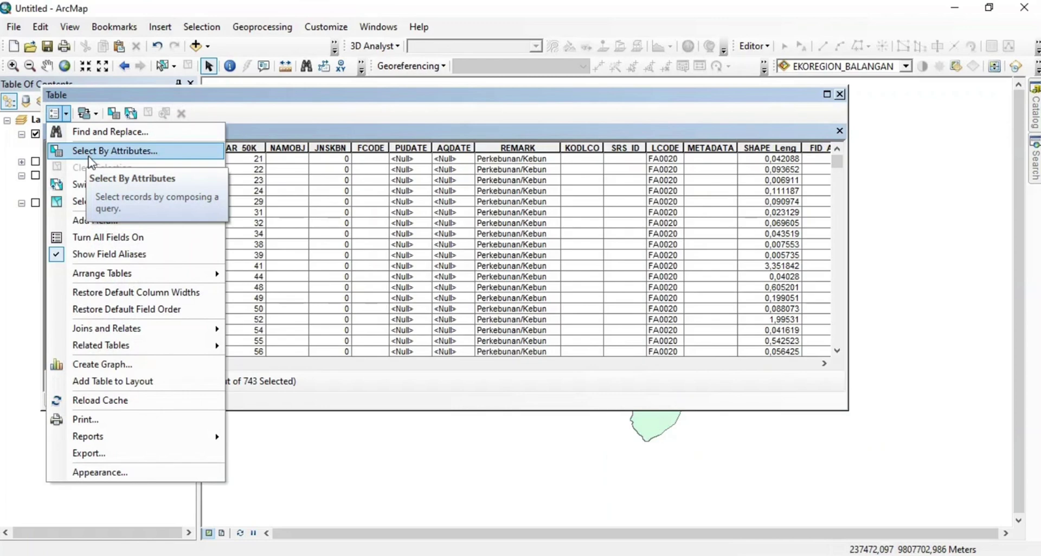
left_click(92, 220)
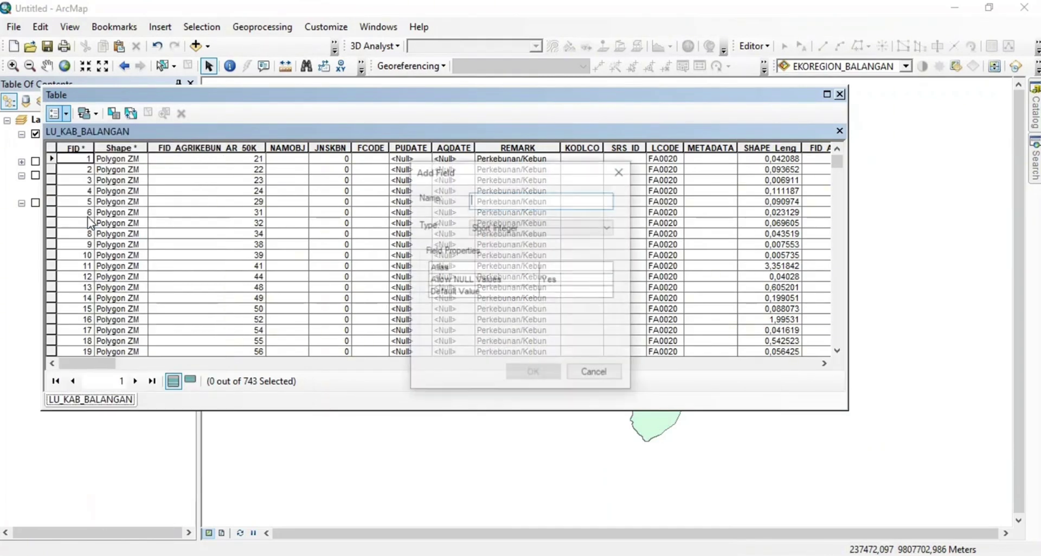
type("skor_lu")
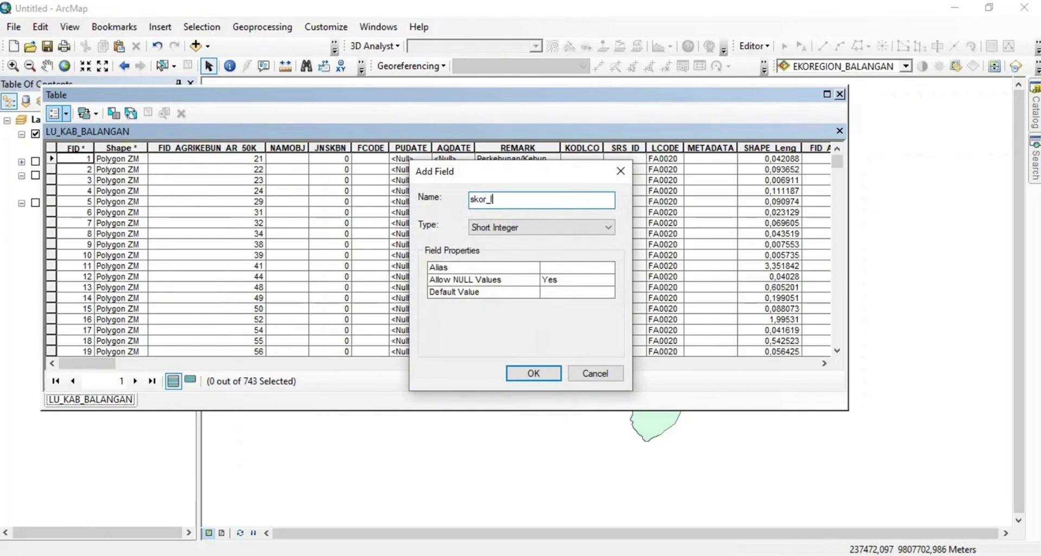
left_click(501, 232)
left_click(494, 262)
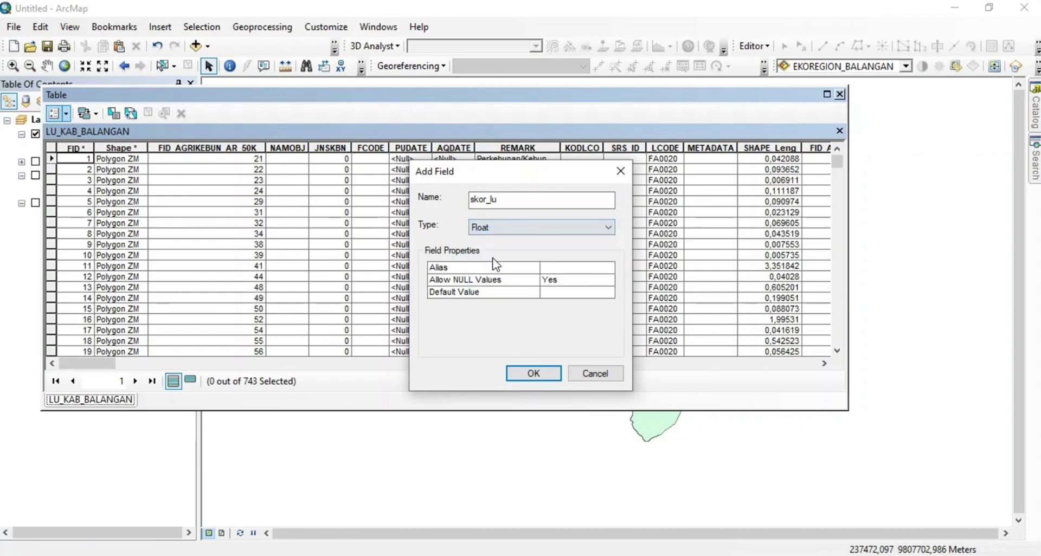
left_click(533, 374)
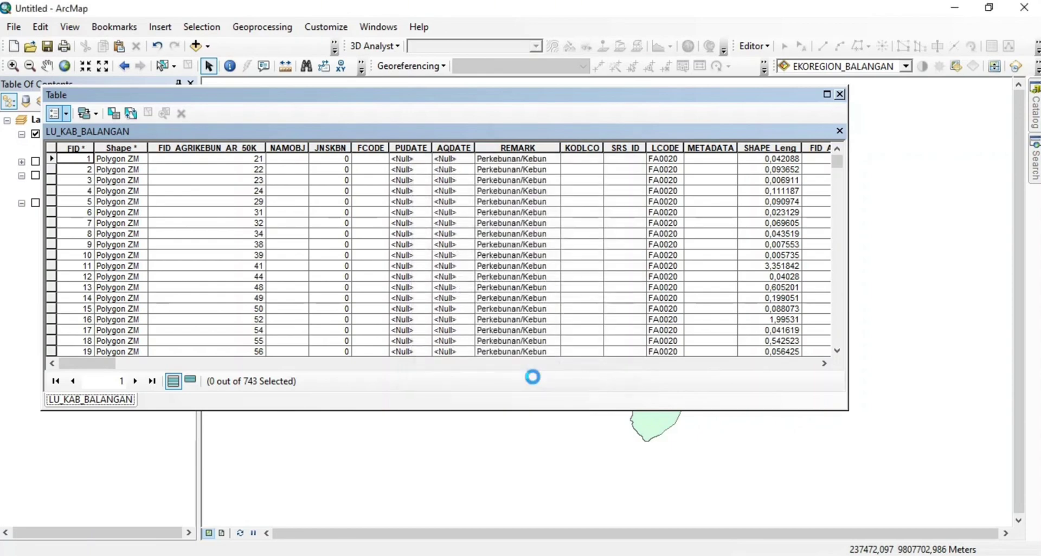
left_click_drag(82, 364, 844, 327)
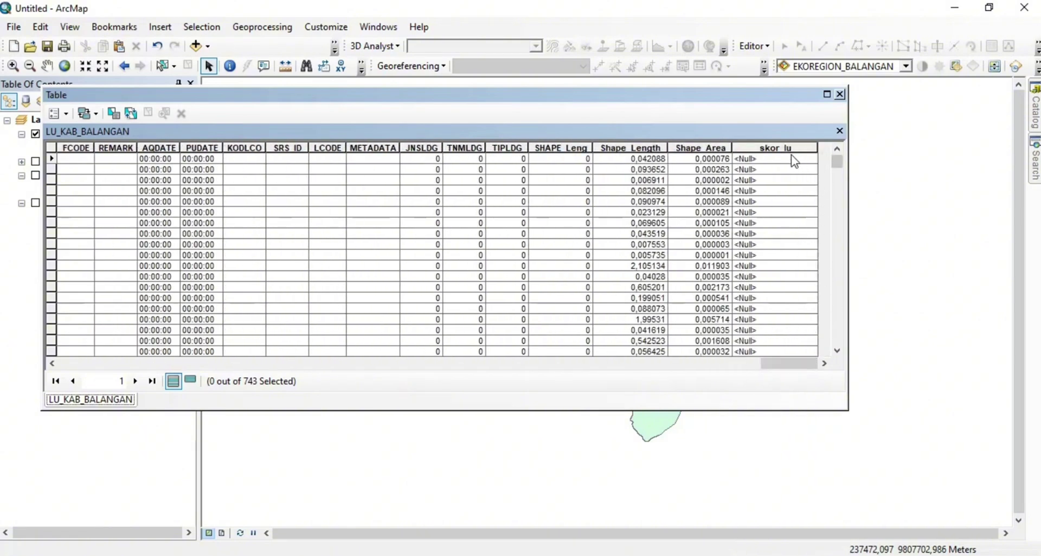
Start an edit session on LU_KAB_BALANGAN, continuing past the spatial reference warnings, and choose LU_KAB_BALANGAN as the toolbar's target layer.
left_click(756, 46)
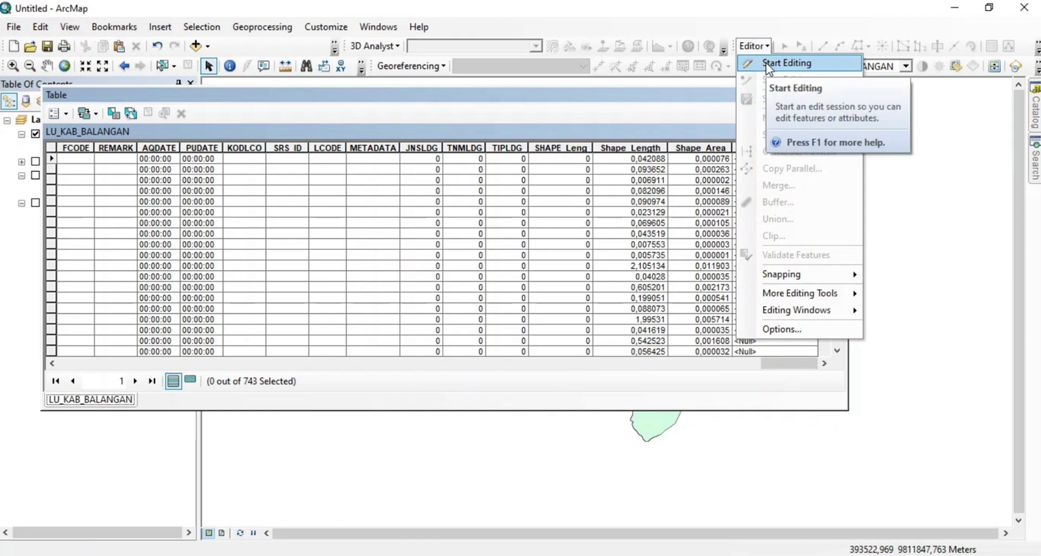
left_click(766, 63)
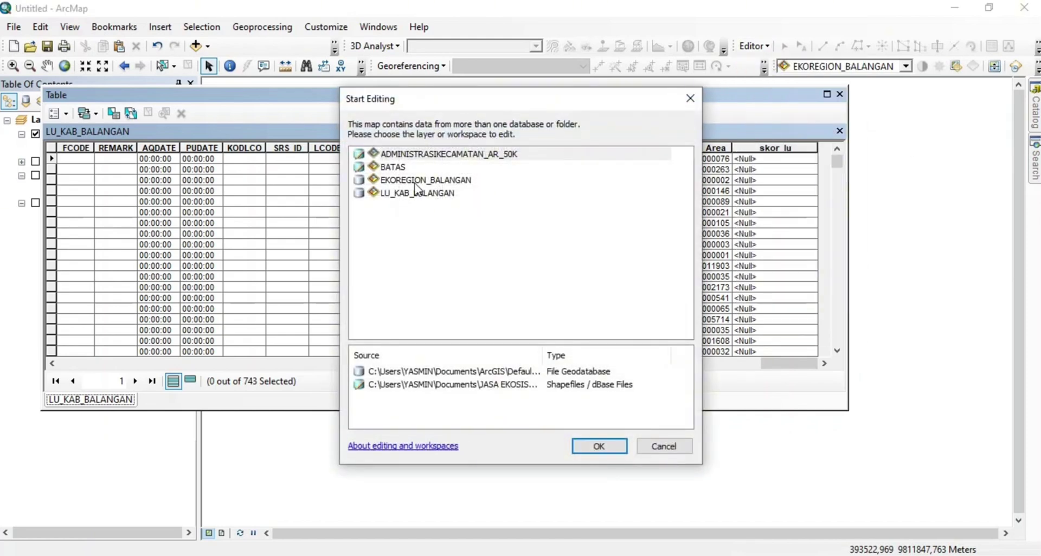
left_click(417, 195)
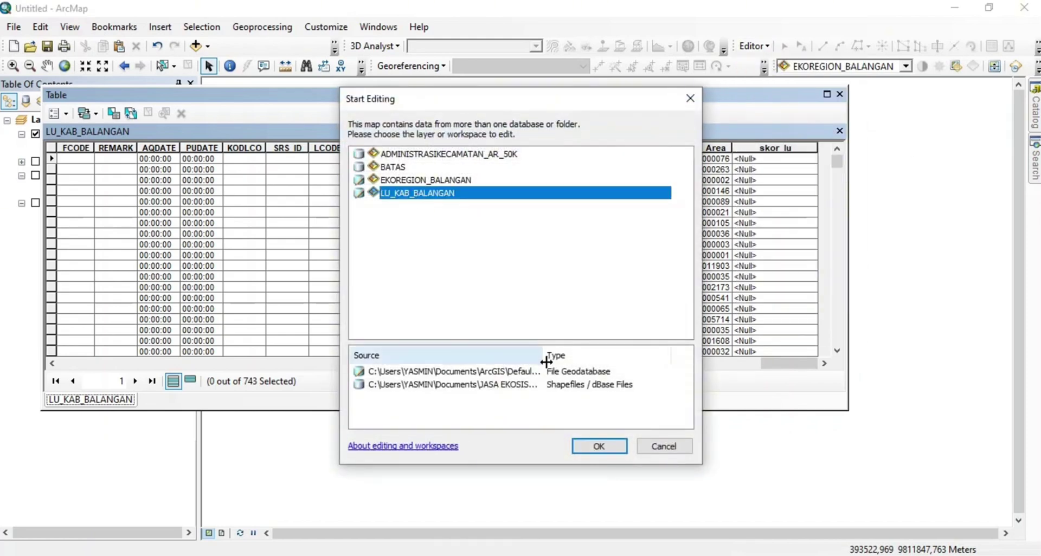
left_click(599, 445)
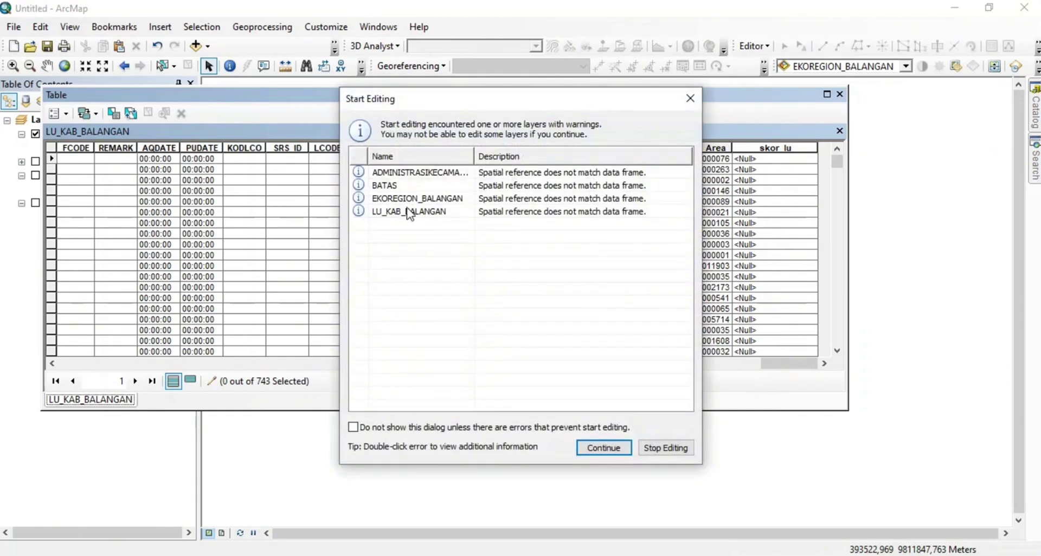
left_click(409, 211)
left_click(603, 449)
left_click(801, 69)
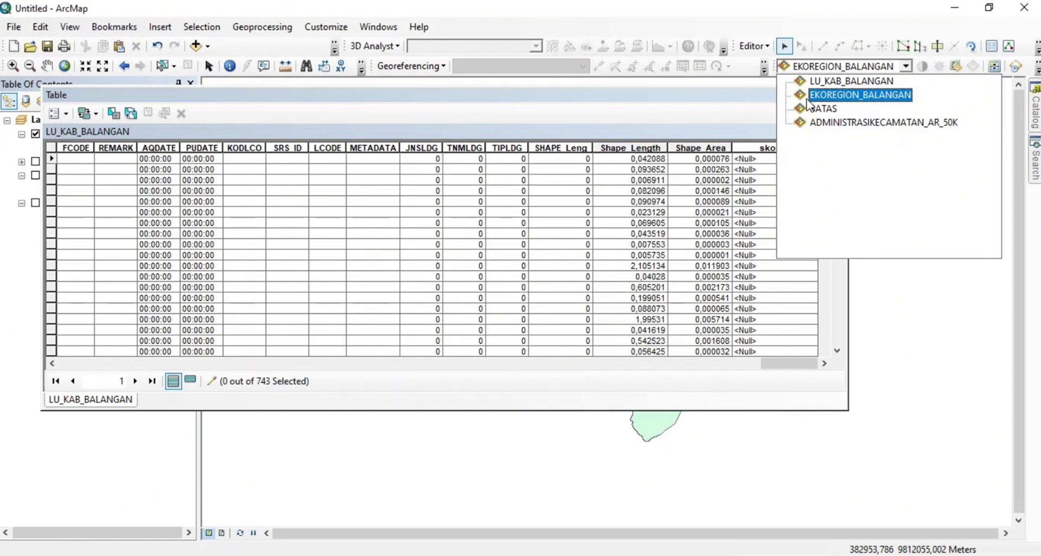
left_click(808, 85)
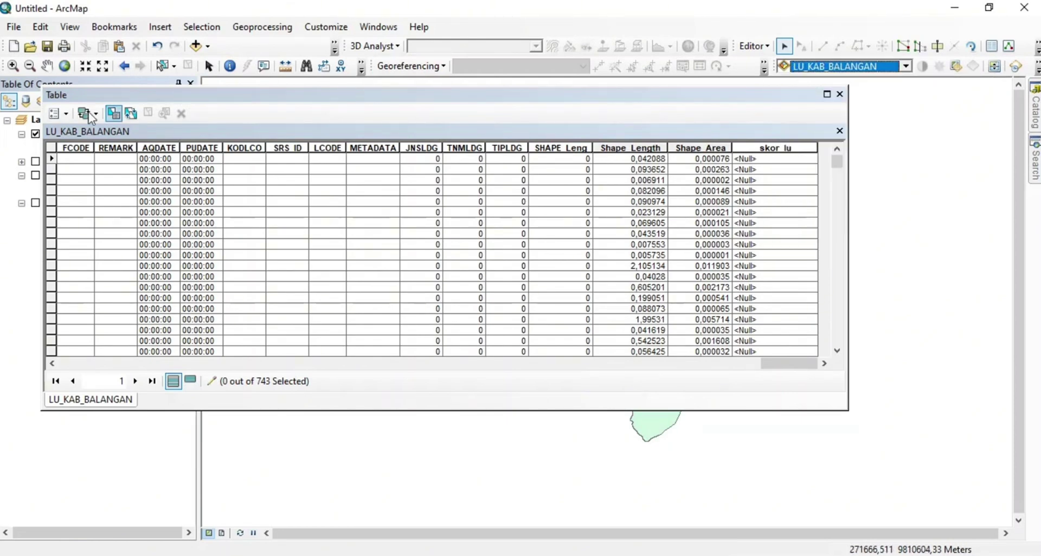
Select the LU_KAB_BALANGAN records by attributes with the expression REMARK = 'Perkebunan/Kebun'.
left_click(65, 114)
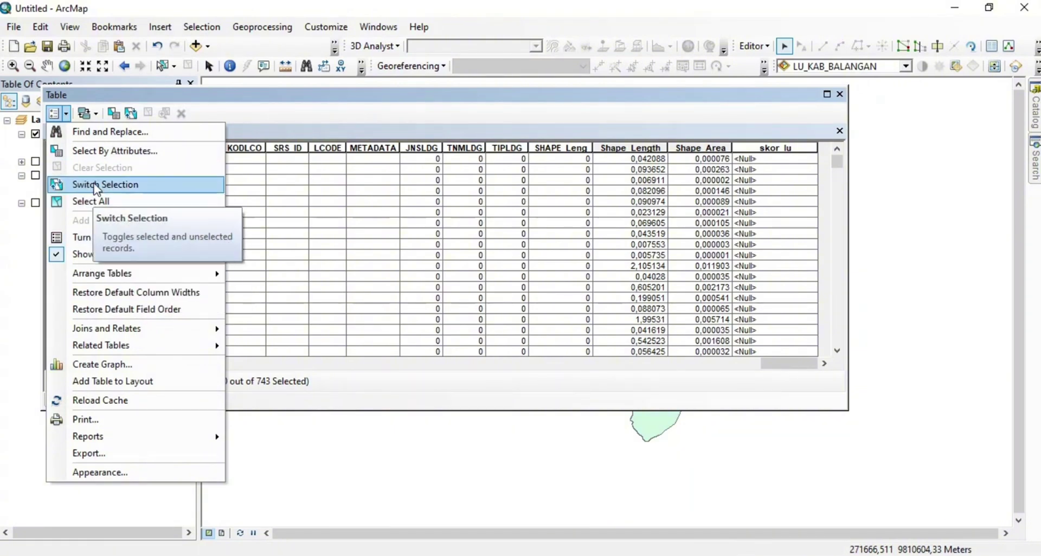
left_click(103, 151)
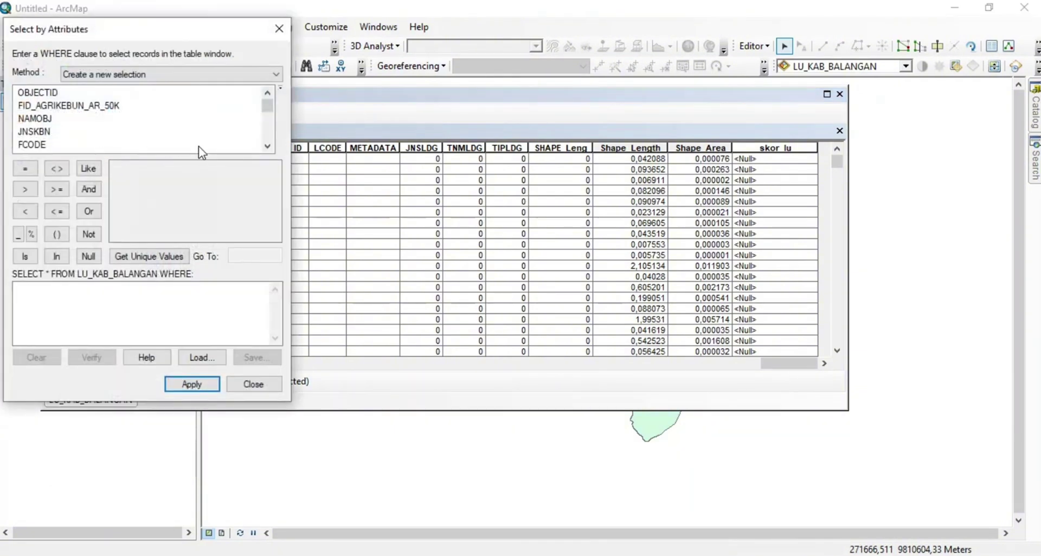
left_click(267, 146)
left_click(267, 145)
left_click(267, 145)
left_click(267, 146)
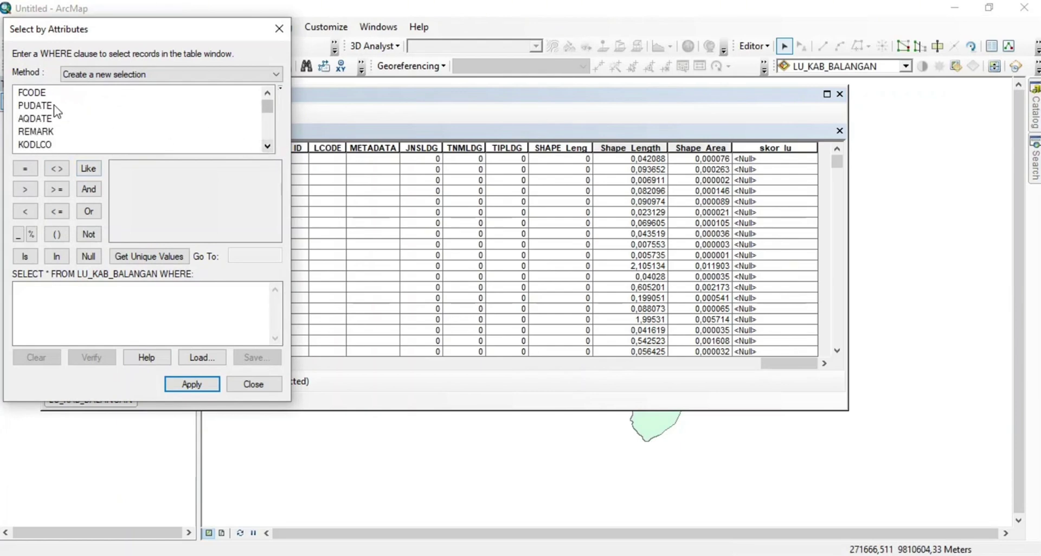
double_click(37, 131)
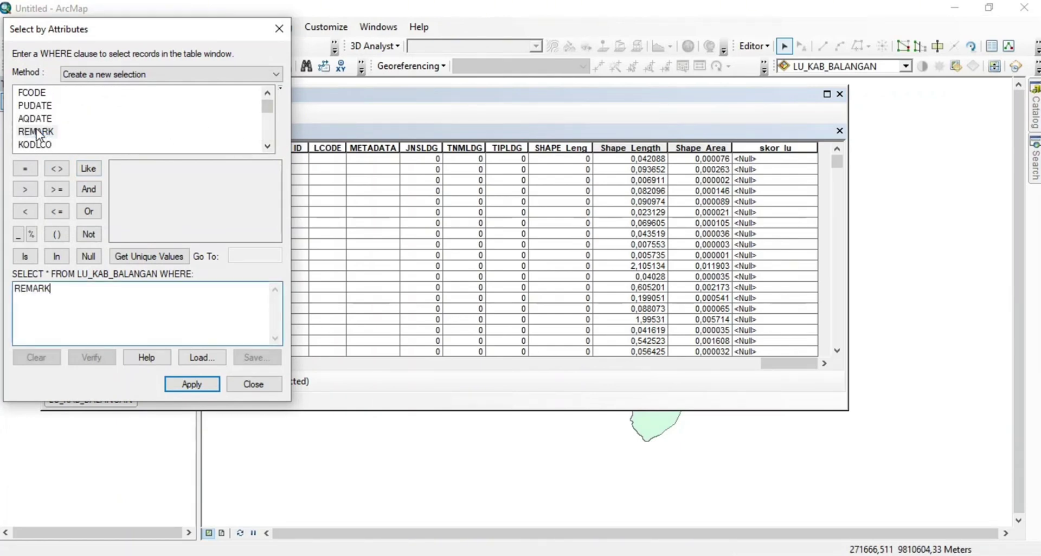
left_click(25, 169)
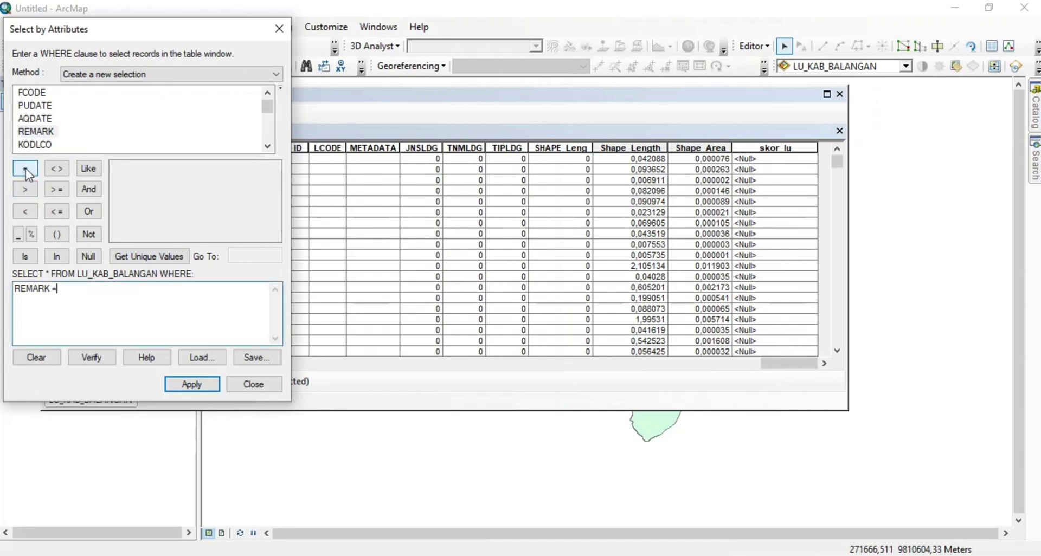
left_click(133, 257)
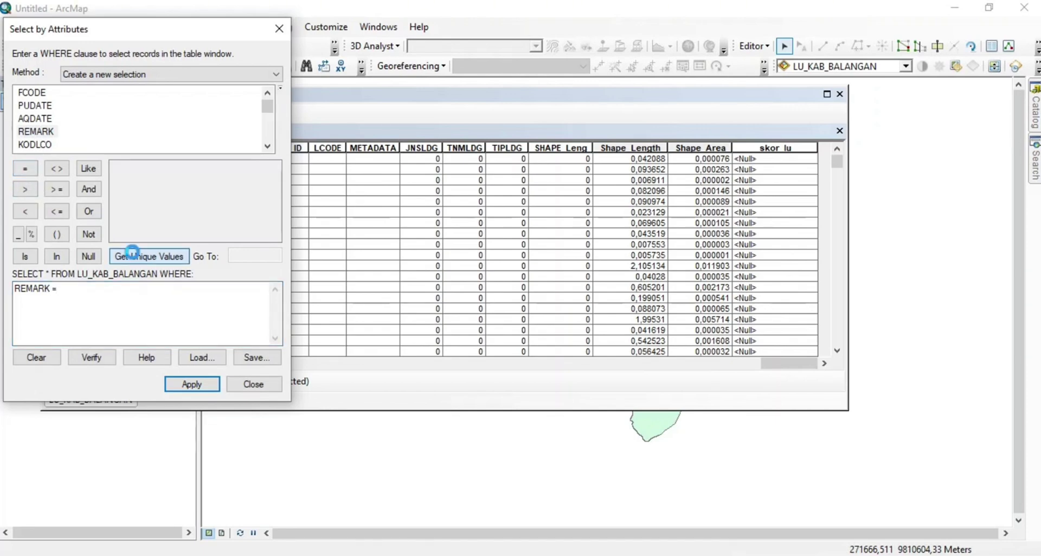
double_click(144, 182)
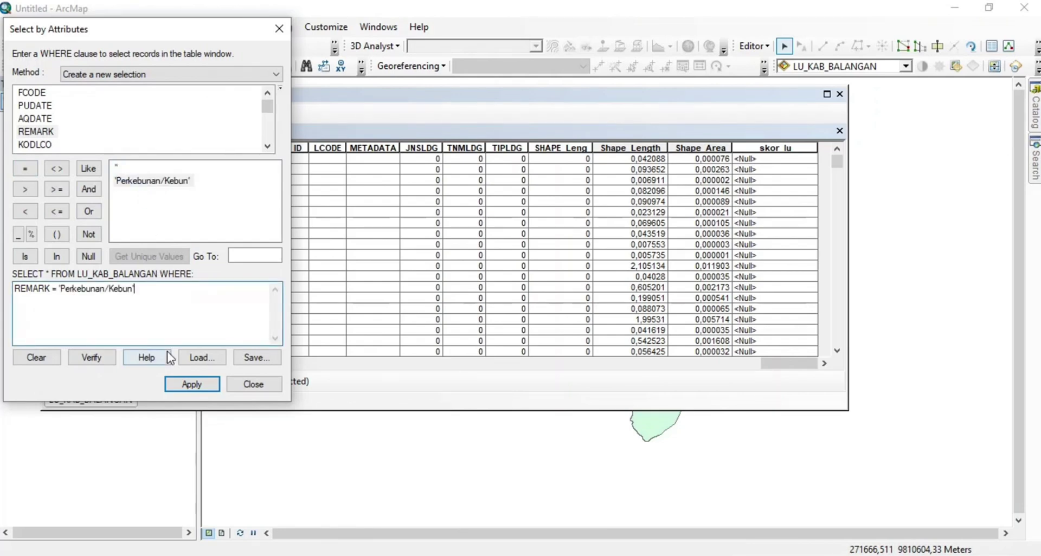
left_click(192, 384)
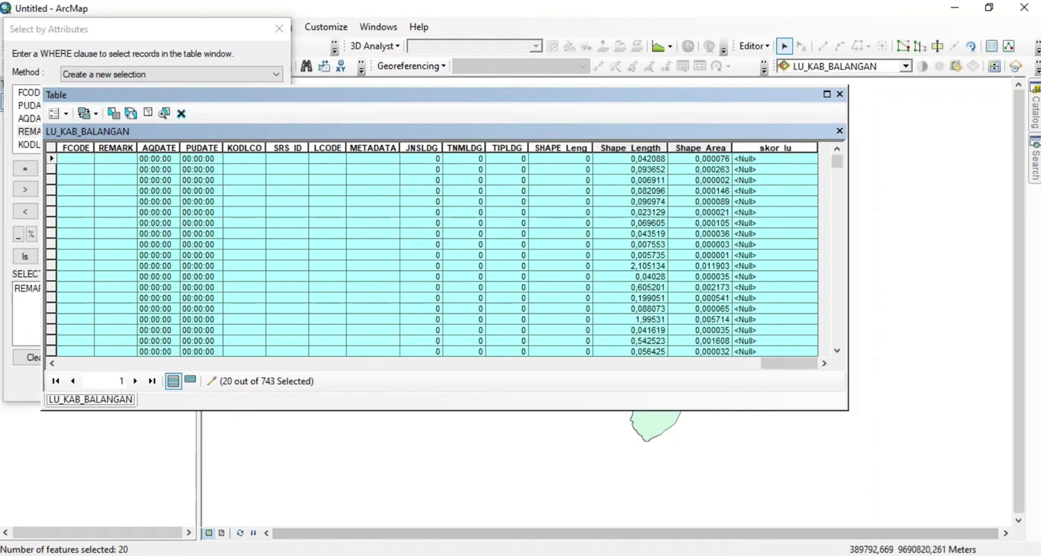
Look up the Perkebunan score in the Excel score sheet and calculate skor_lu as 1 for the selected LU_KAB_BALANGAN records.
key("alt+Tab")
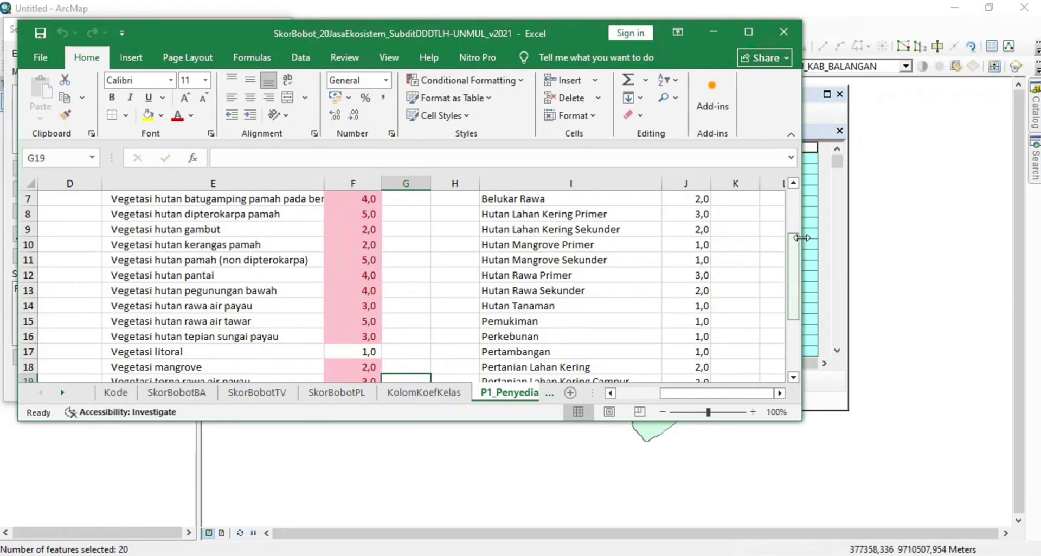
left_click(814, 116)
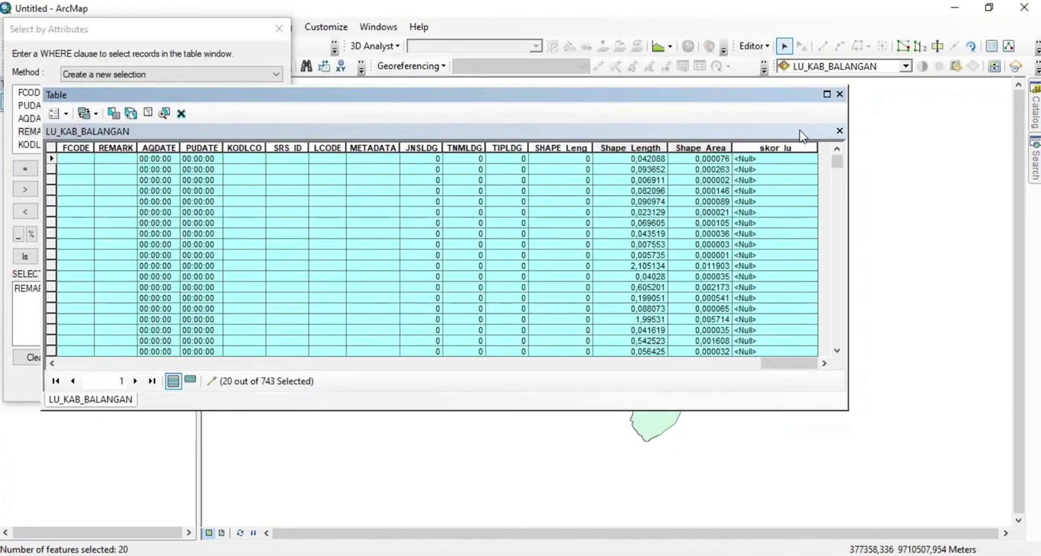
right_click(777, 147)
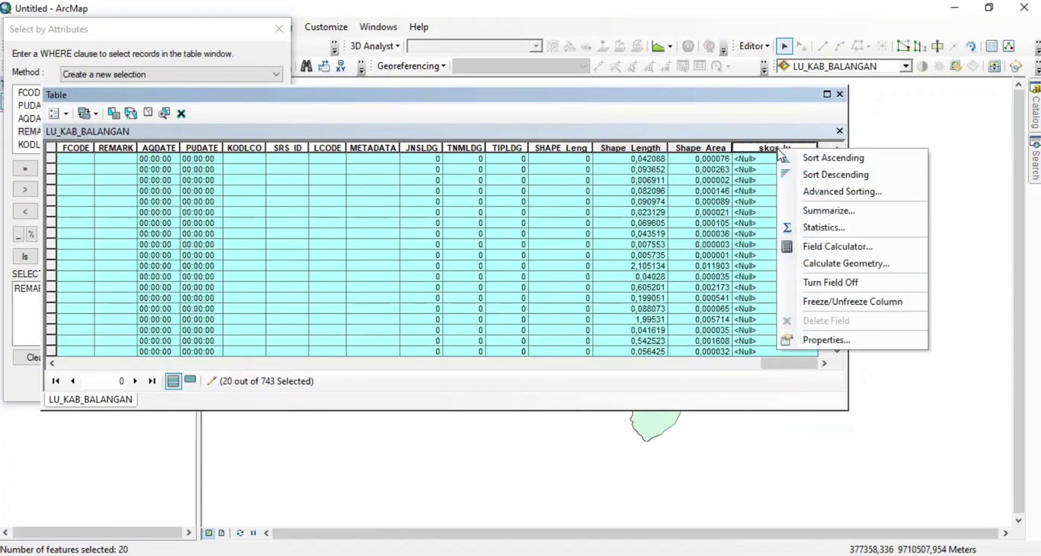
left_click(808, 247)
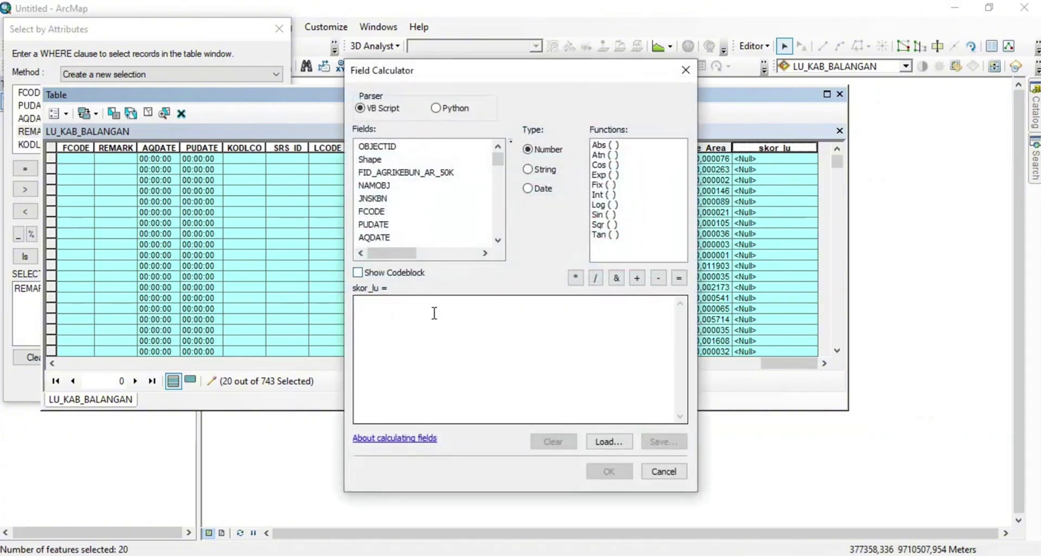
left_click(423, 321)
type("1")
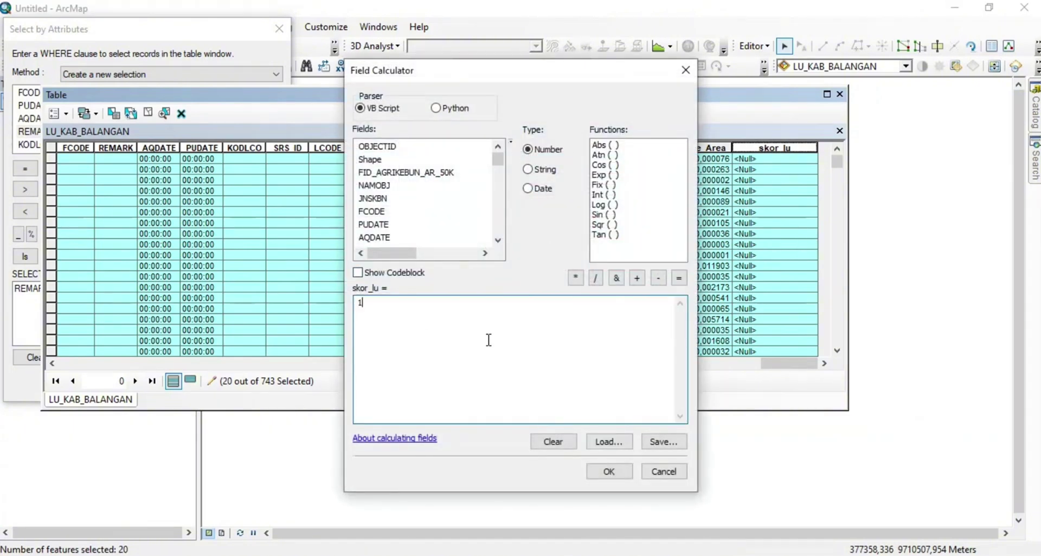
left_click(607, 471)
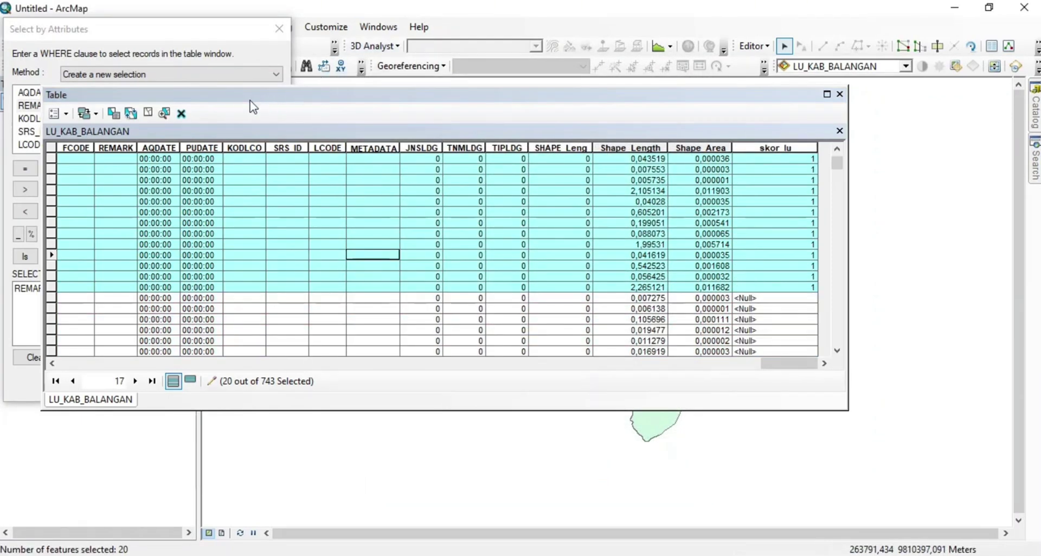
Replace the attribute query with REMARK_1 = 'Sawah' and select the matching LU_KAB_BALANGAN records.
left_click(192, 34)
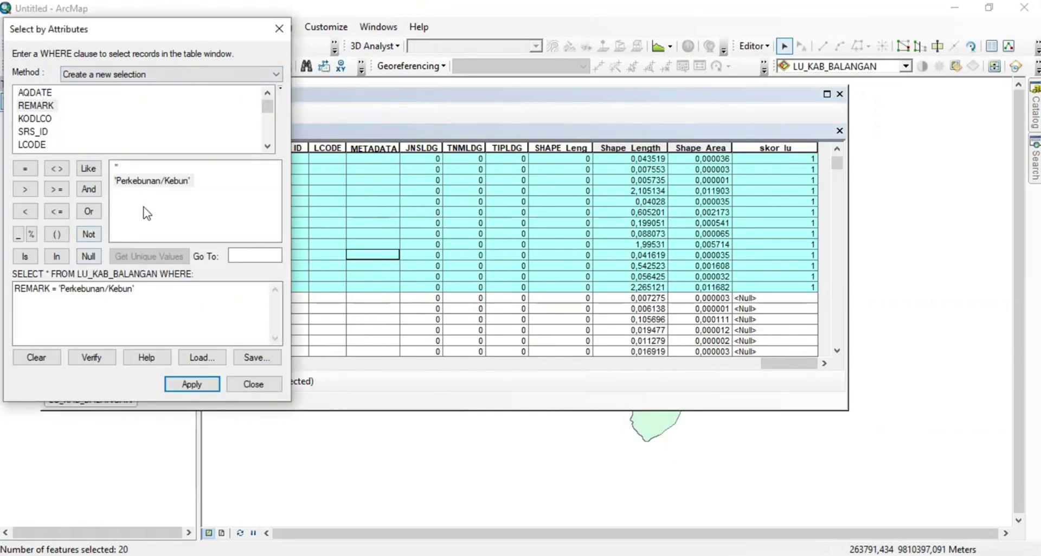
left_click(37, 358)
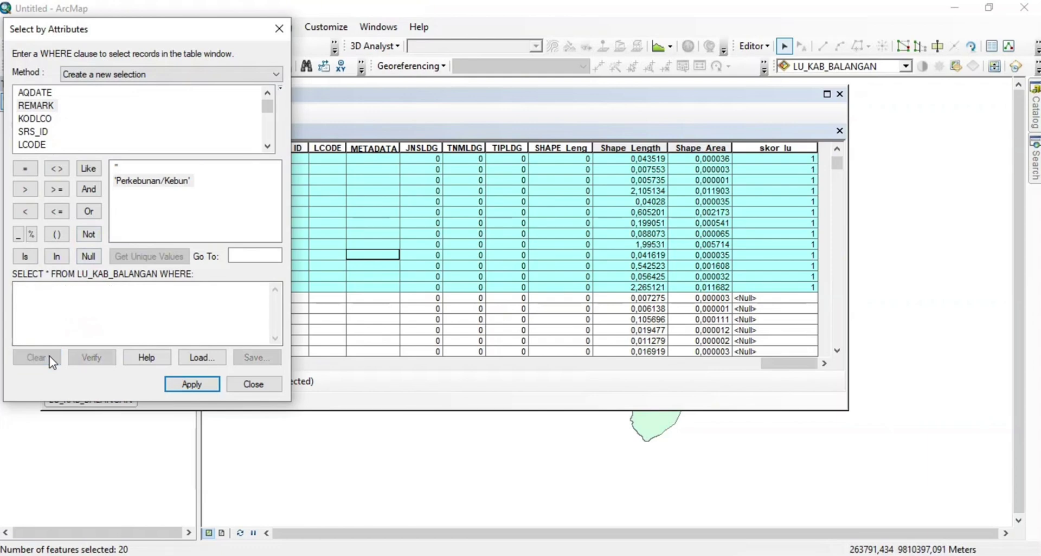
left_click(268, 145)
left_click(267, 145)
left_click(268, 146)
left_click(268, 146)
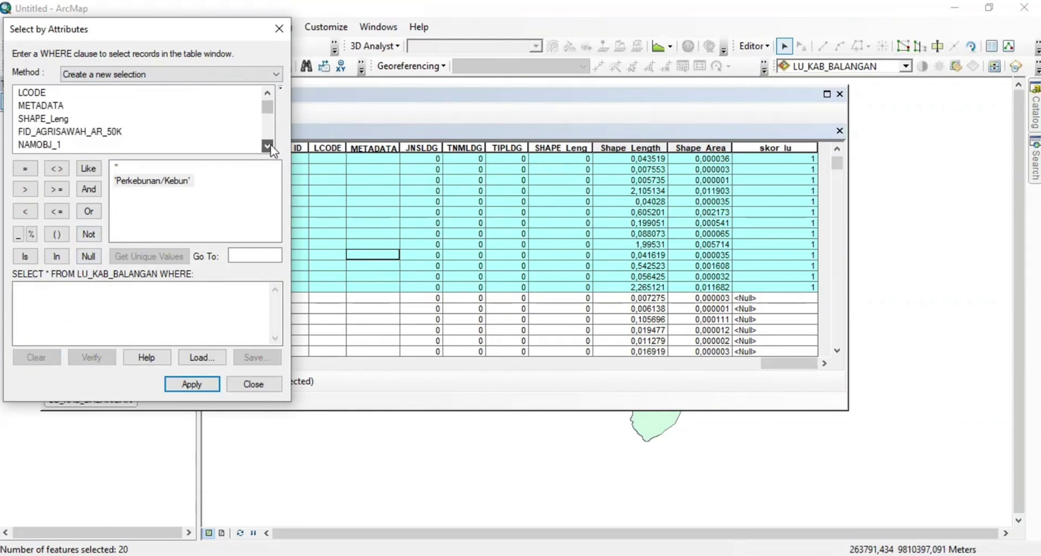
left_click(267, 145)
left_click(267, 146)
left_click(267, 146)
left_click(267, 145)
left_click(268, 146)
left_click(269, 145)
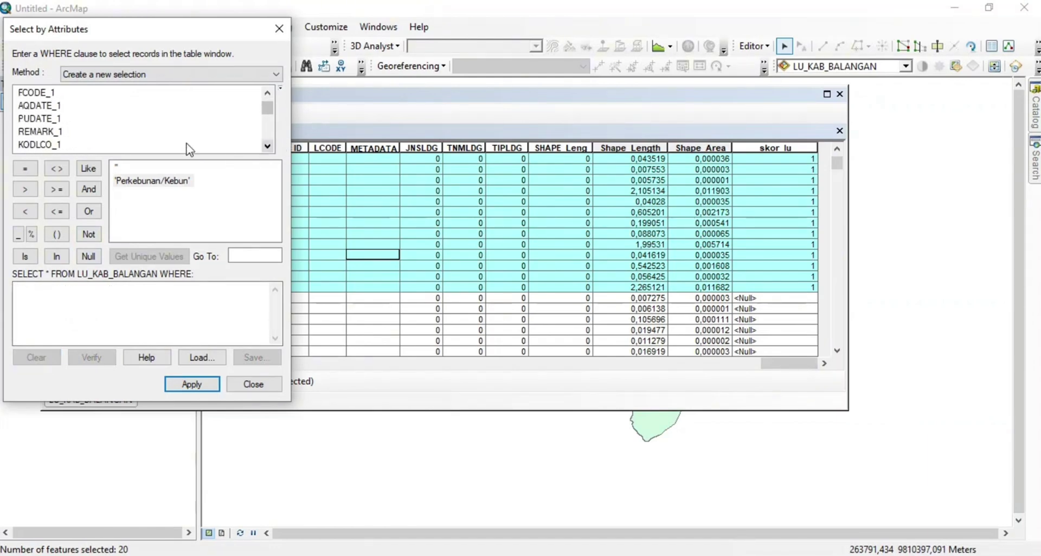
double_click(53, 131)
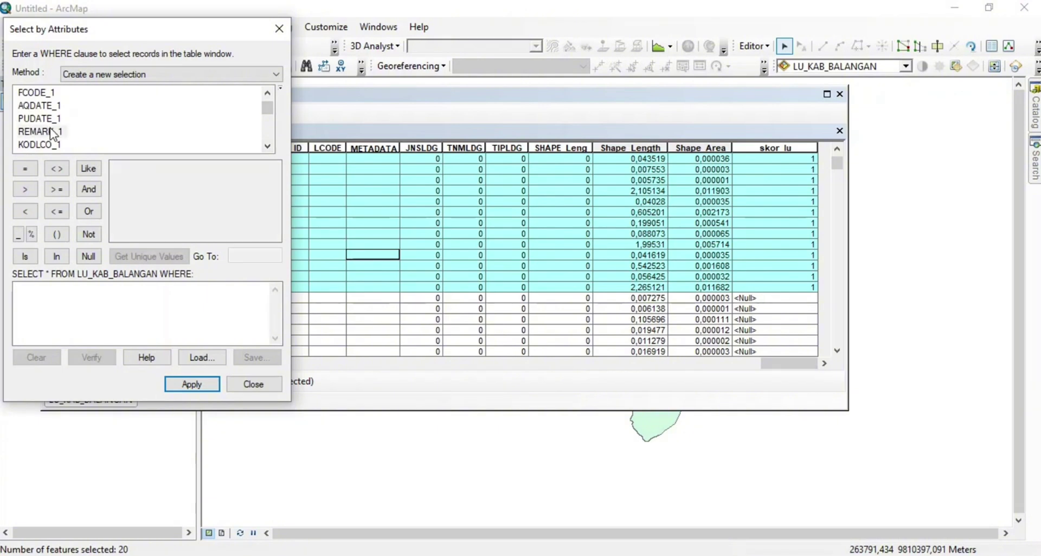
left_click(26, 169)
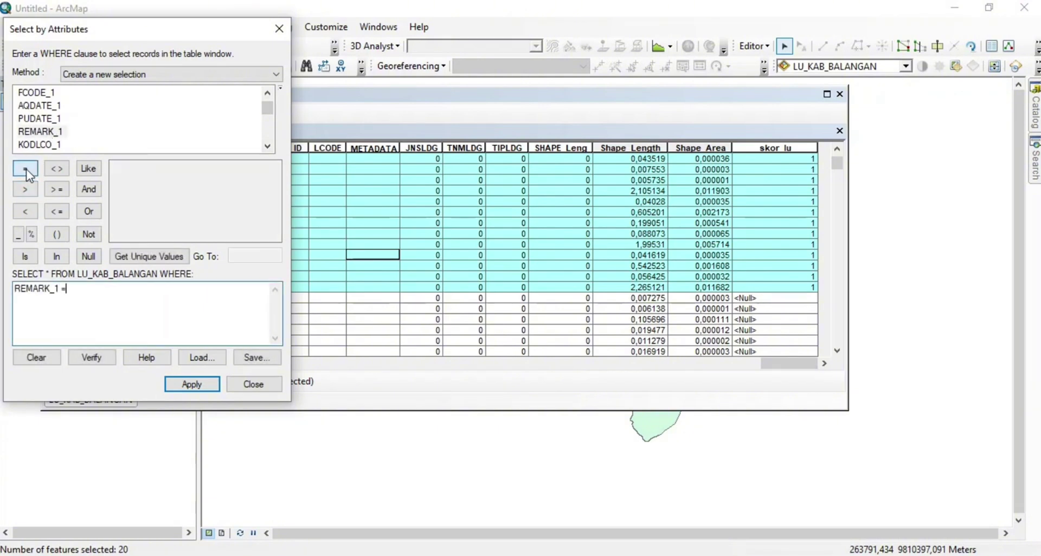
left_click(136, 256)
left_click(128, 182)
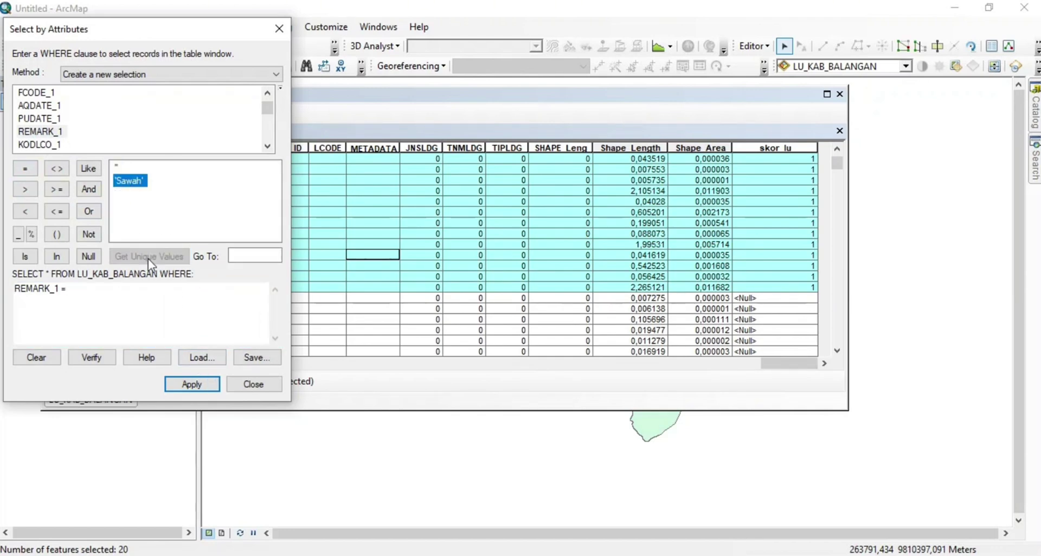
double_click(131, 181)
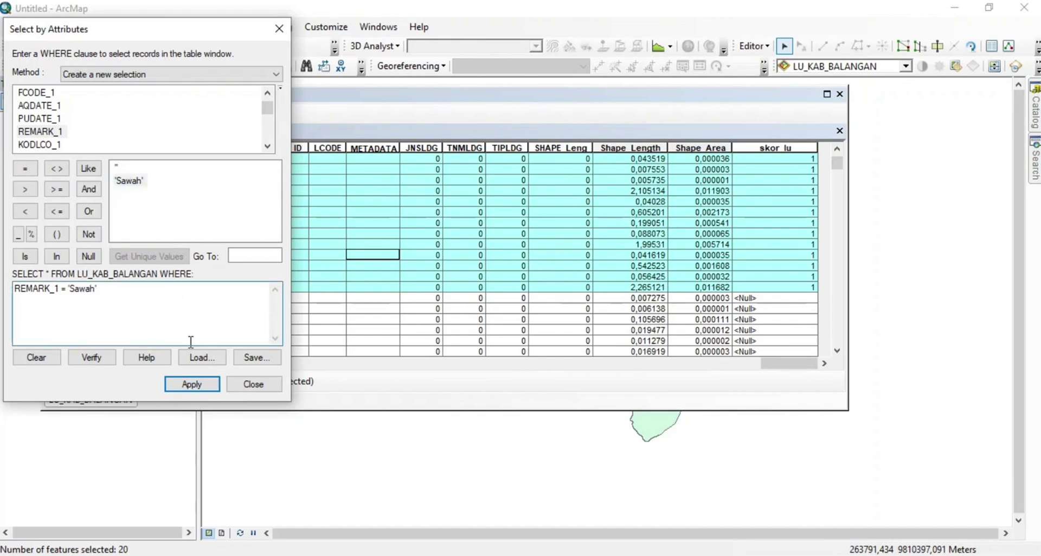
left_click(209, 386)
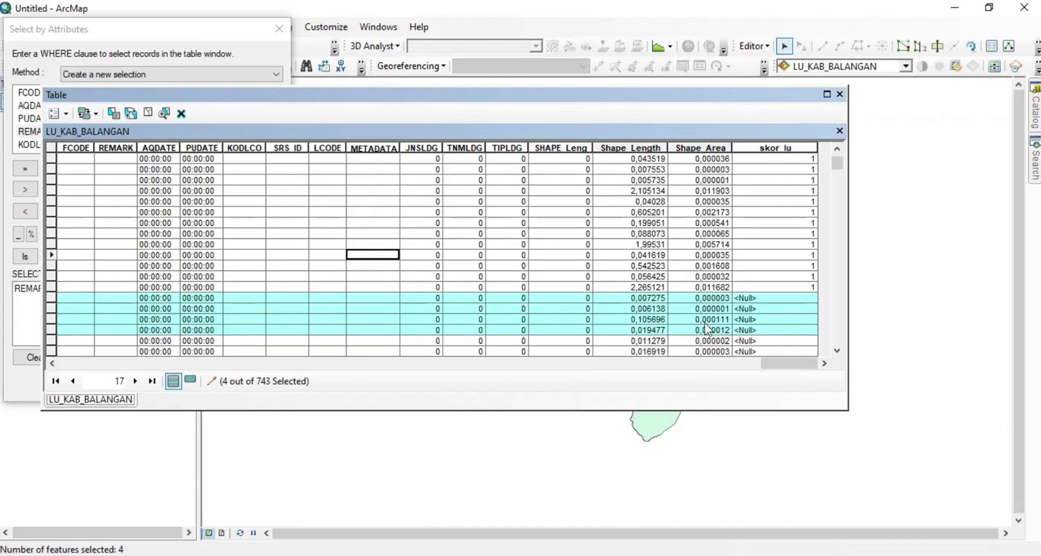
Look up the Sawah score in the Excel score sheet and calculate skor_lu as 2 for the selected records.
key("alt+Tab")
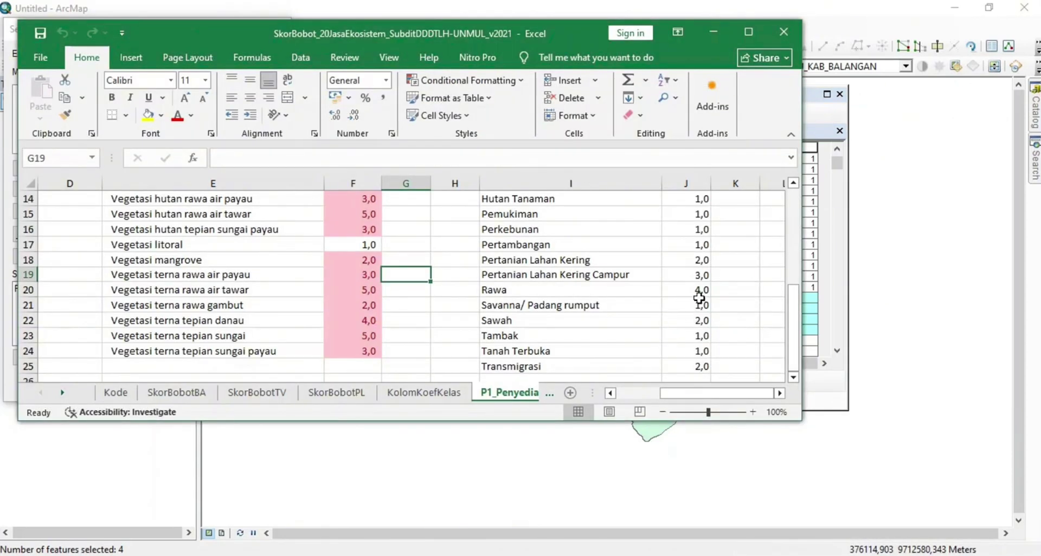
left_click(818, 117)
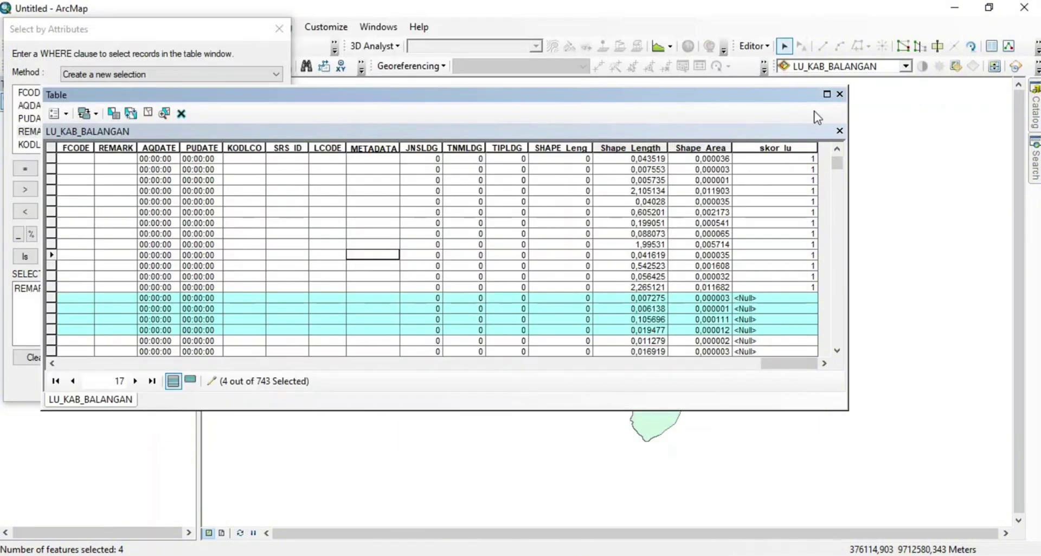
right_click(775, 145)
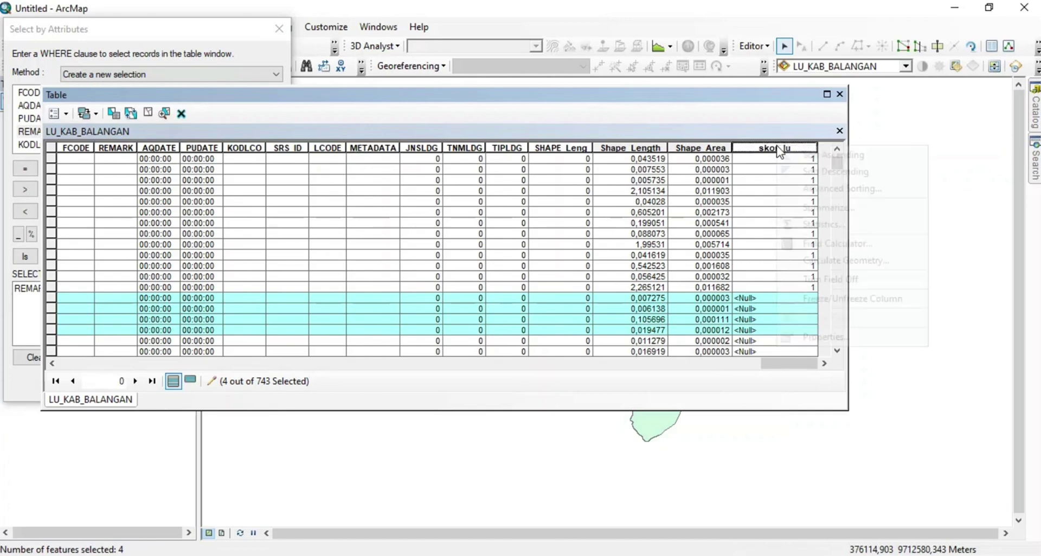
left_click(827, 249)
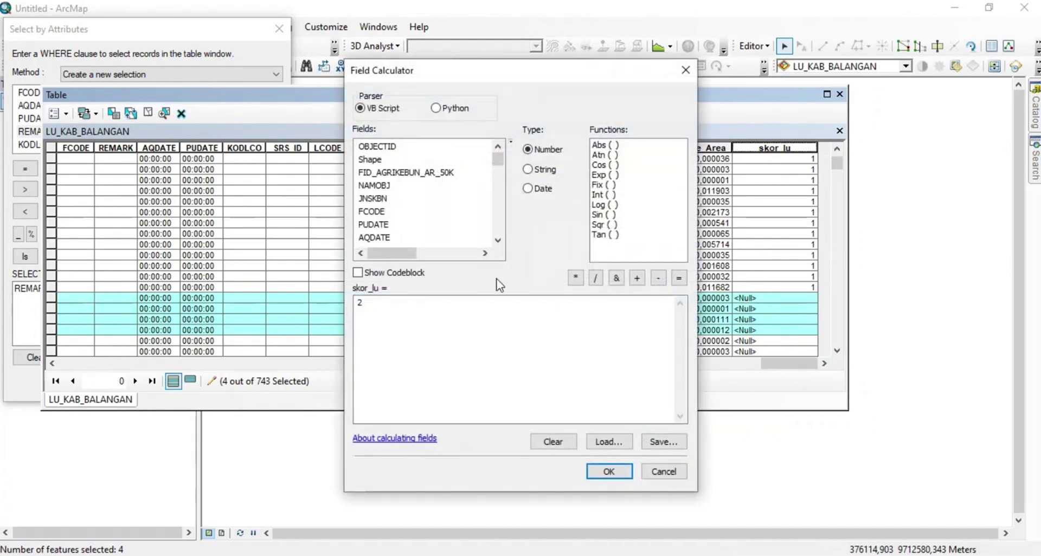
left_click(442, 303)
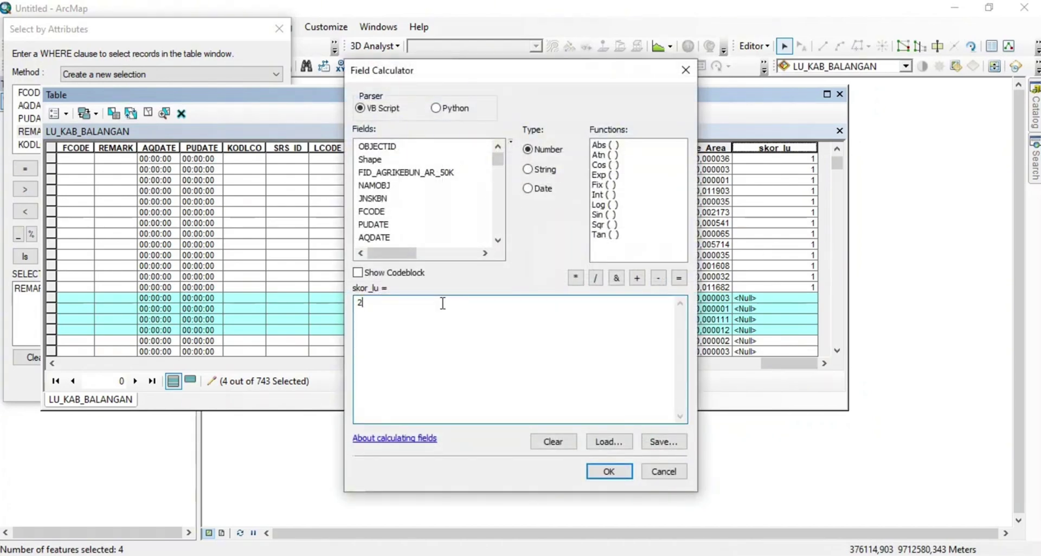
left_click(606, 472)
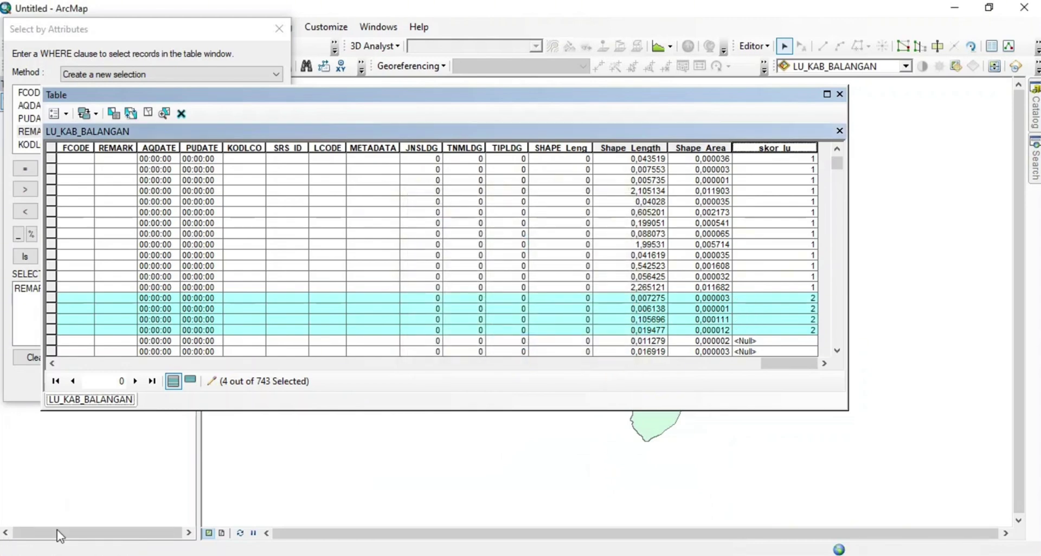
Replace the attribute query with REMARK_12_13_14 = 'Empang' and select the matching LU_KAB_BALANGAN records.
left_click(77, 97)
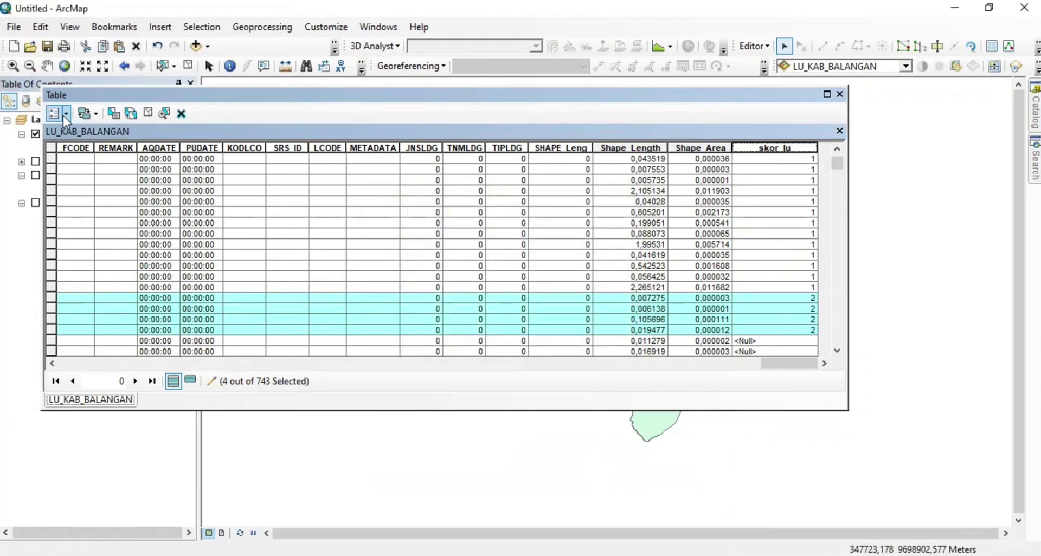
left_click(65, 114)
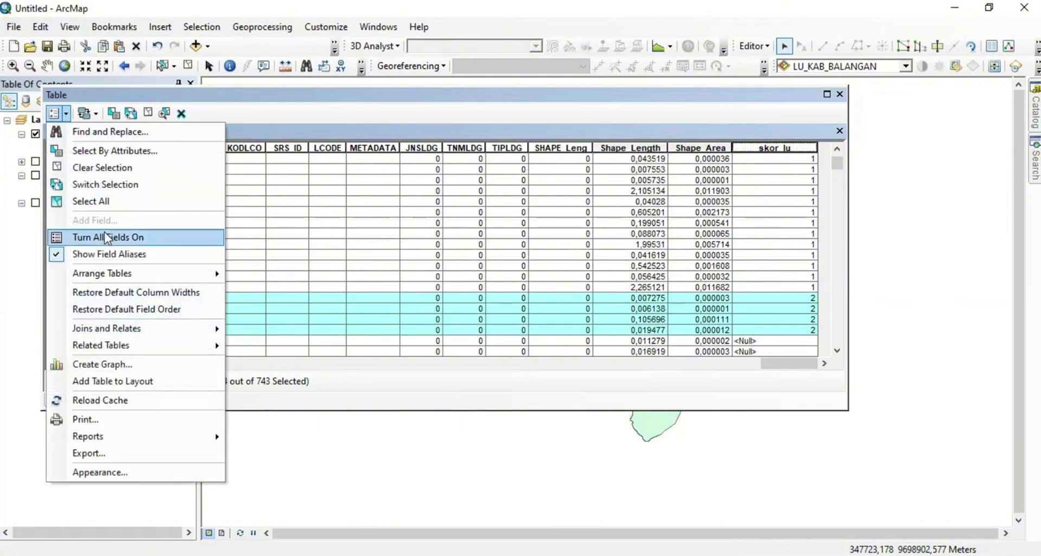
left_click(121, 153)
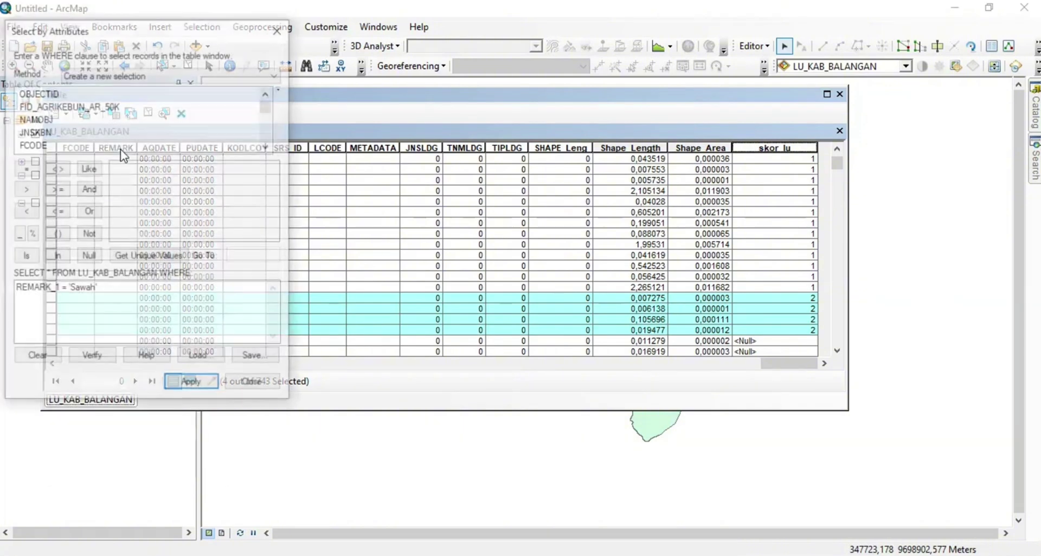
left_click(38, 357)
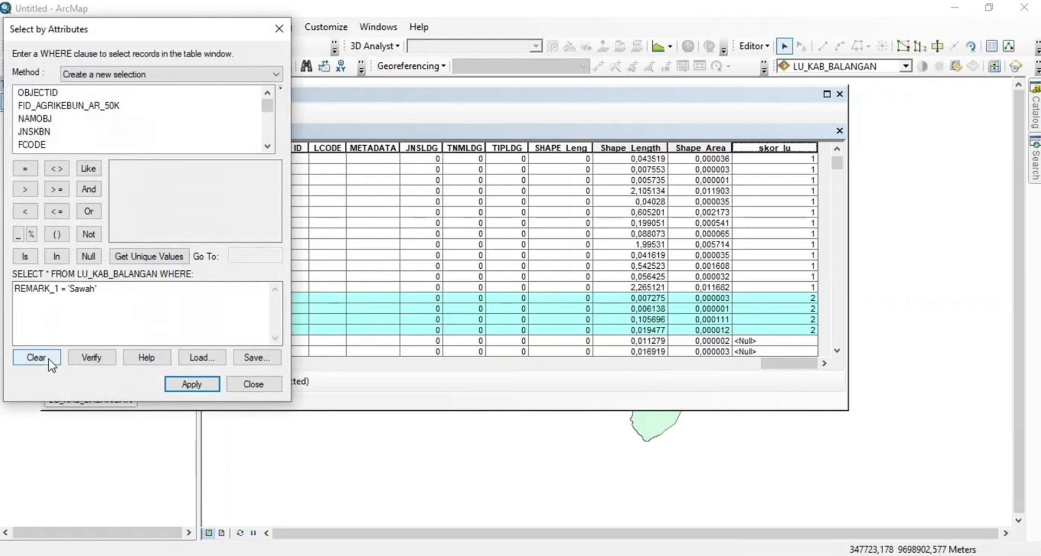
left_click(268, 146)
left_click(267, 145)
left_click(267, 146)
left_click(268, 146)
left_click(267, 145)
left_click(267, 146)
left_click(267, 146)
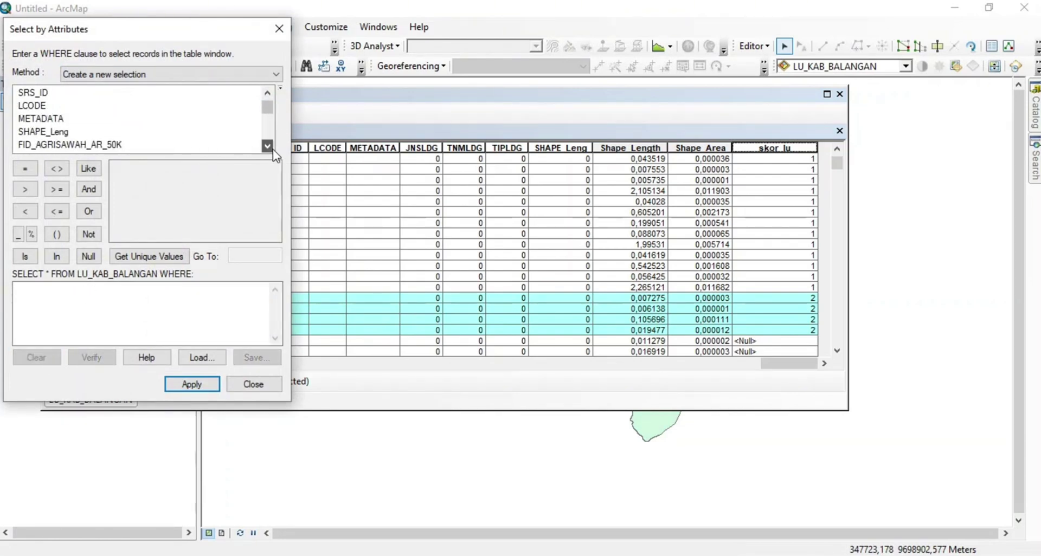
left_click(267, 146)
left_click(267, 146)
left_click(267, 145)
left_click(267, 146)
left_click(271, 149)
left_click(271, 148)
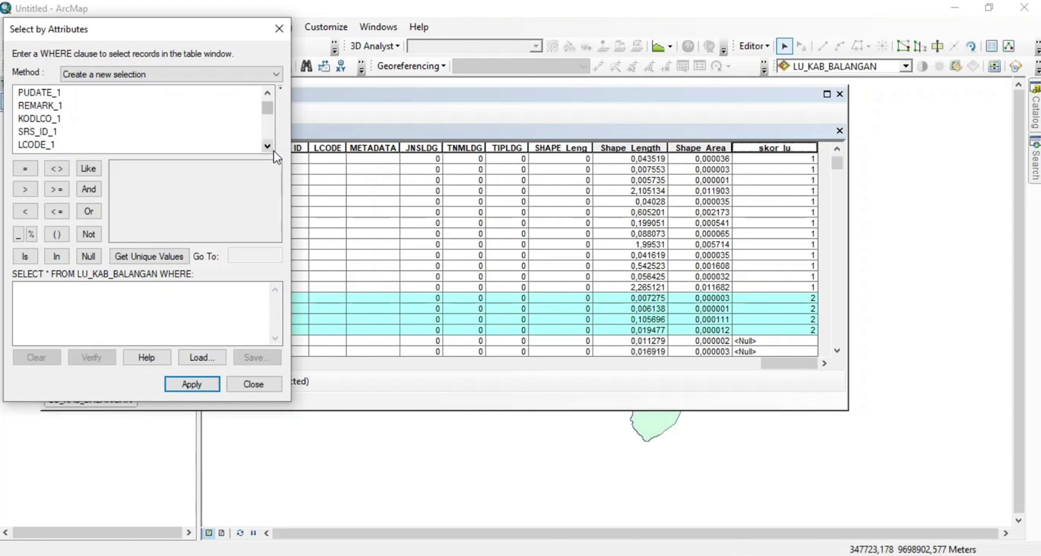
left_click(271, 149)
left_click(271, 149)
left_click(271, 149)
left_click(271, 149)
left_click(272, 149)
left_click(271, 149)
left_click(271, 149)
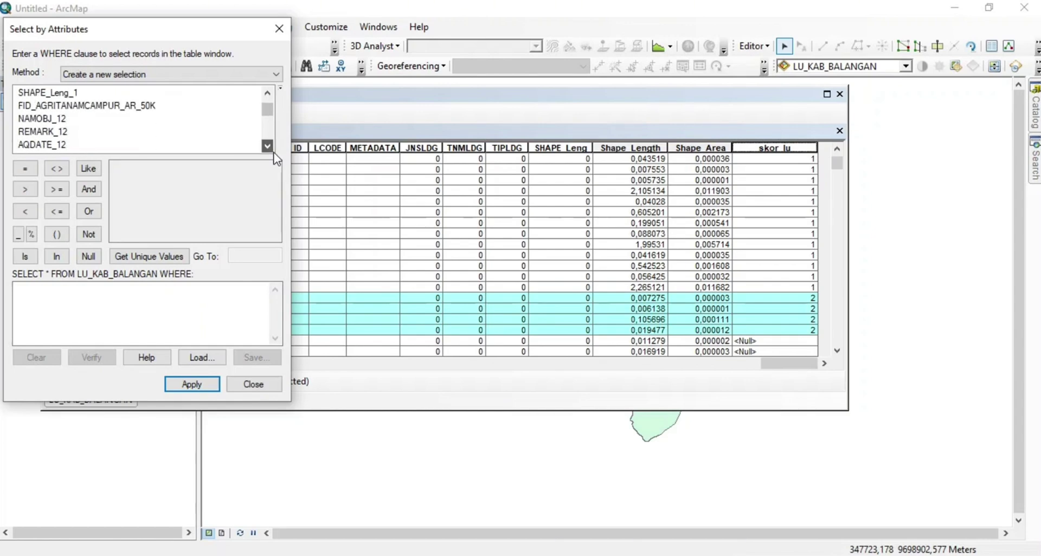
left_click(53, 136)
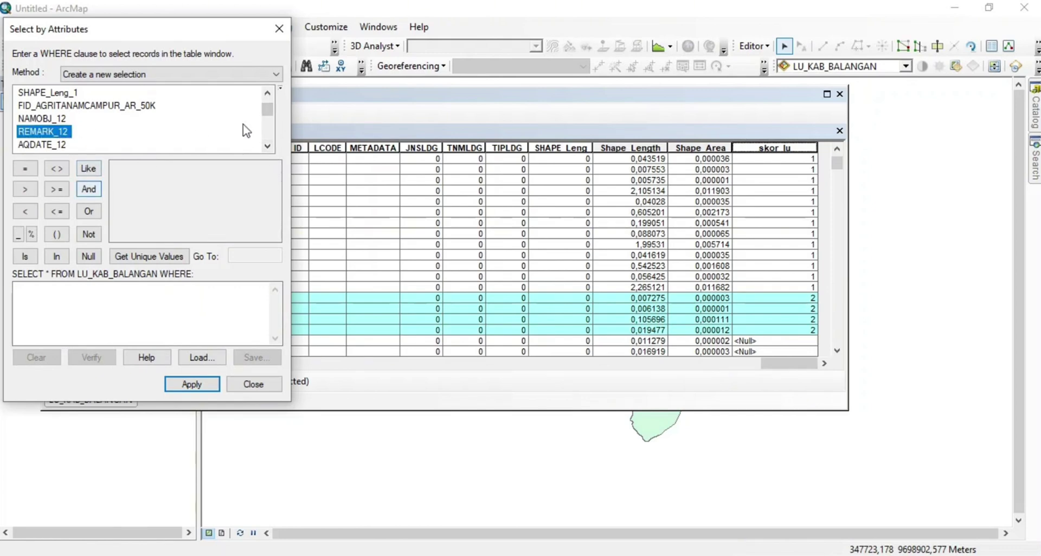
left_click_drag(268, 145, 263, 152)
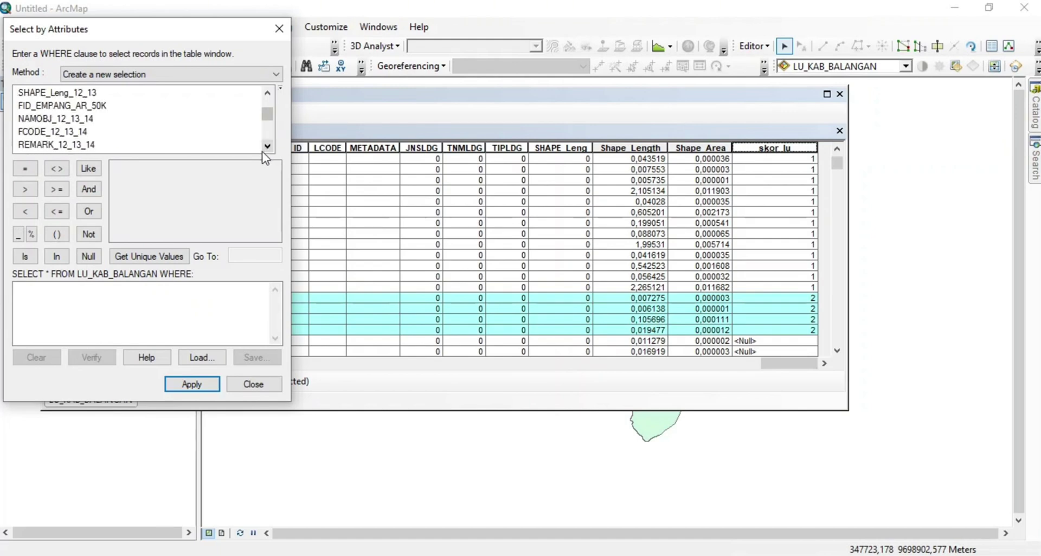
double_click(77, 149)
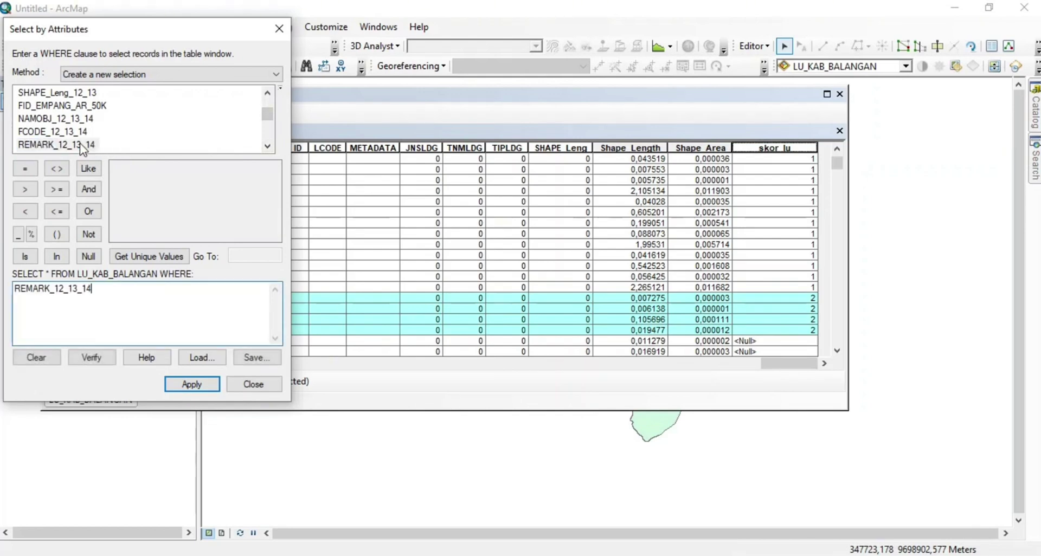
left_click(133, 256)
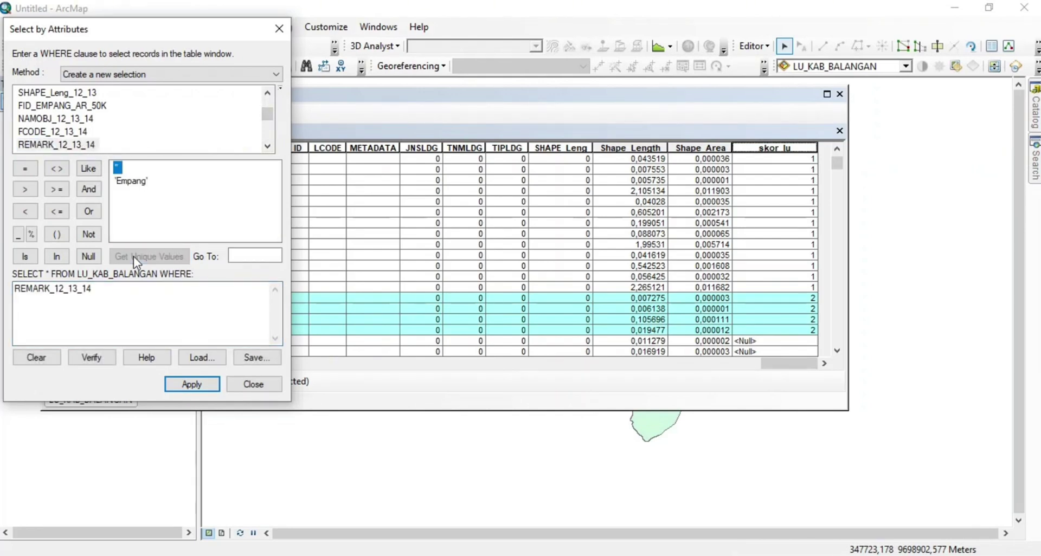
left_click(25, 169)
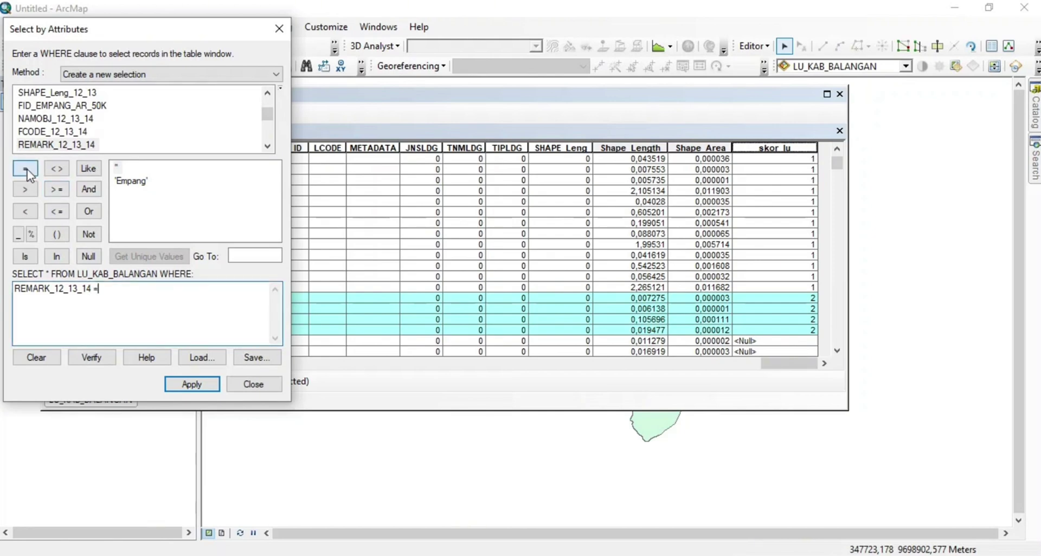
double_click(132, 181)
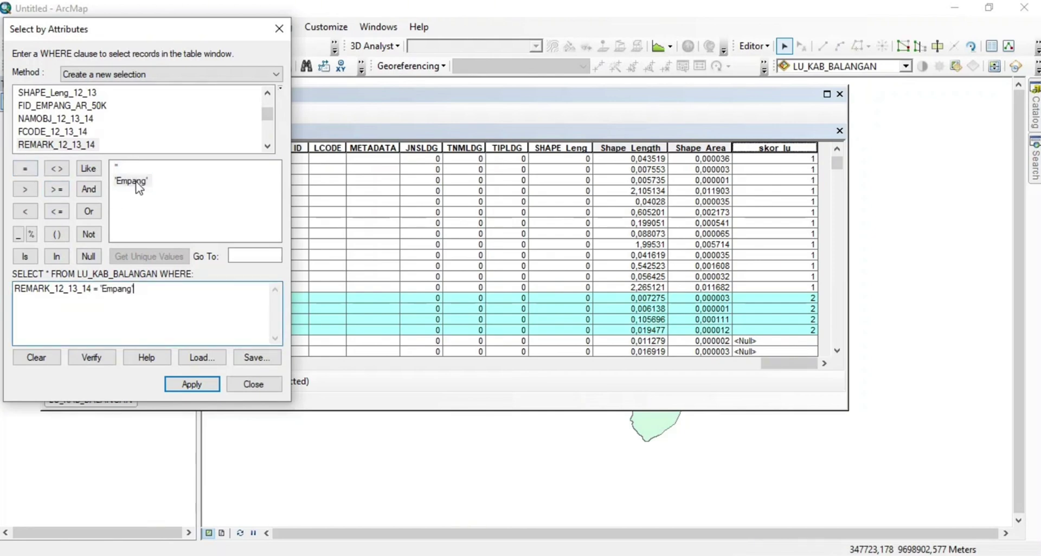
left_click(191, 384)
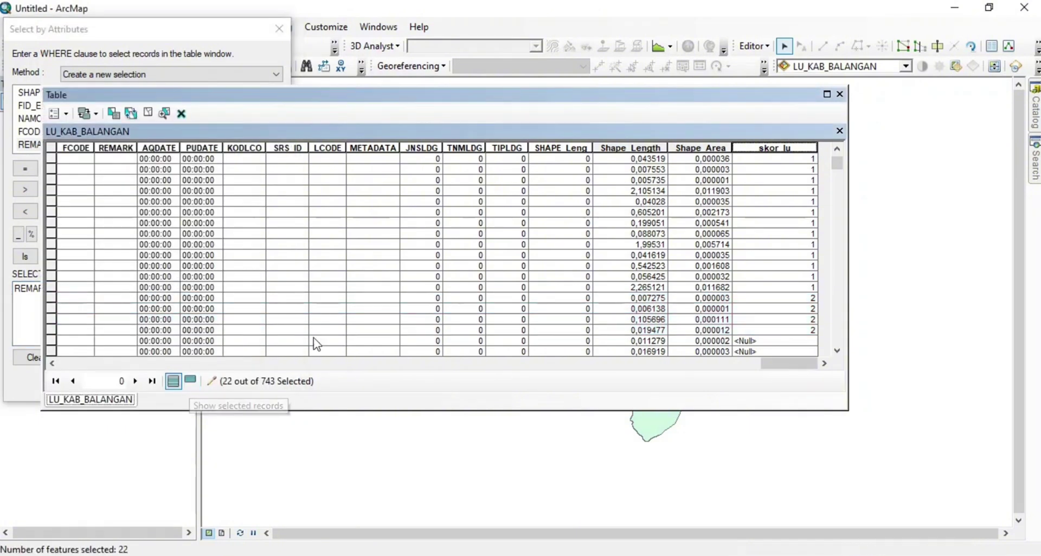
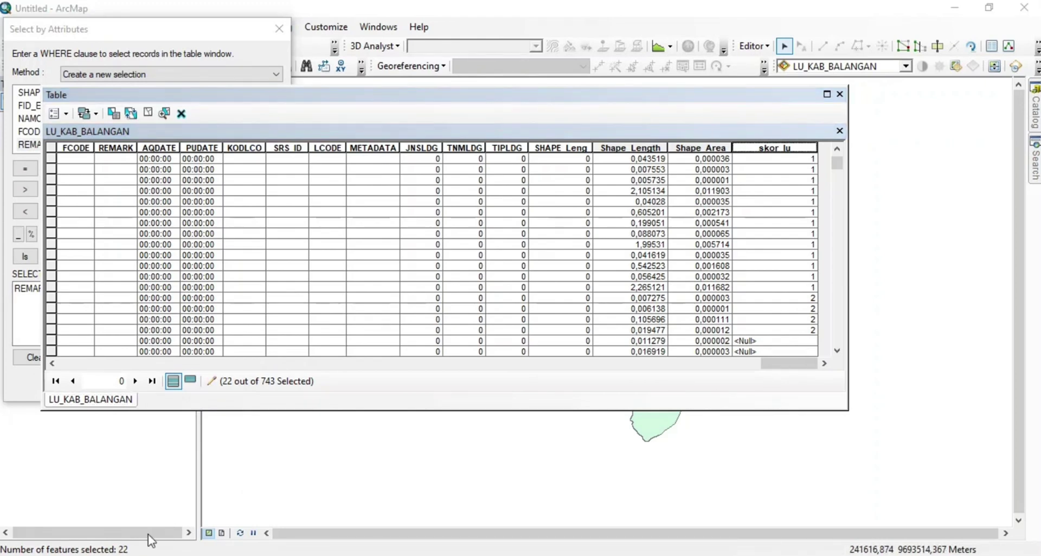
Look up the Badan Air score in the Excel score sheet and calculate skor_lu as 5 for the selected Empang records.
left_click(839, 170)
mouse_move(840, 174)
left_mouse_down()
mouse_move(841, 184)
mouse_move(831, 175)
left_mouse_up()
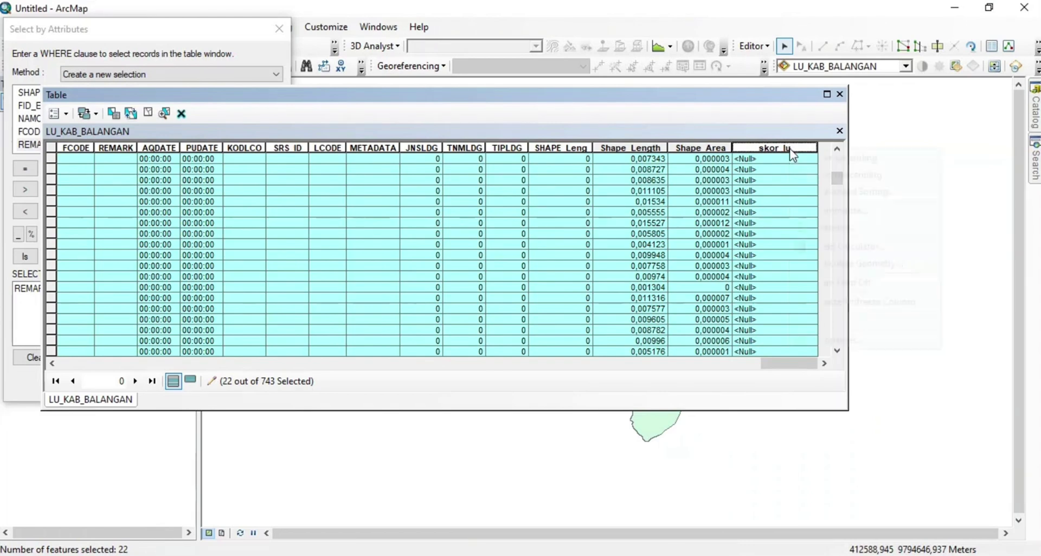
right_click(787, 147)
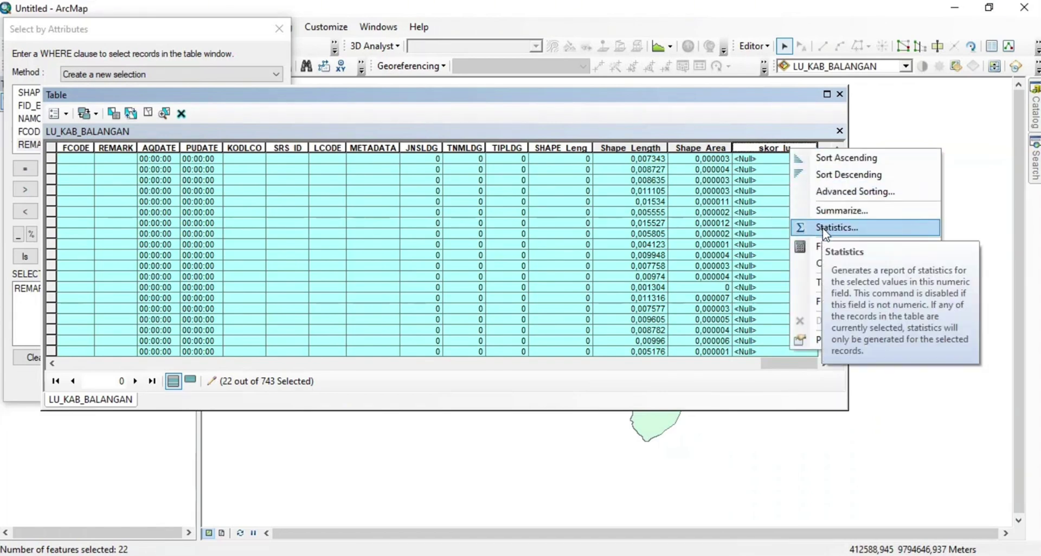
left_click(827, 247)
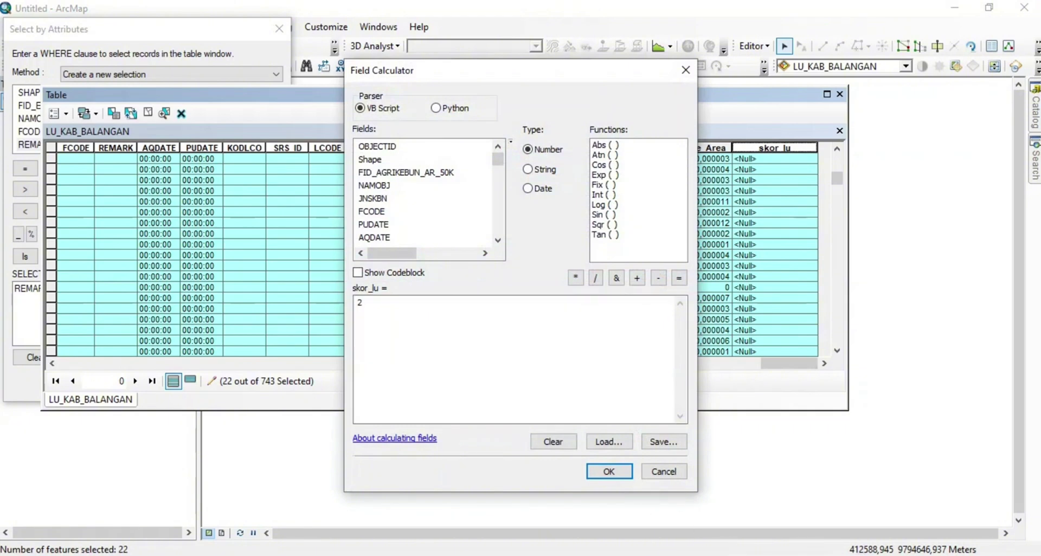
left_click(684, 450)
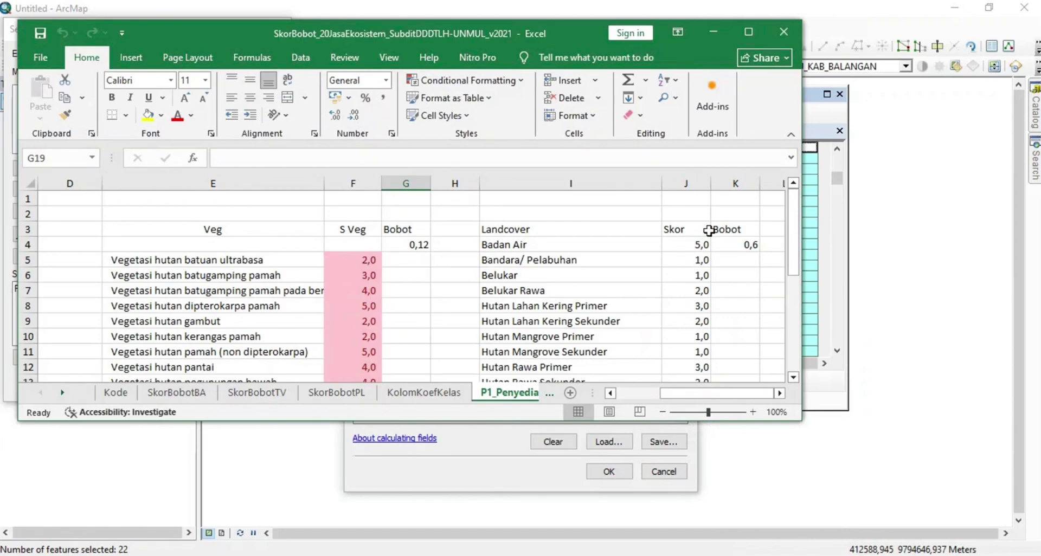
left_click(817, 119)
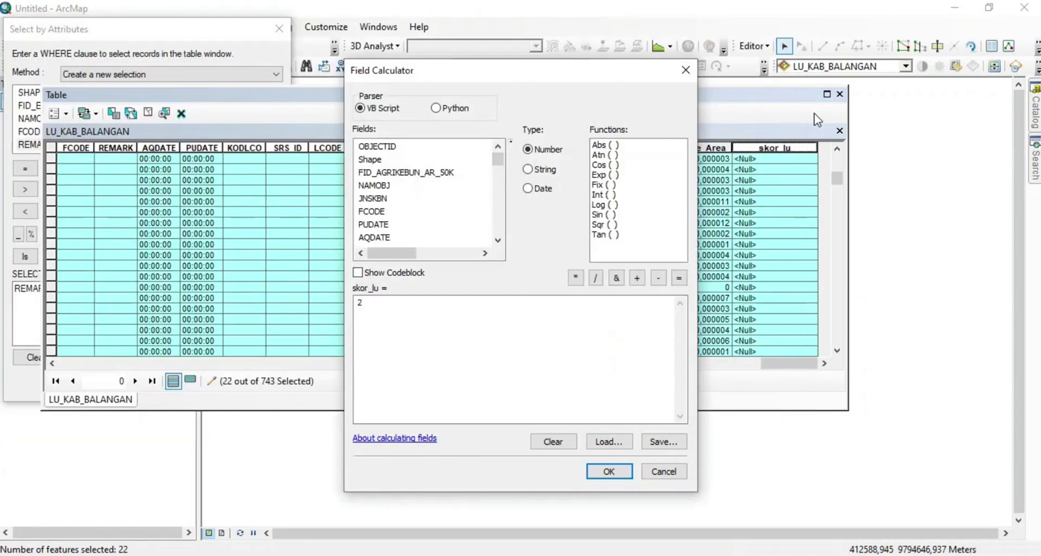
left_click(390, 304)
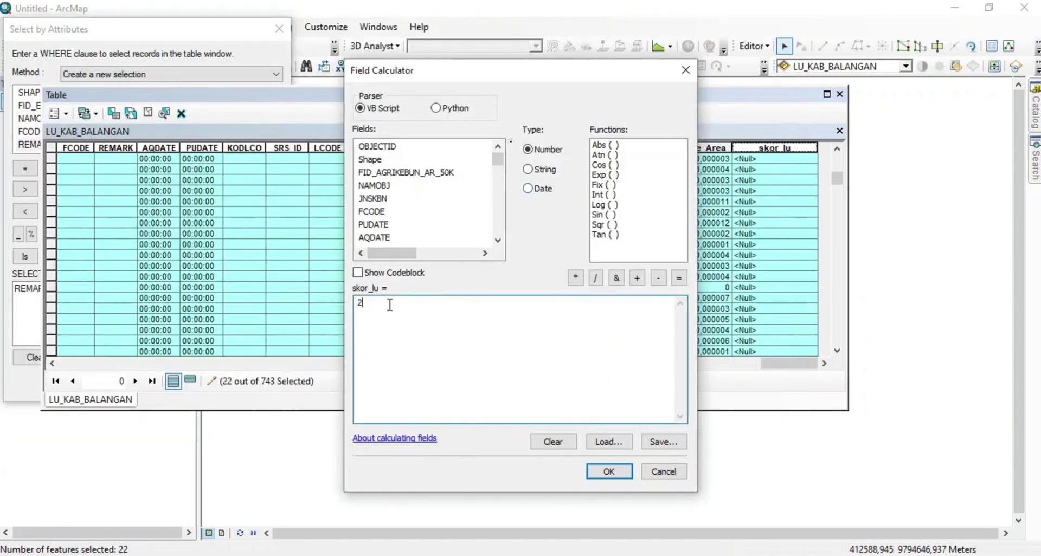
key("BackSpace")
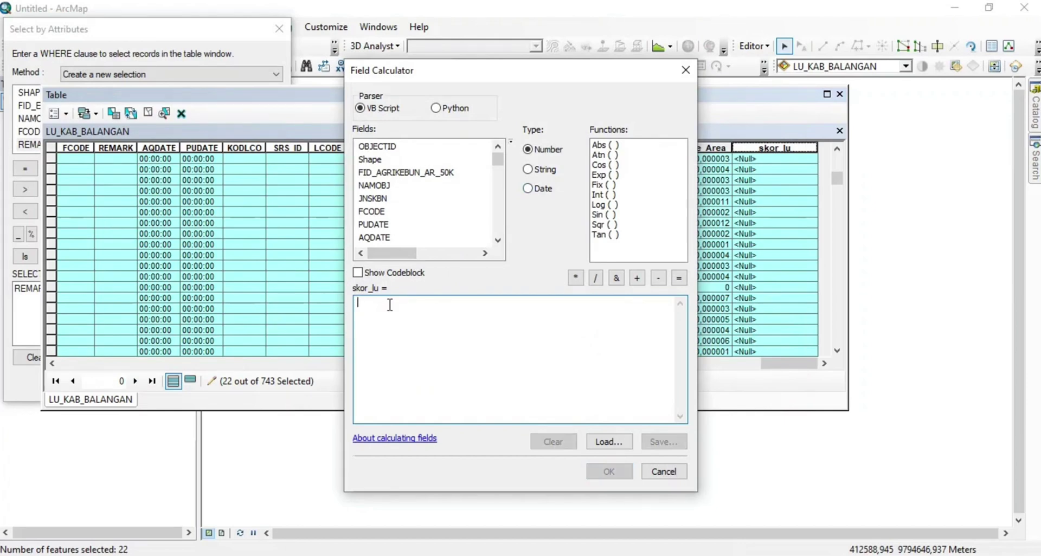
type("5")
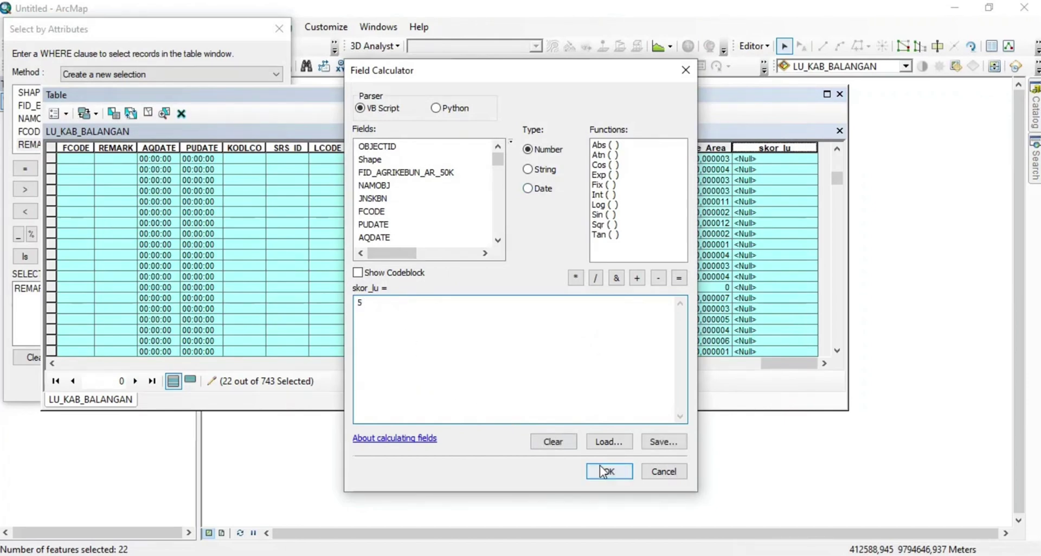
left_click(601, 467)
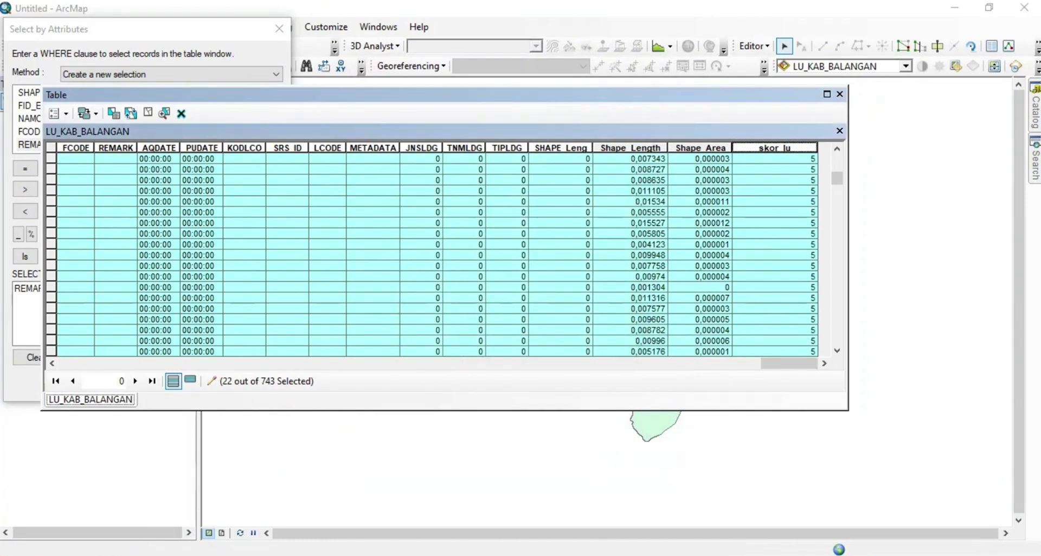
Replace the attribute query with REMARK_12_13 = 'Danau/Situ' and select the matching LU_KAB_BALANGAN records.
left_click(279, 28)
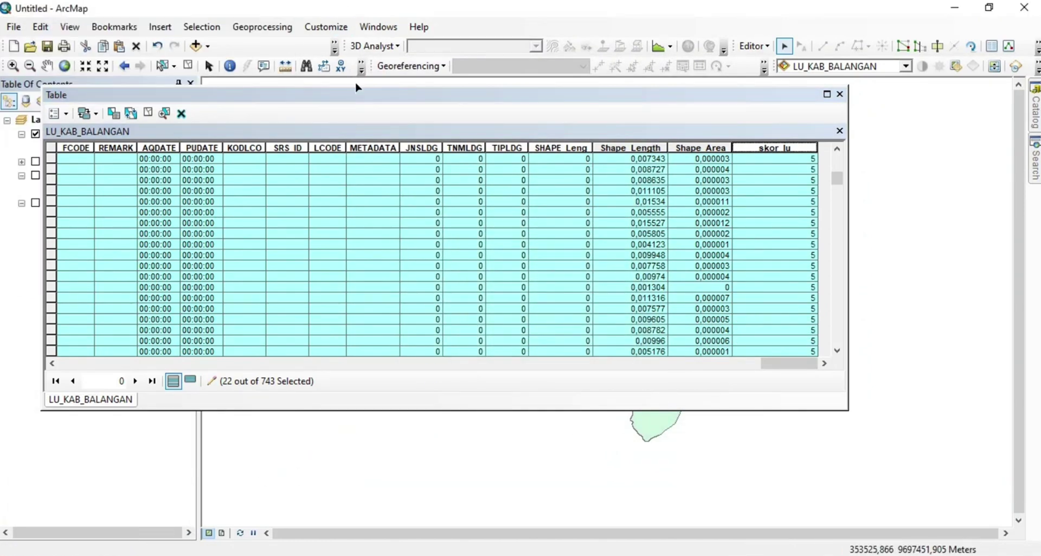
left_click(68, 116)
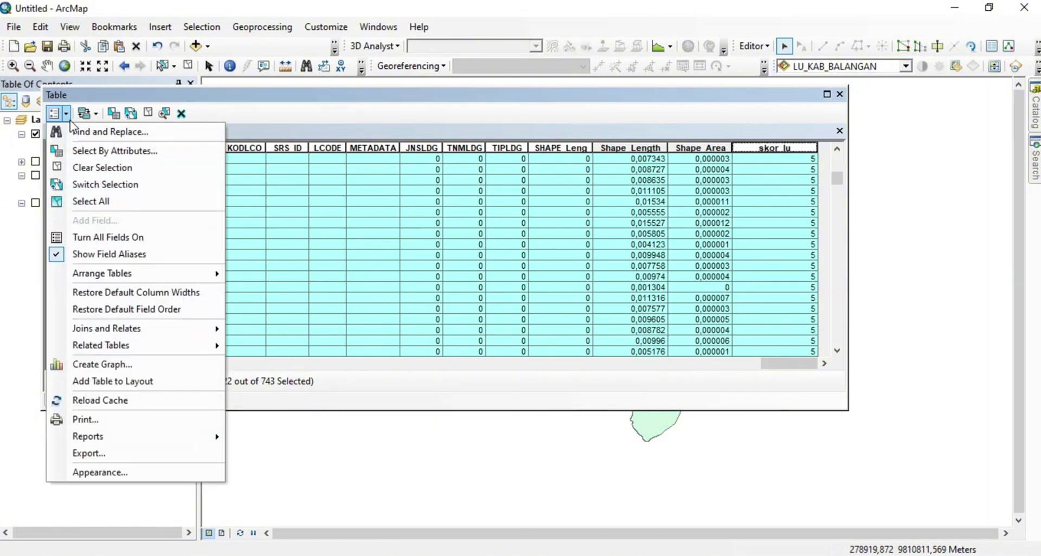
left_click(87, 151)
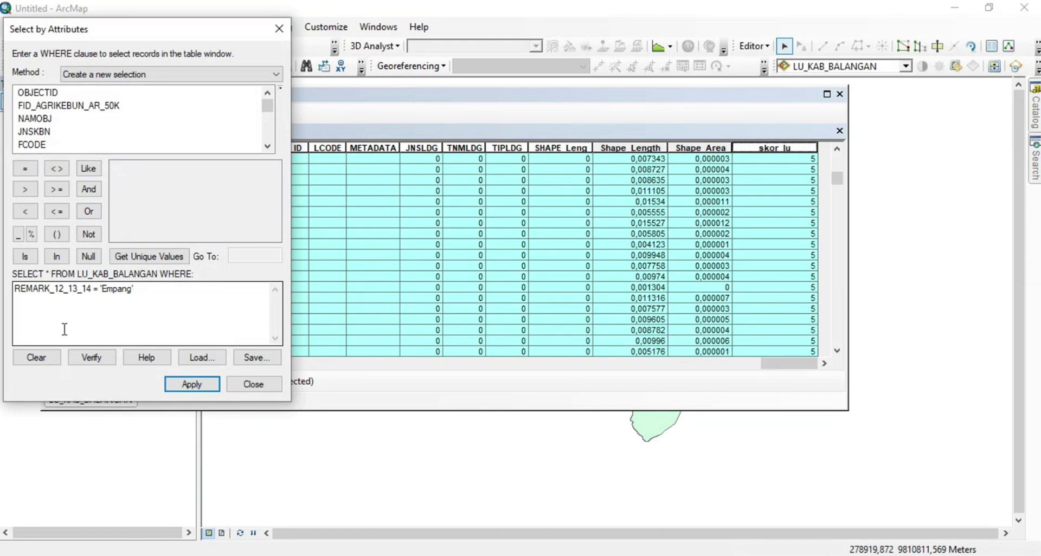
left_click(37, 358)
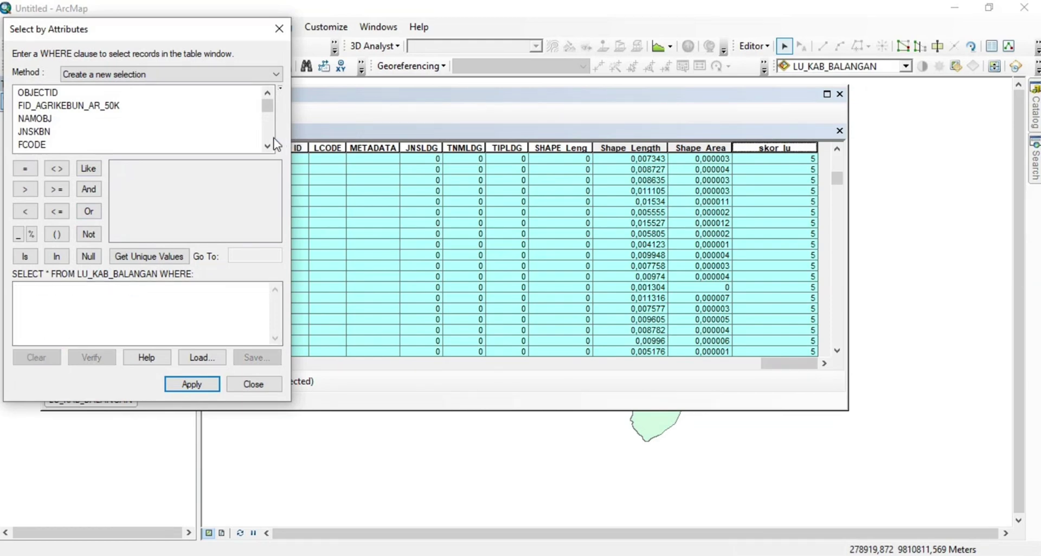
left_click_drag(268, 145, 268, 146)
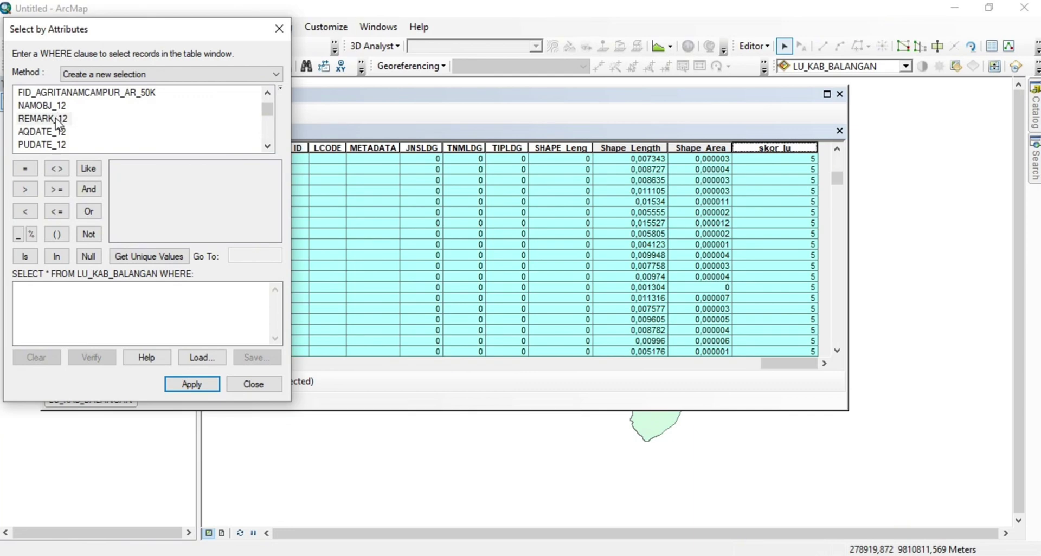
left_click_drag(268, 146, 268, 145)
left_click(268, 145)
left_click(268, 145)
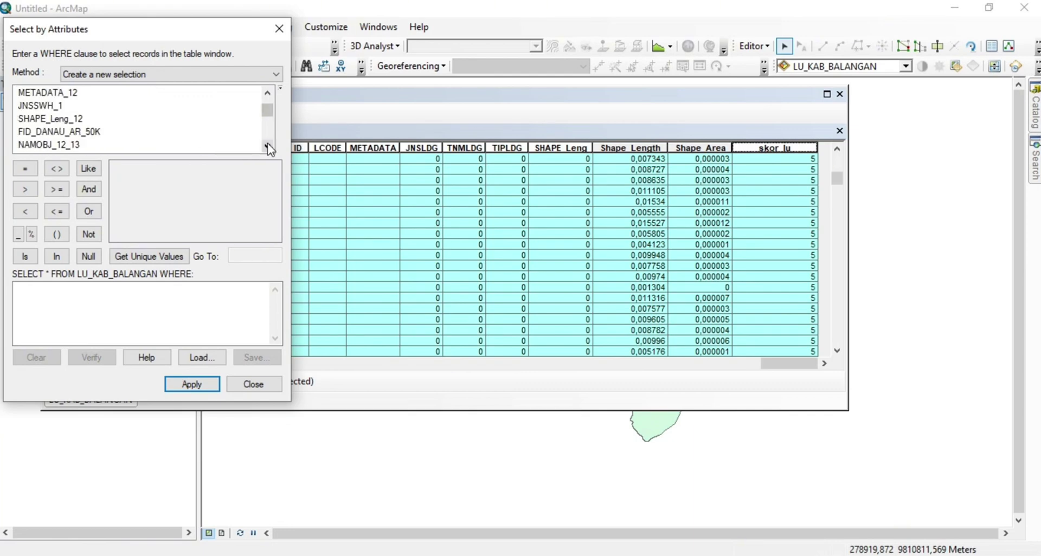
left_click(268, 146)
left_click(268, 145)
left_click(267, 145)
left_click(268, 146)
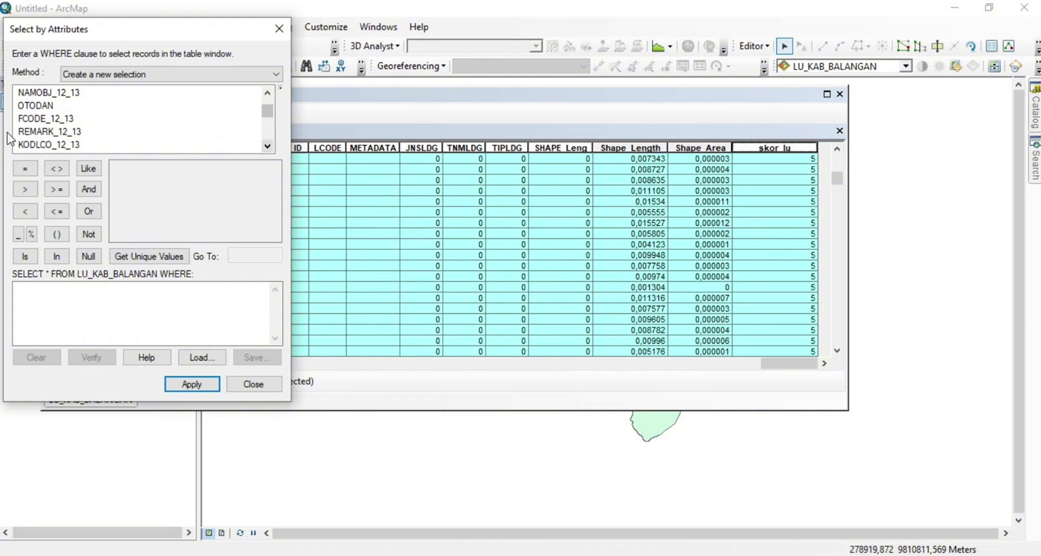
left_click(43, 135)
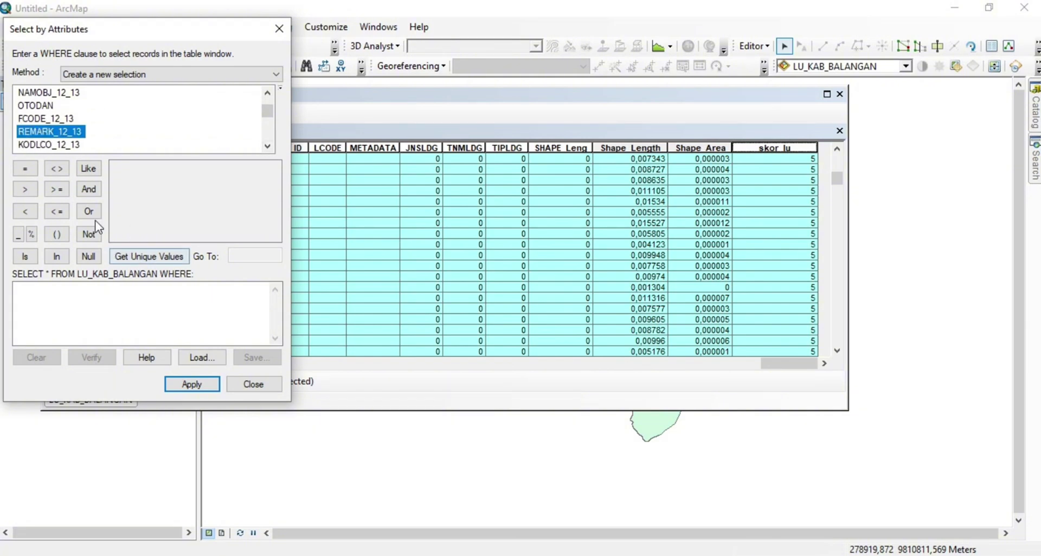
double_click(53, 132)
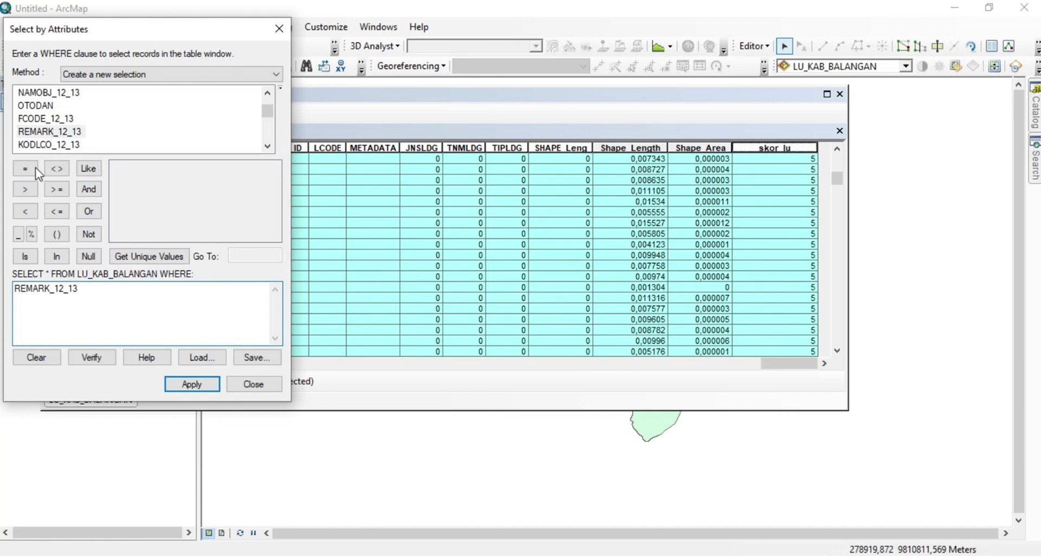
left_click(150, 255)
left_click(138, 181)
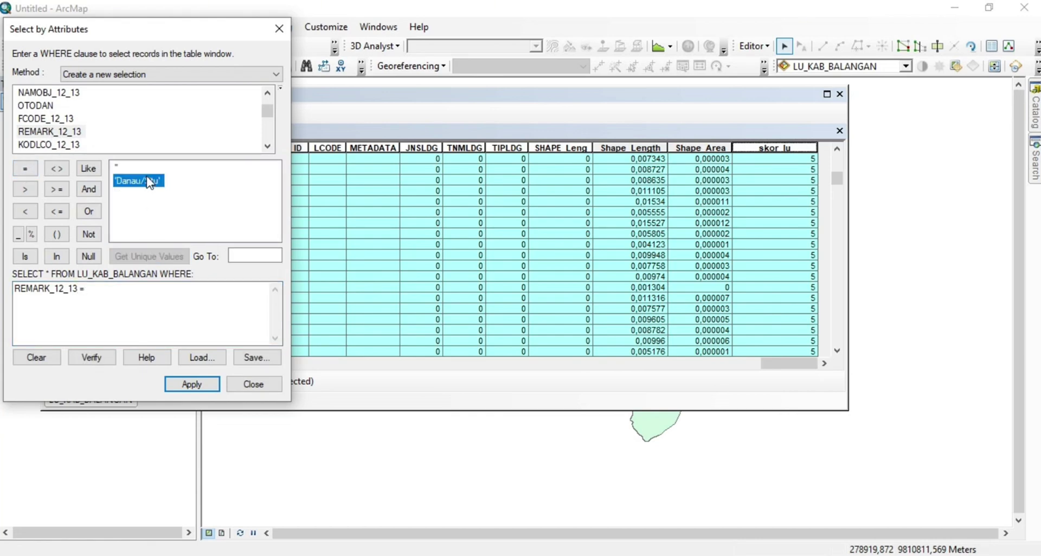
double_click(150, 183)
left_click(192, 384)
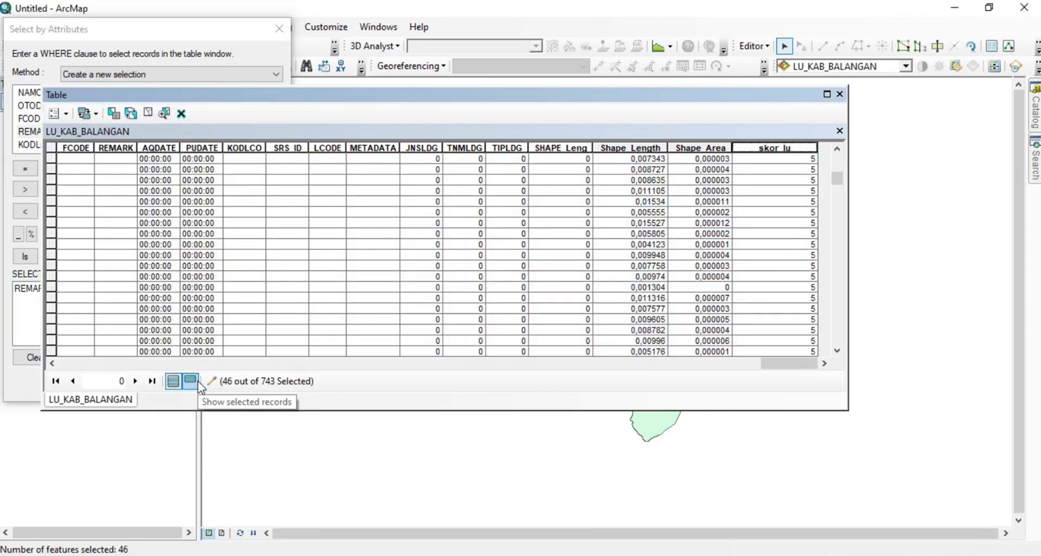
Check the water-body score in the Excel score sheet and calculate skor_lu as 5 for the selected Danau/Situ records.
left_click_drag(841, 199, 851, 350)
key("alt+Tab")
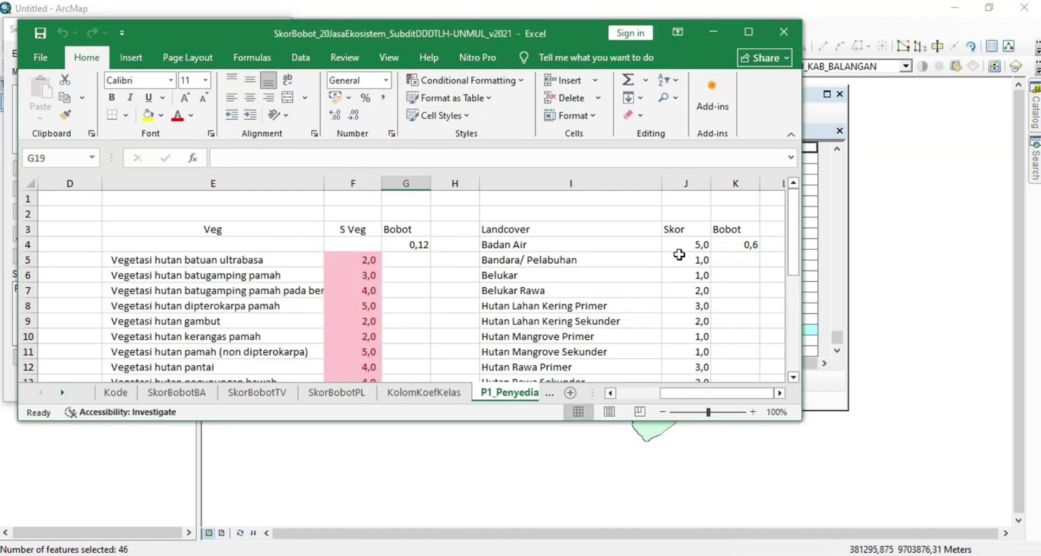
scroll(769, 269, "down", 2)
key("alt+Tab")
right_click(772, 147)
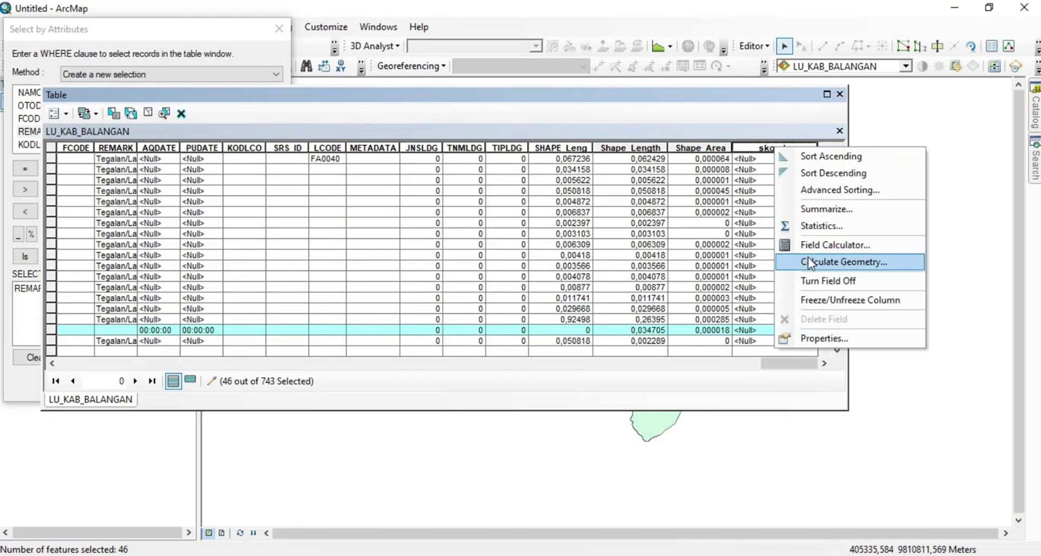
left_click(813, 242)
left_click(602, 470)
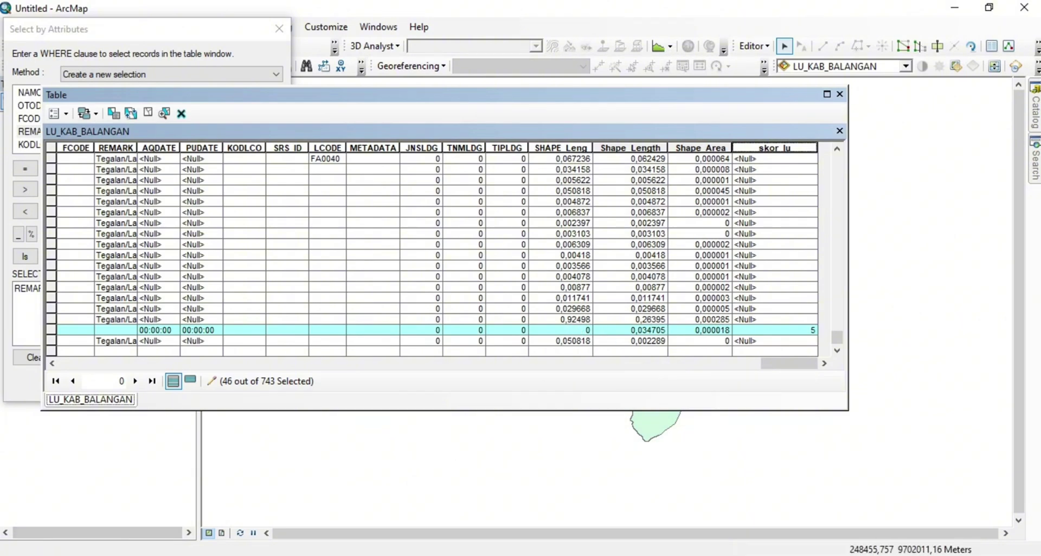
Clear the attribute query for LU_KAB_BALANGAN and list the unique values of the REMARK_12_13_14_15 field.
left_click(279, 29)
left_click(58, 113)
left_click(99, 152)
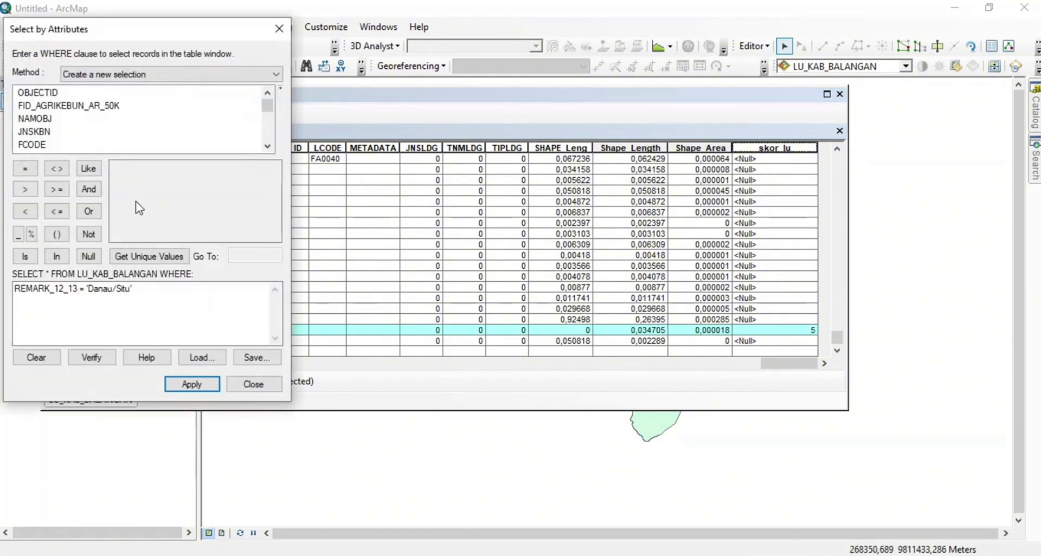
left_click(37, 357)
left_click(267, 145)
left_click(267, 145)
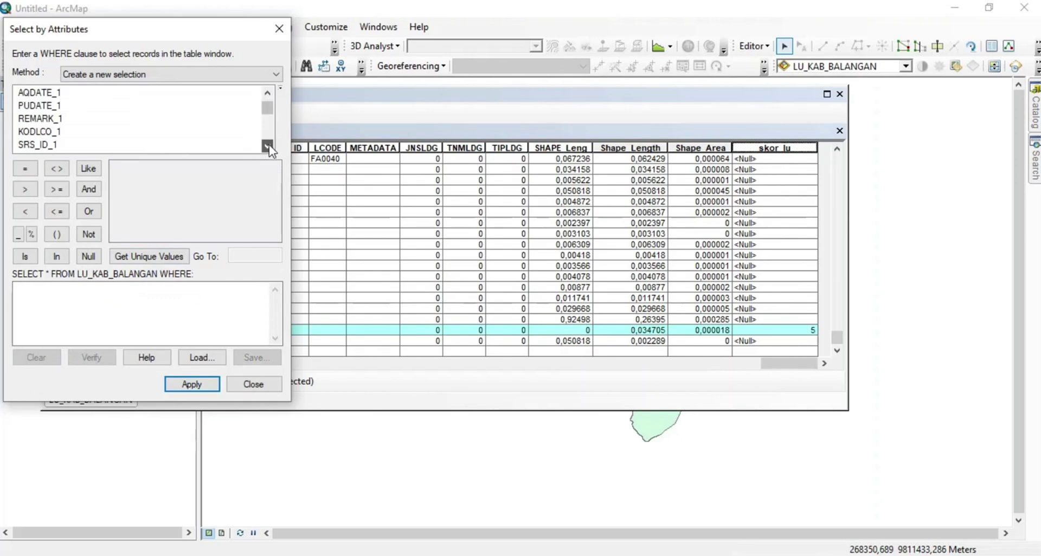
left_click(268, 145)
left_click(267, 145)
left_click(267, 145)
left_click(267, 145)
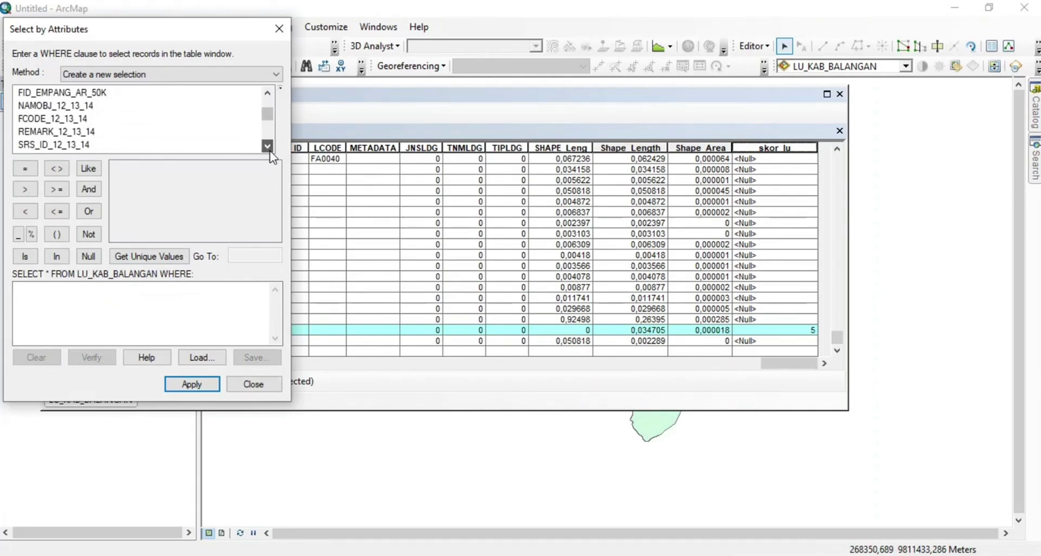
left_click(268, 146)
left_click(268, 145)
left_click(268, 146)
left_click(107, 142)
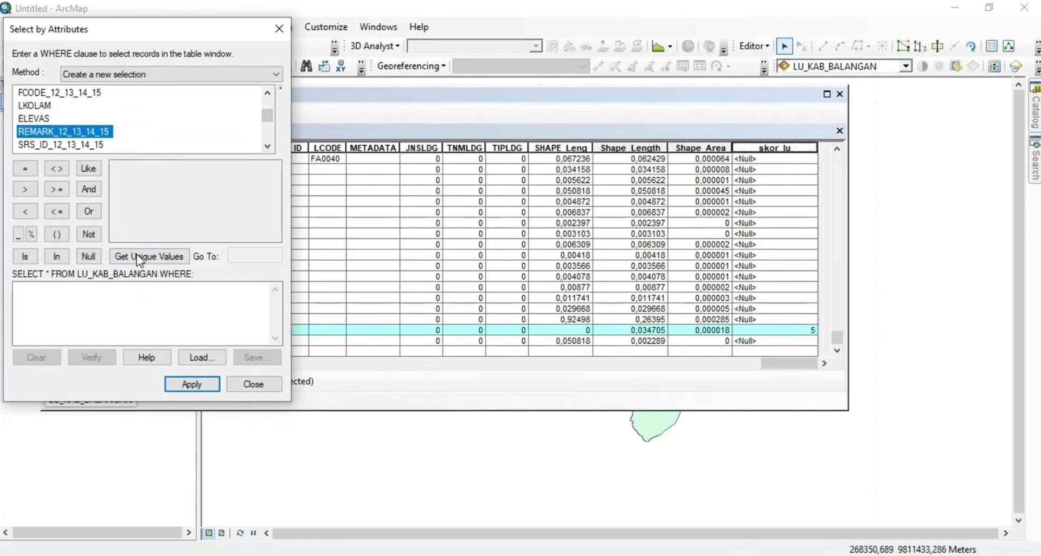
left_click(142, 256)
Build the attribute query REMARK_12_13_14_15_16 = 'Padang Rumput' and select the matching LU_KAB_BALANGAN records.
left_click(267, 146)
left_click(267, 146)
left_click(267, 145)
left_click(267, 146)
left_click(267, 145)
left_click(267, 145)
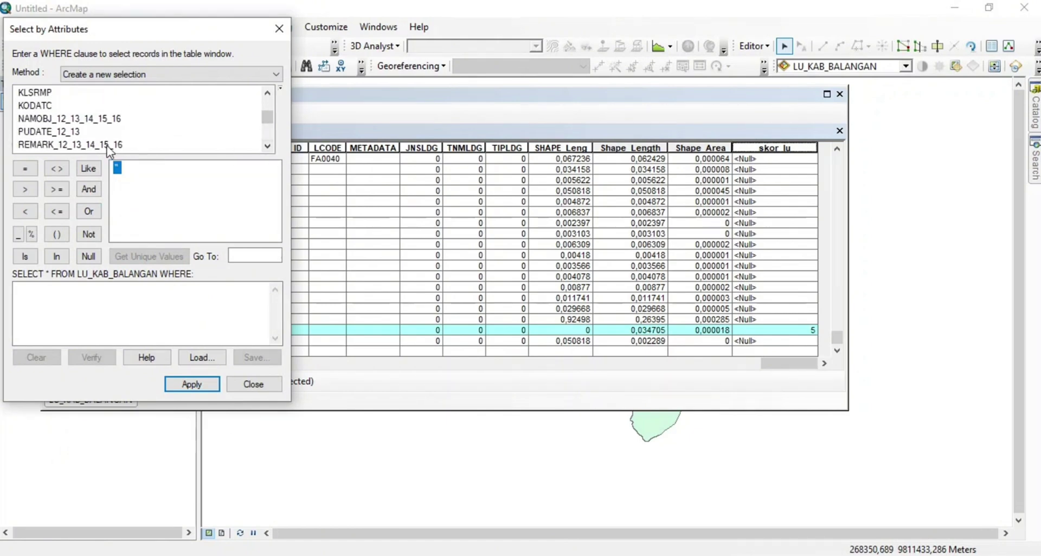
left_click(76, 146)
left_click(149, 256)
double_click(76, 146)
left_click(25, 169)
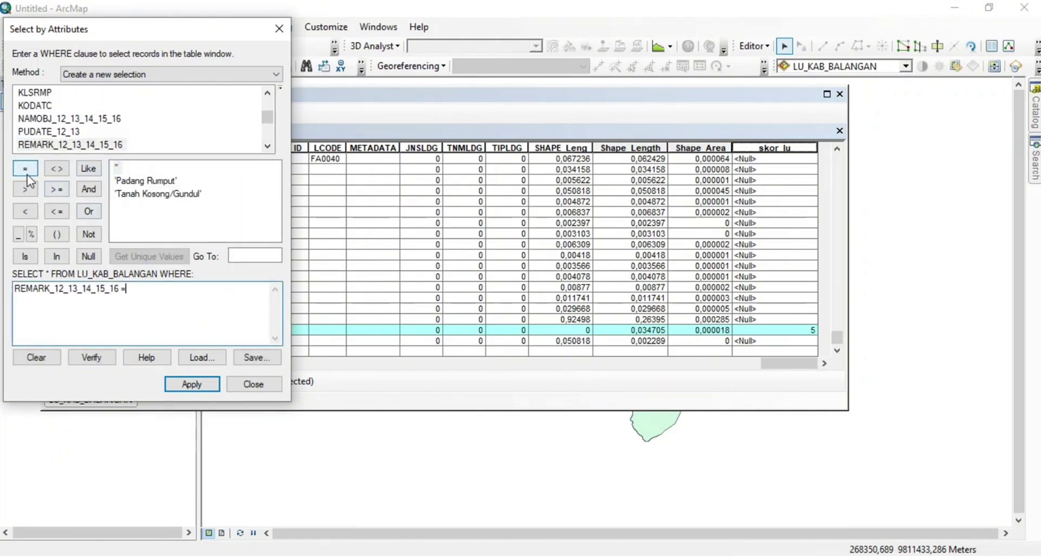
double_click(138, 182)
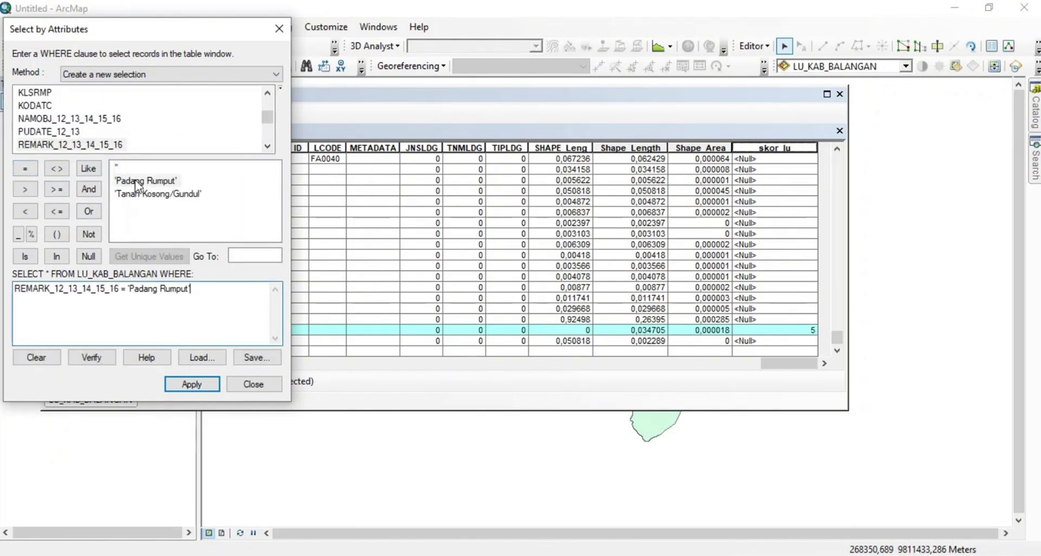
left_click(192, 384)
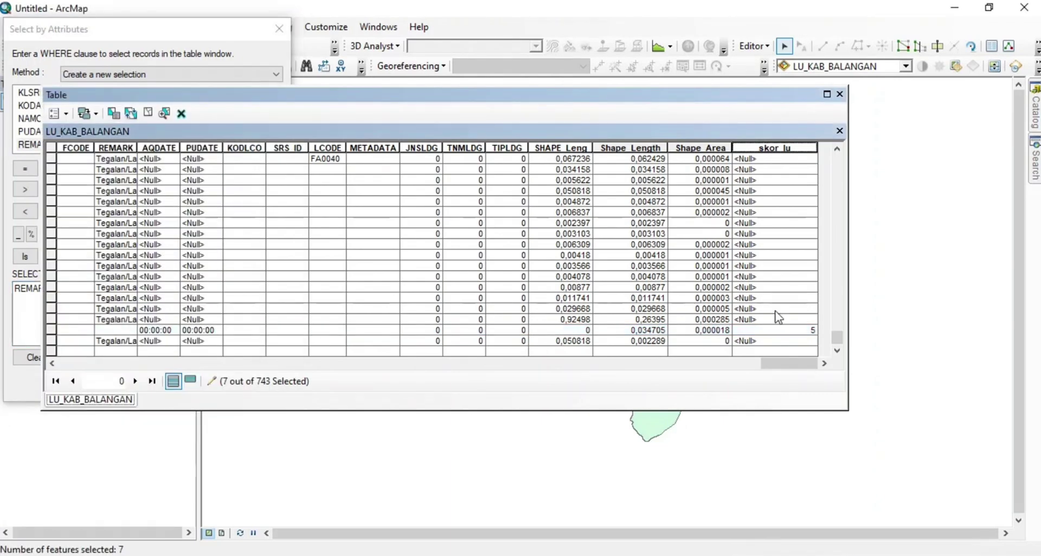
Look up the Savanna/ Padang rumput score in the Excel score sheet and run the skor_lu field calculation on the selected records.
left_click_drag(835, 331, 833, 187)
key("alt+Tab")
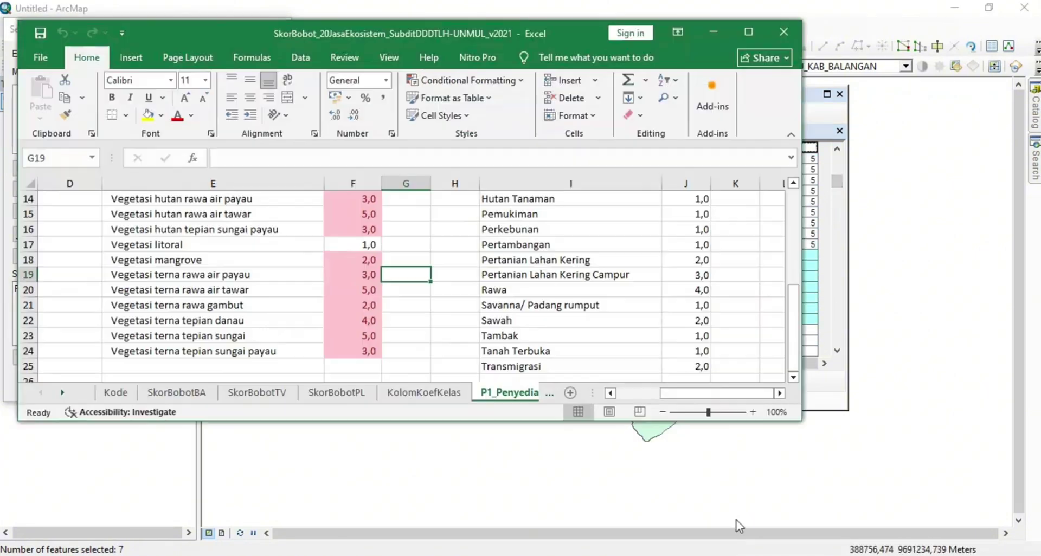
left_click(820, 115)
right_click(769, 148)
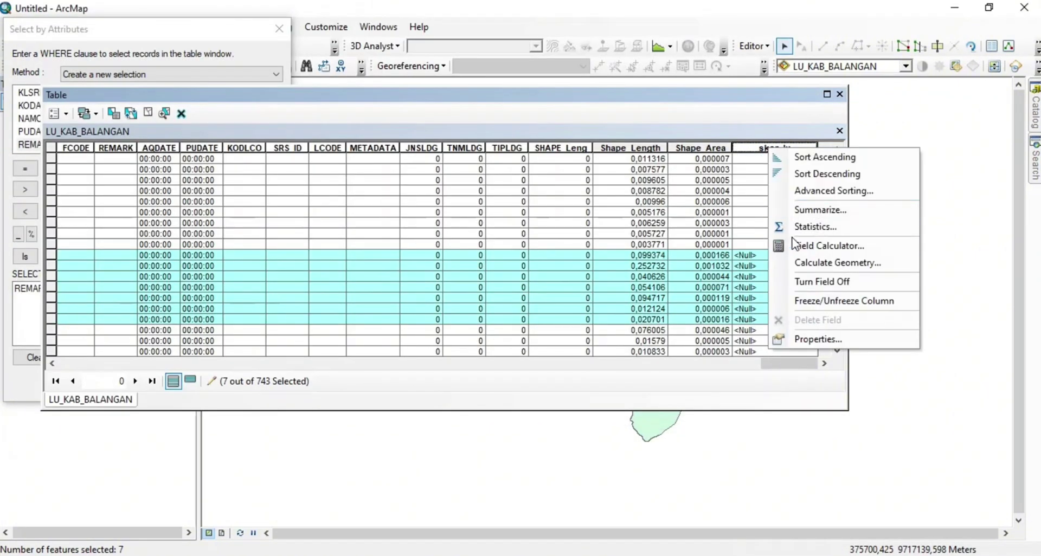
left_click(797, 242)
left_click(606, 470)
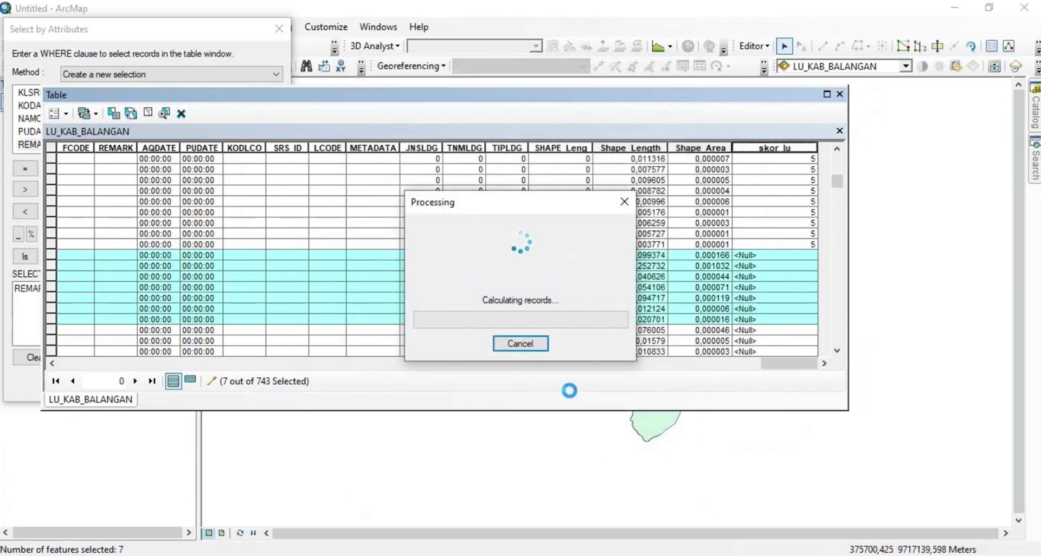
Change the attribute query to REMARK_12_13_14_15_16 = 'Tanah Kosong/Gundul' and select the matching LU_KAB_BALANGAN records.
left_click(129, 56)
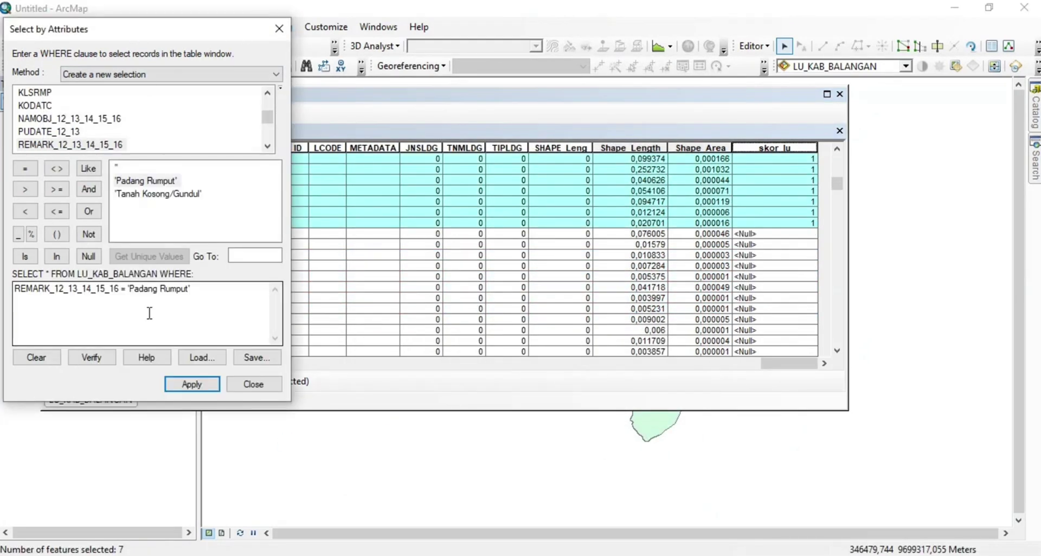
left_click_drag(191, 289, 128, 288)
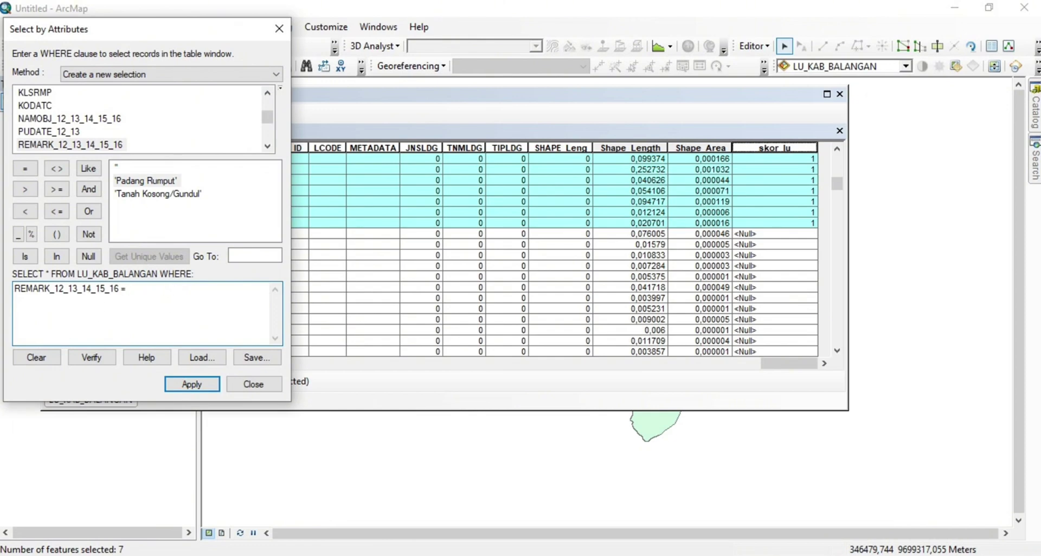
double_click(154, 195)
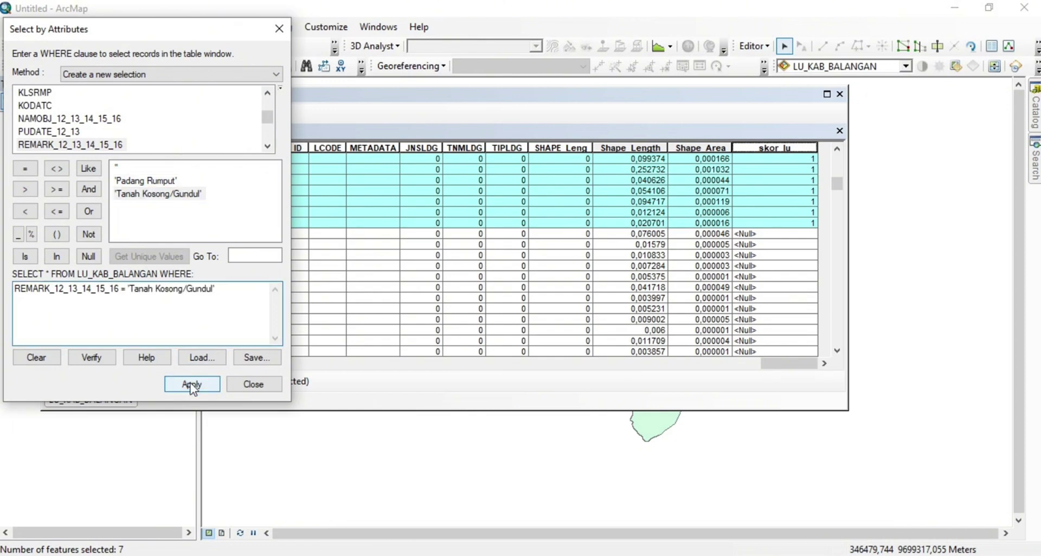
left_click(192, 384)
Look up the Tanah Terbuka score in the Excel score sheet and calculate skor_lu as 1 for the selected Tanah Kosong/Gundul records.
left_click(650, 269)
key("alt+Tab")
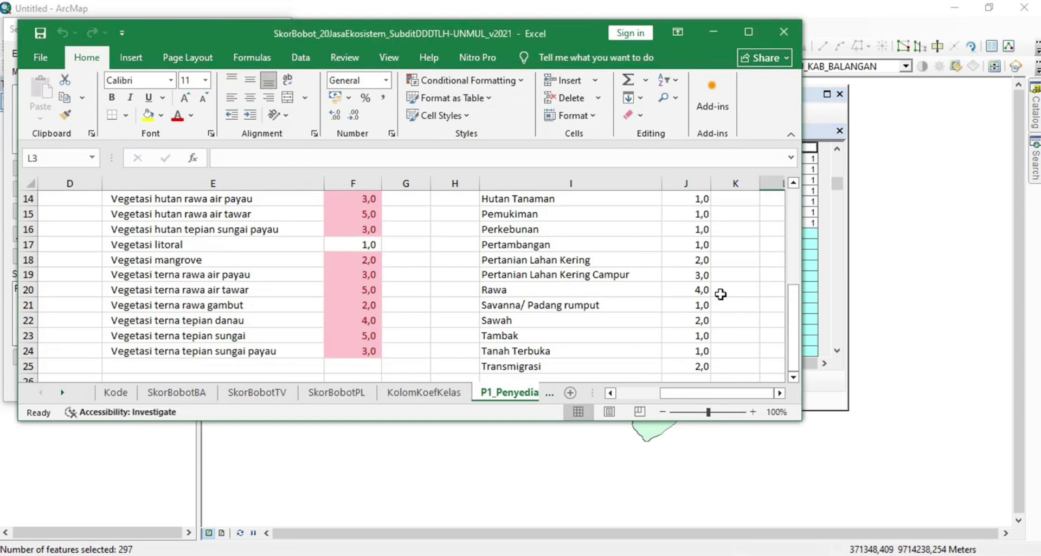
left_click(823, 119)
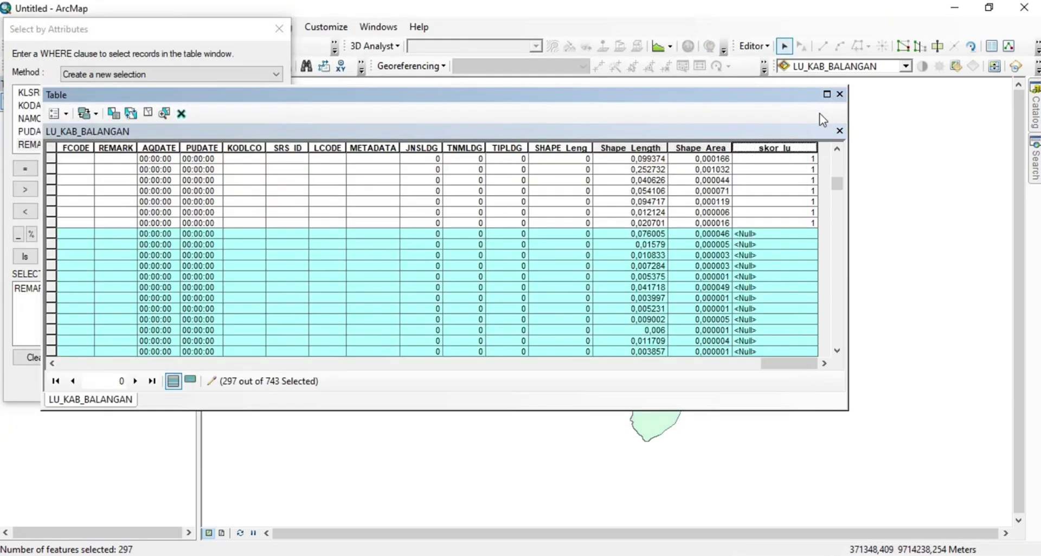
right_click(770, 147)
left_click(821, 245)
left_click(604, 472)
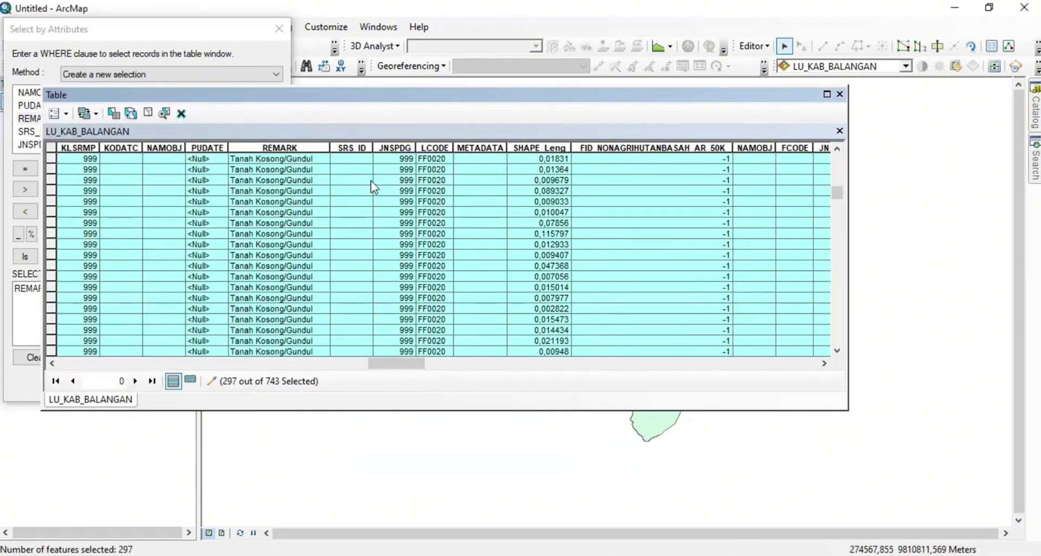
Replace the attribute query with REMARK_12_13_14_15_16_17 = 'Hutan Rawa/Gambut' and select the matching records.
left_click(286, 28)
left_click(36, 357)
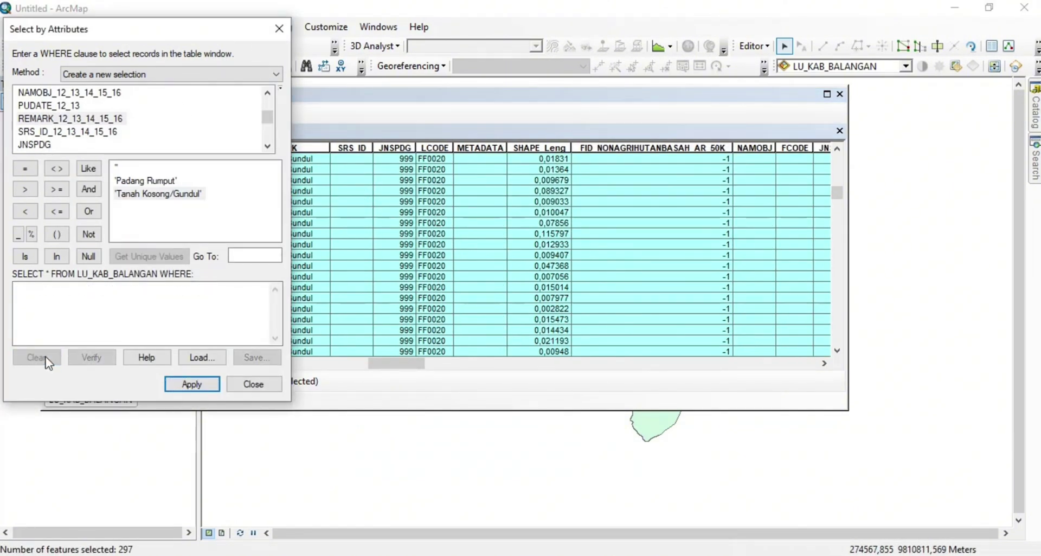
left_click(267, 146)
left_click(267, 145)
left_click(267, 145)
double_click(109, 132)
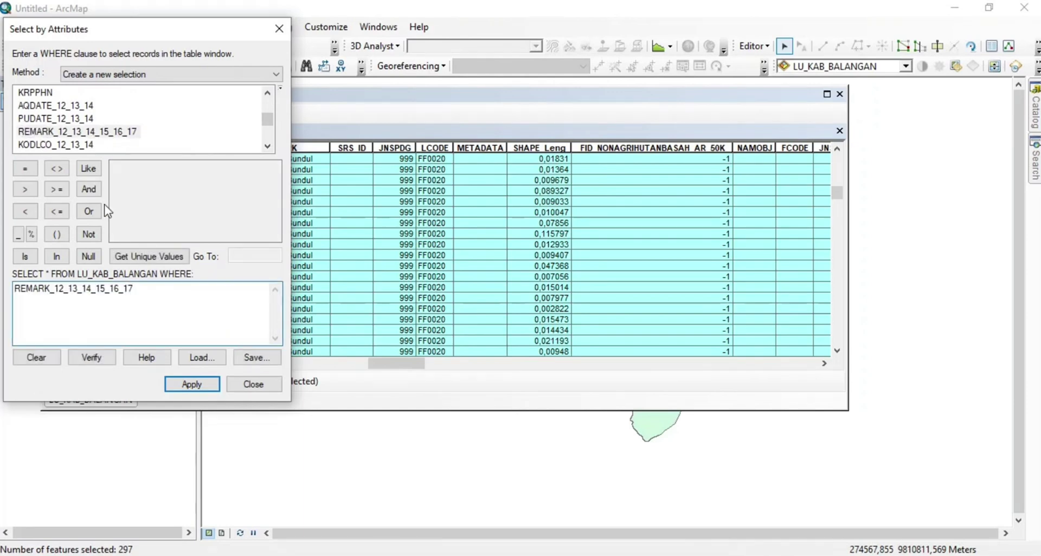
left_click(148, 256)
double_click(162, 181)
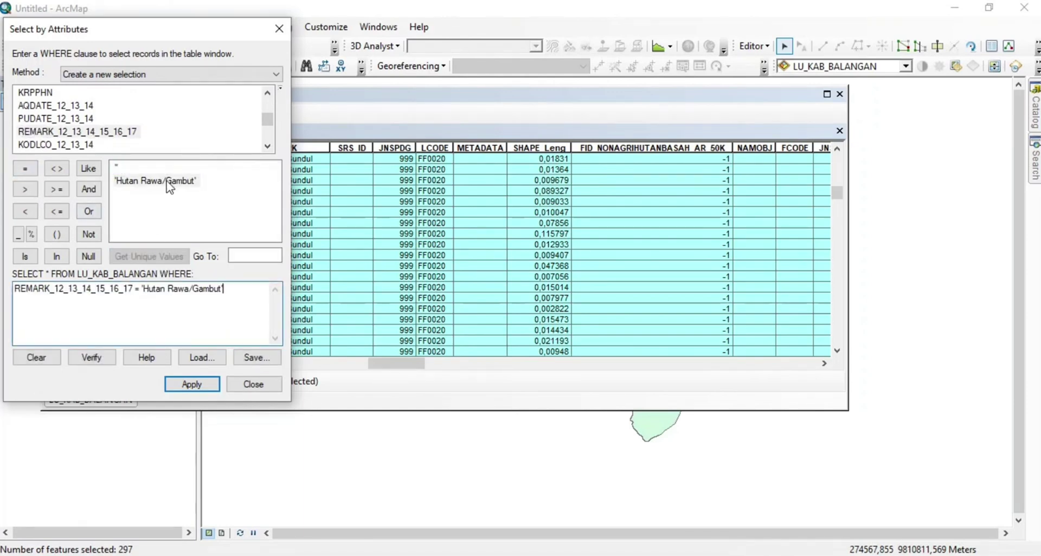
left_click(192, 385)
Check the swamp forest score in the Excel score sheet and calculate skor_lu as 3 for the selected Hutan Rawa/Gambut records.
left_click_drag(837, 192, 844, 258)
left_click_drag(412, 365, 827, 327)
key("alt+Tab")
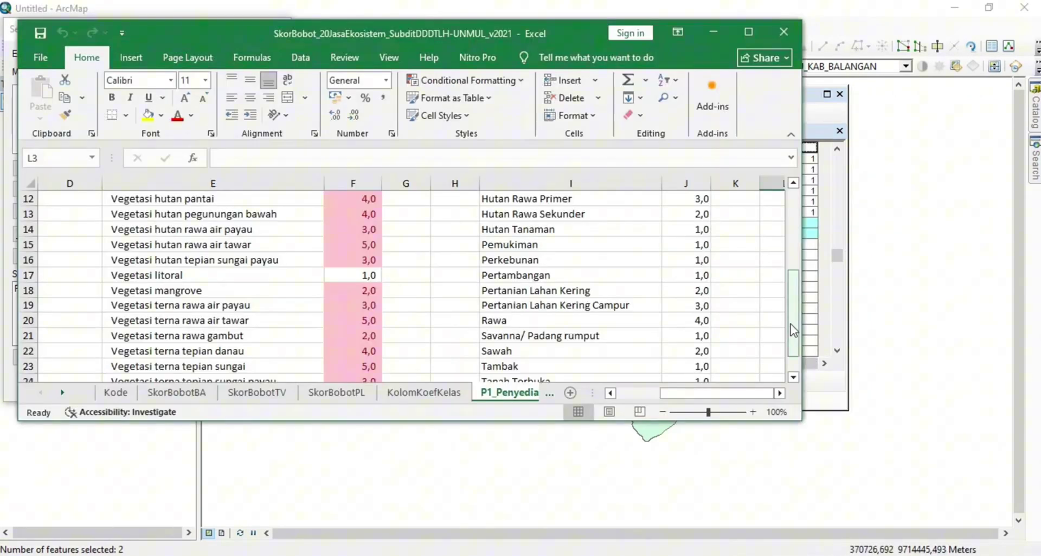
scroll(793, 330, "up", 1)
key("alt+Tab")
left_click(768, 148)
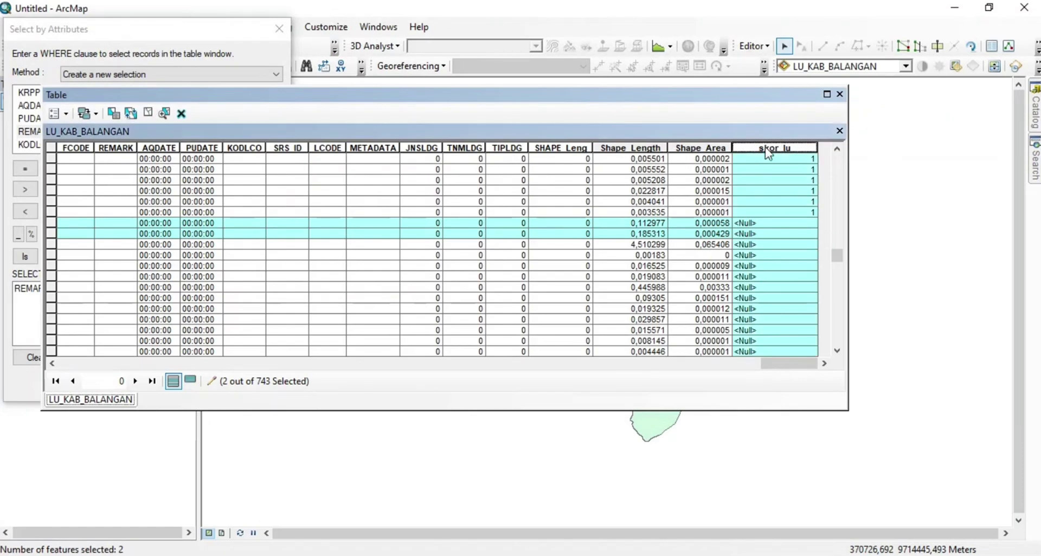
right_click(769, 154)
left_click(800, 241)
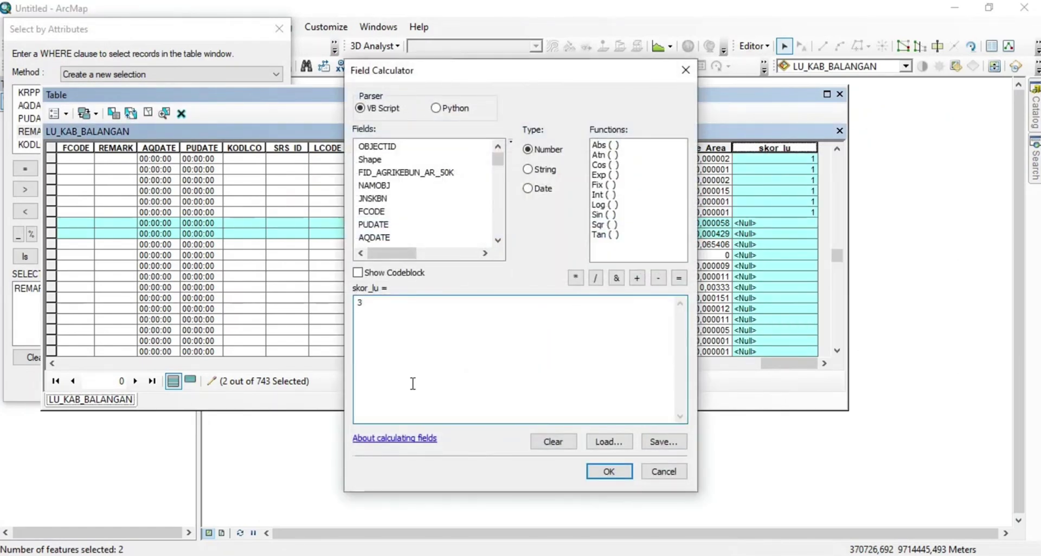
left_click(609, 471)
Replace the 'Hutan Rimba' query with REMARK_12_13_14_15_16_17_18_19 = 'Semak Belukar' and select the matching records.
left_click(175, 38)
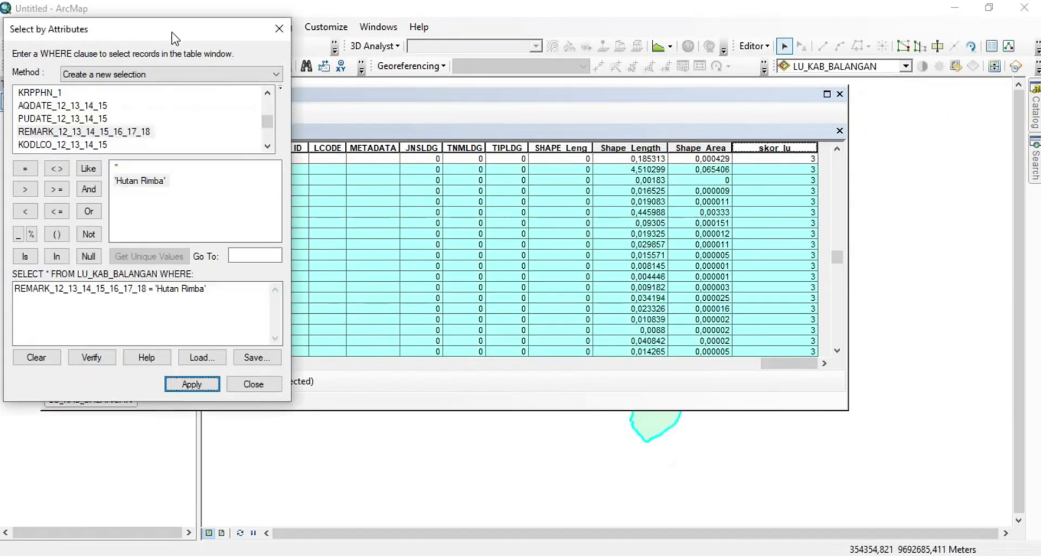
left_click(36, 357)
scroll(267, 145, "down", 2)
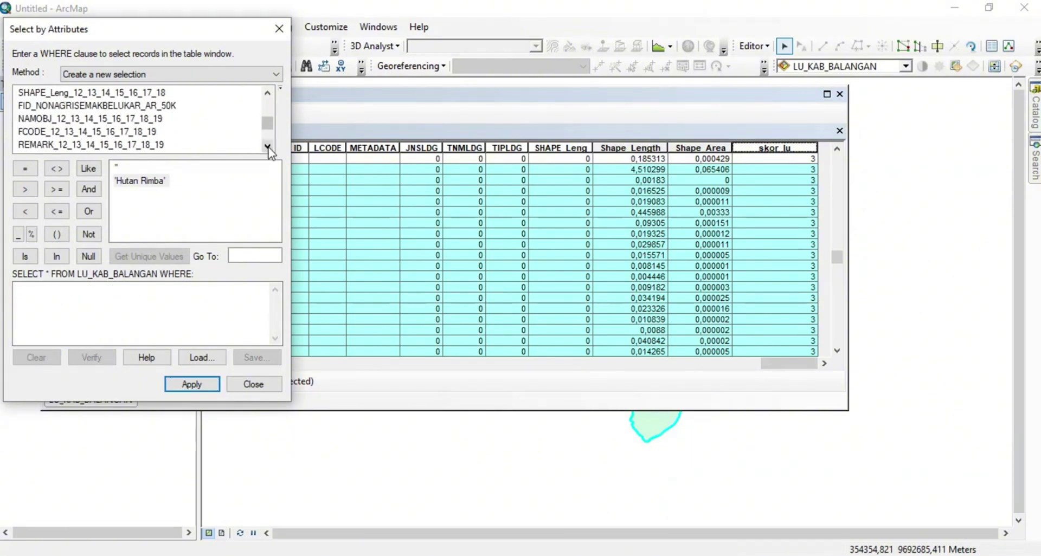
left_click(154, 144)
double_click(154, 144)
left_click(25, 168)
left_click(149, 257)
double_click(143, 181)
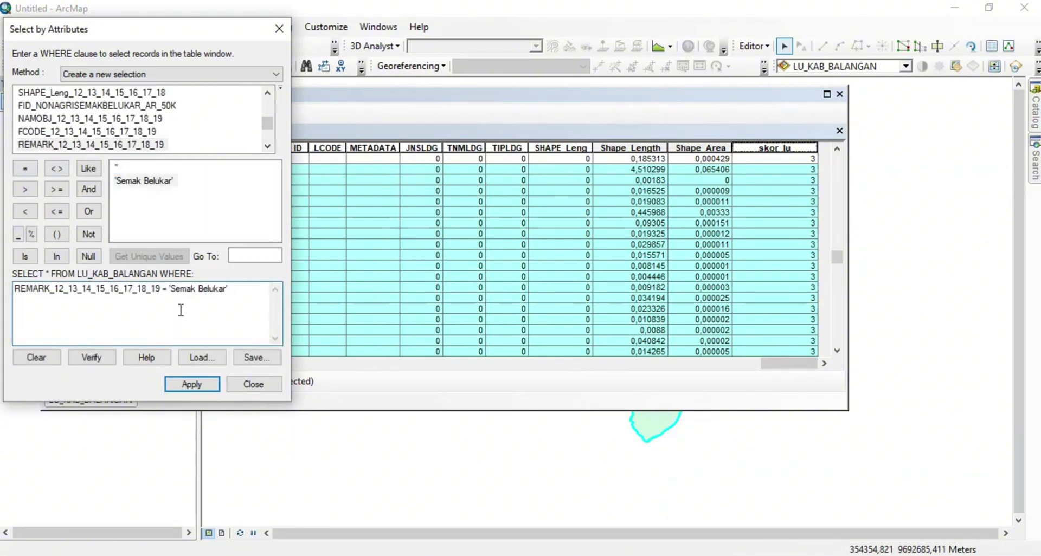
left_click(192, 384)
Check the Belukar score in the Excel score sheet and calculate skor_lu as 1 for the selected Semak Belukar records.
left_click_drag(837, 257, 795, 255)
key("alt+Tab")
key("alt+Tab")
right_click(781, 147)
left_click(813, 247)
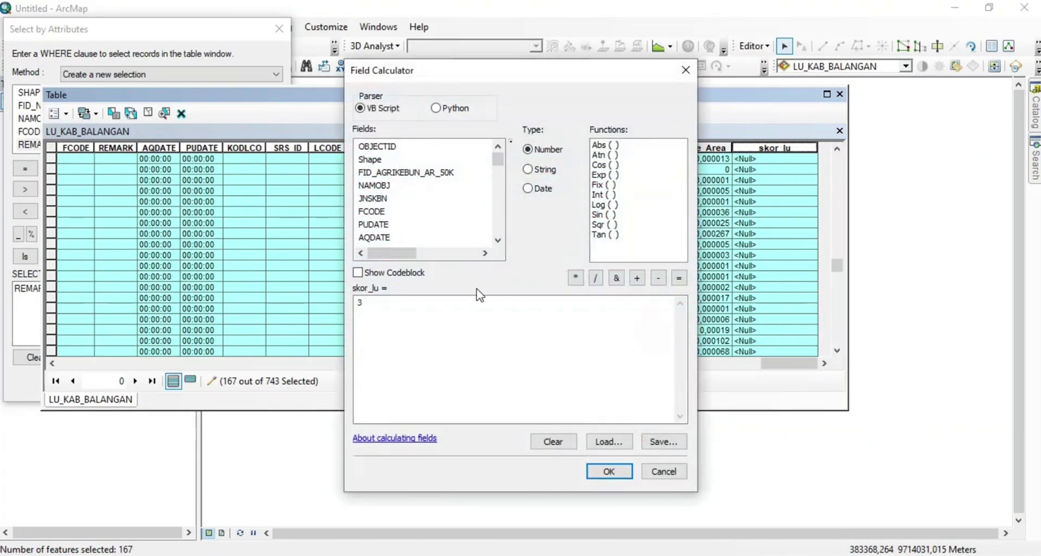
double_click(395, 302)
type("1")
left_click(607, 471)
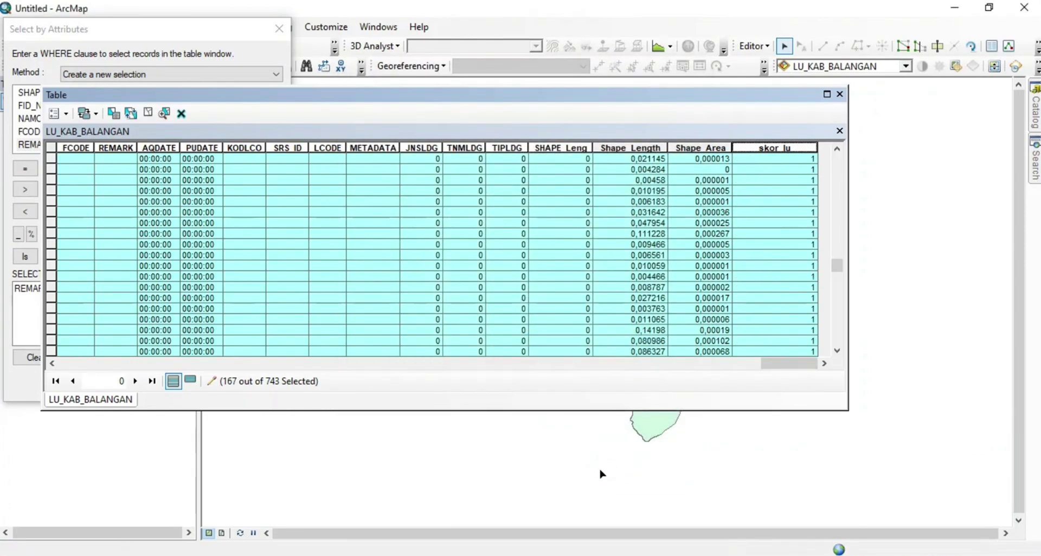
Replace the attribute query with REMARK_12_13_14_15_16_17_18_19_20 = 'Rawa' and select the matching records.
left_click(205, 30)
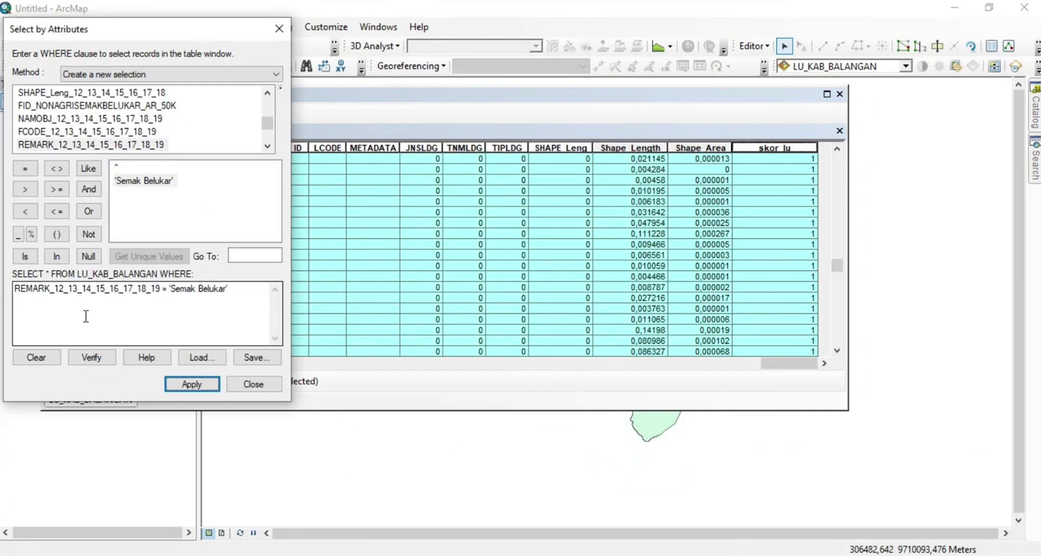
left_click(36, 357)
left_click(267, 146)
left_click(266, 145)
left_click(266, 145)
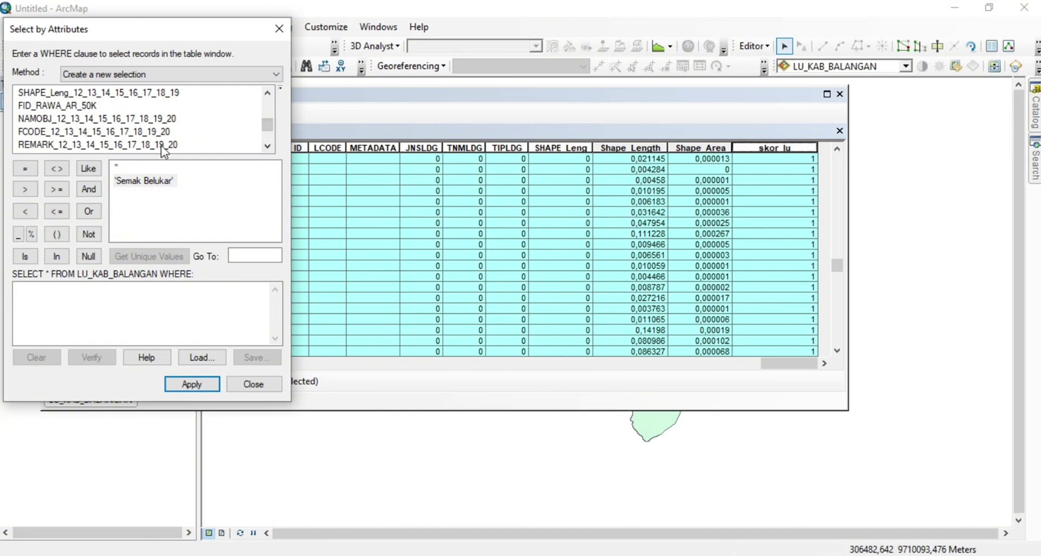
double_click(161, 145)
left_click(25, 169)
left_click(149, 256)
double_click(126, 181)
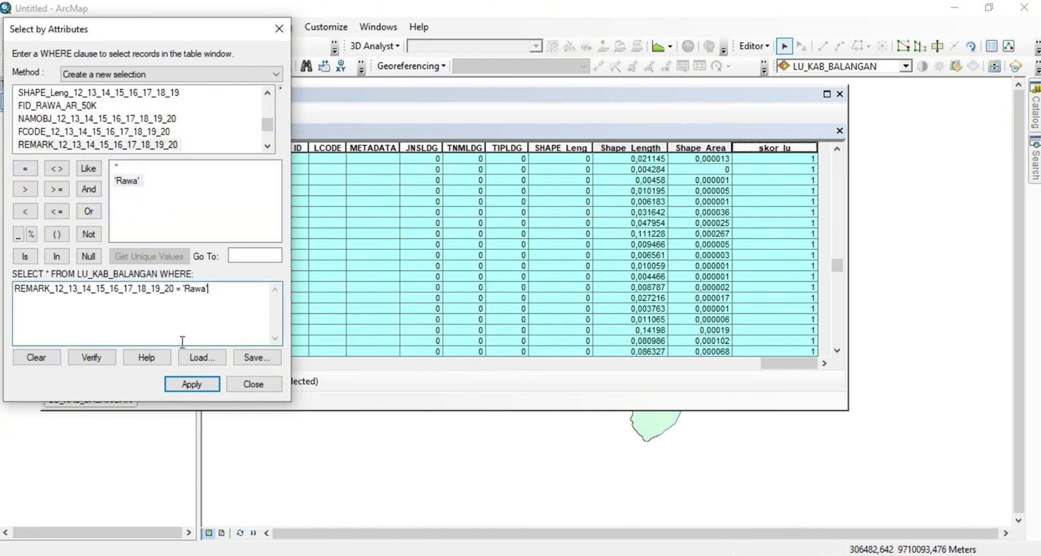
left_click(192, 384)
Look up the Rawa score in the Excel score sheet and calculate skor_lu as 4 for the selected Rawa records.
left_click_drag(837, 265, 843, 306)
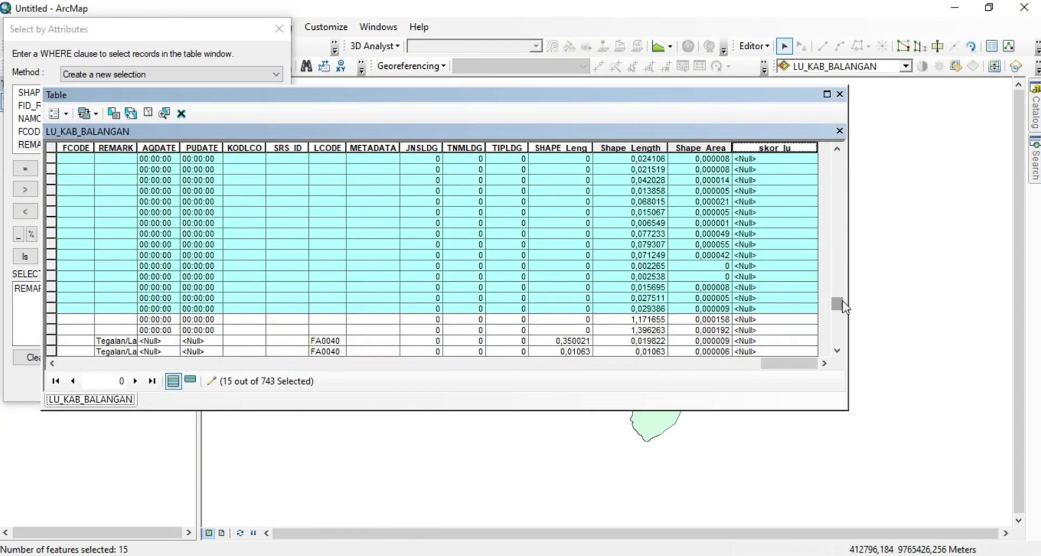
key("alt+Tab")
scroll(741, 313, "down", 3)
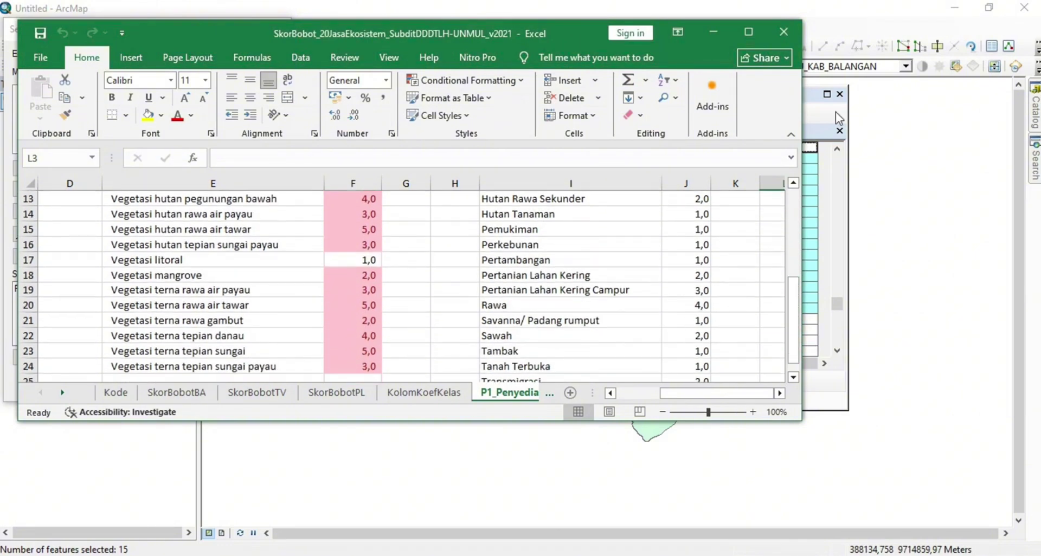
left_click(835, 111)
right_click(776, 148)
left_click(860, 242)
type("4")
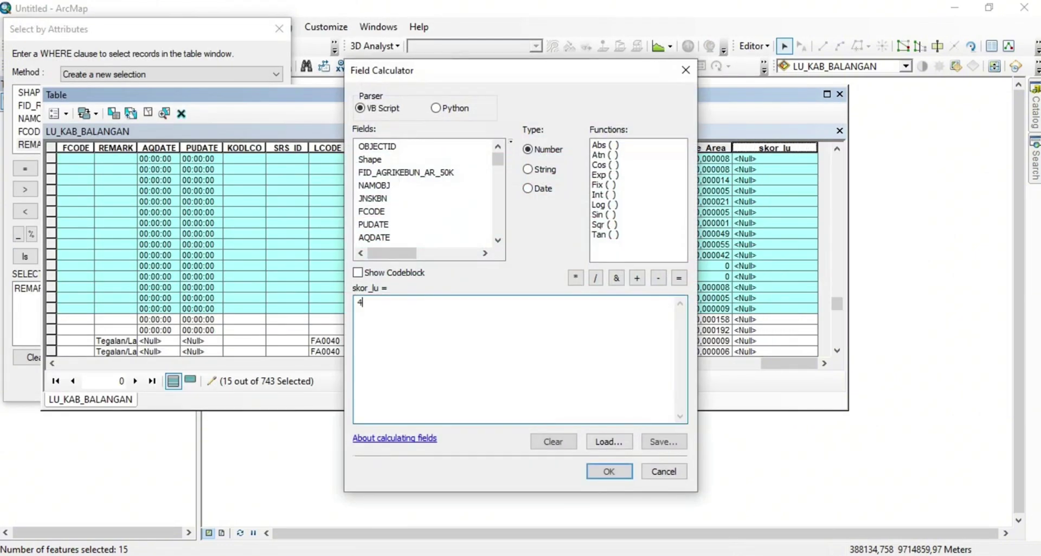
left_click(609, 471)
Replace the attribute query with REMARK_12_13_14_15_16_17_18_19_20_21 = 'Sungai' and select the matching records.
left_click(258, 69)
left_click(33, 359)
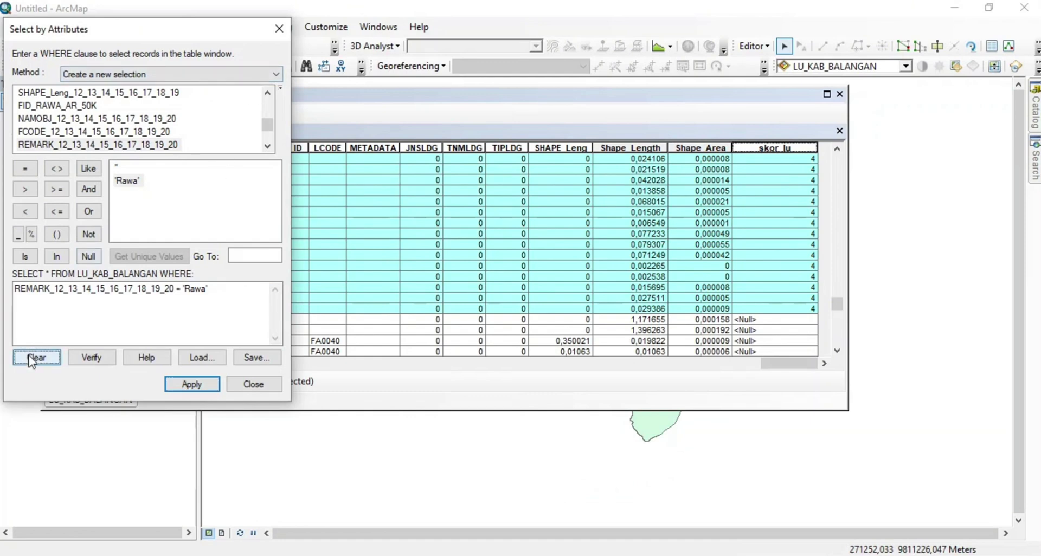
scroll(268, 145, "down", 3)
double_click(103, 145)
left_click(25, 169)
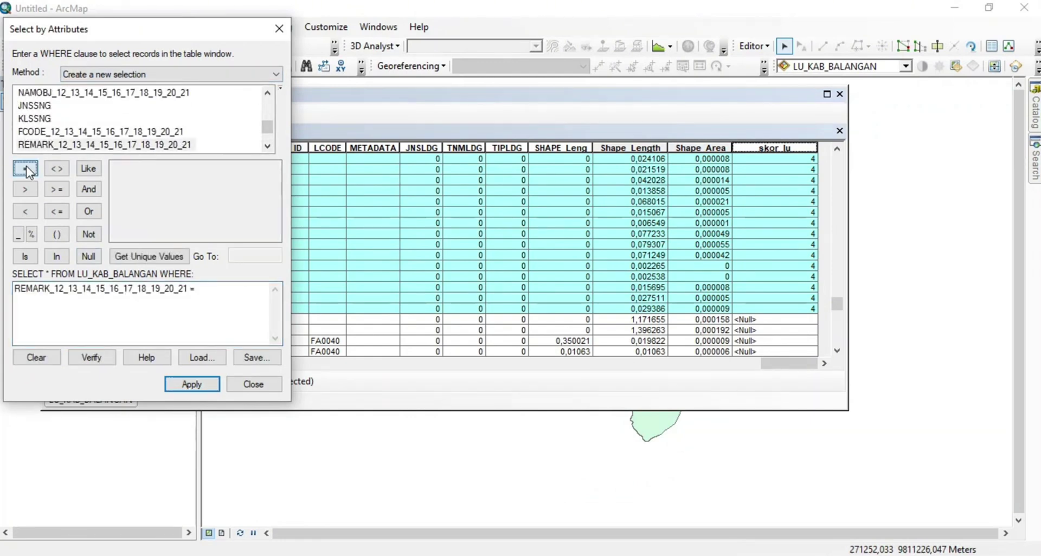
left_click(149, 256)
double_click(126, 170)
left_click(191, 384)
Look up the Badan Air score in the Excel score sheet and calculate skor_lu as 5 for the selected Sungai records.
left_click(519, 394)
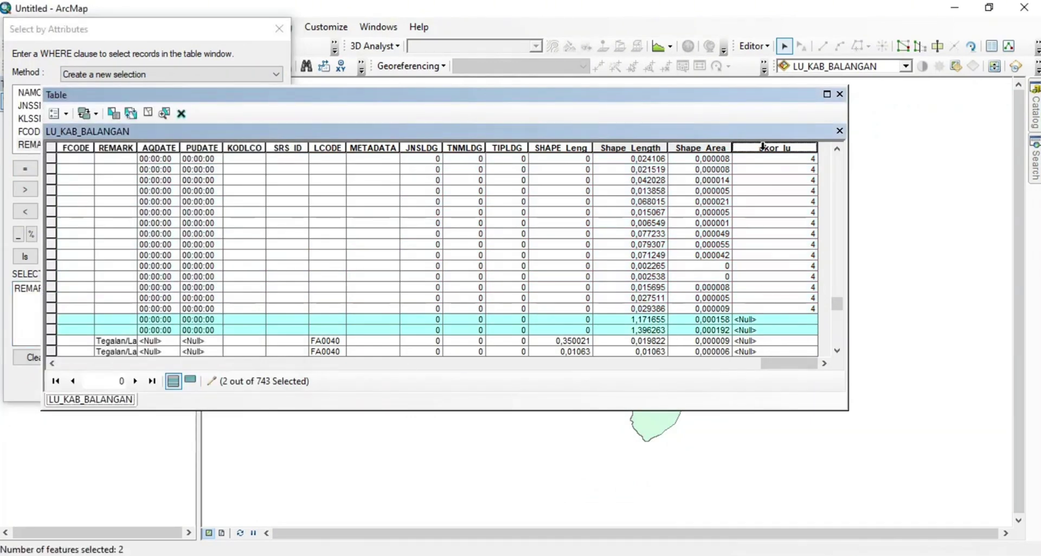
key("alt+Tab")
scroll(652, 291, "up", 4)
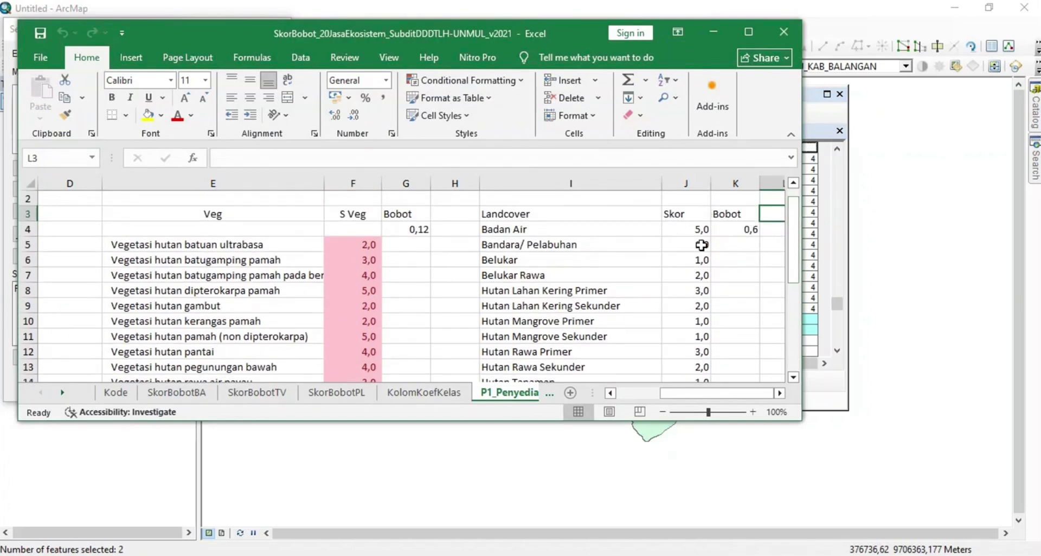
left_click(823, 117)
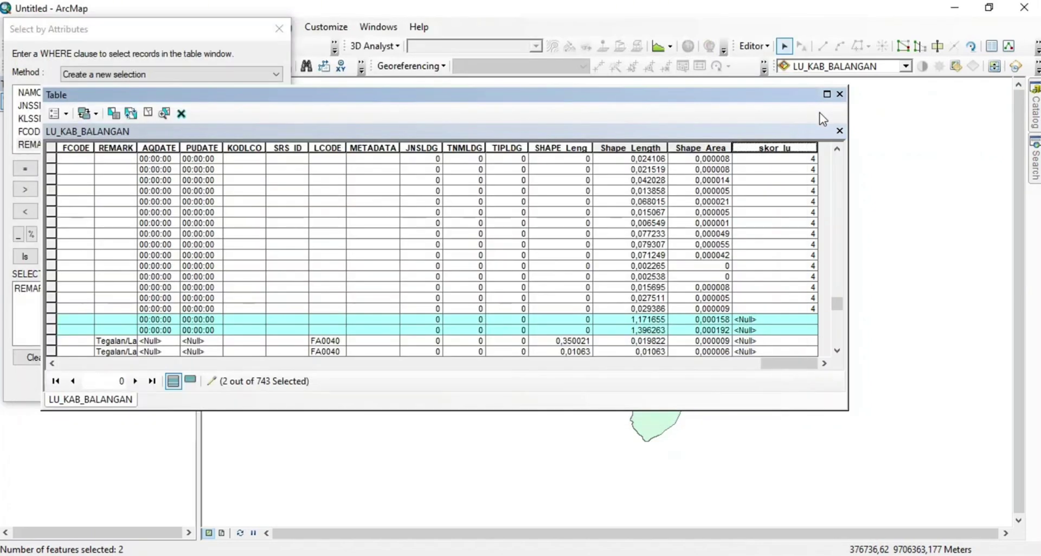
right_click(777, 148)
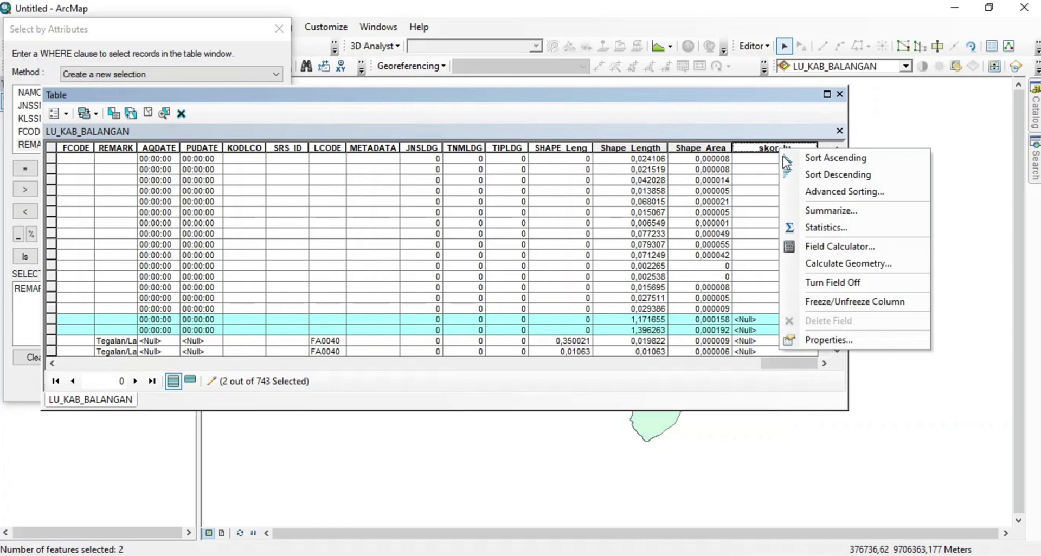
left_click(808, 247)
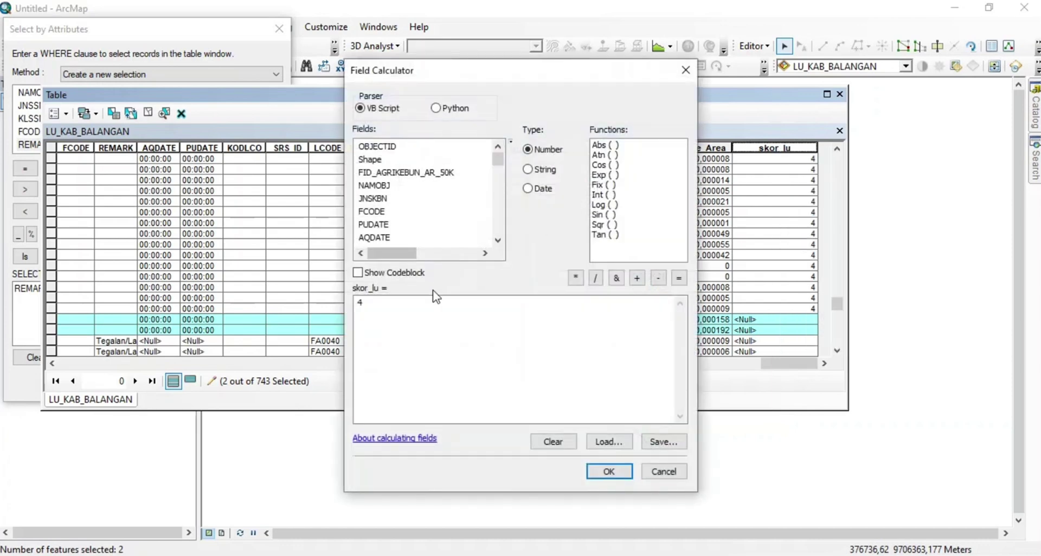
left_click(396, 304)
key("BackSpace")
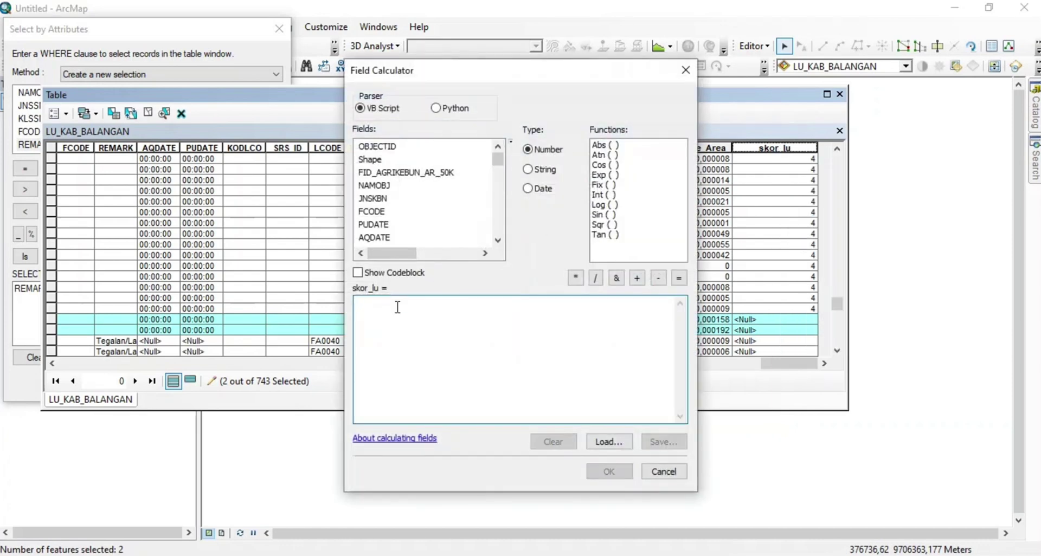
type("5")
left_click(608, 471)
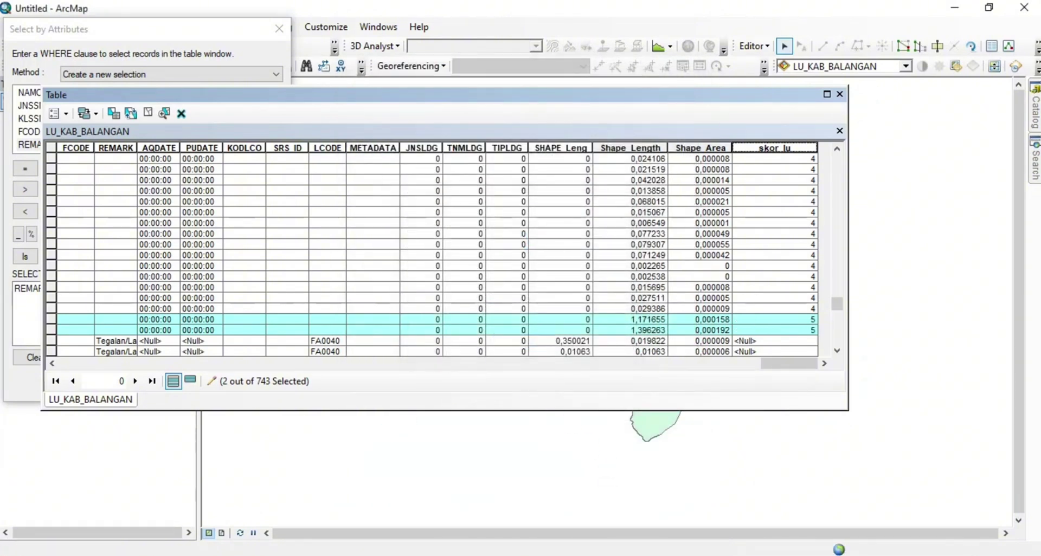
Replace the attribute query with REMARK_12_13_14_15_16_17_18_19_20_21_22_23_24 = 'Tegalan/Ladang' and select the matching records.
left_click(246, 28)
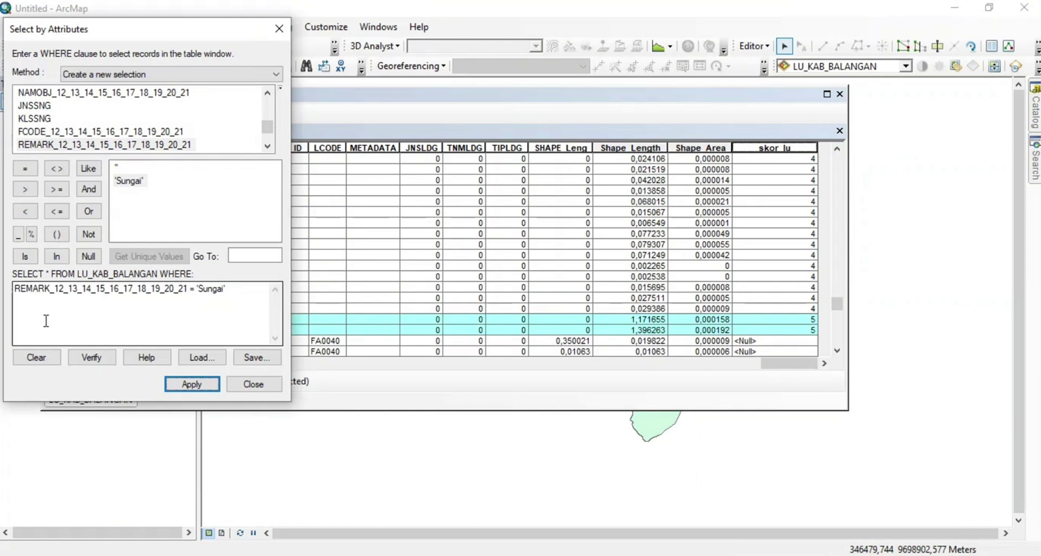
left_click(36, 358)
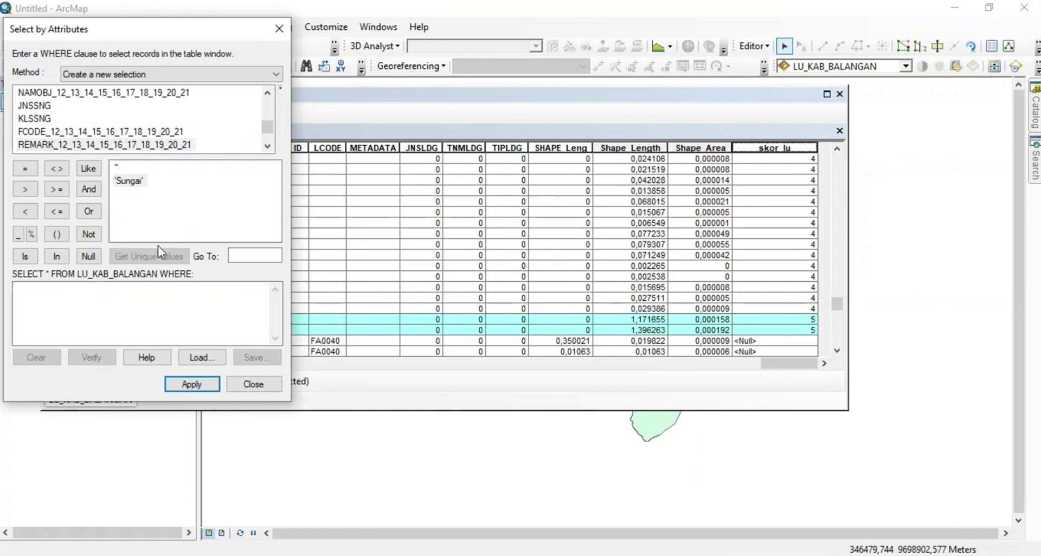
left_click(268, 146)
left_click(267, 146)
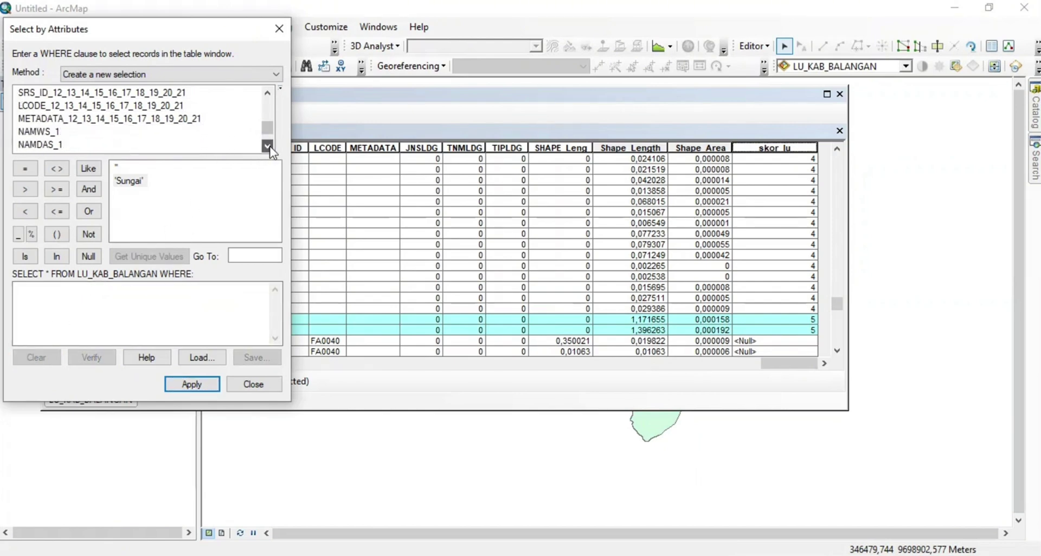
left_click(268, 145)
left_click(267, 146)
left_click(268, 146)
left_click(267, 146)
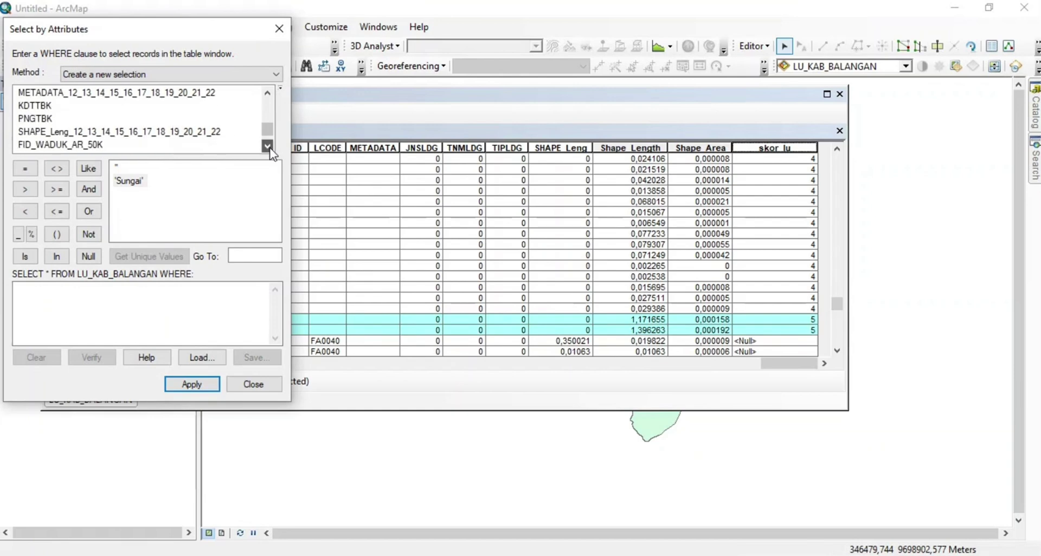
left_click(267, 146)
left_click(267, 146)
left_click(267, 146)
left_click(267, 146)
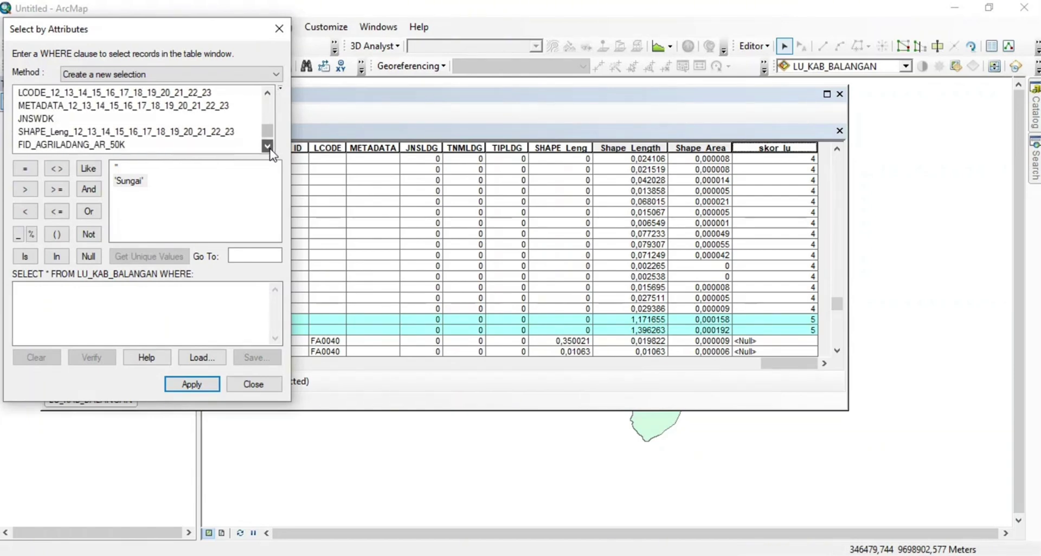
left_click(267, 145)
left_click(268, 146)
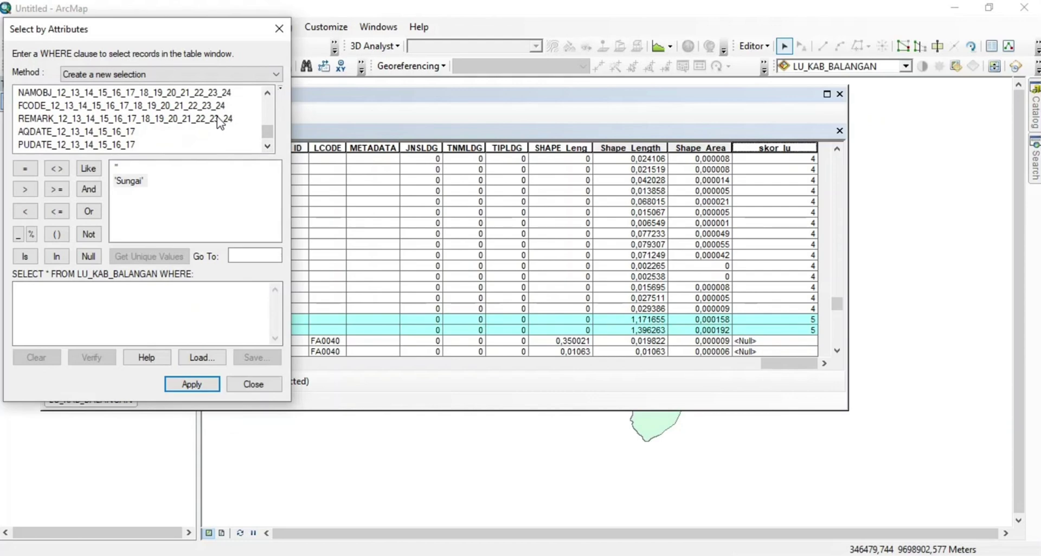
double_click(219, 119)
left_click(27, 173)
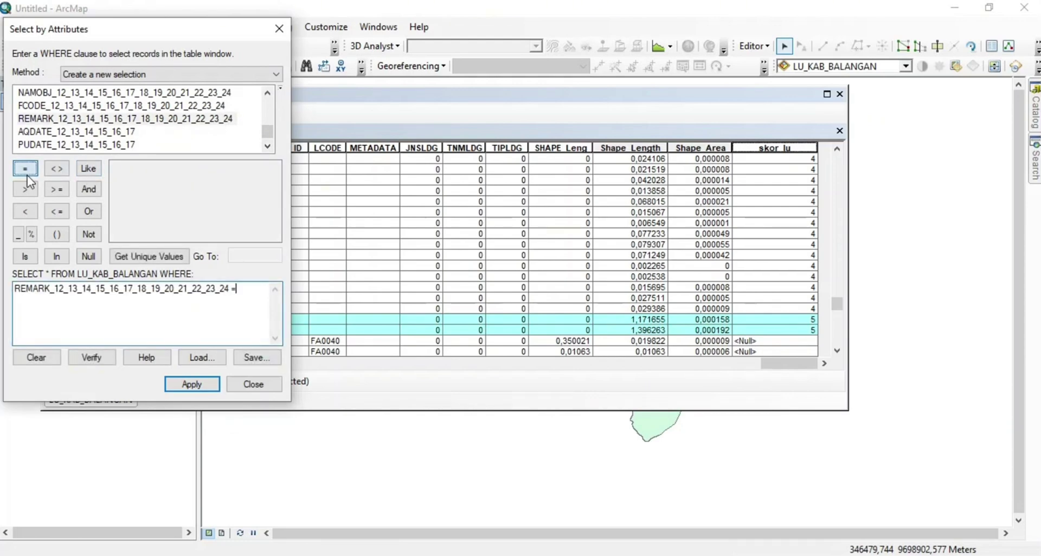
left_click(155, 256)
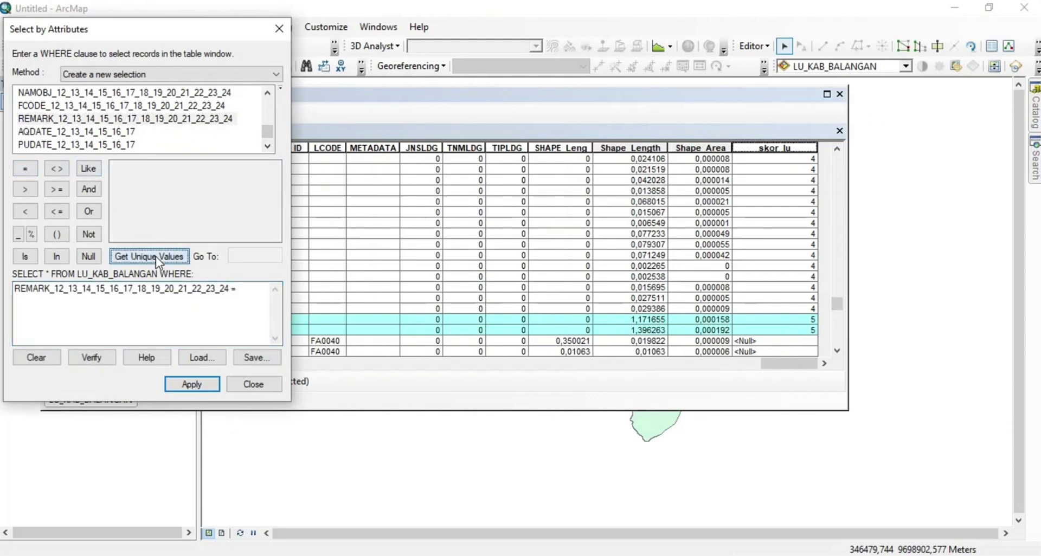
left_click(148, 182)
double_click(148, 182)
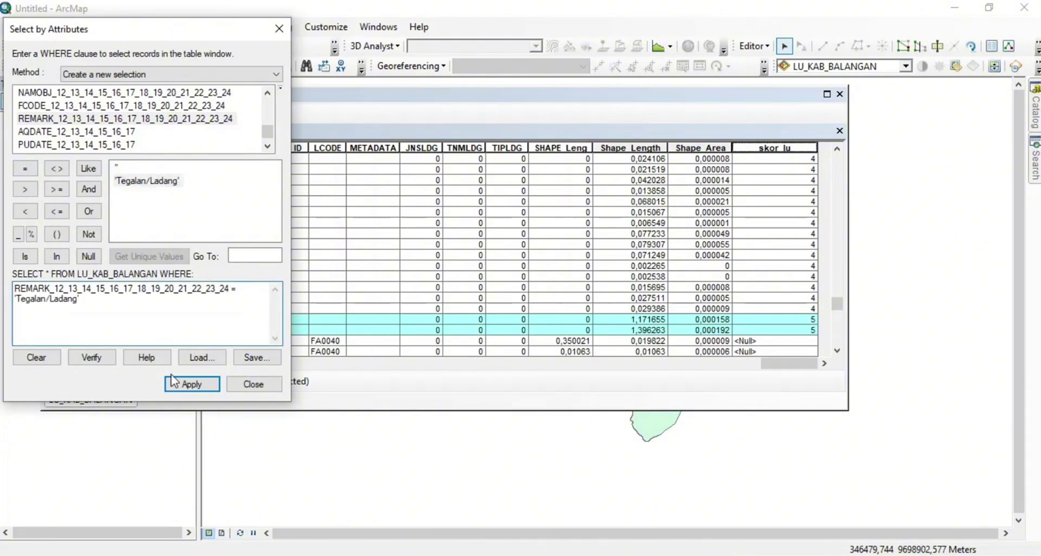
left_click(190, 385)
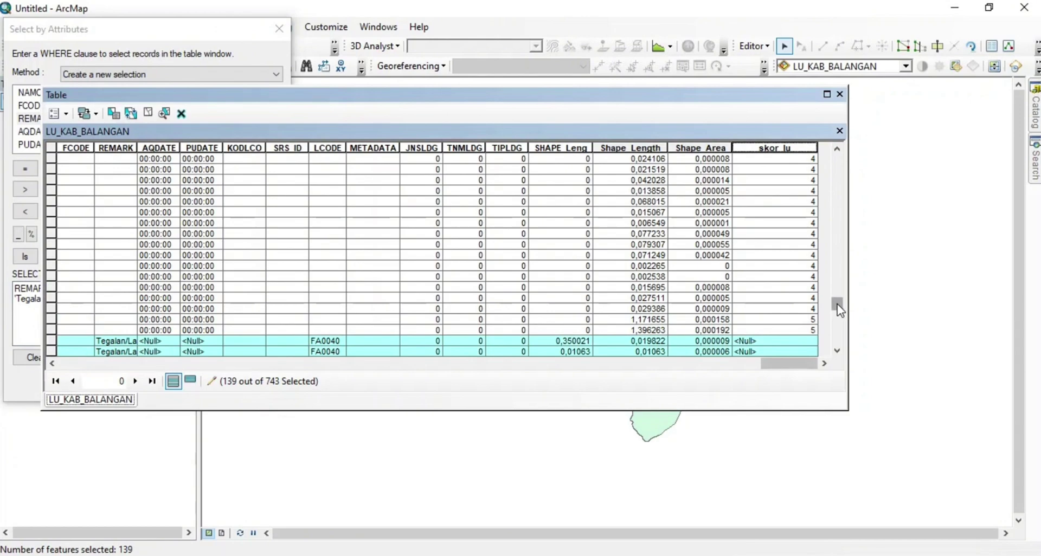
Look up the Pertanian Lahan Kering score in the Excel score sheet and calculate skor_lu as 2 for the selected Tegalan/Ladang records.
mouse_move(837, 308)
left_mouse_down()
mouse_move(841, 349)
mouse_move(837, 311)
left_mouse_up()
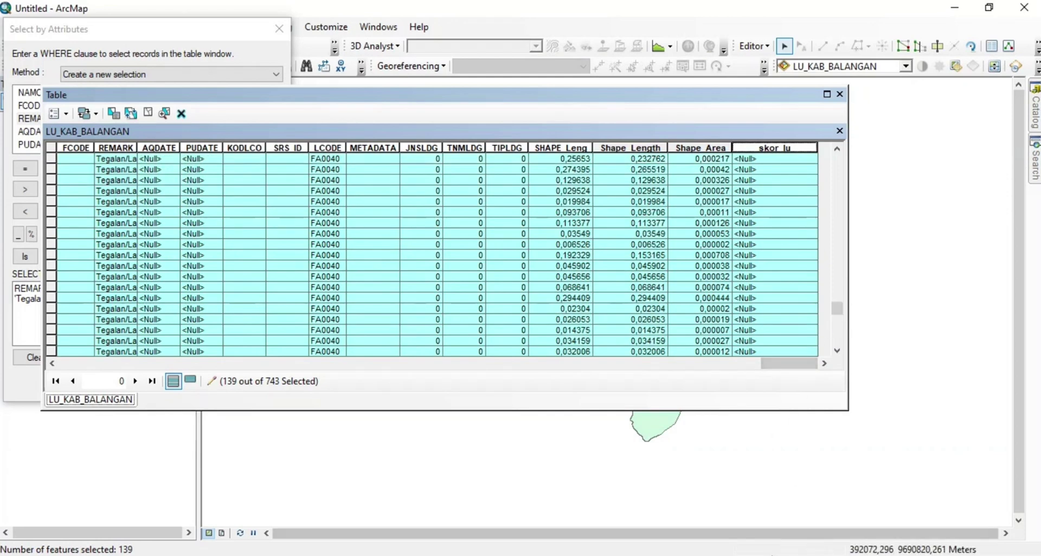
key("alt+Tab")
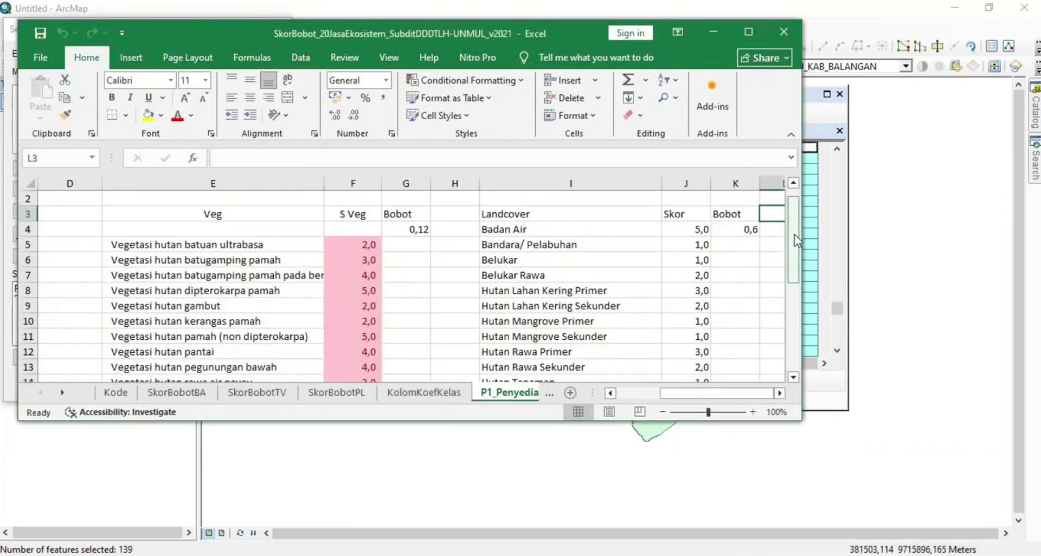
left_click_drag(794, 236, 794, 253)
left_click_drag(794, 272, 795, 295)
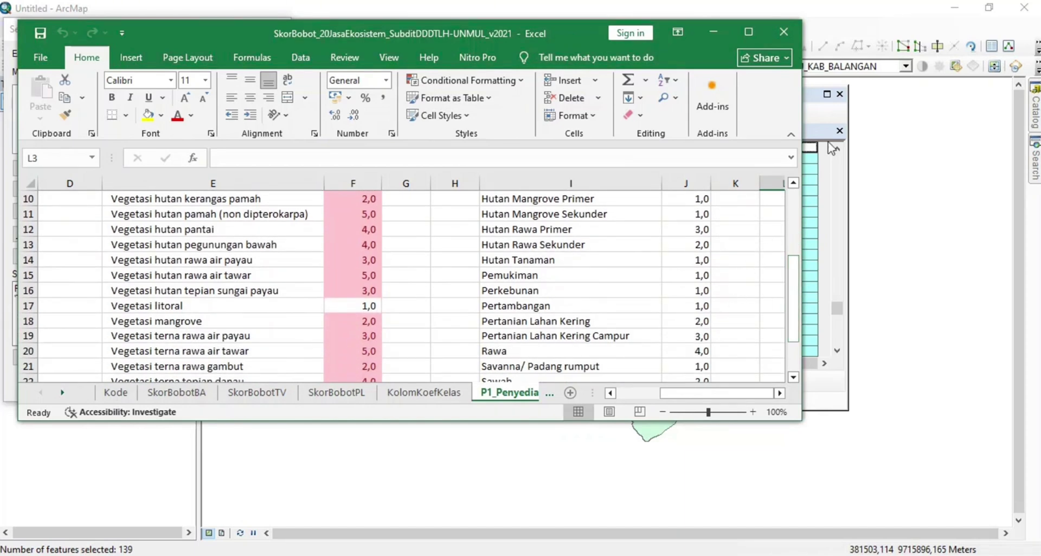
left_click(828, 116)
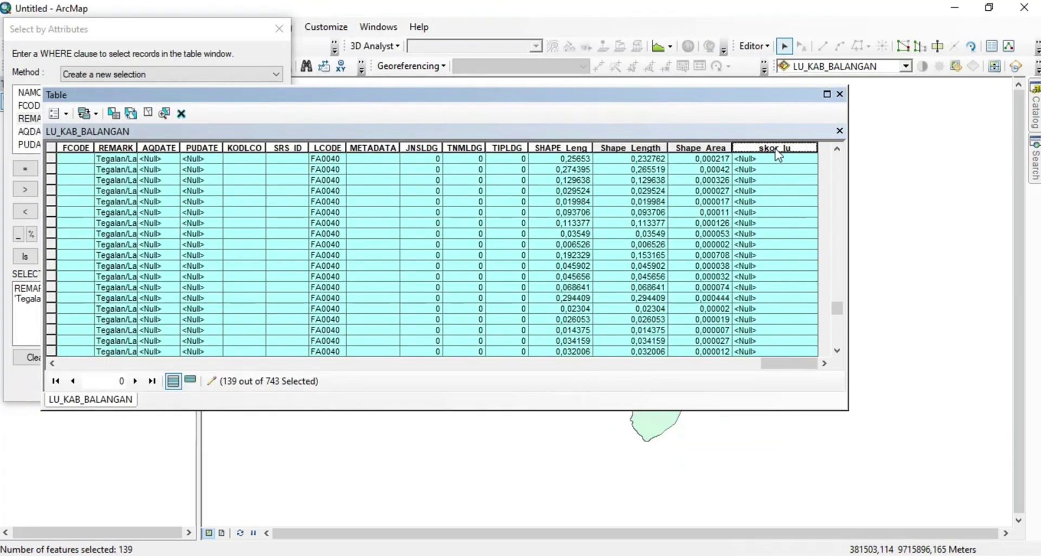
right_click(778, 155)
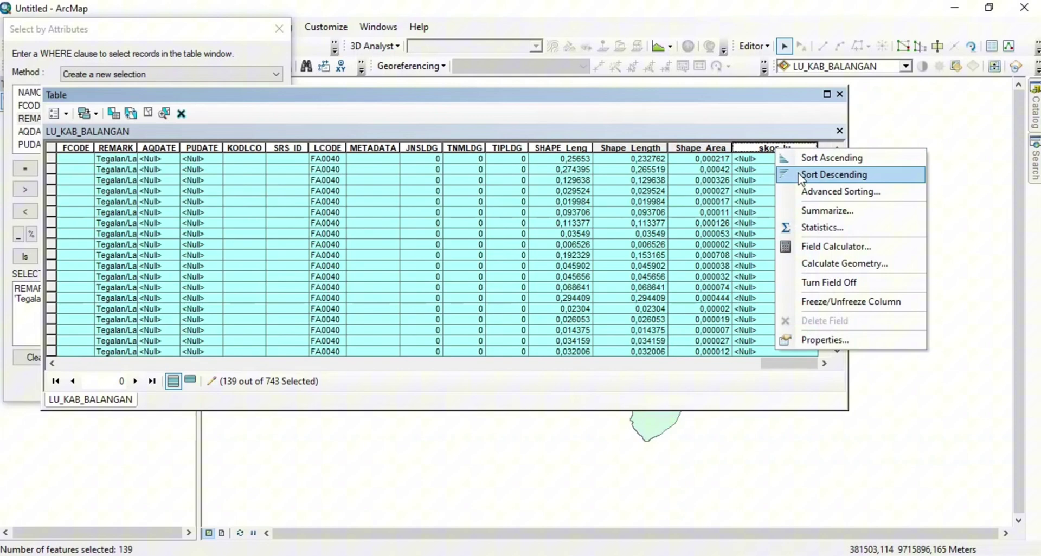
left_click(818, 247)
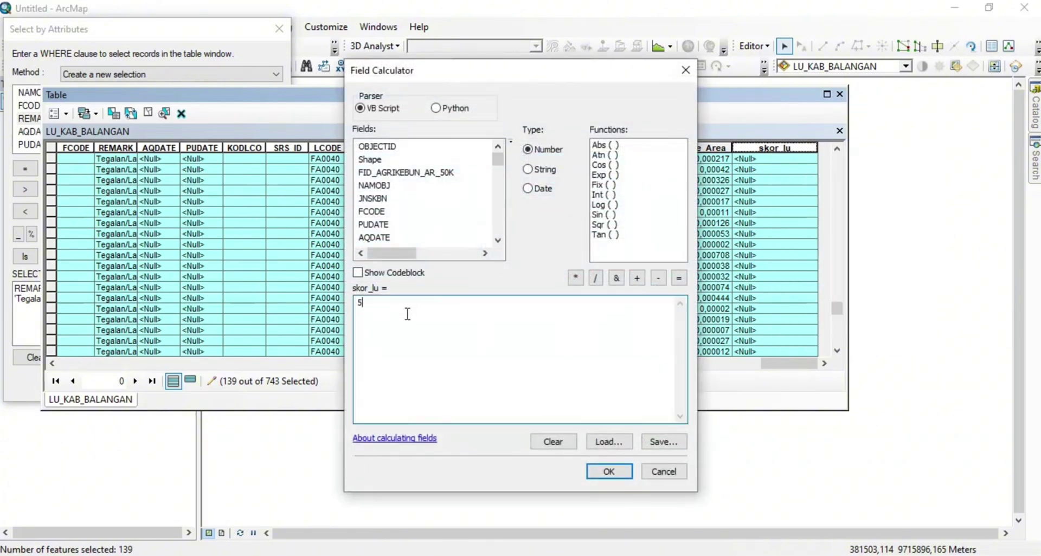
key("BackSpace")
type("2")
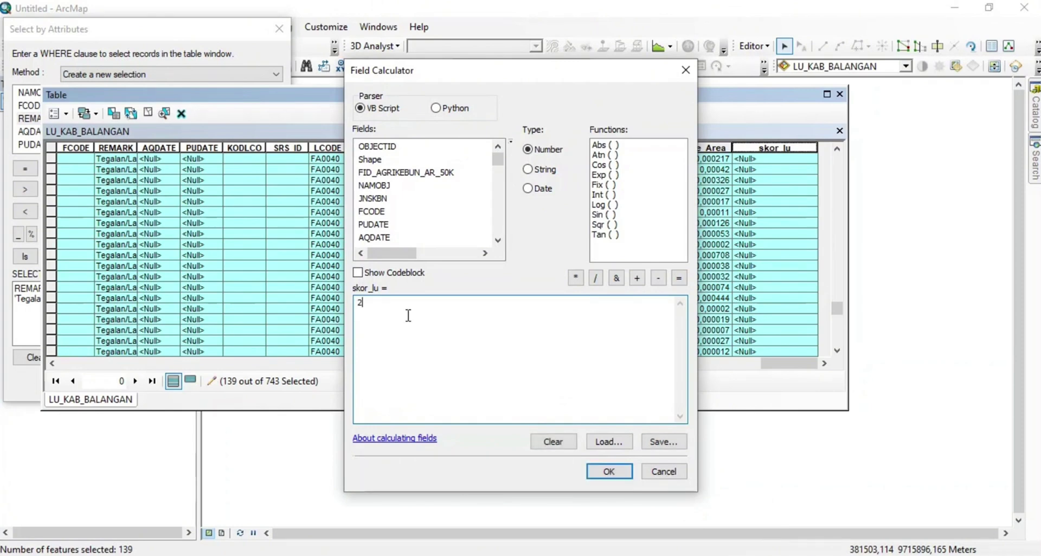
left_click(608, 471)
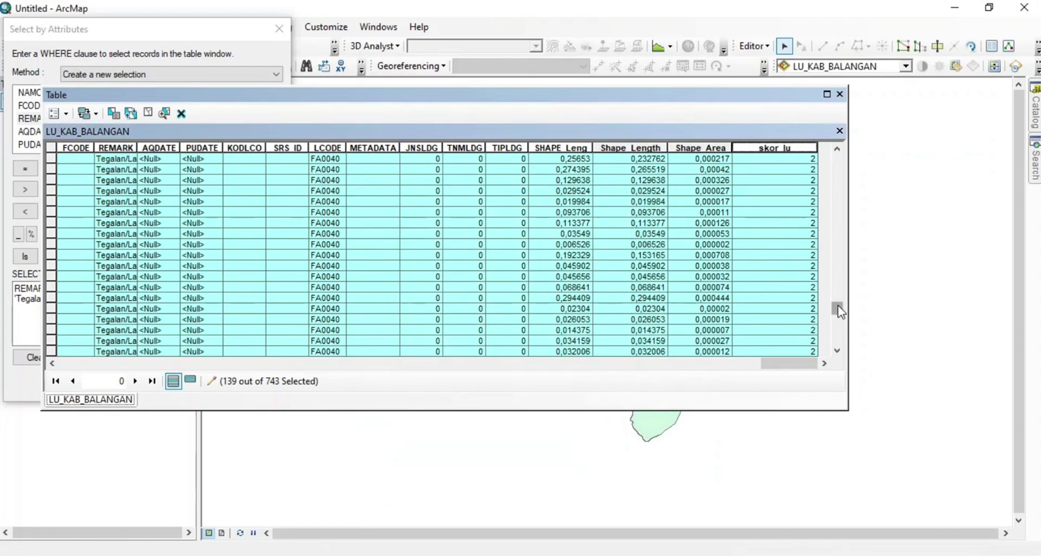
left_click_drag(837, 309, 841, 342)
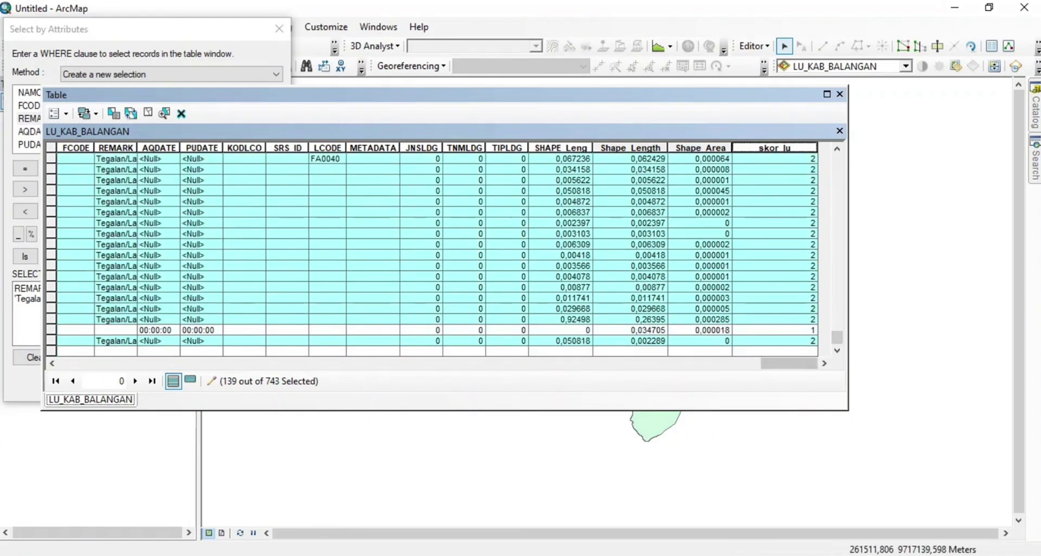
Stop the editing session with the edits saved and close the LU_KAB_BALANGAN attribute table.
left_click(458, 64)
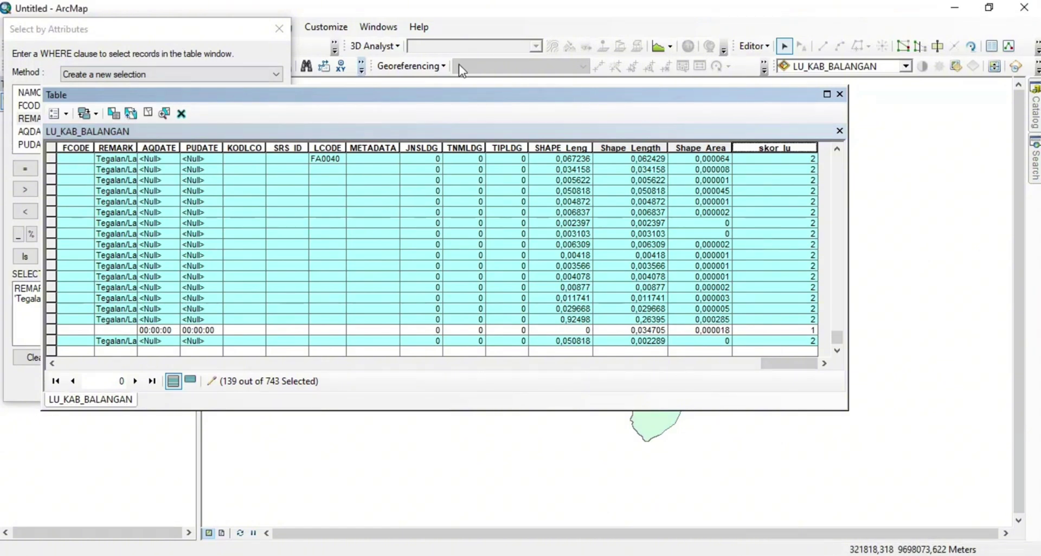
left_click(754, 44)
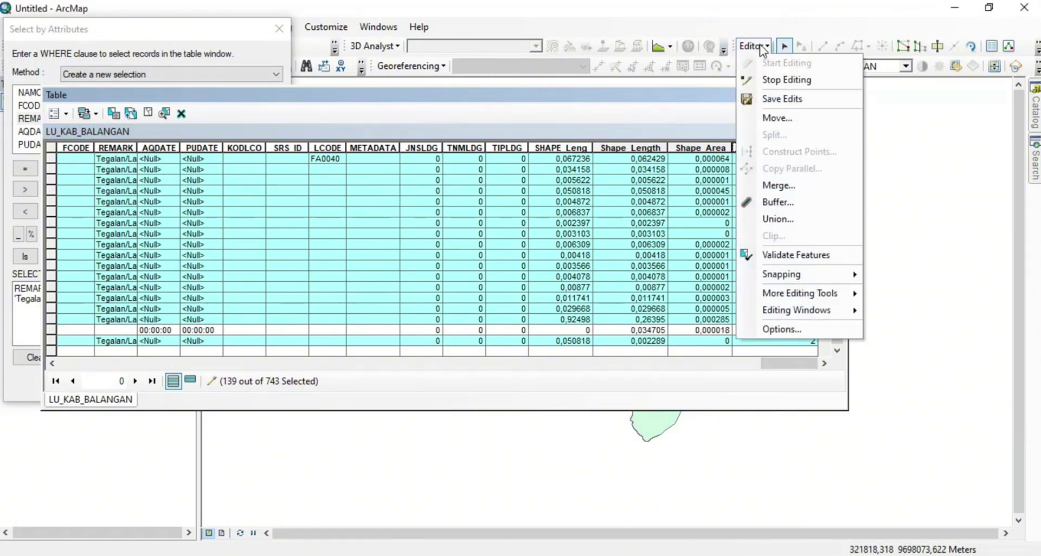
left_click(769, 79)
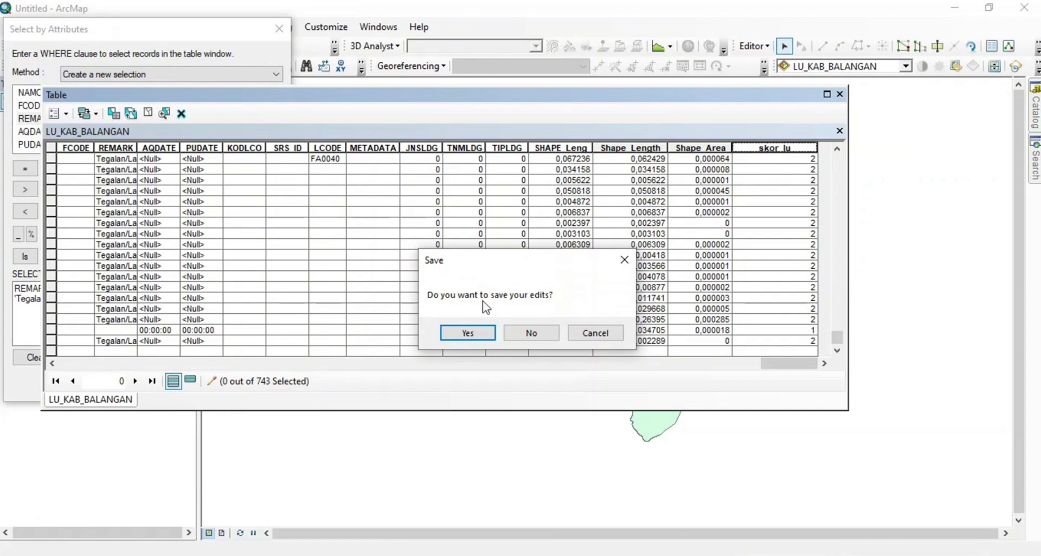
left_click(467, 332)
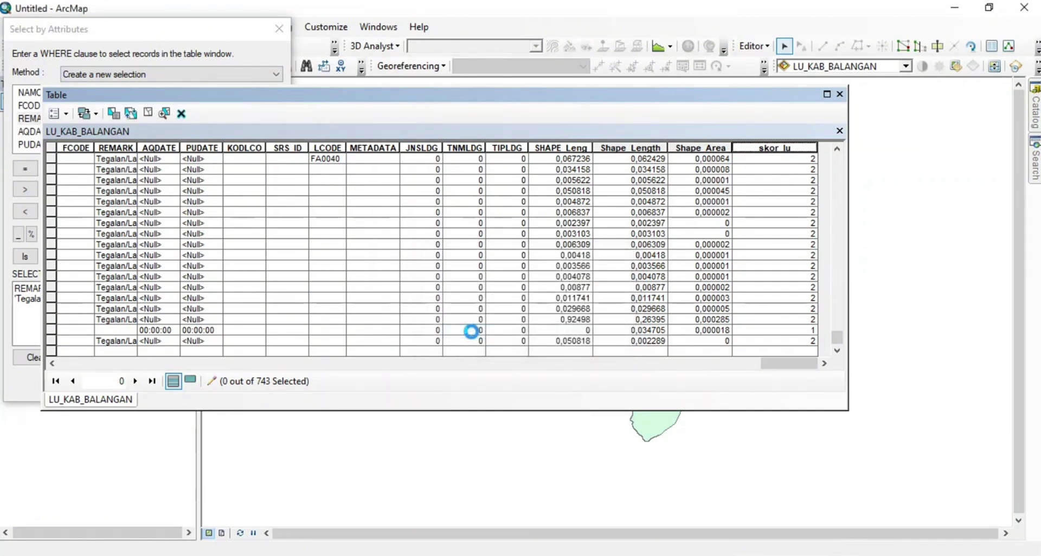
left_click(840, 96)
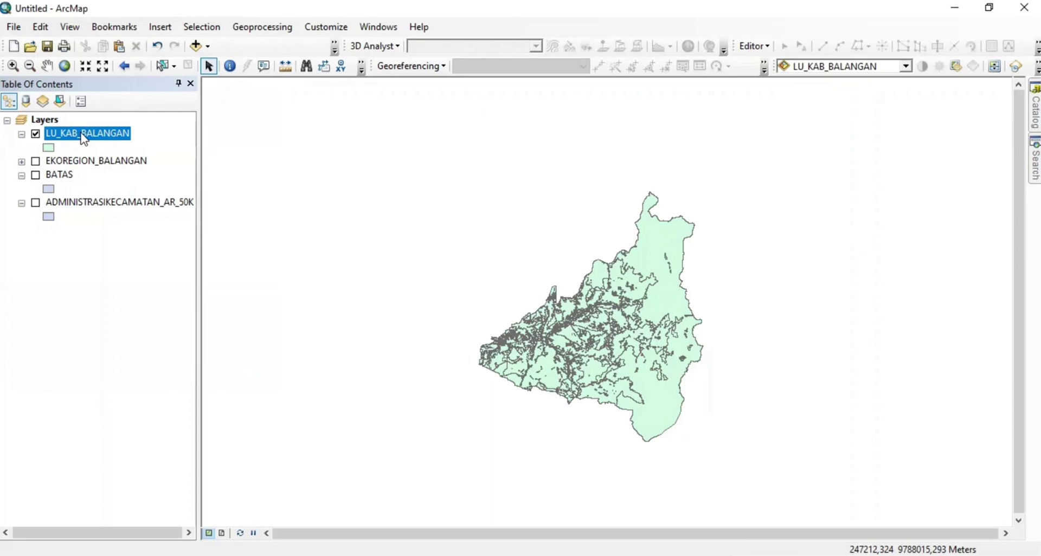
Save the map document as "JSE_penyediaan air" in the VIDEO folder.
right_click(82, 134)
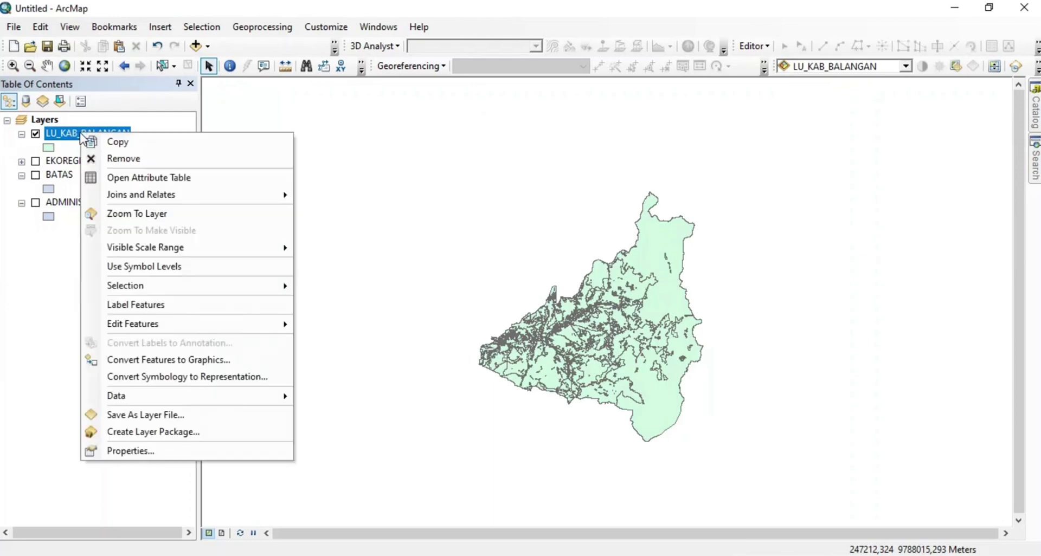
left_click(48, 53)
left_click(47, 53)
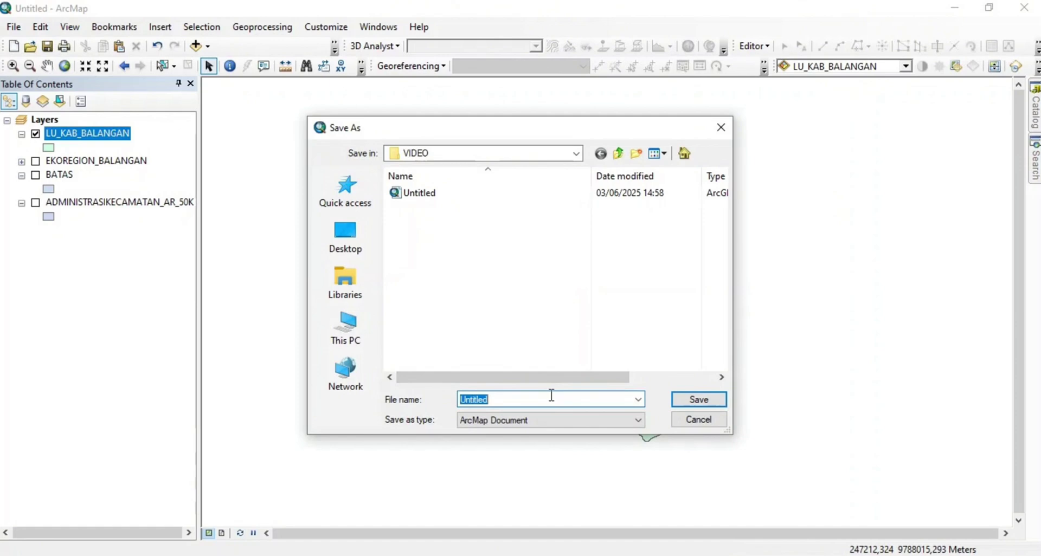
type("JSE_penyediaan air")
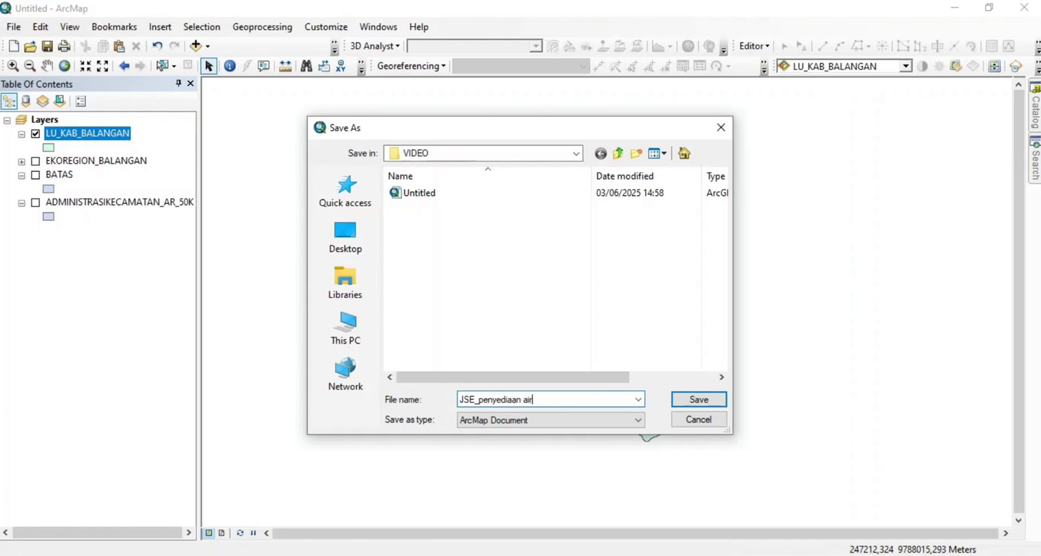
left_click(699, 400)
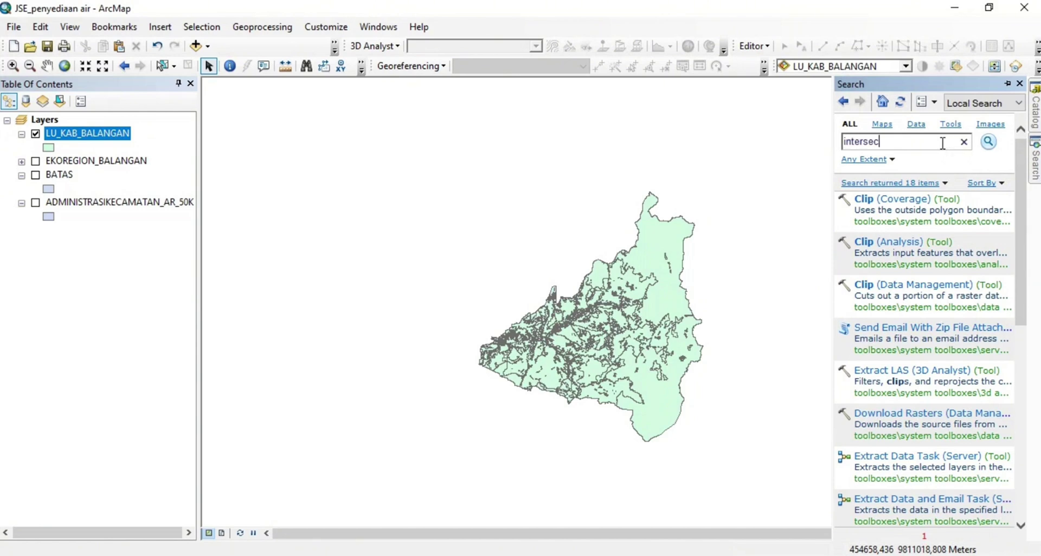
Find the Intersect (Analysis) tool and intersect LU_KAB_BALANGAN with EKOREGION_BALANGAN, keeping the default output and all attributes.
type("t")
left_click(989, 142)
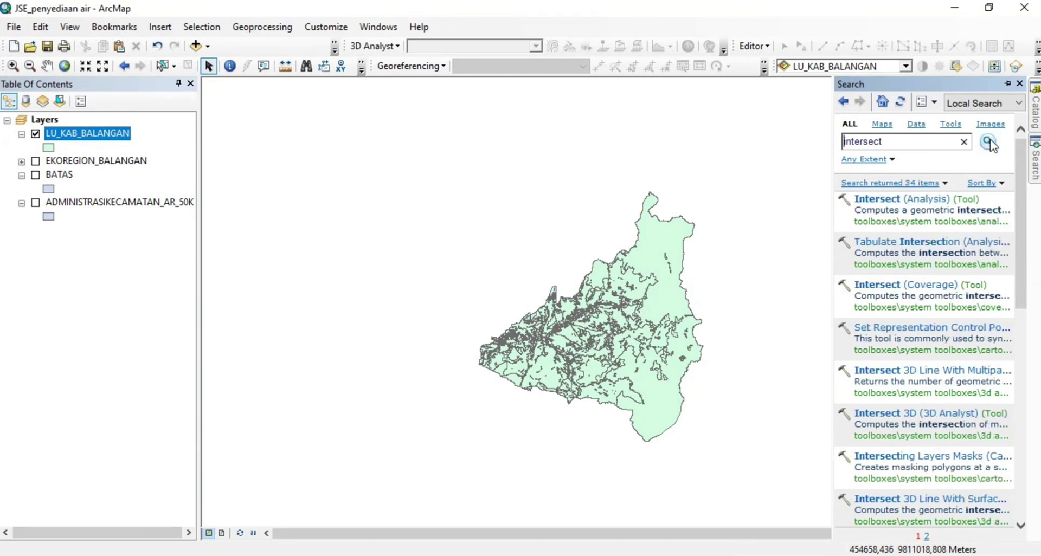
left_click(942, 200)
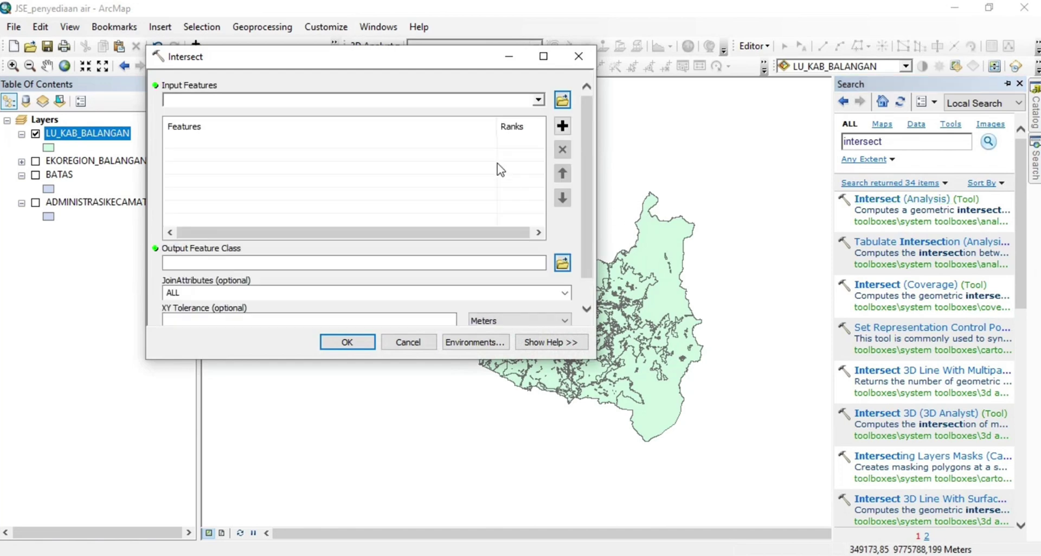
left_click(538, 100)
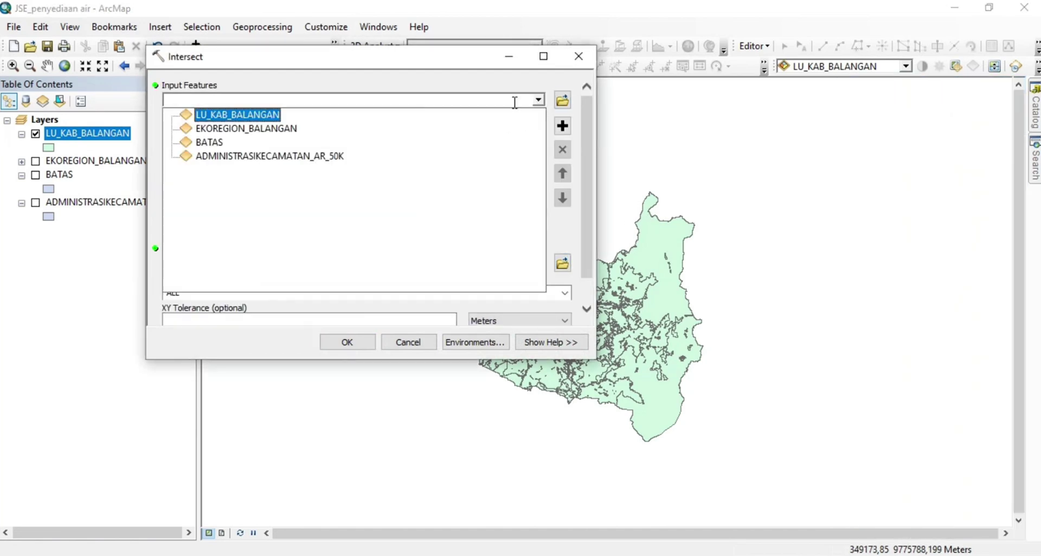
left_click(250, 114)
left_click(537, 100)
left_click(247, 128)
left_click(352, 342)
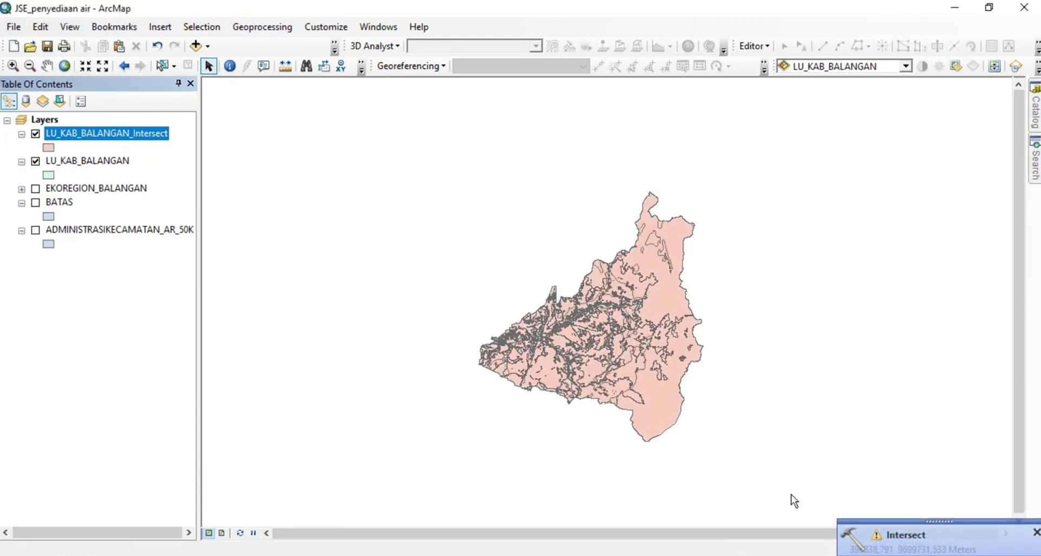
Open the attribute table of LU_KAB_BALANGAN_Intersect and add a Float field named total.
right_click(107, 139)
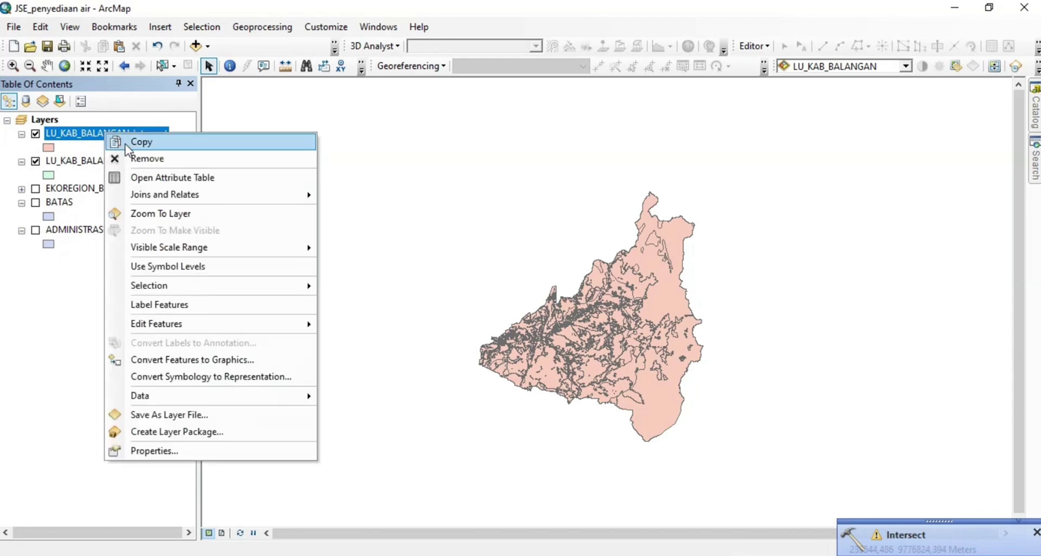
left_click(147, 175)
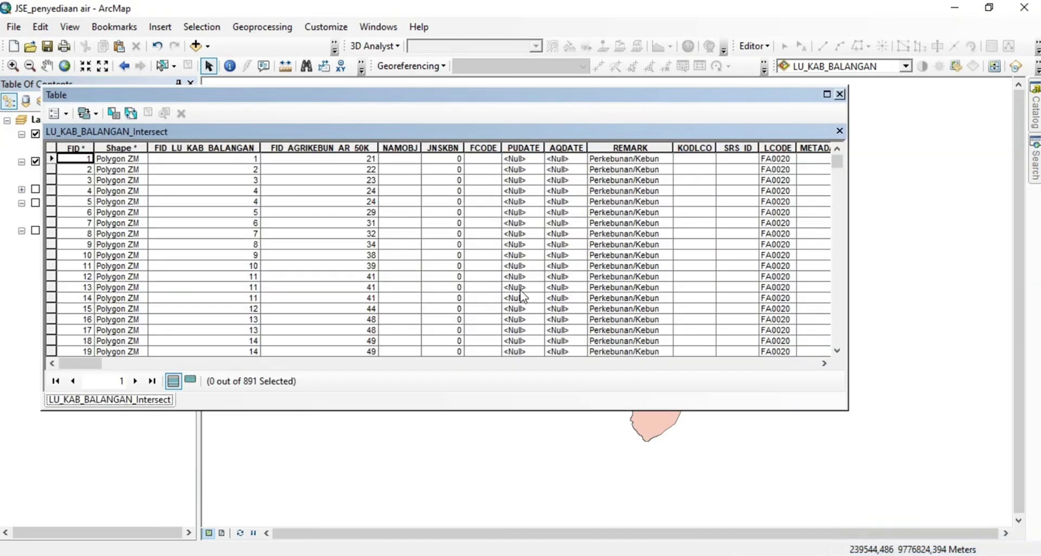
left_click(67, 112)
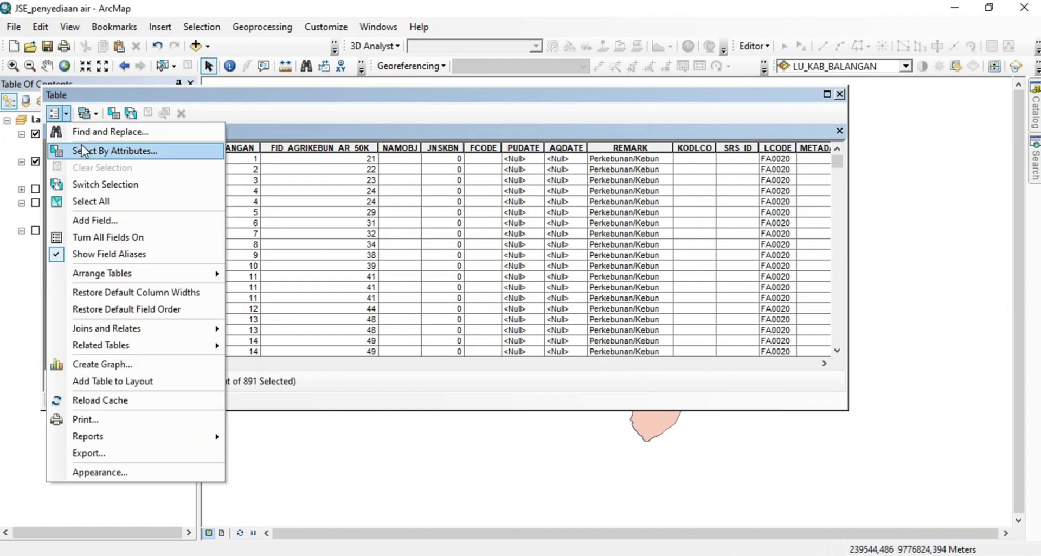
left_click(95, 222)
type("t")
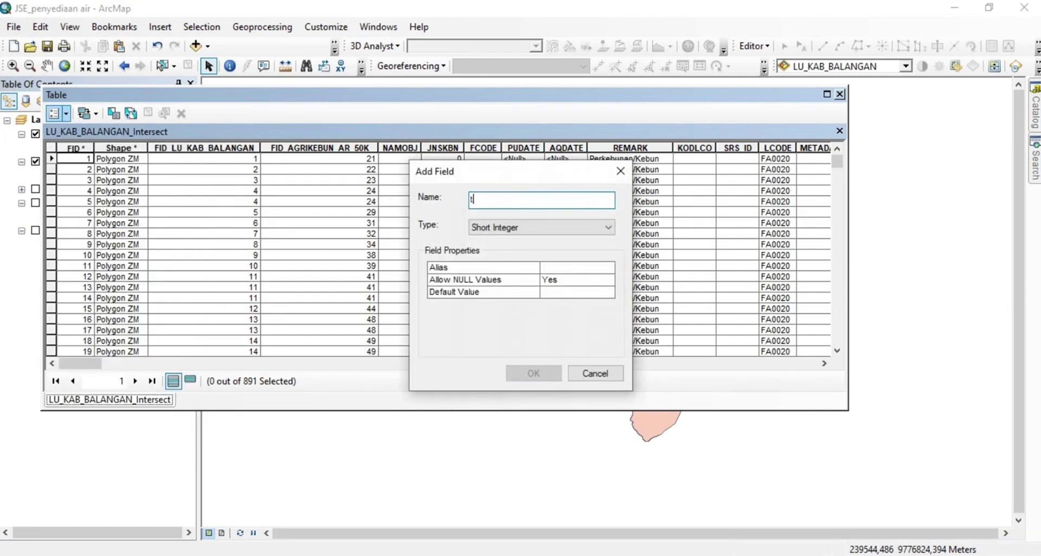
type("otal")
left_click(507, 228)
left_click(499, 270)
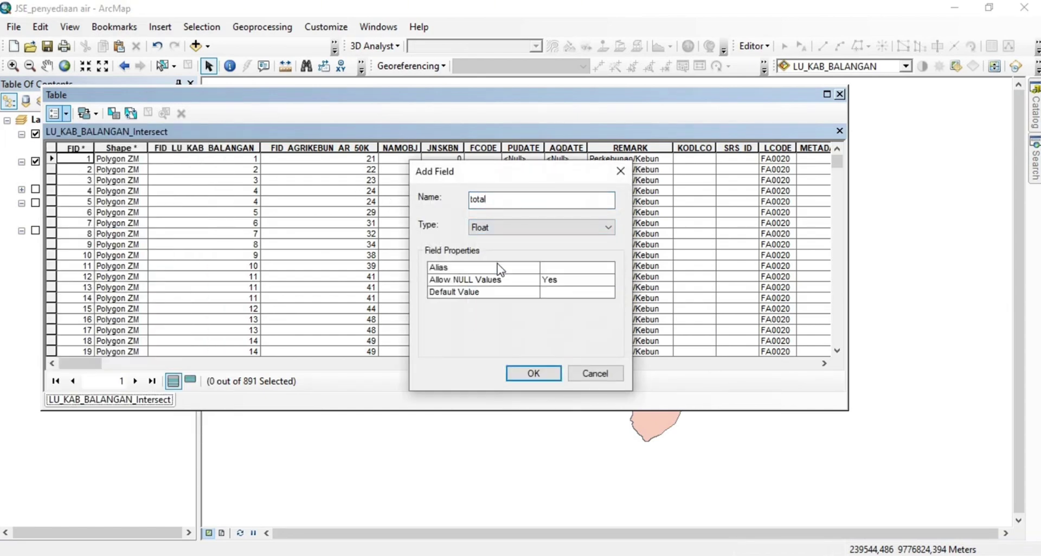
left_click(528, 373)
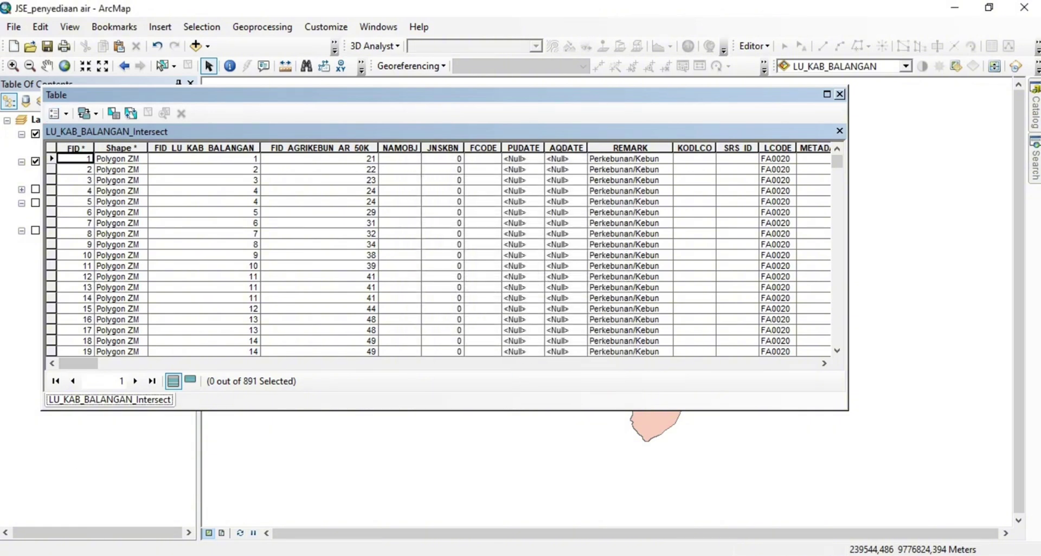
left_click_drag(88, 364, 805, 321)
right_click(685, 147)
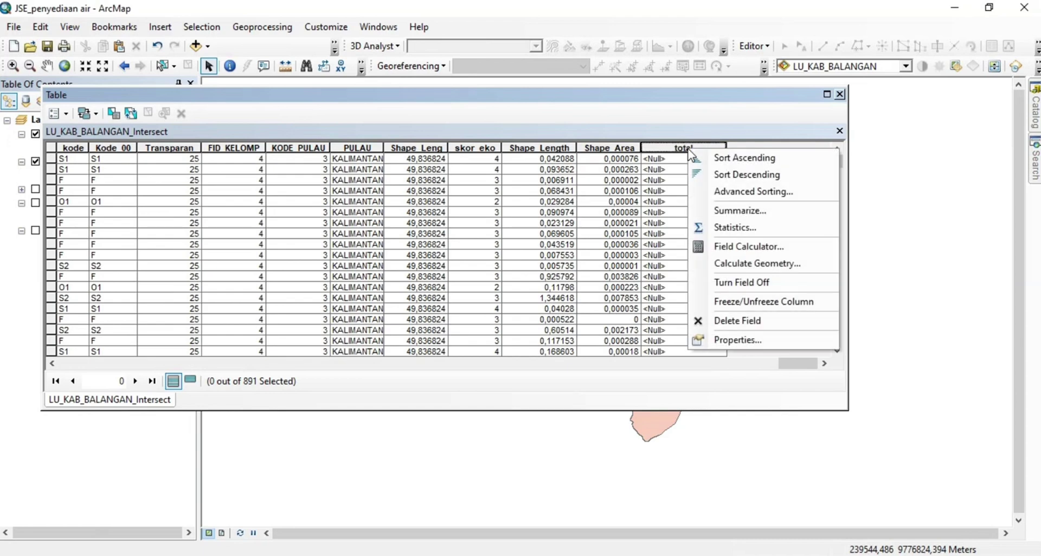
left_click(740, 245)
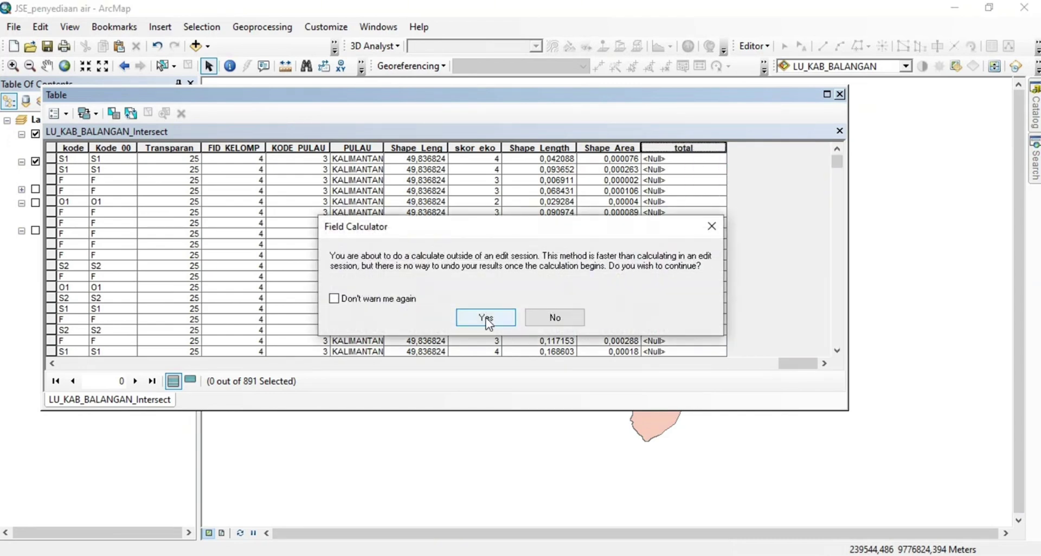
left_click(713, 227)
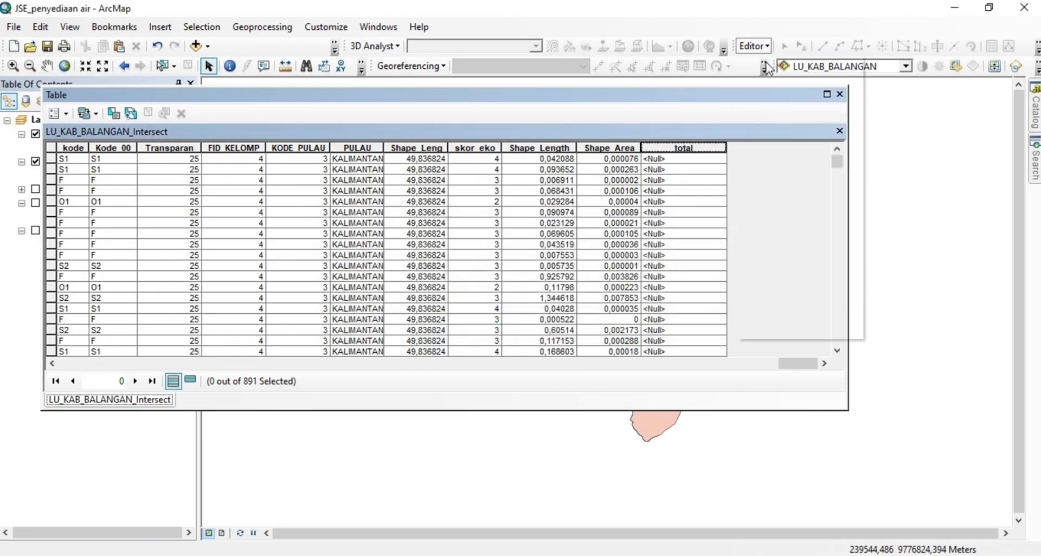
Start an editing session on the LU_KAB_BALANGAN_Intersect layer.
left_click(438, 209)
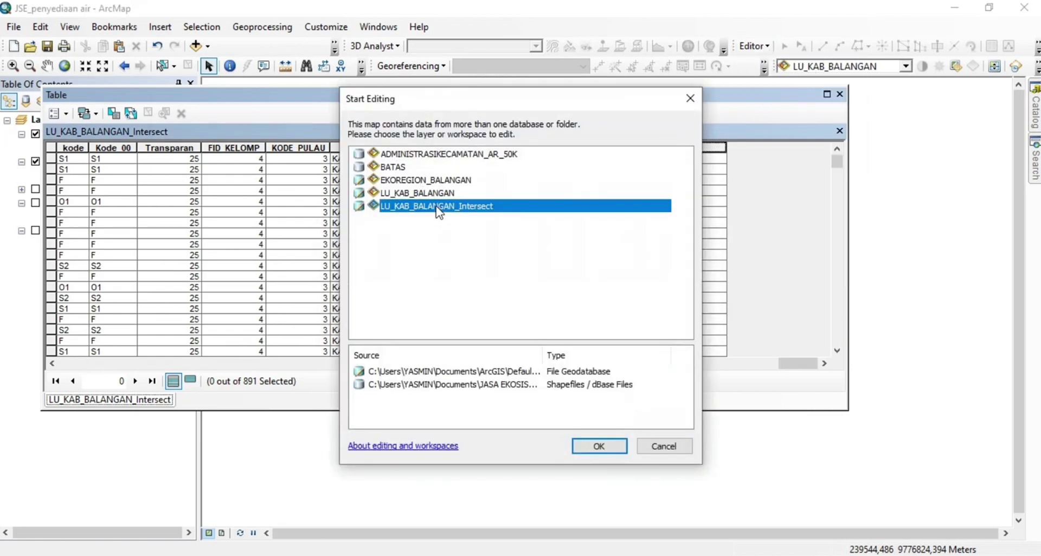
left_click(599, 445)
left_click(495, 224)
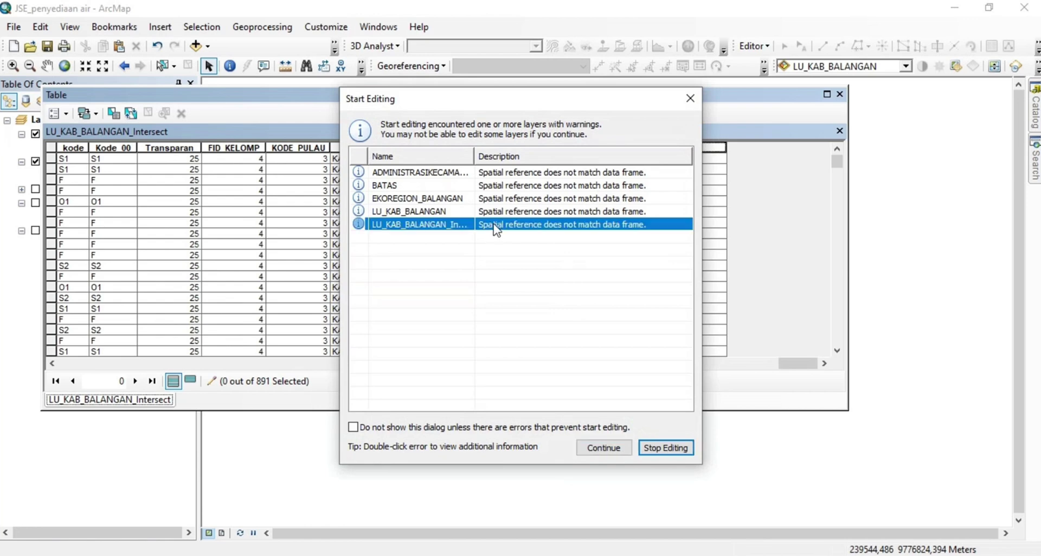
Continue into the edit session despite the spatial reference warnings and set the effects layer to LU_KAB_BALANGAN_Intersect.
left_click(604, 448)
right_click(690, 147)
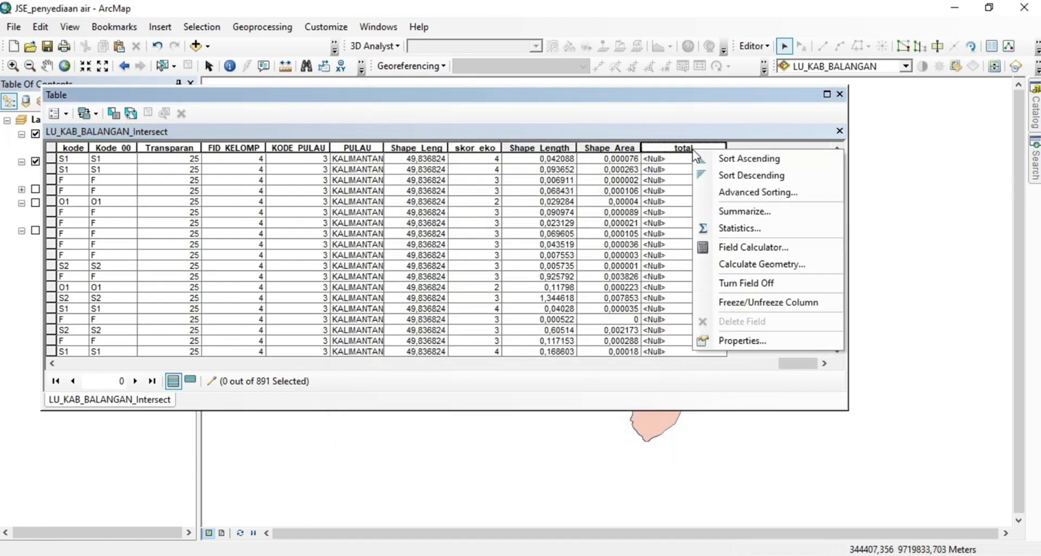
key("Escape")
left_click(811, 69)
left_click(845, 105)
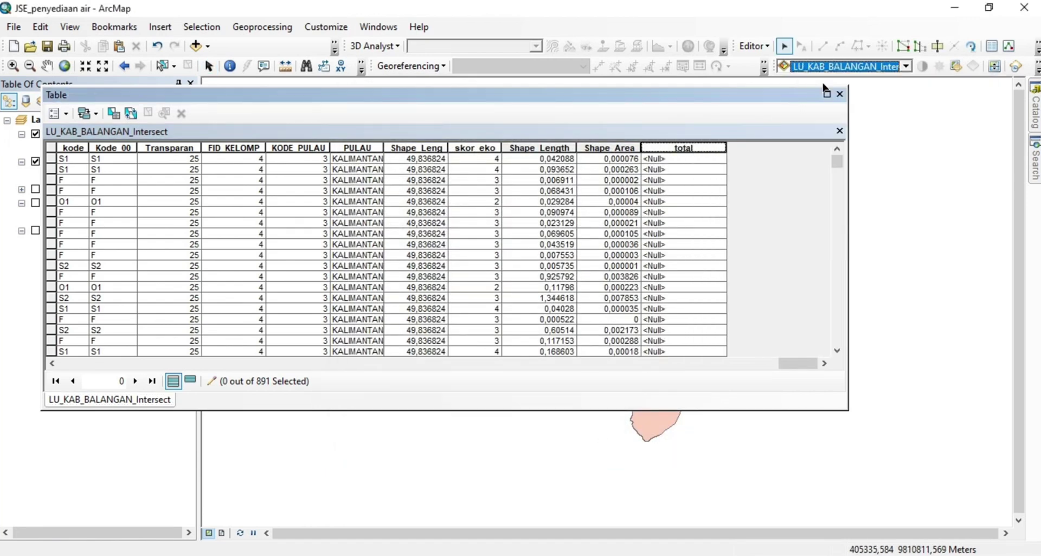
Calculate the total field of LU_KAB_BALANGAN_Intersect with the Field Calculator as [skor_lu] + [skor_eko].
right_click(690, 147)
left_click(729, 246)
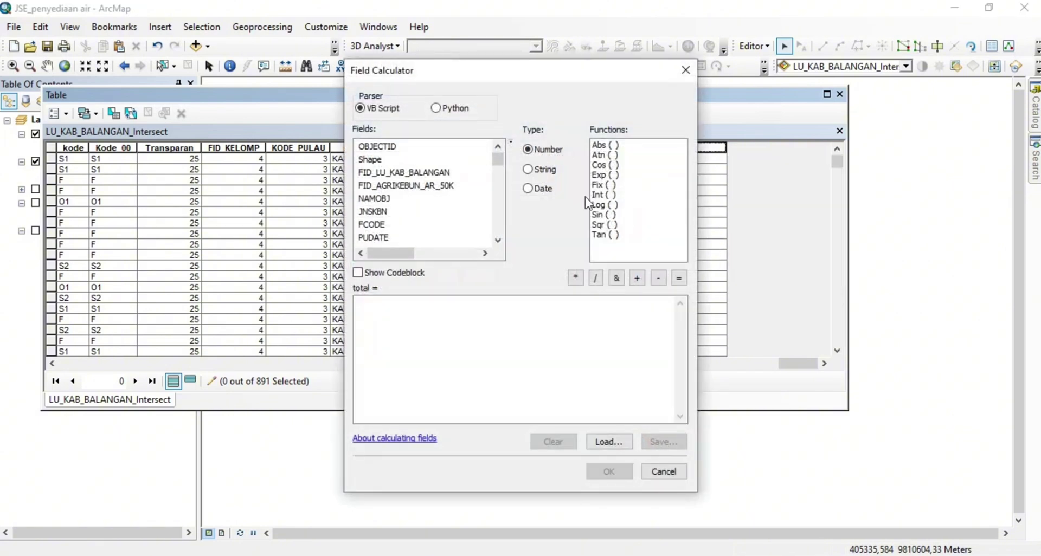
left_click_drag(497, 160, 497, 241)
left_click(498, 148)
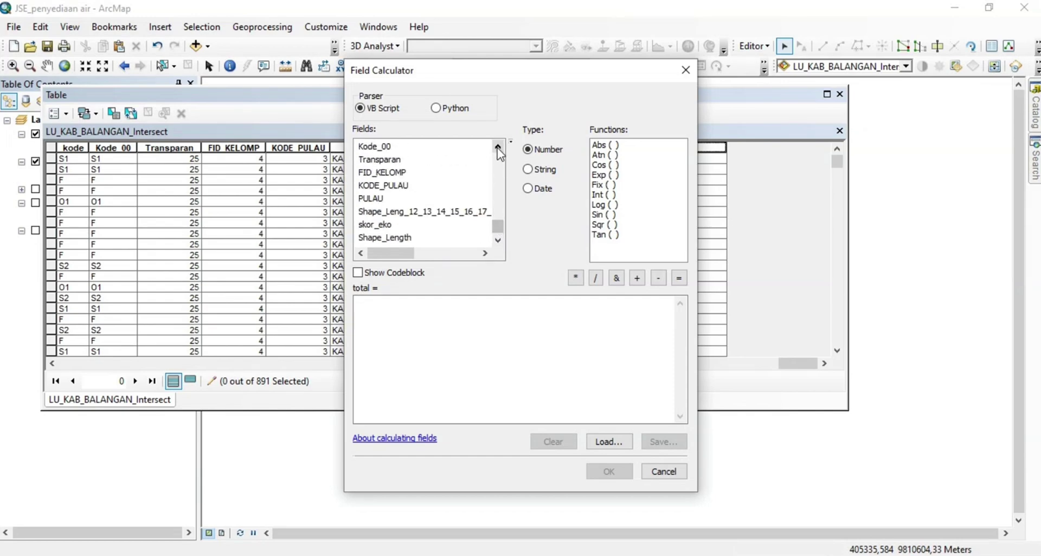
left_click(498, 148)
double_click(378, 173)
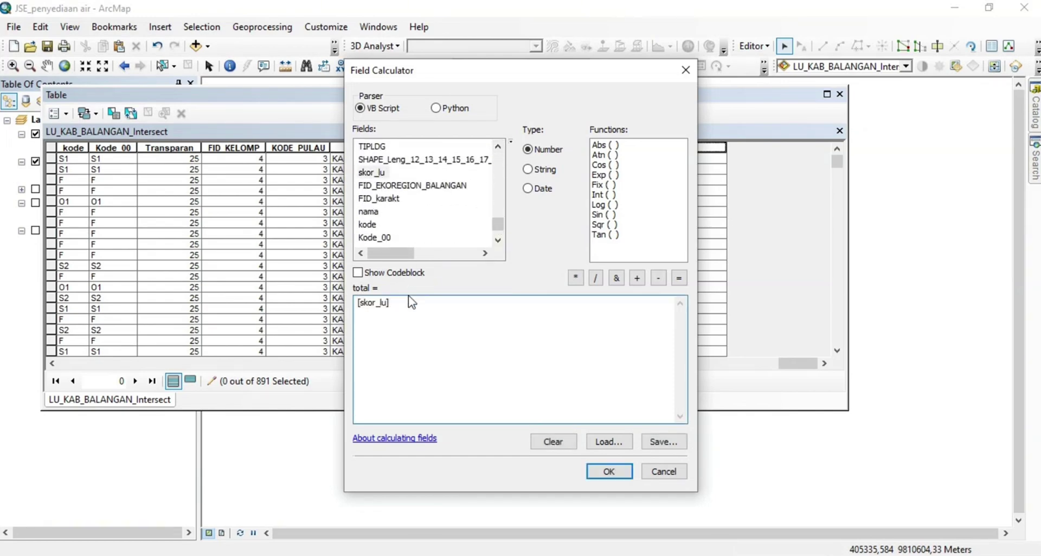
left_click(637, 278)
left_click(498, 240)
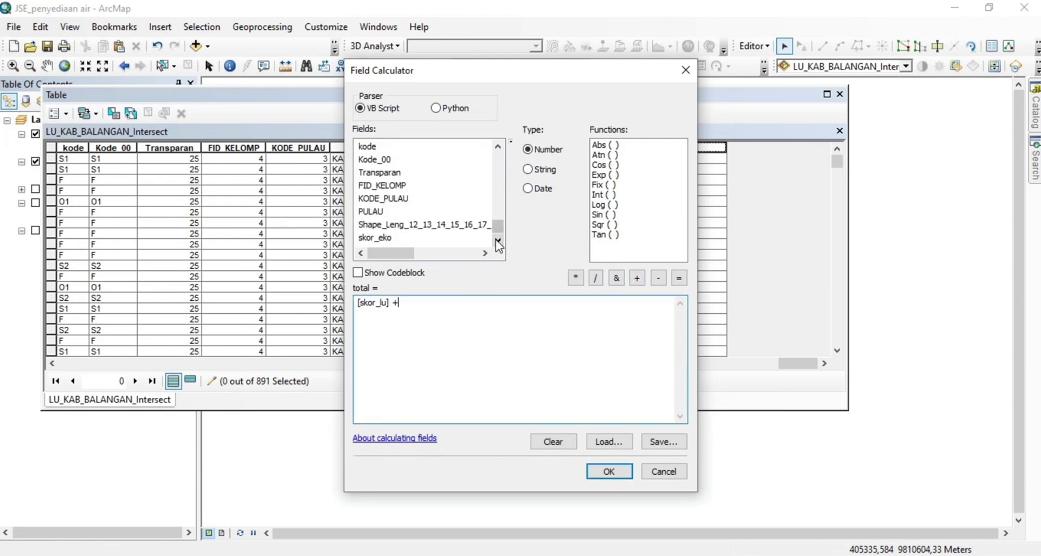
double_click(386, 226)
left_click(608, 471)
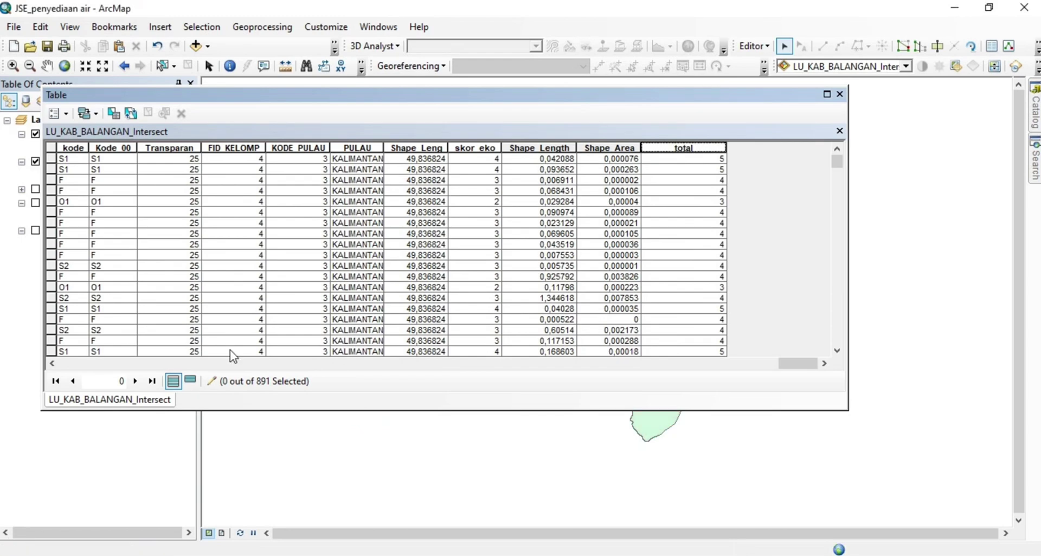
Select all records in the LU_KAB_BALANGAN_Intersect attribute table and copy the selected rows.
left_click(110, 399)
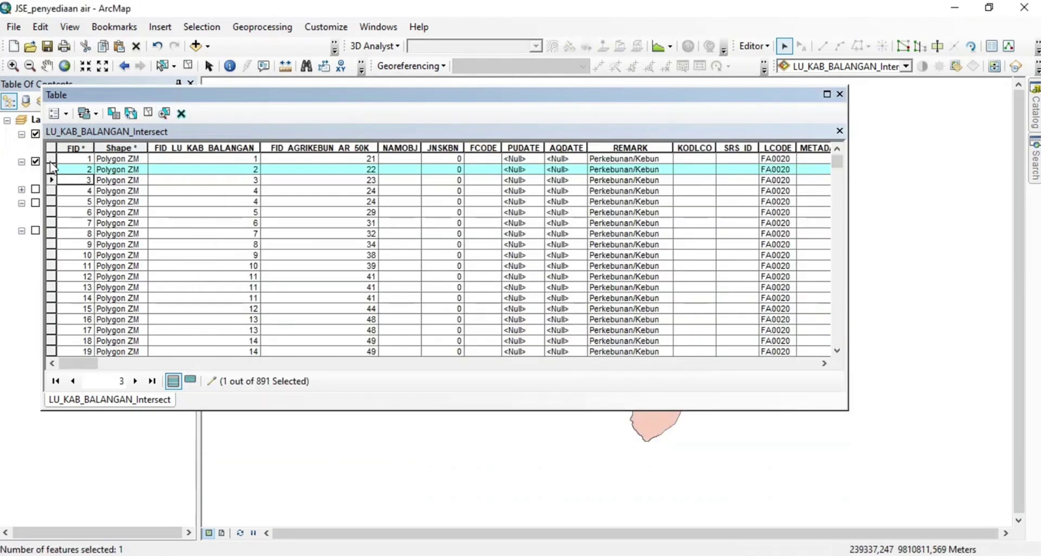
left_click(51, 159)
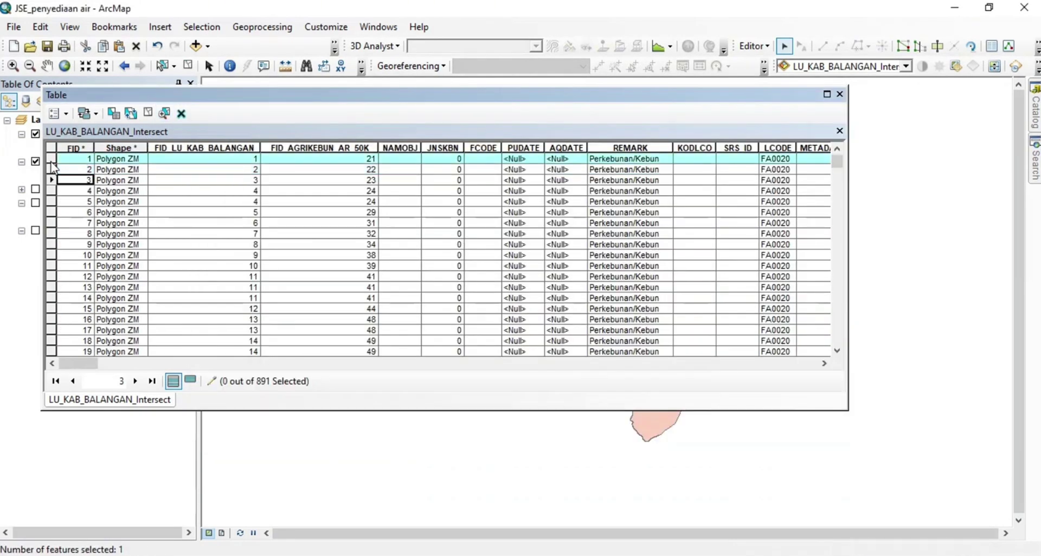
key("ctrl+a")
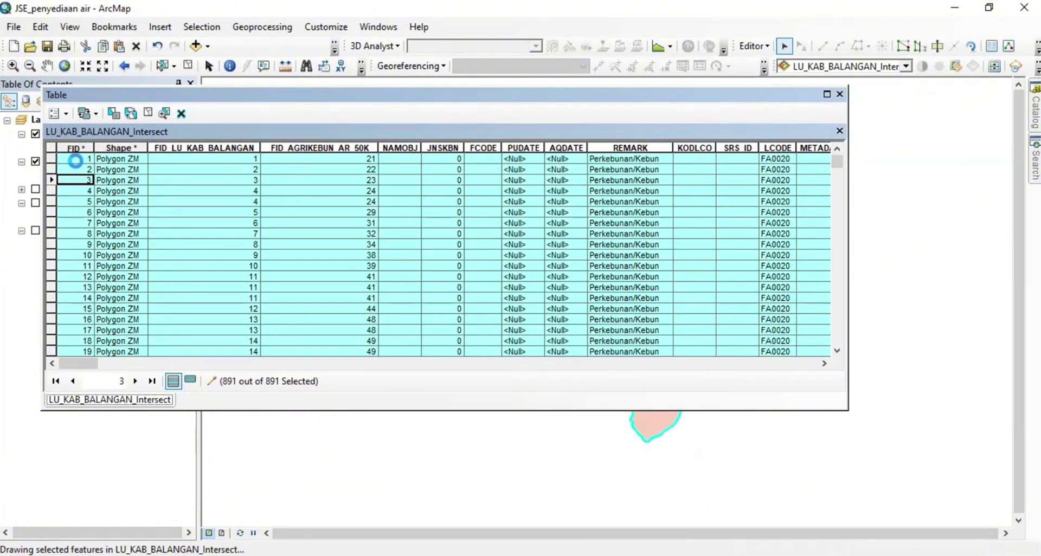
right_click(51, 160)
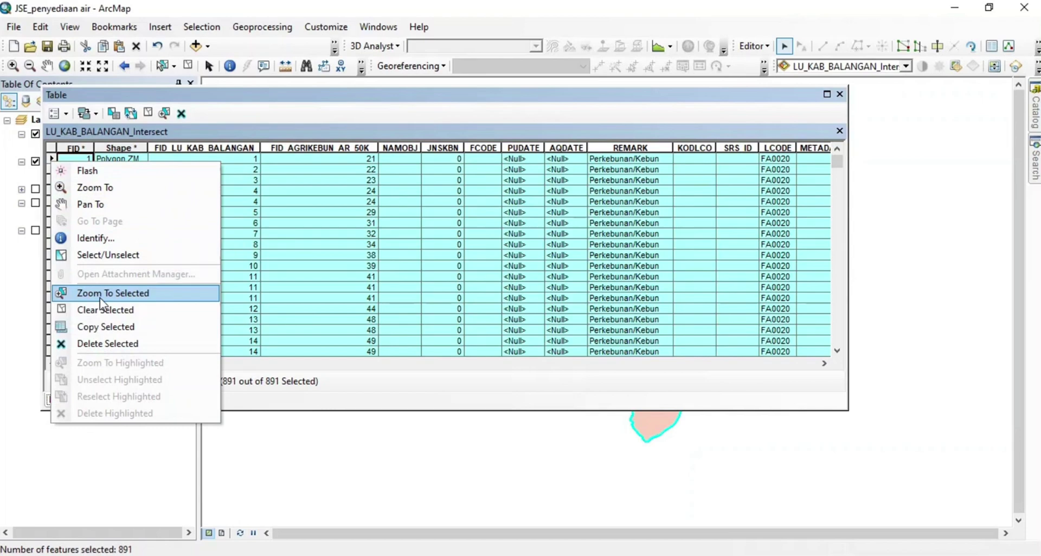
left_click(105, 326)
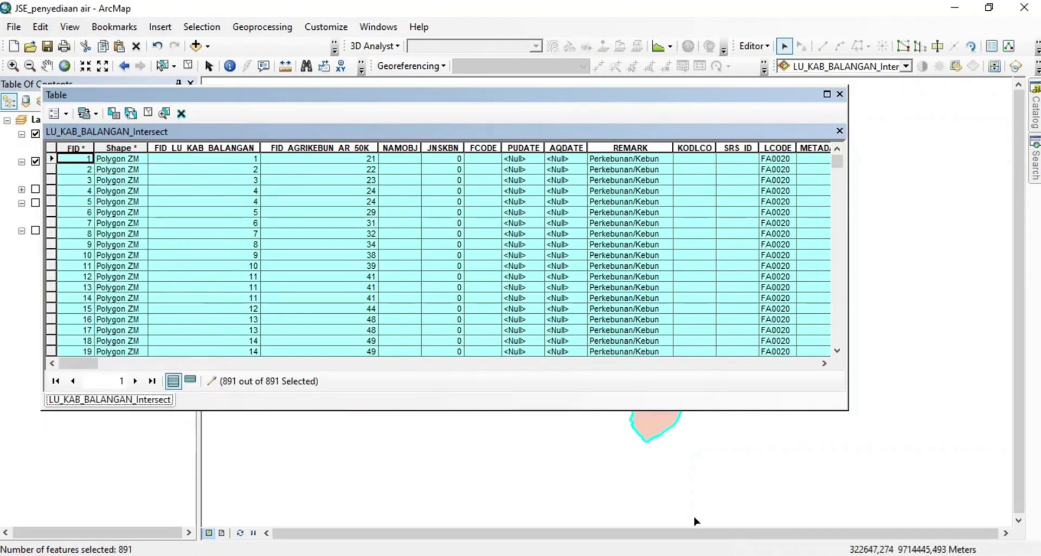
Switch to the blank Book1 workbook in Excel, maximize it and paste the copied attribute records at cell A1.
mouse_move(768, 553)
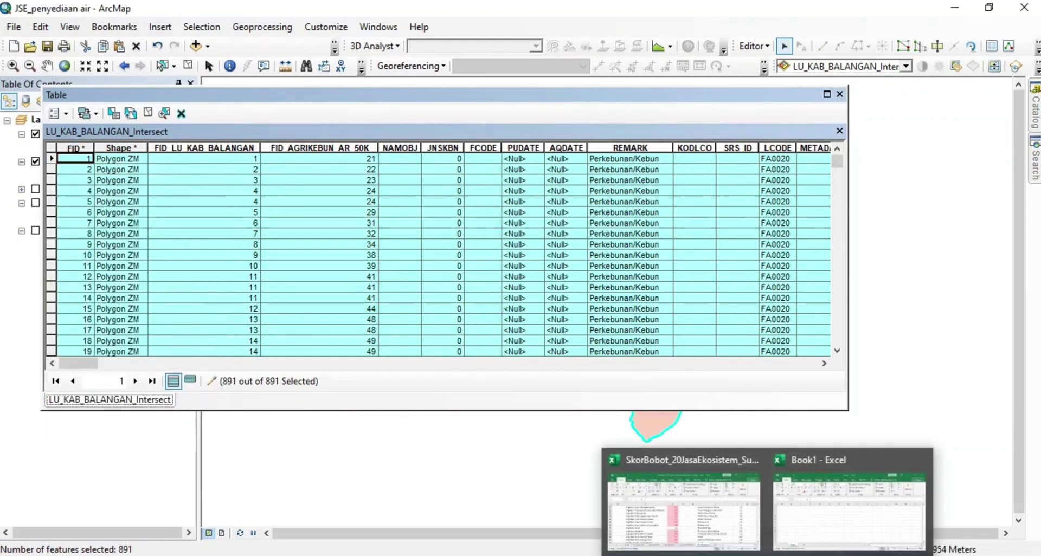
left_click(806, 531)
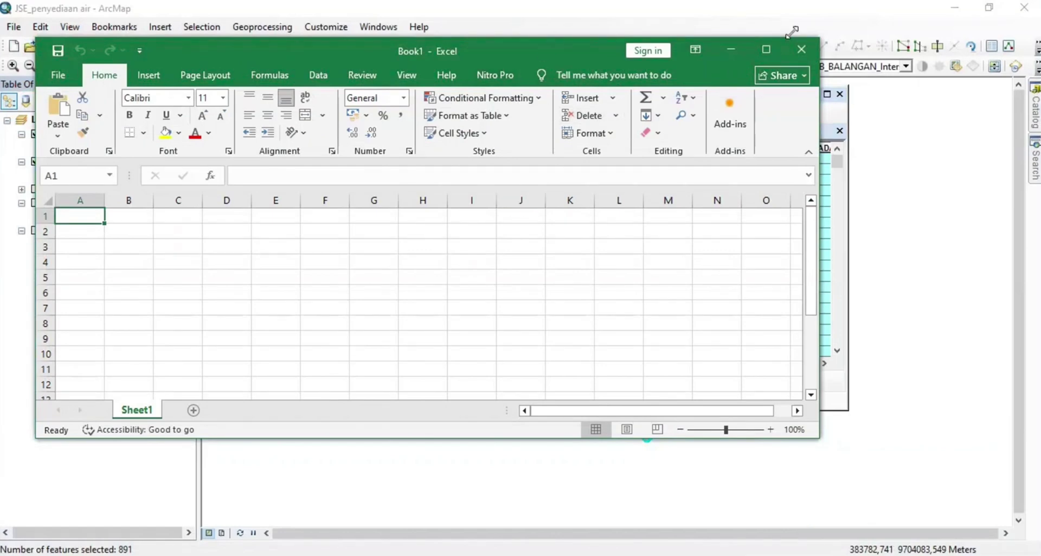
left_click(767, 49)
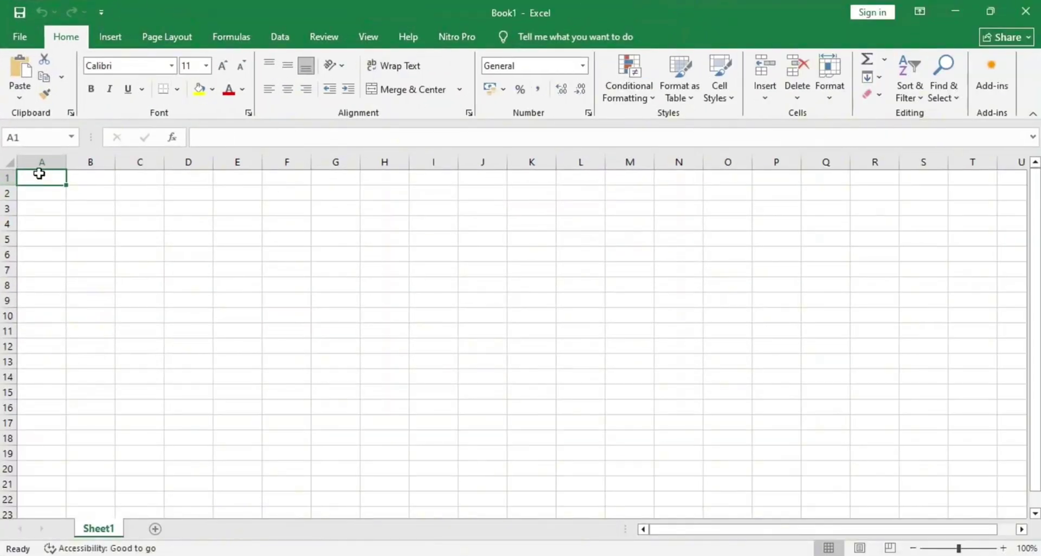
right_click(39, 178)
left_click(73, 269)
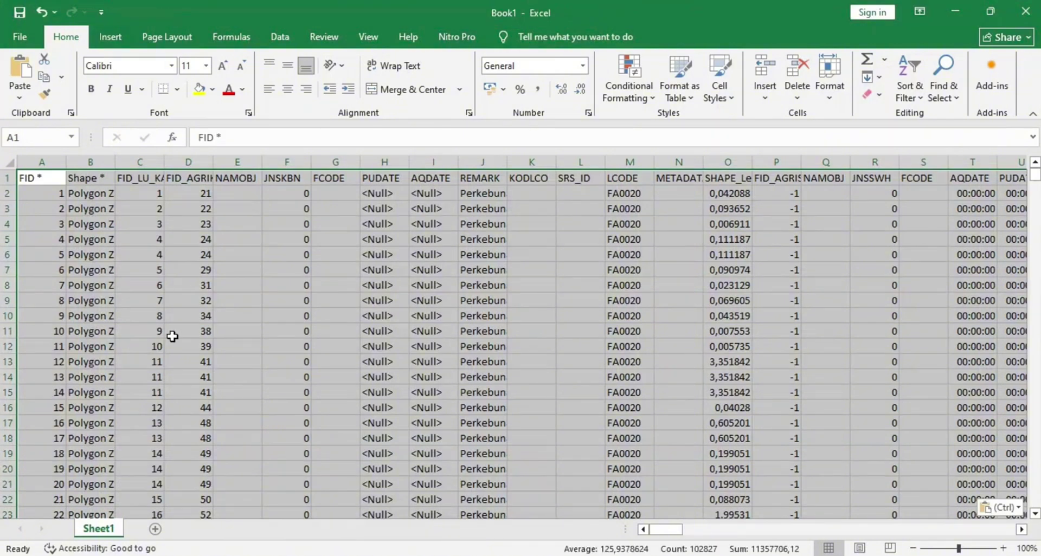
left_click(184, 332)
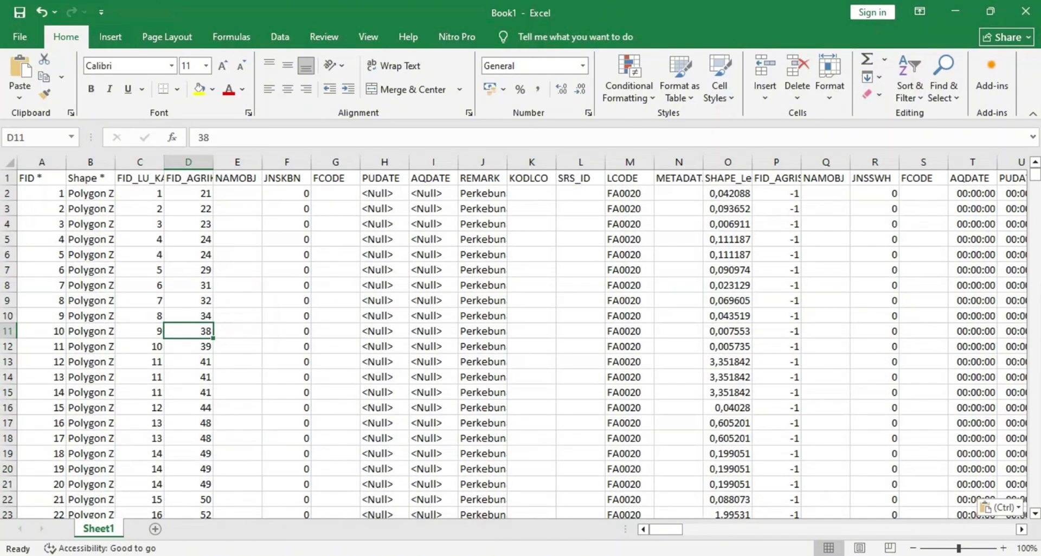
Enter the labels N, MAX and MIN in cells HI2 to HI4, beside the pasted data's total column.
left_click_drag(665, 530, 1011, 530)
left_click(979, 192)
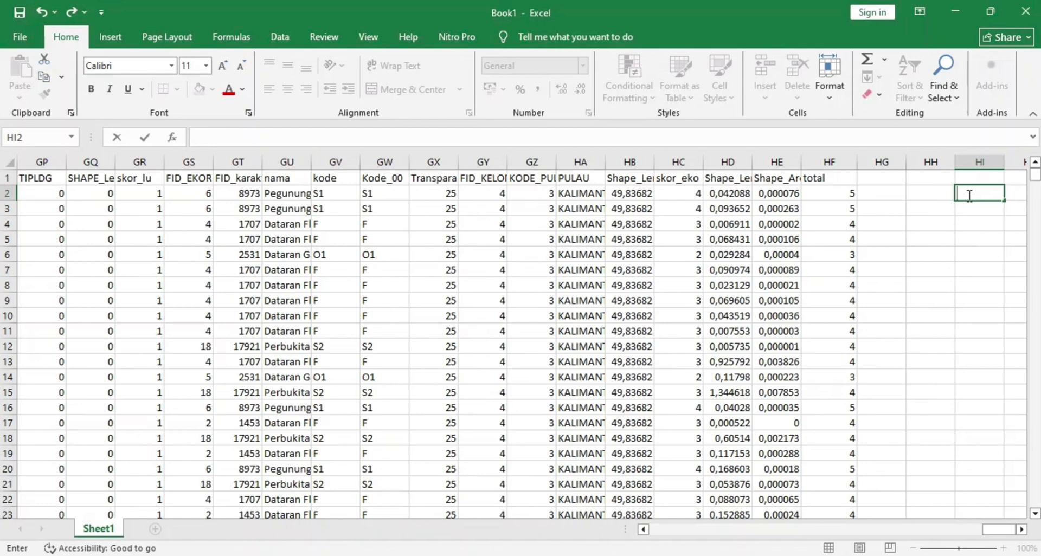
type("N")
key("Return")
type("MAX")
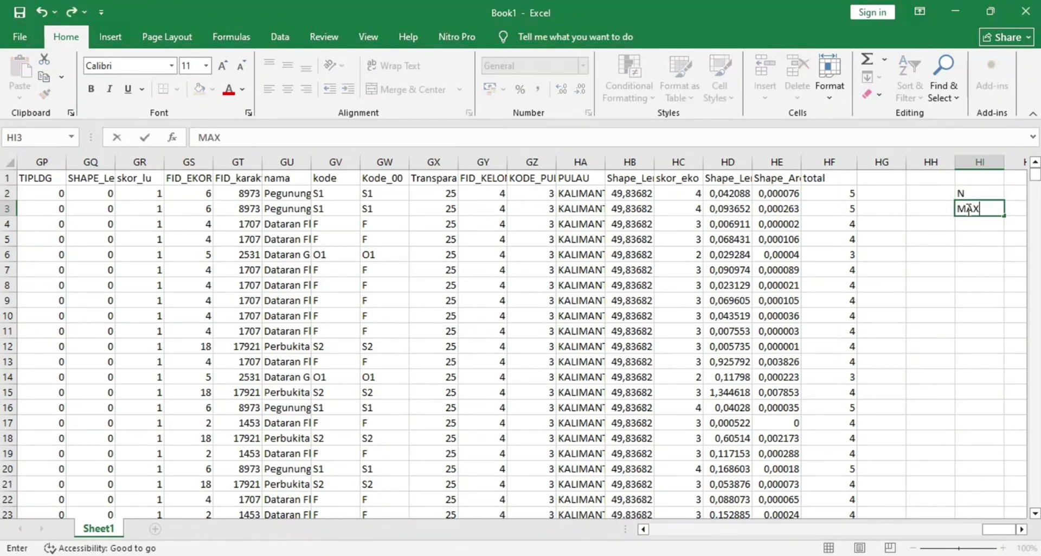
key("Return")
type("MIN")
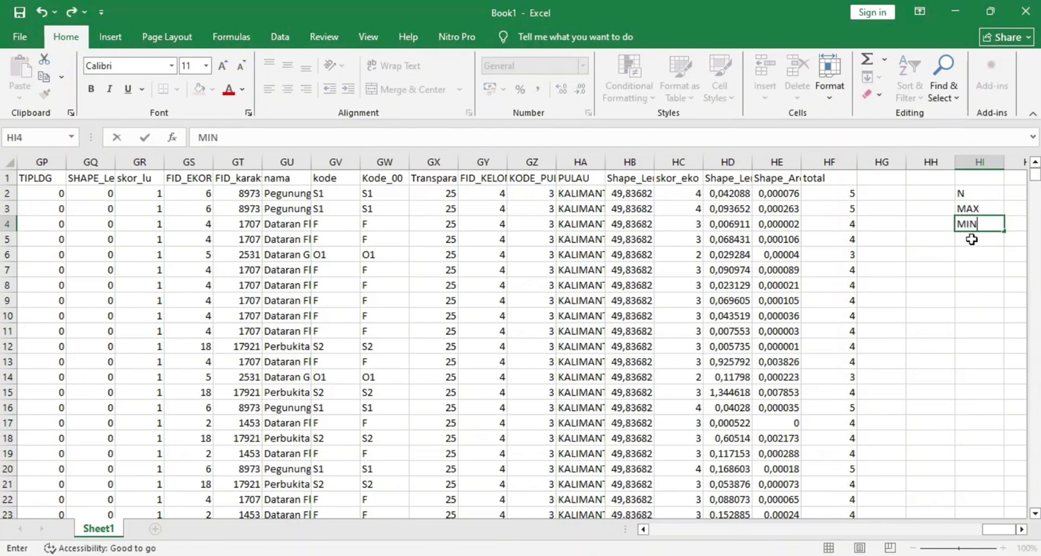
key("Return")
Enter the labels JUMLAH KELAS, LEBAR and RATA-RATA in cells HI5 to HI7.
type("JU")
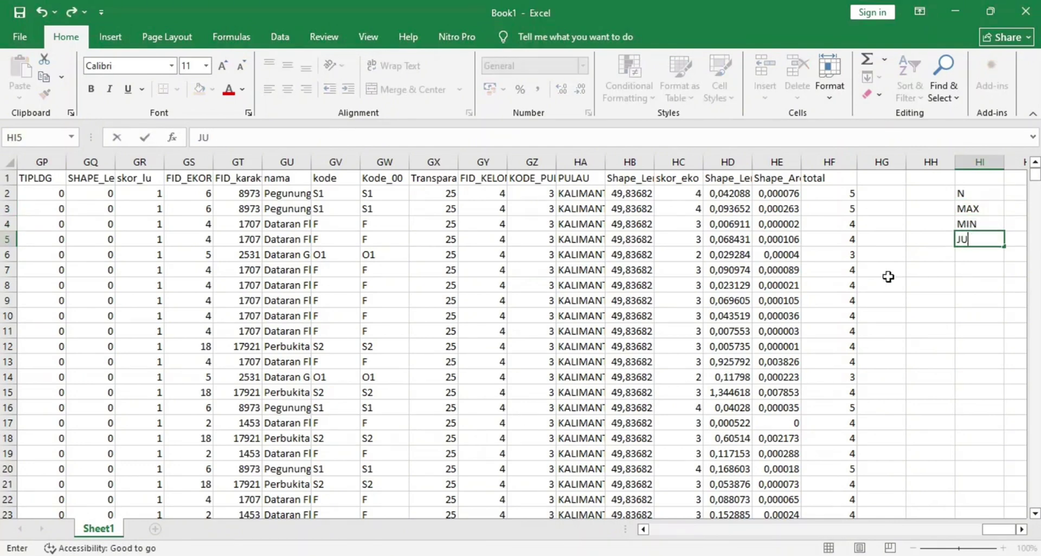
type("MLAH KELAS")
left_click(976, 251)
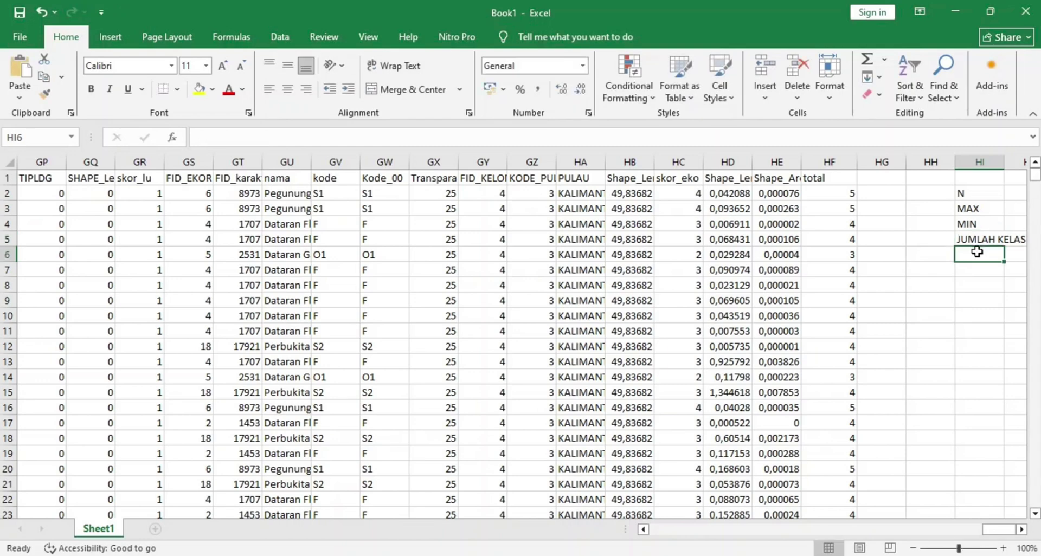
type("LEBAR")
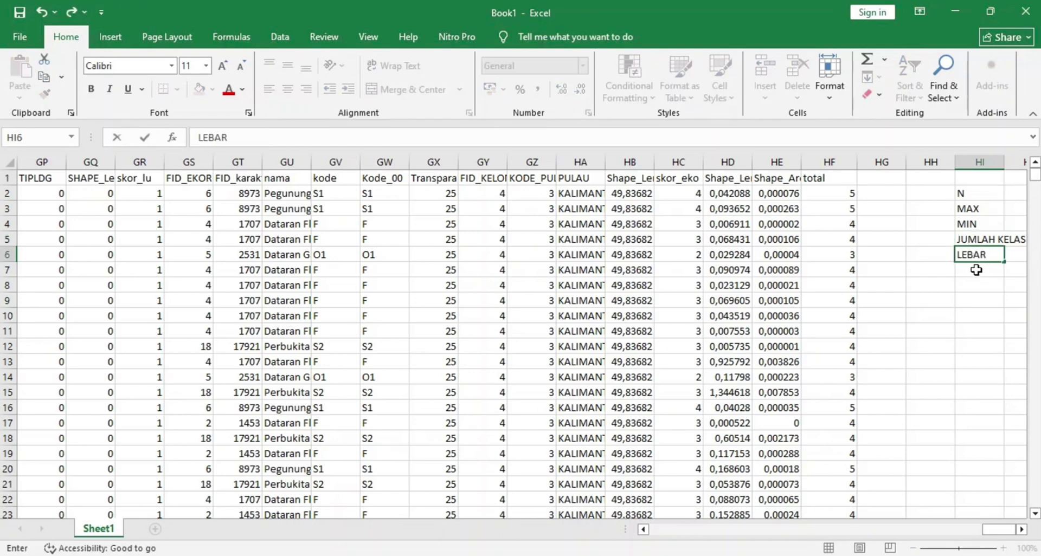
left_click(976, 269)
type("RATA-RATA")
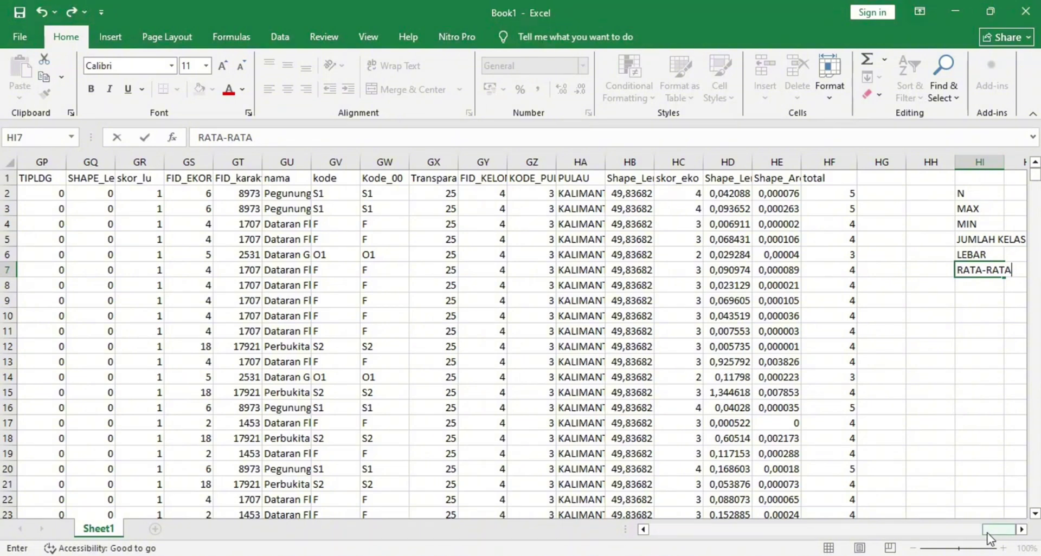
left_click(976, 316)
Enter a COUNT formula in HJ2 over all values of the total column, starting at HF2.
key("Up")
key("Up")
key("Up")
key("Up")
key("Up")
key("Up")
key("Right")
key("Right")
key("Left")
key("Up")
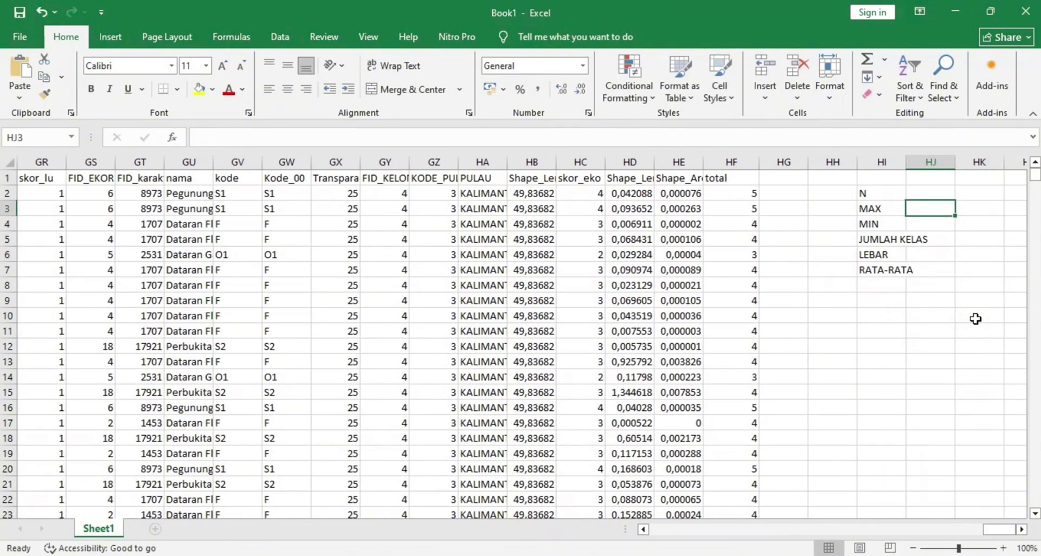
left_click(924, 191)
type("=")
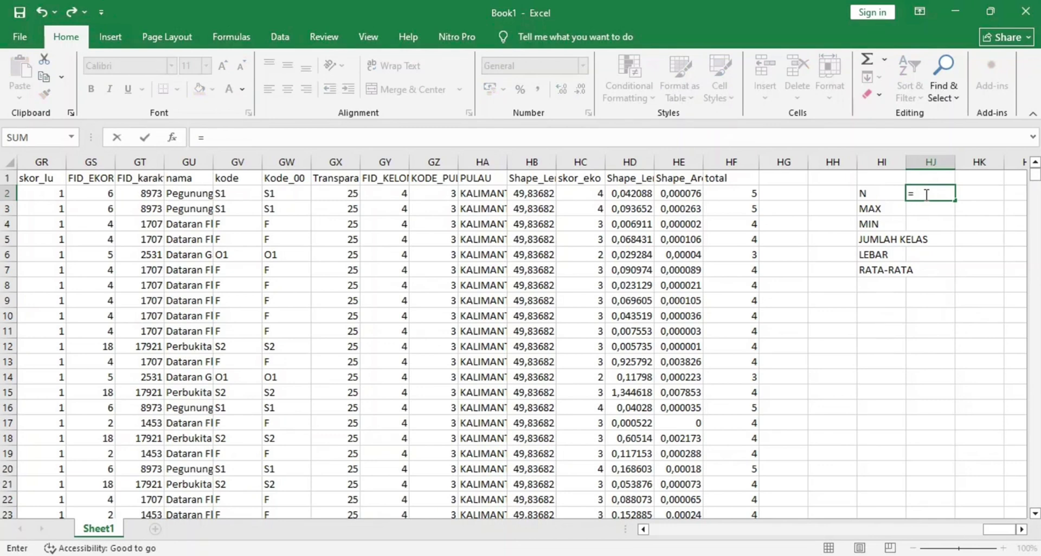
type("count")
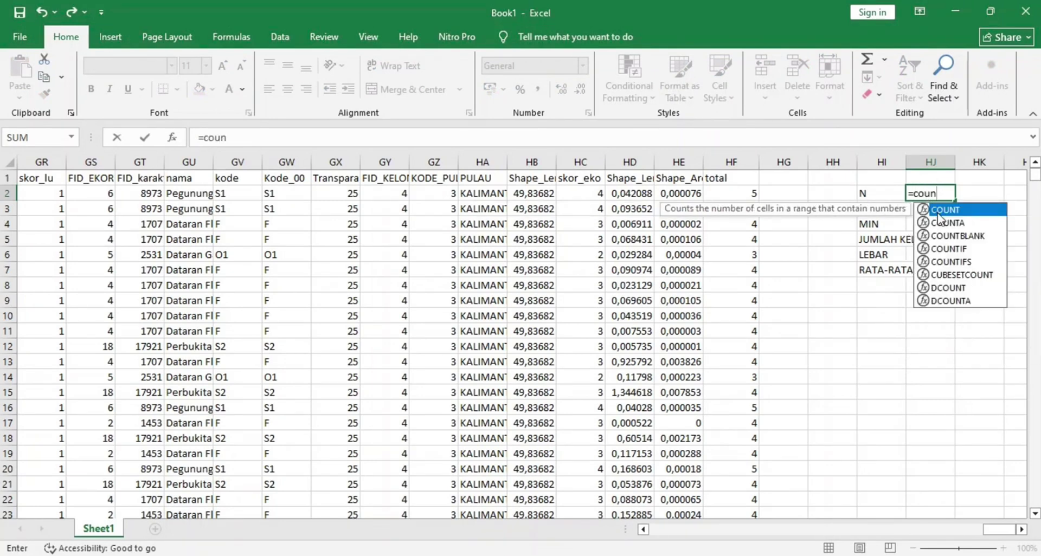
key("Tab")
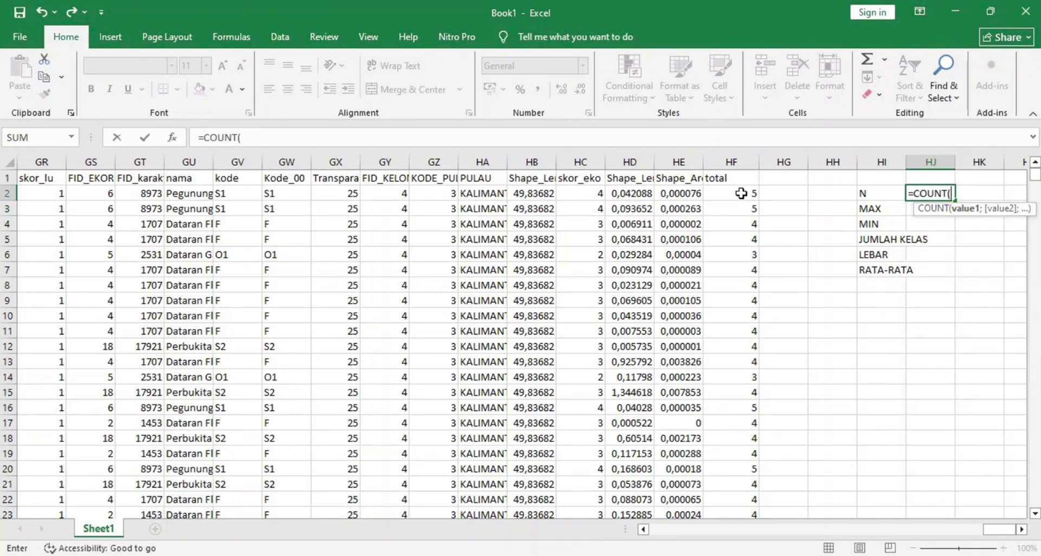
left_click_drag(741, 193, 730, 471)
left_click_drag(740, 477, 737, 417)
key("Return")
Enter a MAX formula in HJ3 over the total values in HF2:HF892.
scroll(1025, 192, "up", 13)
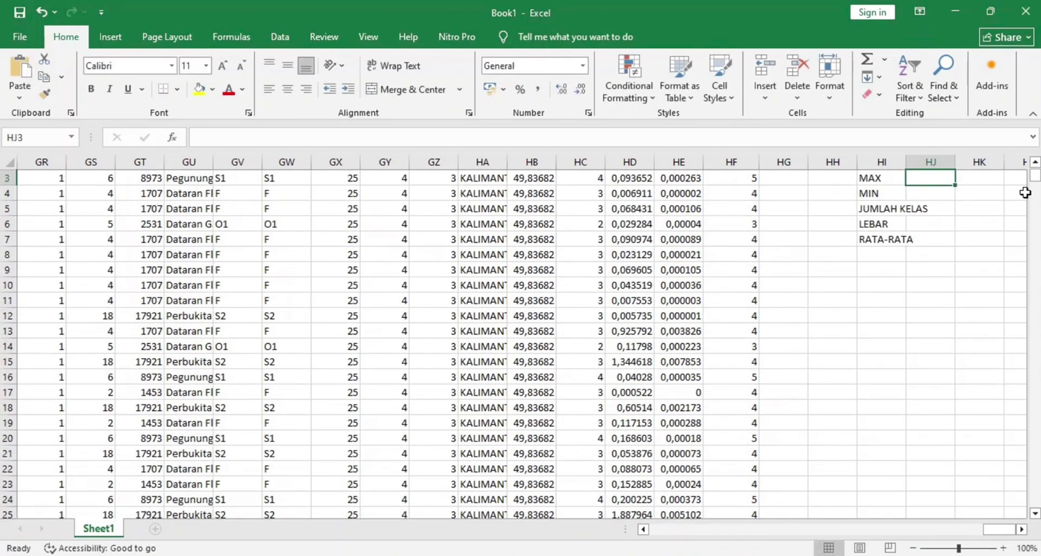
scroll(970, 184, "up", 1)
type("=max")
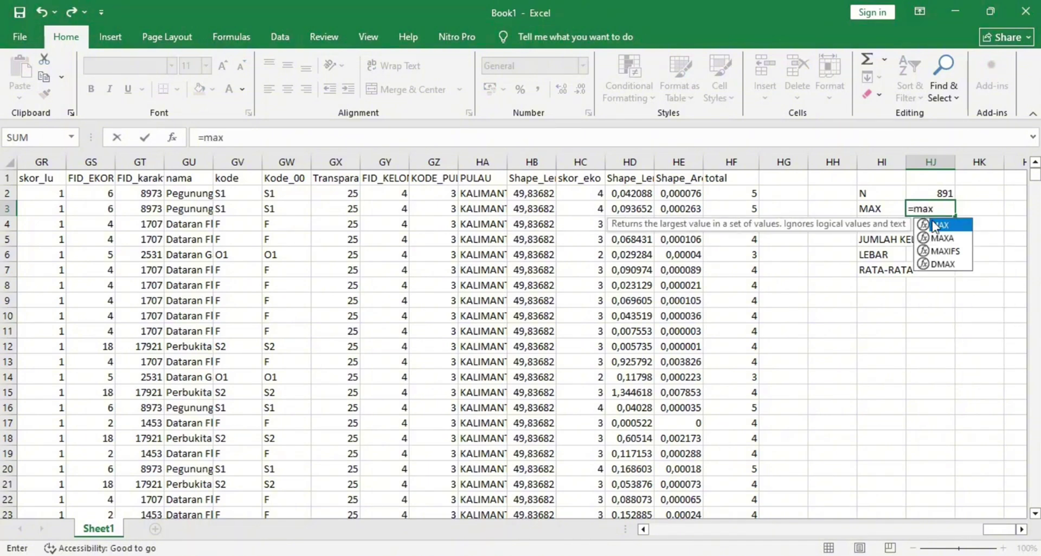
double_click(934, 227)
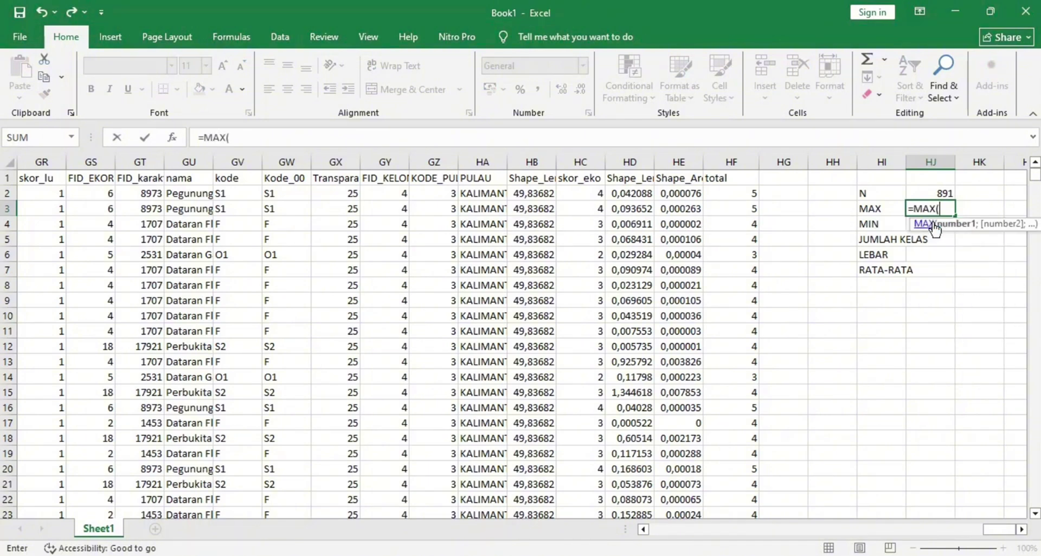
left_click_drag(732, 193, 736, 498)
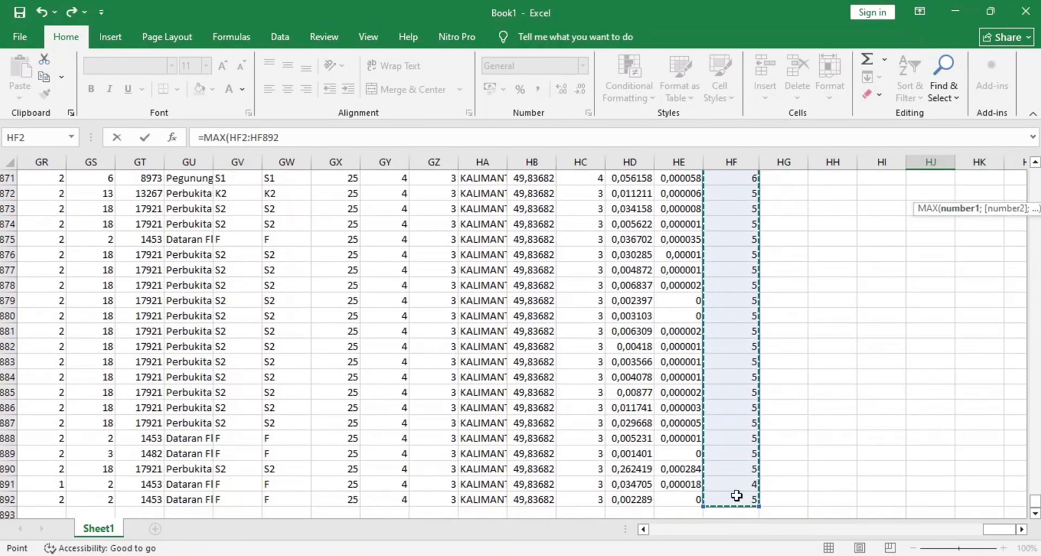
key("Return")
Enter a MIN formula in HJ4 over all values of the total column, starting at HF2.
type("=MIN(")
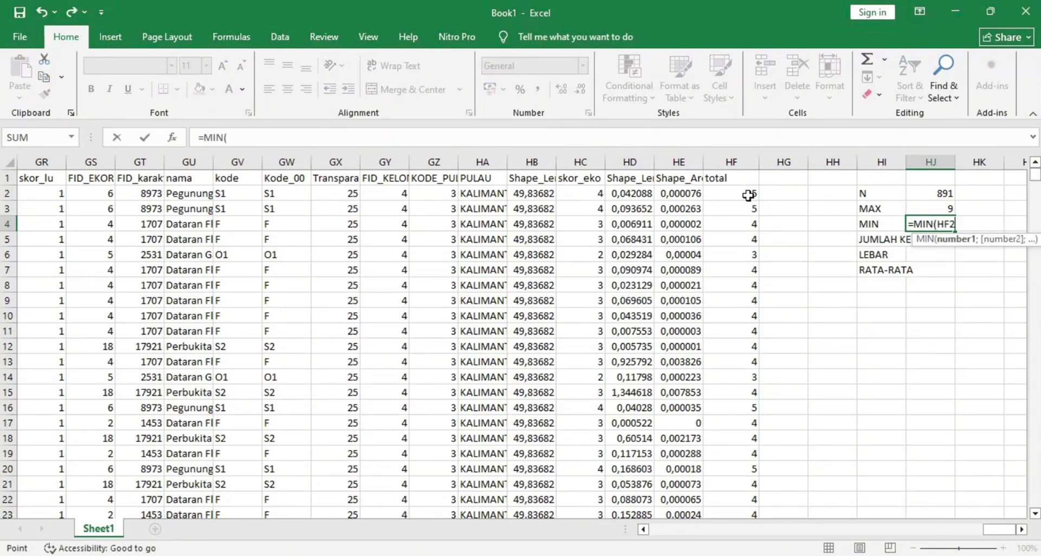
left_click_drag(753, 193, 731, 456)
key("Return")
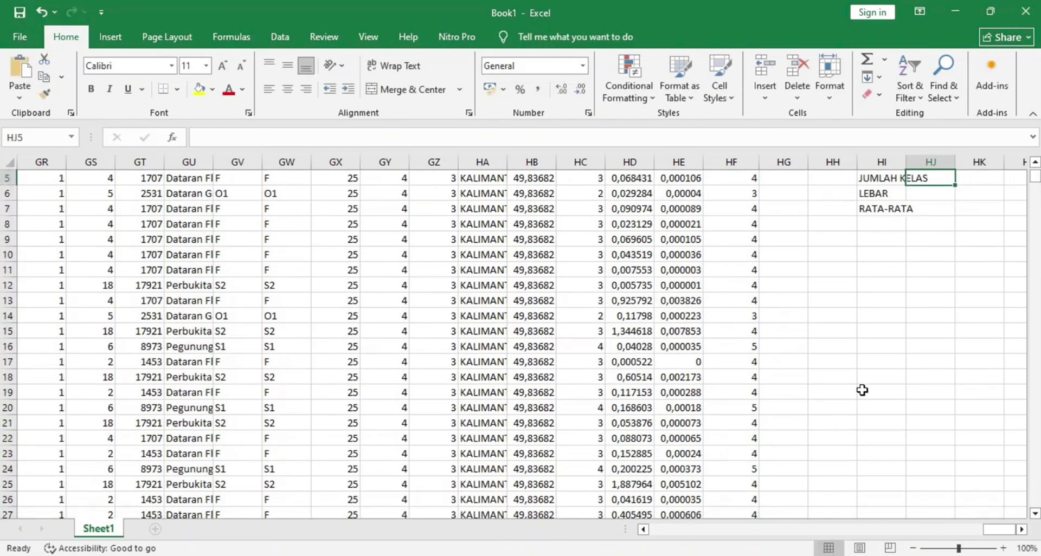
Auto-fit column HI to its labels and enter the class-count formula =1+(3,3*LOG(HJ2)) in HJ5.
double_click(906, 161)
type("=")
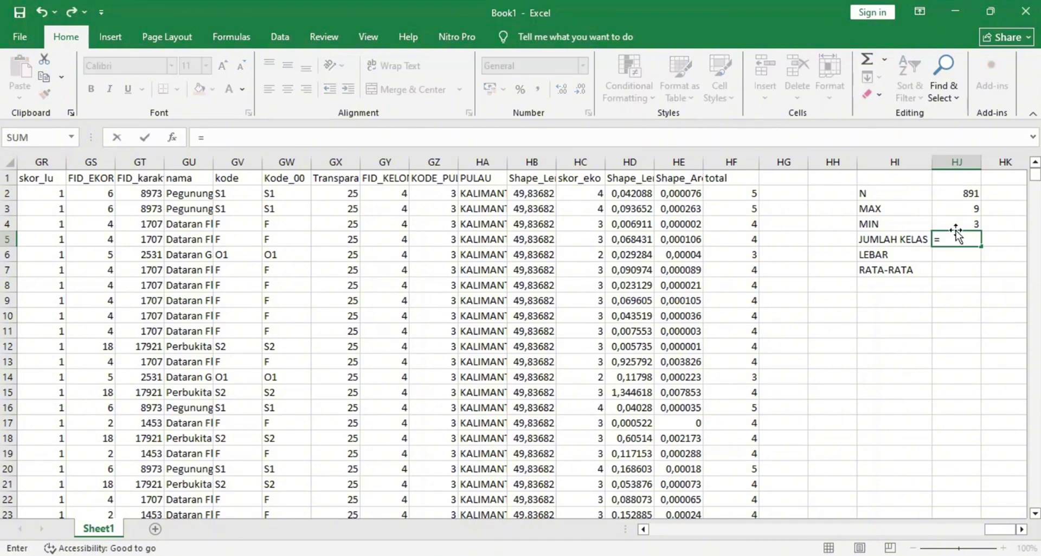
type("1")
type("+(3,3*lo")
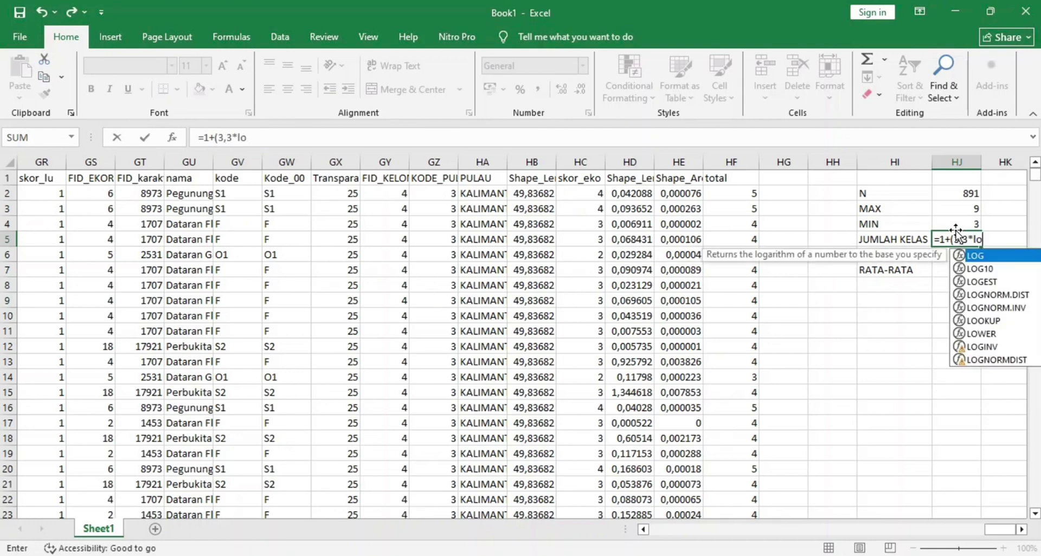
double_click(975, 256)
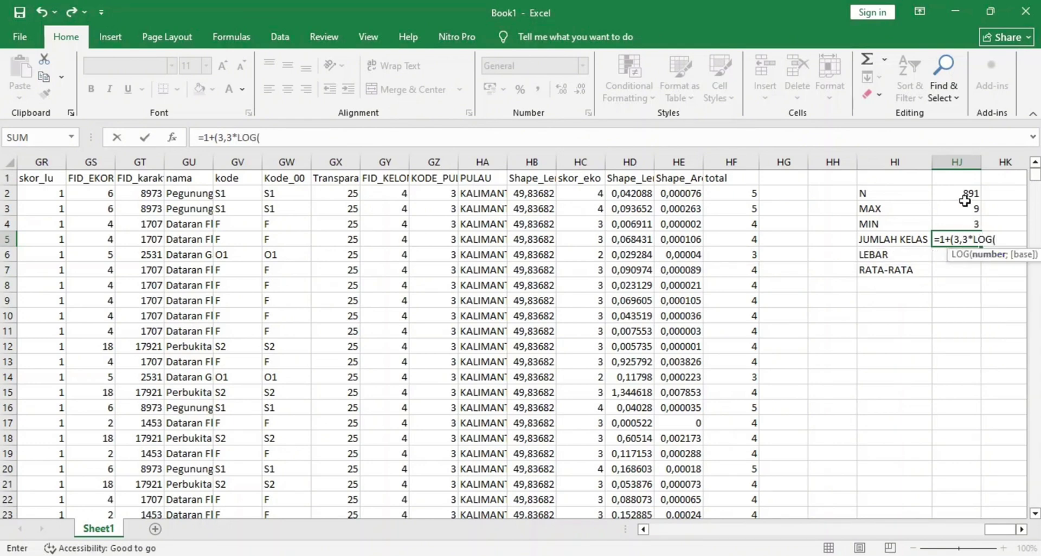
left_click(968, 195)
key("Return")
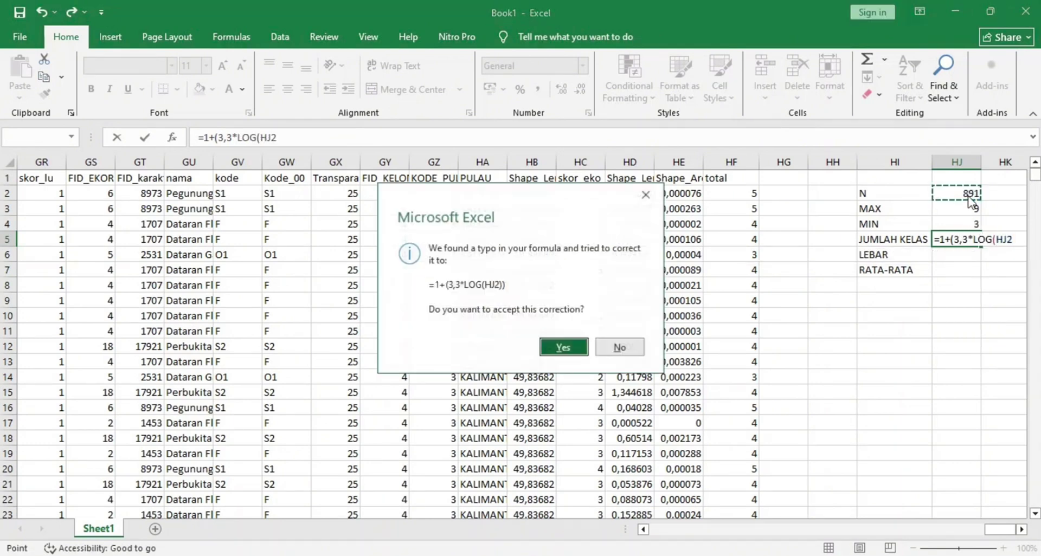
left_click(563, 350)
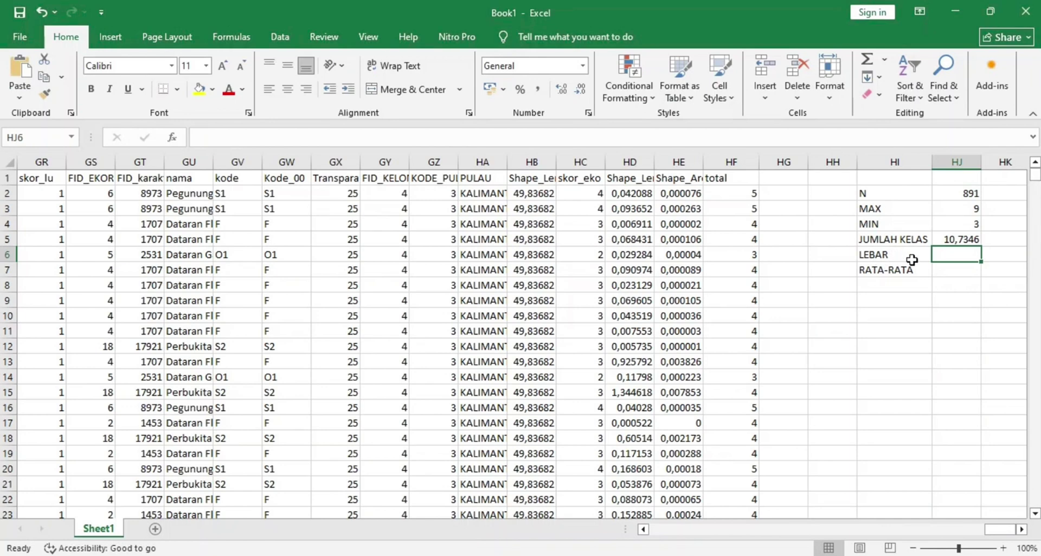
Enter the LEBAR formula =(HJ3-HJ4)/HJ2 in cell HJ6.
type("=(")
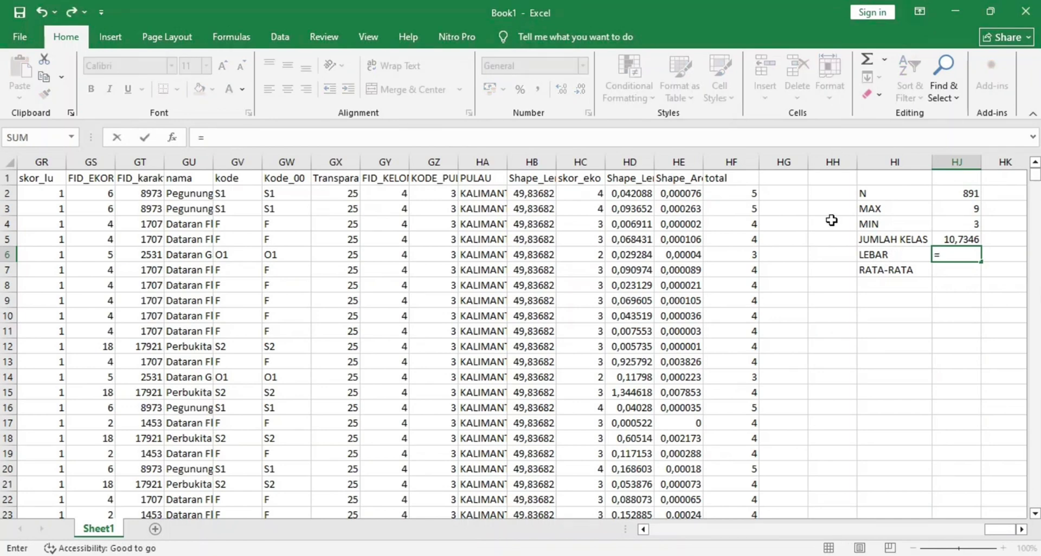
left_click(947, 210)
type("-")
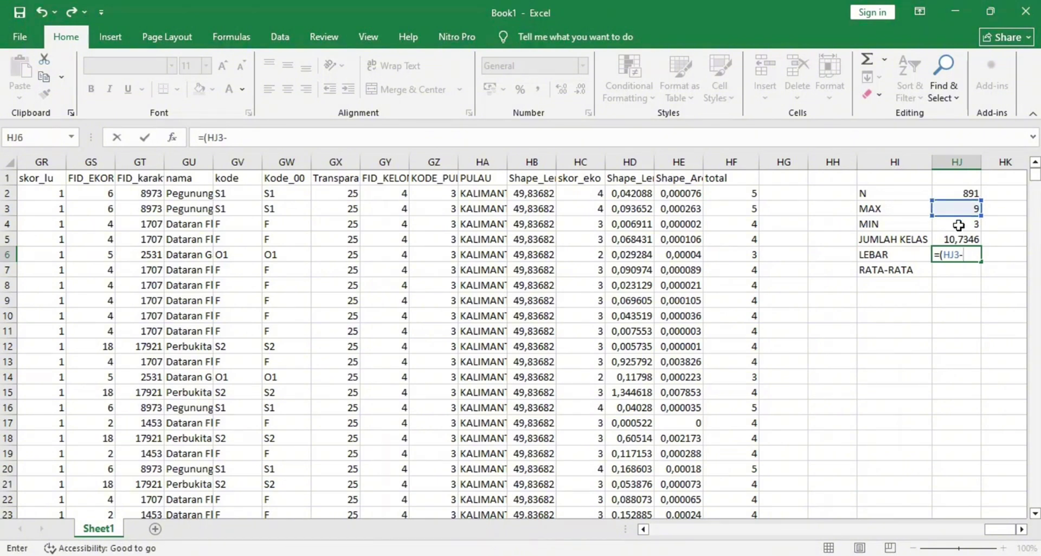
left_click(957, 226)
type(")/")
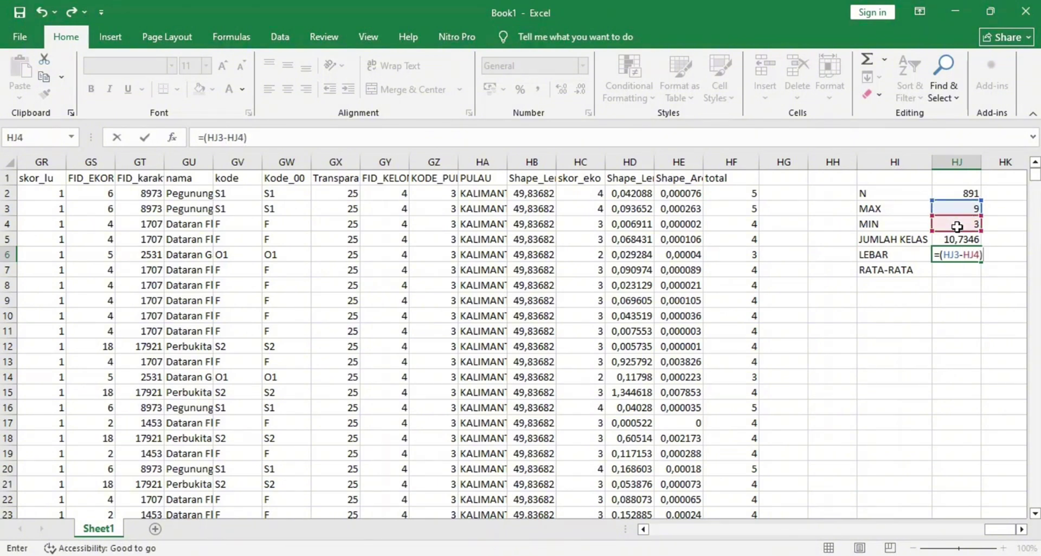
left_click(962, 196)
key("Return")
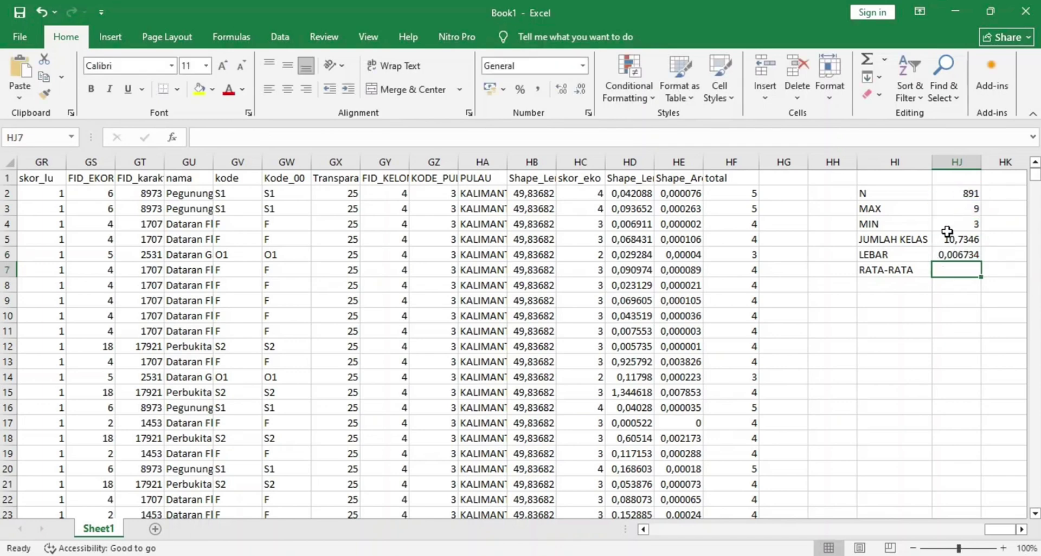
Enter the RATA-RATA formula =(HJ3-HJ4)/2 in cell HJ7.
type("=")
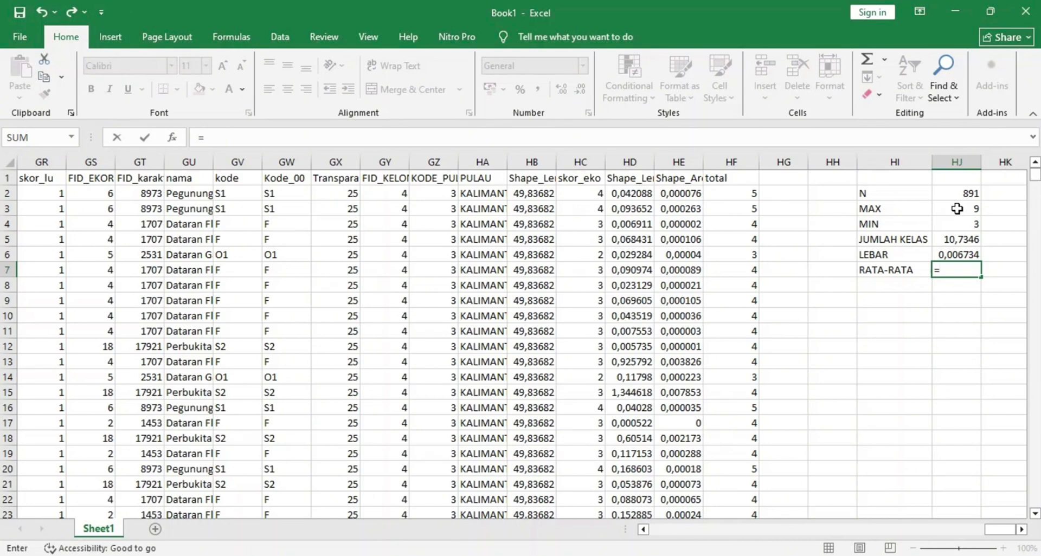
type("(")
left_click(961, 212)
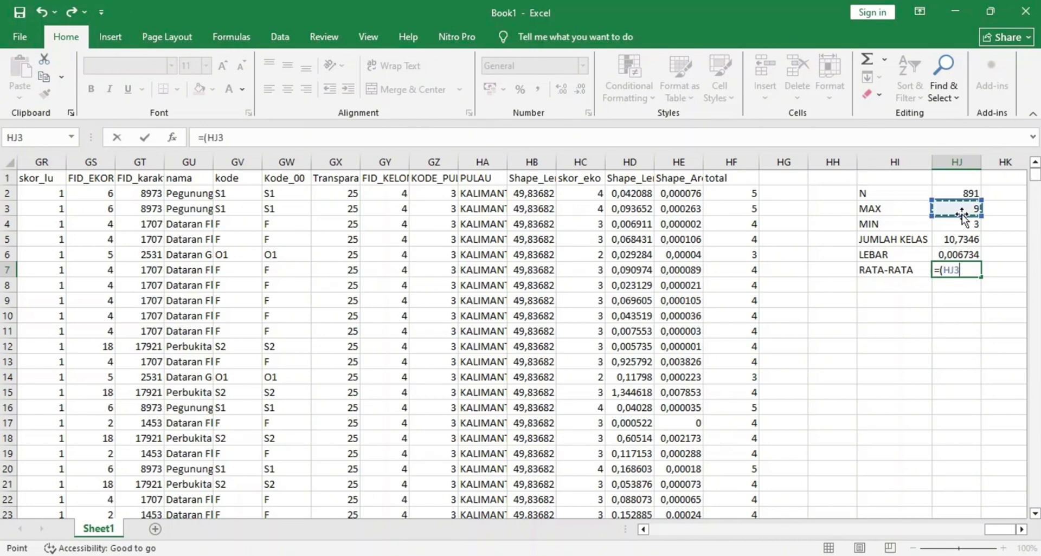
type("-")
left_click(960, 223)
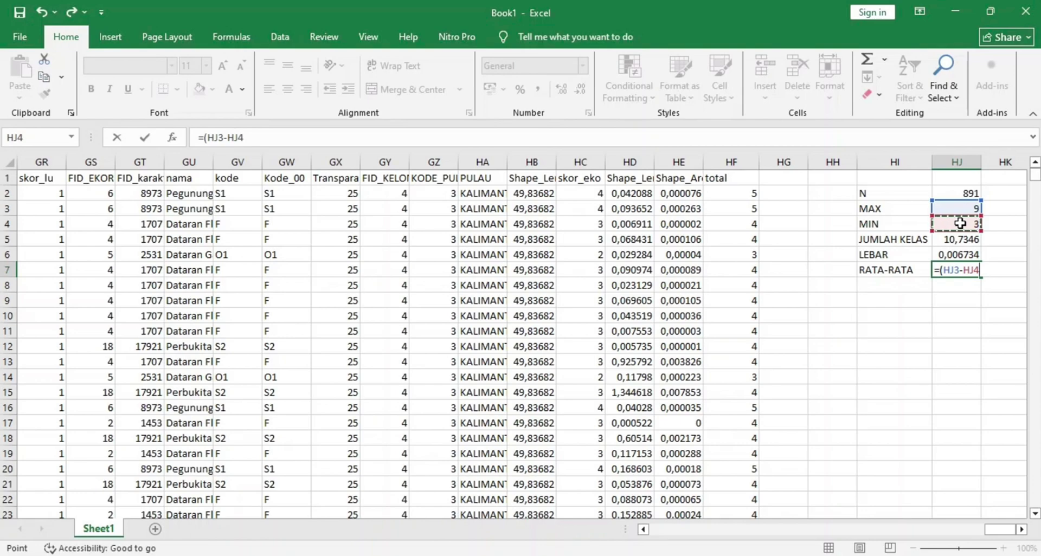
type(")/2")
key("Return")
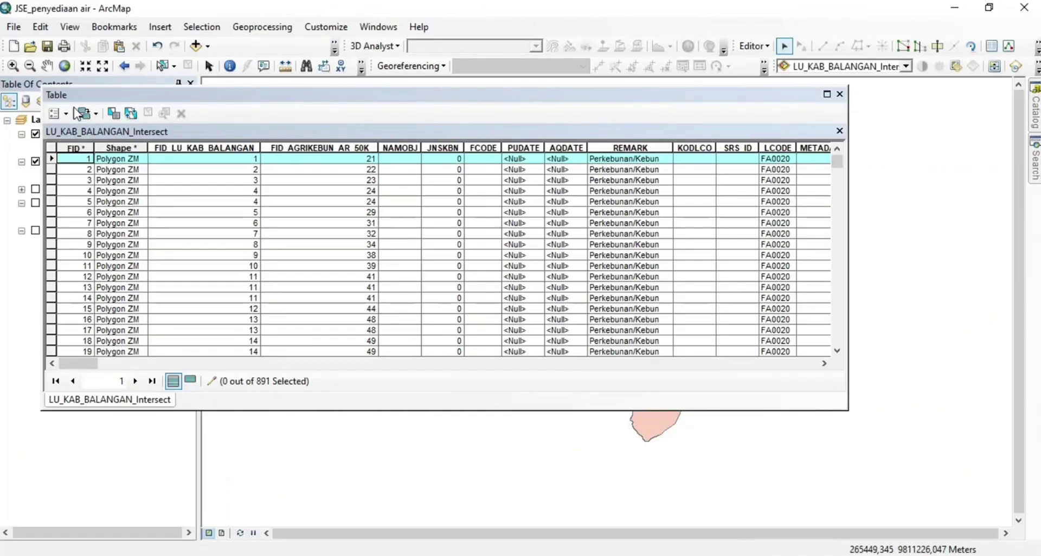
In ArcMap, stop the edit session on the LU_KAB_BALANGAN_Intersect layer and save the edits.
left_click(66, 113)
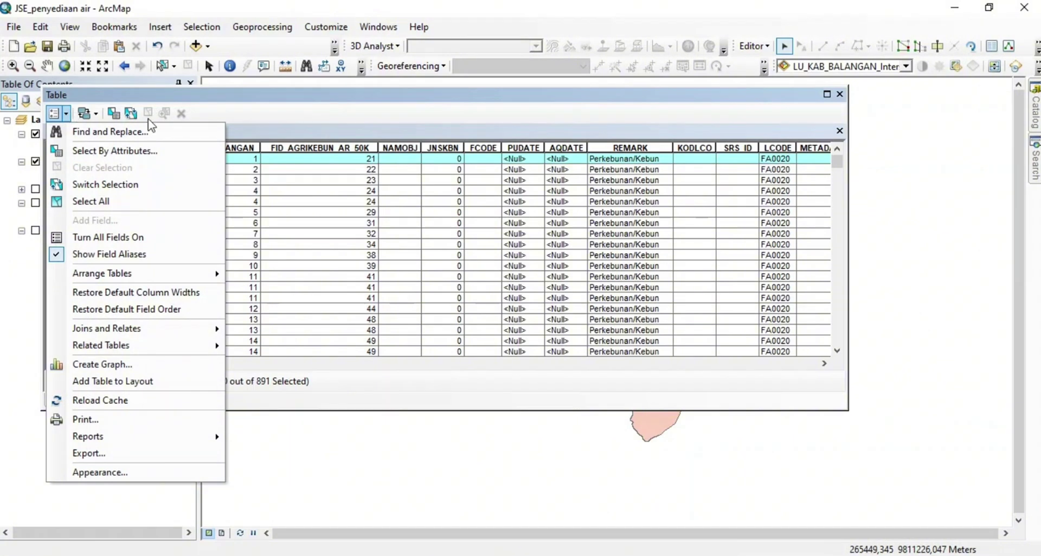
left_click(357, 112)
left_click(759, 47)
left_click(768, 82)
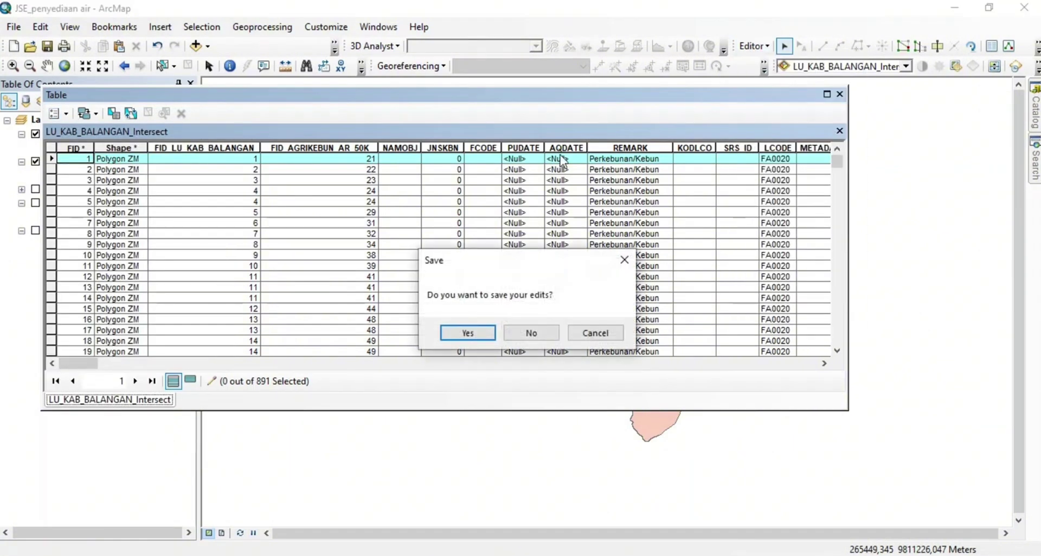
left_click(468, 333)
Add a Text field named KRITERIA with length 50 to the LU_KAB_BALANGAN_Intersect attribute table.
left_click(65, 113)
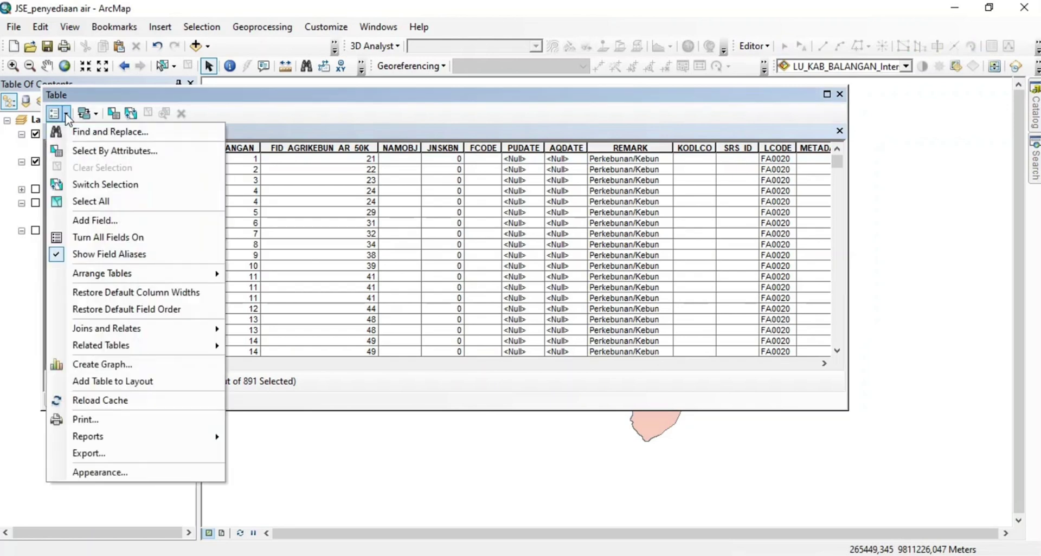
left_click(90, 218)
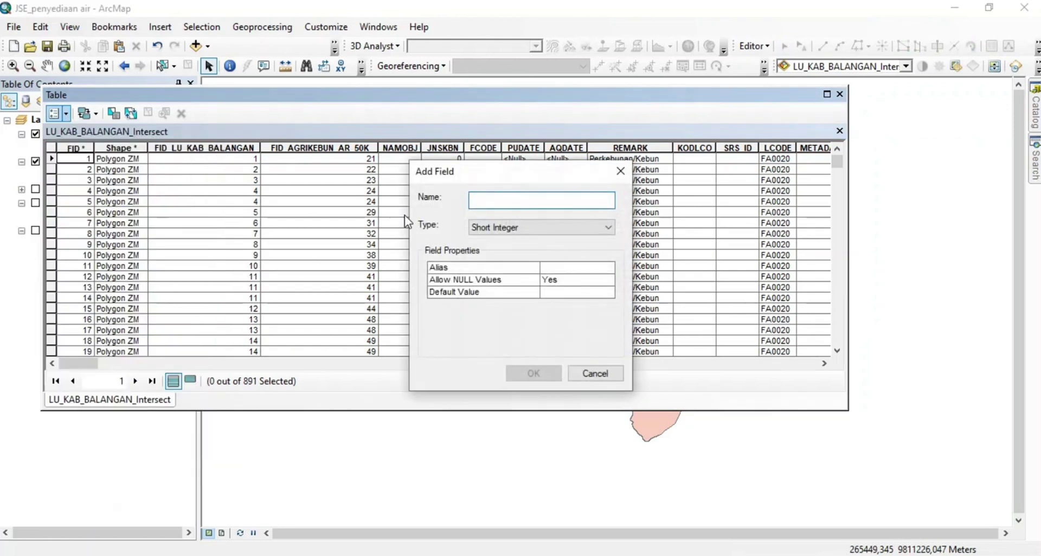
type("KRITERIA")
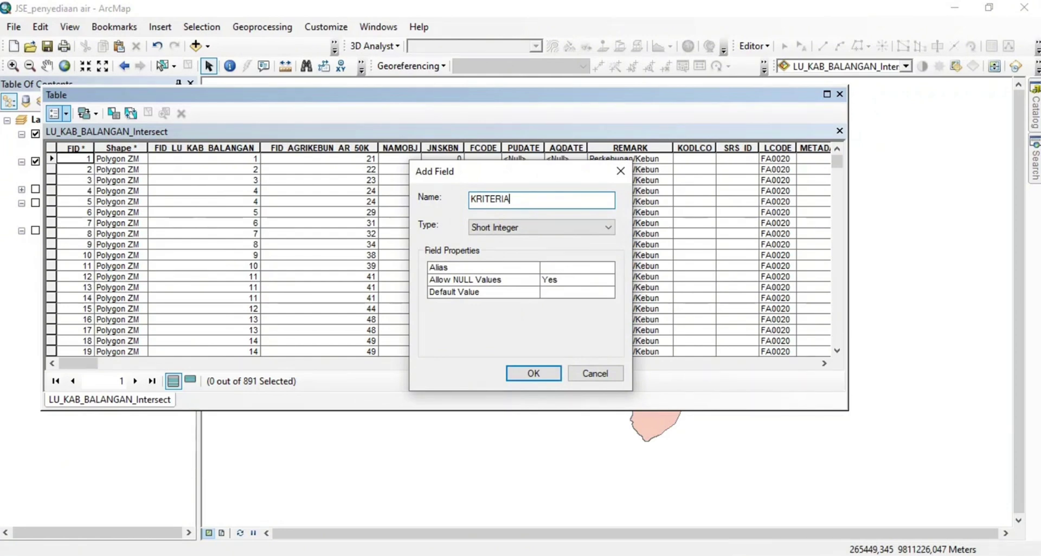
left_click(490, 224)
left_click(491, 280)
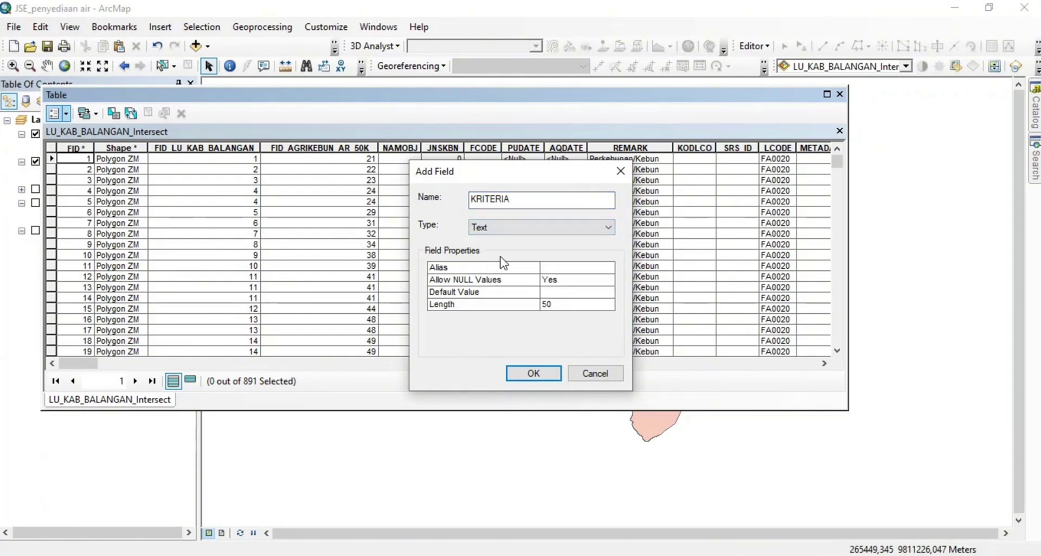
left_click(533, 373)
Select the records of the intersect table by attributes with the expression total <=3.
left_click_drag(76, 363, 637, 378)
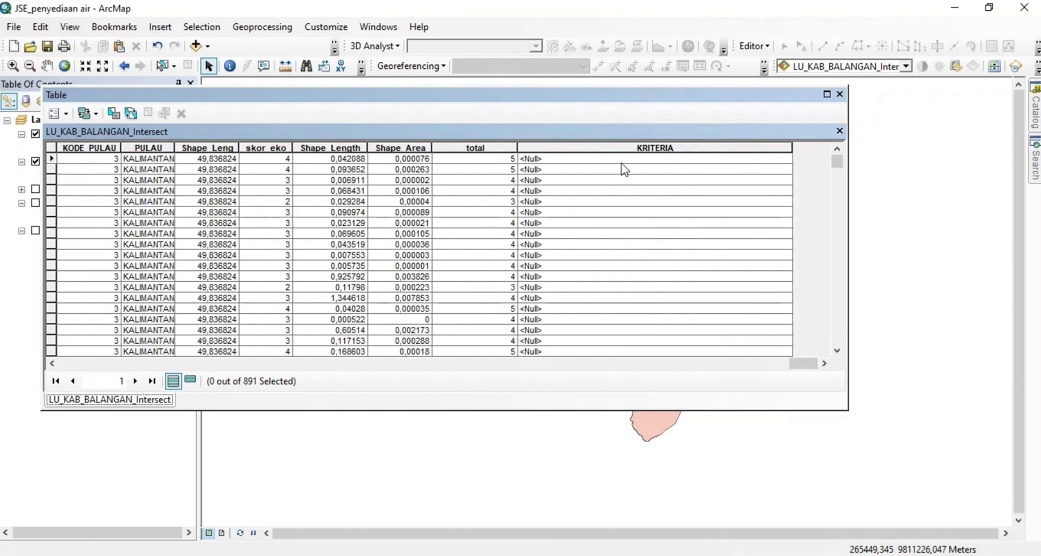
left_click(628, 150)
right_click(629, 156)
left_click(61, 114)
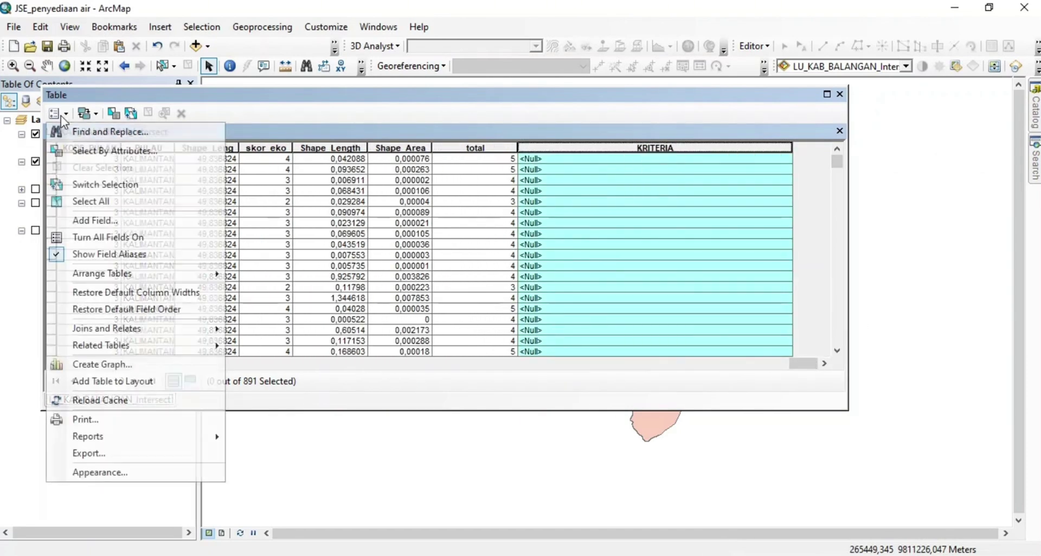
left_click(162, 158)
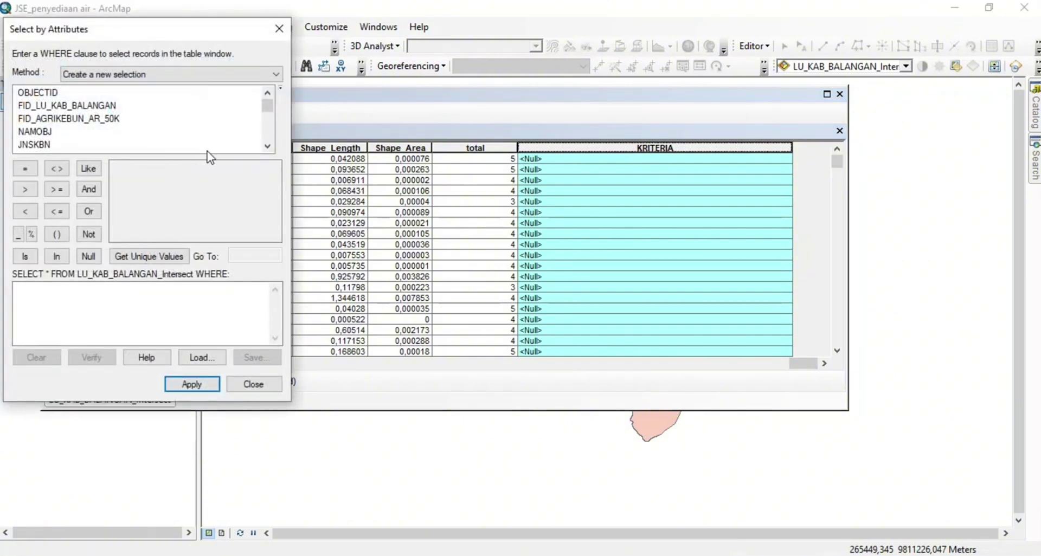
scroll(269, 110, "down", 5)
scroll(269, 110, "up", 5)
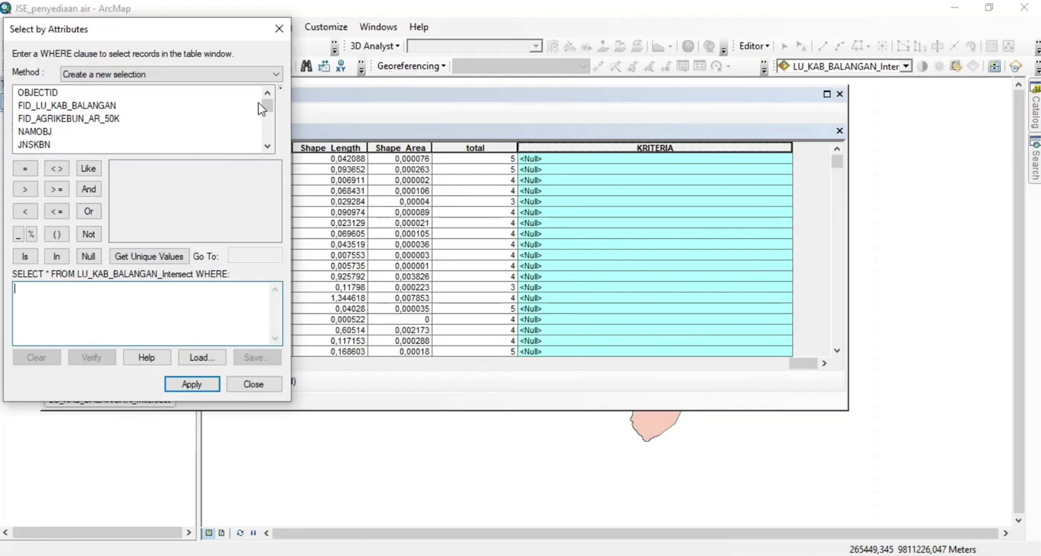
left_click_drag(267, 106, 268, 142)
double_click(27, 132)
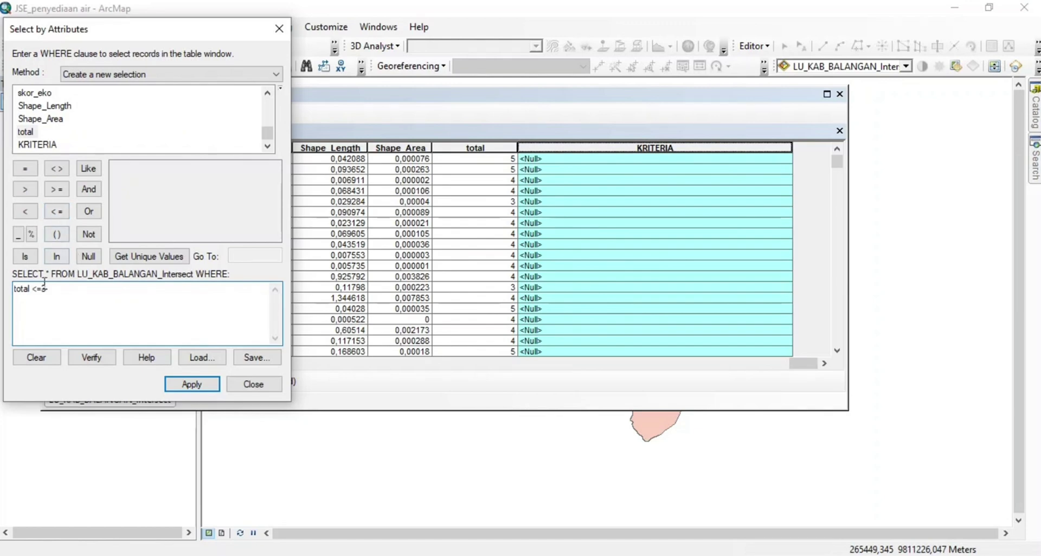
type("<=3")
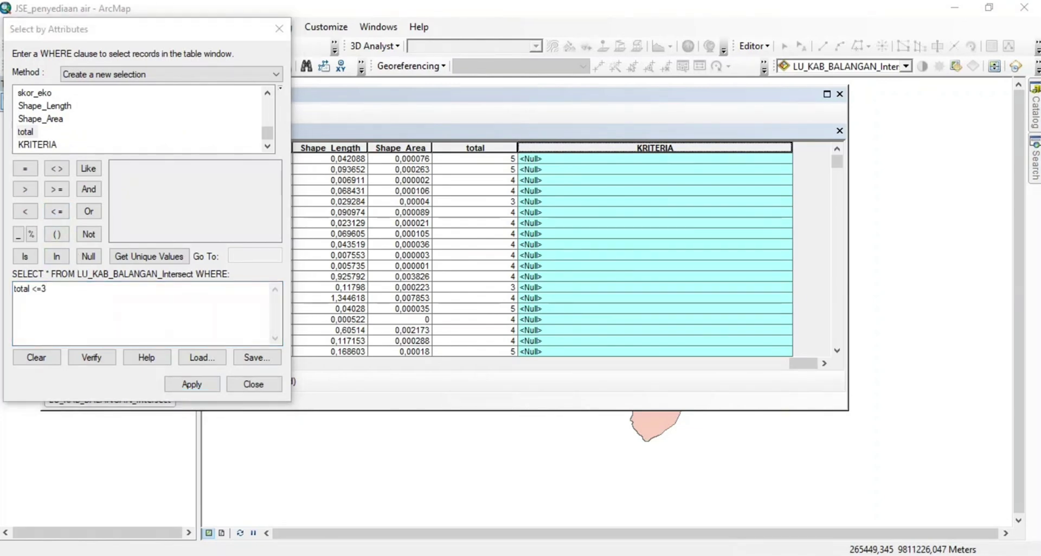
left_click(193, 384)
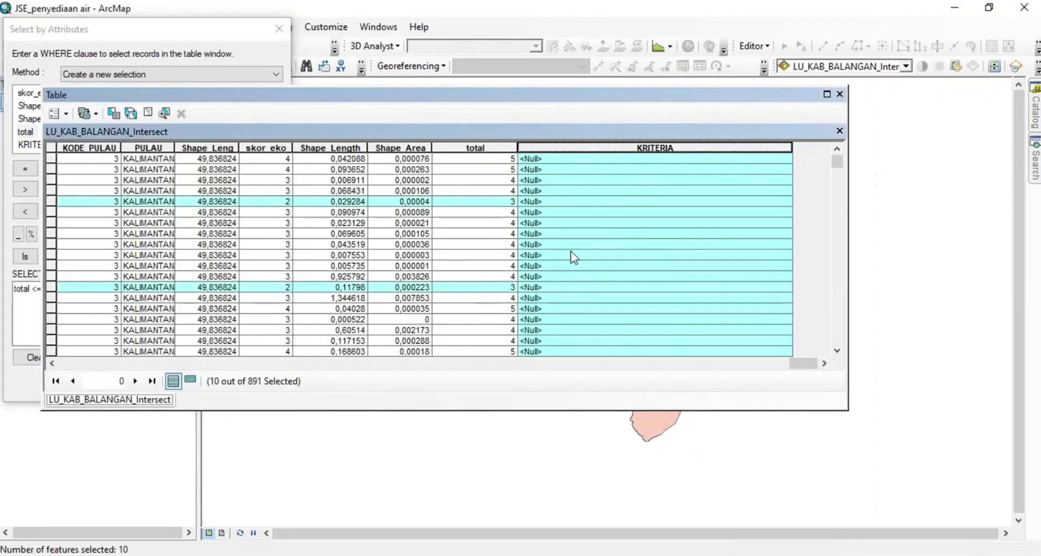
Calculate the KRITERIA field of the selected records as "tidak sesuai", replacing the old expression in the Field Calculator.
right_click(648, 143)
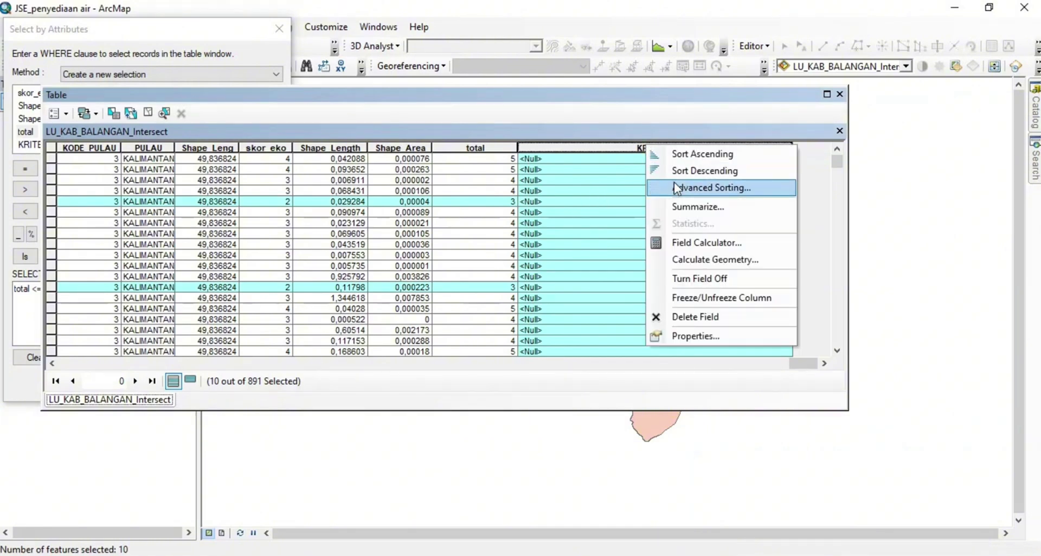
left_click(683, 243)
left_click(475, 321)
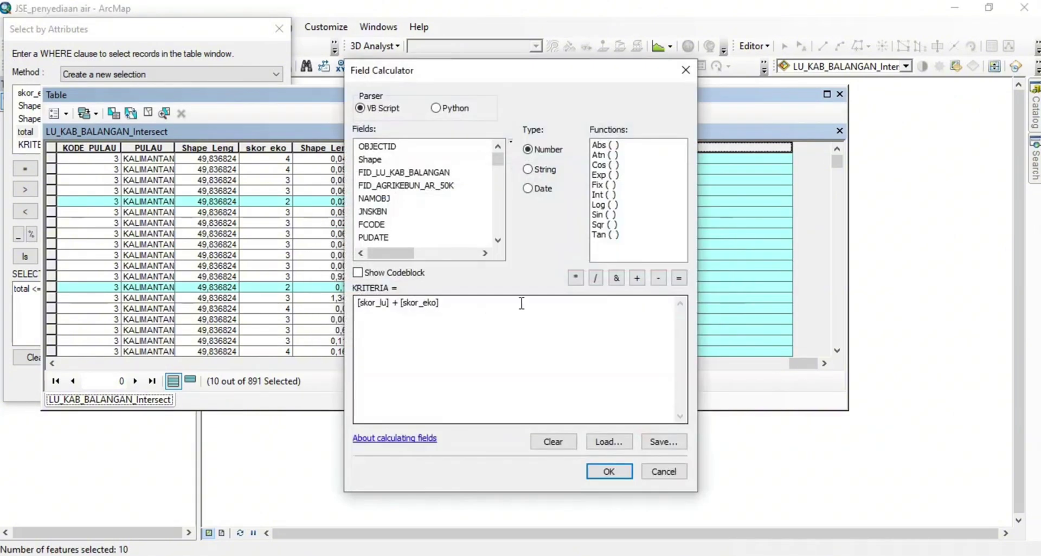
left_click(485, 307)
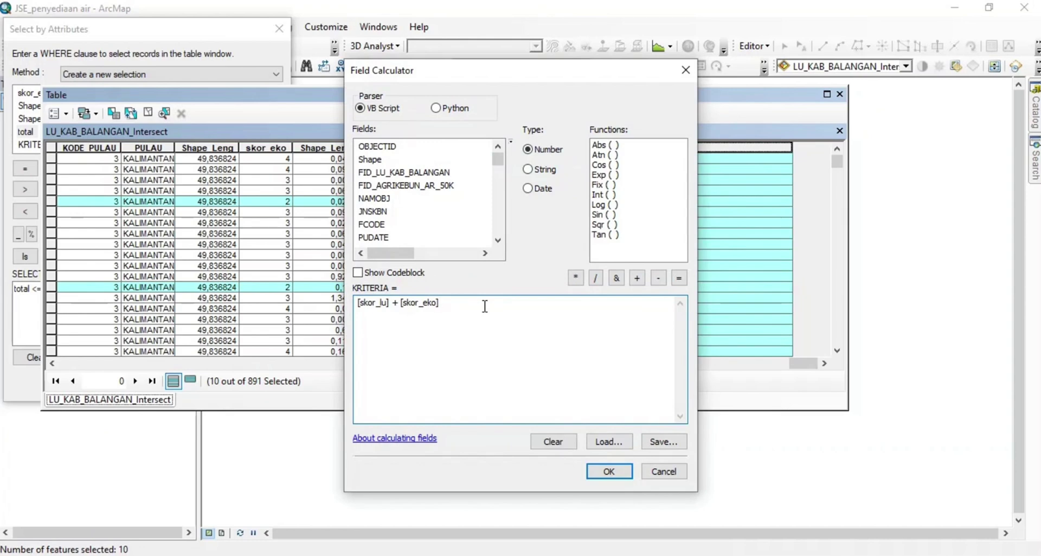
key("BackSpace")
key("BackSpace")
key("BackSpace")
key("BackSpace")
key("BackSpace")
key("BackSpace")
key("BackSpace")
key("BackSpace")
key("BackSpace")
key("BackSpace")
key("BackSpace")
key("BackSpace")
key("BackSpace")
key("BackSpace")
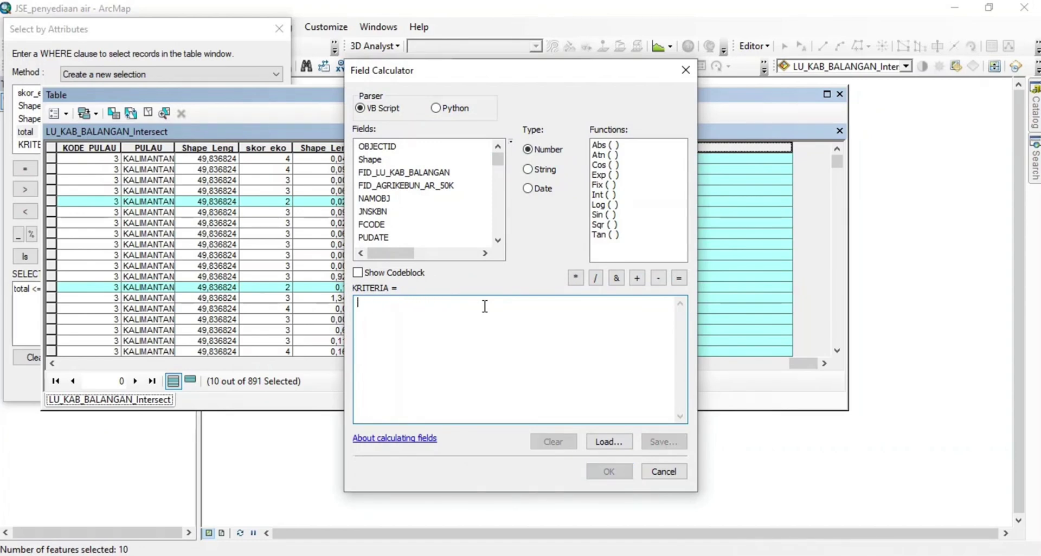
type("\"tidak sesuai")
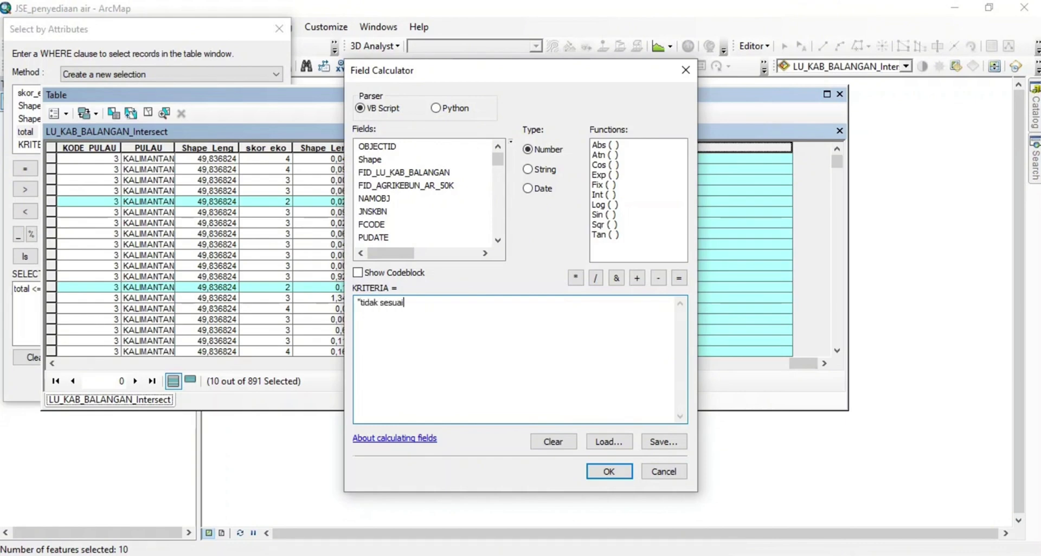
type("\"")
left_click(609, 471)
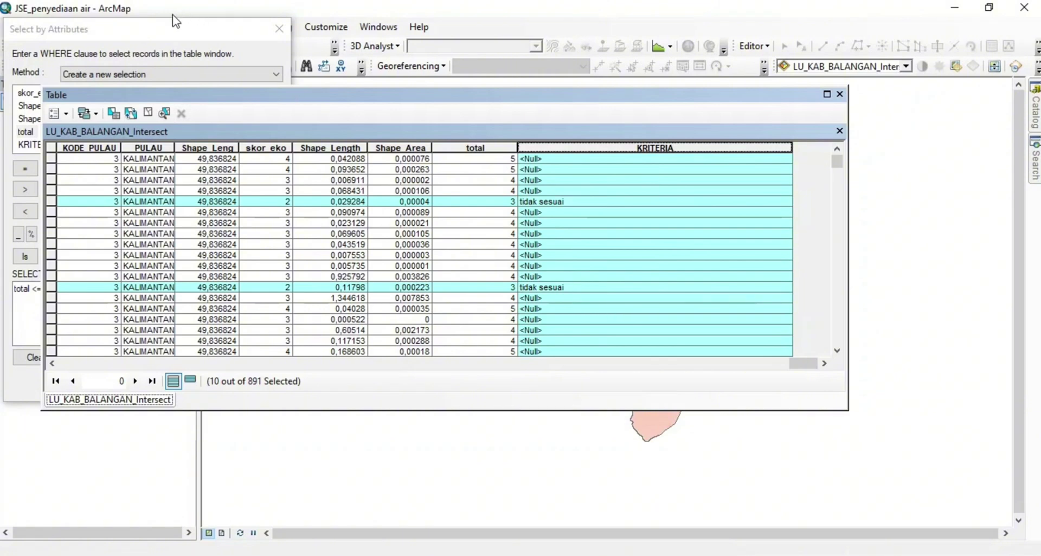
Change the attribute query to total >3 and apply it as a new selection.
left_click(180, 30)
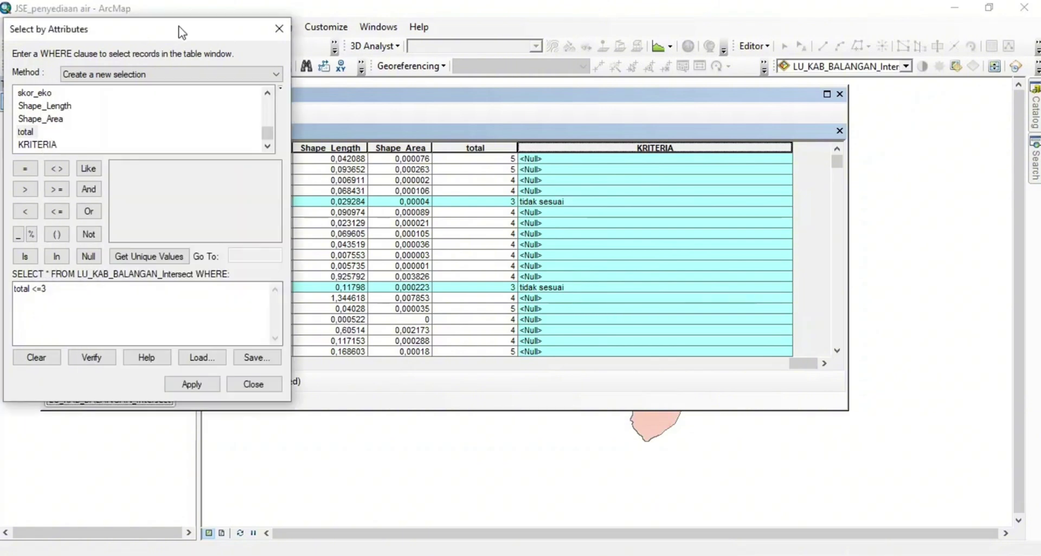
left_click(58, 288)
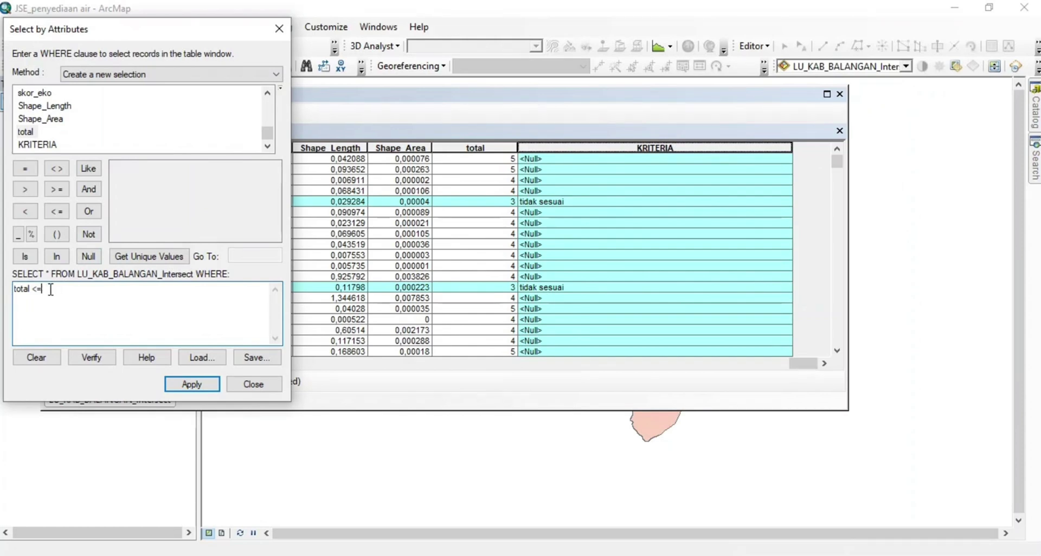
left_click(57, 189)
left_click(192, 384)
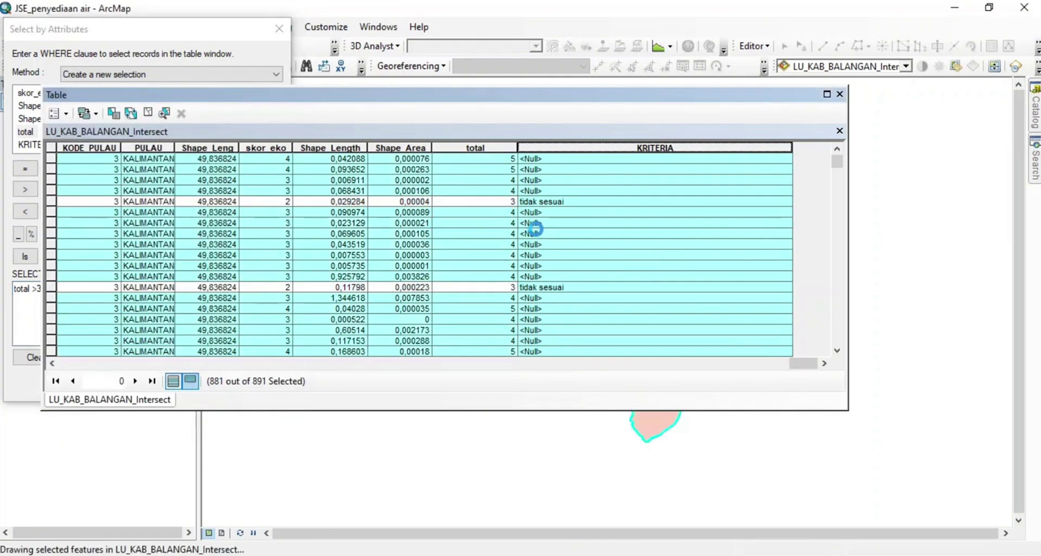
Calculate the KRITERIA field of the selected records as "sesuai", removing the word tidak from the previous expression.
right_click(590, 146)
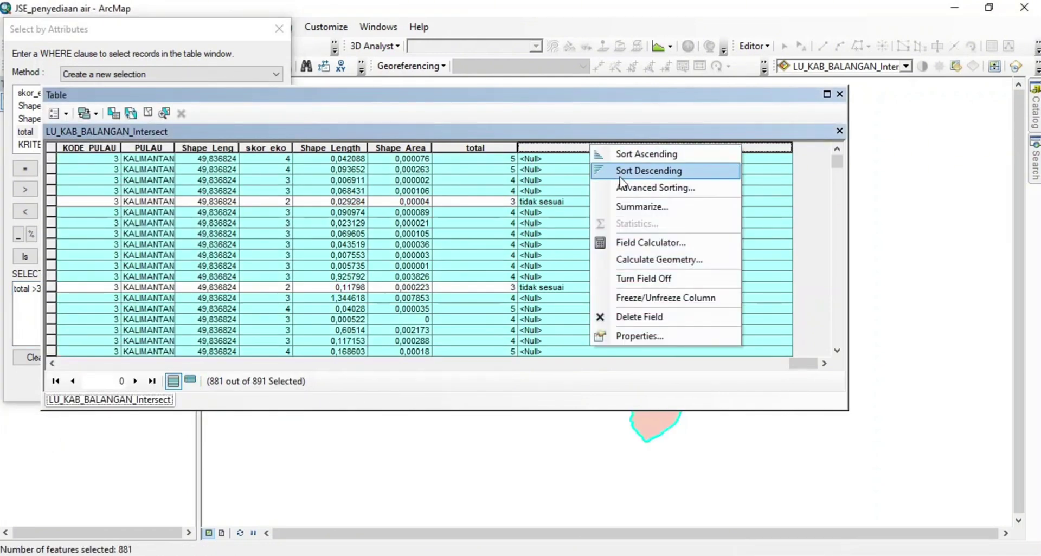
left_click(634, 243)
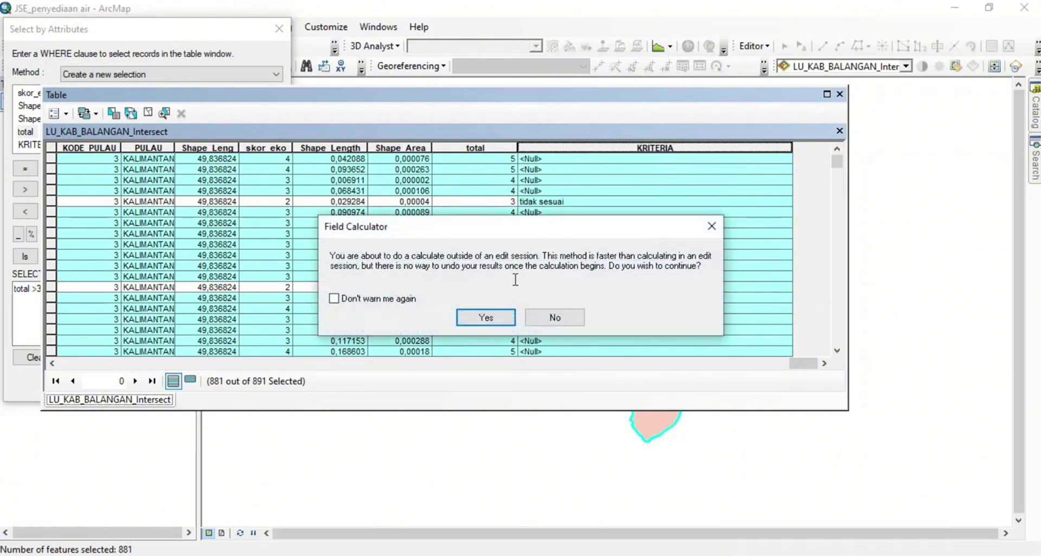
left_click(483, 318)
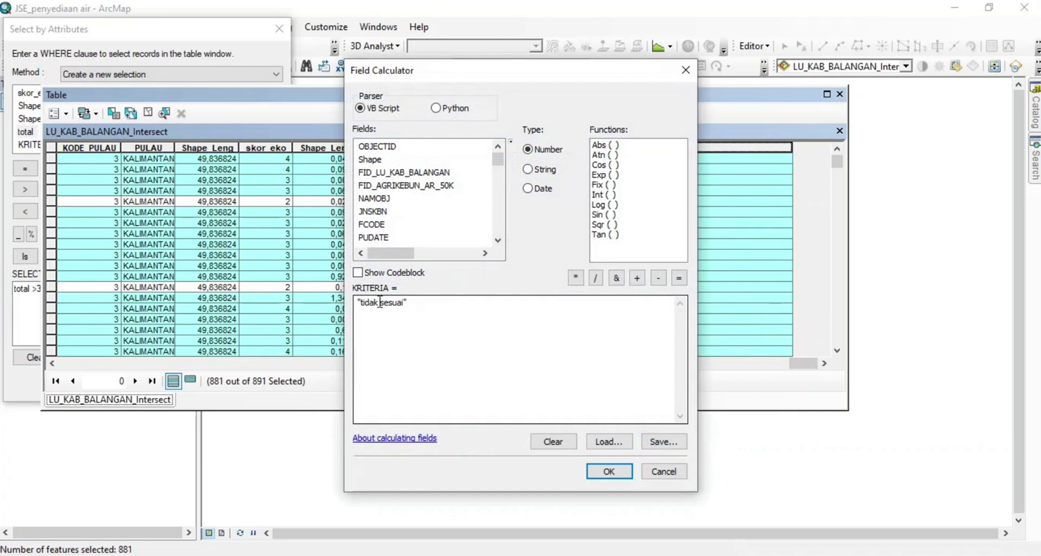
left_click(380, 303)
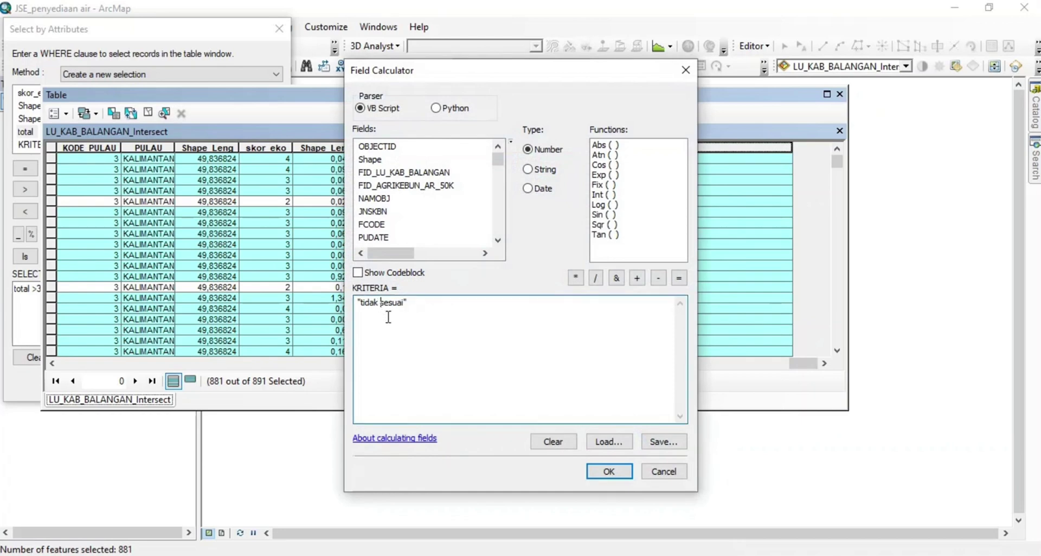
key("BackSpace")
key("BackSpace")
key("BackSpace")
key("BackSpace")
key("BackSpace")
key("BackSpace")
left_click(605, 470)
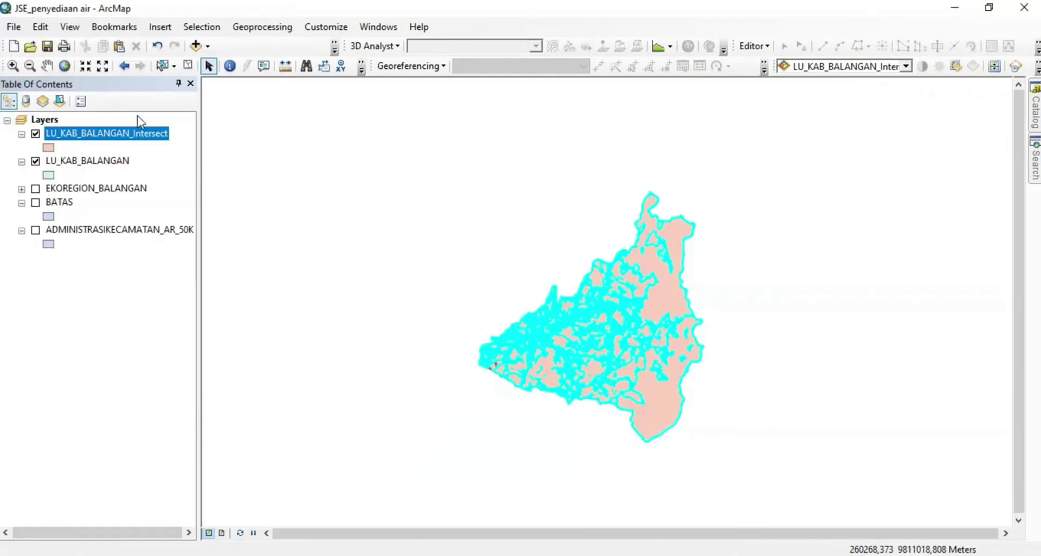
Symbolize the LU_KAB_BALANGAN_Intersect layer by unique values of KRITERIA, adding all values and switching off <all other values>.
right_click(120, 138)
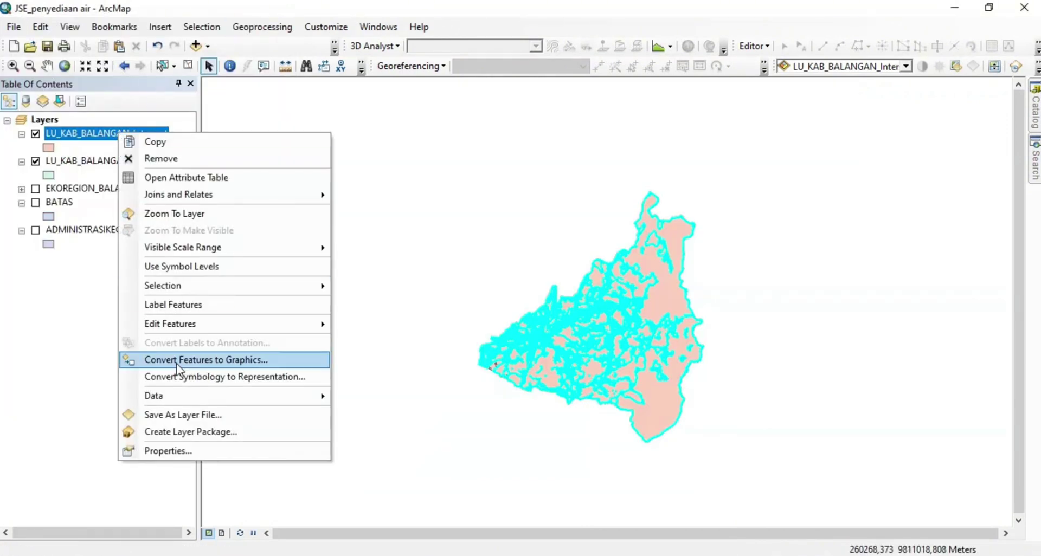
left_click(168, 448)
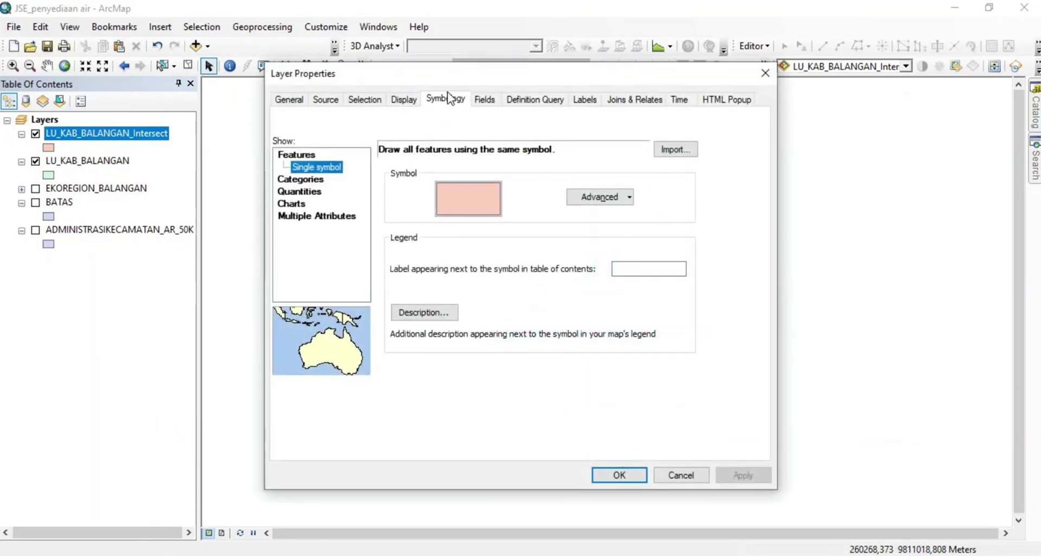
left_click(302, 180)
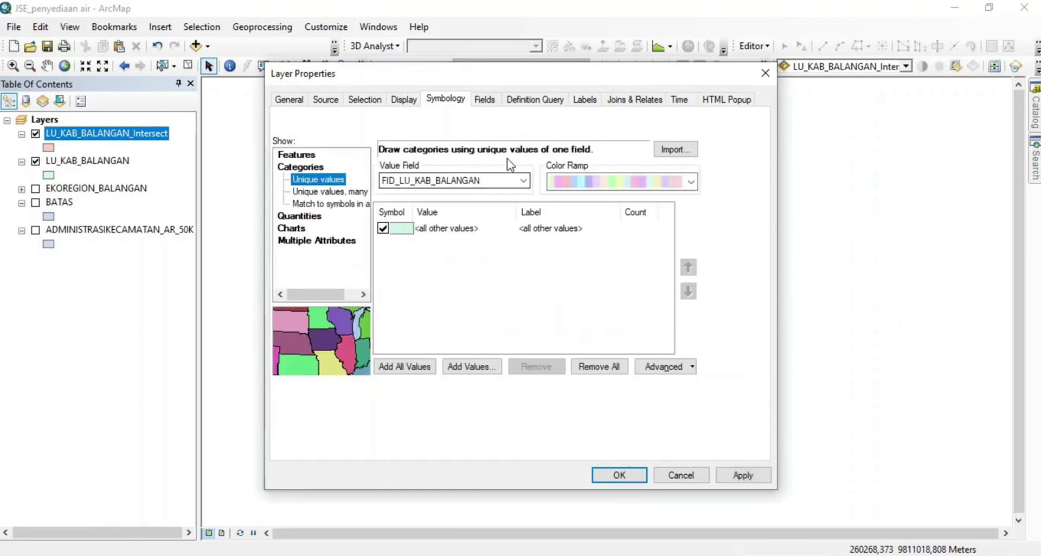
left_click(496, 186)
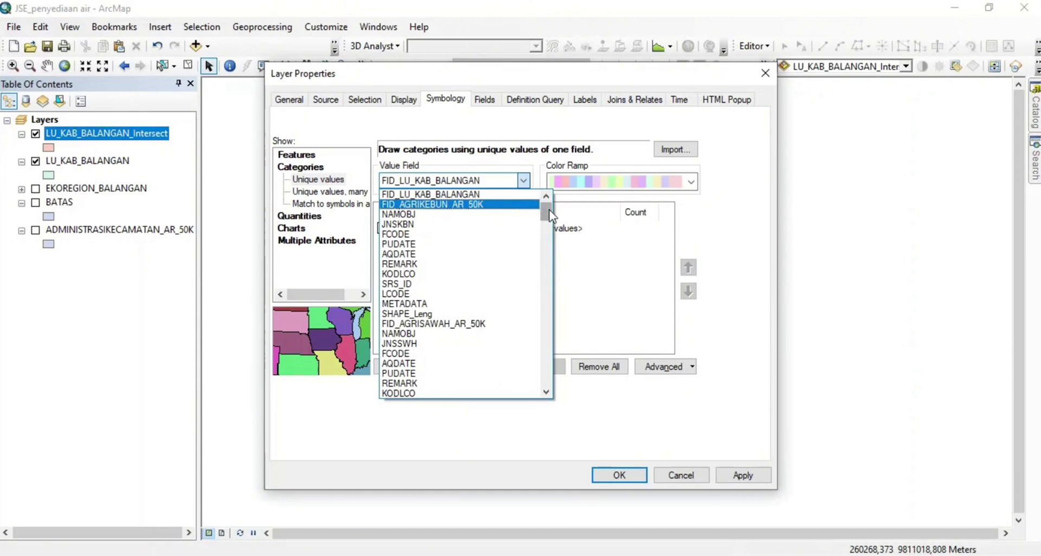
left_click_drag(549, 211, 547, 382)
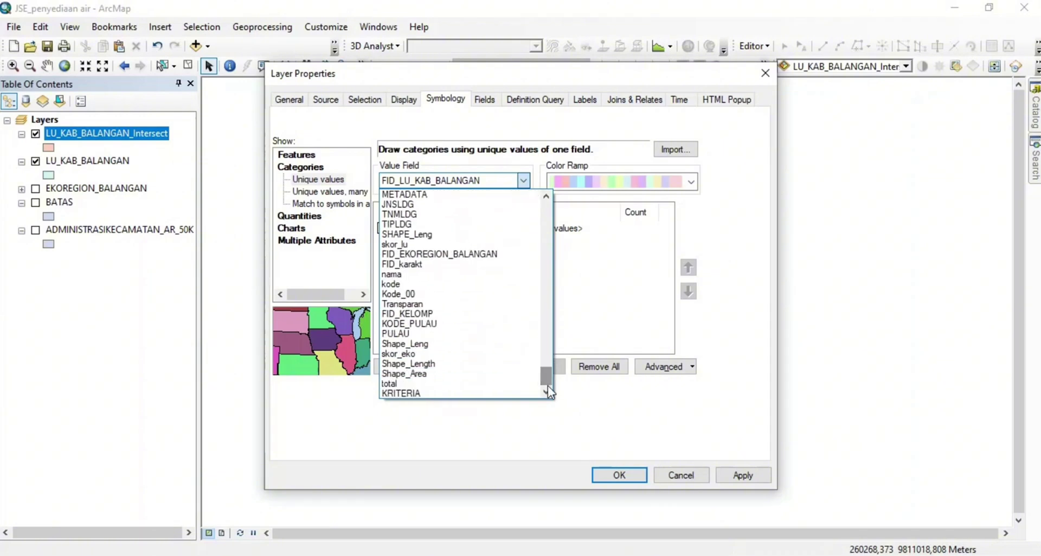
left_click(454, 394)
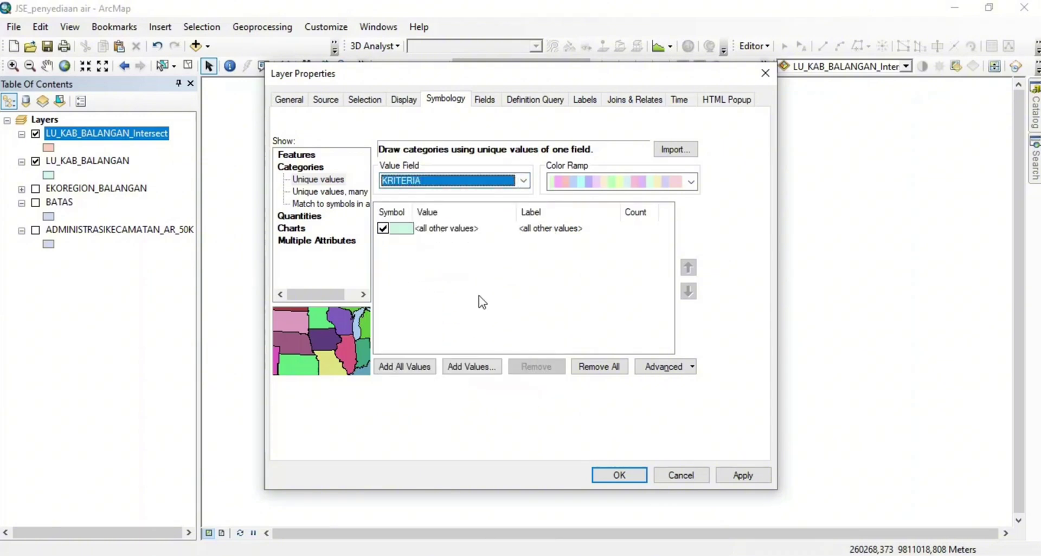
left_click(383, 229)
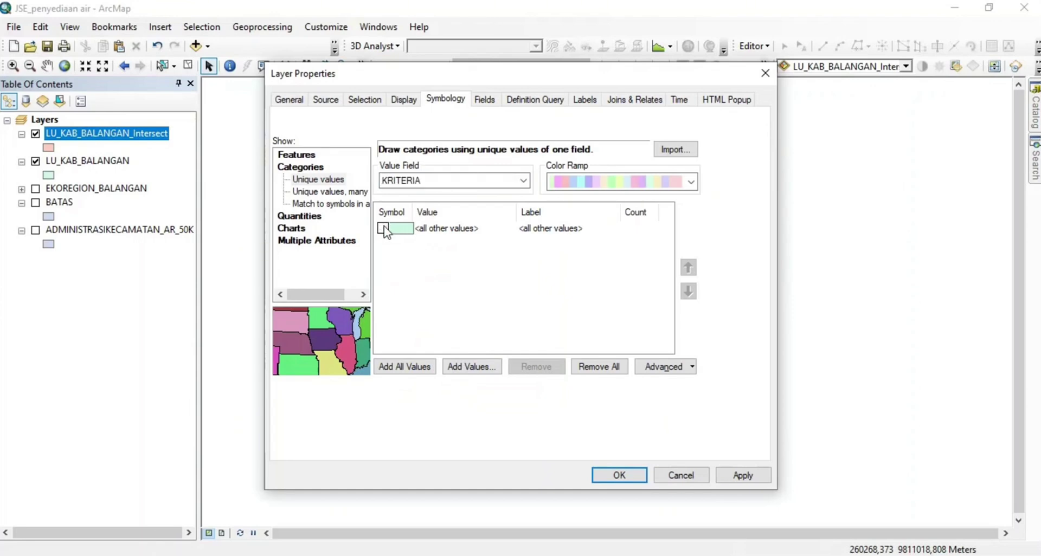
left_click(399, 367)
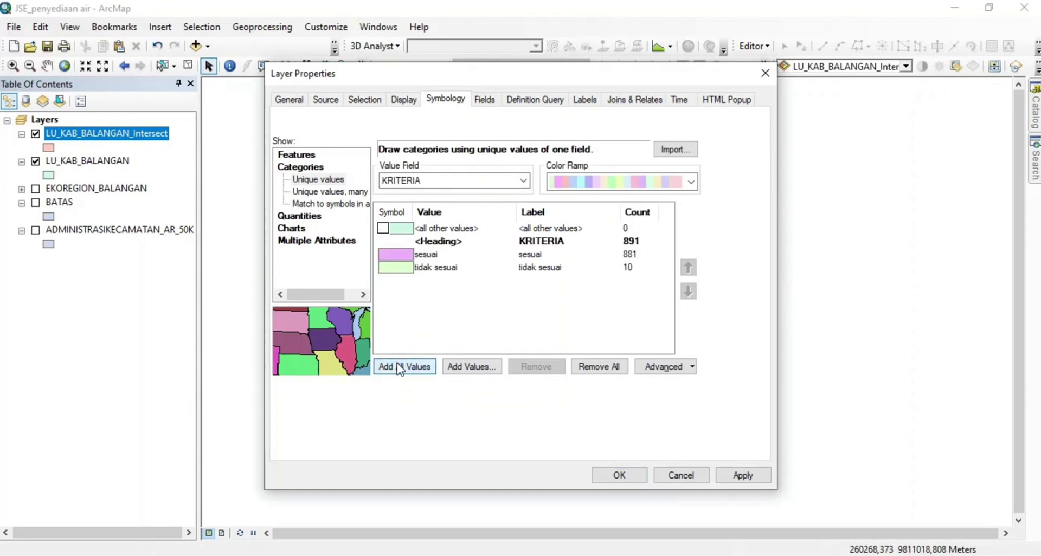
Give the sesuai category the ESRI Green fill symbol.
left_click(396, 254)
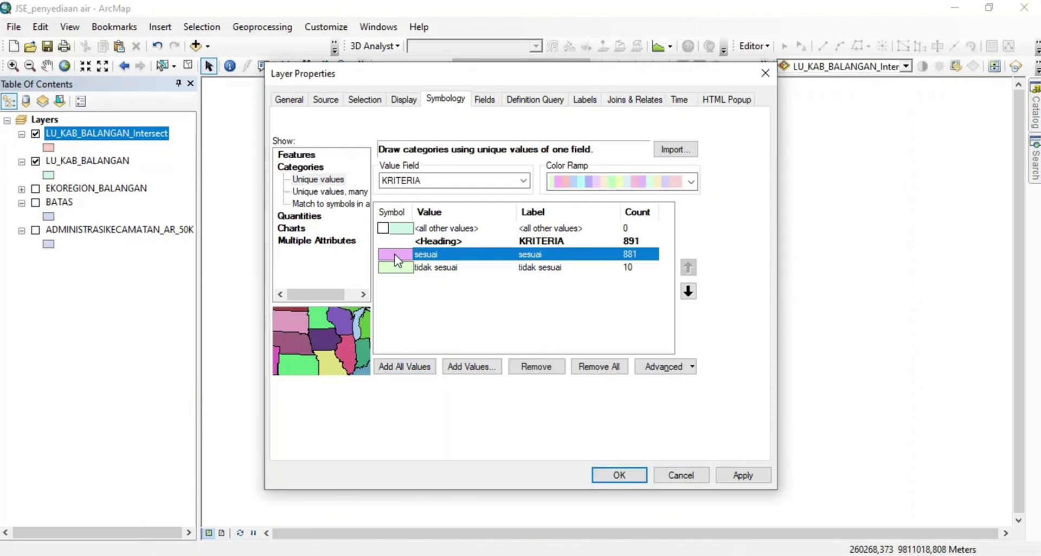
double_click(394, 254)
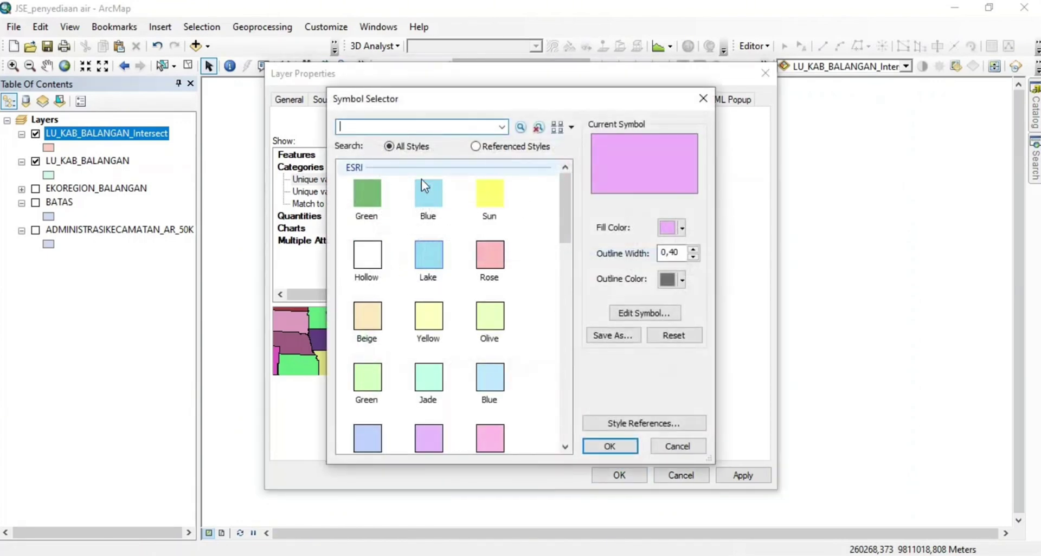
left_click(366, 205)
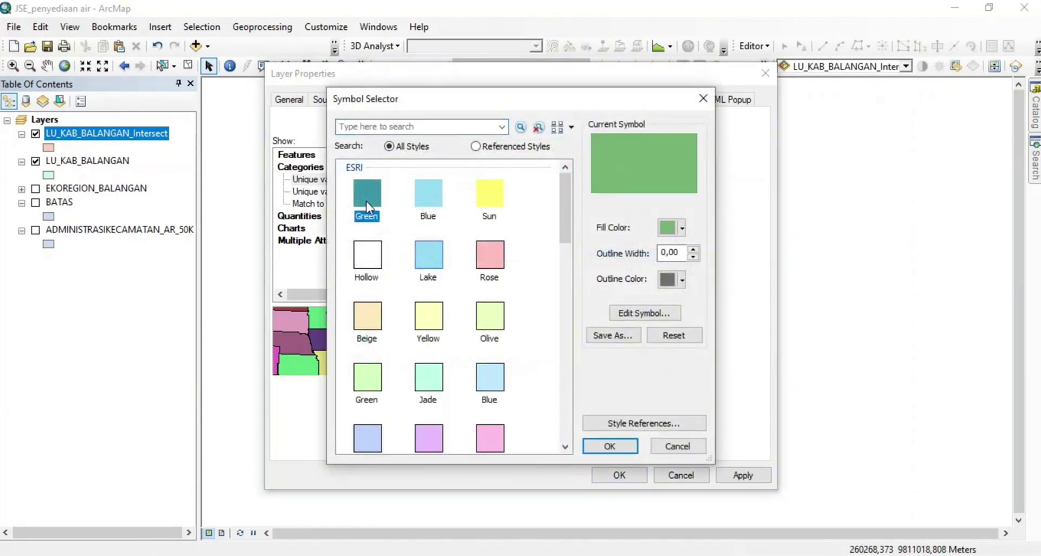
left_click(604, 443)
Set the tidak sesuai category's fill color to dark red and apply the symbology to the layer.
double_click(395, 267)
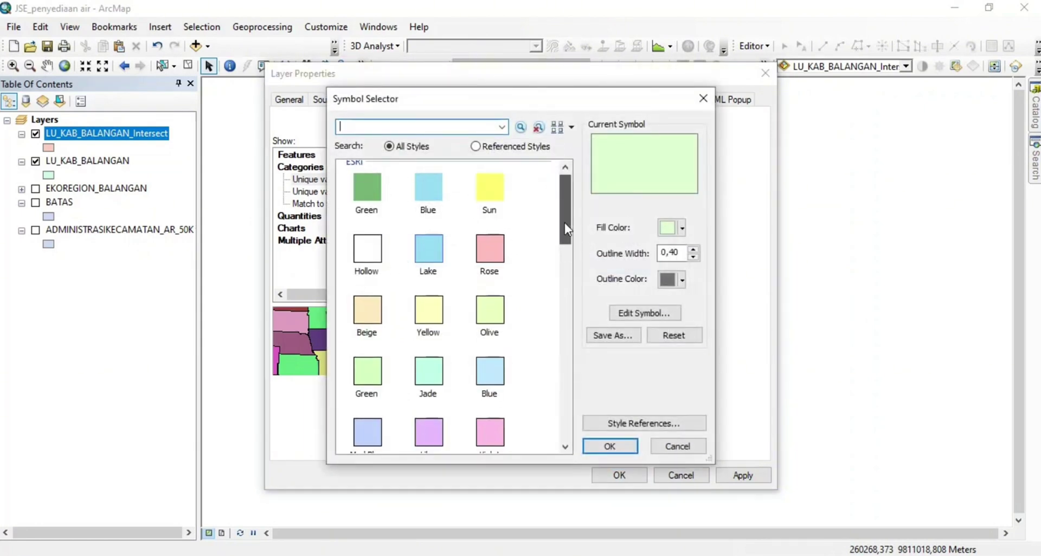
mouse_move(564, 223)
left_mouse_down()
mouse_move(592, 412)
mouse_move(576, 214)
left_mouse_up()
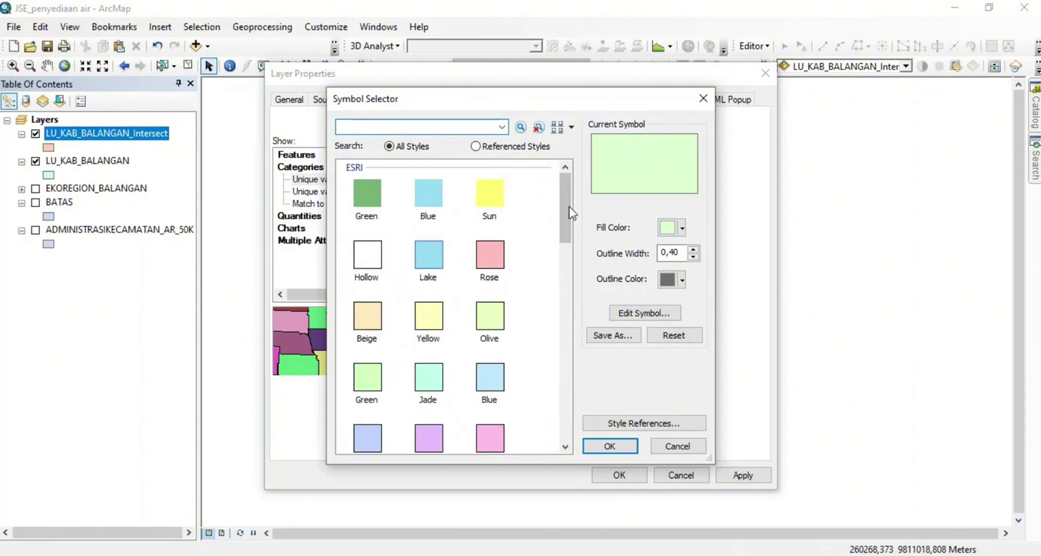
left_click(677, 230)
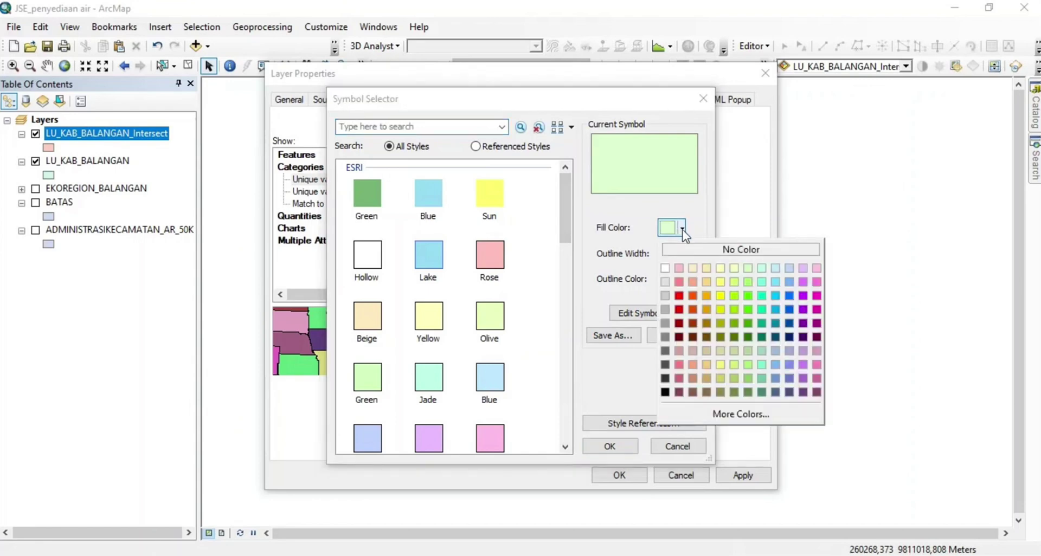
left_click(679, 296)
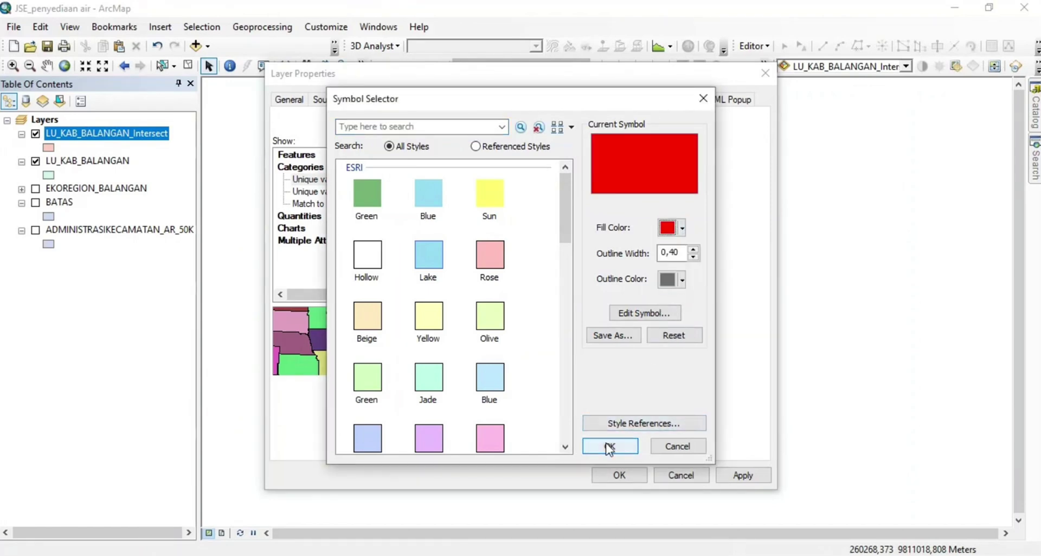
left_click(683, 228)
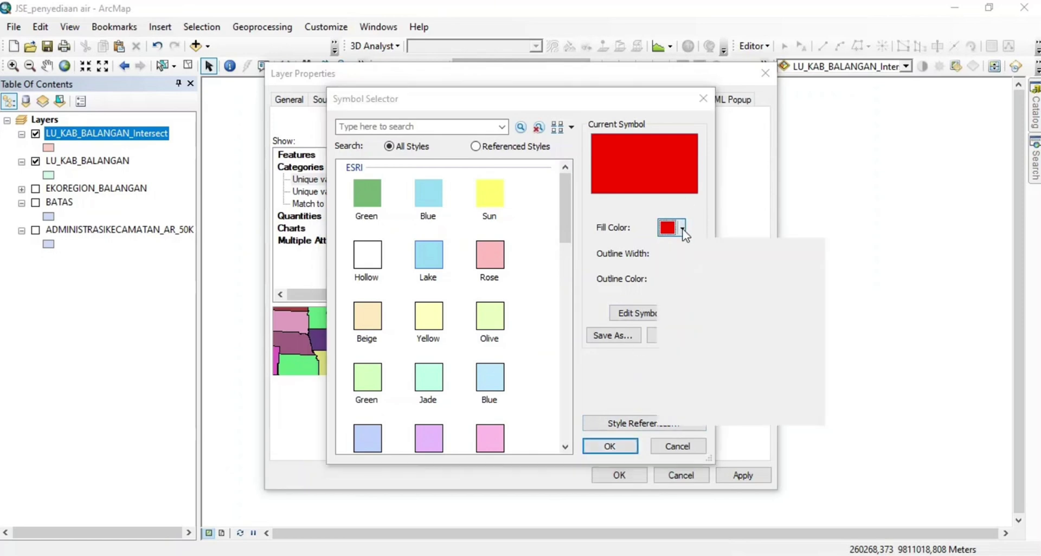
left_click(681, 309)
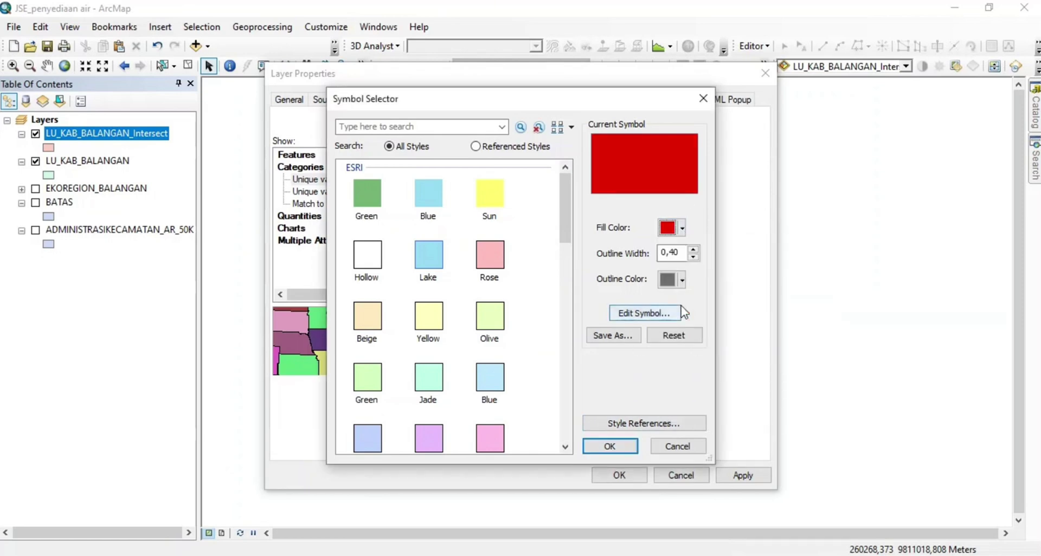
left_click(609, 446)
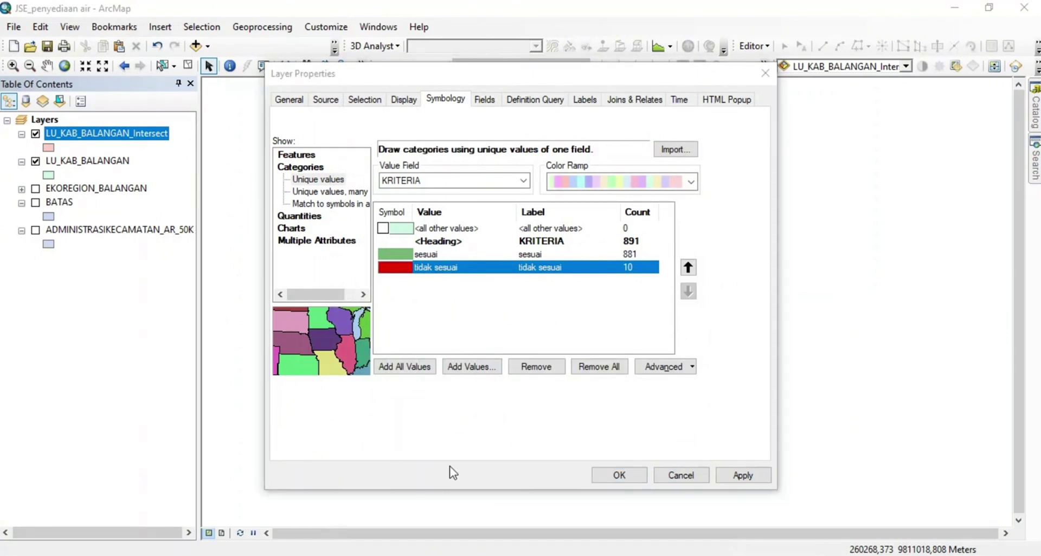
left_click(755, 477)
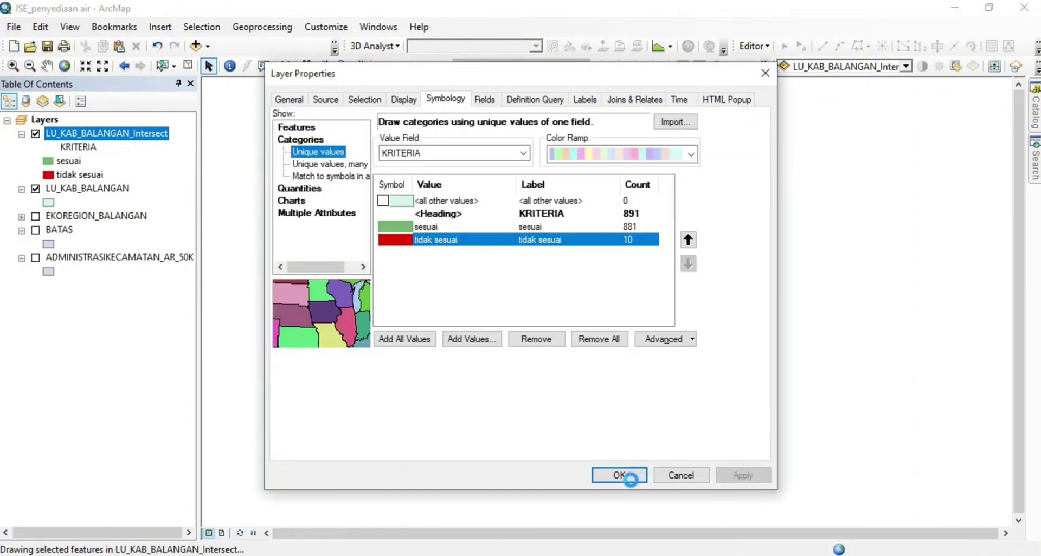
left_click(629, 476)
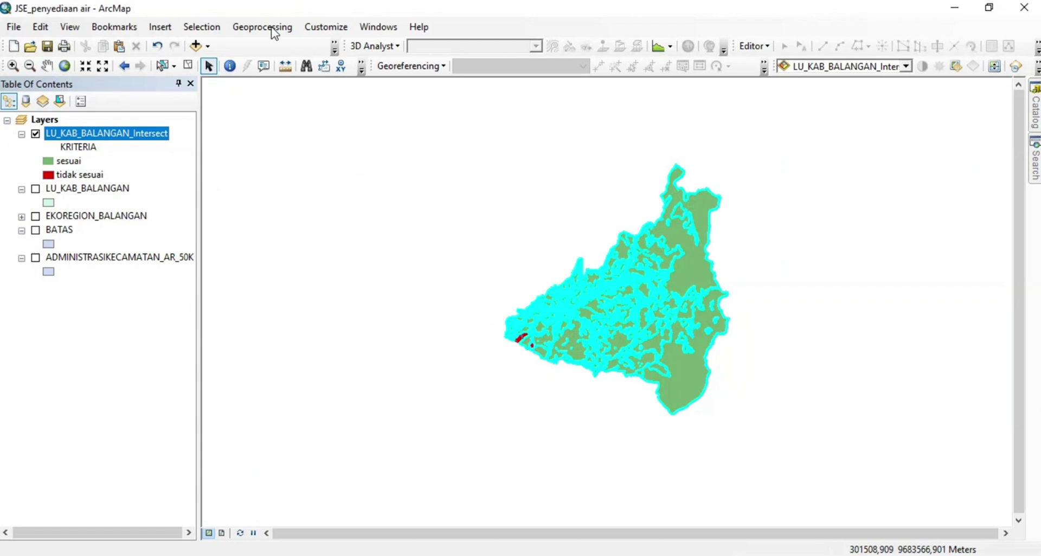
Clear the record selection in the LU_KAB_BALANGAN_Intersect attribute table and close the table.
right_click(135, 136)
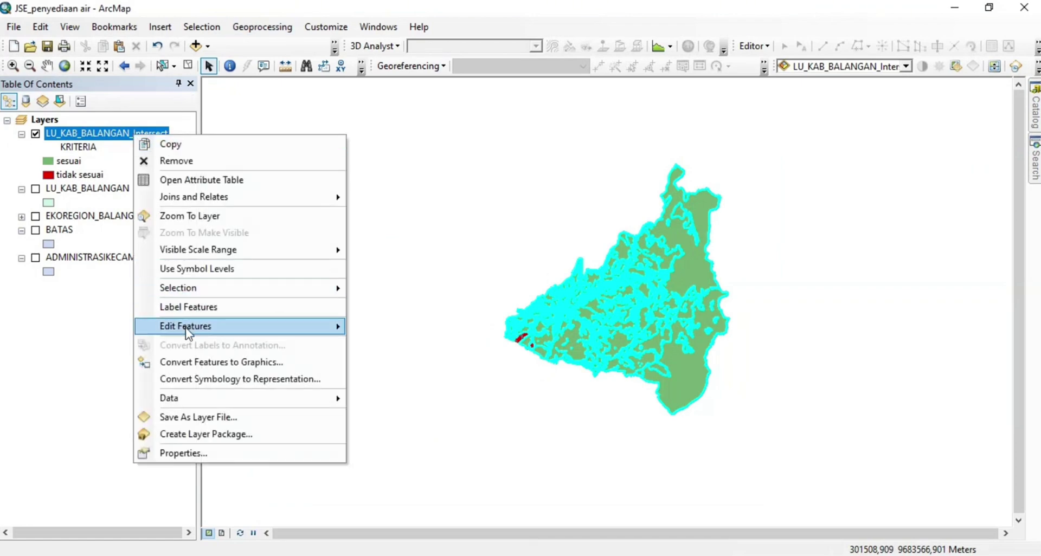
left_click(206, 181)
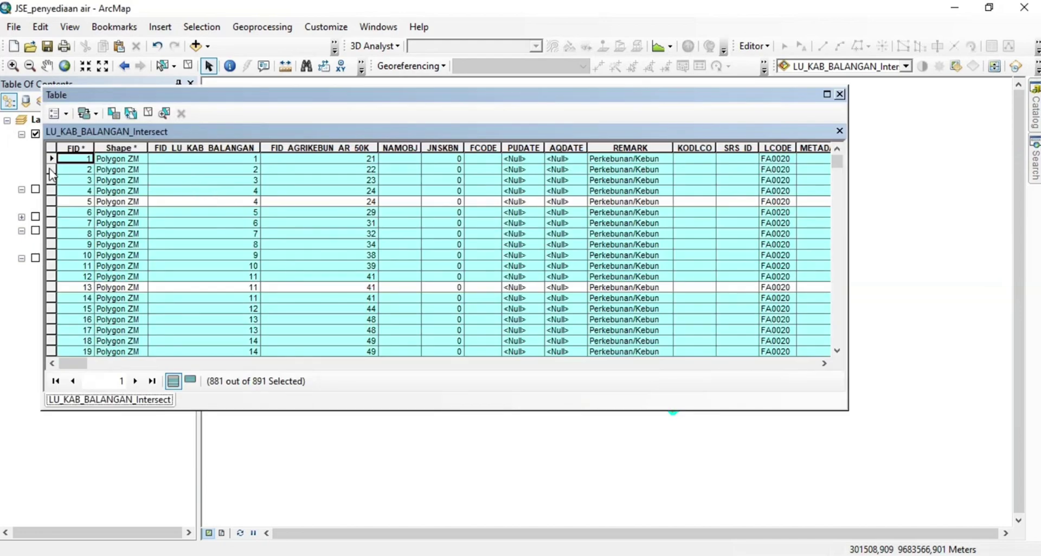
left_click(50, 169)
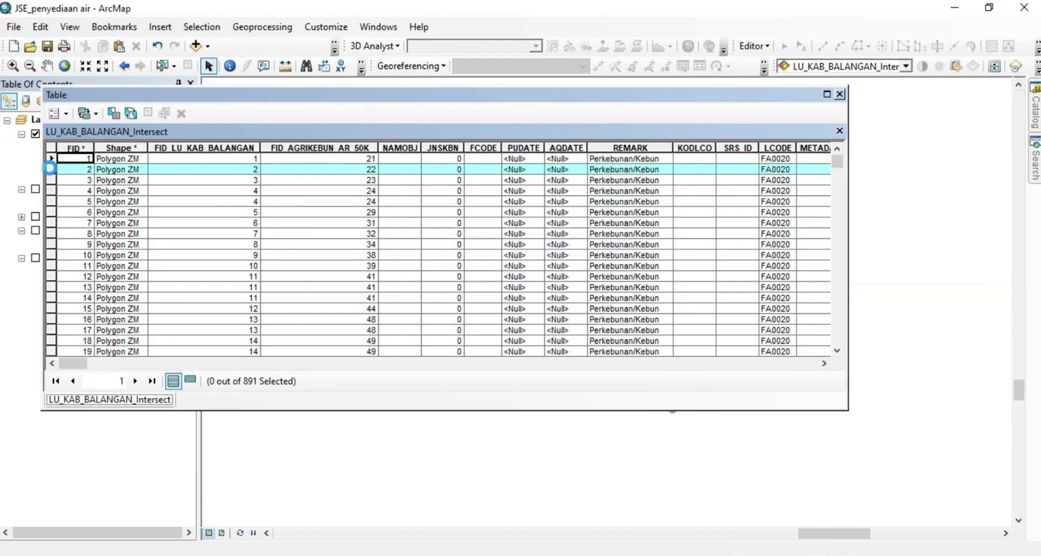
left_click(51, 180)
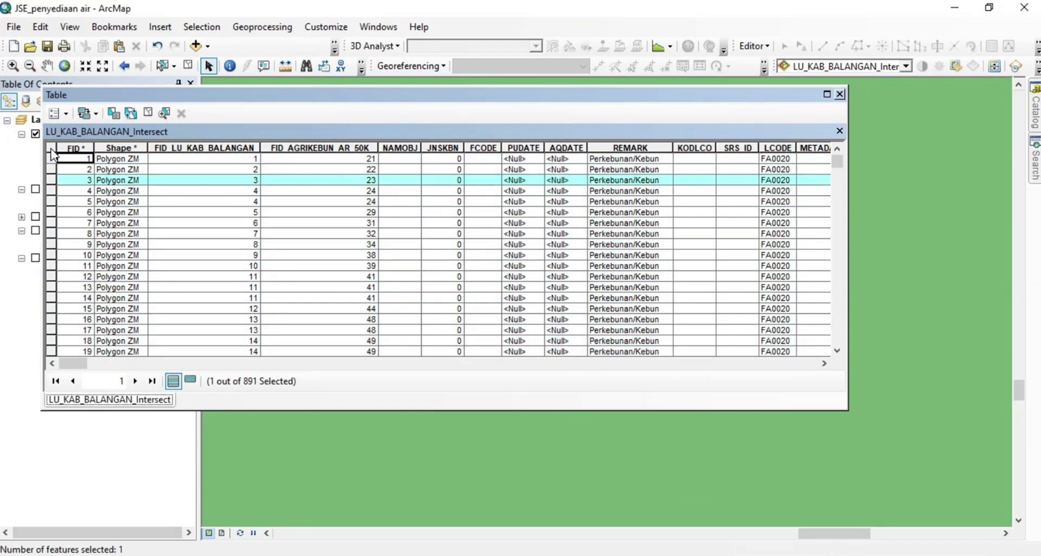
left_click(52, 151)
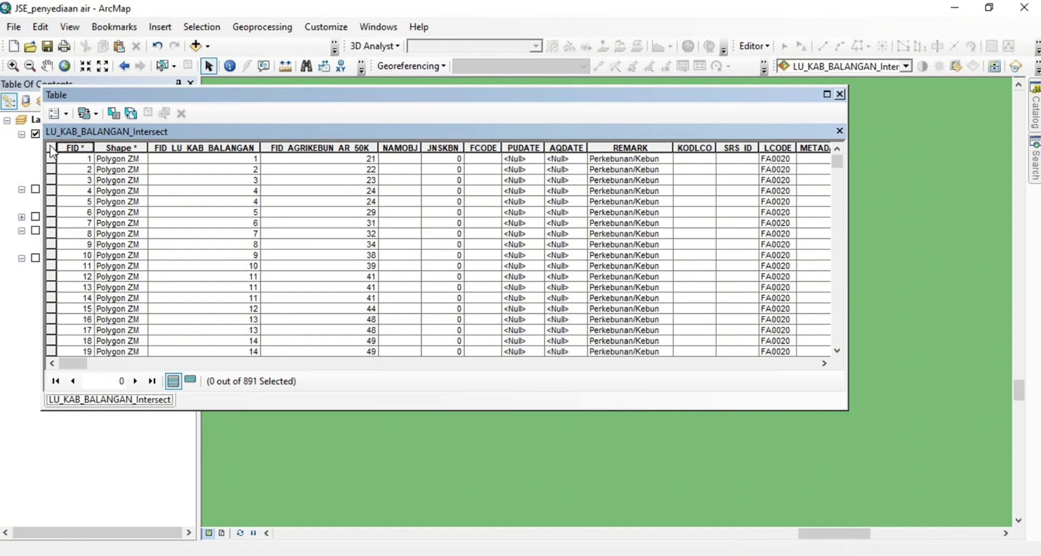
left_click(840, 95)
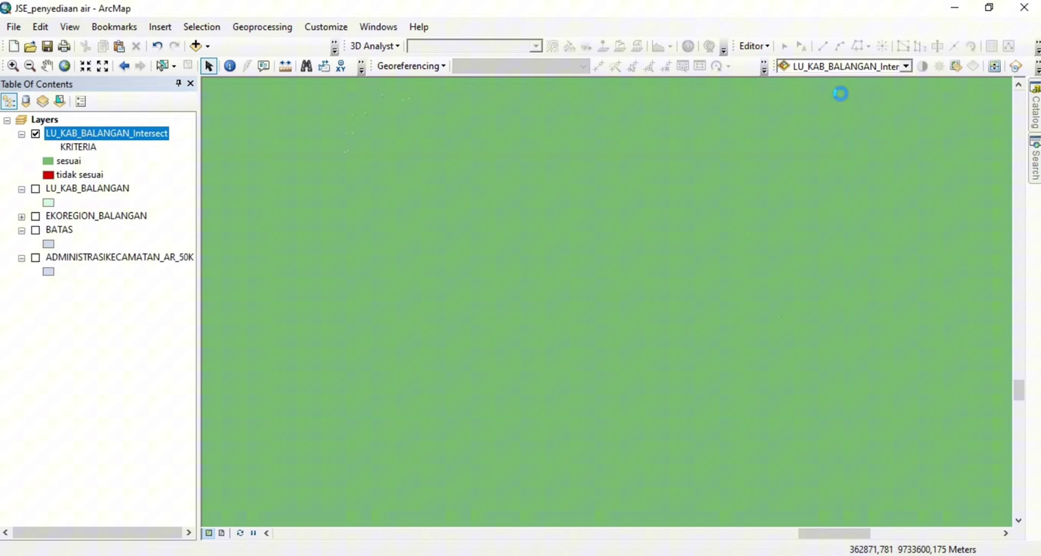
Fit the map display to the extent of the LU_KAB_BALANGAN_Intersect layer and save the map document.
right_click(81, 131)
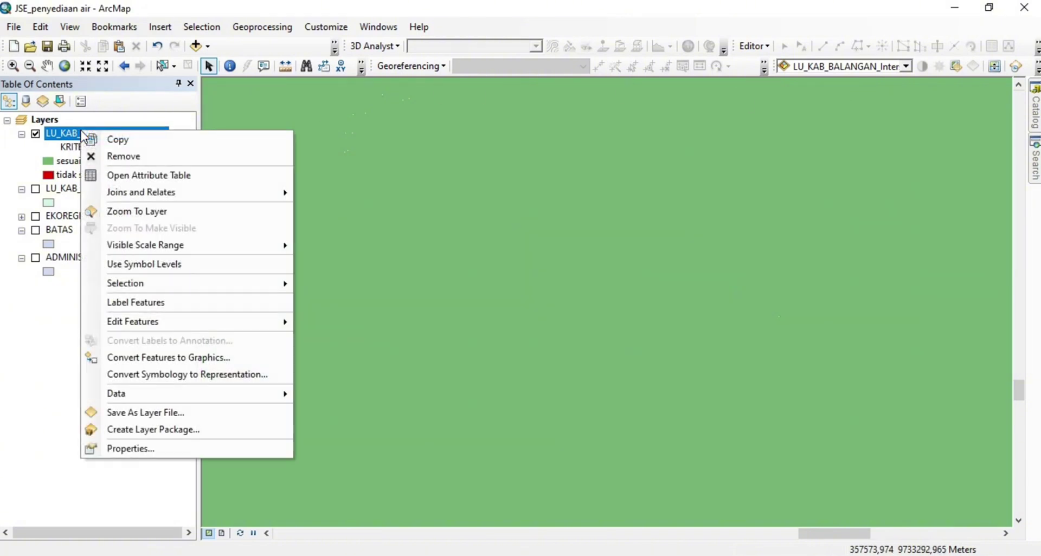
left_click(129, 212)
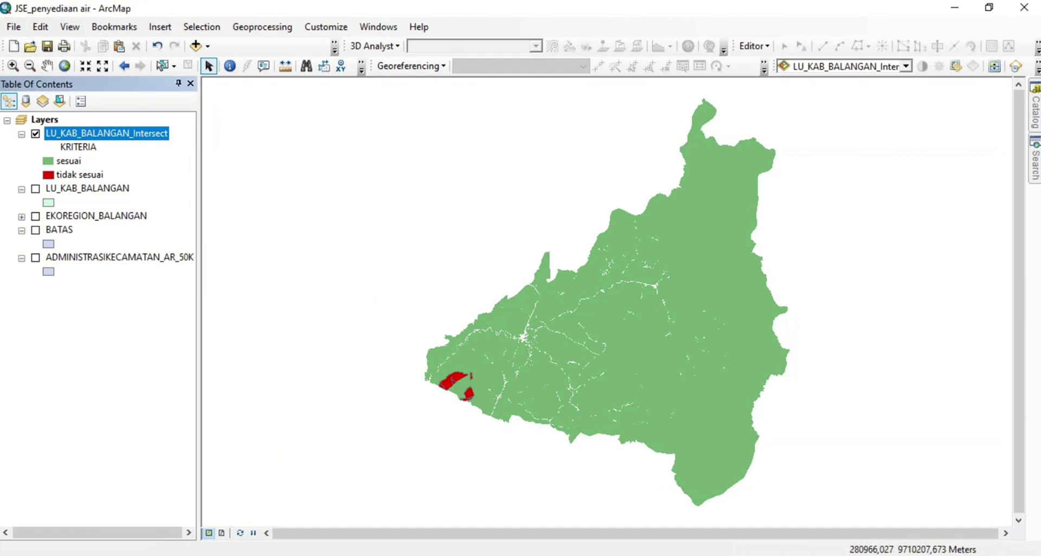
left_click(48, 47)
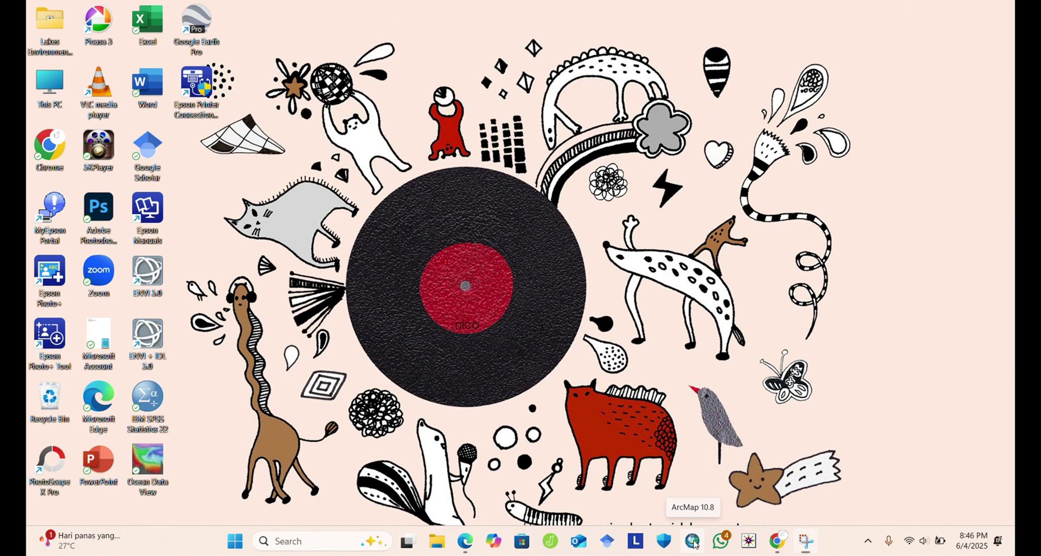
Start ArcMap, open the recent map A02 - Template Layout PerKaBIG No. 3 tahun 20161 - ArcGIS 10.0, and remove its Batas_Desa_ layer.
left_click(694, 543)
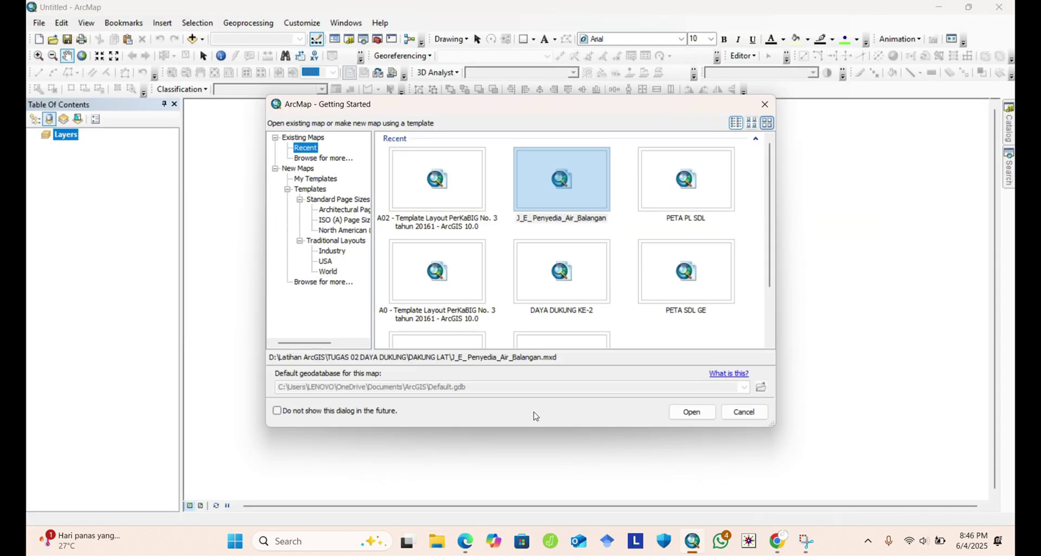
double_click(448, 196)
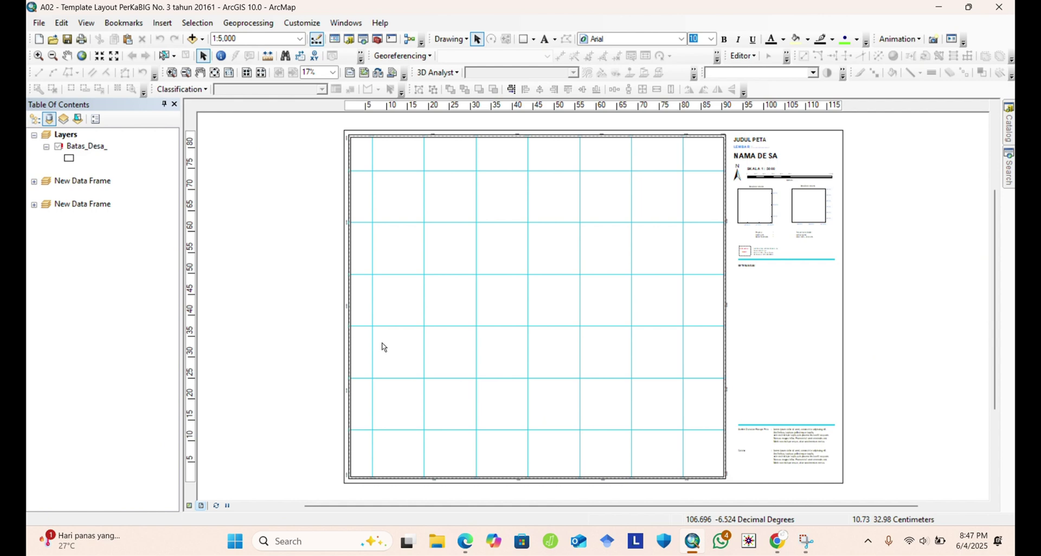
right_click(79, 151)
left_click(115, 170)
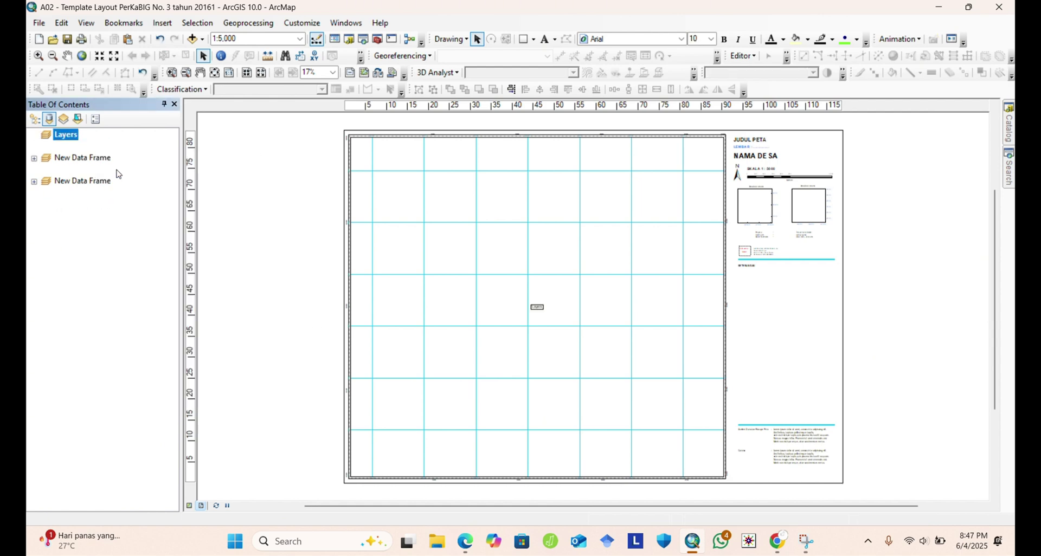
Remove both Batas_Kabupaten_ layers from the first New Data Frame.
left_click(34, 158)
left_click(83, 170)
right_click(83, 170)
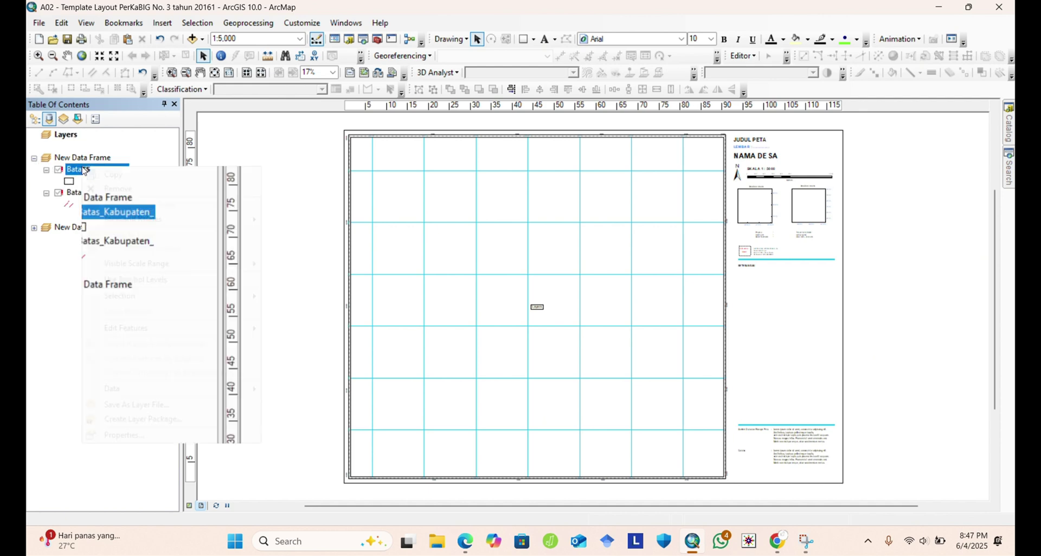
left_click(106, 188)
right_click(87, 171)
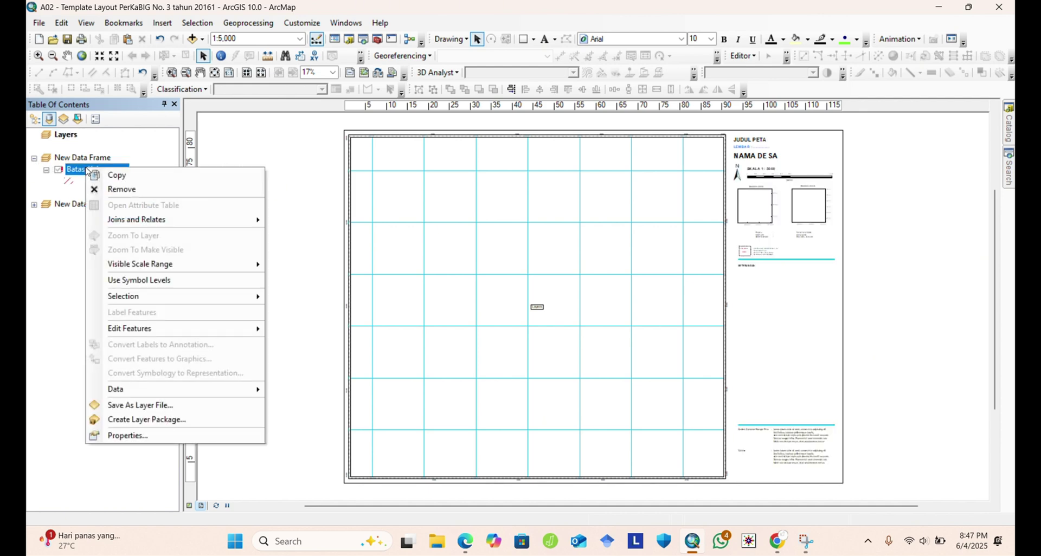
left_click(106, 188)
Remove both Batas_Provinsi_ layers from the second New Data Frame.
left_click(34, 182)
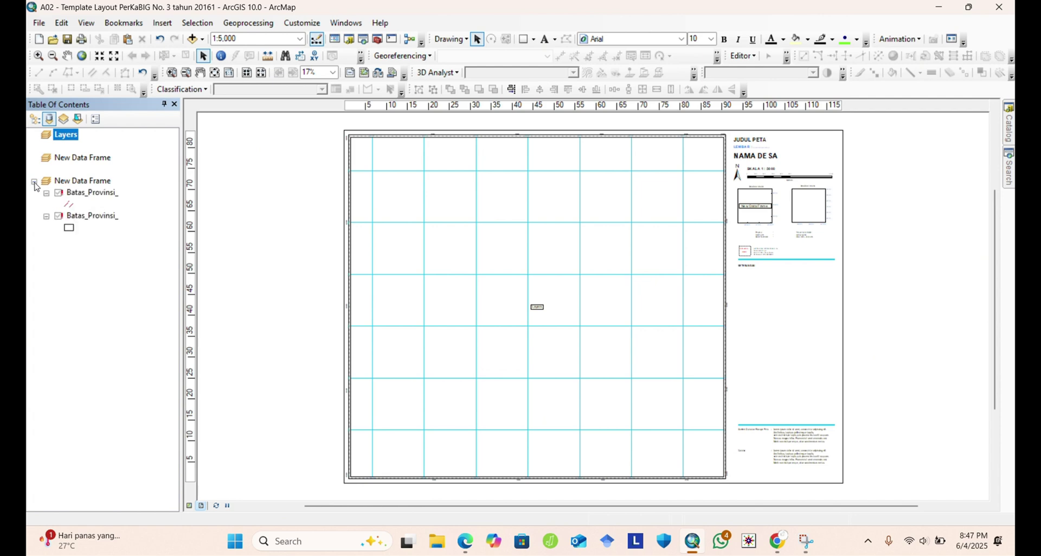
left_click(90, 192)
right_click(78, 194)
left_click(107, 219)
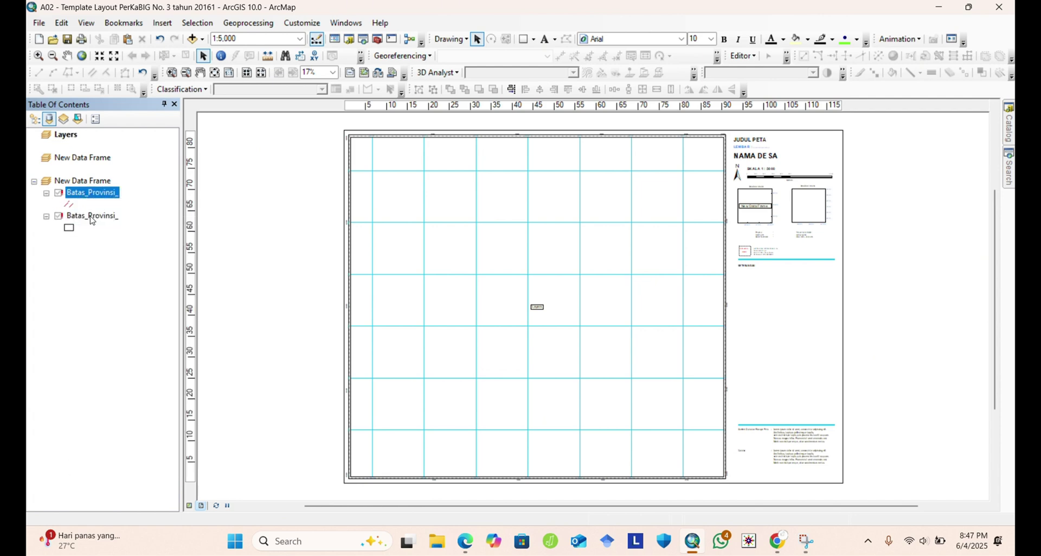
left_click(79, 193)
right_click(77, 194)
left_click(95, 214)
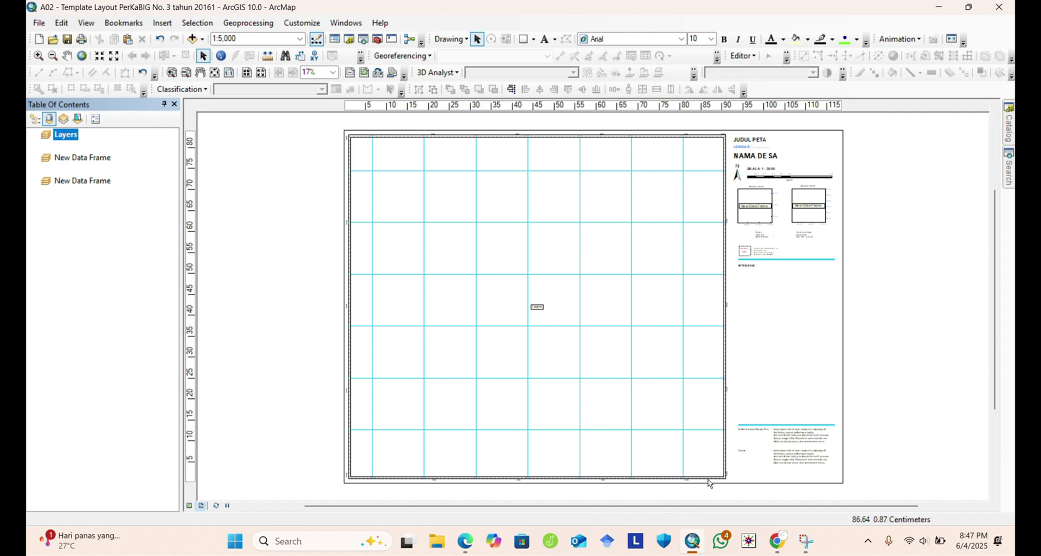
Switch to Microsoft Edge, view the Layout Peta Desa download page on indonesia-geospasial.com, and return to ArcMap.
left_click(465, 541)
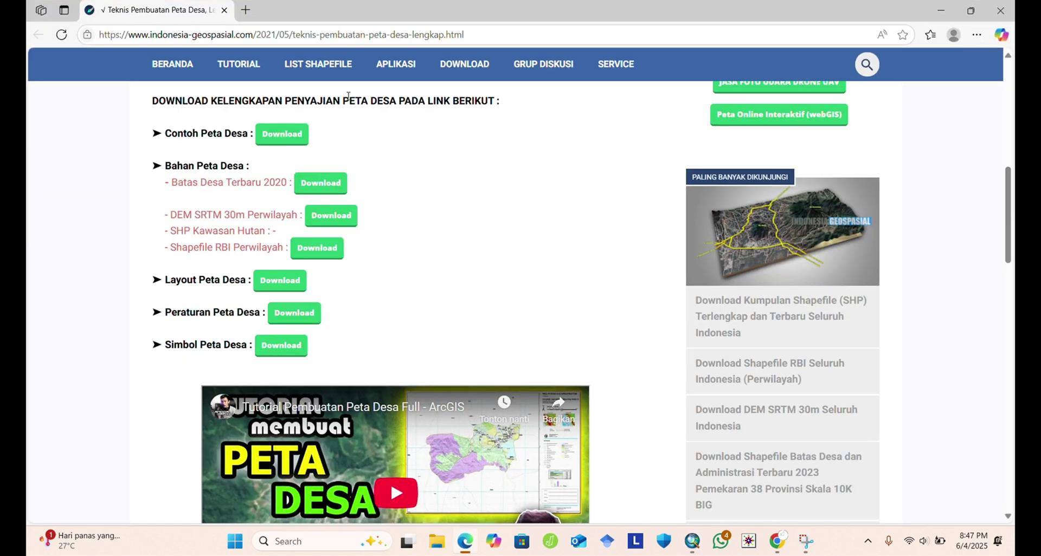
left_click(109, 34)
left_click_drag(109, 34, 481, 43)
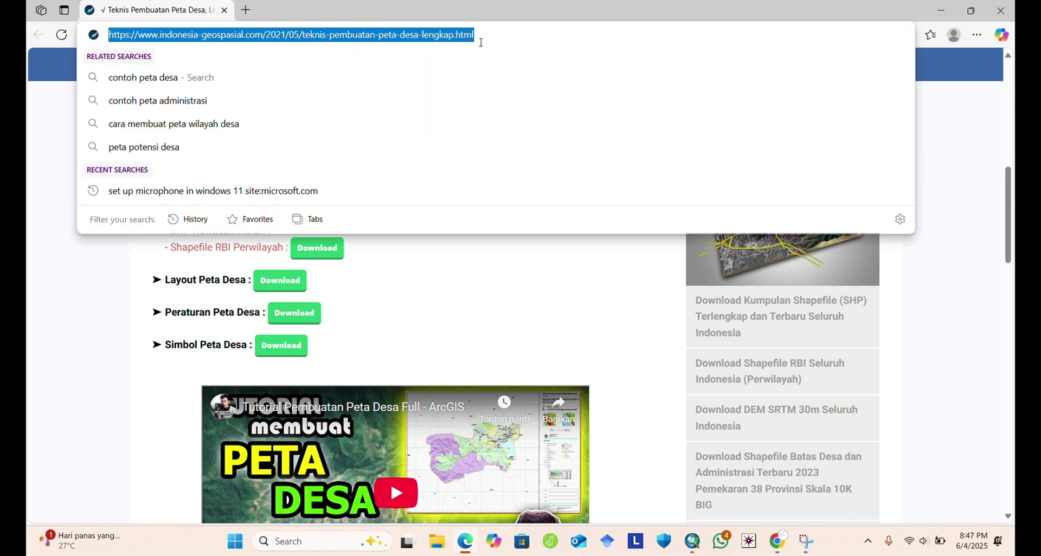
left_click(142, 292)
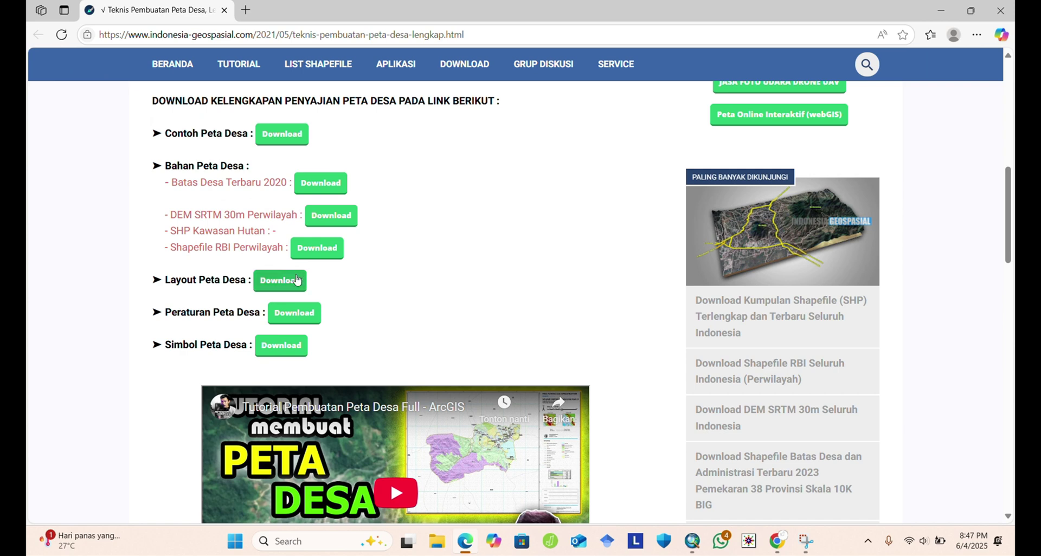
left_click(296, 281)
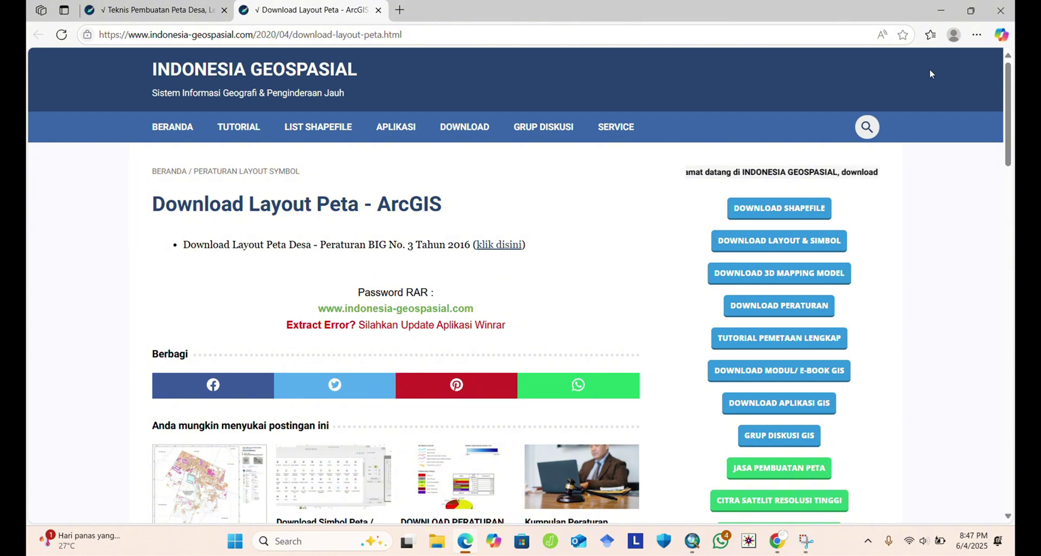
left_click(942, 11)
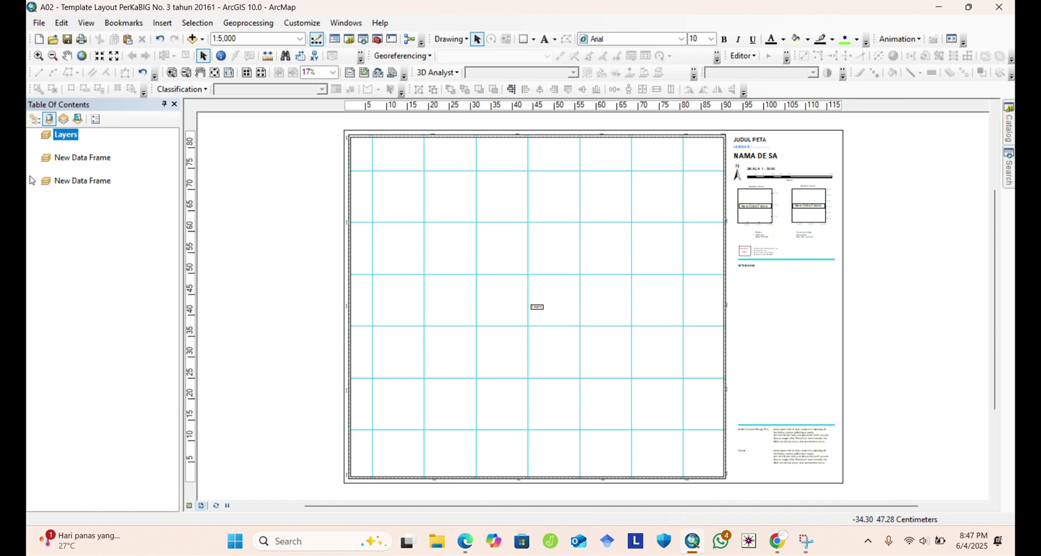
Add INTERSECT_LU_EKOREG.shp, CLIP_LU_BALANGAN_LAT.shp and CLIP_EKOREG_BALANGAN.shp from D:\Latihan ArcGIS\TUGAS 02 DAYA DUKUNG\DAKUNG LAT to the Layers data frame.
right_click(66, 138)
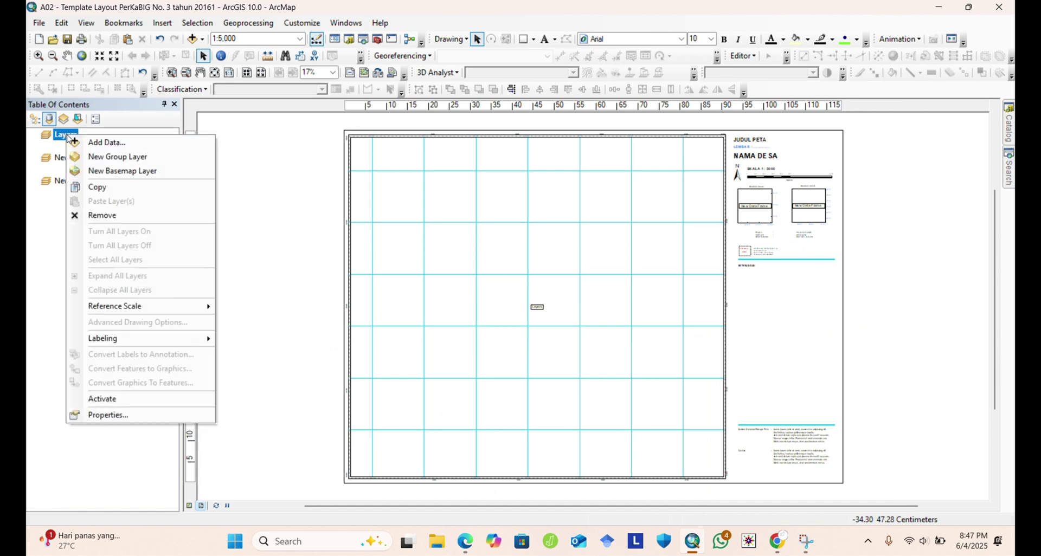
left_click(98, 143)
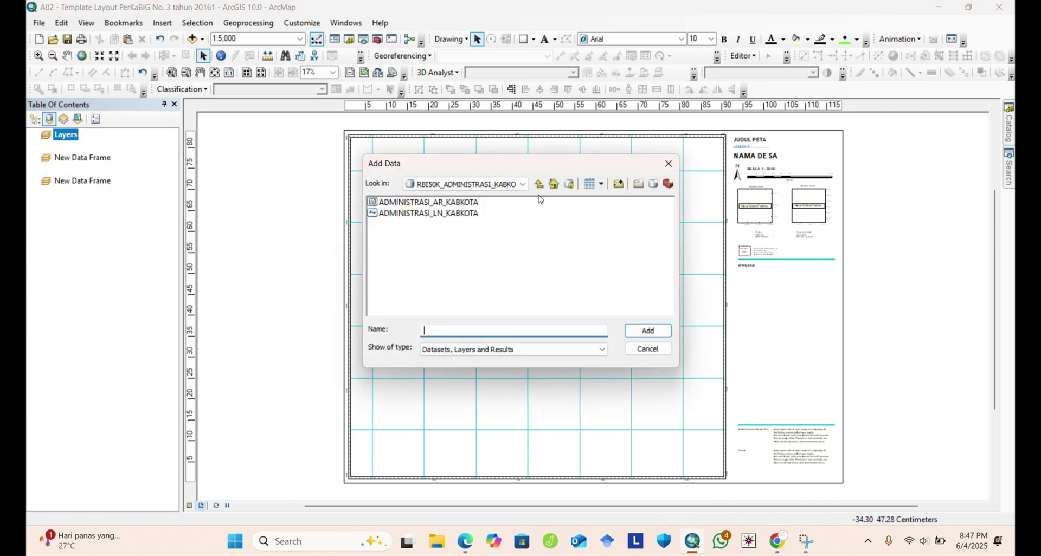
left_click(539, 185)
left_click(539, 185)
left_click(539, 185)
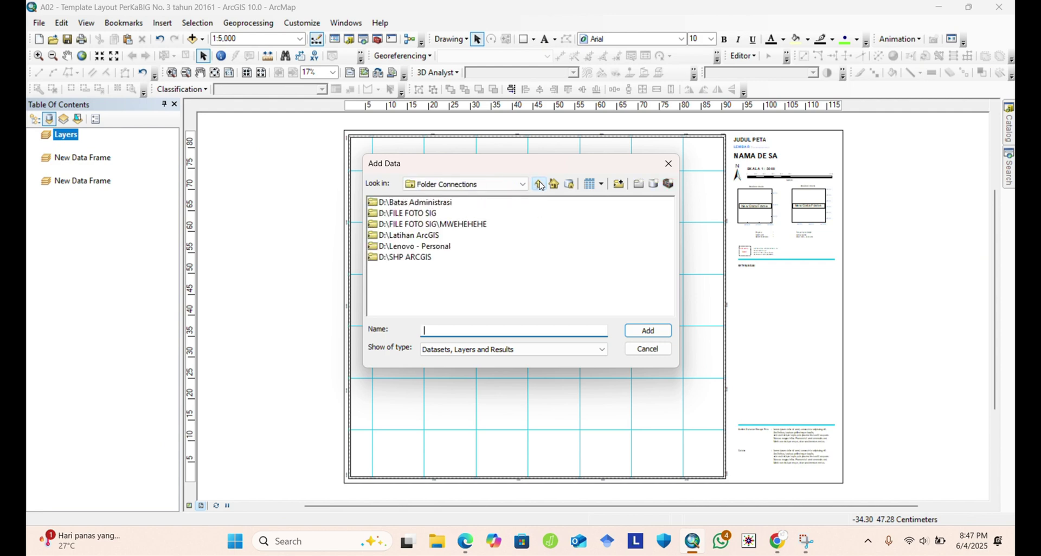
double_click(434, 235)
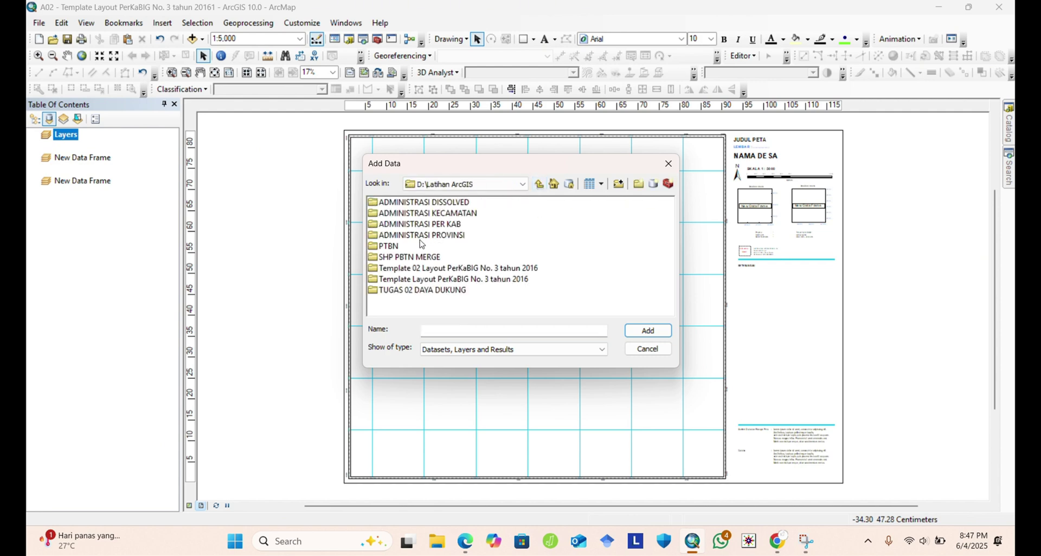
double_click(413, 290)
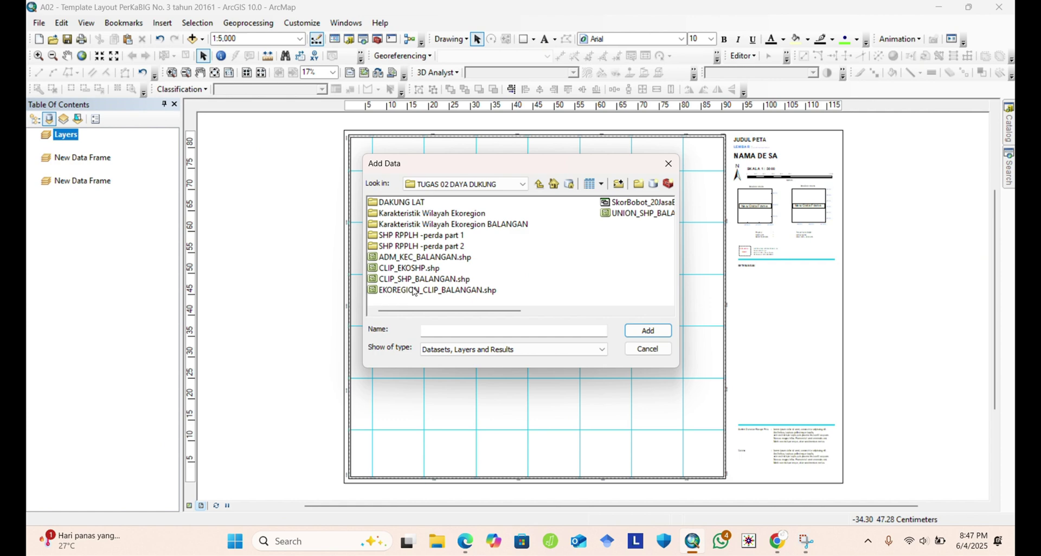
double_click(414, 203)
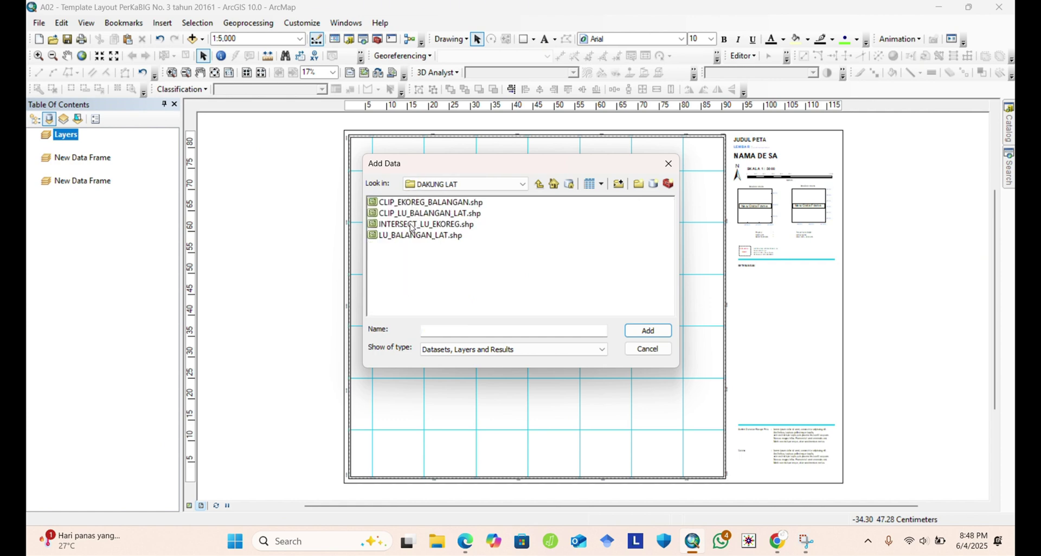
left_click(412, 226)
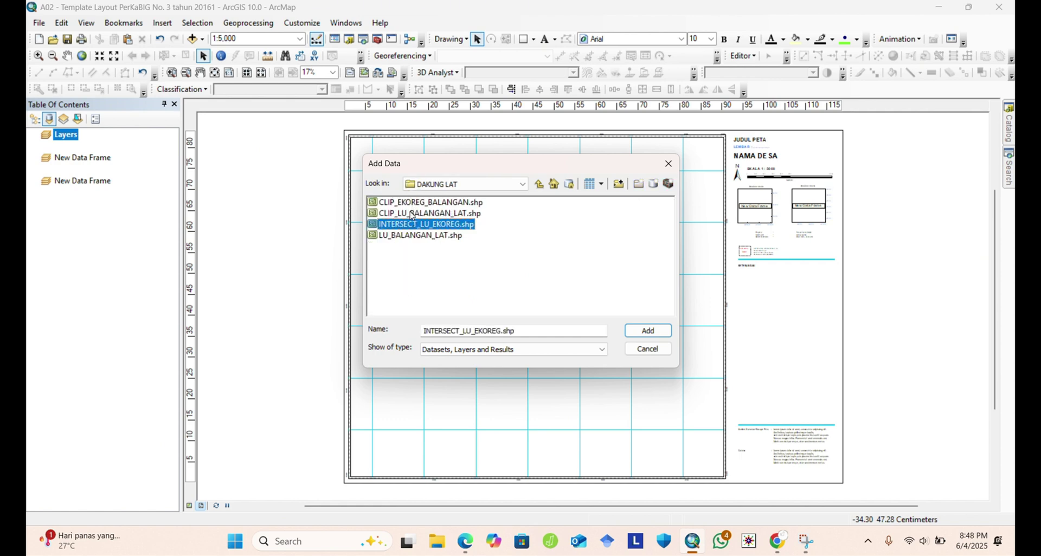
left_click(411, 214, "ctrl")
left_click(412, 203, "ctrl")
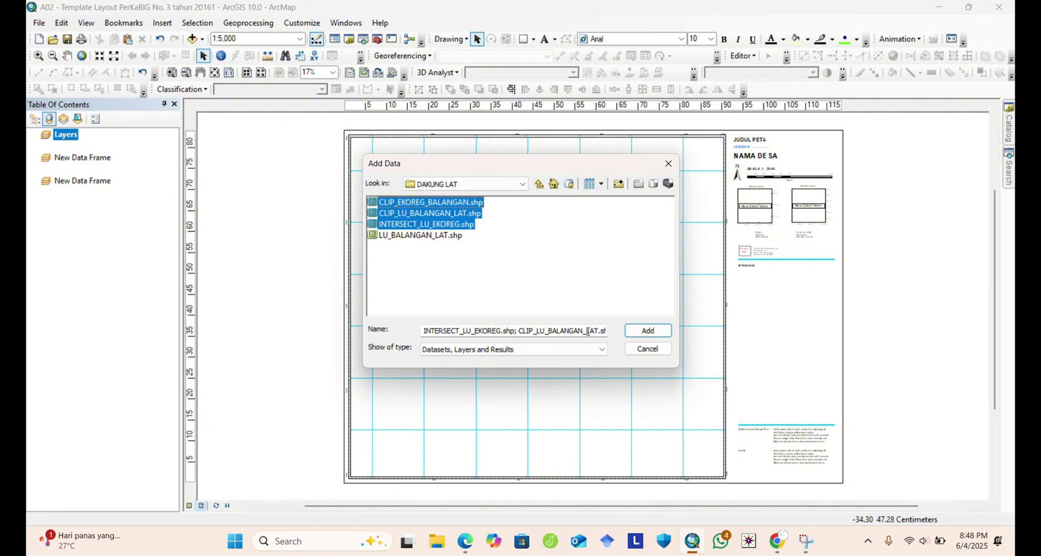
left_click(647, 331)
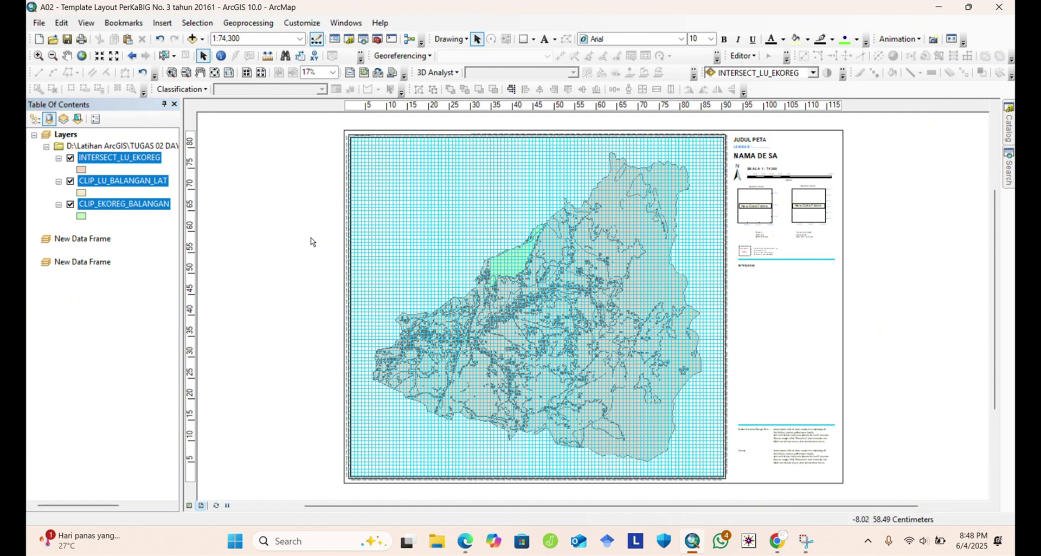
right_click(117, 158)
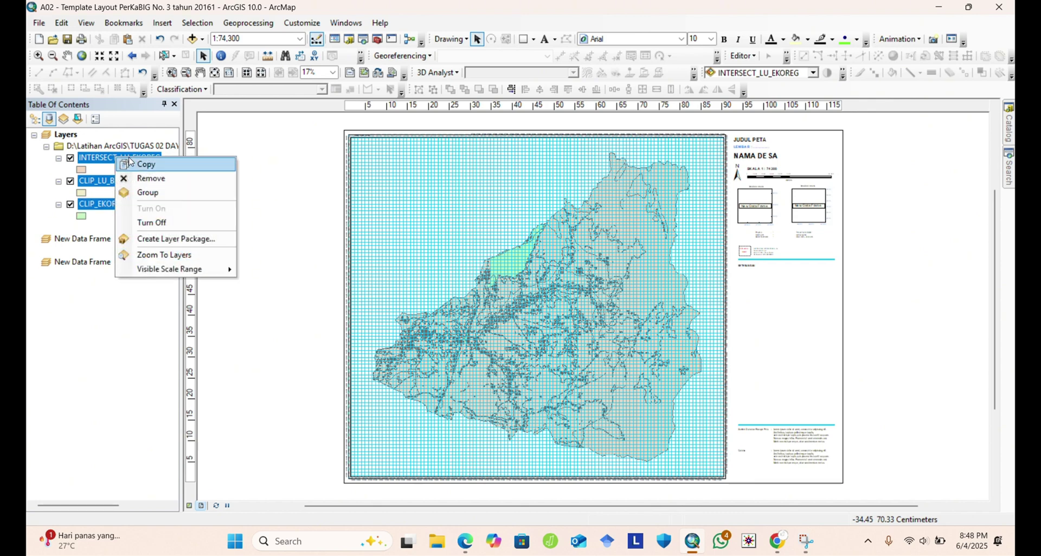
left_click(99, 319)
left_click(108, 158)
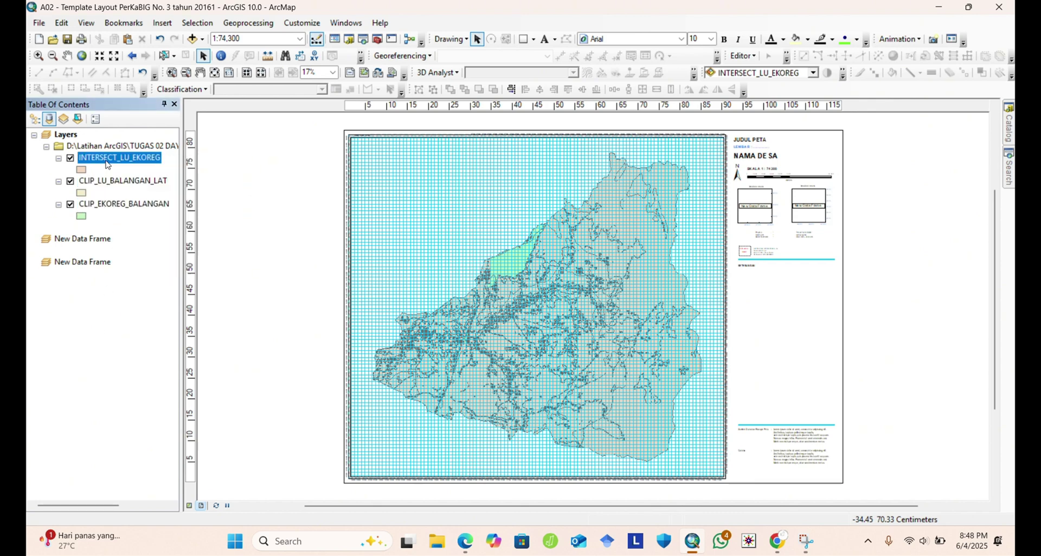
right_click(108, 162)
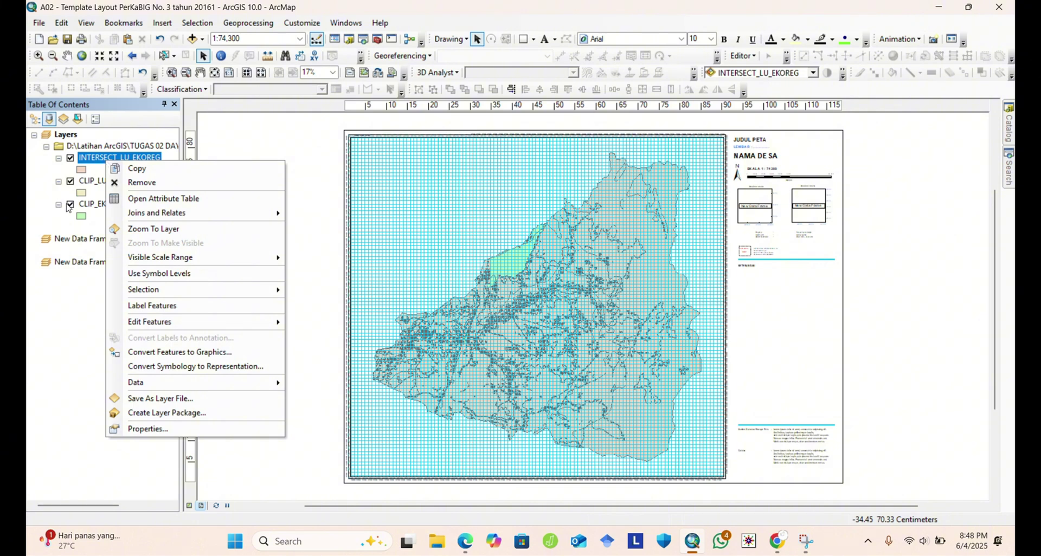
left_click(339, 423)
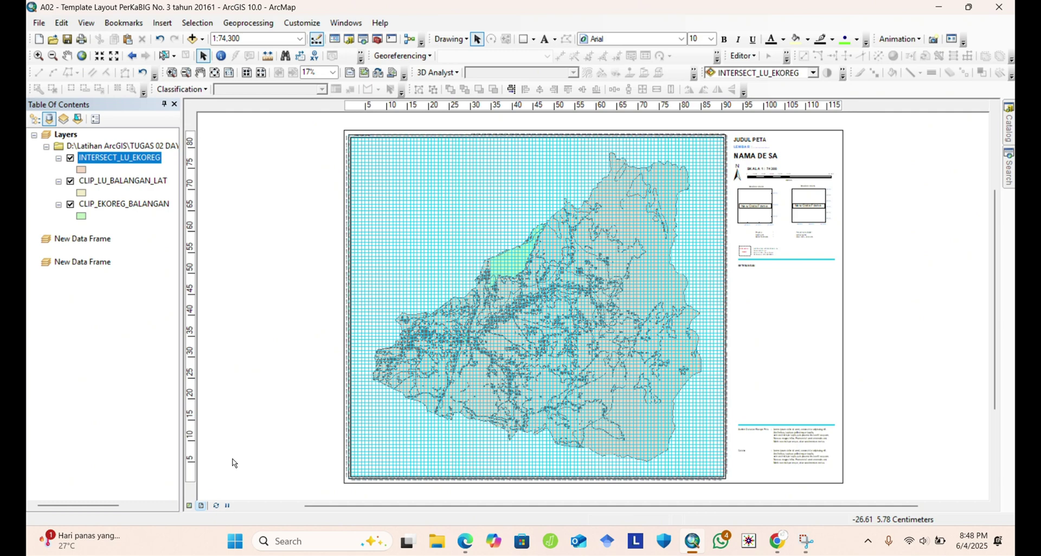
Switch the map from layout view to data view.
left_click(190, 506)
left_click(67, 56)
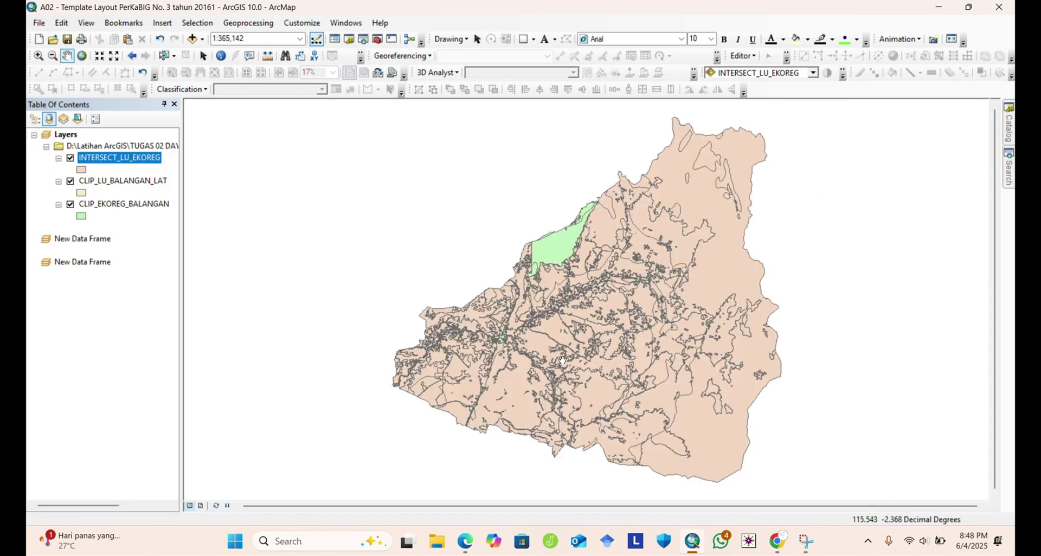
left_click_drag(581, 333, 482, 312)
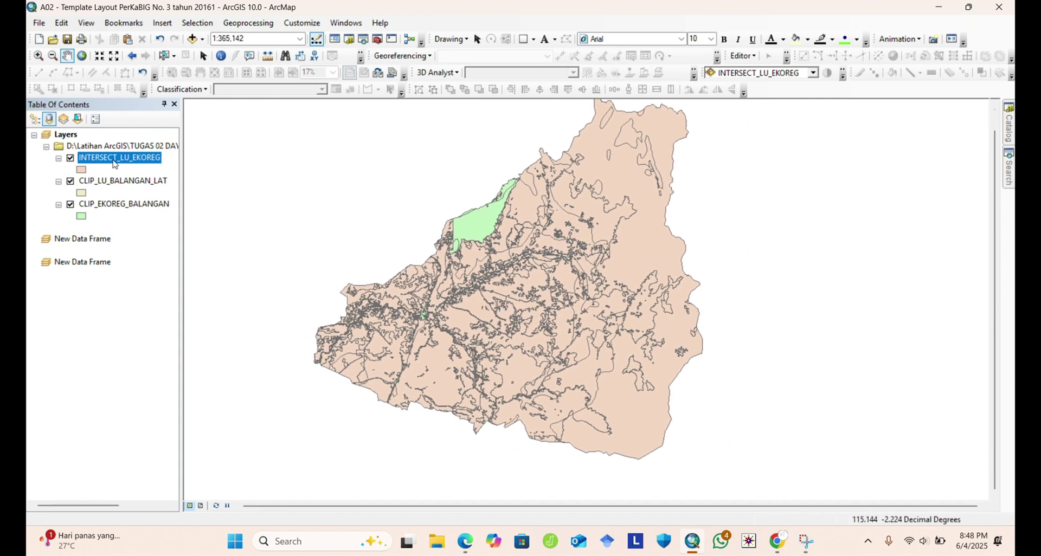
Check the CLIP_LU_BALANGAN_LAT and CLIP_EKOREG_BALANGAN layers by turning each one off and on again.
left_click(70, 182)
left_click(70, 182)
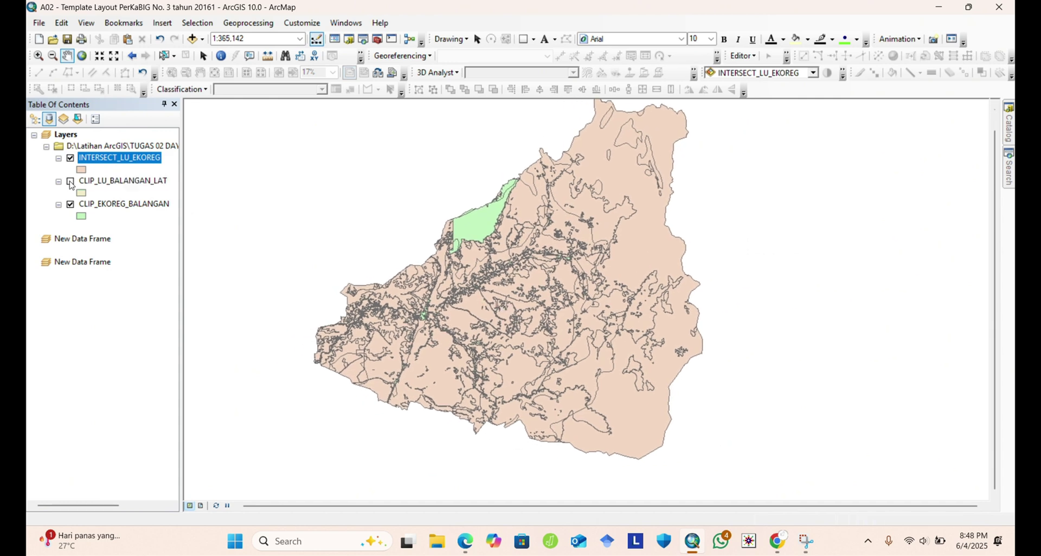
left_click(70, 182)
left_click(70, 181)
left_click(70, 204)
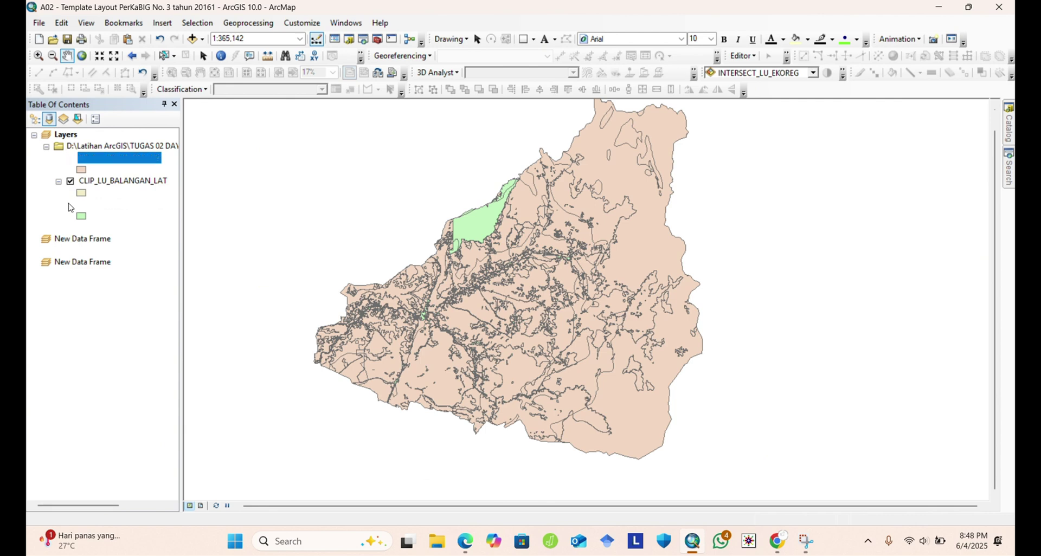
left_click(70, 204)
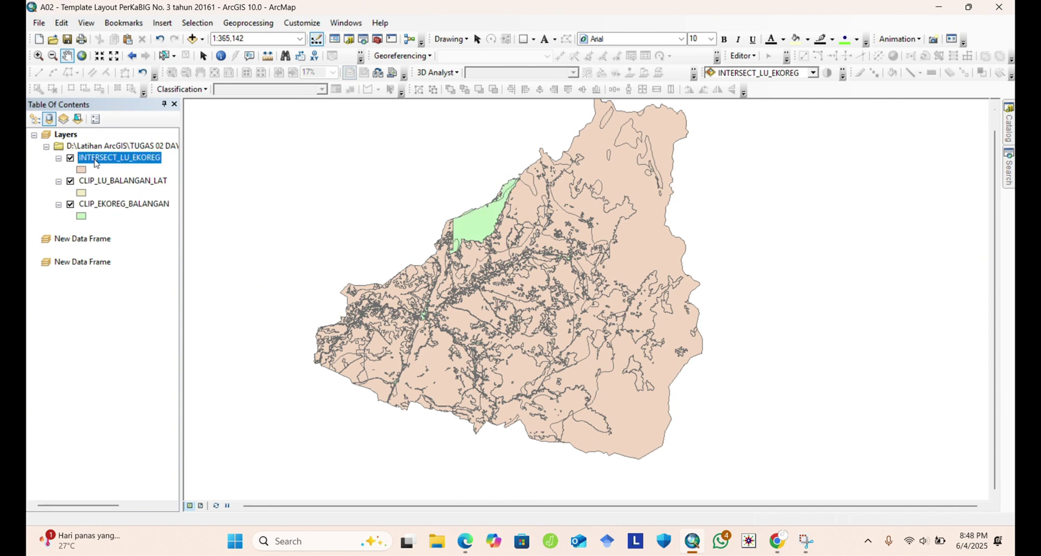
Examine the KRITERIA field in the INTERSECT_LU_EKOREG attribute table and close the table.
right_click(95, 158)
left_click(161, 198)
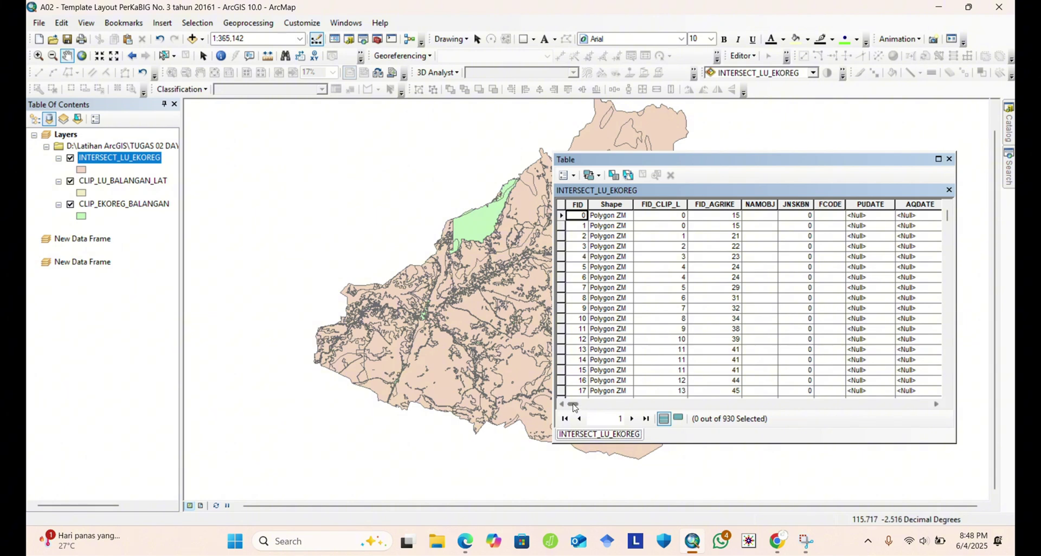
left_click_drag(573, 408, 935, 405)
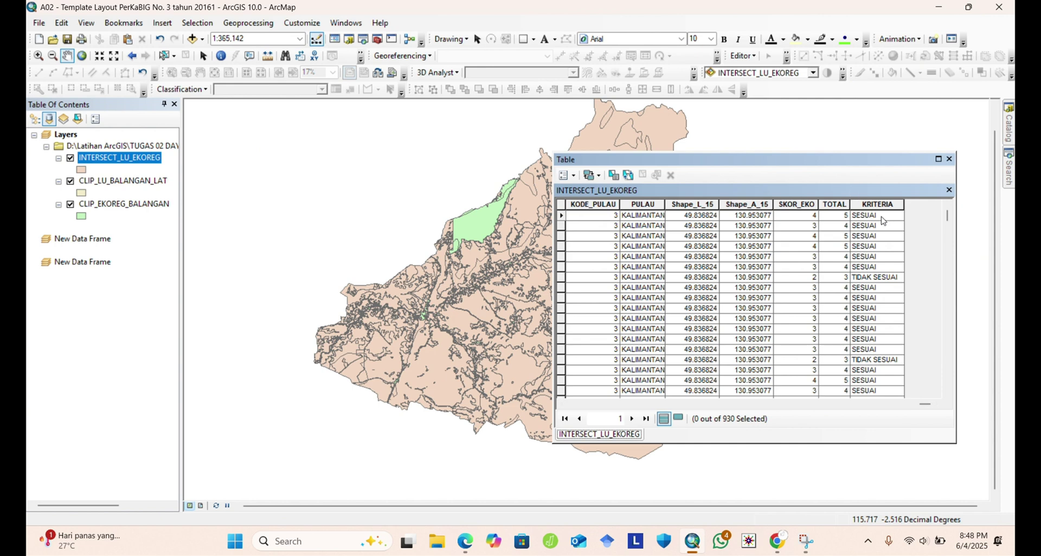
left_click_drag(946, 219, 943, 439)
left_click(949, 160)
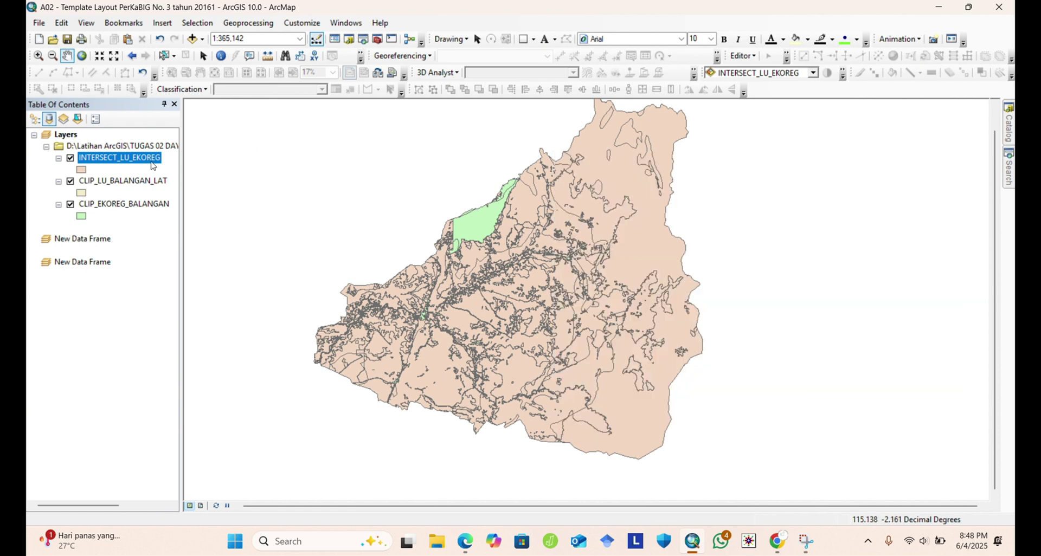
Symbolize the INTERSECT_LU_EKOREG layer by unique values of the KRITERIA field, adding all values and excluding <all other values>.
right_click(152, 159)
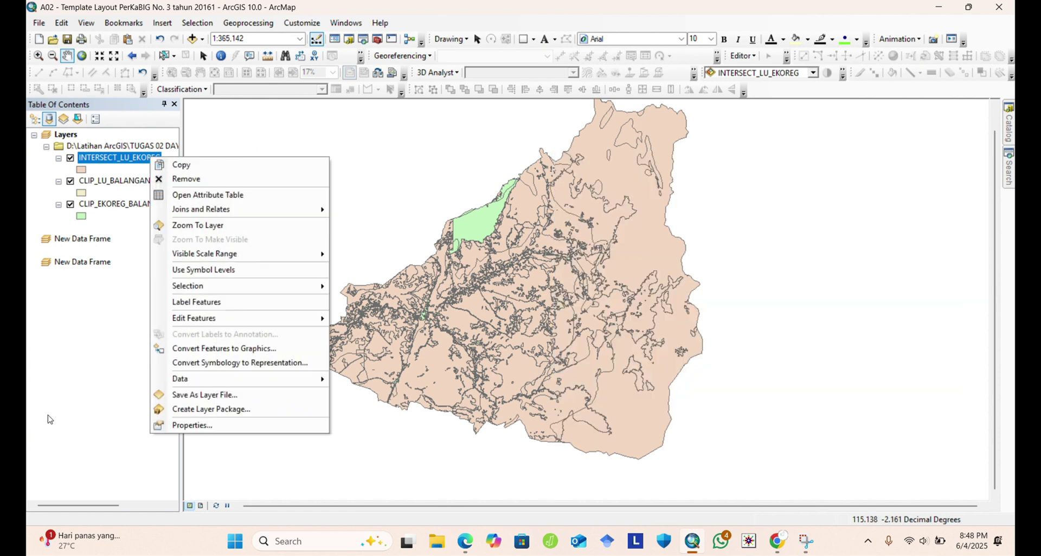
left_click(196, 426)
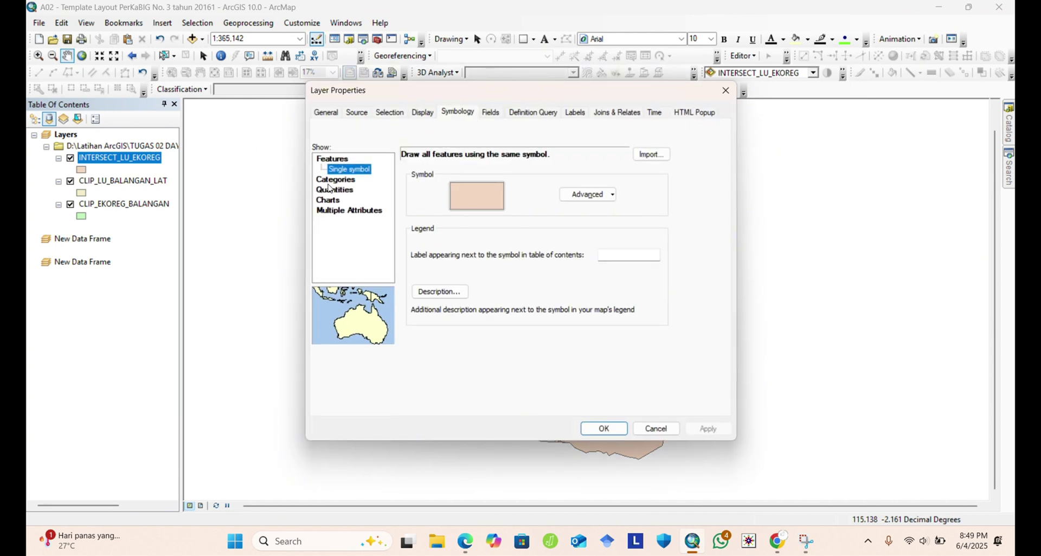
left_click(332, 179)
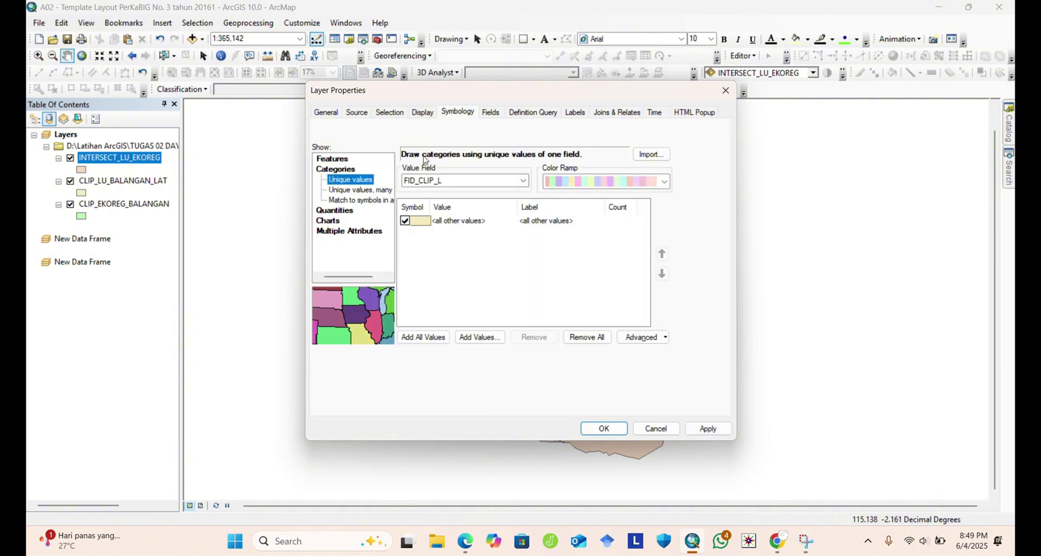
left_click(524, 180)
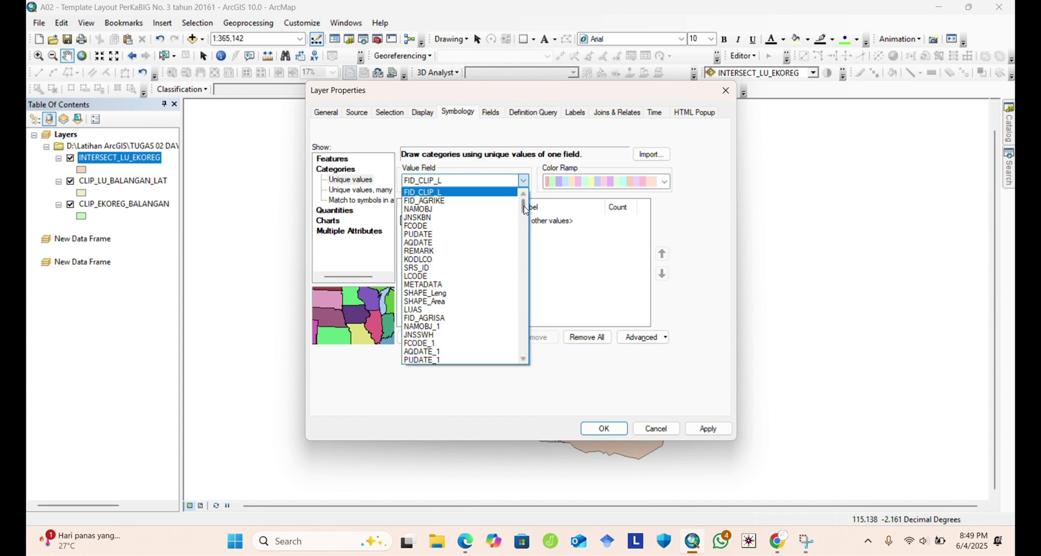
scroll(524, 208, "down", 5)
scroll(536, 343, "up", 5)
scroll(524, 207, "down", 3)
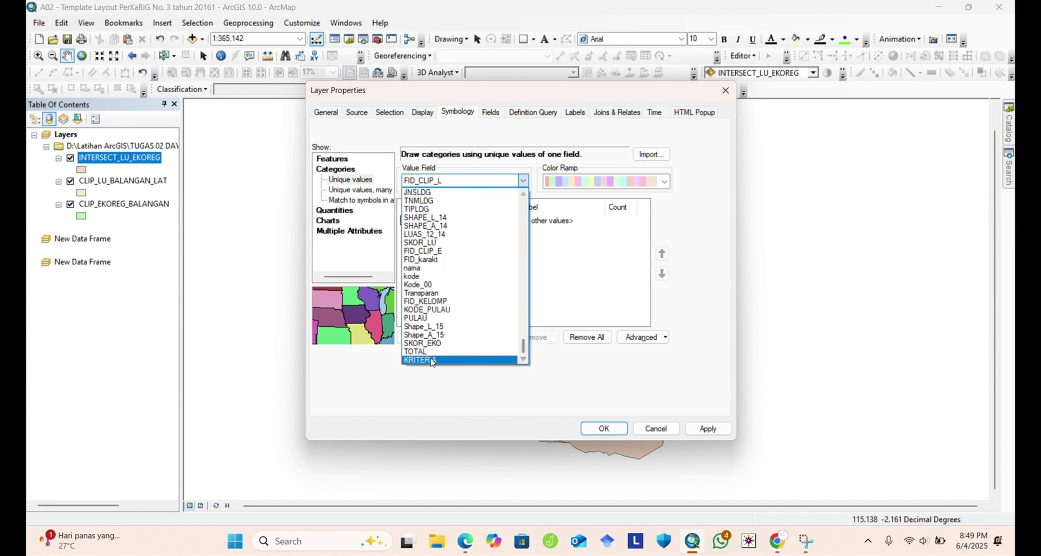
left_click(432, 359)
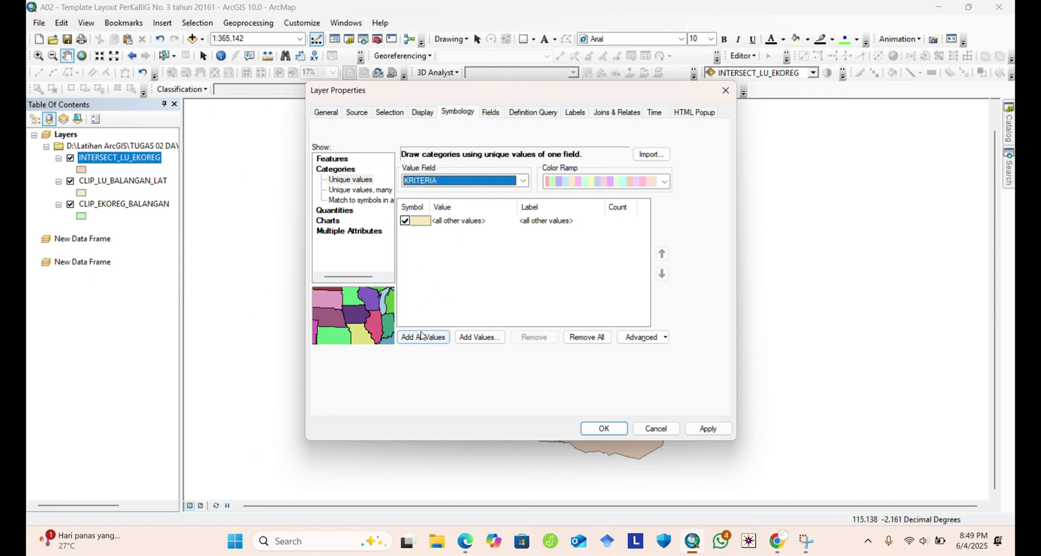
left_click(422, 338)
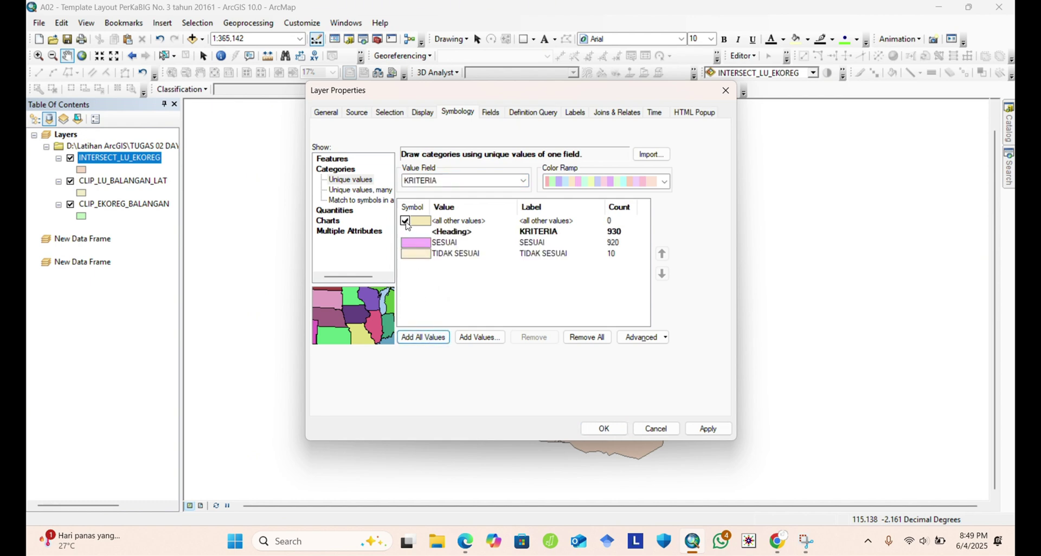
left_click(405, 222)
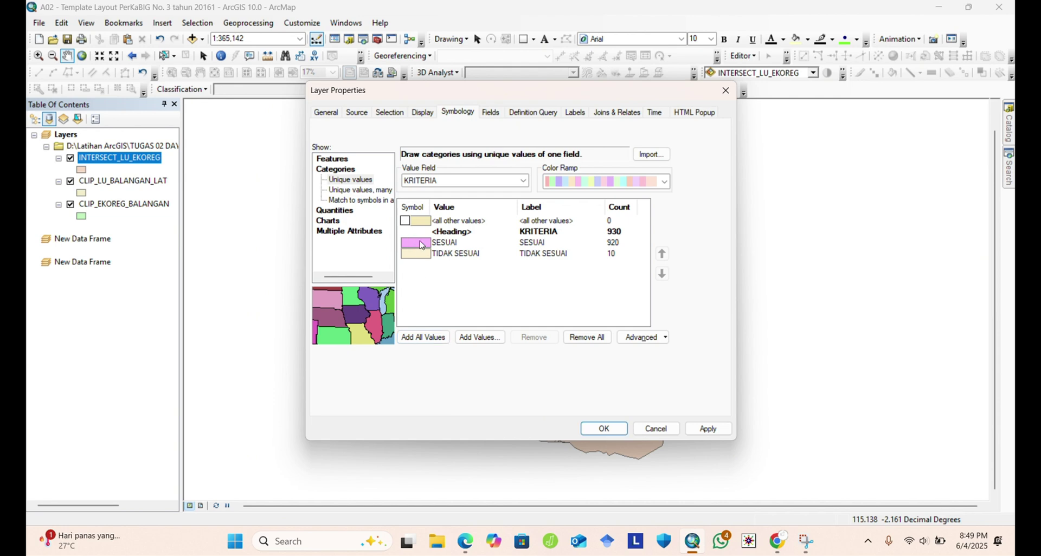
Set the fill color of the SESUAI class to dark green.
double_click(423, 245)
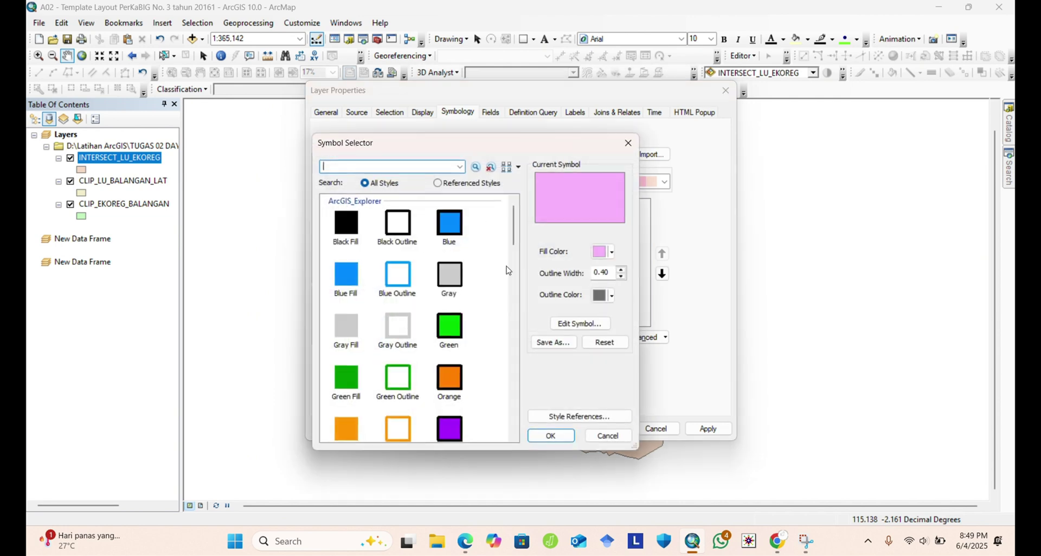
left_click(612, 254)
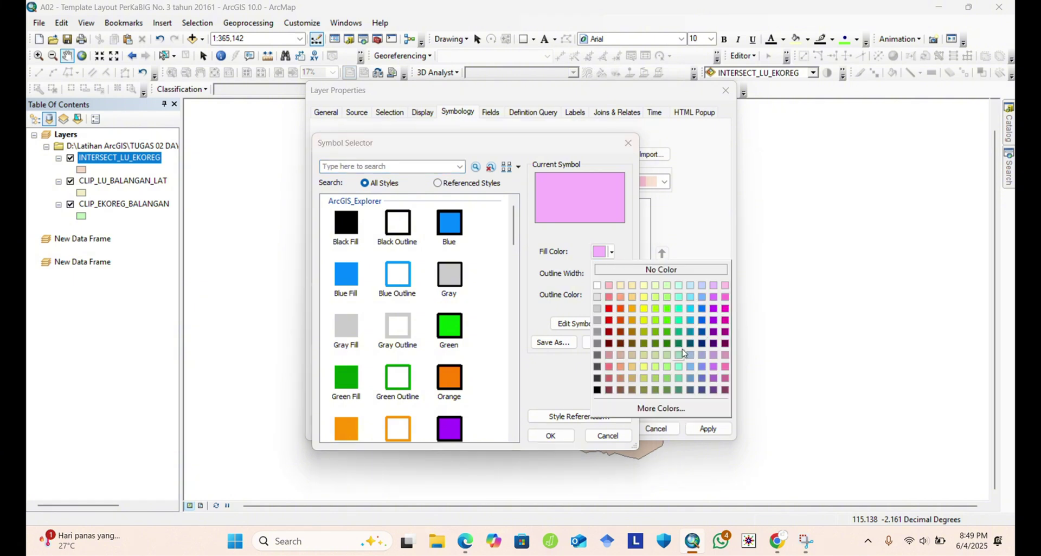
left_click(667, 344)
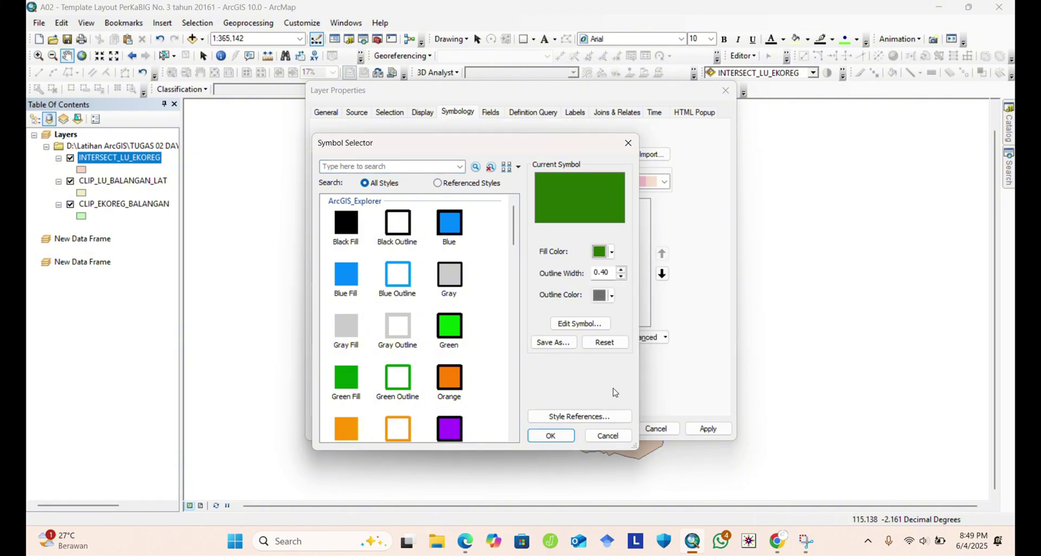
left_click(551, 436)
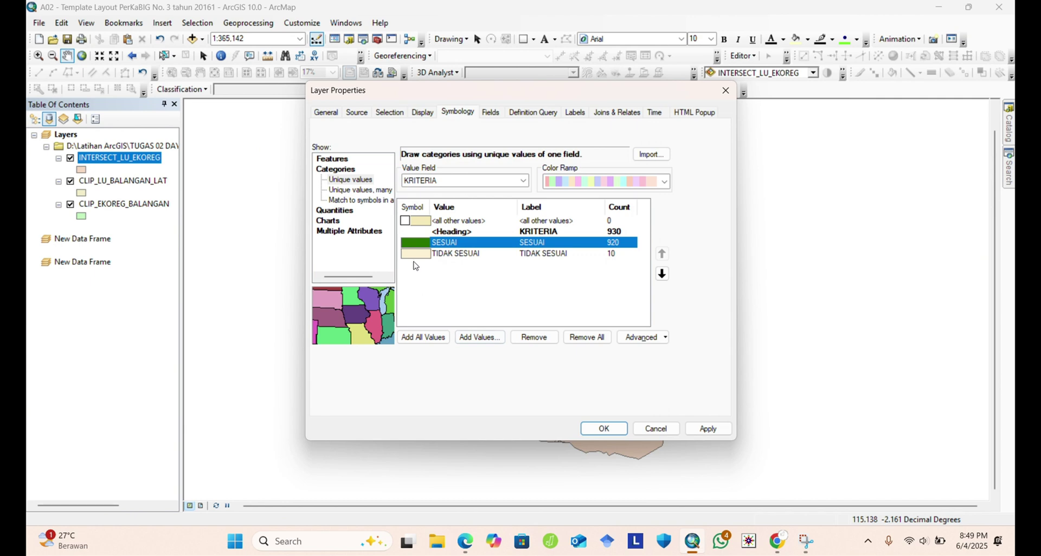
Set the fill color of the TIDAK SESUAI class to red and apply the symbology to the layer.
left_click(416, 258)
double_click(415, 259)
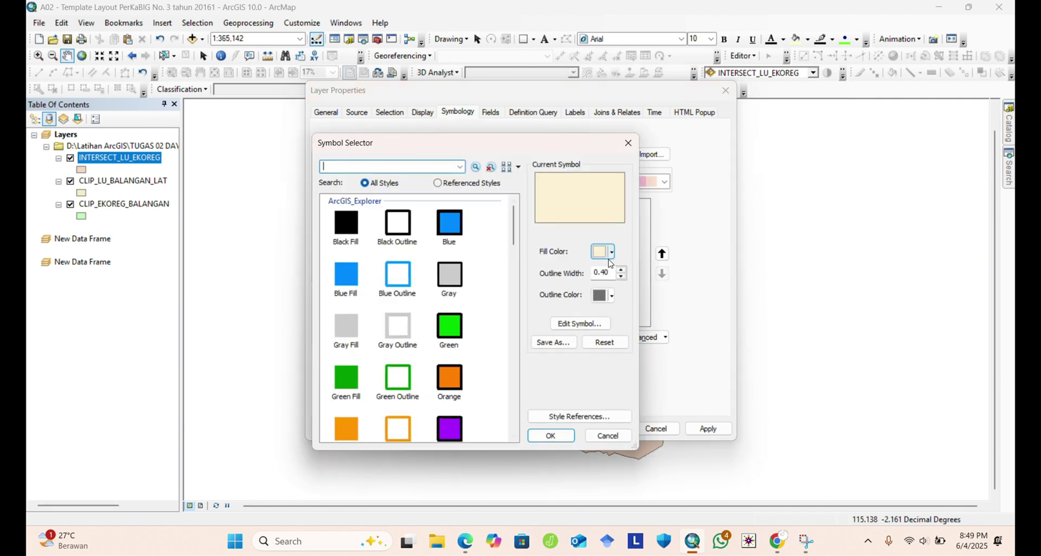
left_click(611, 255)
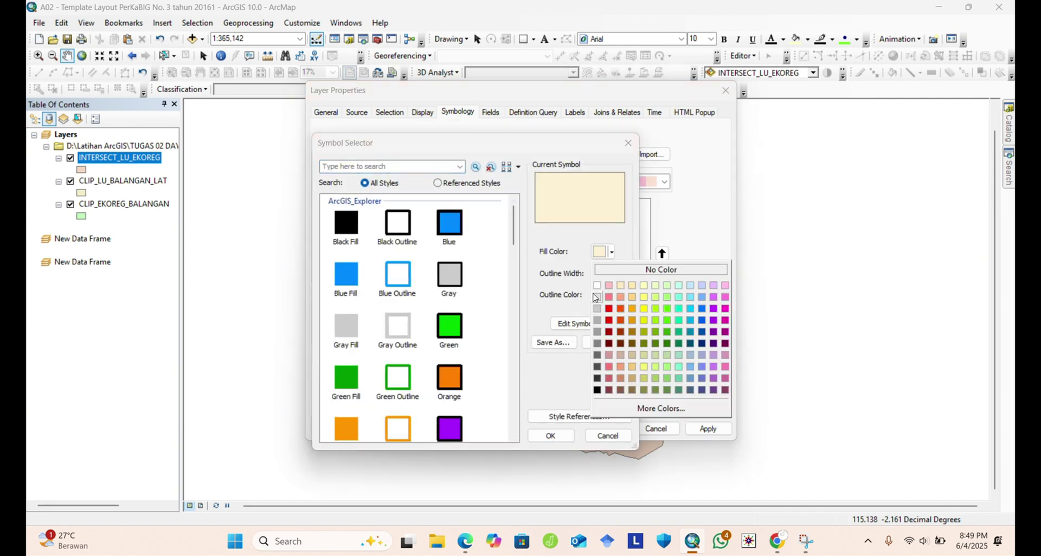
left_click(609, 320)
left_click(550, 436)
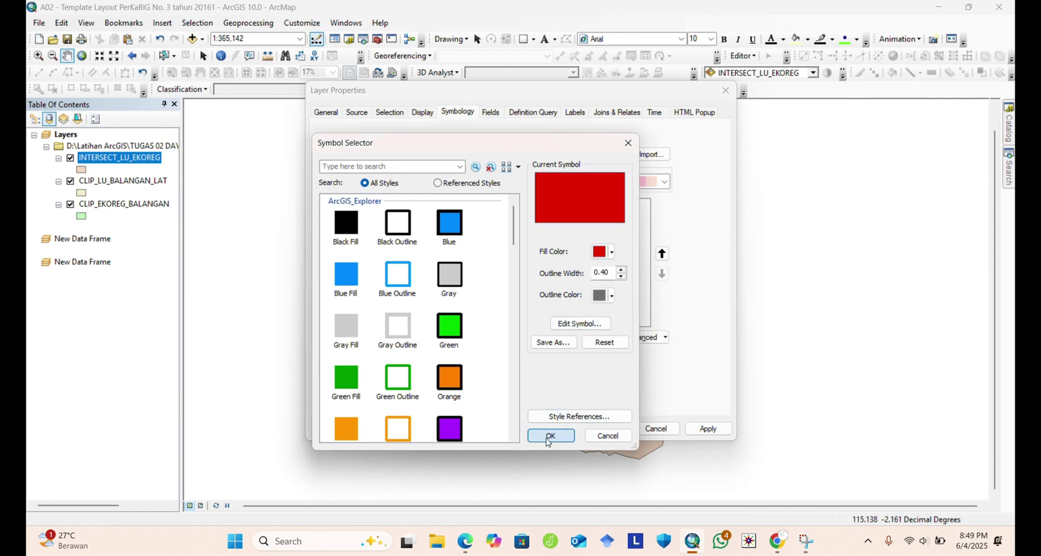
left_click(706, 431)
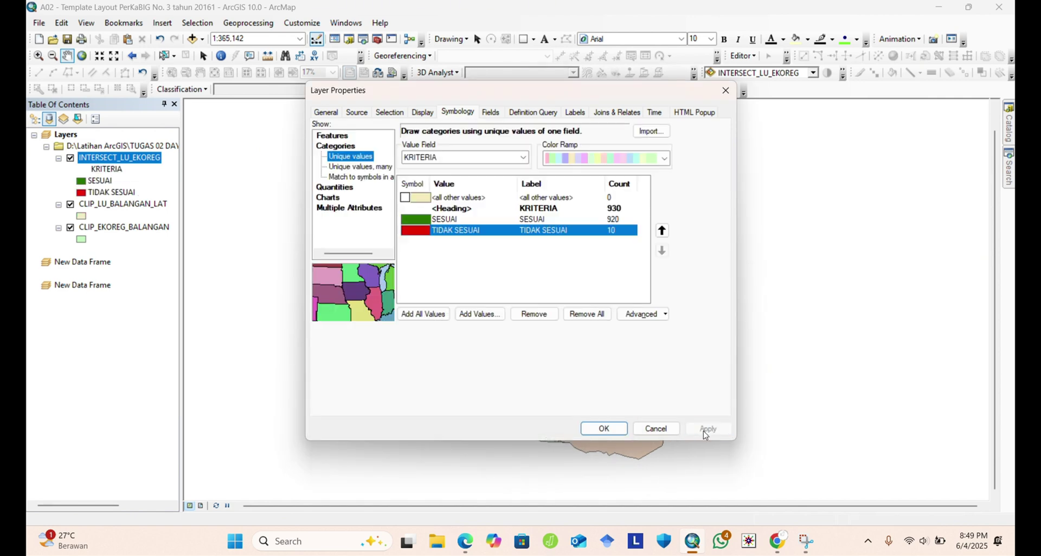
left_click(604, 429)
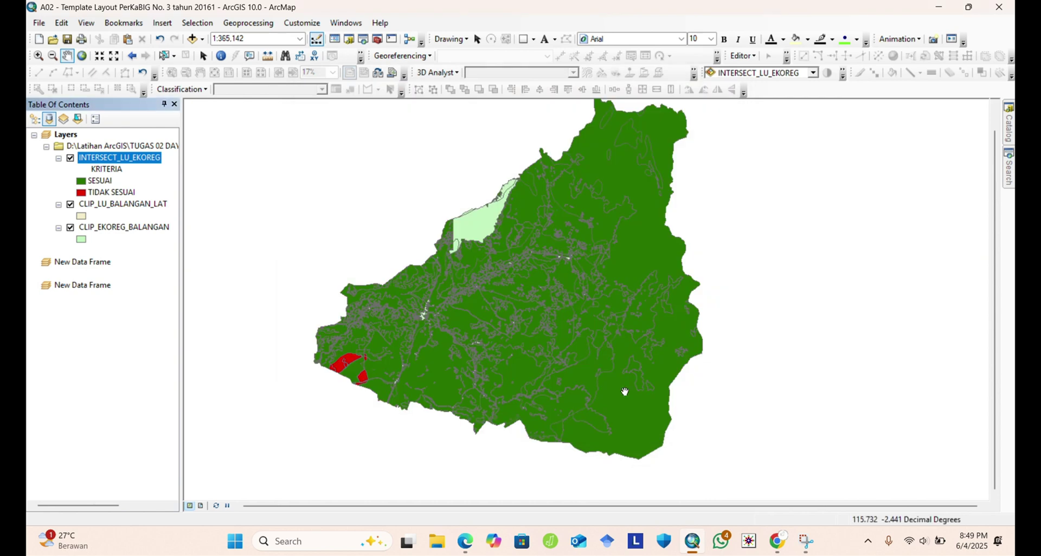
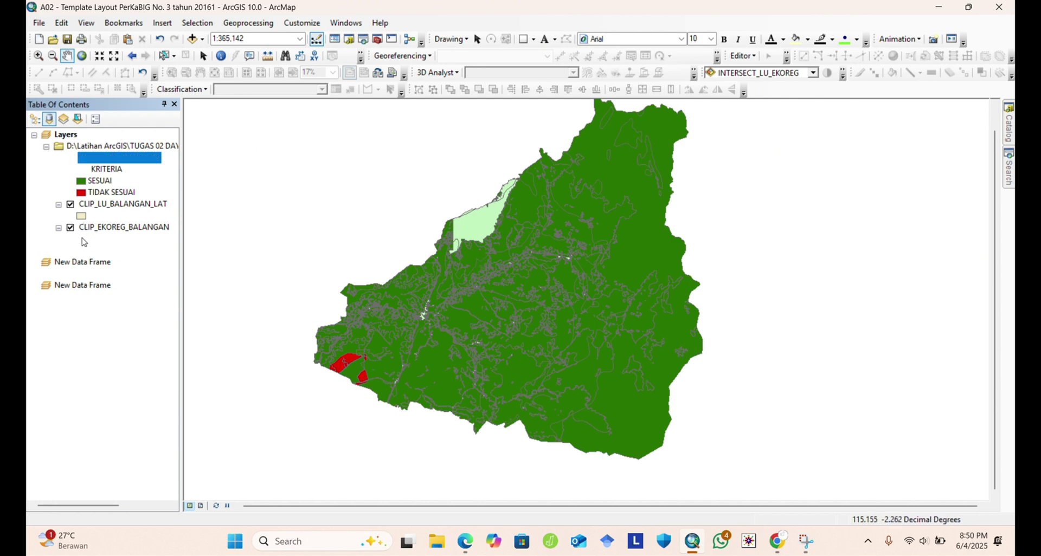
Set the fill color of the CLIP_EKOREG_BALANGAN layer to white.
left_click(82, 240)
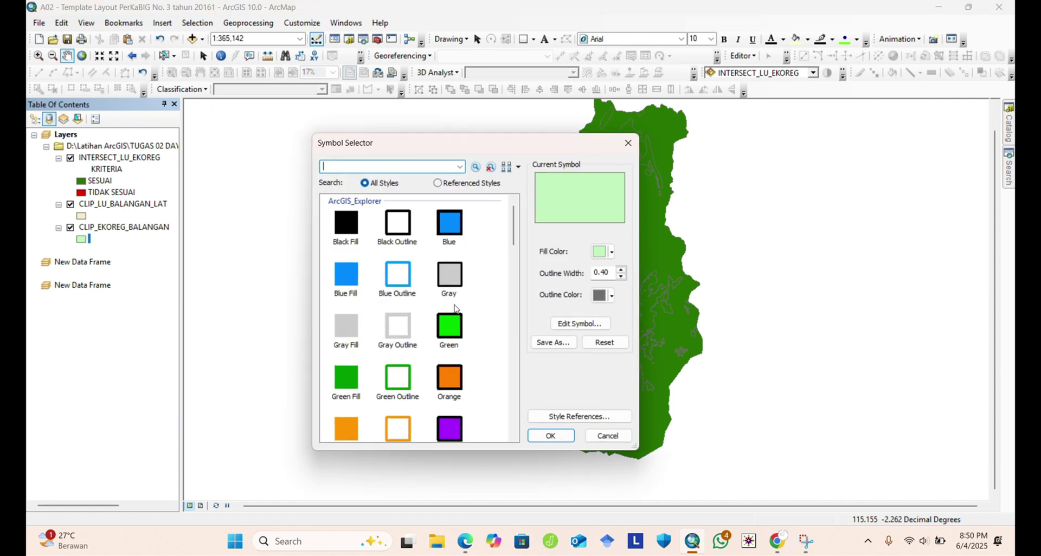
left_click(612, 253)
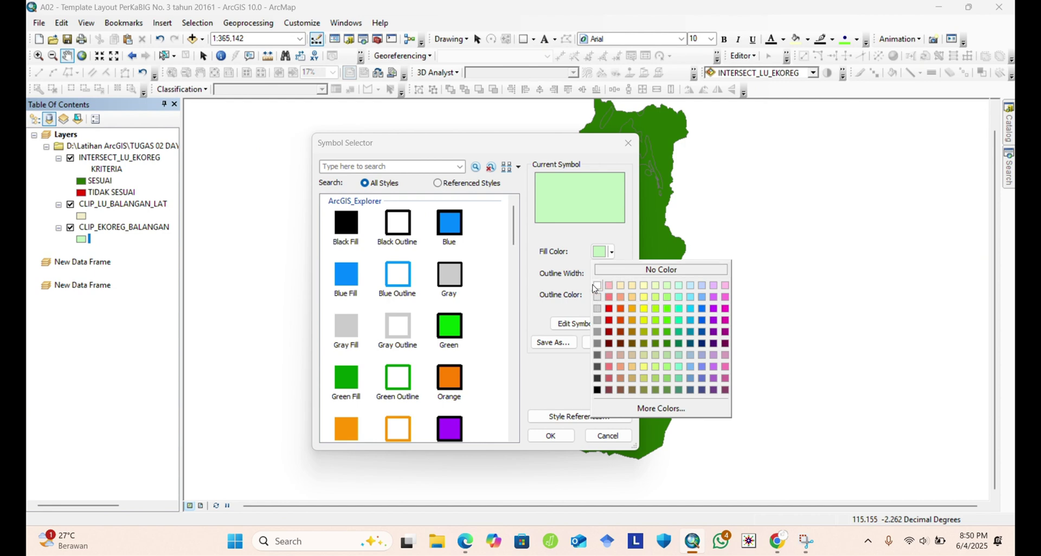
left_click(596, 286)
left_click(557, 437)
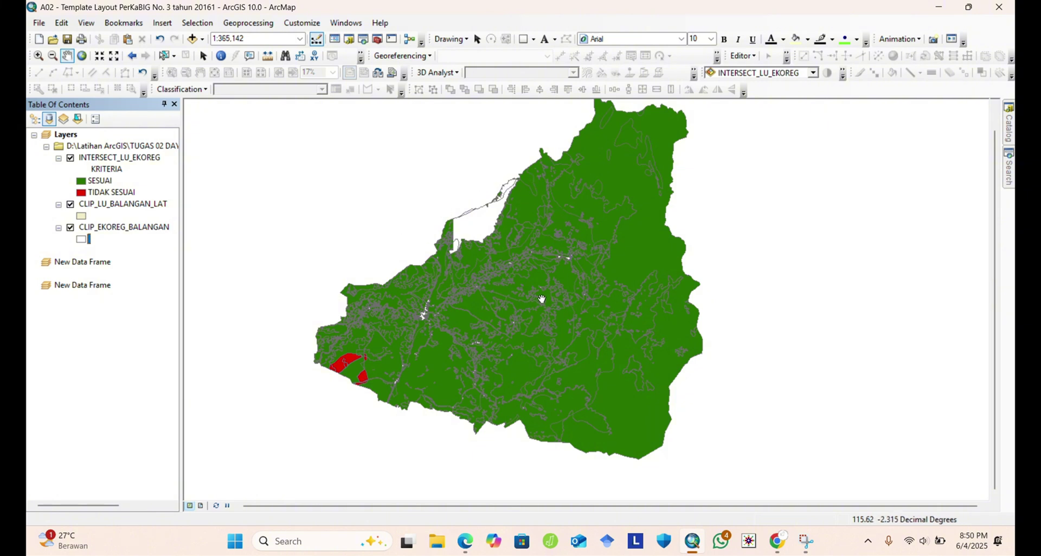
Switch to layout view and shift the map inside the main data frame so the whole Balangan area fits.
left_click_drag(542, 299, 537, 325)
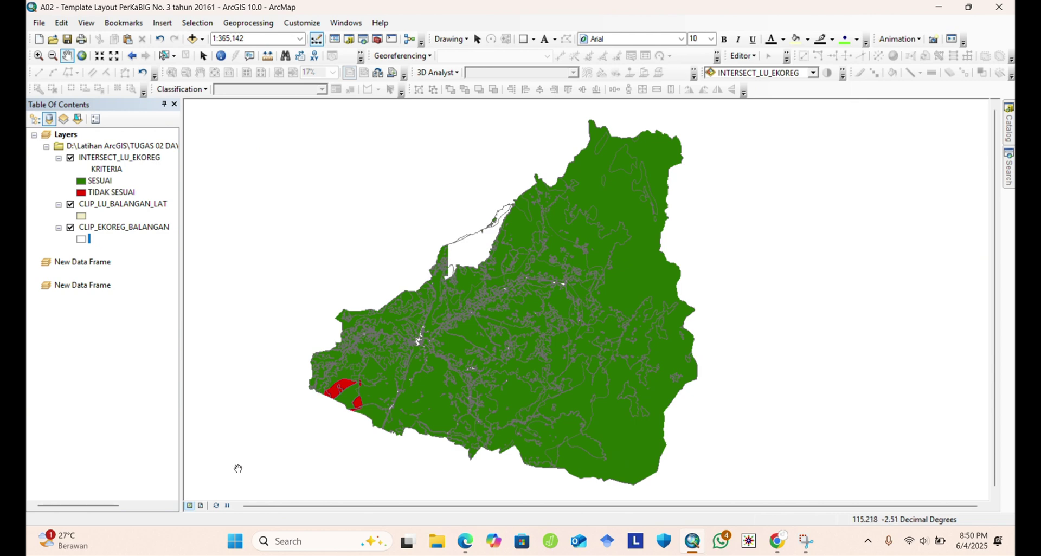
left_click(200, 505)
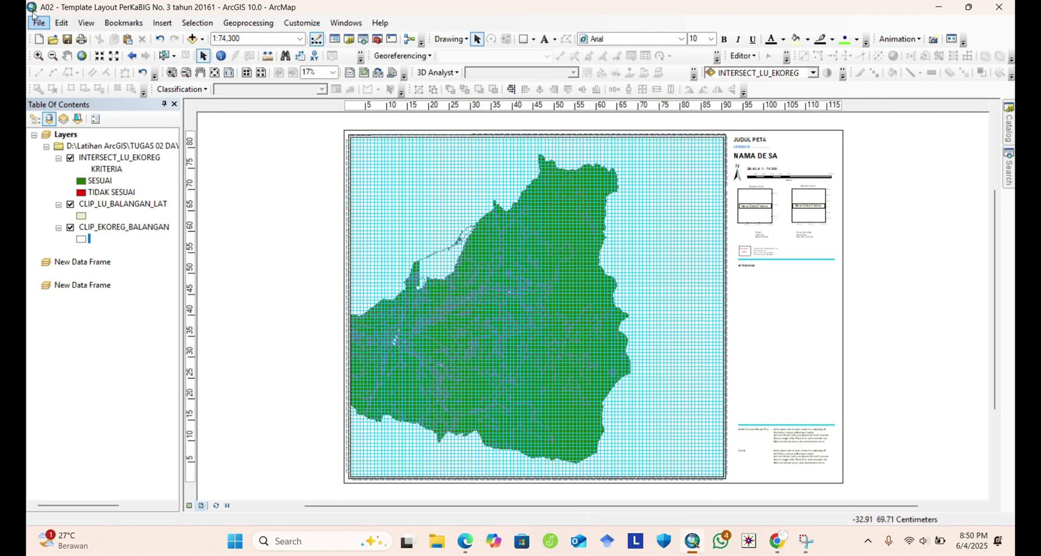
left_click(67, 56)
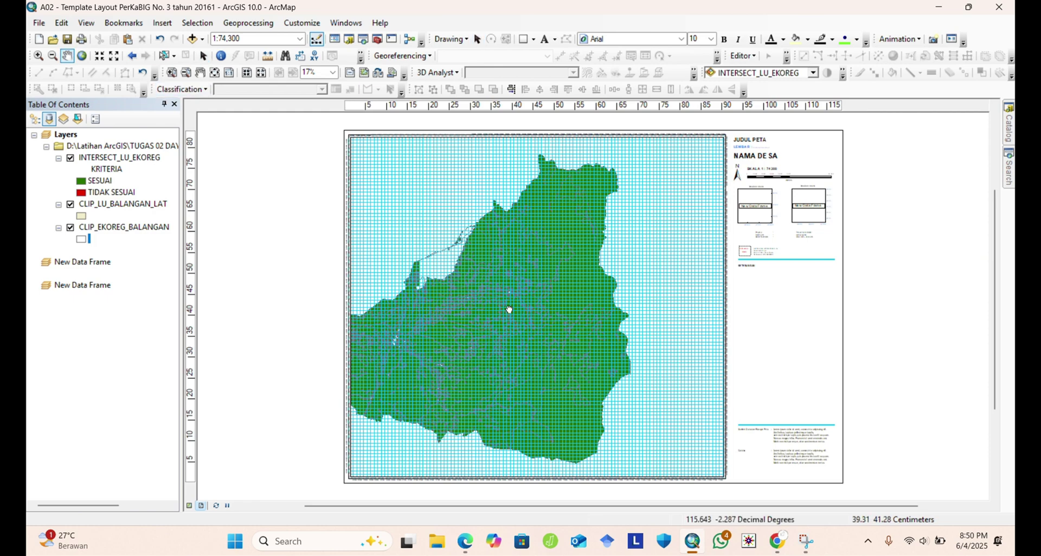
left_click_drag(506, 309, 569, 302)
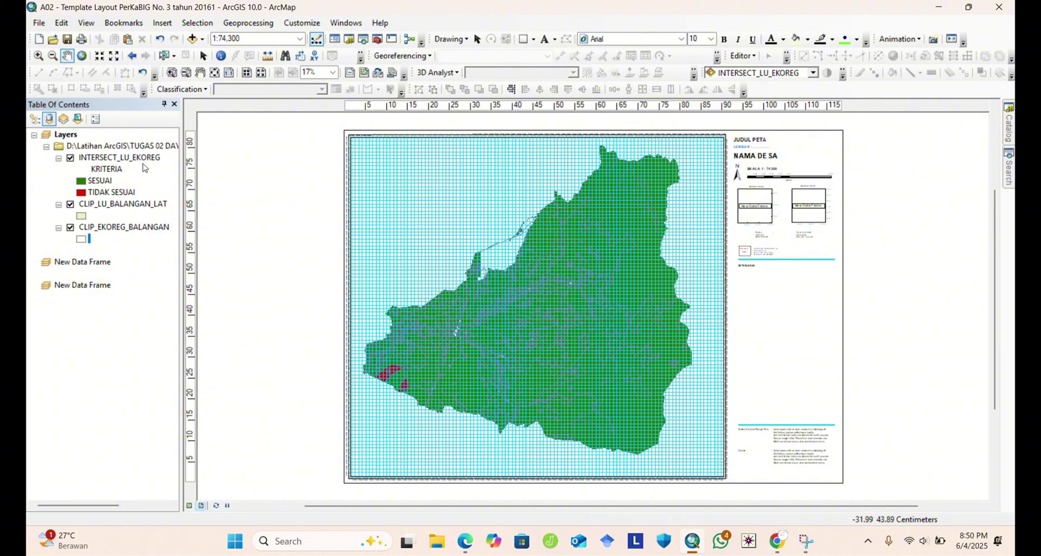
Select the main data frame in the layout and open the properties of its Graticule reference grid.
left_click(204, 56)
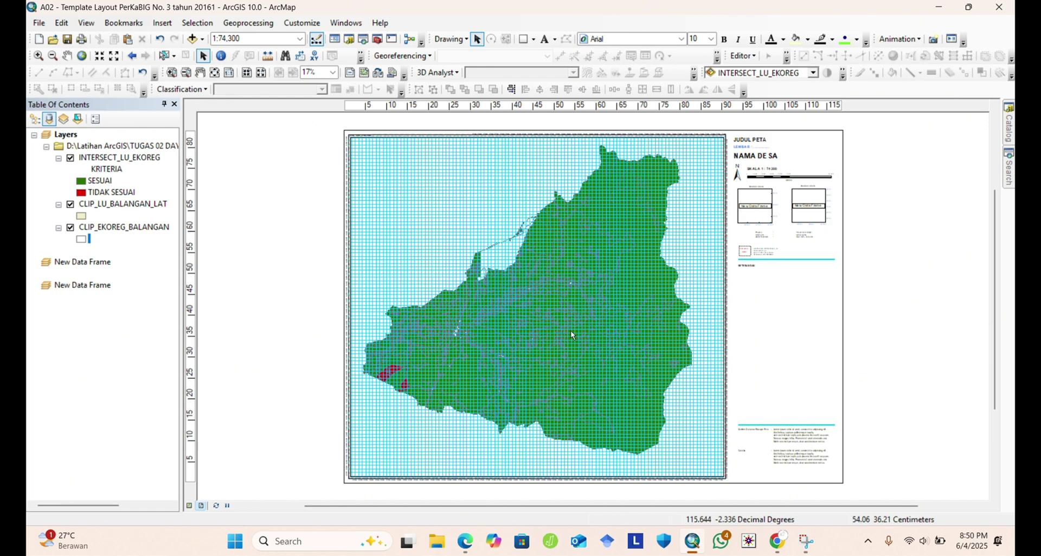
left_click(570, 330)
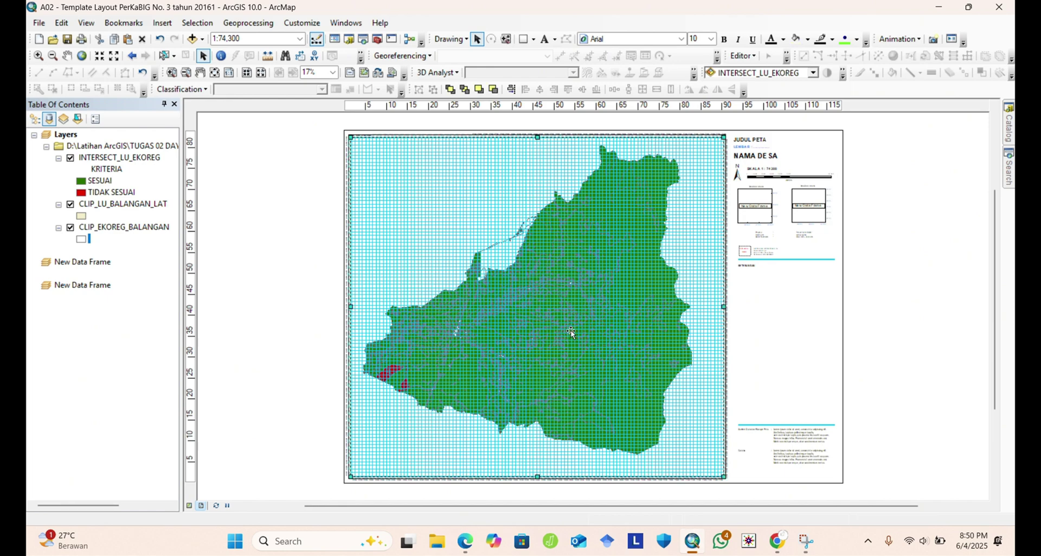
double_click(527, 345)
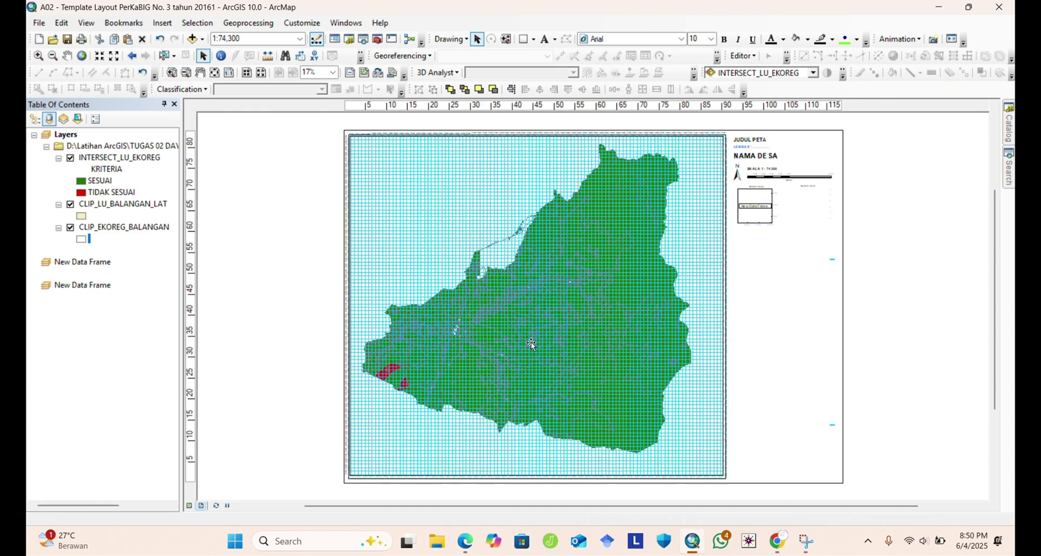
left_click(159, 39)
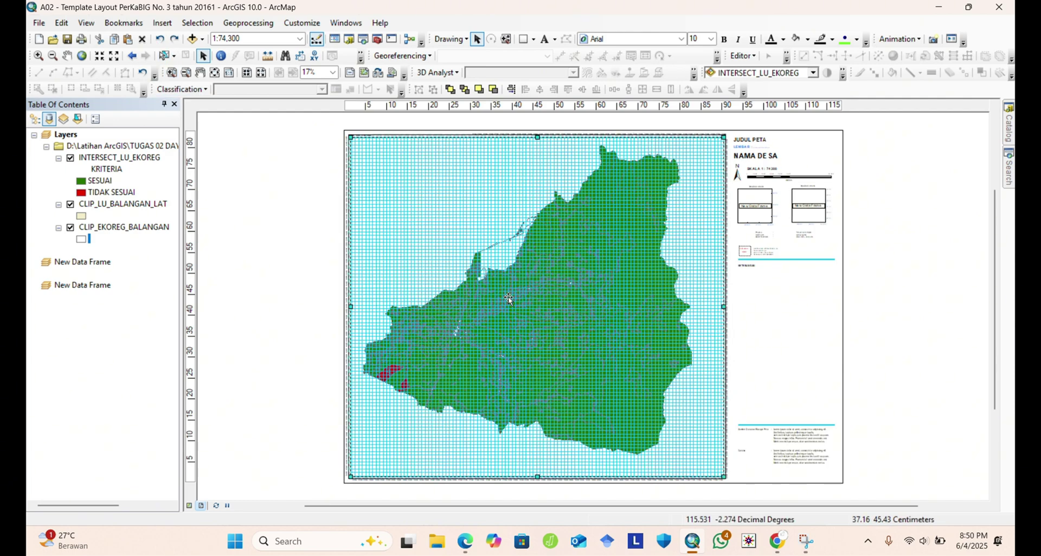
right_click(587, 288)
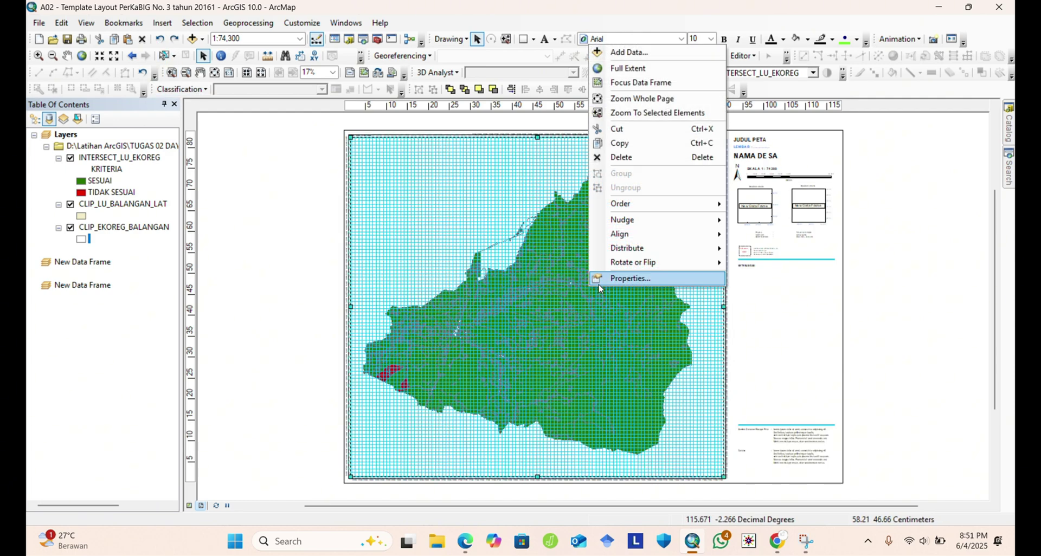
left_click(616, 281)
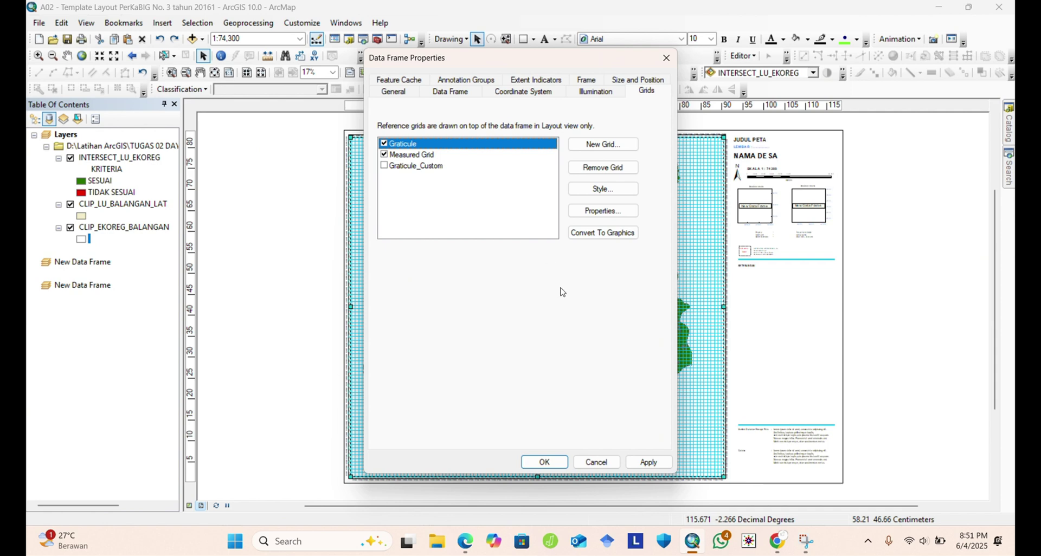
left_click(458, 156)
left_click(457, 145)
left_click(603, 211)
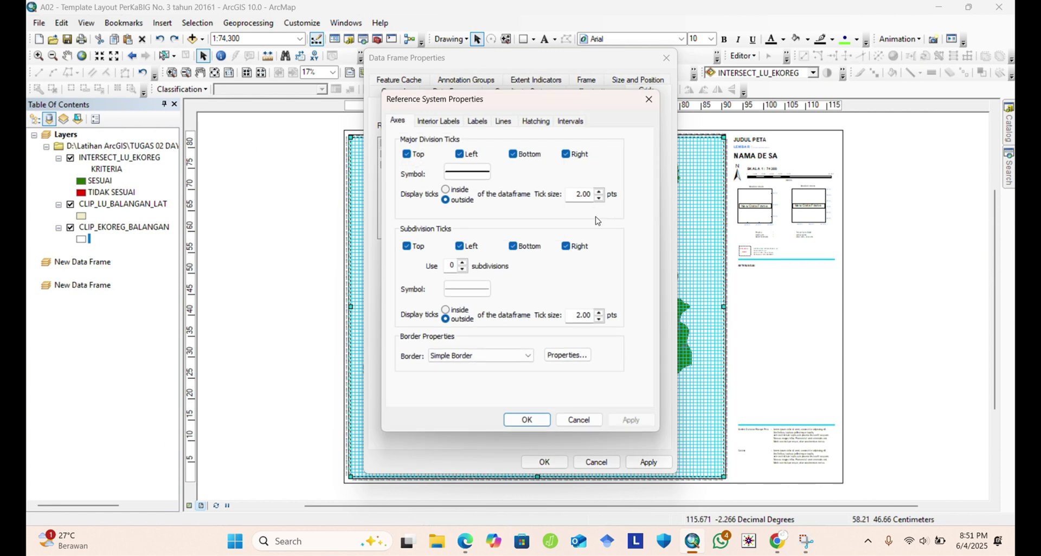
Clear the 20-second values from the Graticule's X and Y axis intervals, leaving zero seconds.
left_click(571, 121)
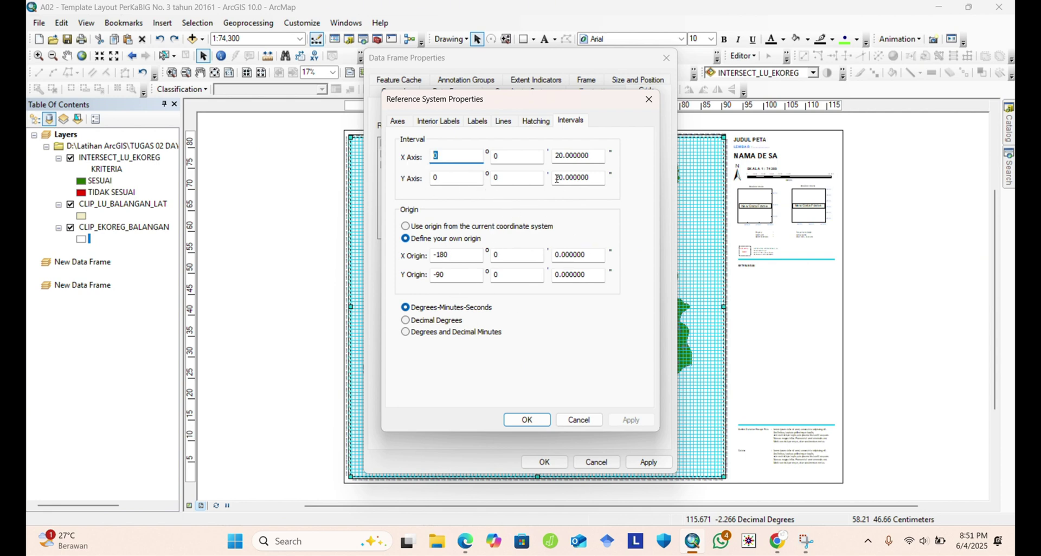
left_click(566, 154)
key("BackSpace")
key("BackSpace")
key("BackSpace")
left_click(569, 178)
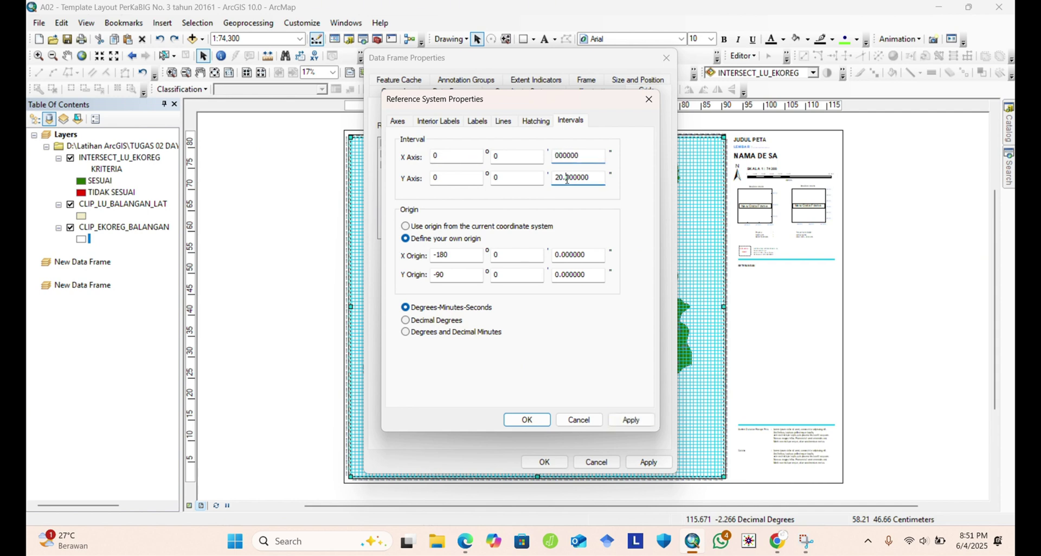
key("BackSpace")
key("BackSpace")
Set the Graticule's X and Y axis intervals to 10 minutes and apply the grid to the main data frame.
left_click(495, 156)
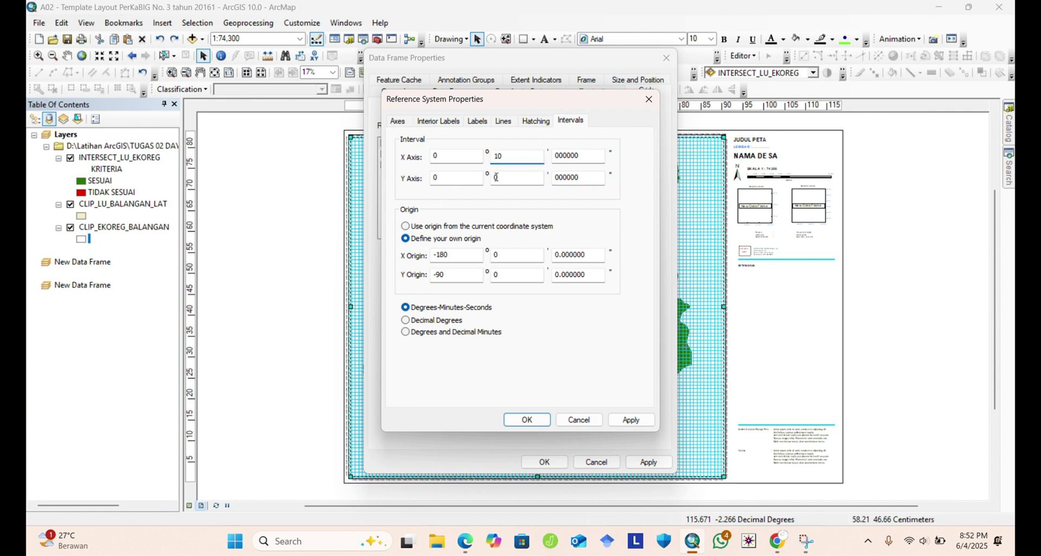
left_click(496, 178)
type("0")
left_click(635, 422)
left_click(529, 419)
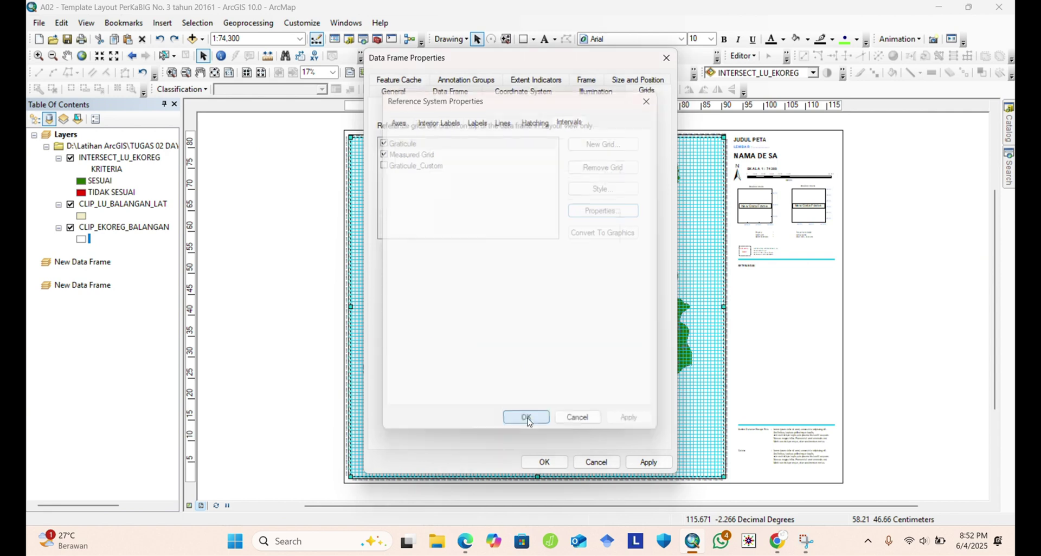
left_click(654, 462)
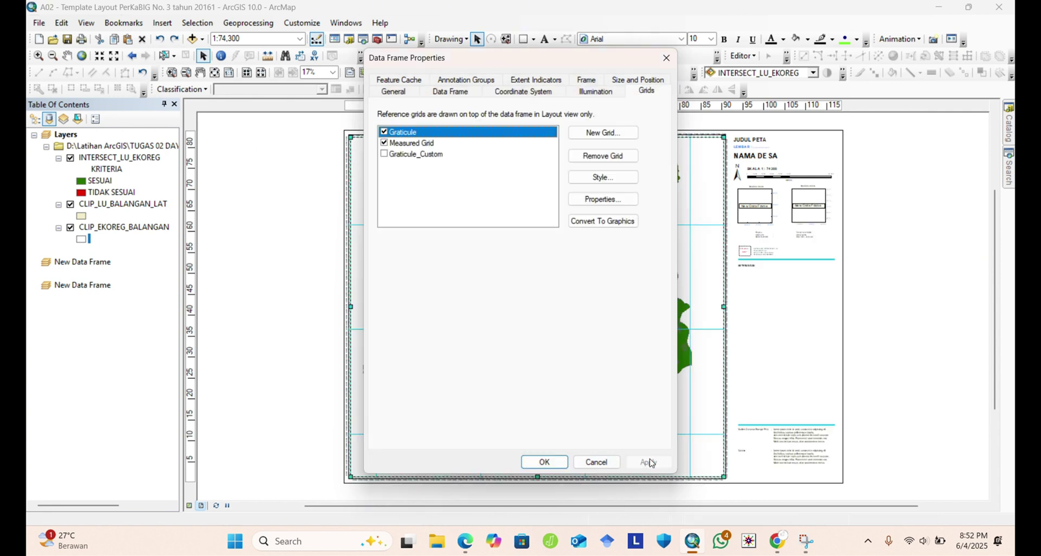
left_click(539, 462)
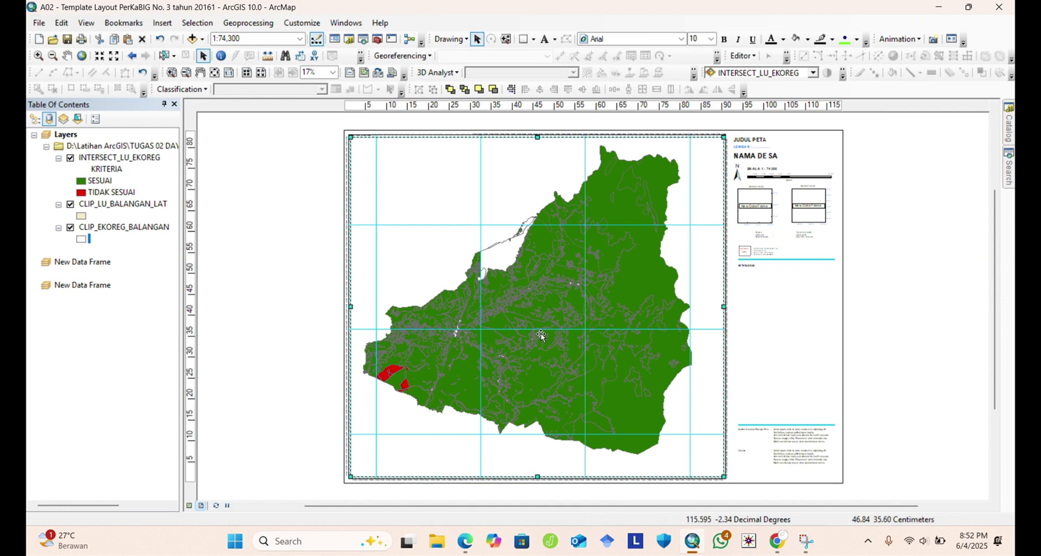
Reopen the Graticule's properties, set its X and Y axis intervals to 5 minutes, and apply the change.
right_click(554, 277)
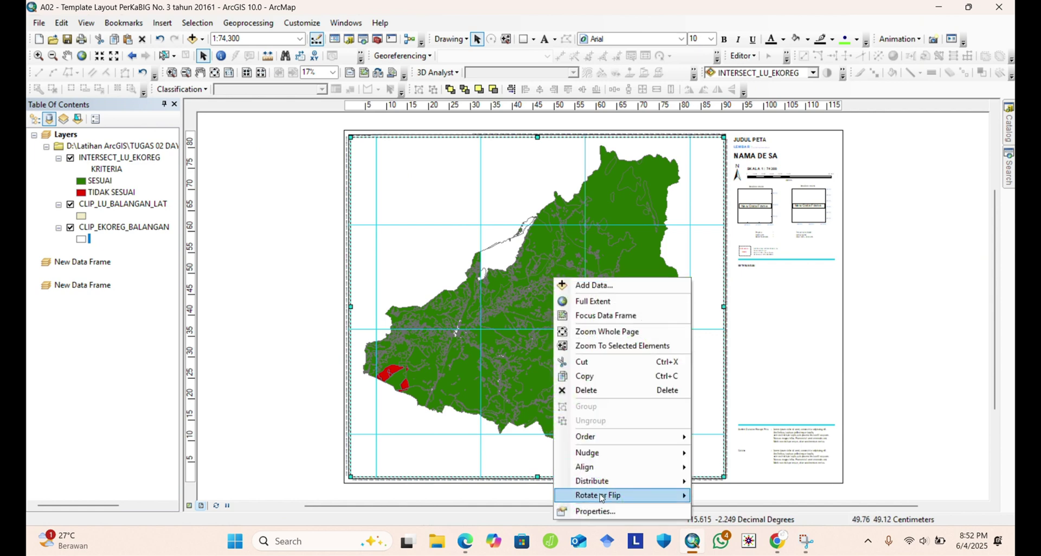
left_click(595, 511)
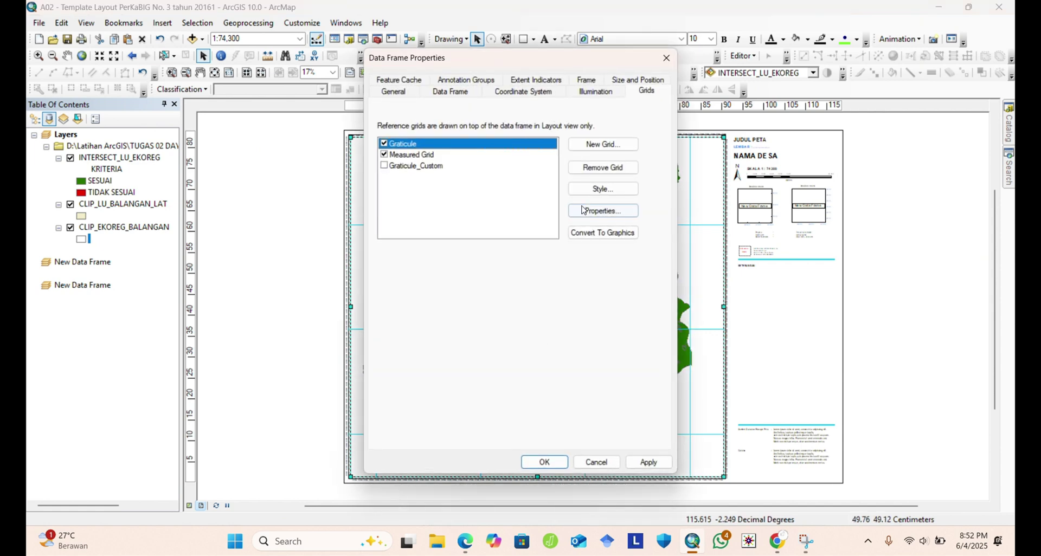
left_click(587, 211)
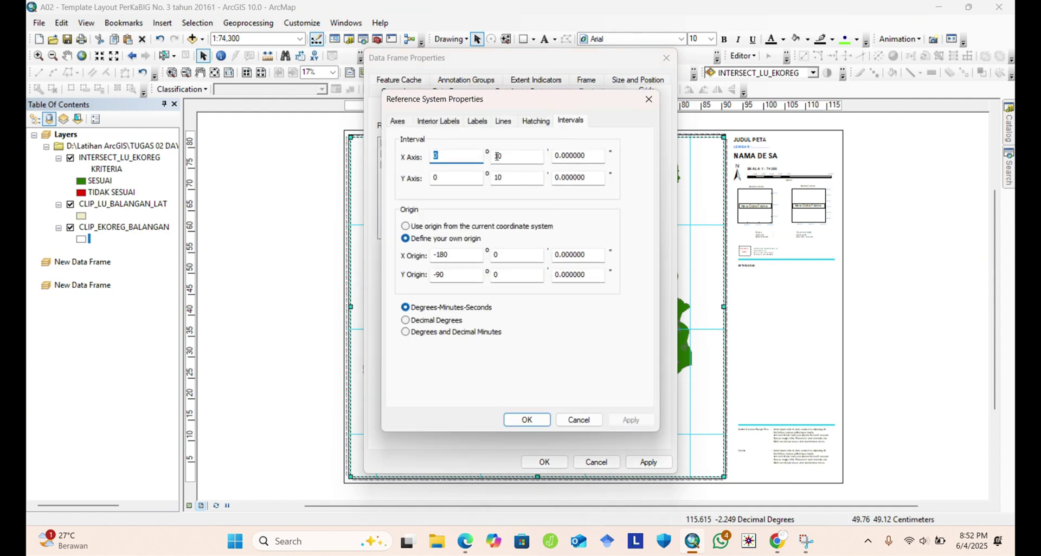
left_click(503, 157)
key("BackSpace")
type("5")
left_click(504, 175)
key("BackSpace")
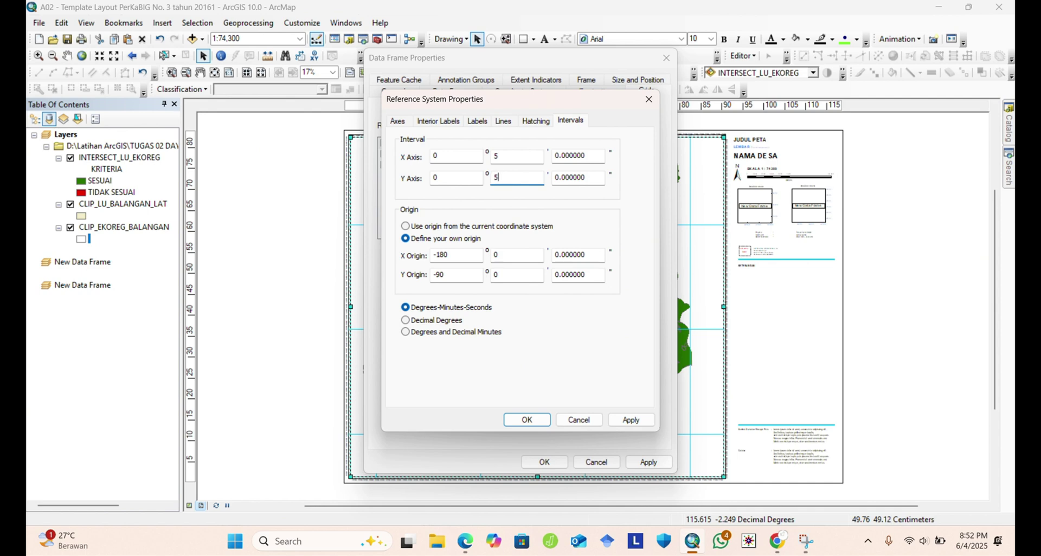
left_click(631, 421)
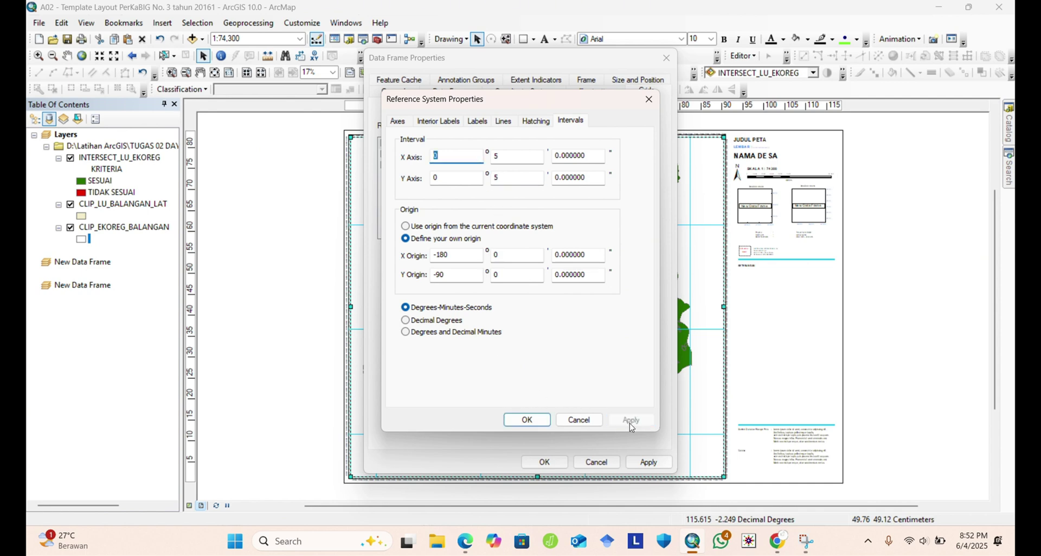
left_click(537, 420)
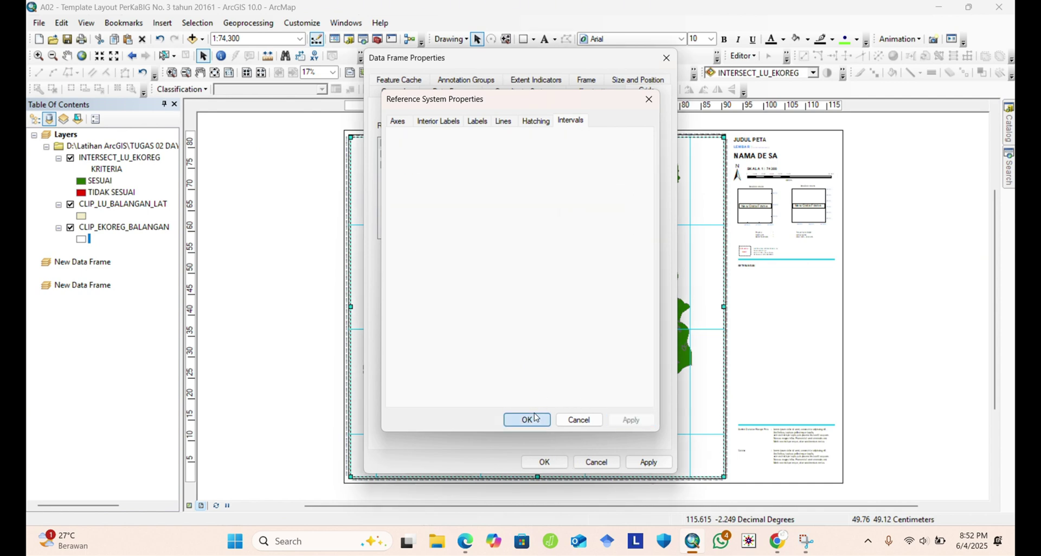
left_click(648, 462)
left_click_drag(524, 66, 196, 95)
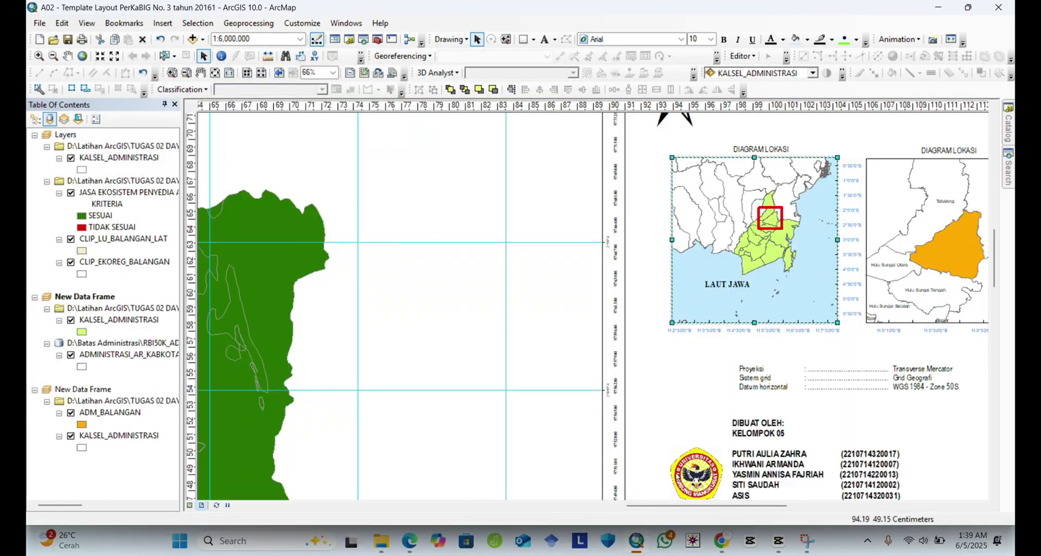
Show the whole layout page, select the main data frame, and open its Graticule grid properties.
left_click(216, 73)
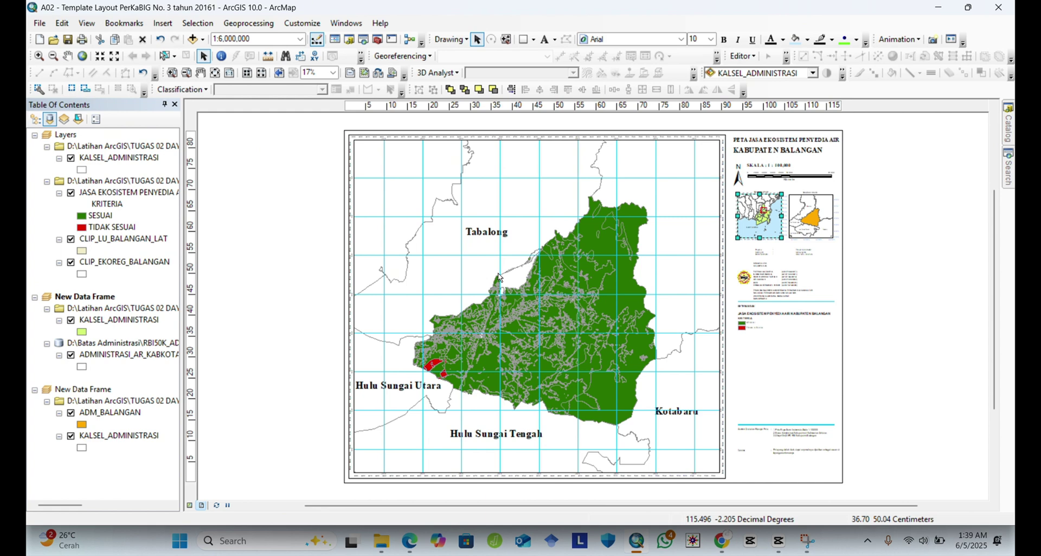
left_click(429, 210)
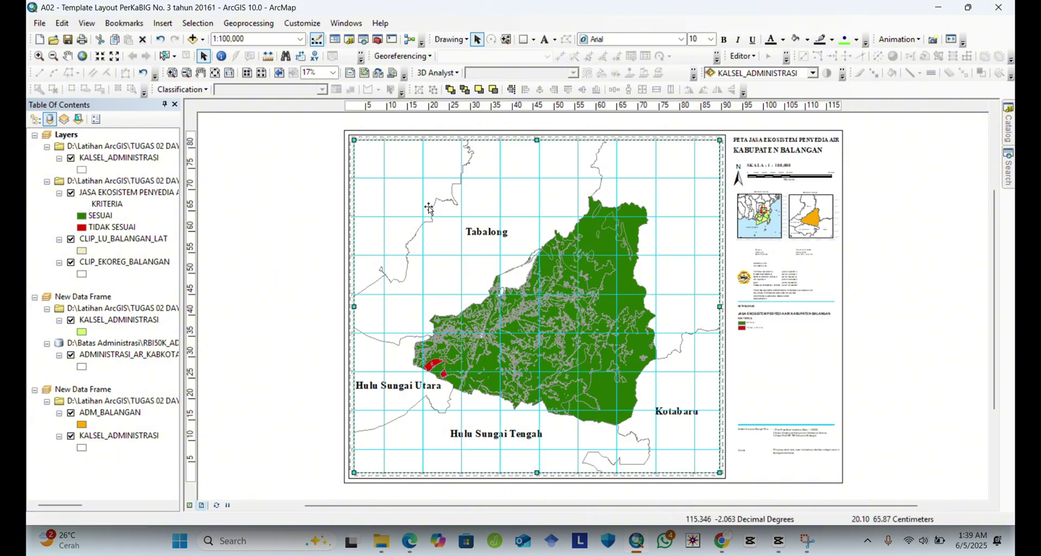
right_click(461, 303)
left_click(522, 295)
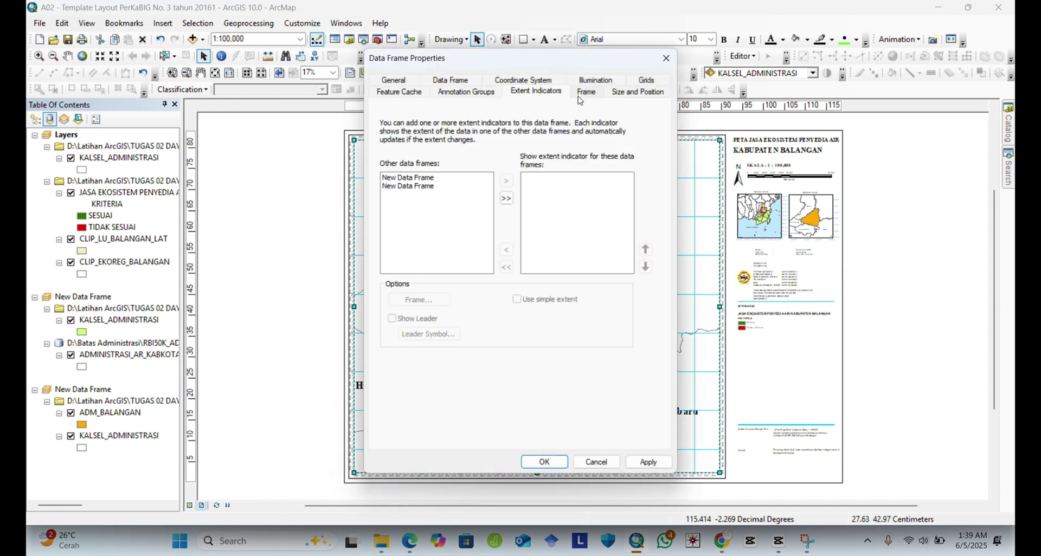
left_click(586, 93)
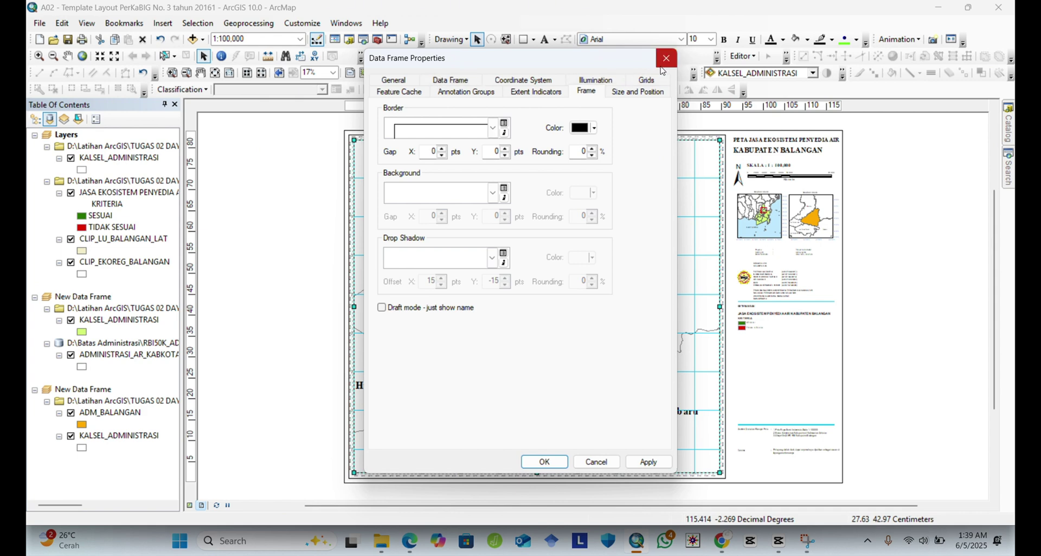
left_click(651, 82)
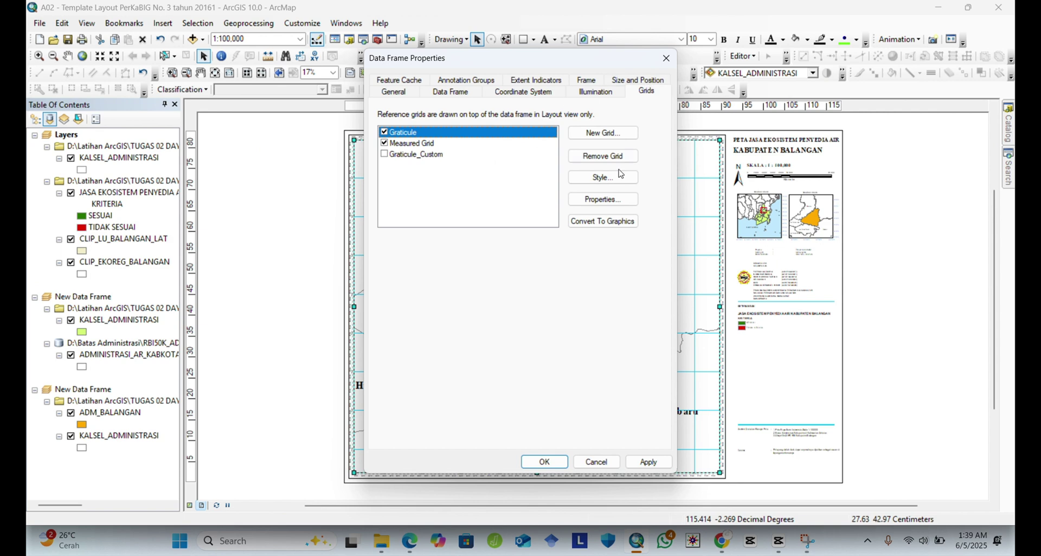
left_click(617, 200)
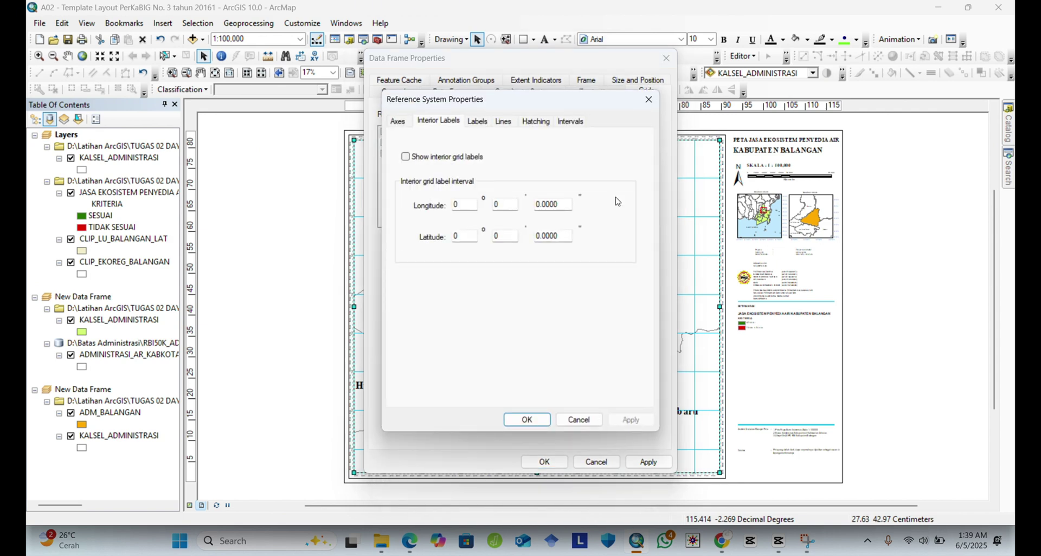
Set the Graticule's line symbol width to 0.50 and apply it to the main data frame.
left_click(478, 123)
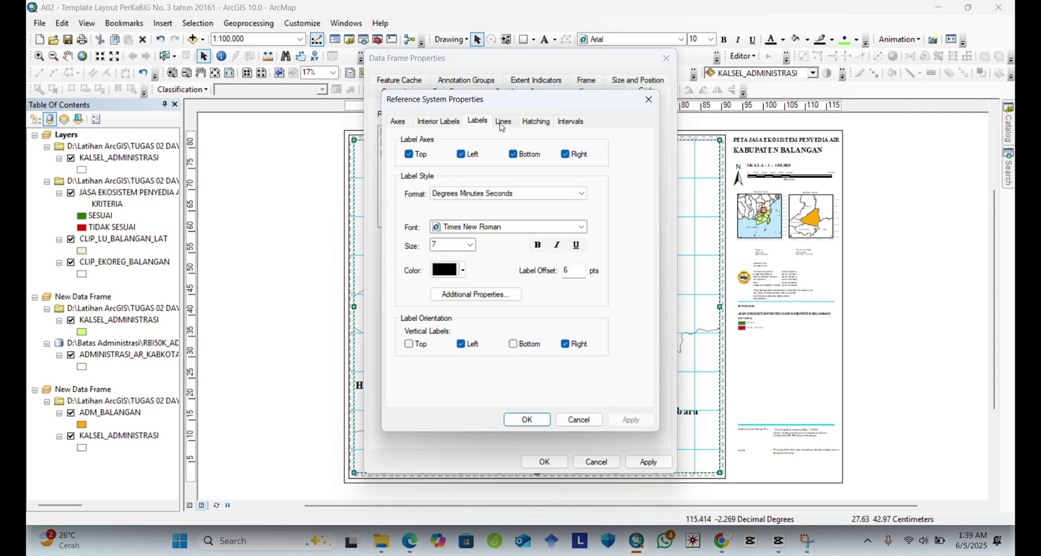
left_click(502, 123)
left_click(463, 204)
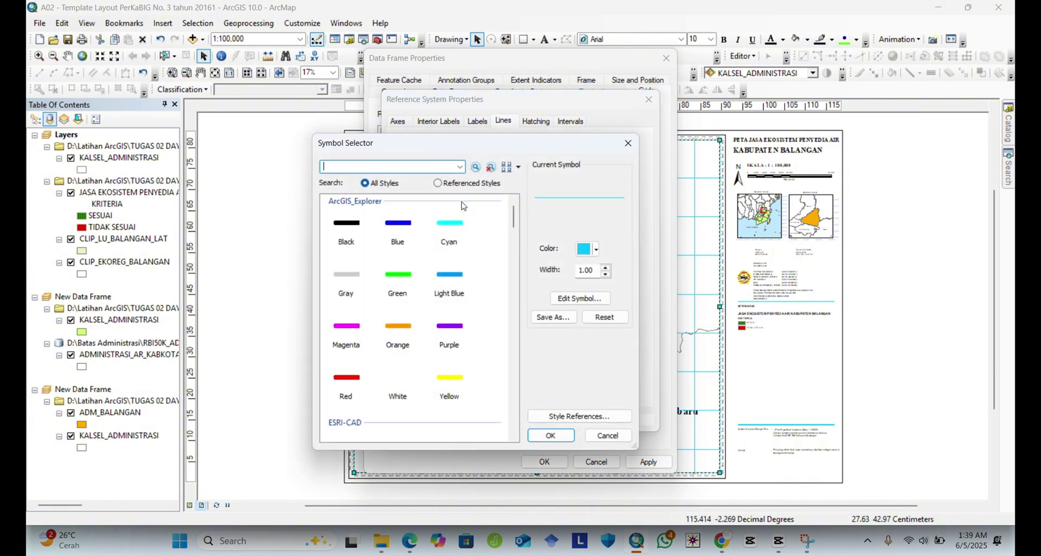
left_click(588, 269)
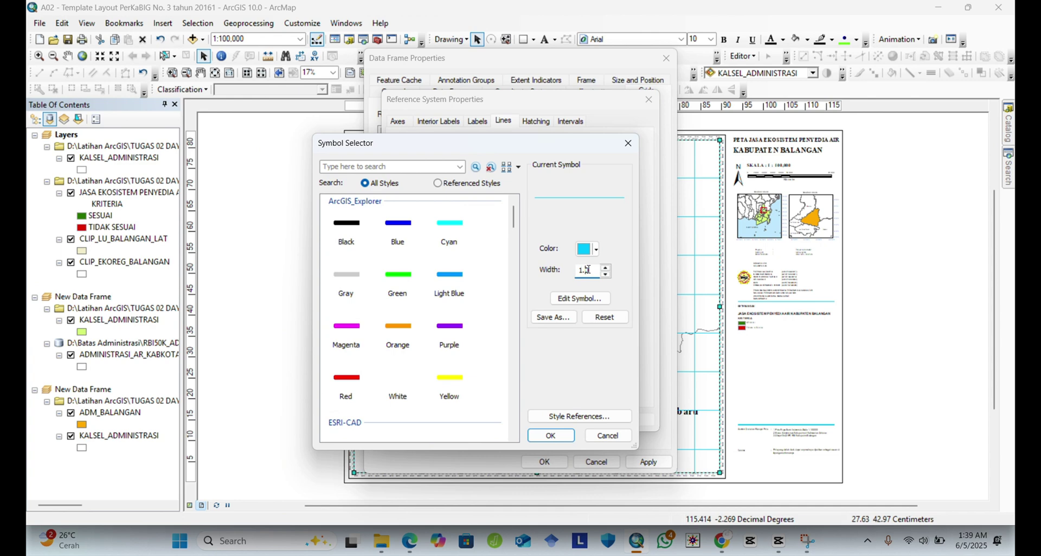
key("BackSpace")
key("BackSpace")
type("55")
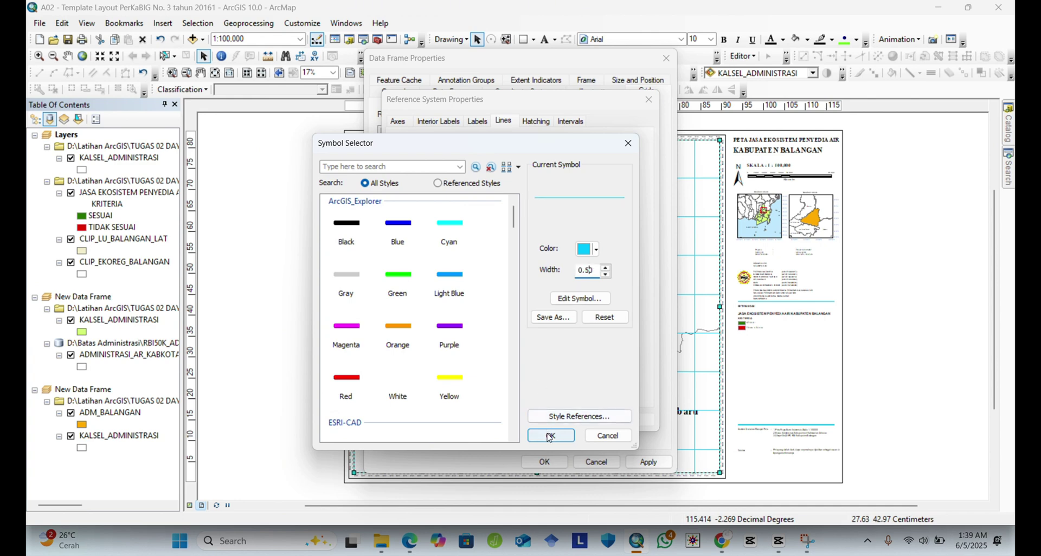
left_click(558, 436)
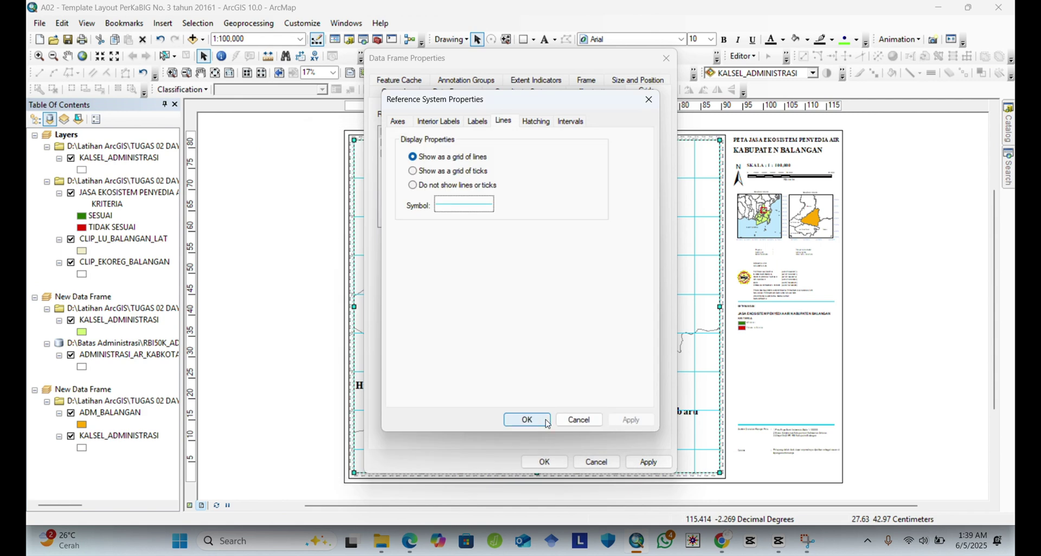
left_click(526, 420)
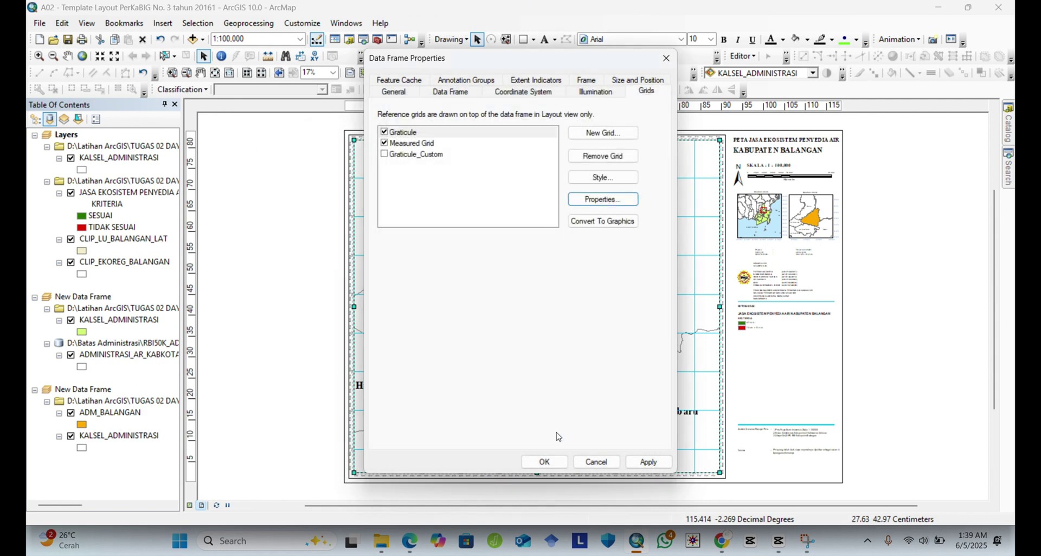
left_click(648, 462)
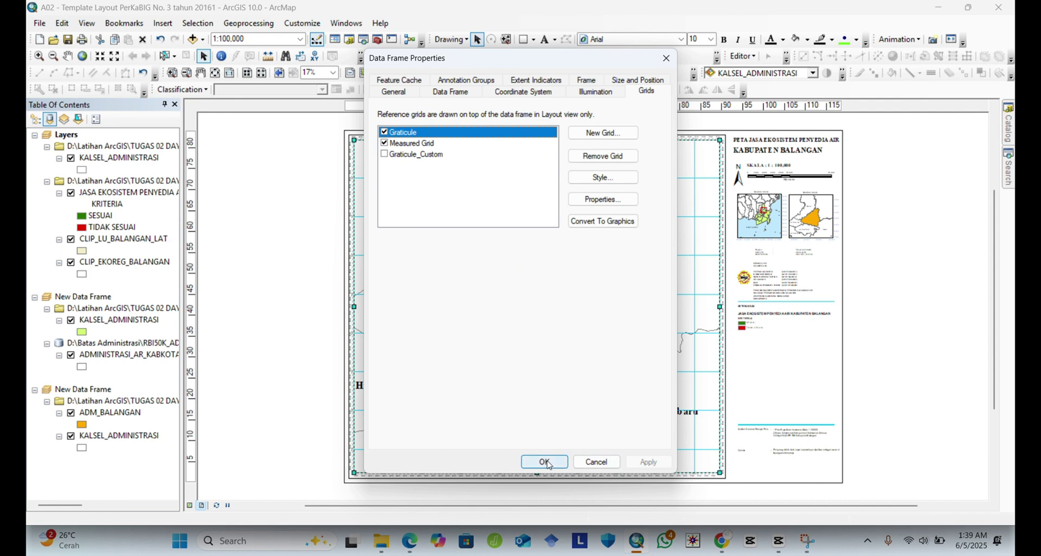
left_click(545, 462)
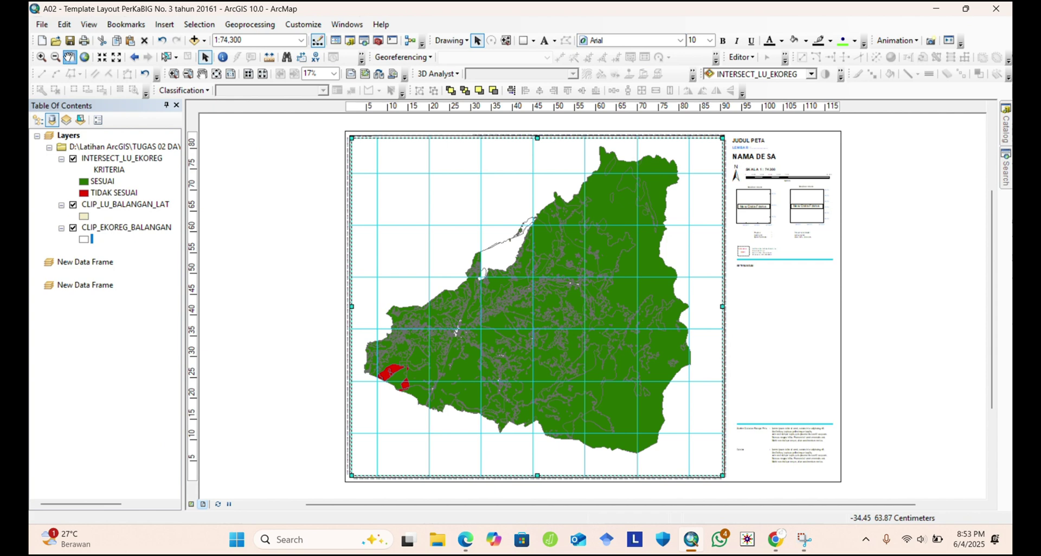
Shift the map slightly within the main data frame, and pan the layout page as a whole.
left_click(69, 57)
mouse_move(557, 341)
left_mouse_down()
mouse_move(553, 333)
mouse_move(574, 332)
left_mouse_up()
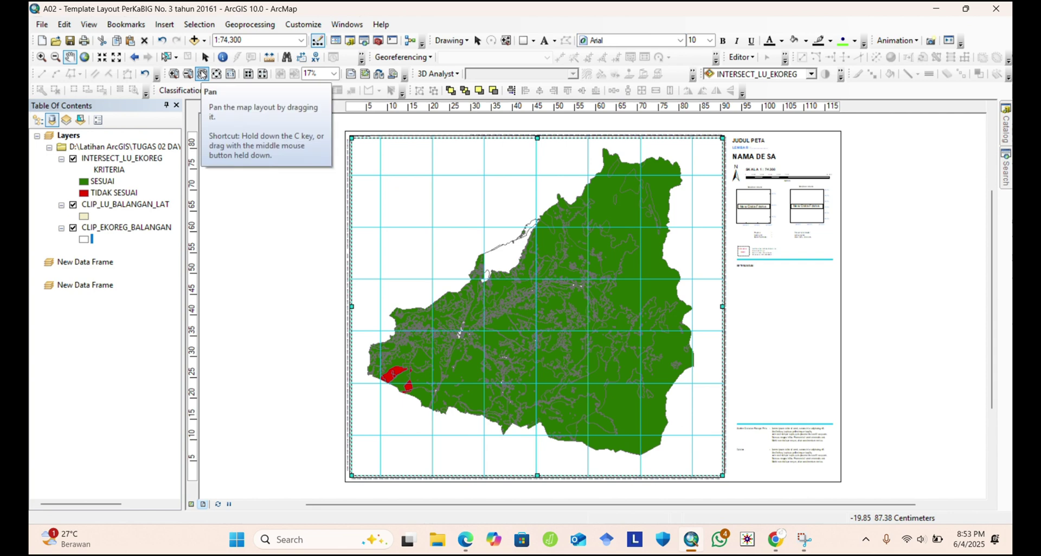
left_click(202, 74)
left_click_drag(280, 243, 261, 232)
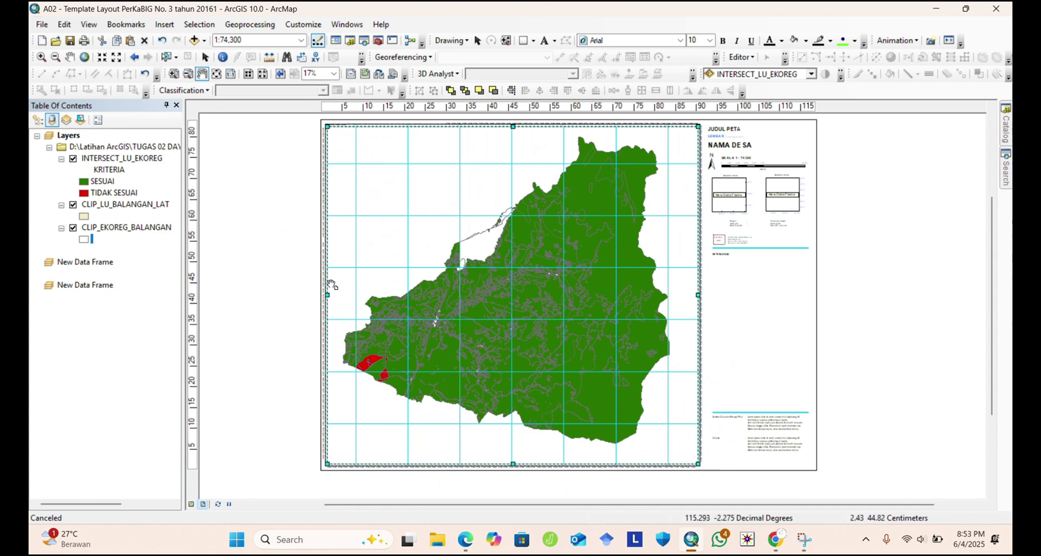
left_click_drag(281, 263, 271, 271)
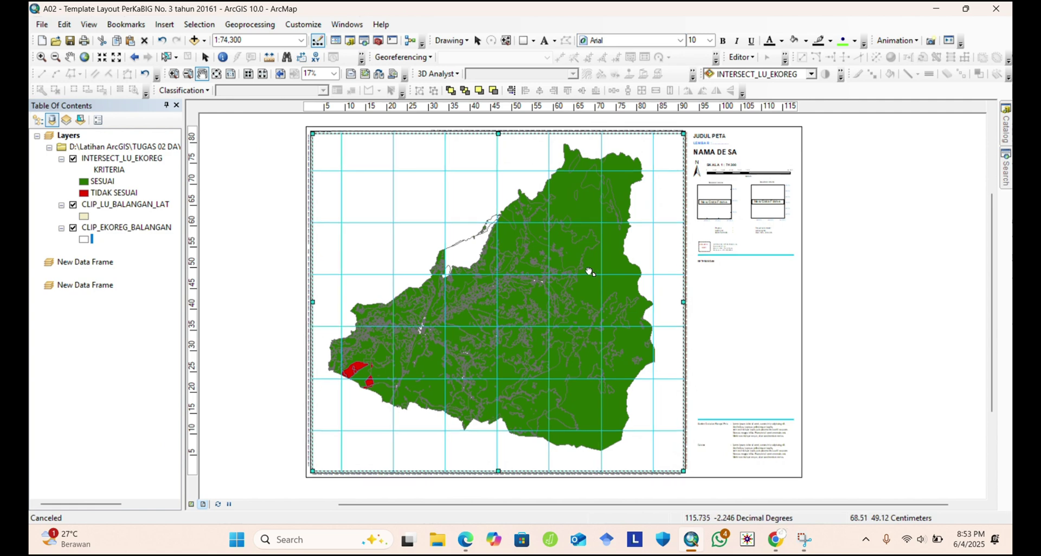
left_click_drag(589, 272, 593, 272)
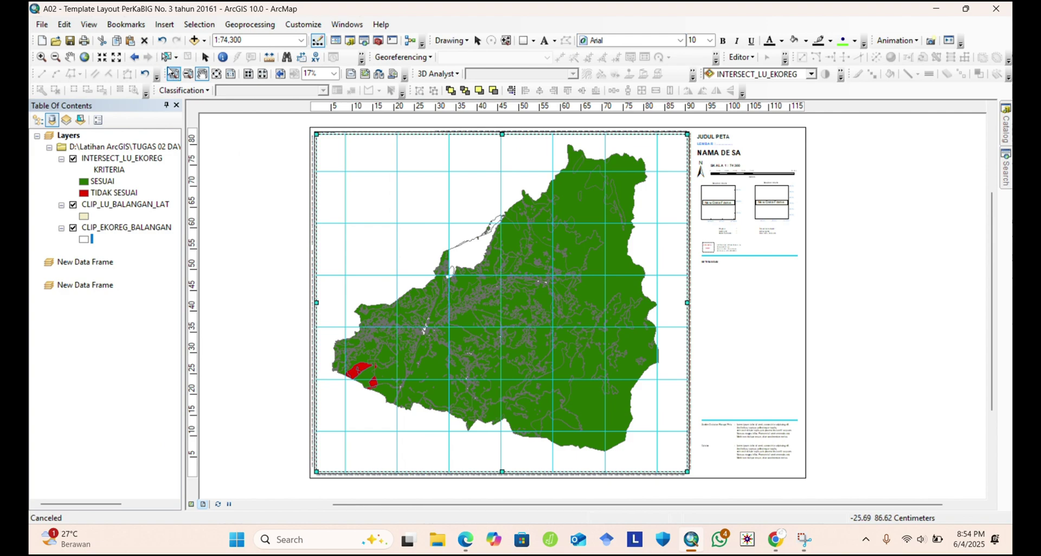
Examine the coordinate labels along the main data frame's left edge up close, and return to element selection.
left_click(174, 75)
scroll(310, 178, "down", 1)
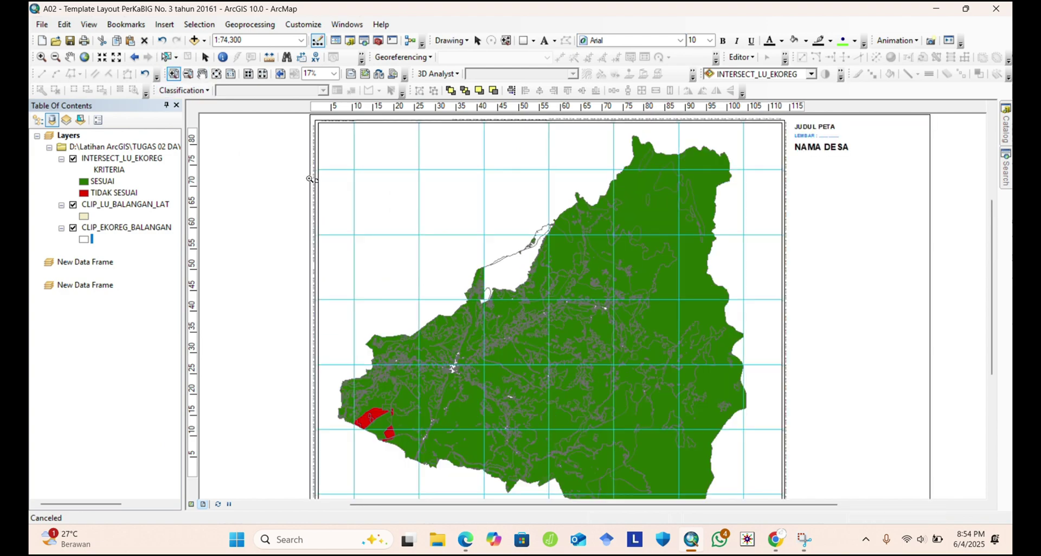
scroll(310, 179, "down", 3)
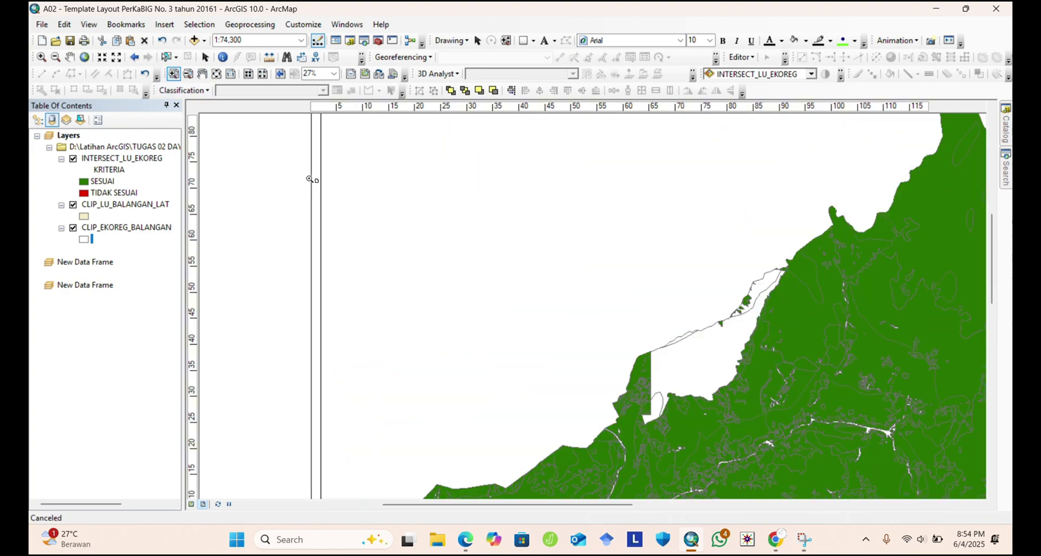
scroll(310, 179, "down", 4)
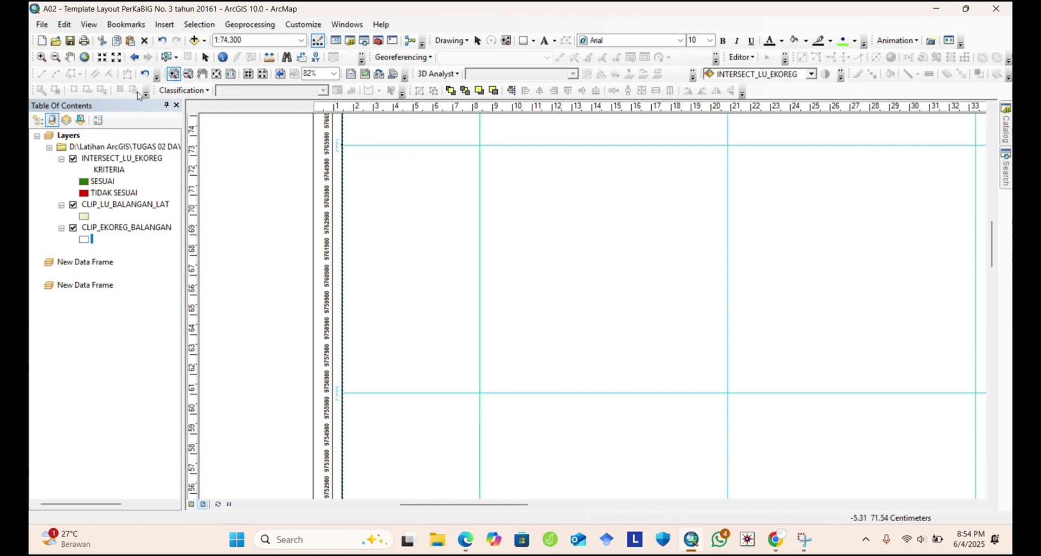
left_click(205, 57)
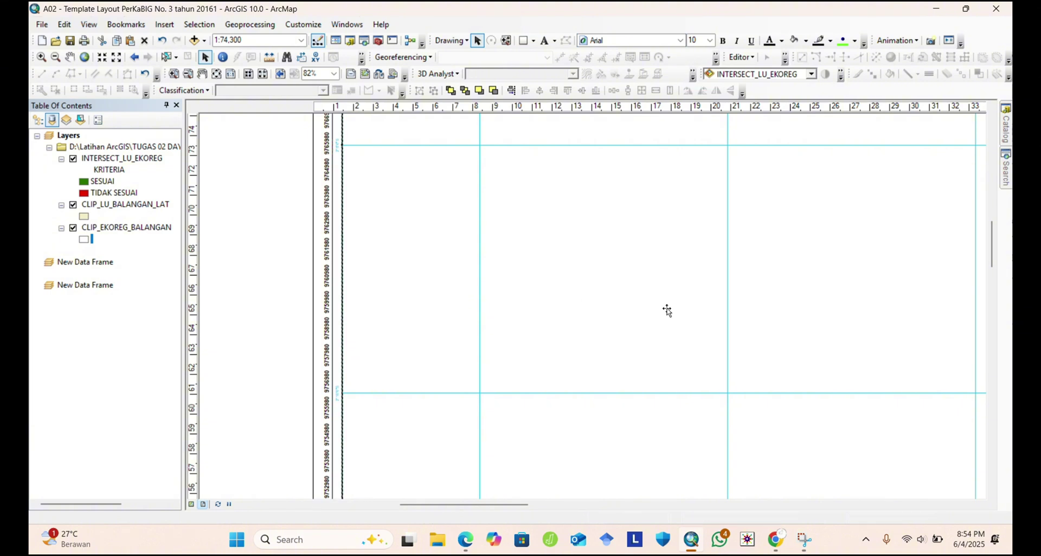
Set the Measured Grid's X and Y axis intervals to 10000 meters in the main data frame's grid properties.
right_click(566, 294)
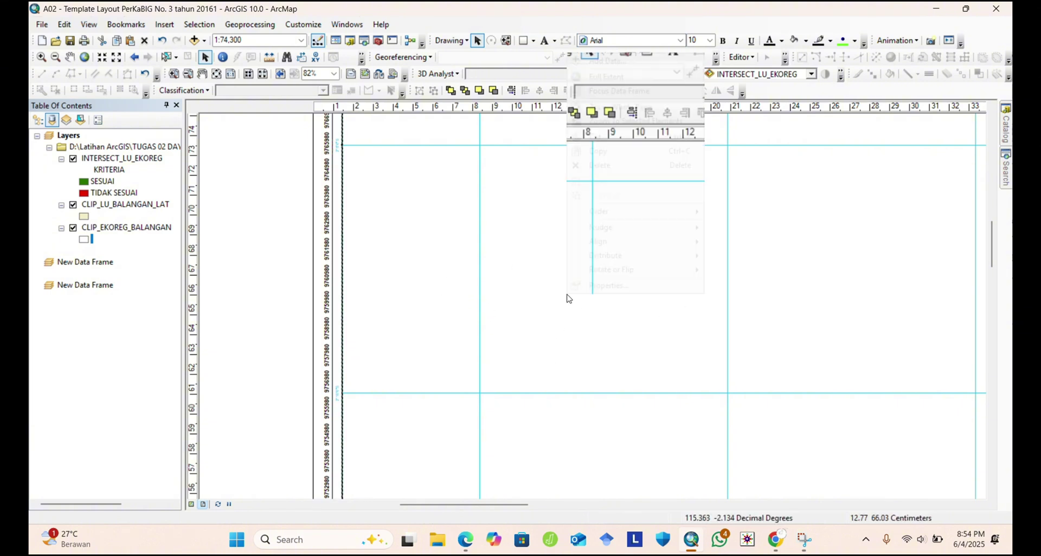
left_click(613, 286)
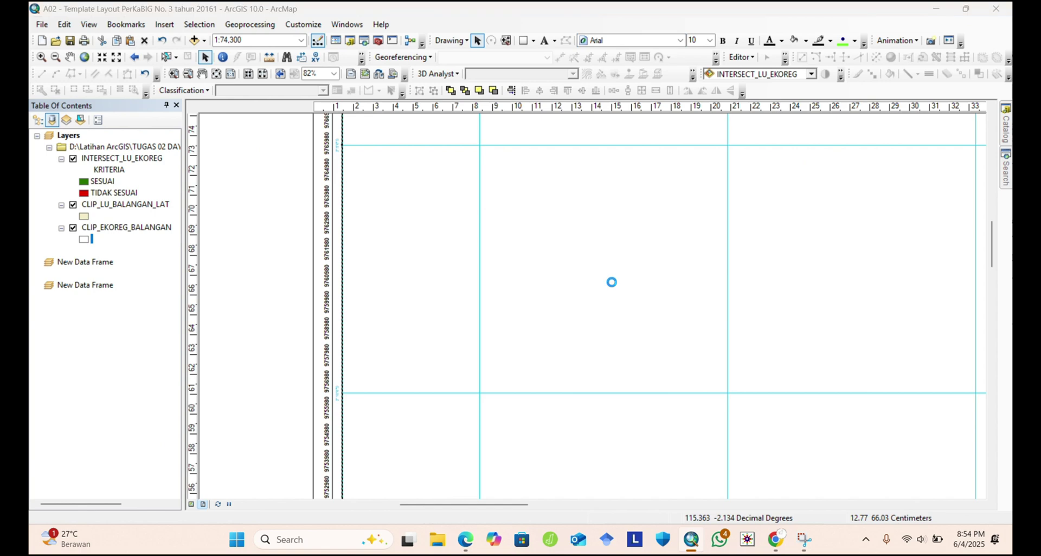
left_click(408, 157)
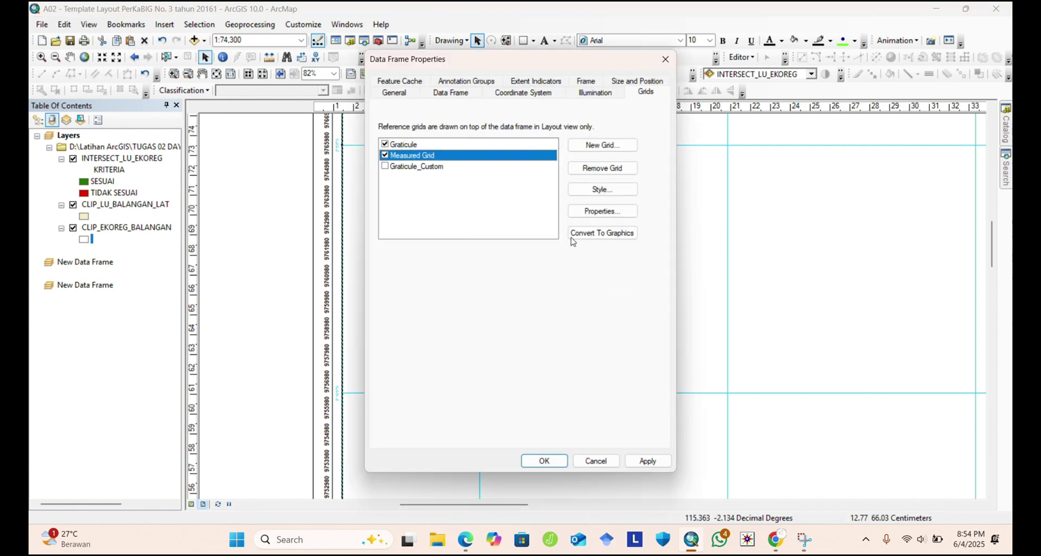
left_click(600, 210)
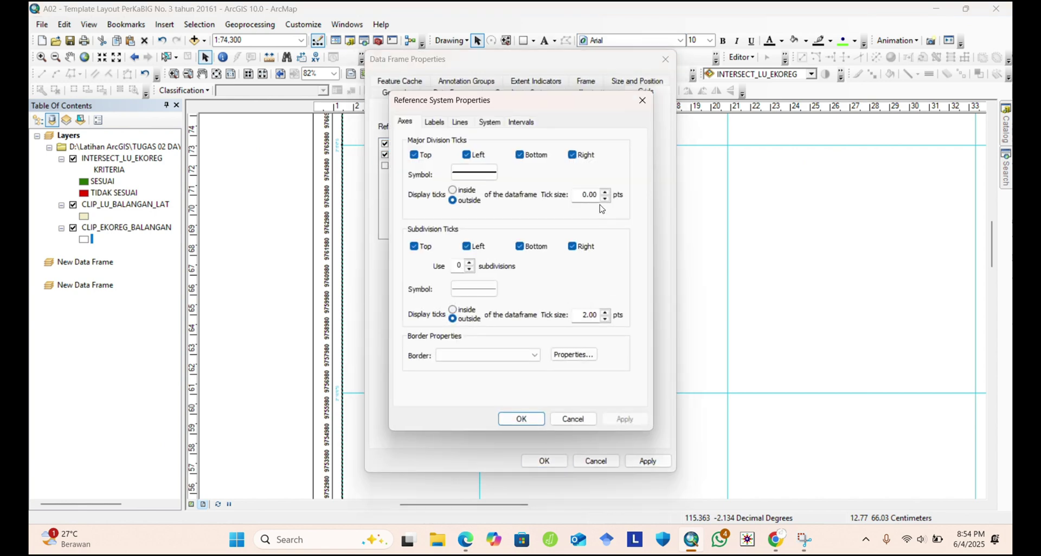
left_click(520, 126)
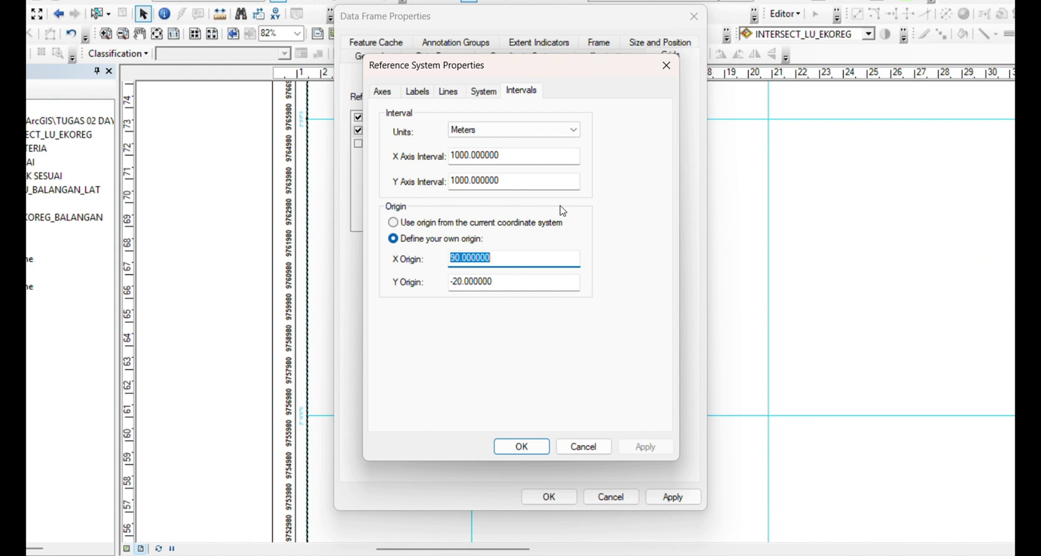
left_click(469, 158)
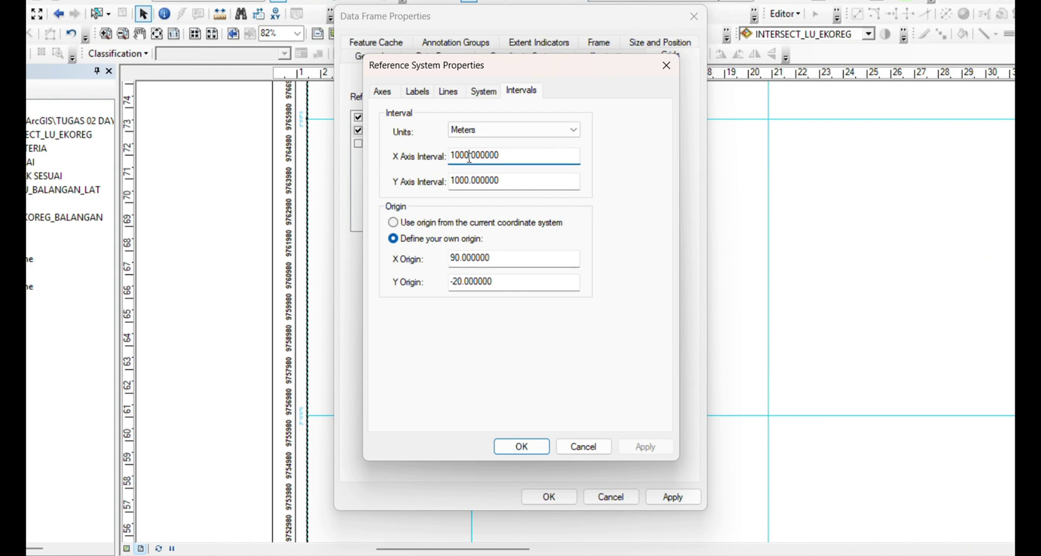
type("0")
left_click(469, 183)
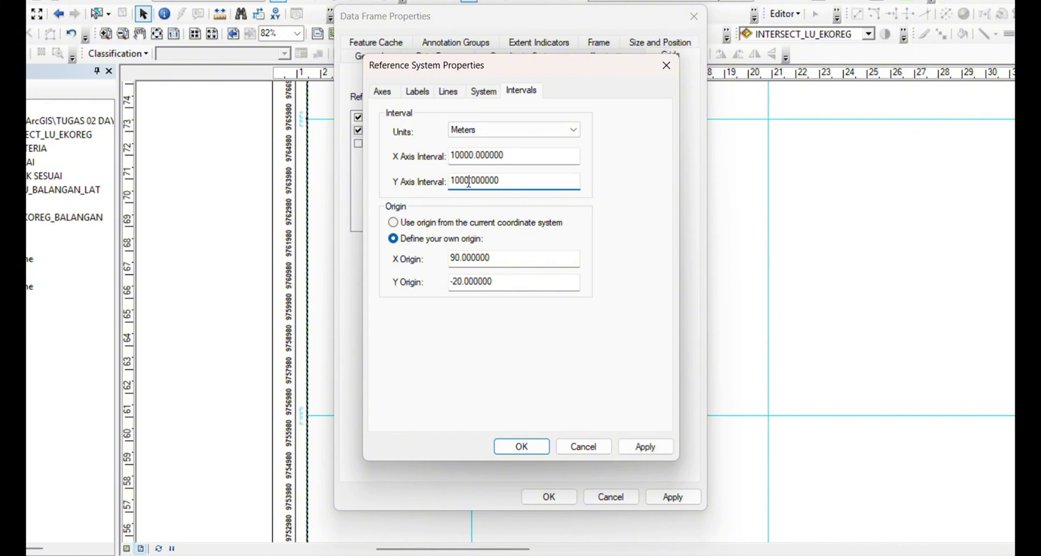
type("0")
left_click(646, 448)
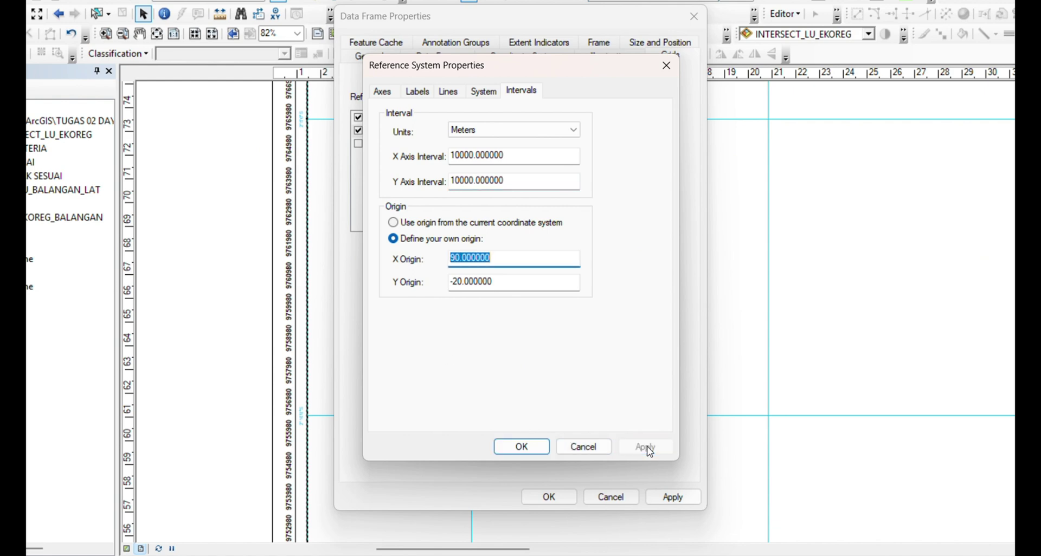
left_click(518, 447)
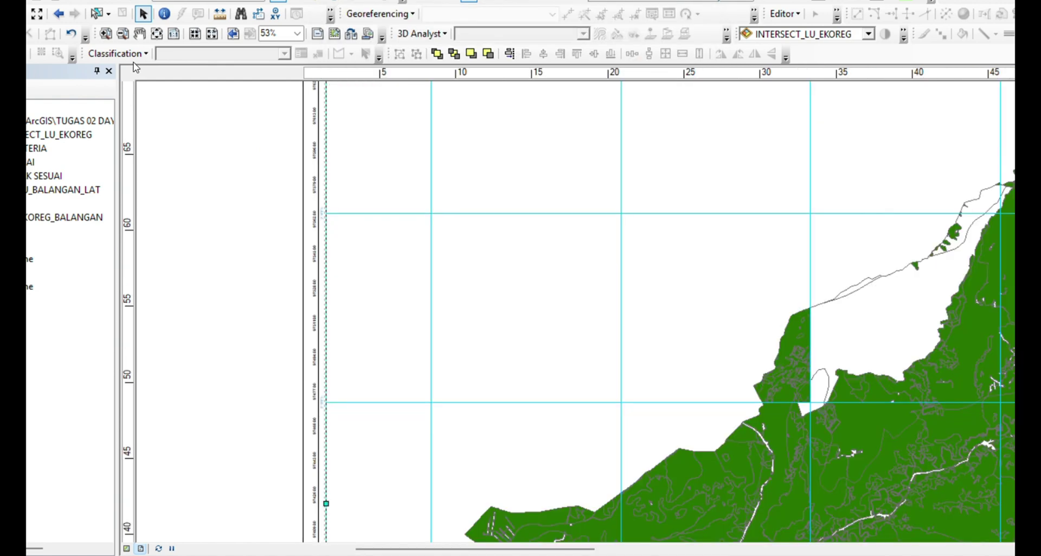
Narrow the main data frame by moving its right edge slightly inward so the coordinate labels fit inside the map border.
left_click(174, 35)
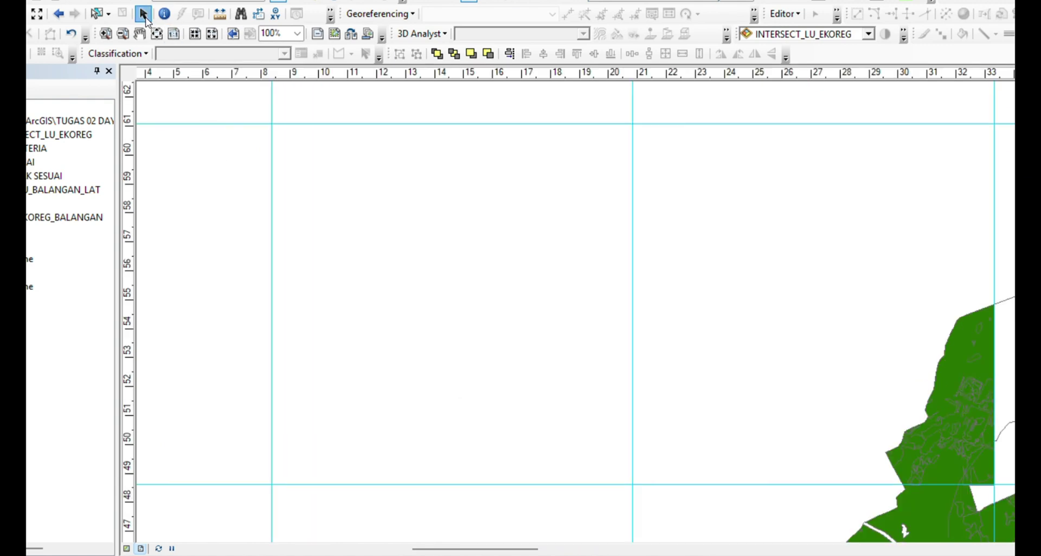
left_click(157, 33)
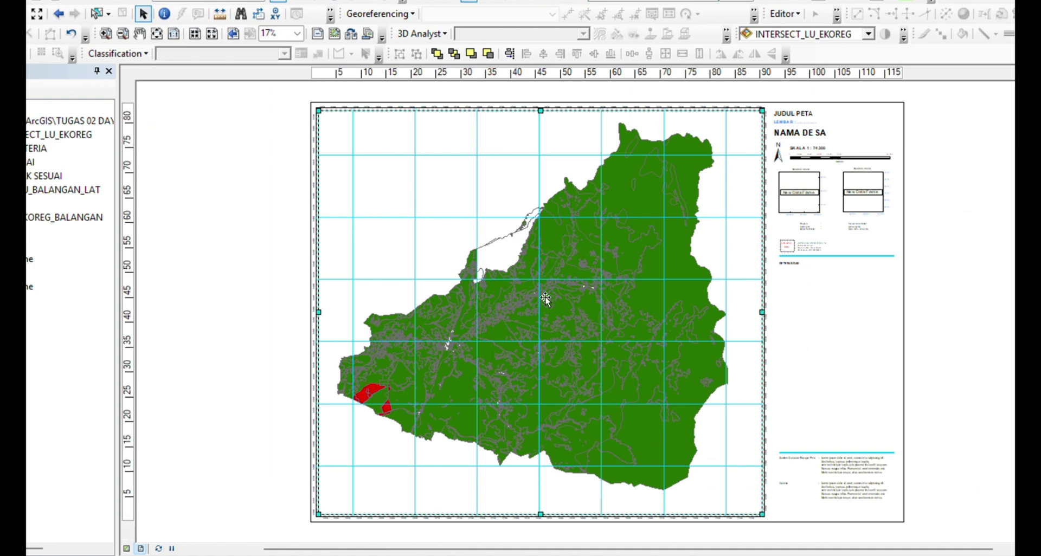
left_click(107, 35)
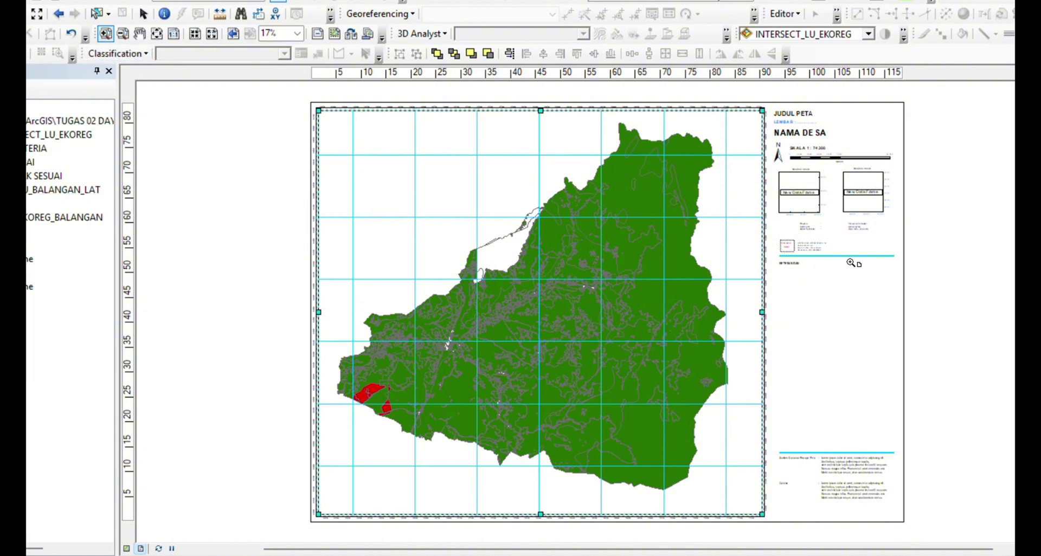
left_click(766, 258)
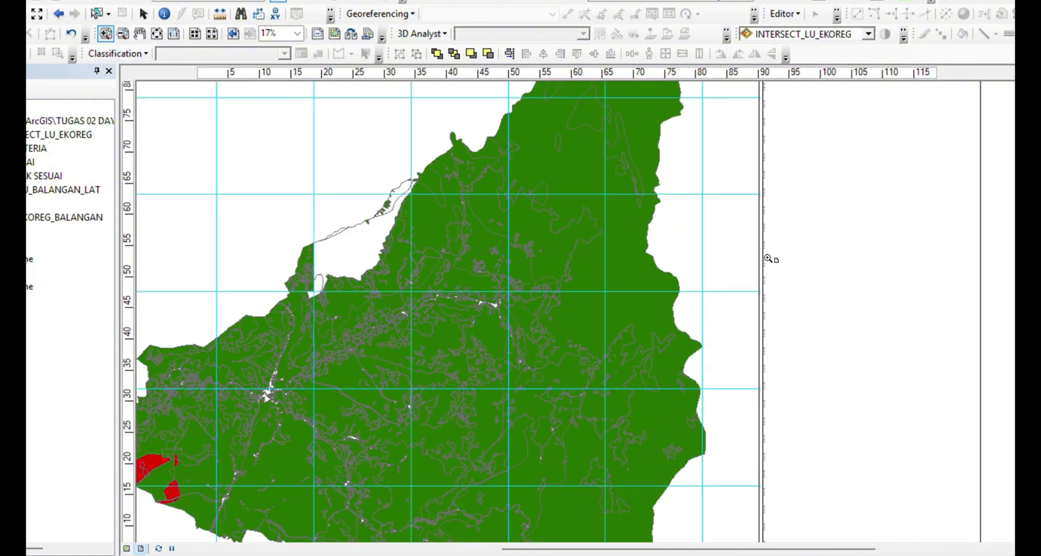
left_click(768, 258)
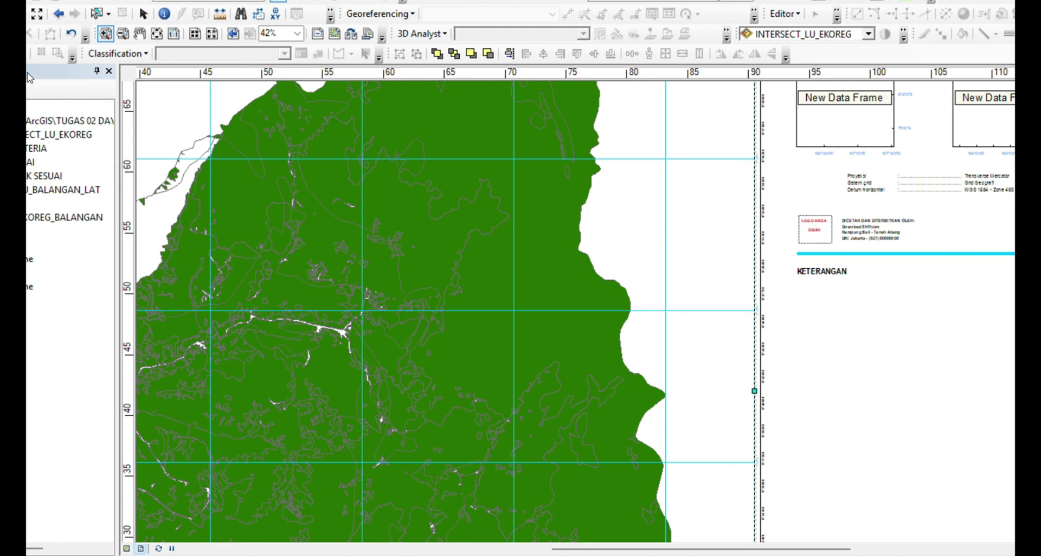
left_click(144, 13)
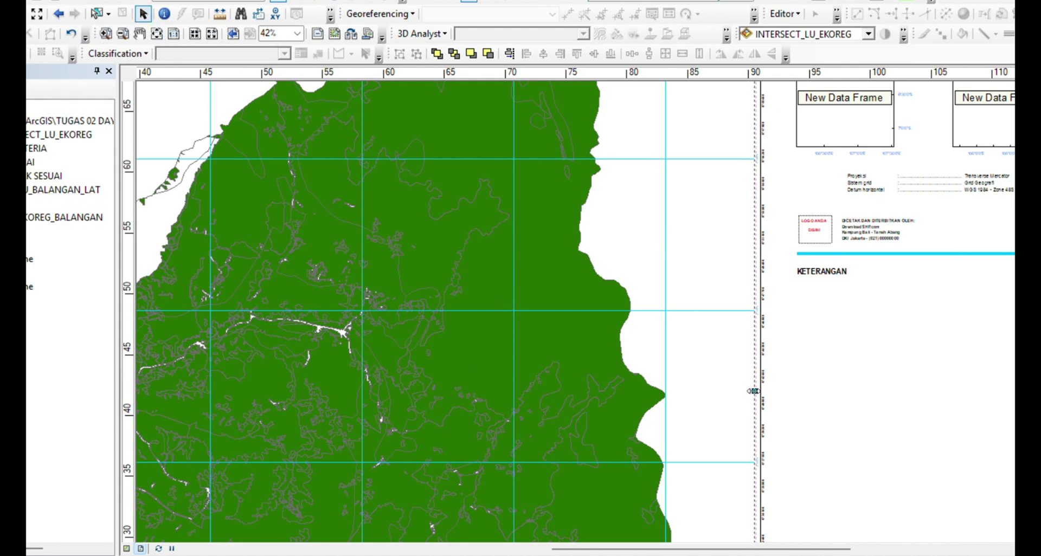
left_click_drag(753, 392, 741, 393)
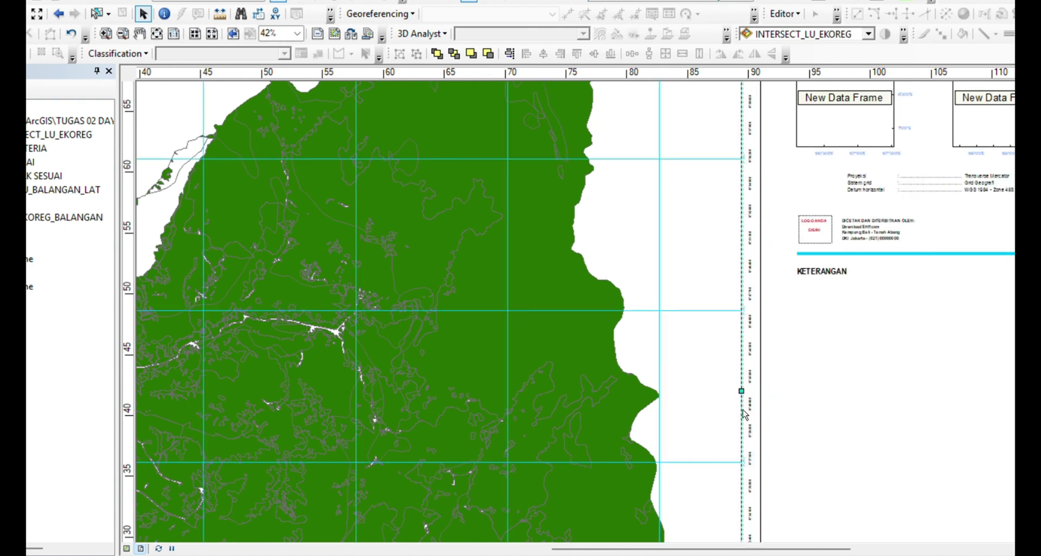
left_click_drag(741, 391, 745, 391)
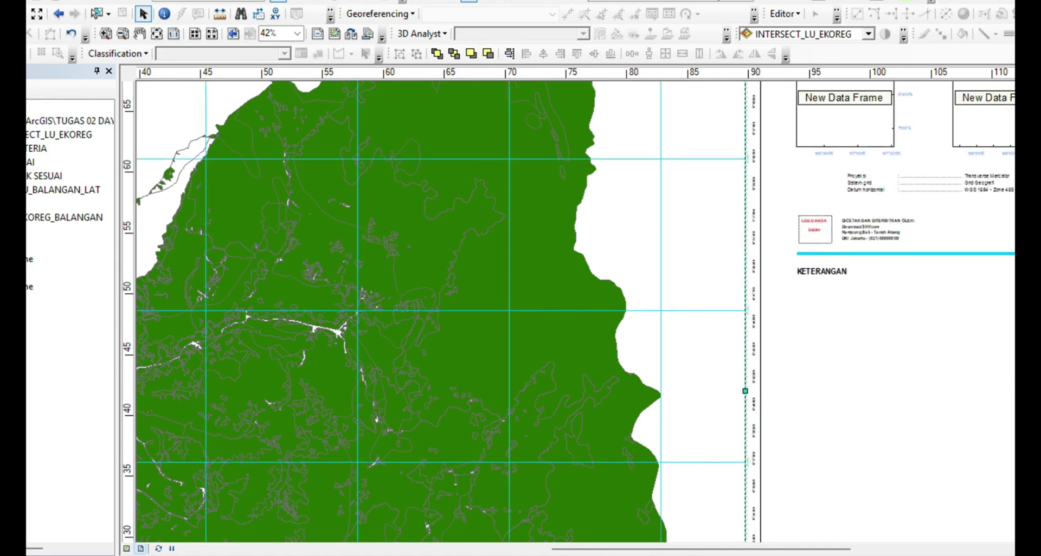
Move the main data frame's top edge slightly down and its left edge slightly inward from the map border.
scroll(360, 465, "up", 10)
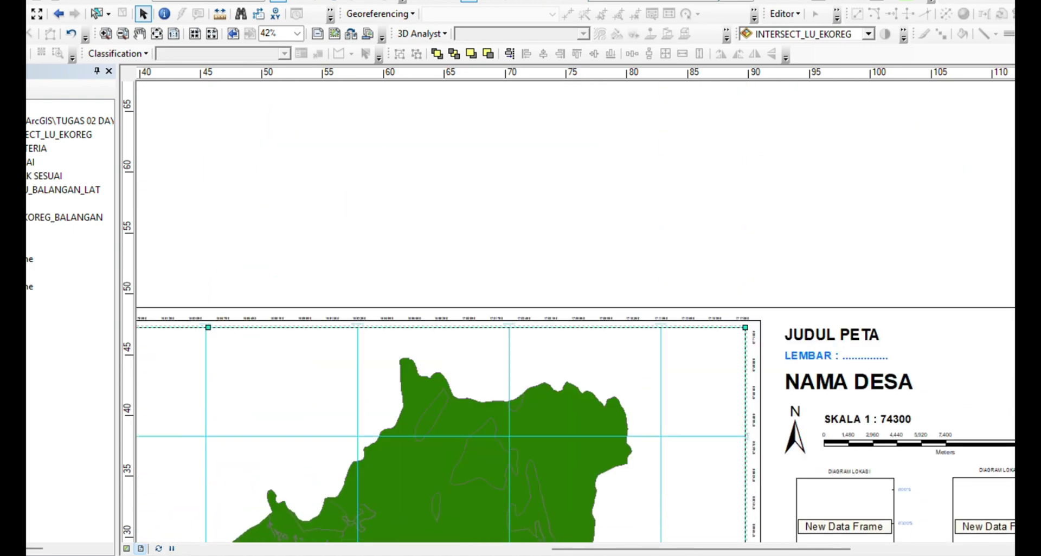
left_click_drag(208, 327, 208, 337)
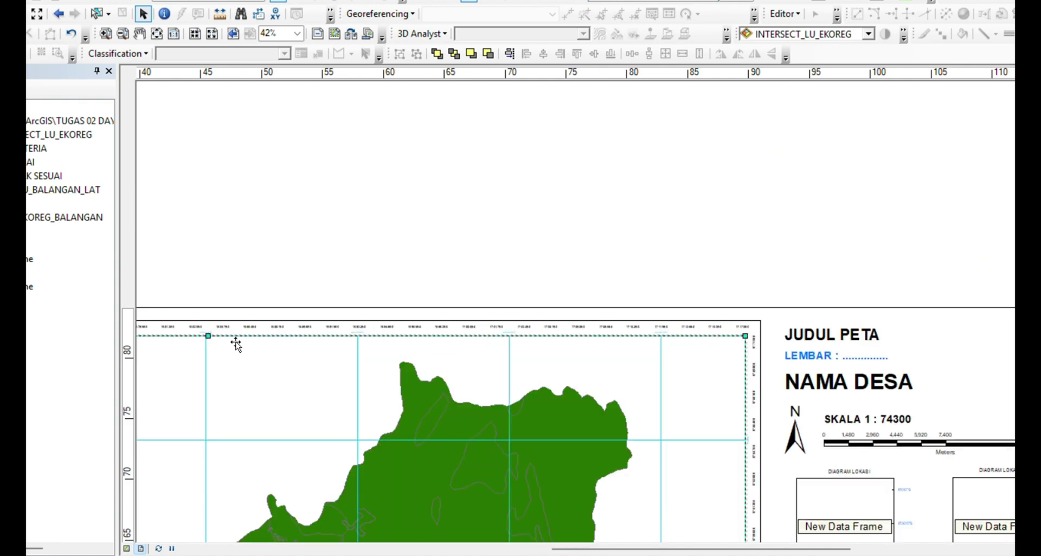
left_click_drag(697, 549, 531, 546)
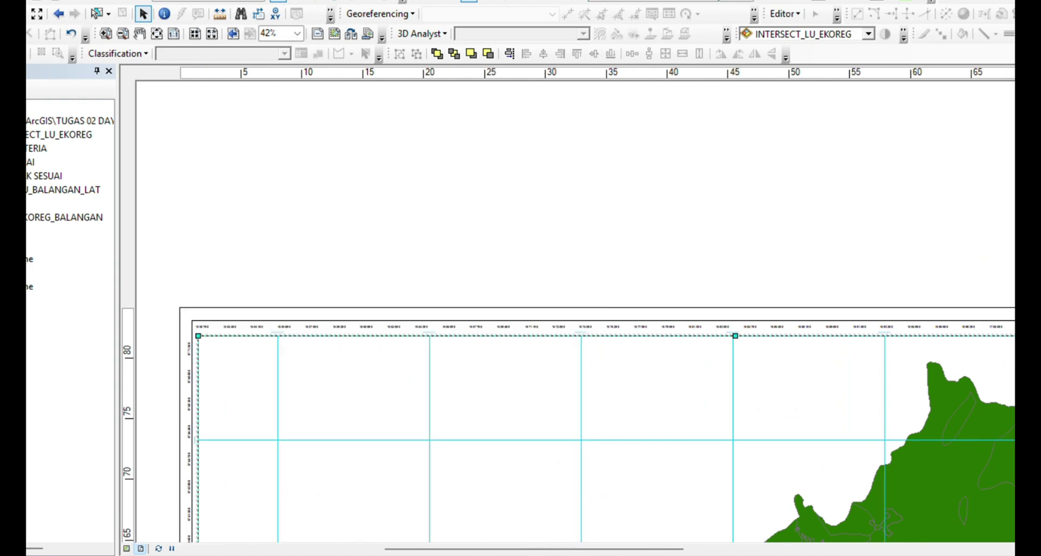
scroll(415, 378, "down", 5)
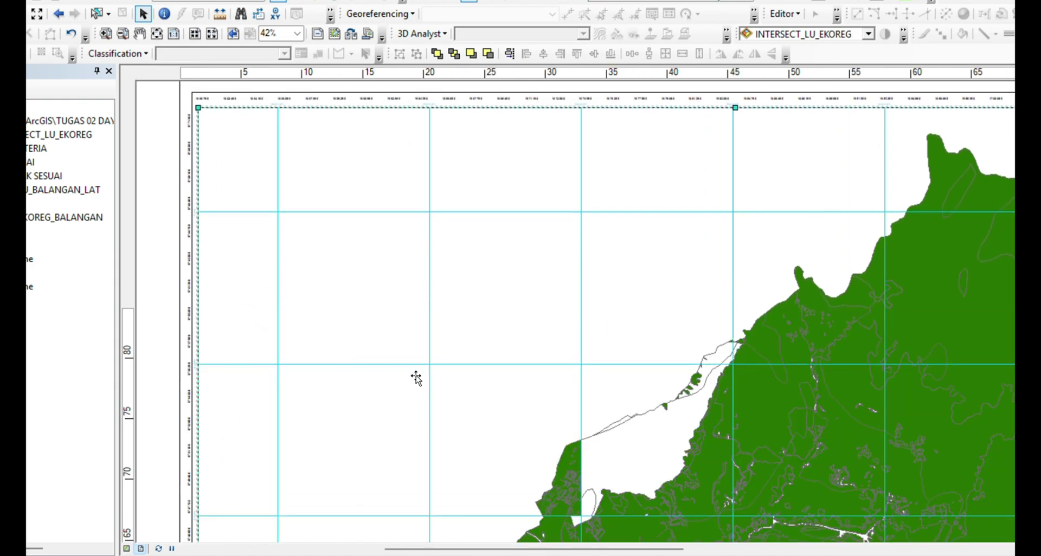
scroll(288, 430, "down", 3)
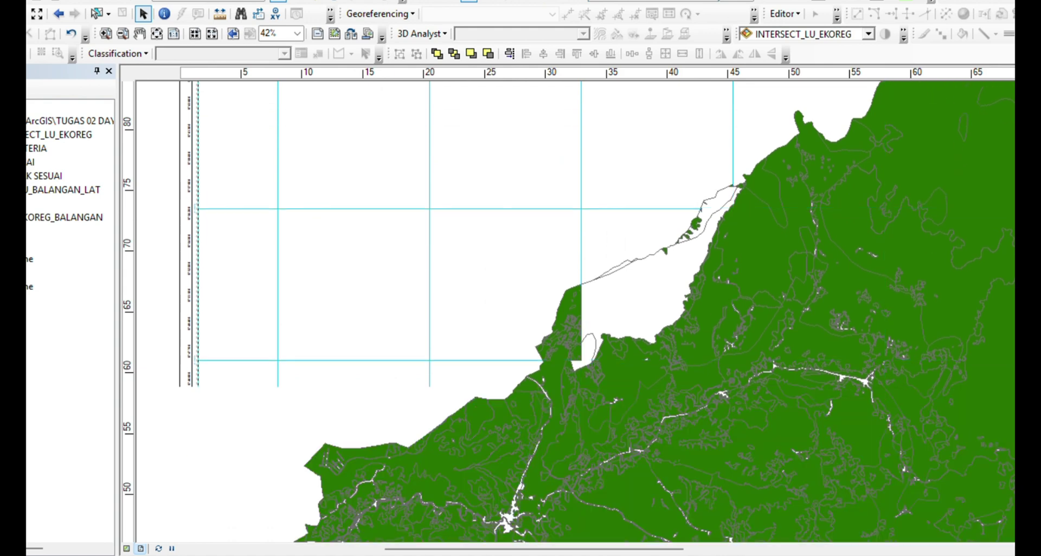
left_click_drag(199, 441, 208, 255)
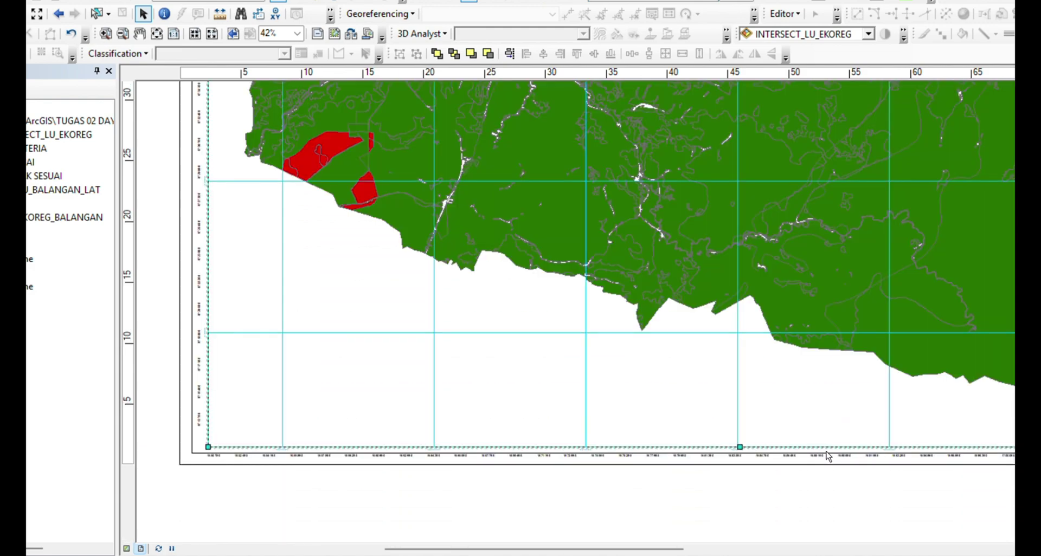
Raise the main data frame's bottom edge slightly above the map border and fine-tune its right edge inward.
left_click_drag(740, 446, 741, 435)
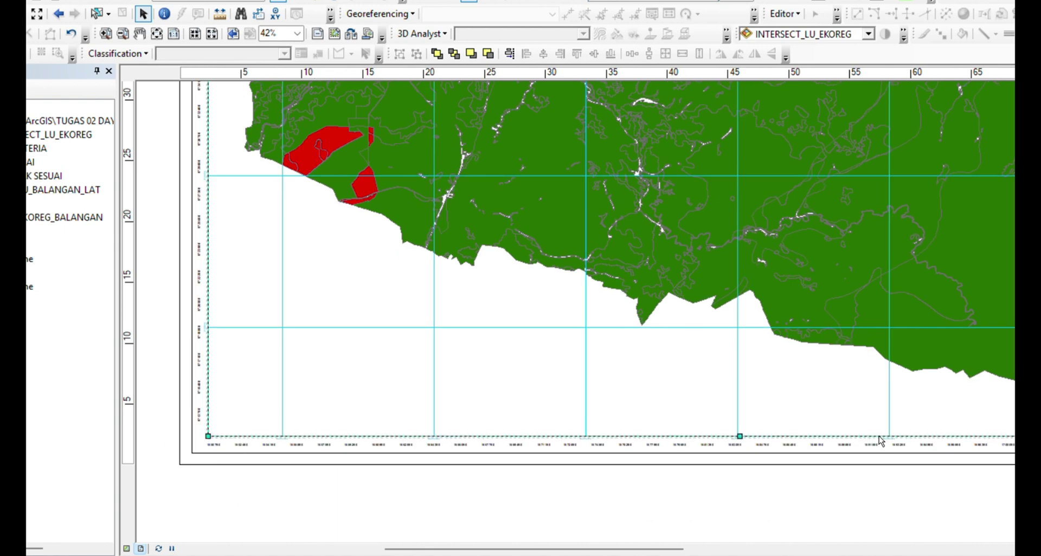
left_click_drag(657, 551, 803, 552)
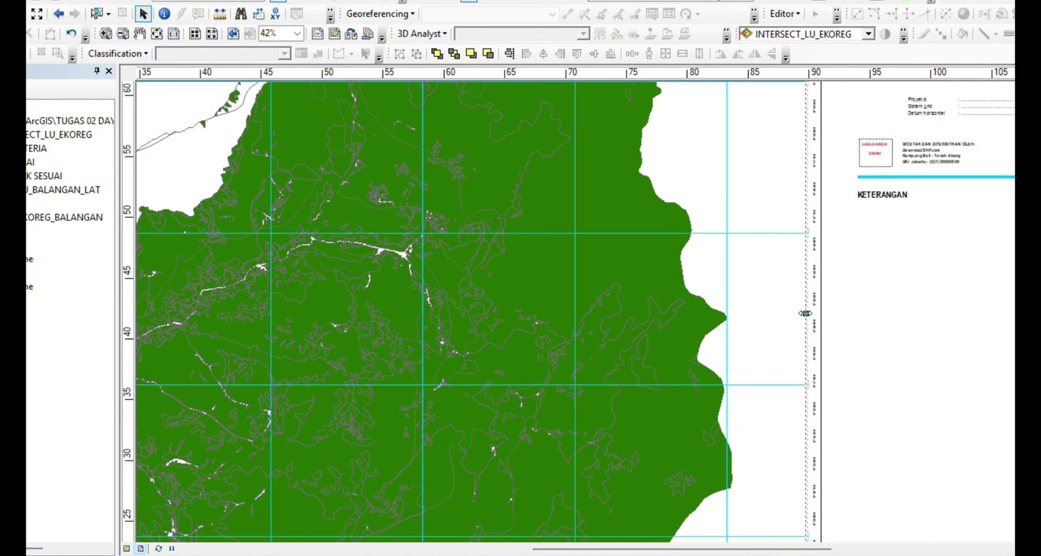
left_click_drag(803, 314, 804, 314)
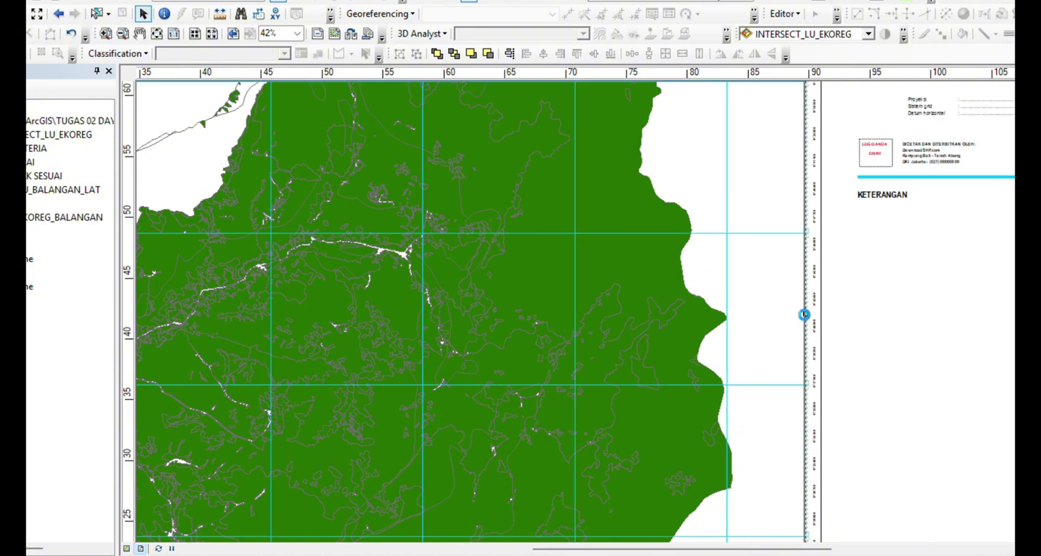
Change the main data frame's Graticule labels to black and set their label offset to 6 pts.
scroll(416, 347, "up", 5)
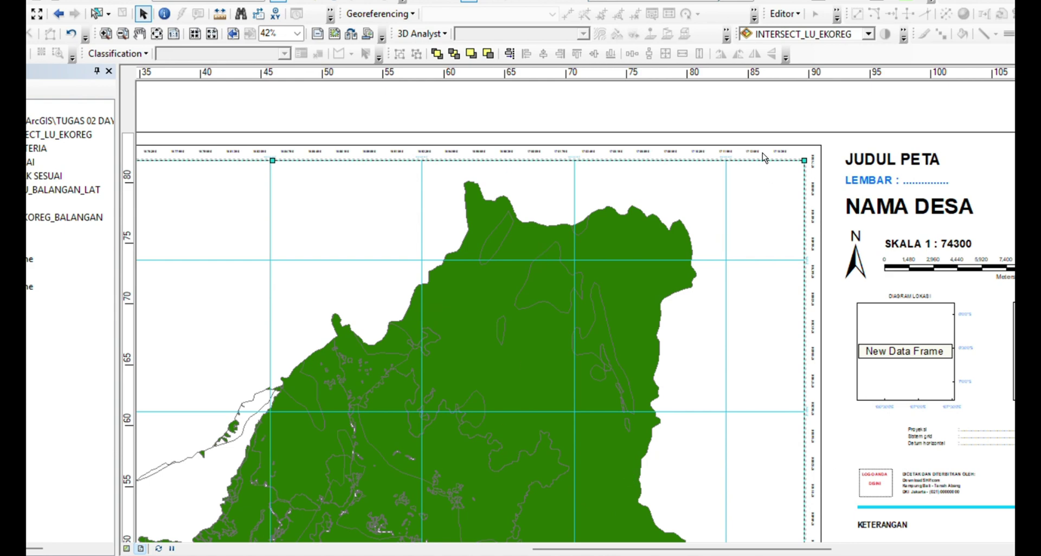
left_click(106, 34)
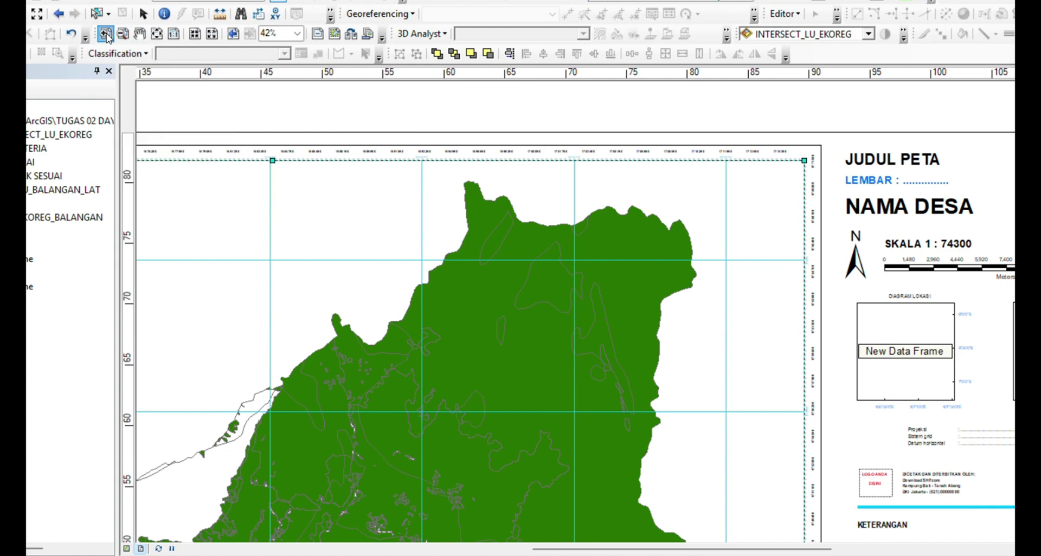
left_click(279, 158)
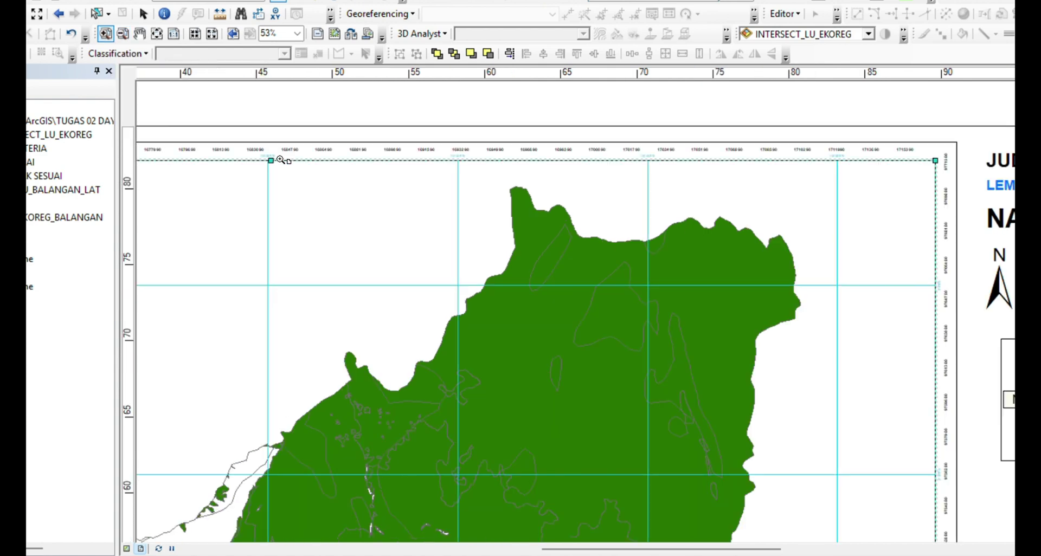
left_click(280, 160)
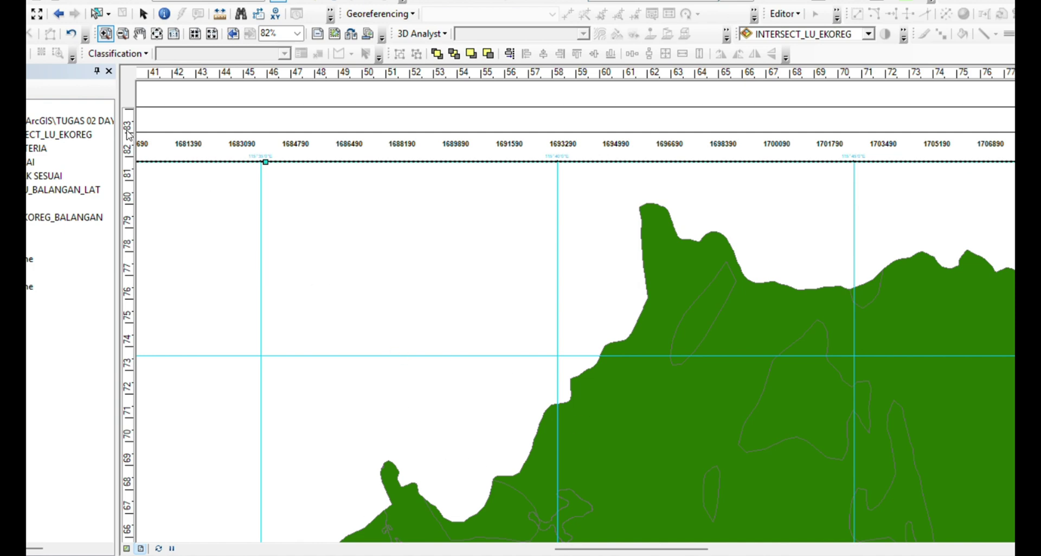
right_click(312, 401)
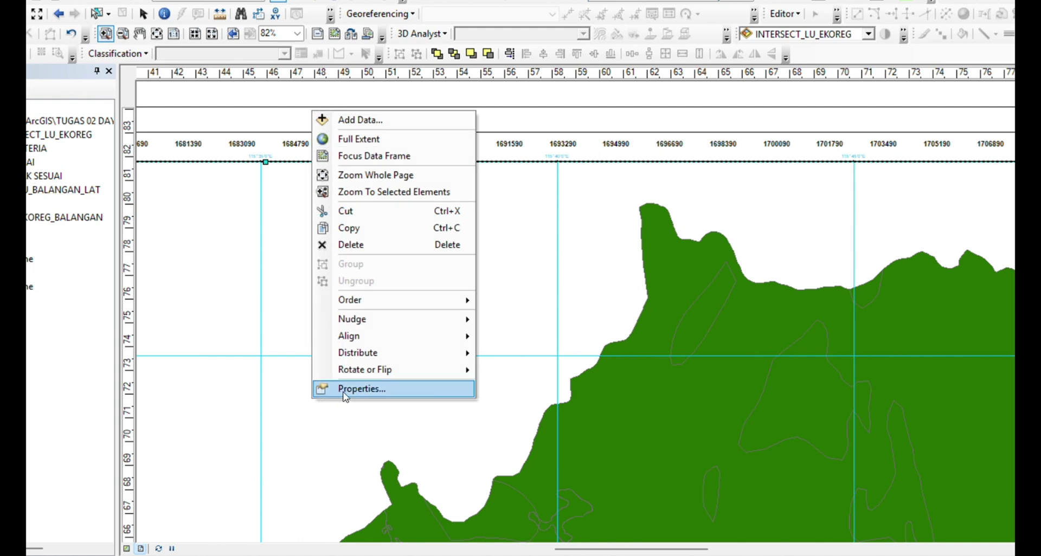
left_click(353, 388)
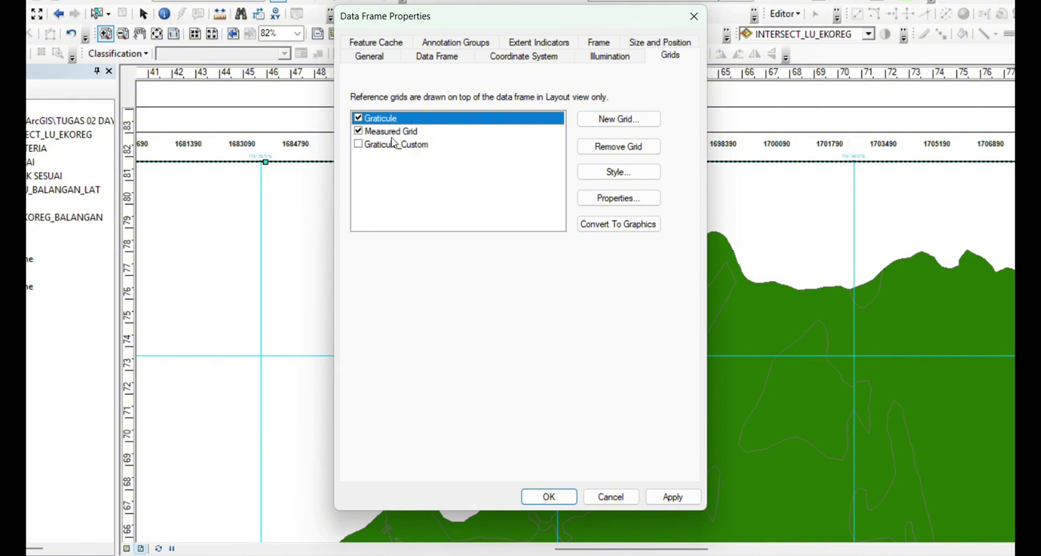
left_click(622, 203)
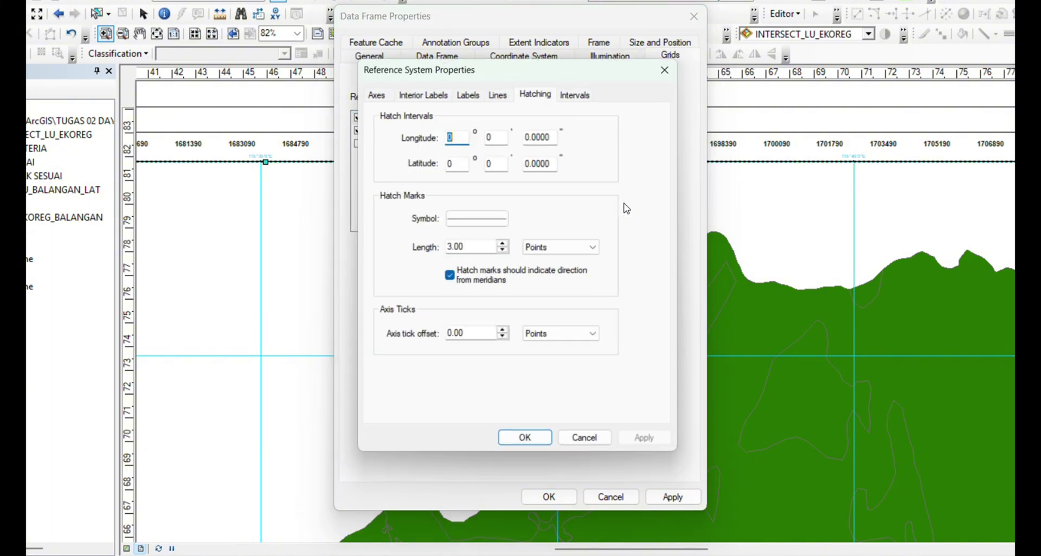
left_click(469, 91)
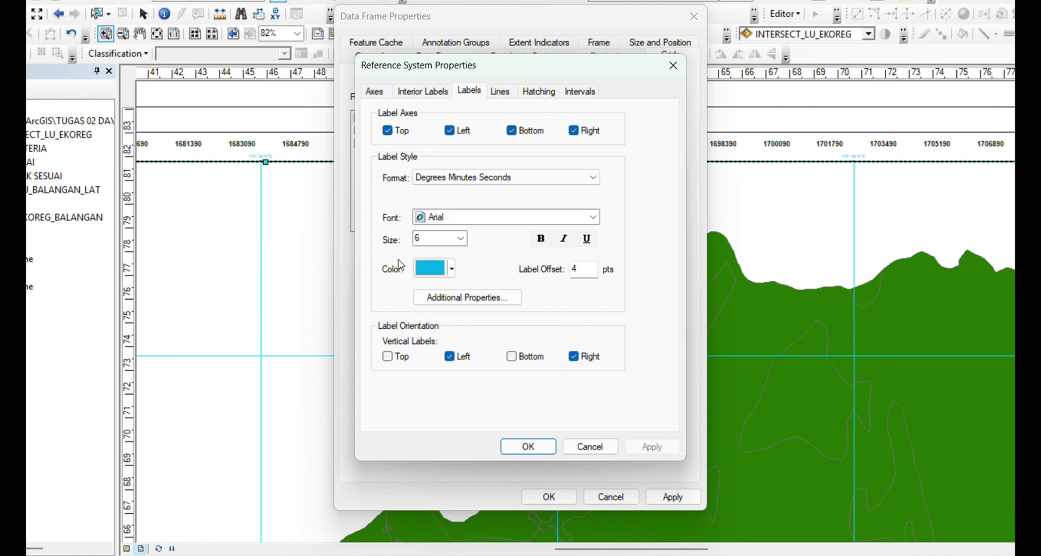
left_click(452, 269)
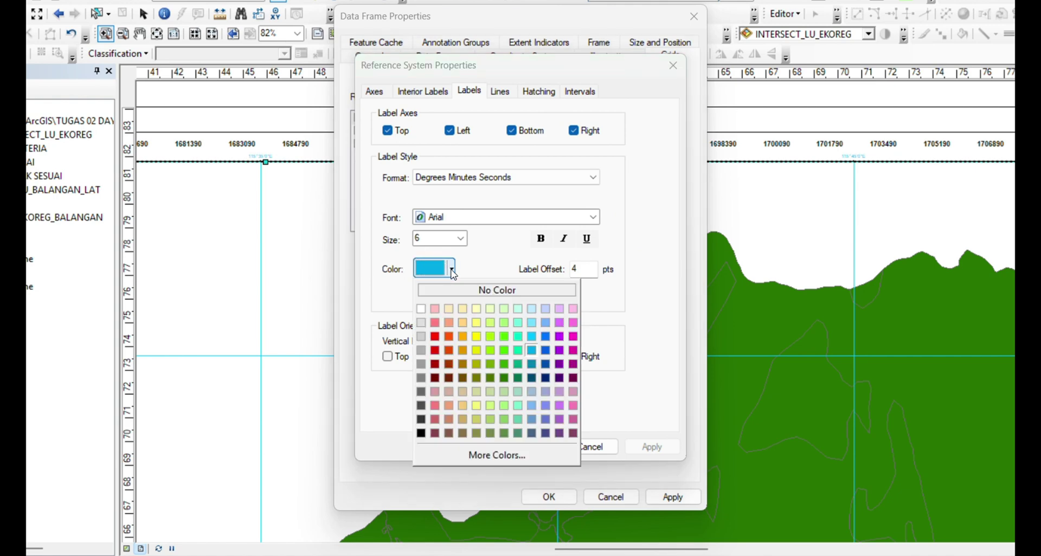
left_click(426, 435)
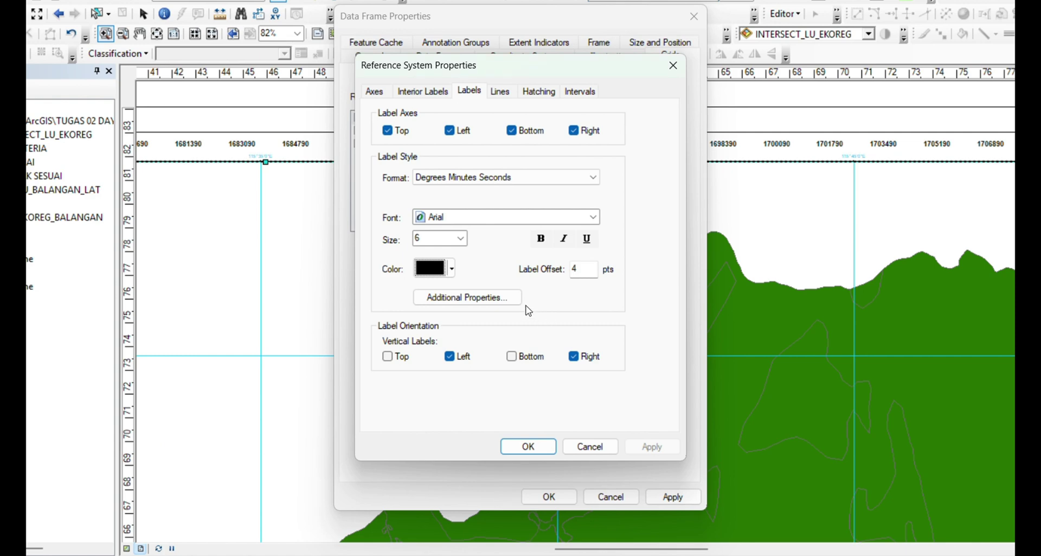
left_click(588, 274)
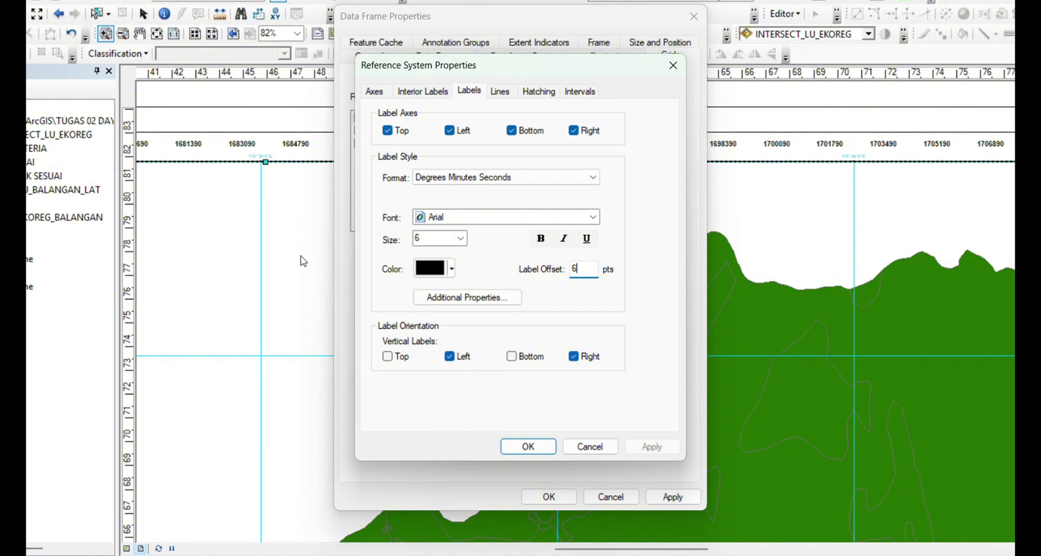
Set the Graticule label font size to 7 and apply the label changes to the data frame.
left_click(461, 239)
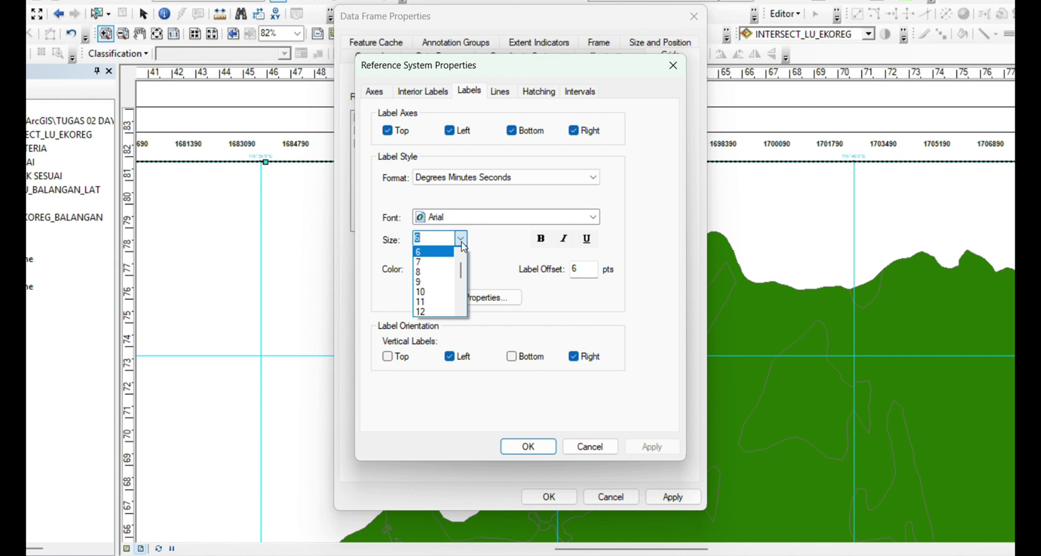
left_click(429, 262)
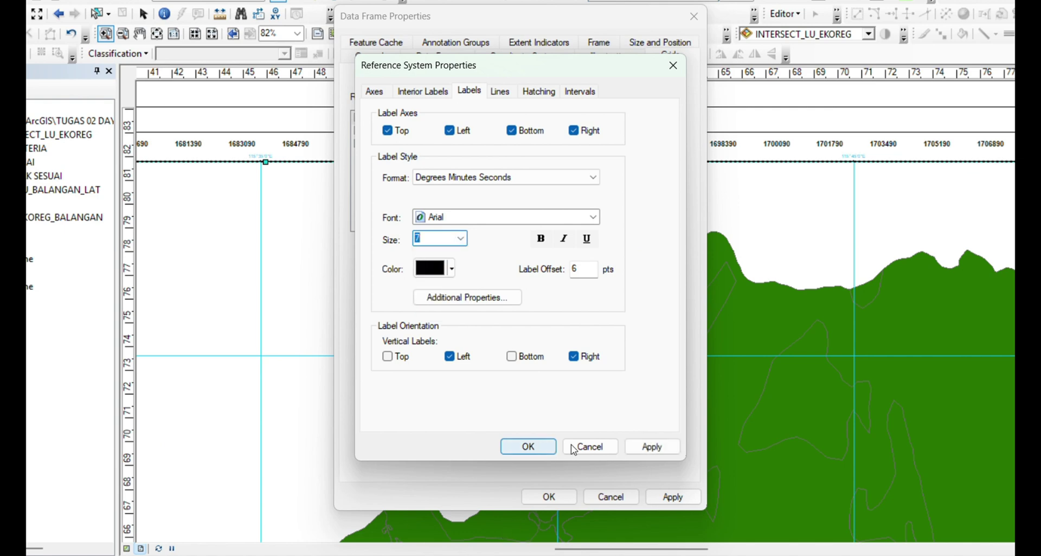
left_click(638, 449)
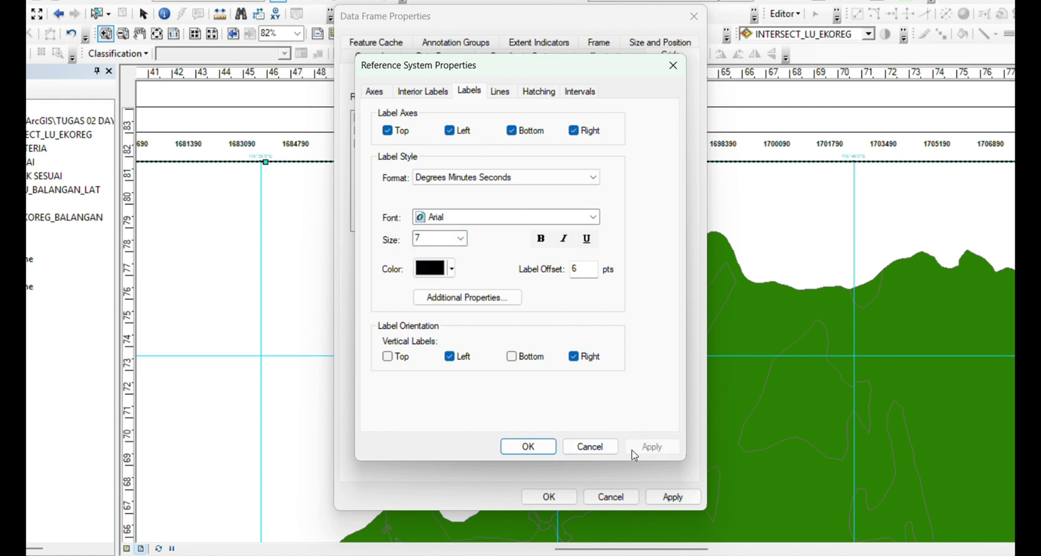
left_click(530, 447)
left_click(675, 497)
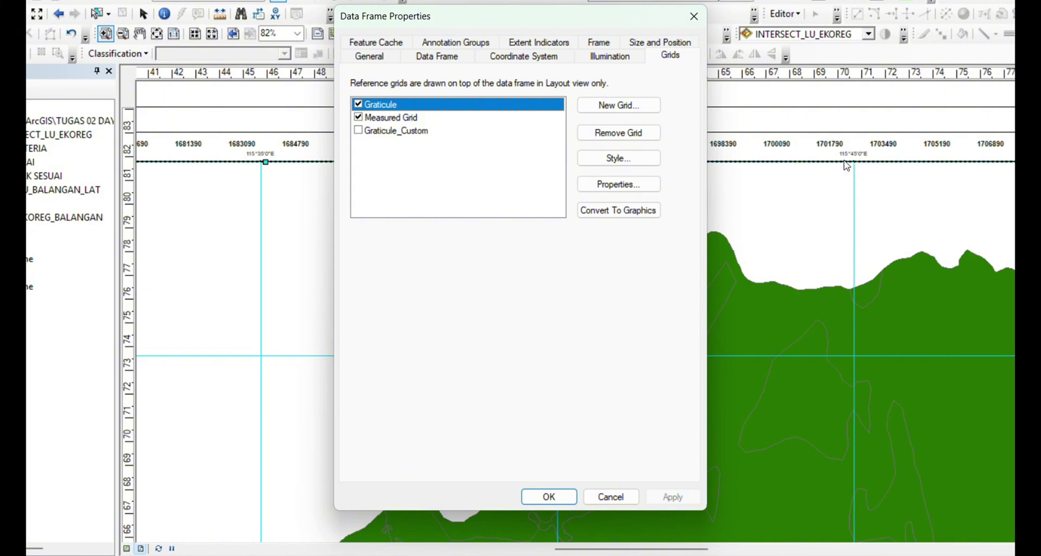
Set the Graticule's major division tick size to 3 pts and apply it to the data frame.
left_click(609, 185)
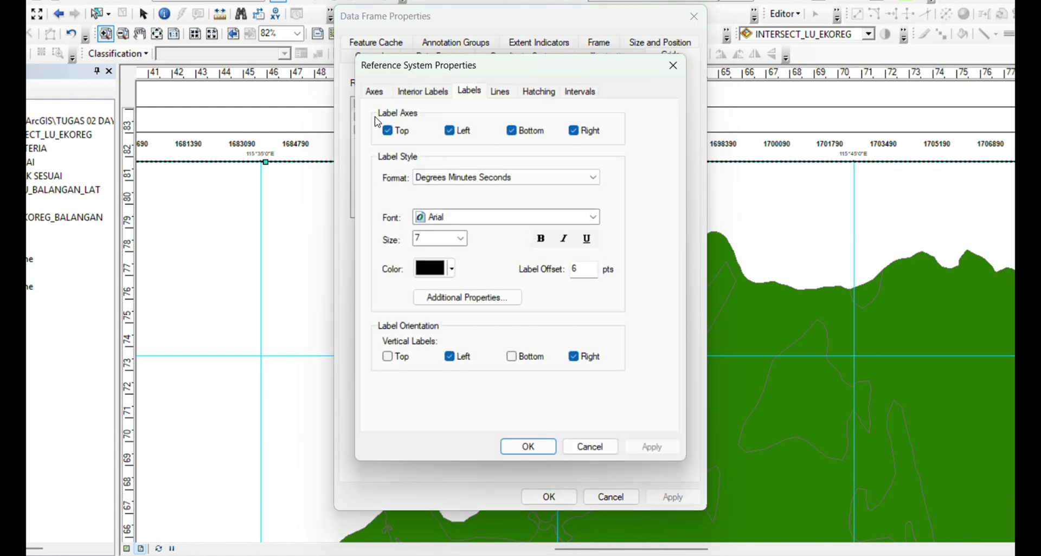
left_click(375, 93)
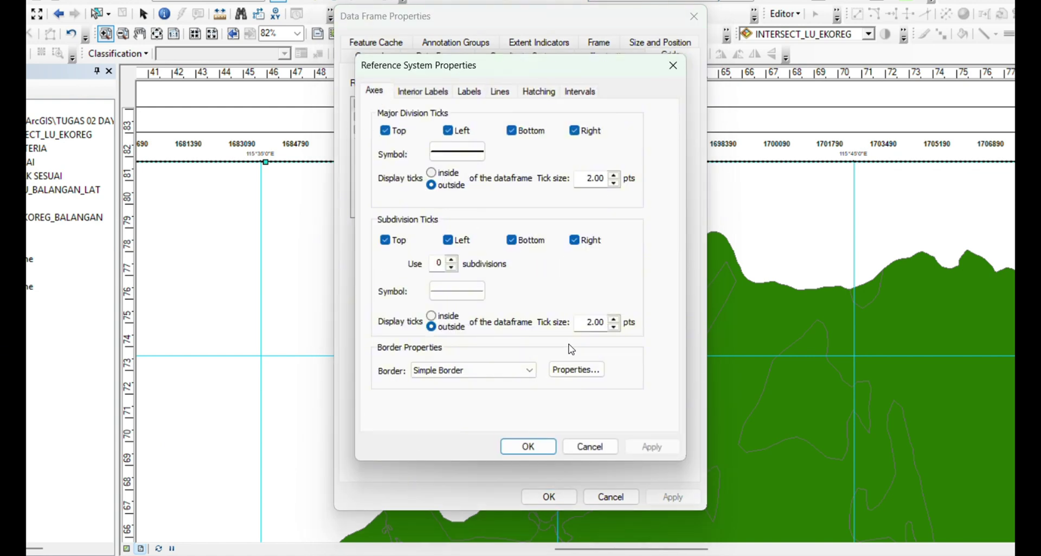
left_click(614, 176)
left_click(650, 446)
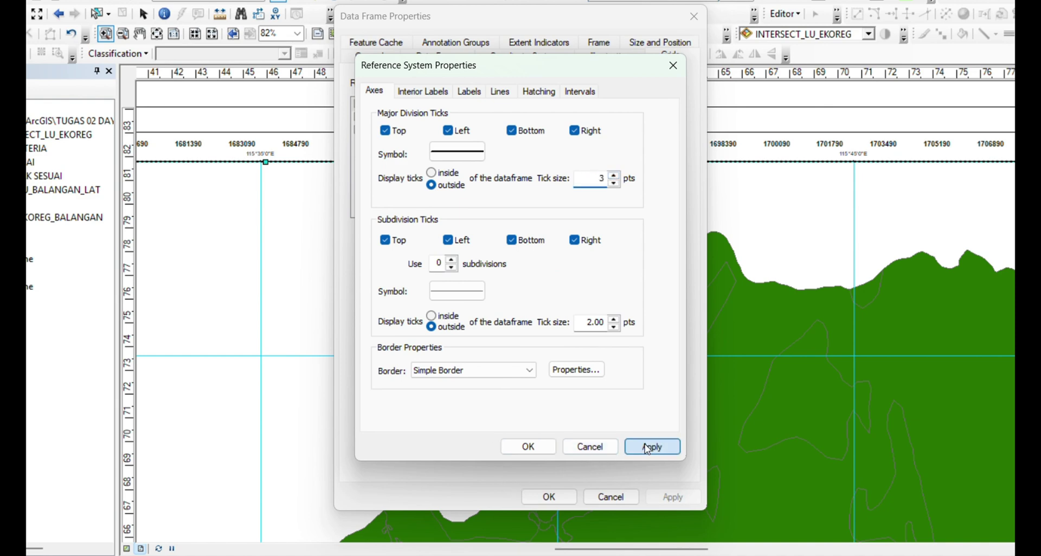
left_click(553, 452)
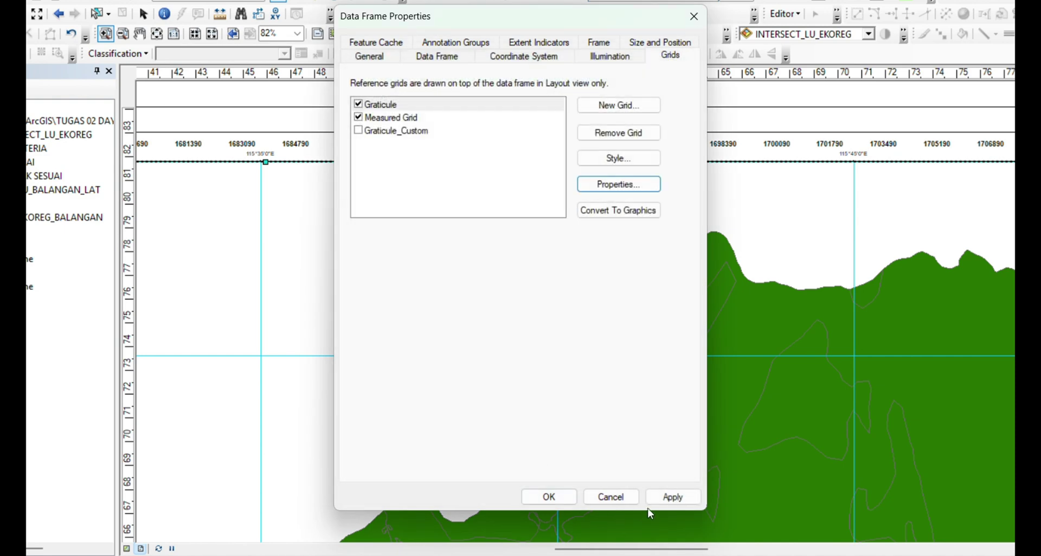
left_click(674, 501)
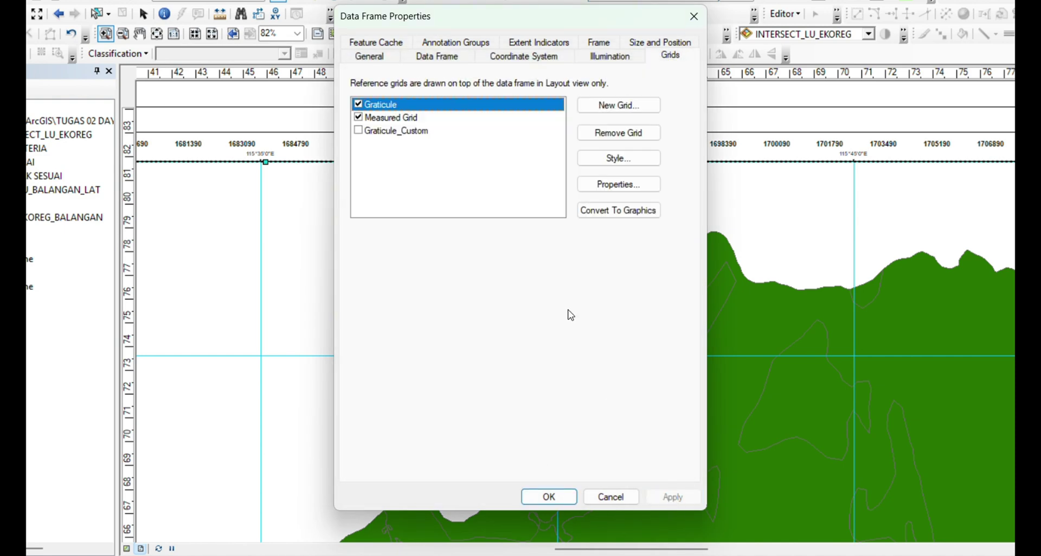
Set the Graticule's major division tick size to 4 pts and confirm the data frame properties.
left_click(601, 191)
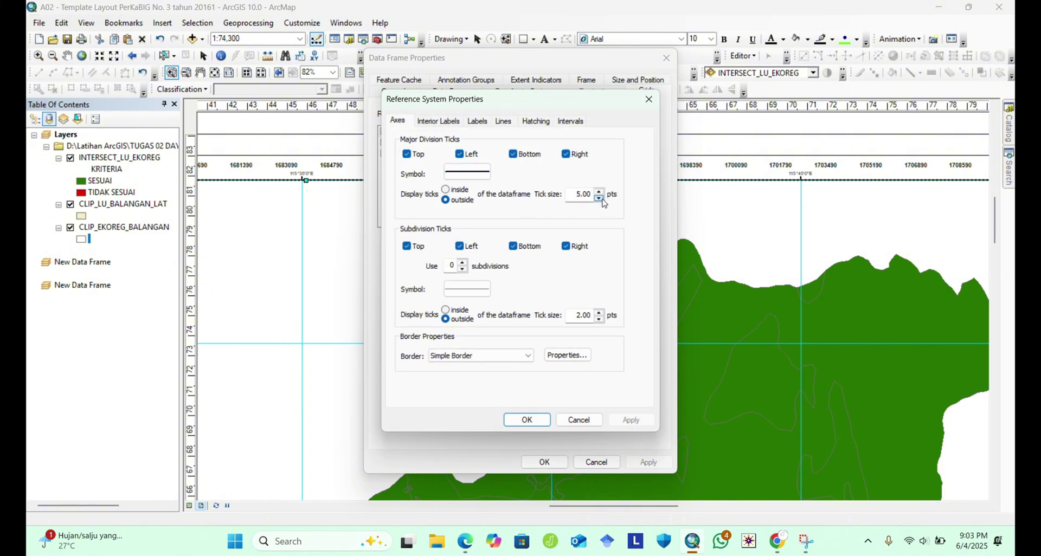
left_click(600, 198)
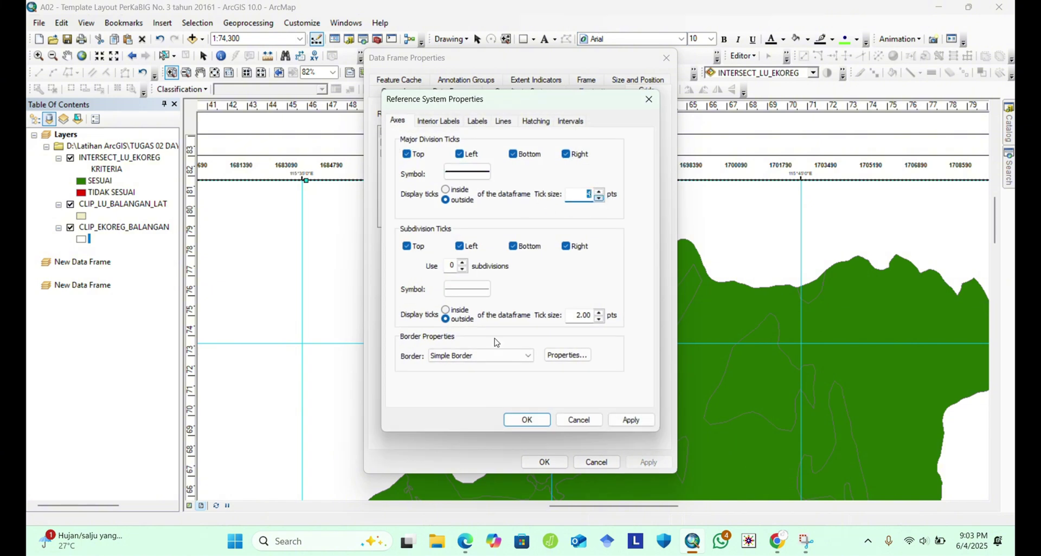
left_click(628, 420)
left_click(525, 421)
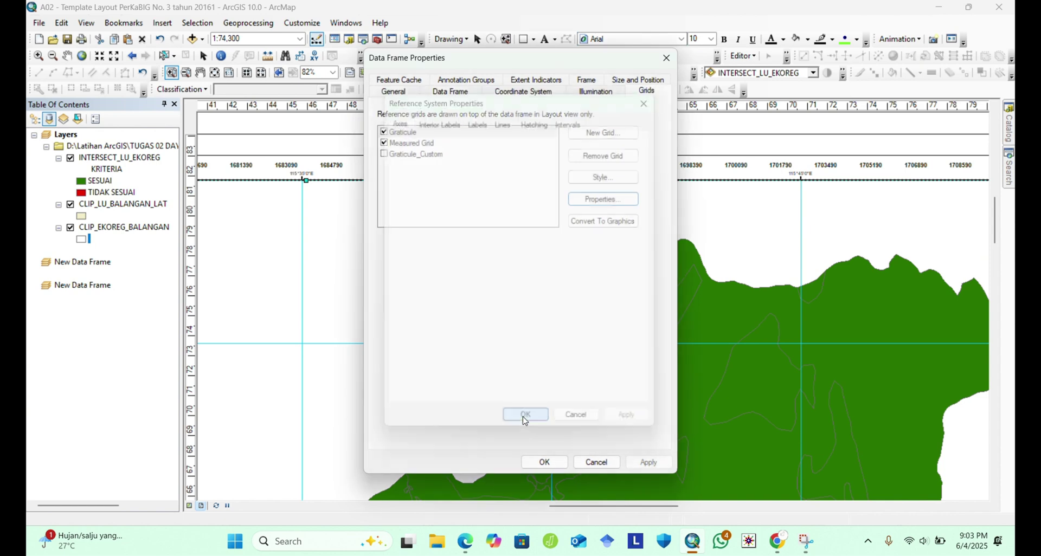
left_click(651, 462)
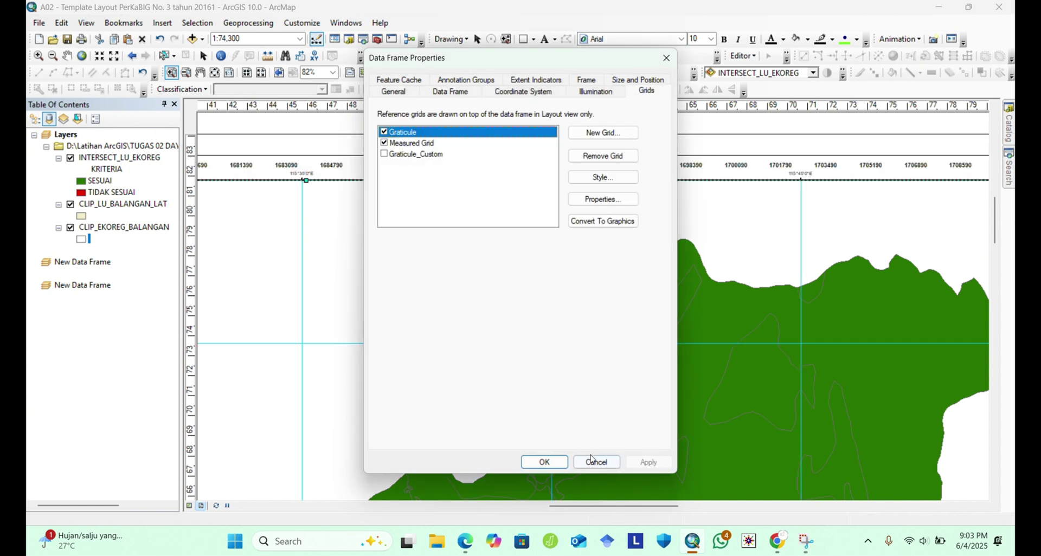
left_click(544, 462)
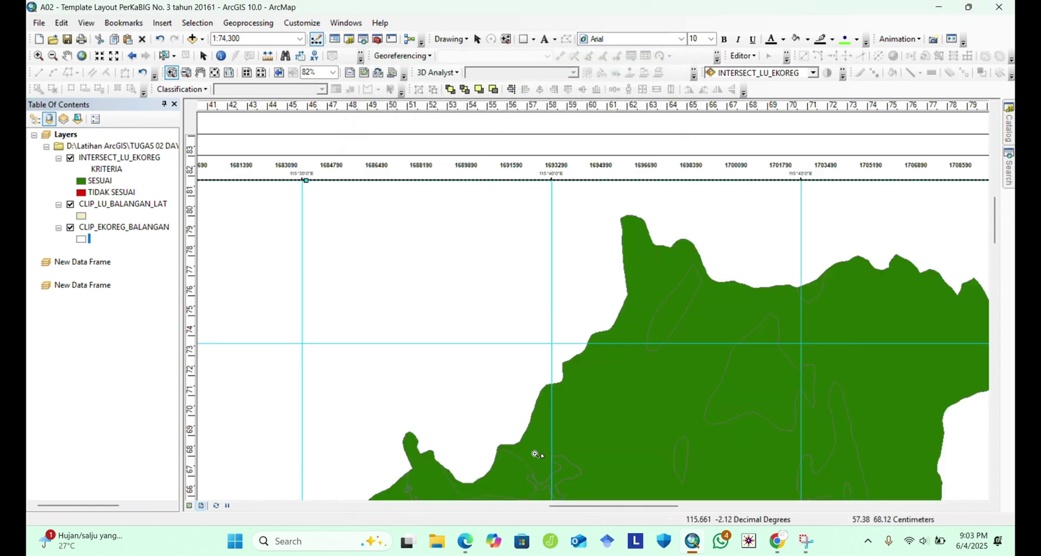
Examine the coordinate labels and ticks along the main data frame's edges, then the template's title block and location diagrams.
left_click_drag(618, 506, 384, 506)
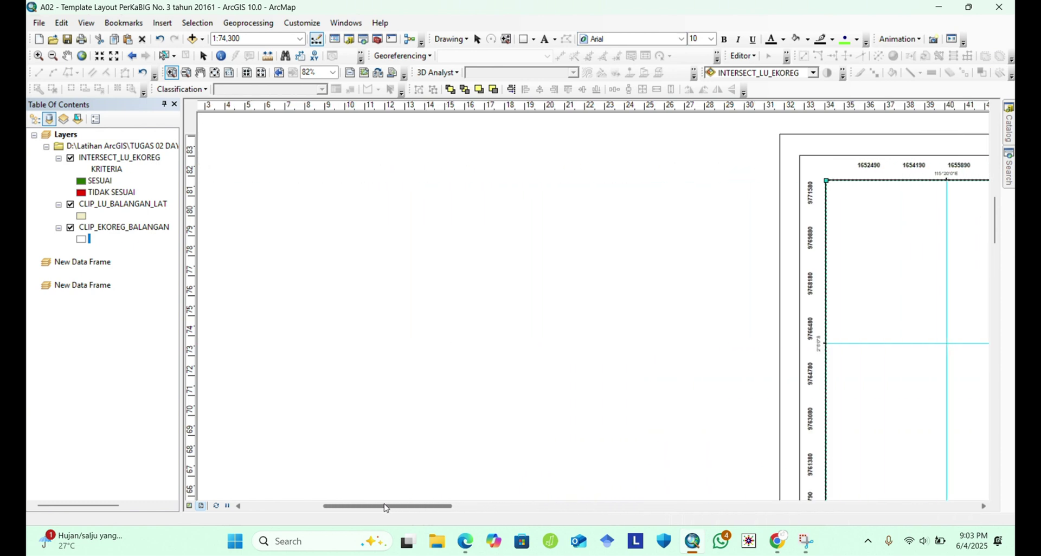
left_click_drag(996, 231, 995, 408)
left_click_drag(415, 506, 515, 519)
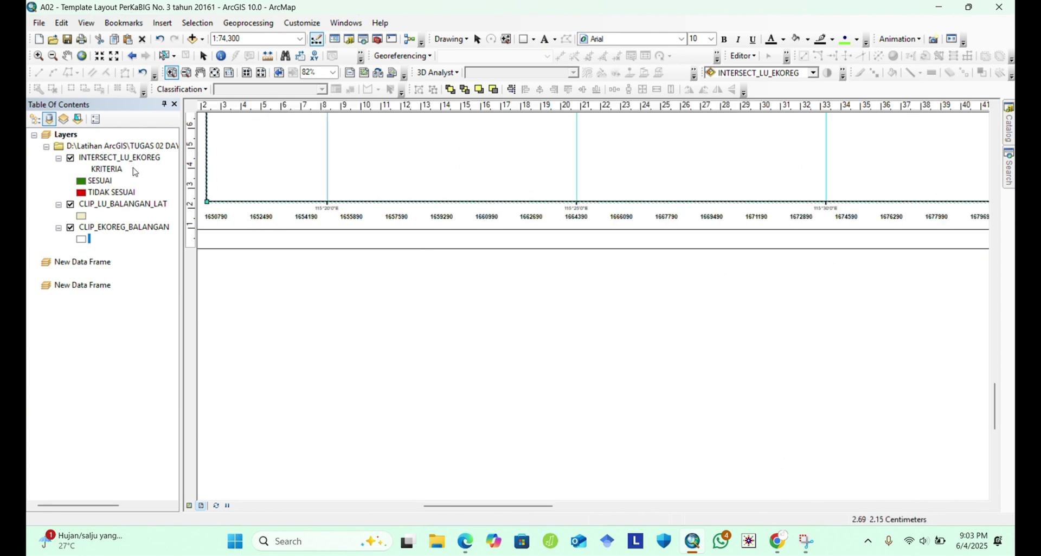
left_click(212, 75)
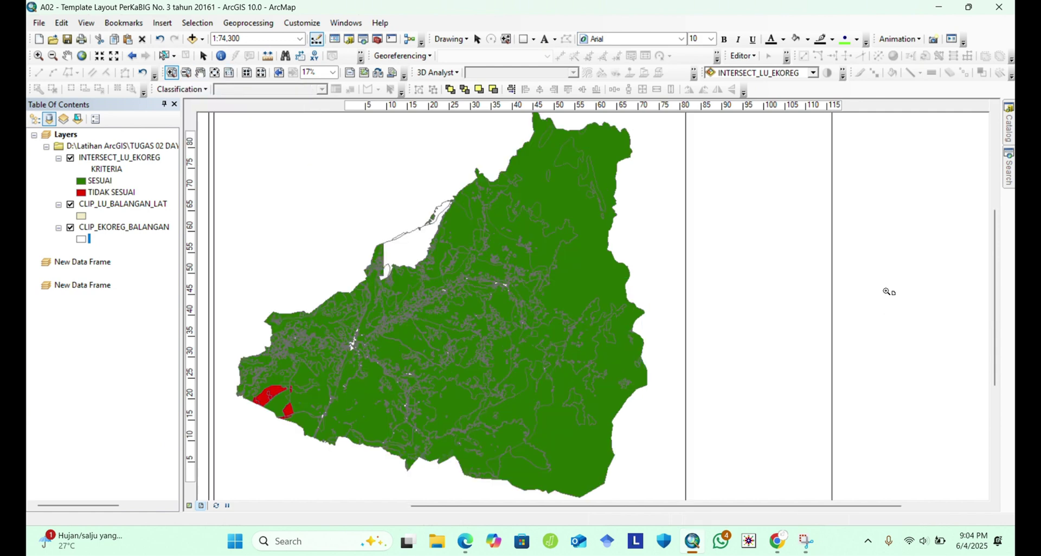
scroll(888, 291, "up", 1)
scroll(888, 292, "up", 2)
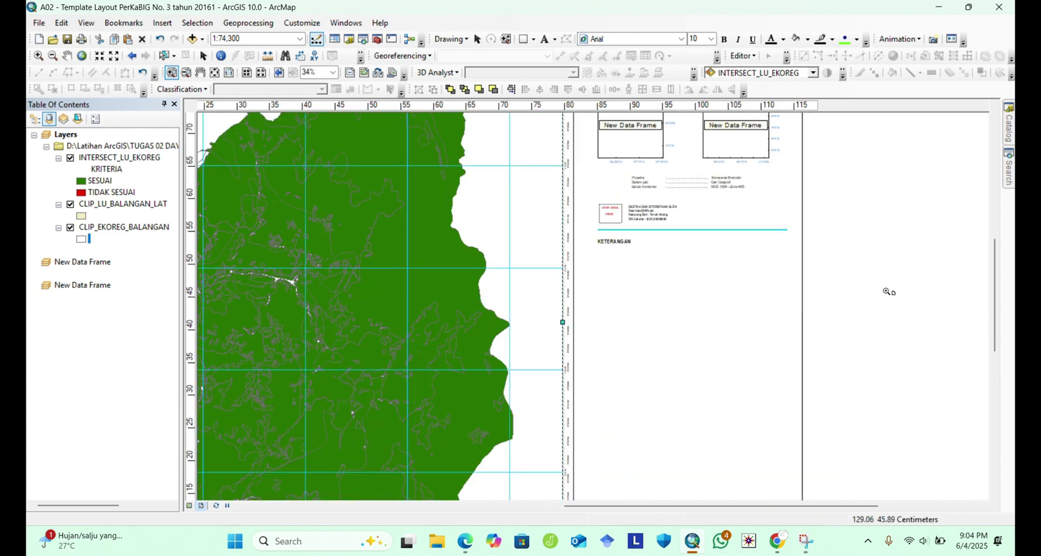
left_click_drag(1000, 316, 1000, 254)
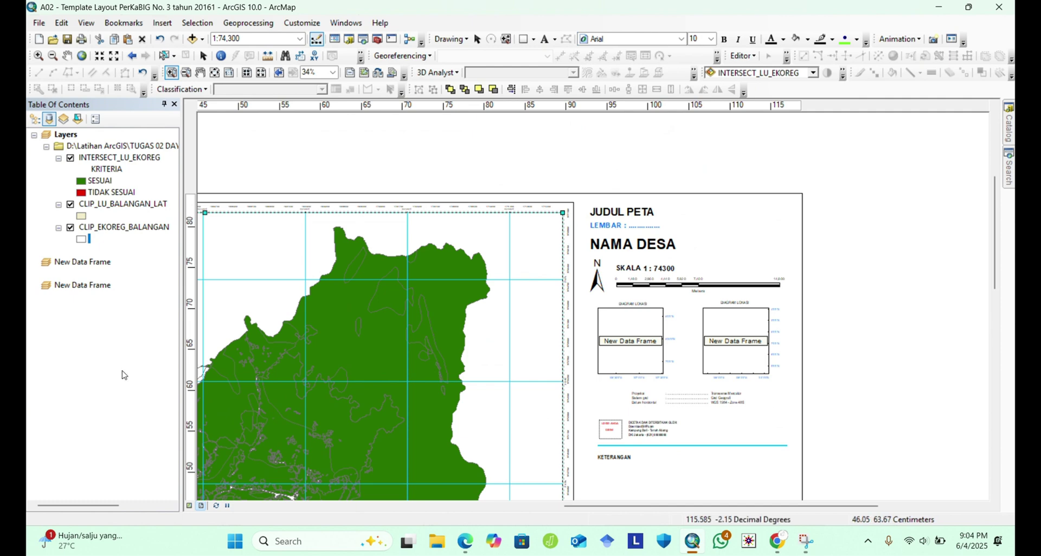
left_click(78, 265)
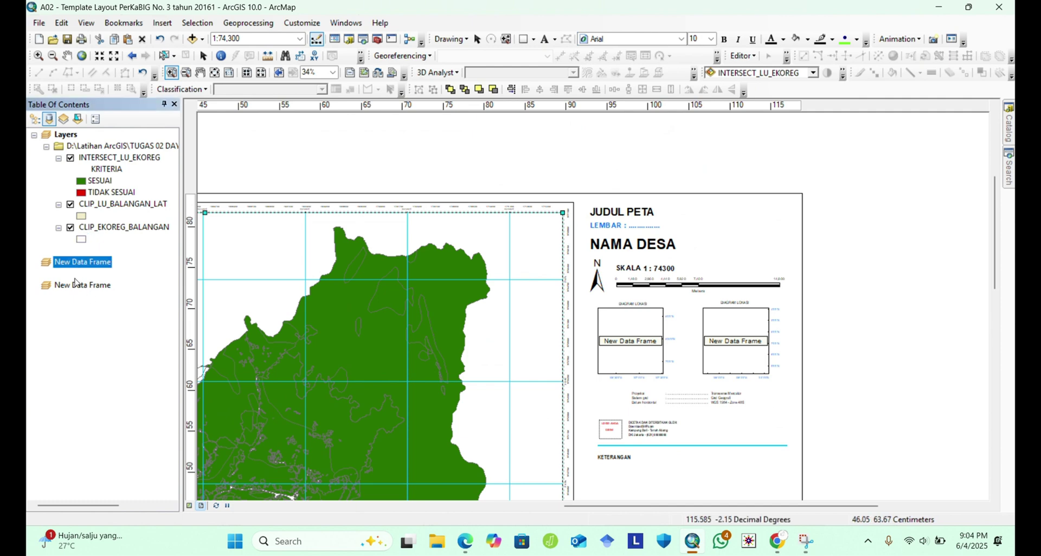
left_click(76, 287)
left_click(81, 264)
left_click(84, 290)
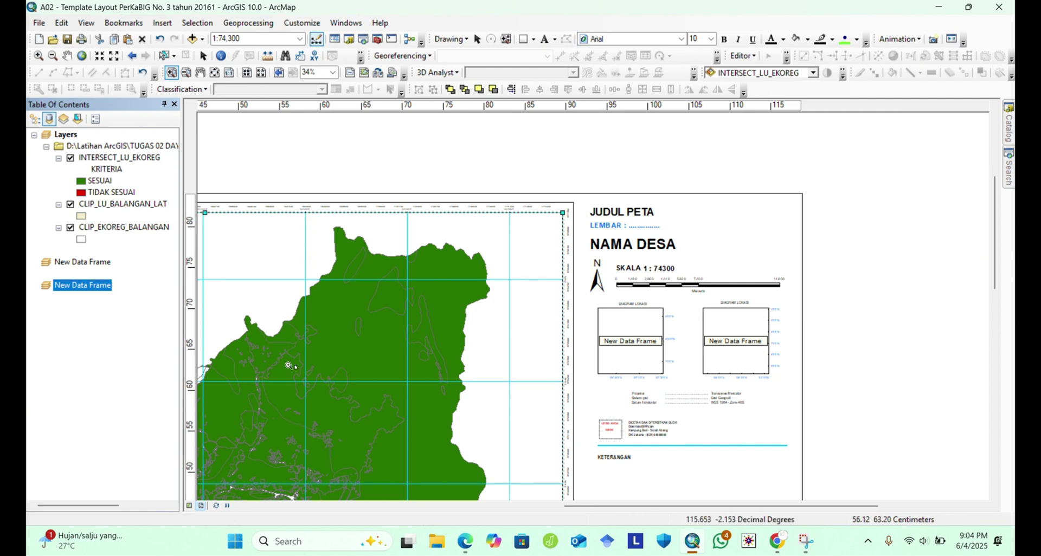
left_click(87, 262)
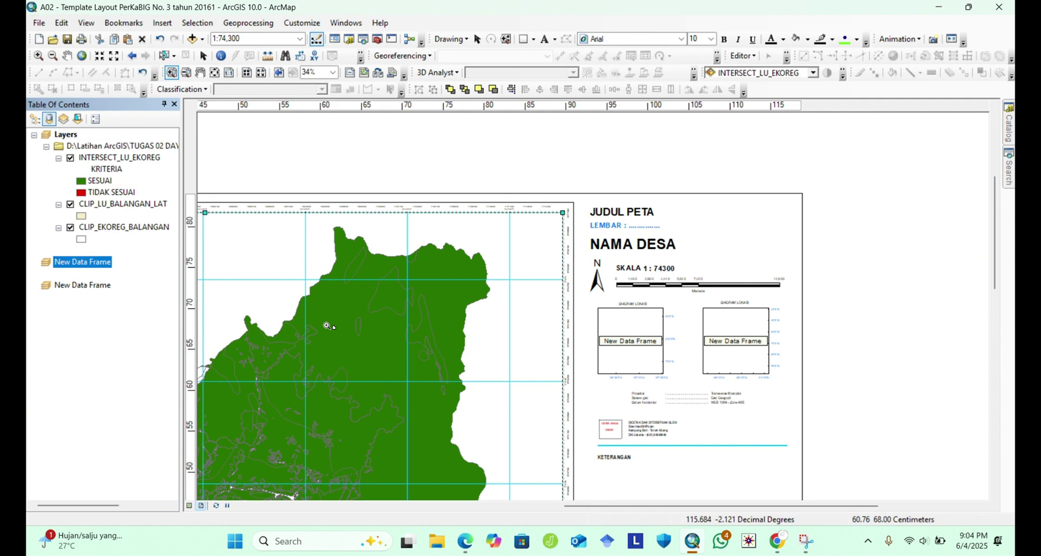
right_click(80, 266)
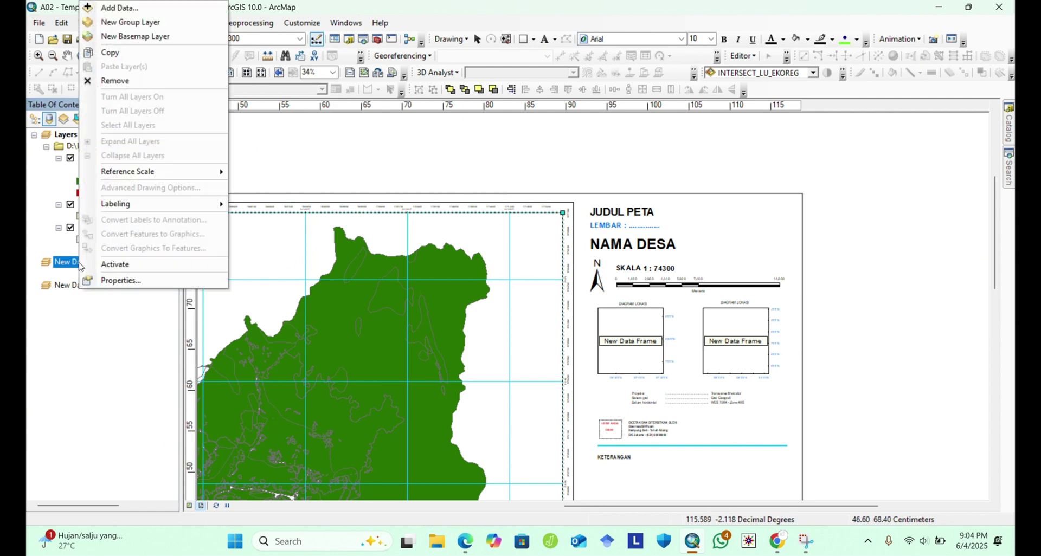
left_click(84, 352)
left_click(96, 269)
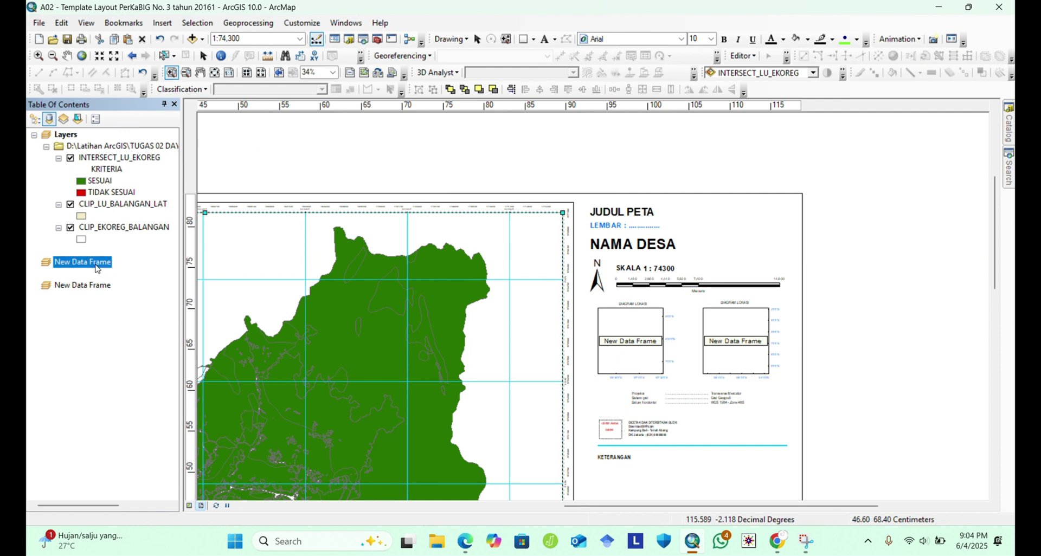
right_click(96, 268)
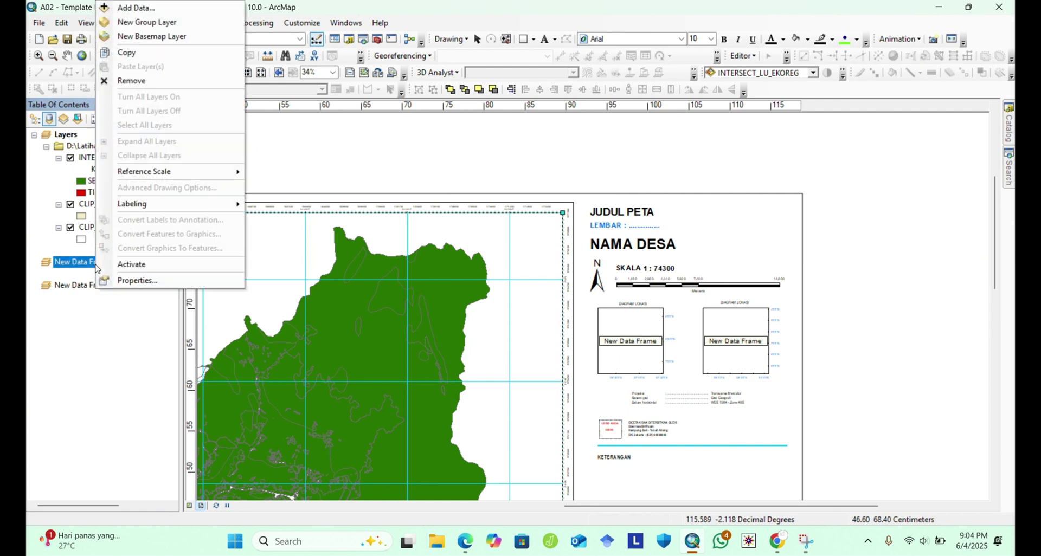
left_click(92, 331)
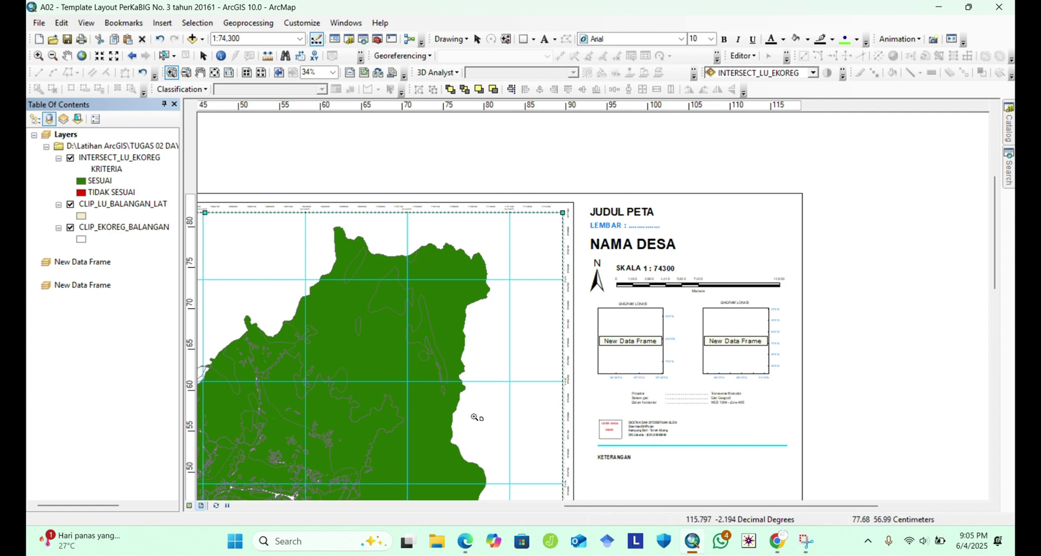
Switch to Chrome and examine the whole-Indonesia download options for Data Batas Wilayah on the tanahair.indonesia.go.id portal.
left_click(777, 541)
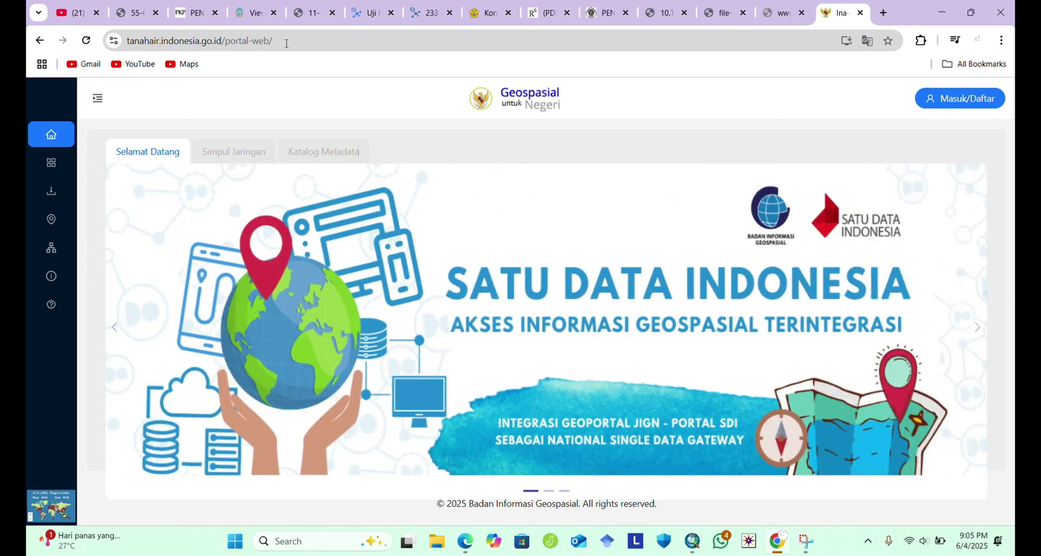
left_click(51, 194)
scroll(420, 445, "down", 3)
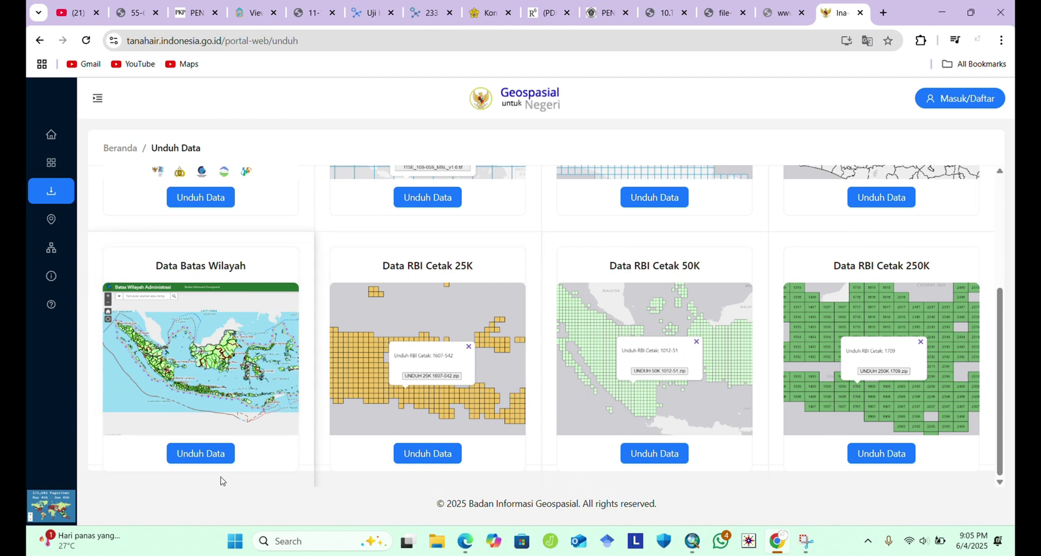
left_click(221, 460)
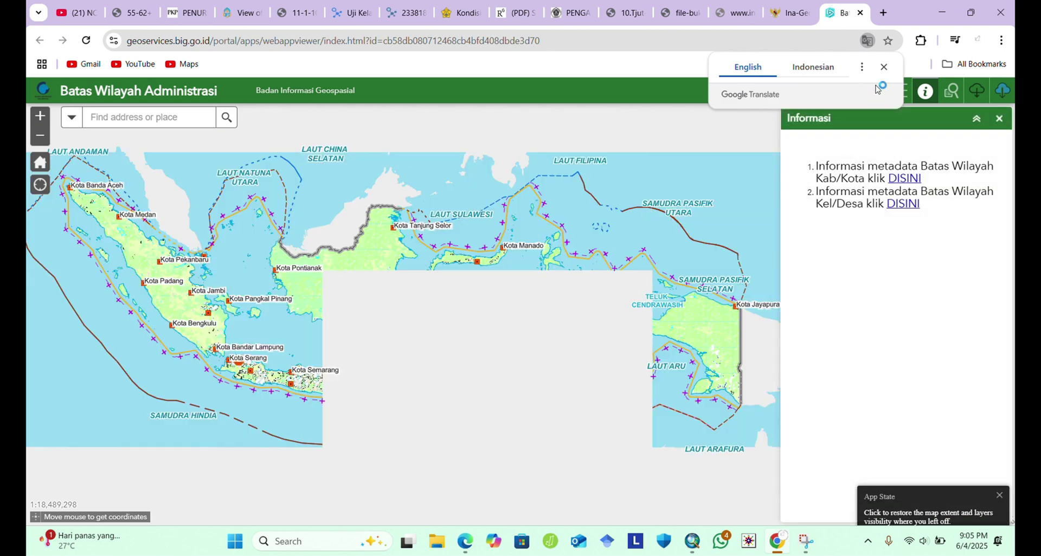
left_click(883, 68)
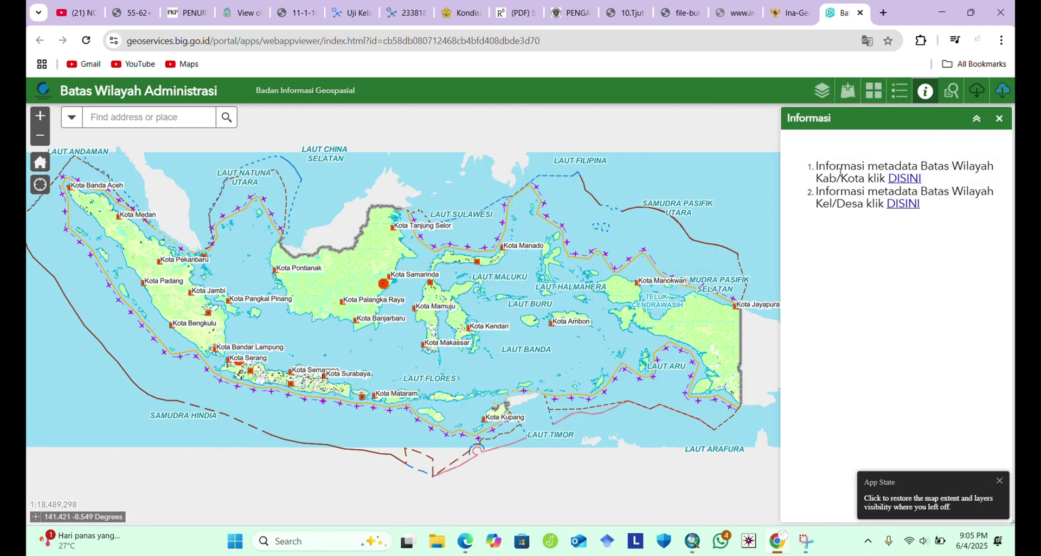
left_click(1002, 95)
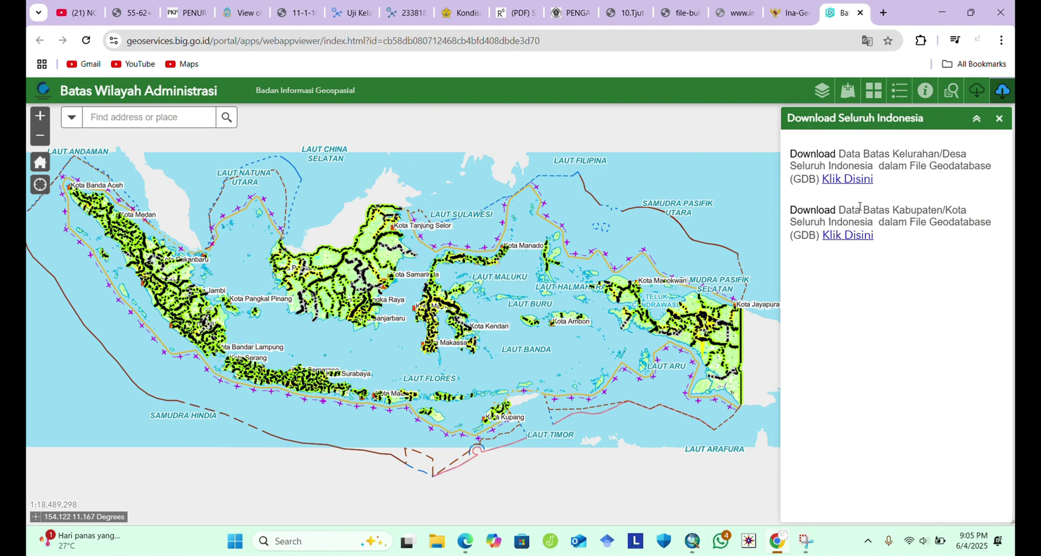
left_click(942, 13)
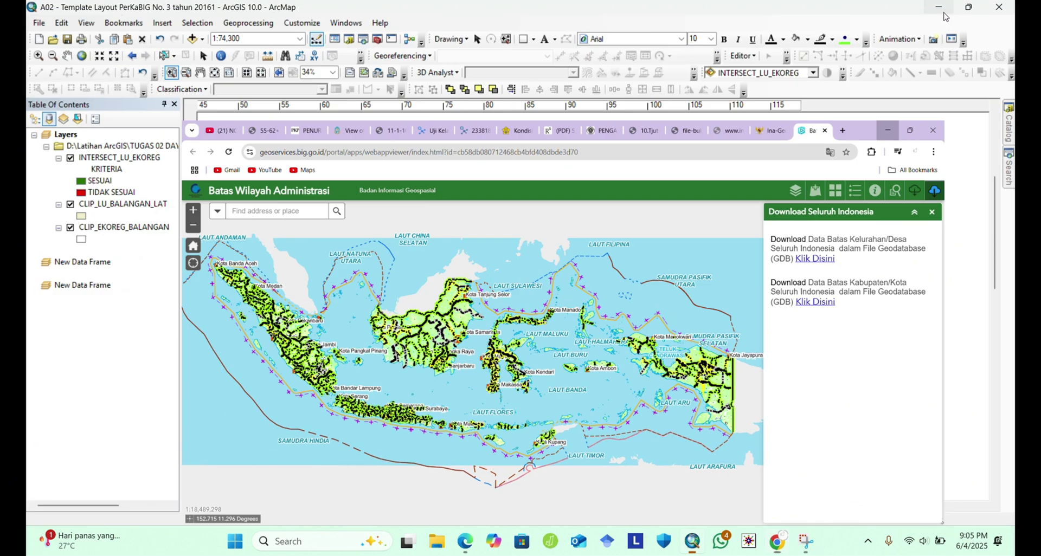
Add ADMINISTRASI_AR_KABKOTA from RBI50K_ADMINISTRASI_KABKOTA_20230907.gdb in D:\Batas Administrasi to the first New Data Frame.
left_click(74, 263)
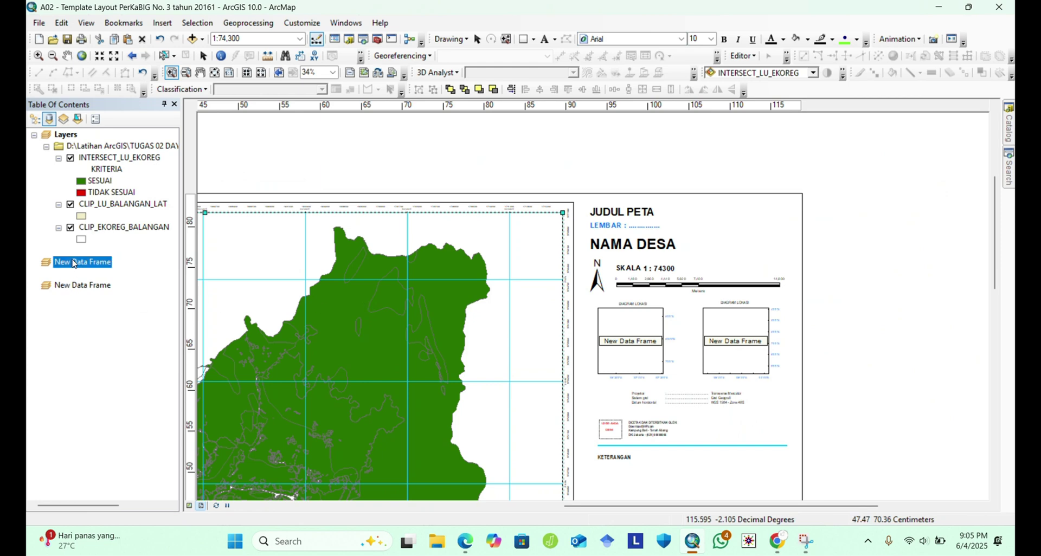
right_click(74, 263)
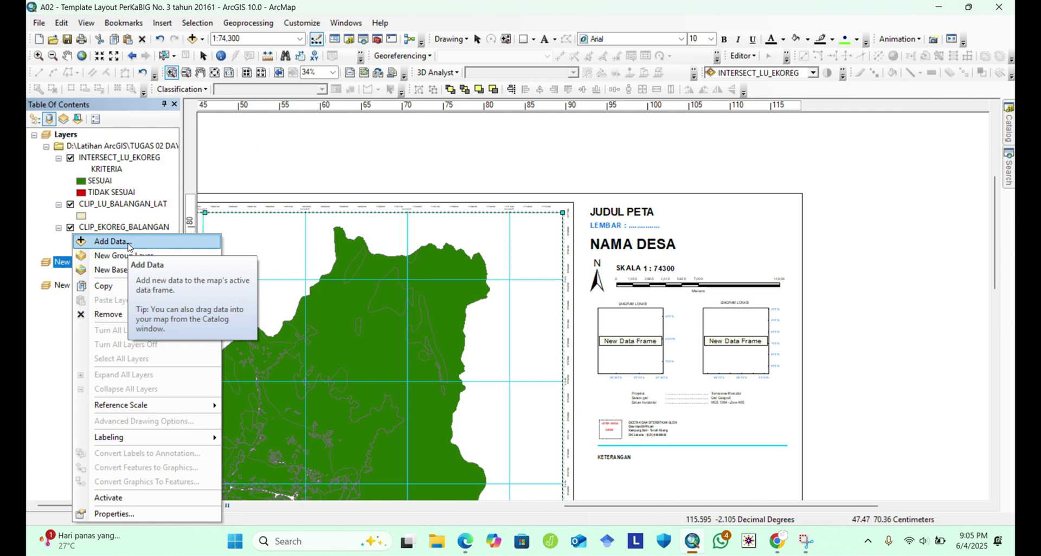
left_click(129, 248)
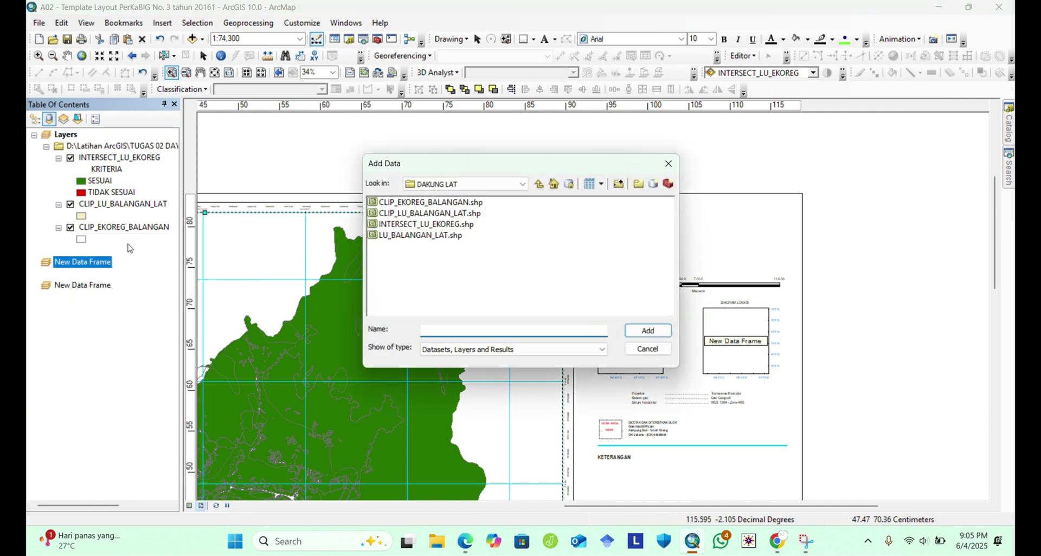
left_click(539, 184)
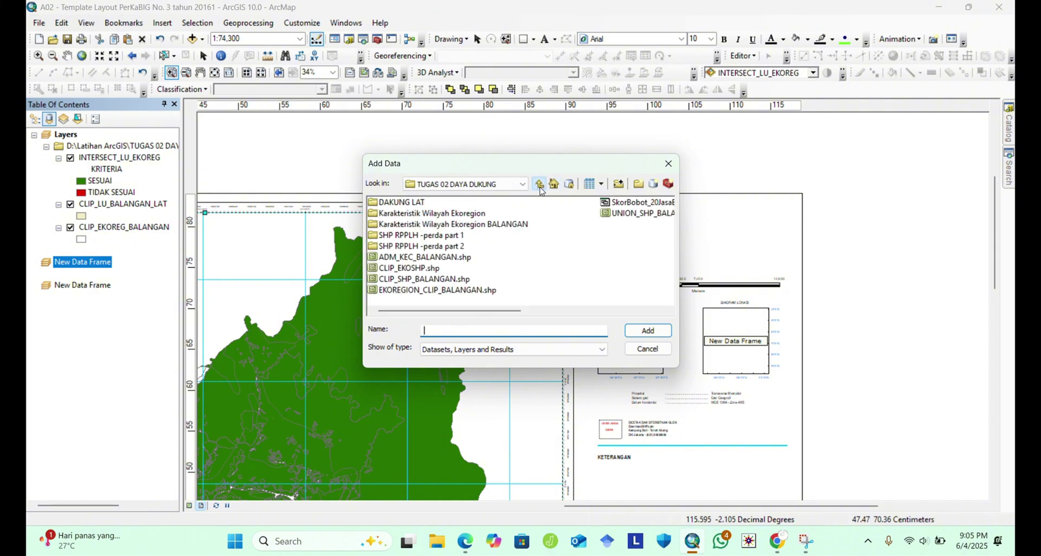
left_click(539, 185)
left_click(539, 185)
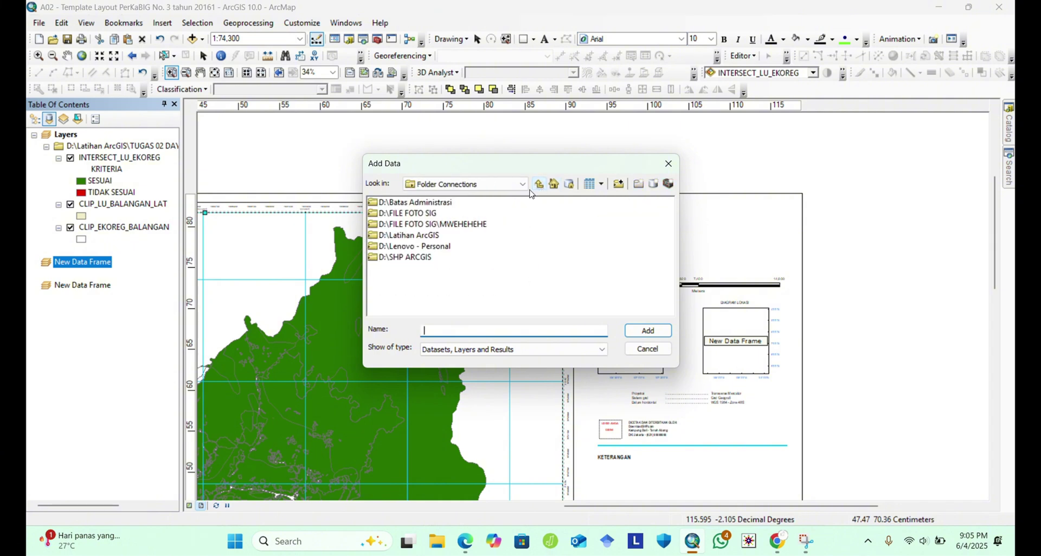
double_click(440, 203)
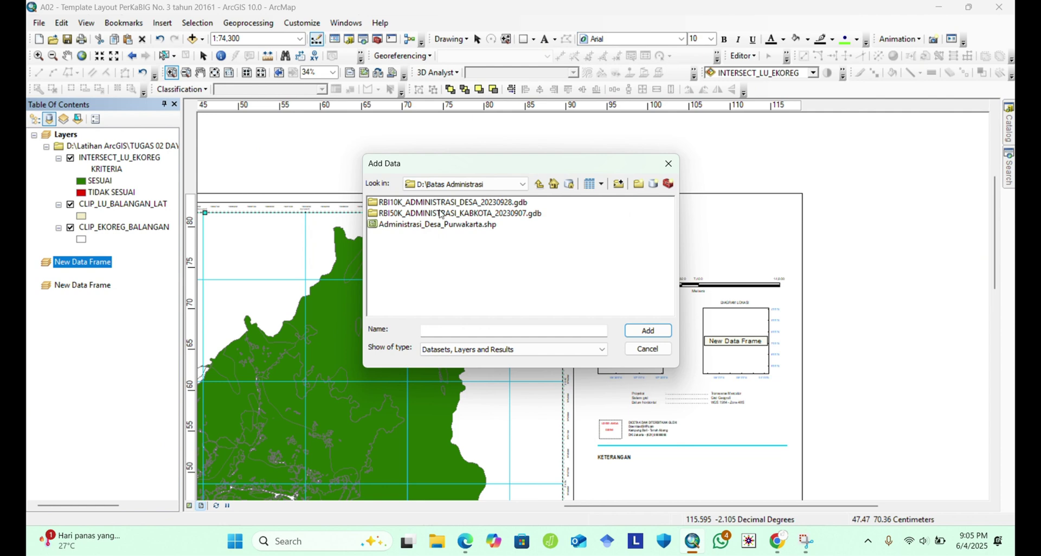
double_click(441, 213)
double_click(449, 203)
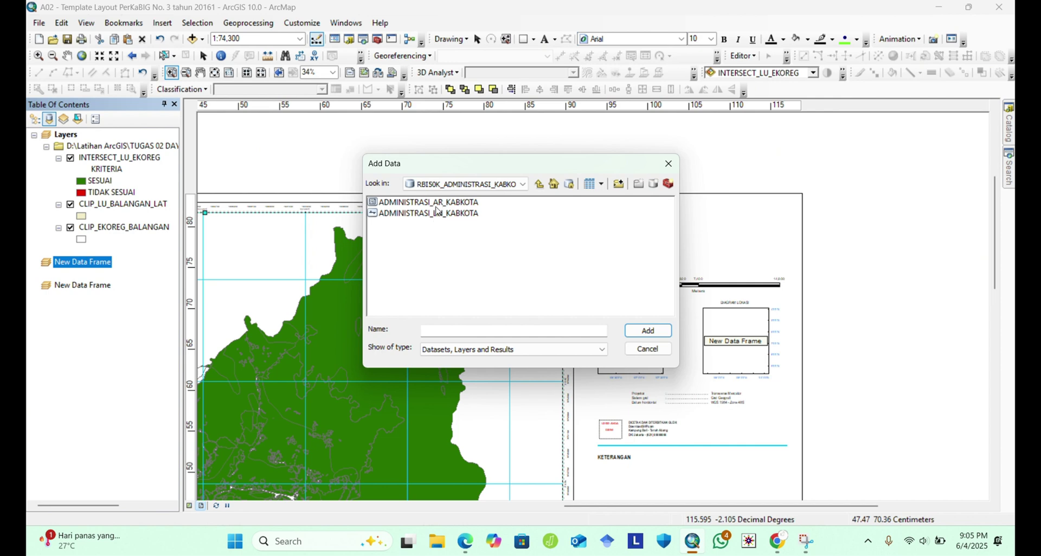
double_click(438, 208)
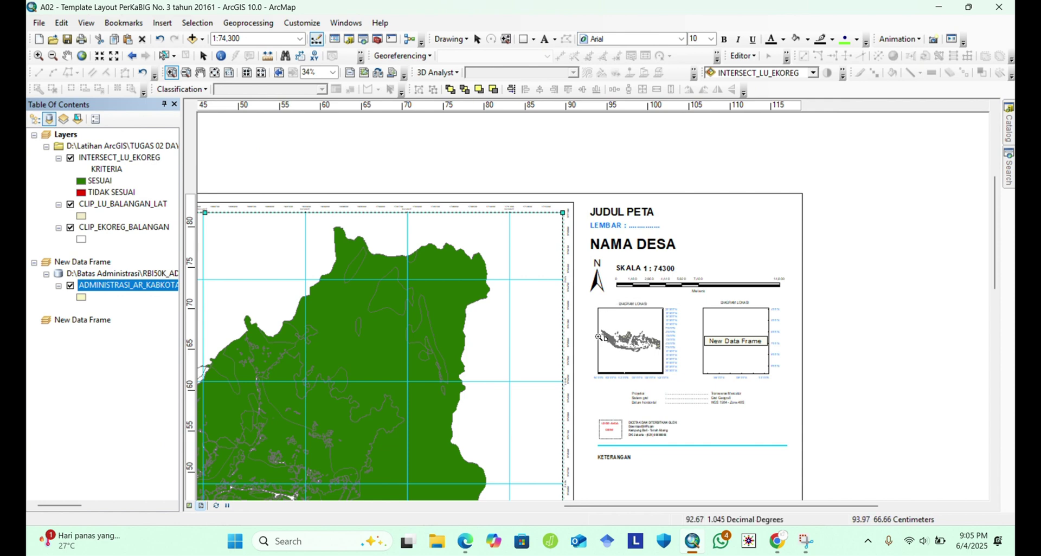
Look up the field name of the province column in the ADMINISTRASI_AR_KABKOTA attribute table.
right_click(115, 286)
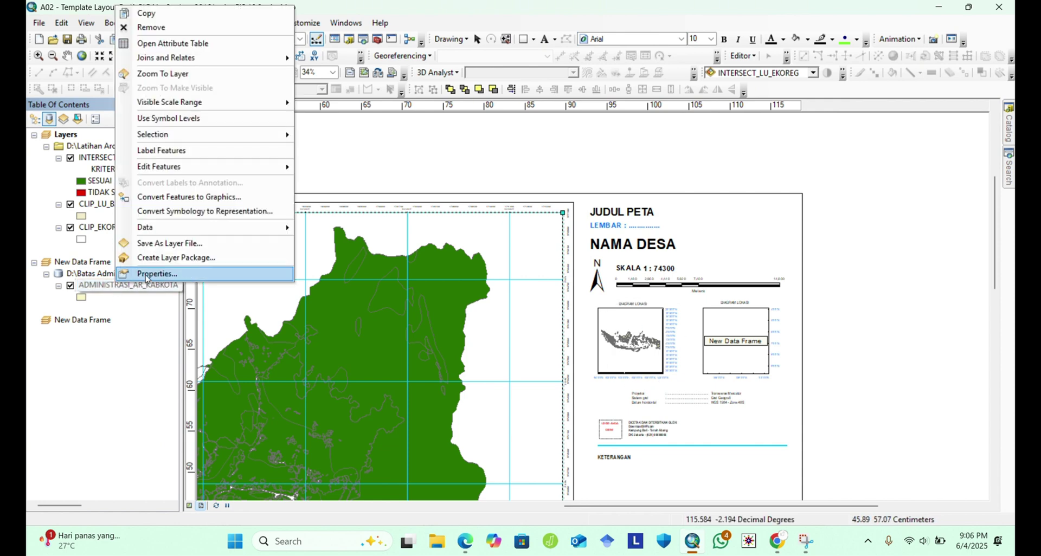
left_click(173, 43)
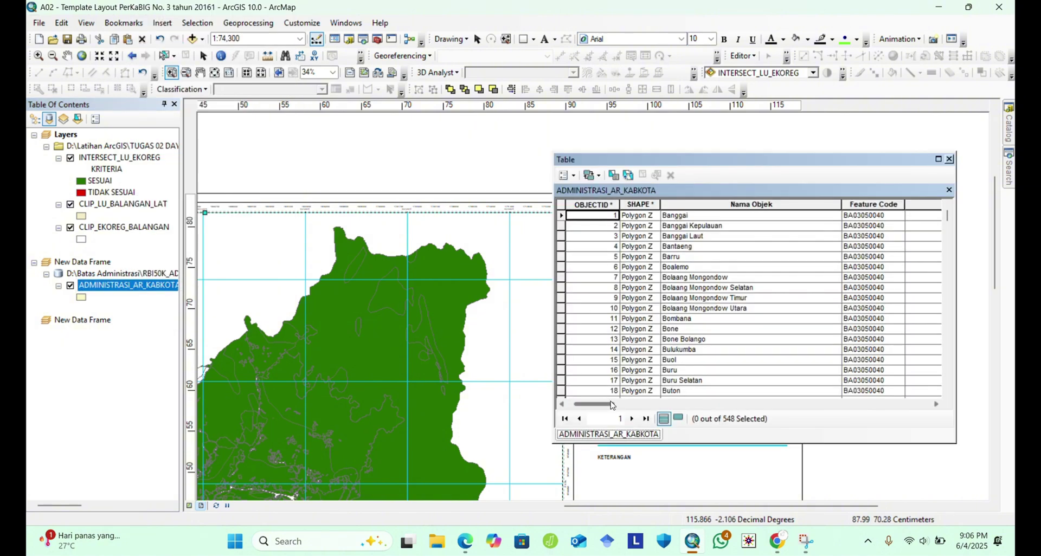
left_click_drag(611, 406, 834, 403)
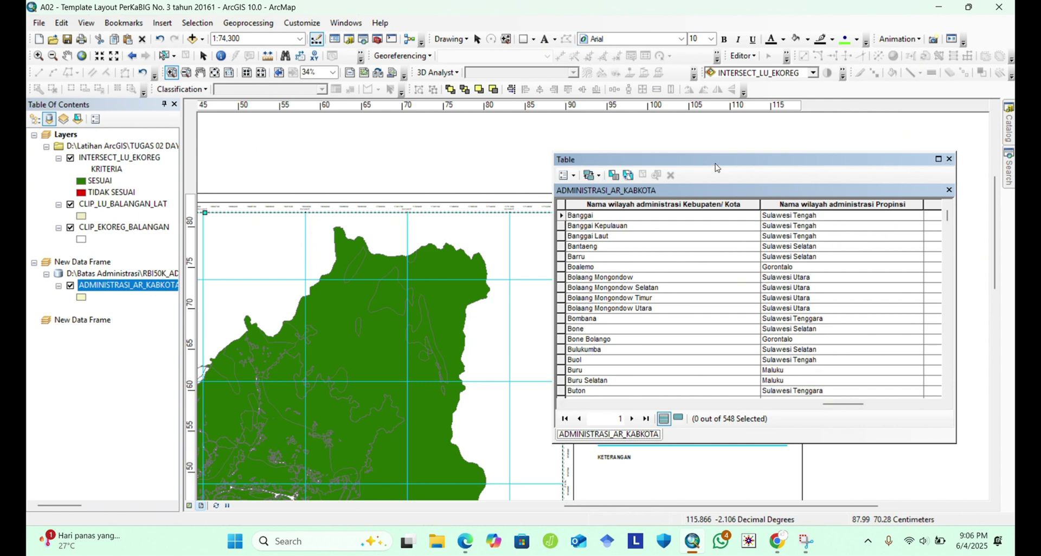
left_click(835, 204)
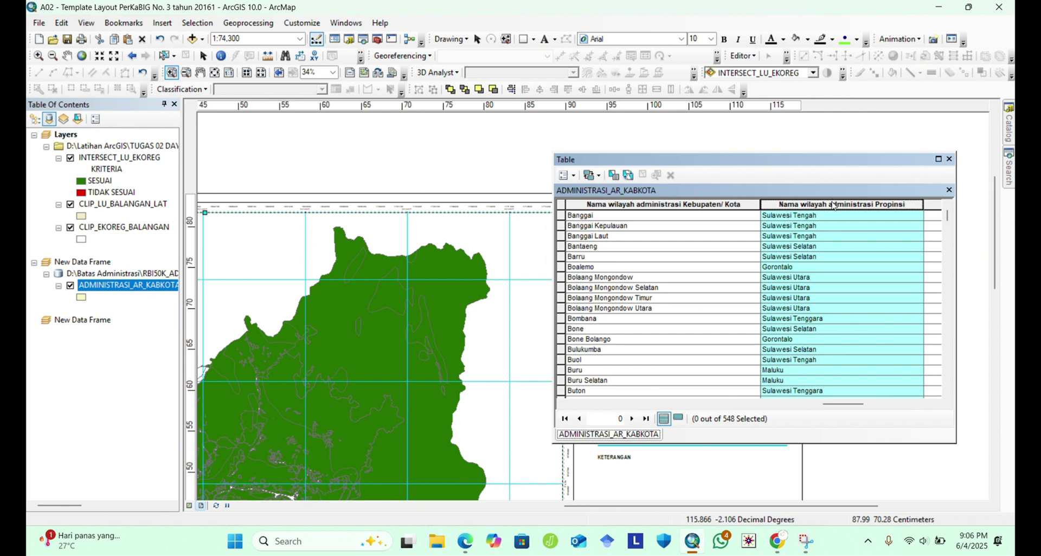
right_click(835, 206)
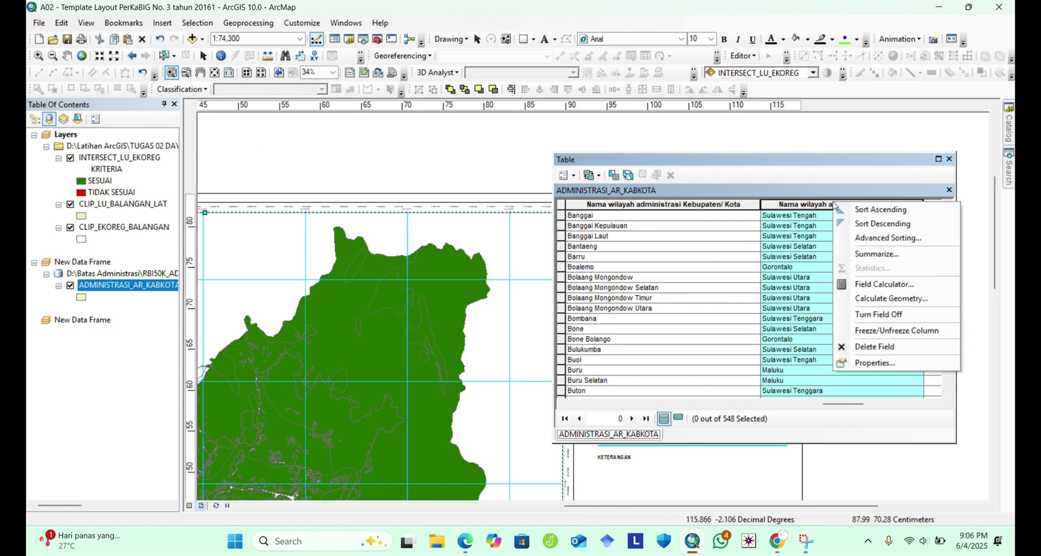
left_click(858, 365)
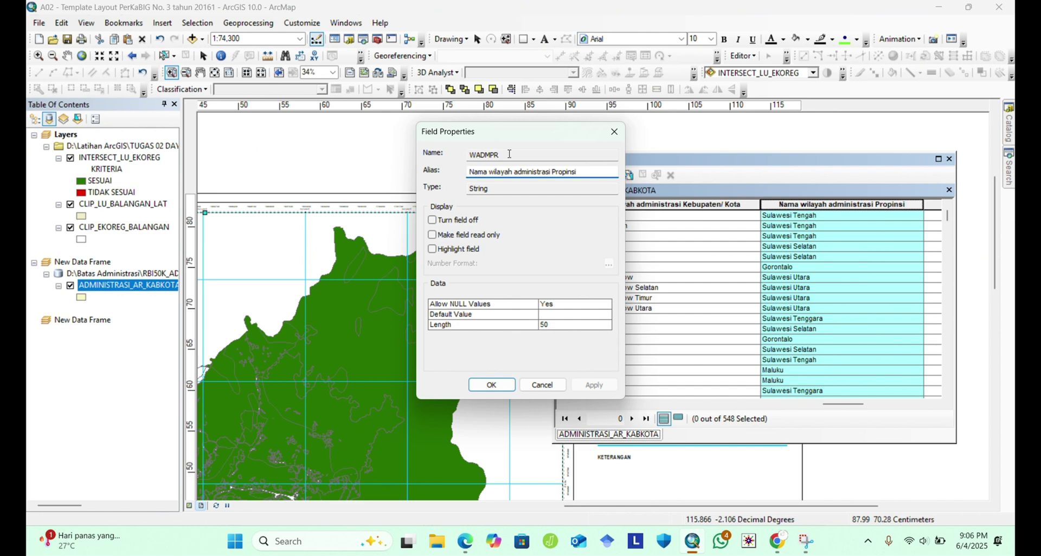
left_click(614, 133)
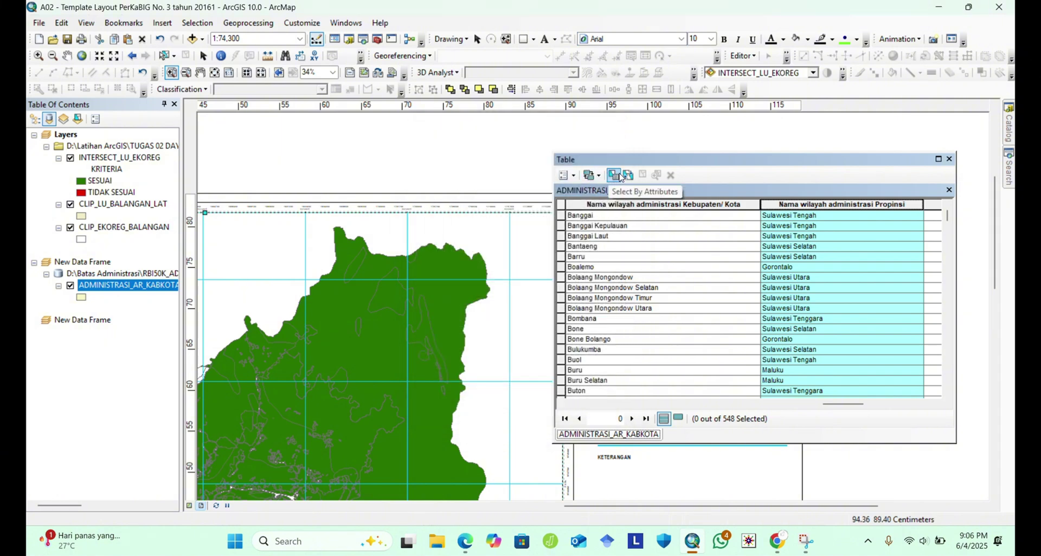
Start a Select by Attributes query on ADMINISTRASI_AR_KABKOTA with the clause "WADMPR =".
left_click(571, 176)
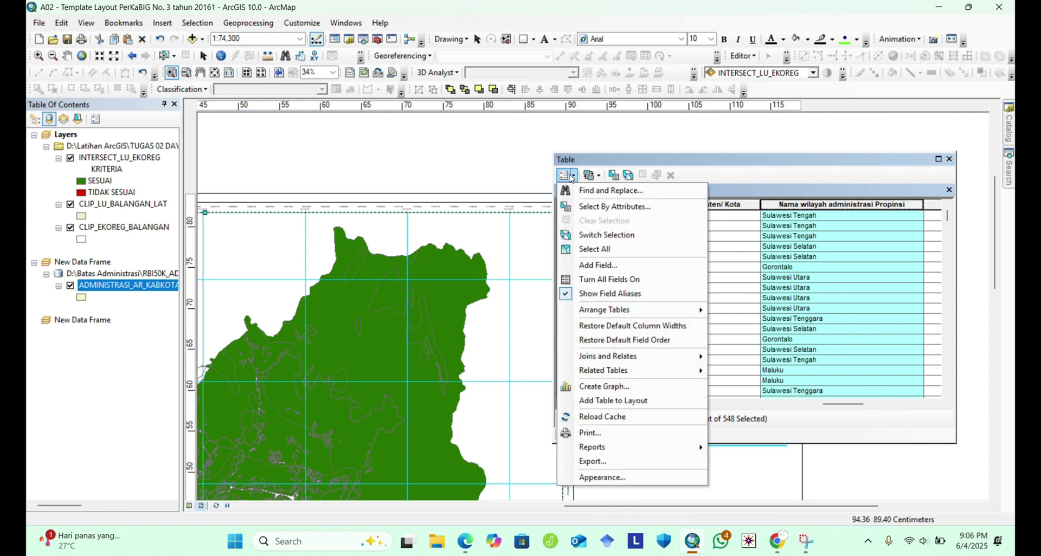
left_click(596, 208)
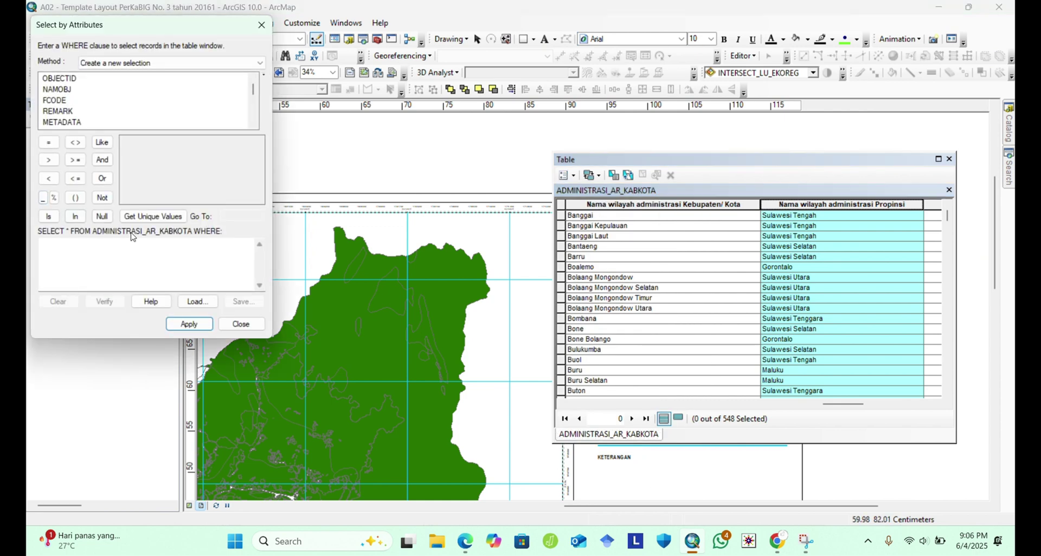
left_click_drag(253, 91, 254, 116)
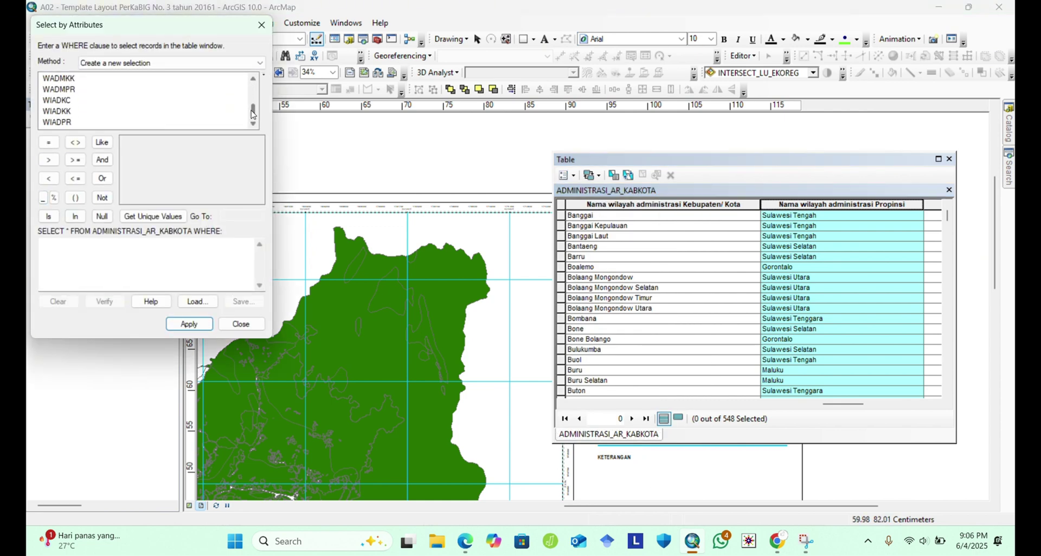
left_click(69, 90)
double_click(69, 90)
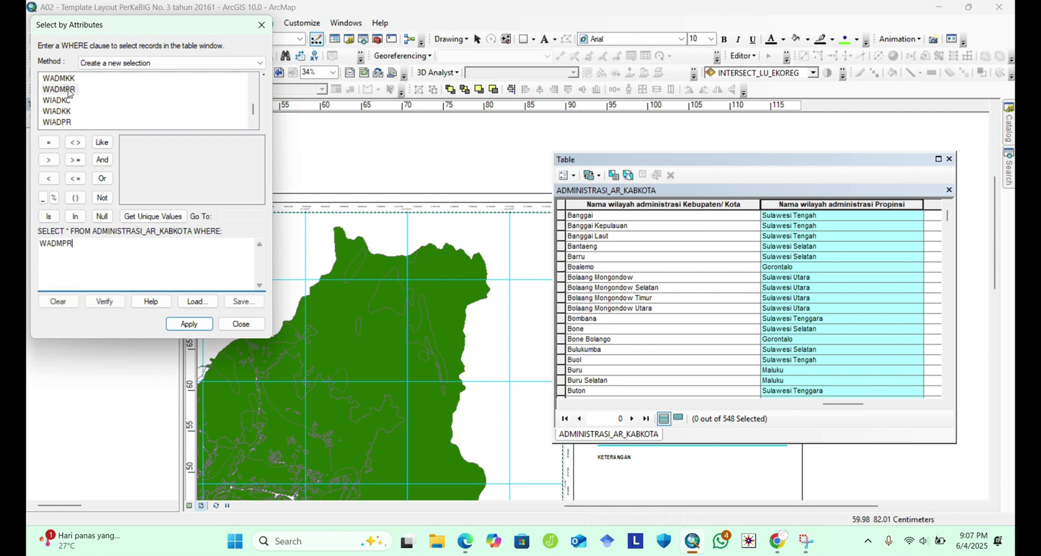
left_click(49, 144)
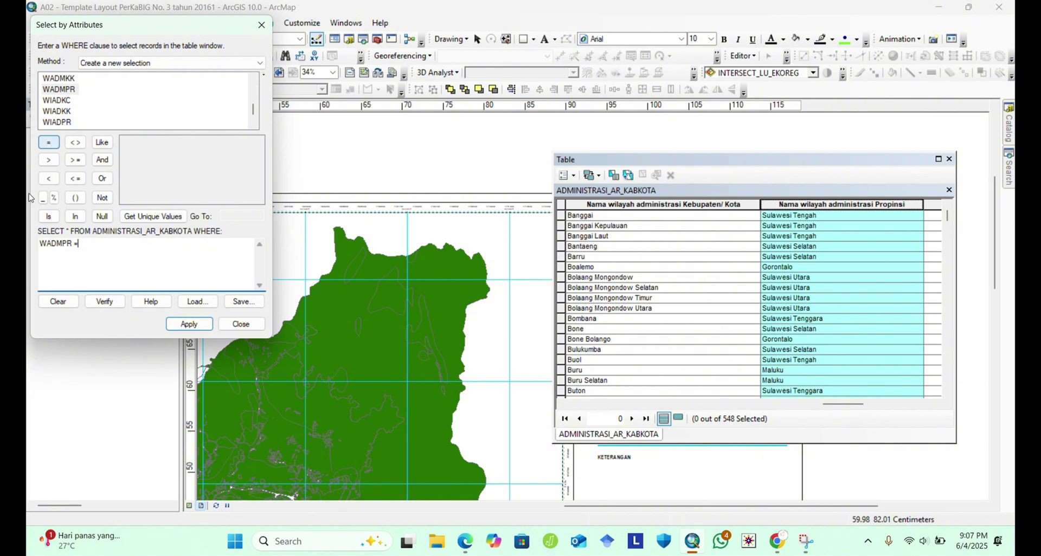
Complete the query clause with the unique value 'Kalimantan Selatan' as the WADMPR province.
left_click(154, 217)
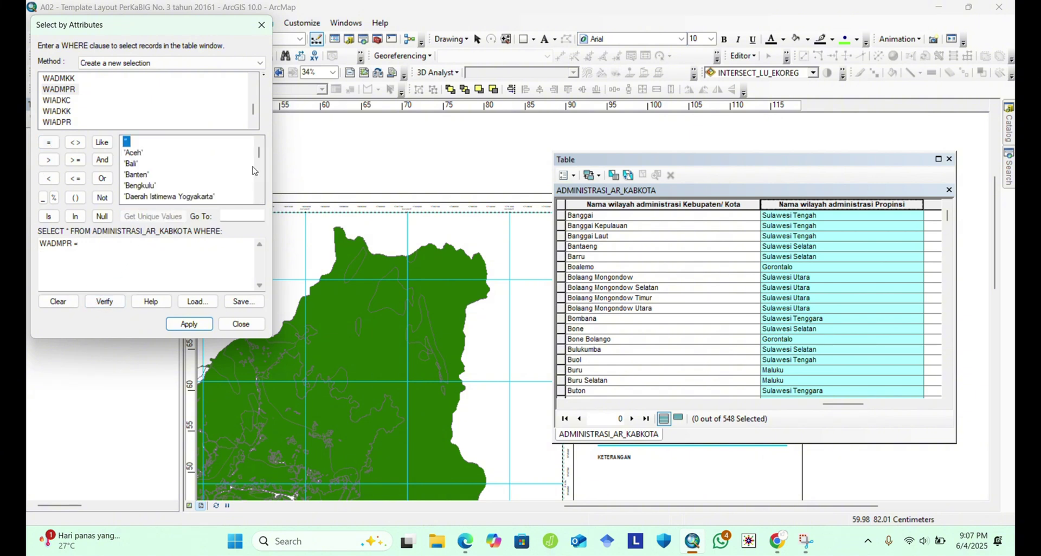
mouse_move(259, 153)
left_mouse_down()
mouse_move(260, 163)
mouse_move(262, 139)
left_mouse_up()
left_click(259, 199)
left_click(259, 199)
left_click(259, 200)
left_click(260, 199)
left_click(259, 200)
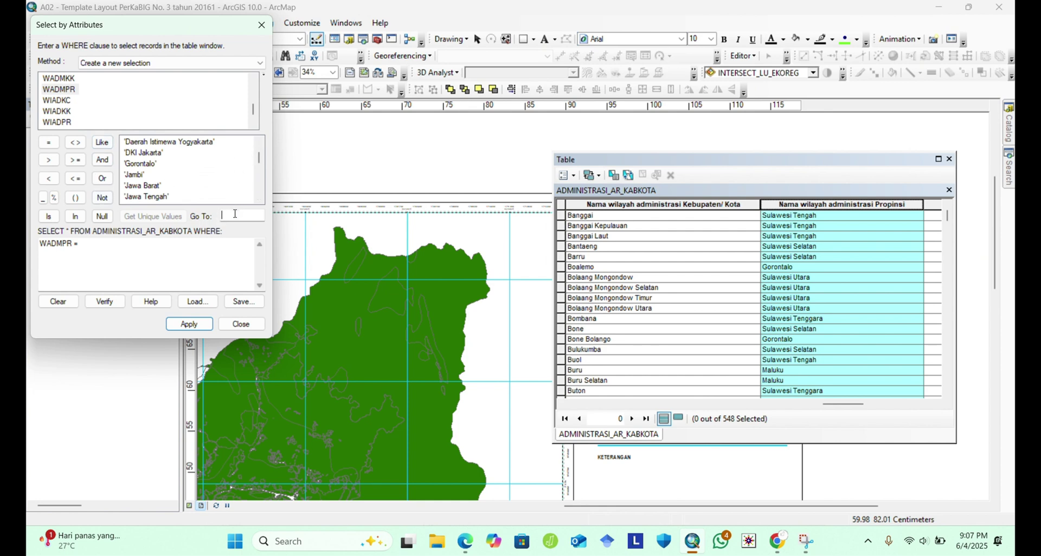
left_click(235, 213)
type("kalimantan")
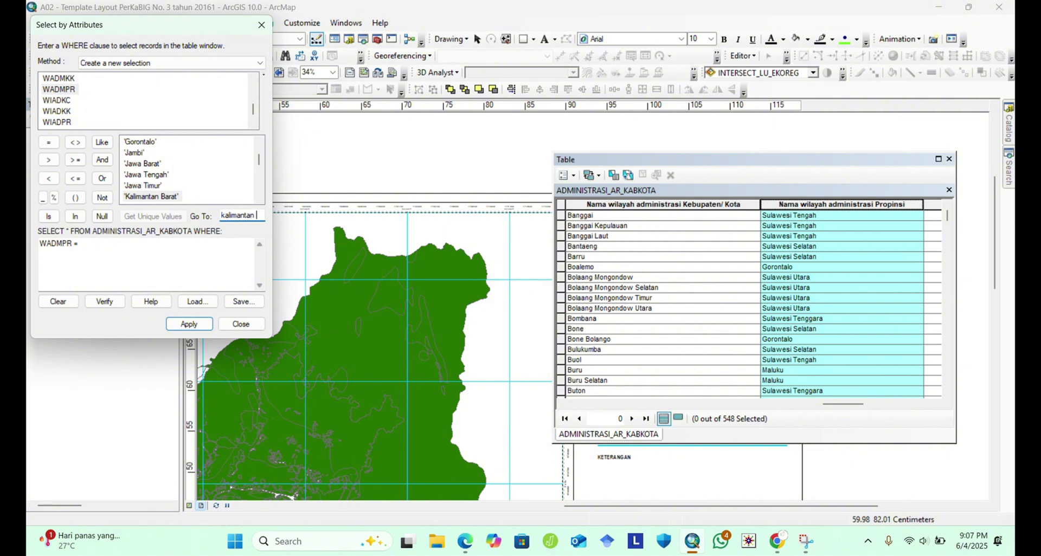
type("se")
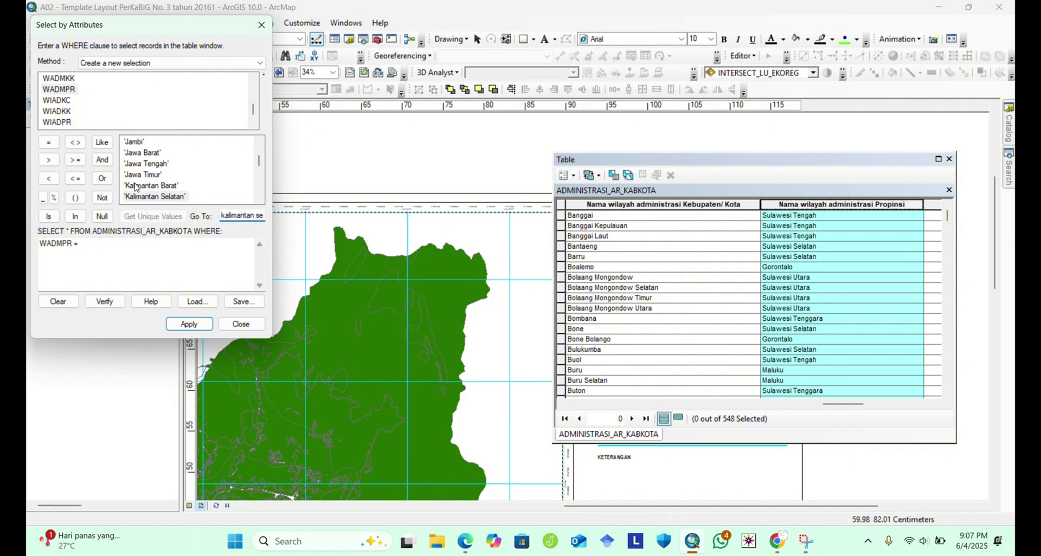
left_click(149, 188)
double_click(152, 197)
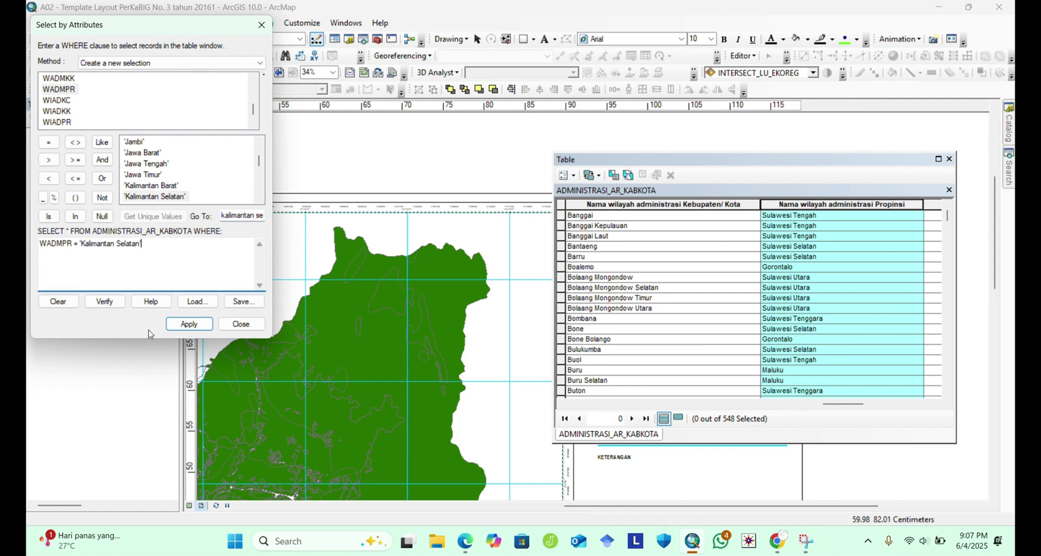
Verify the WADMPR = 'Kalimantan Selatan' expression and apply it to select the matching regencies.
left_click(104, 301)
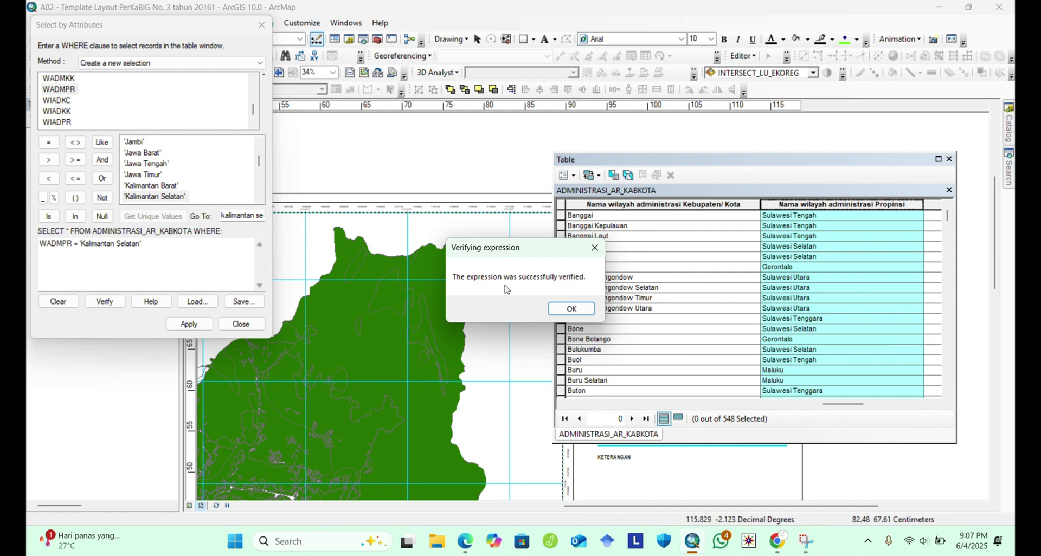
left_click(572, 308)
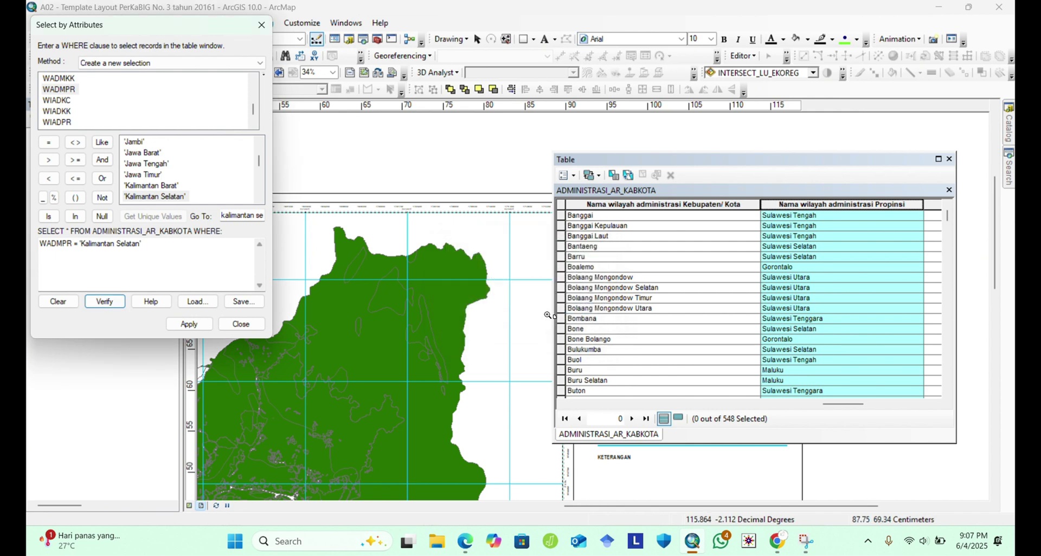
left_click(188, 323)
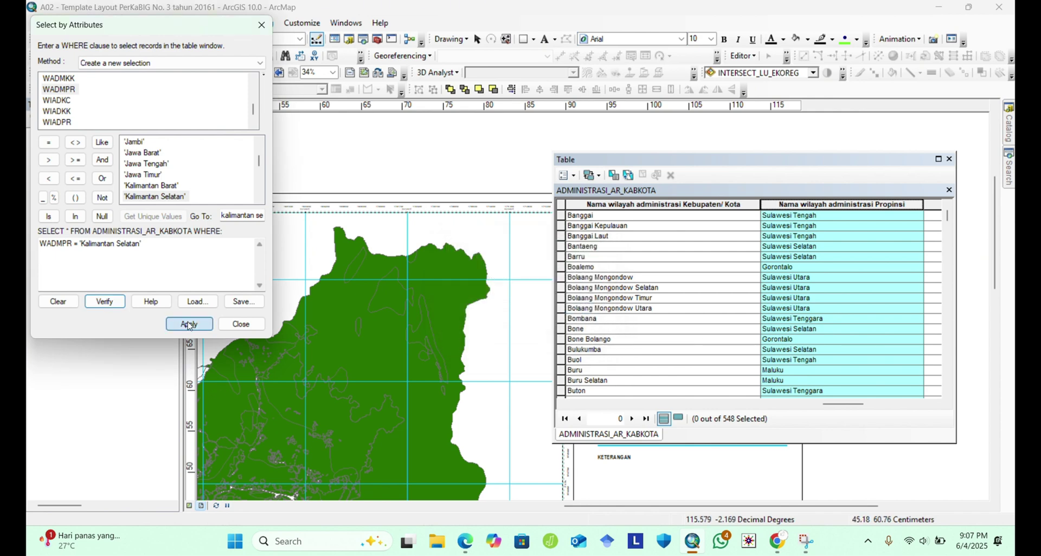
left_click(241, 323)
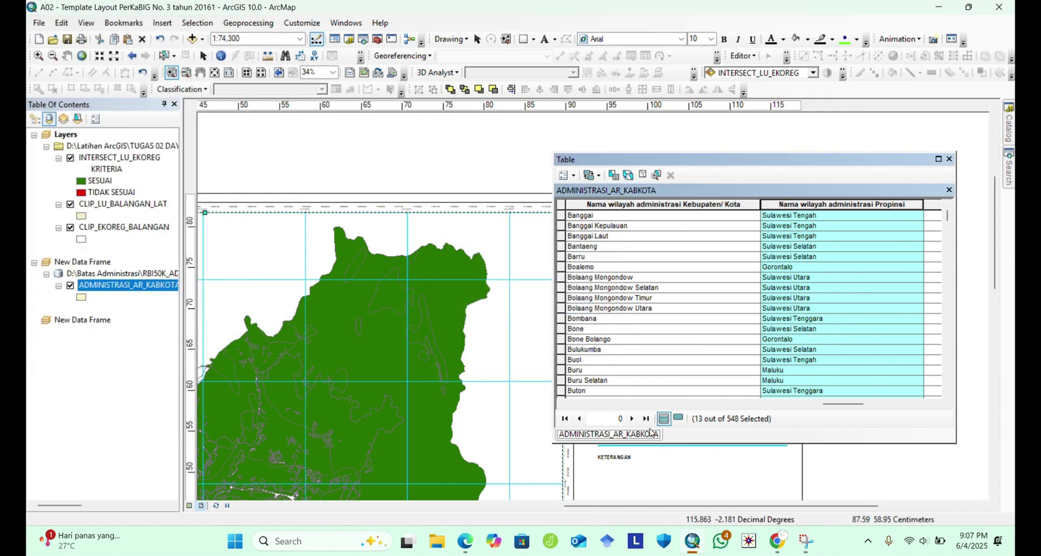
Review only the selected records in the ADMINISTRASI_AR_KABKOTA attribute table and close it.
left_click(678, 418)
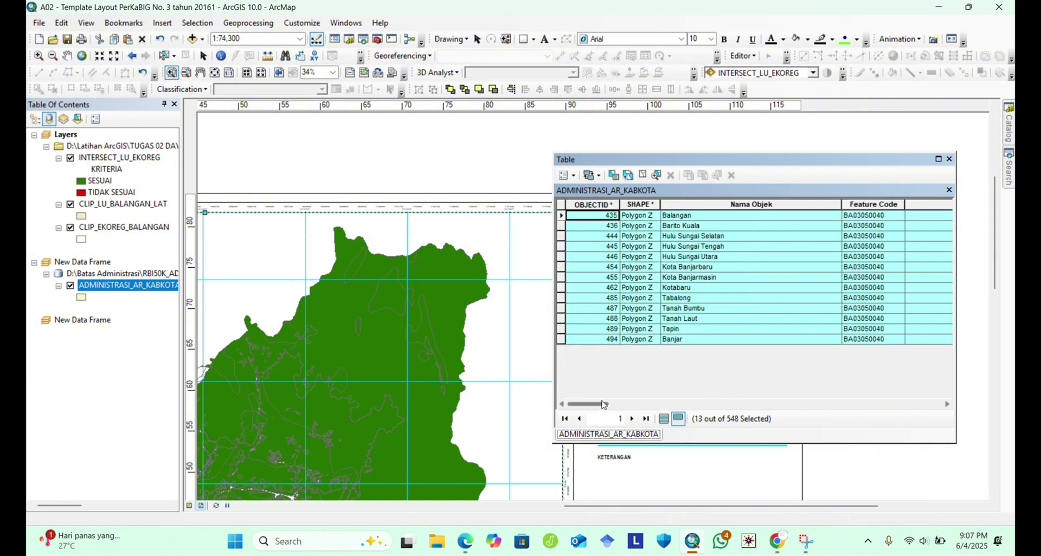
mouse_move(588, 404)
left_mouse_down()
mouse_move(624, 411)
mouse_move(582, 409)
left_mouse_up()
left_click(949, 159)
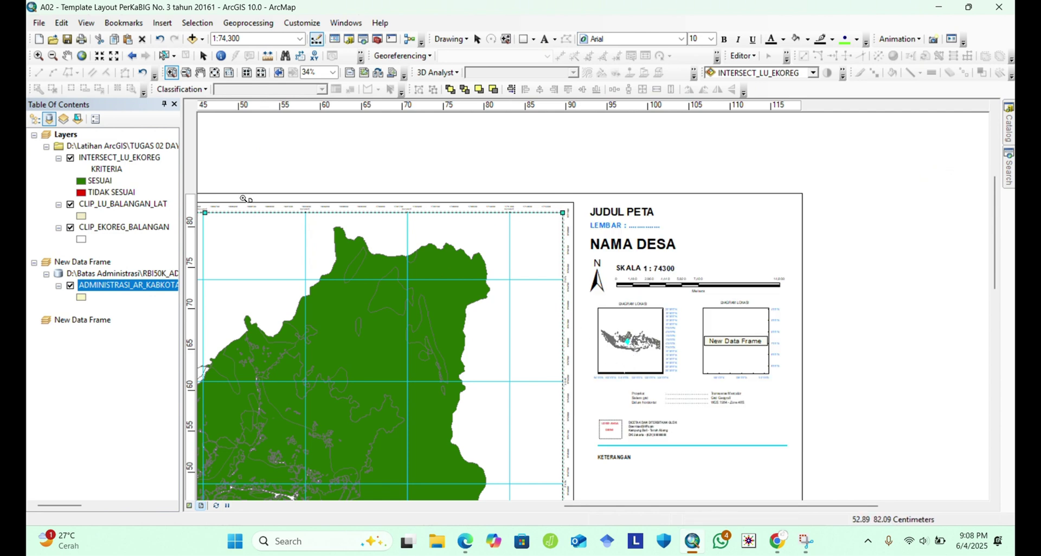
Zoom the first inset data frame to 1:12,500,000 and bring the selected Kalimantan Selatan regencies into its frame.
left_click(39, 55)
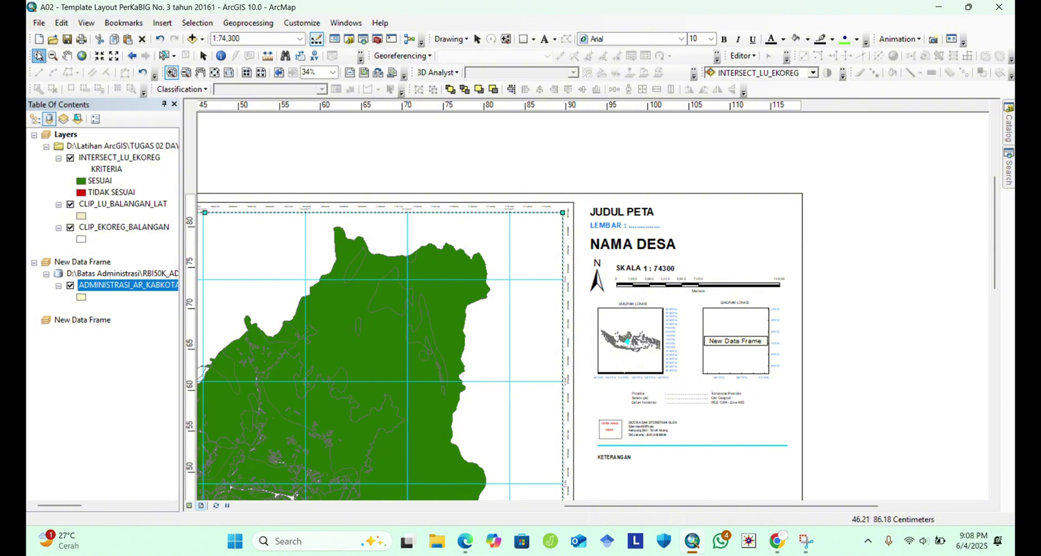
left_click(628, 341)
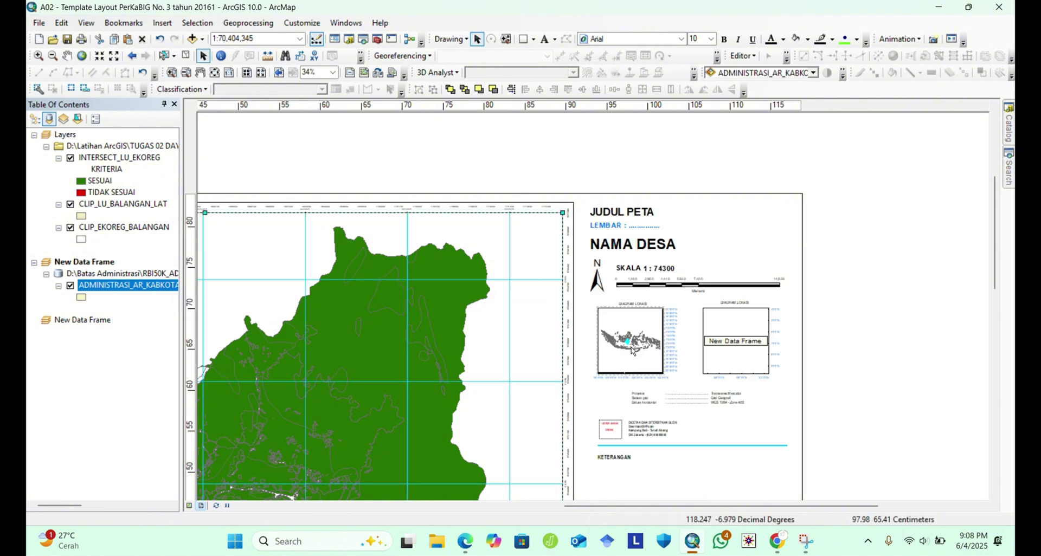
left_click(38, 55)
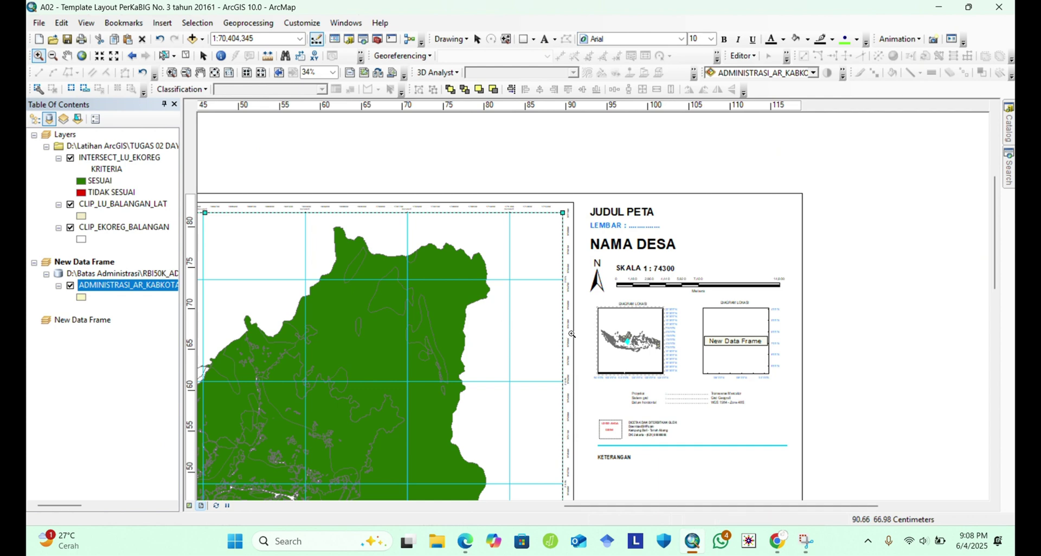
left_click(627, 345)
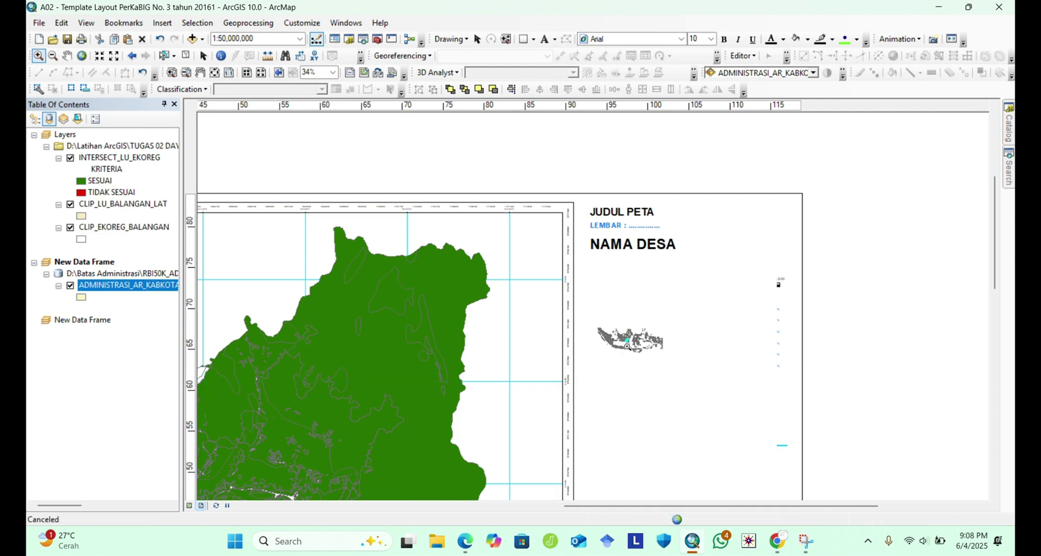
left_click(627, 347)
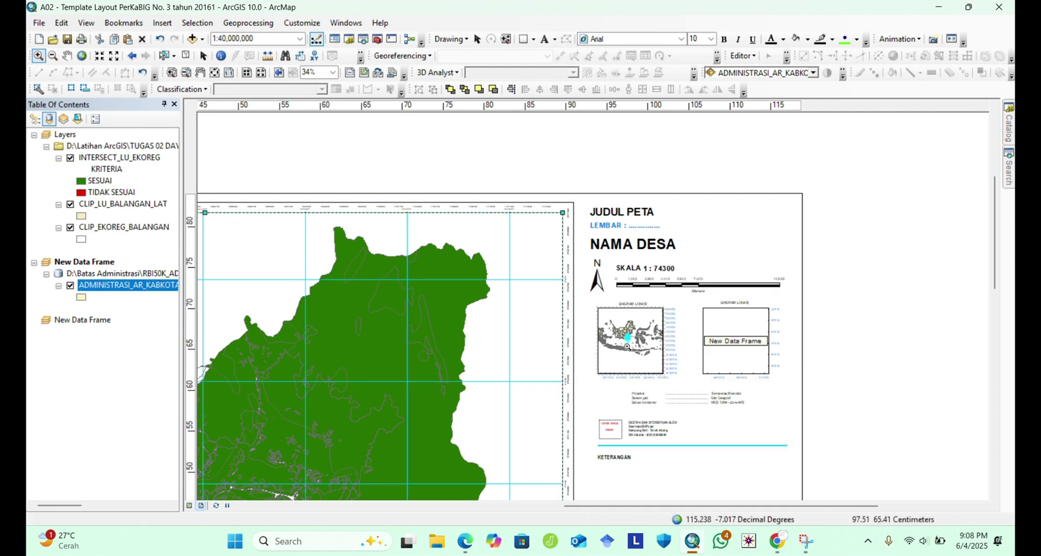
left_click(627, 347)
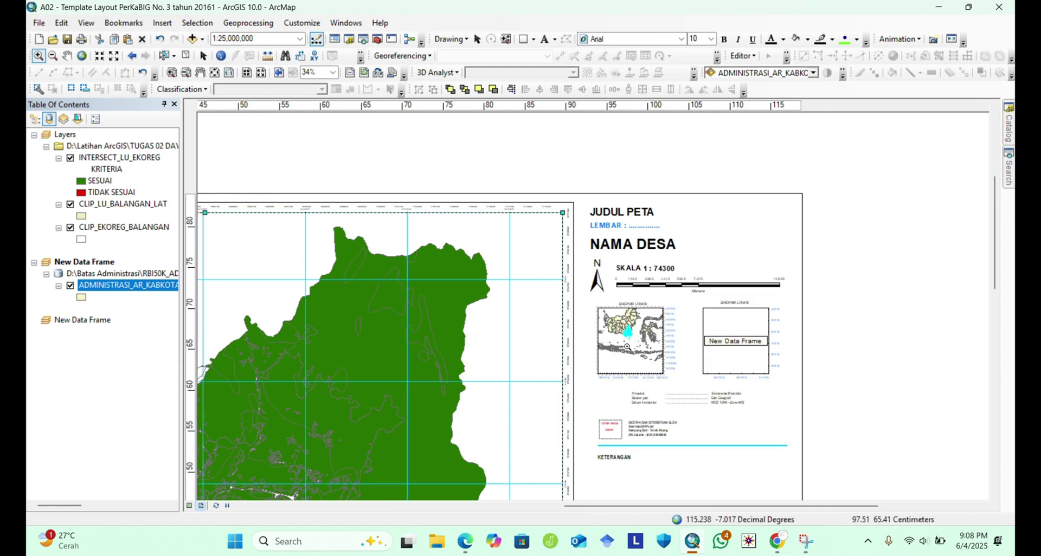
left_click(628, 347)
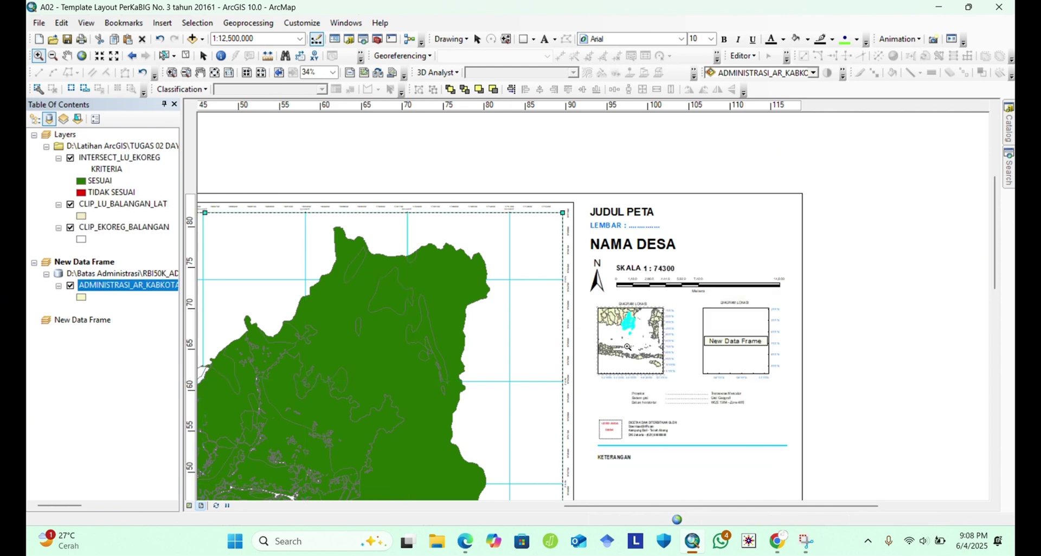
left_click(627, 347)
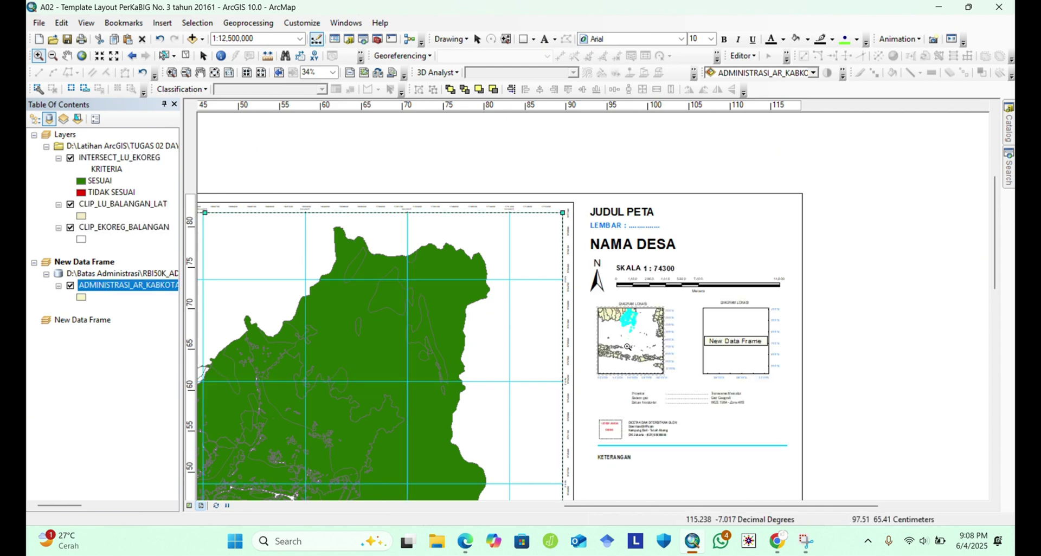
left_click(66, 56)
left_click_drag(638, 341, 640, 353)
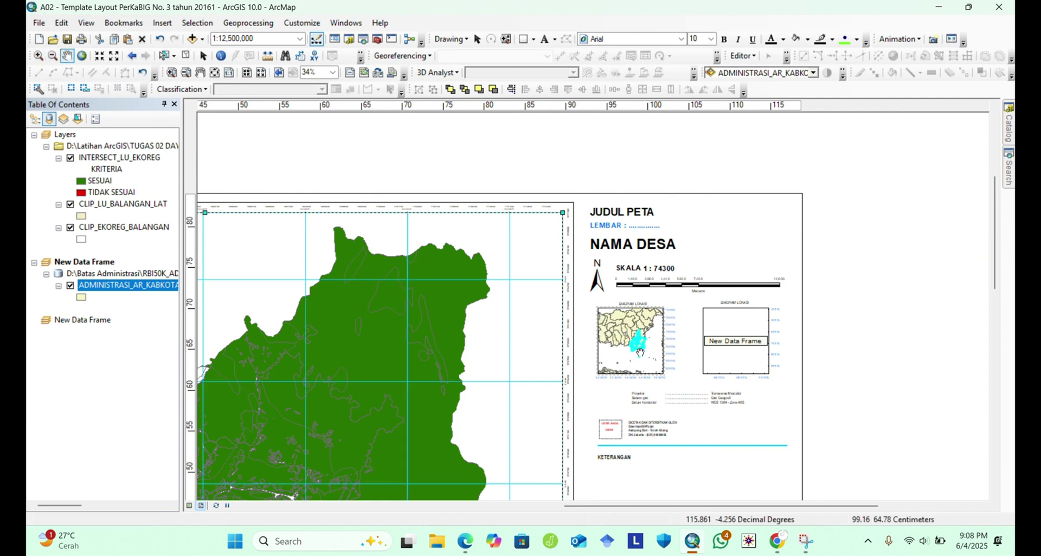
Enlarge the inset map to 1:6,000,000 and recentre it on the Kalimantan Selatan regencies.
left_click(38, 56)
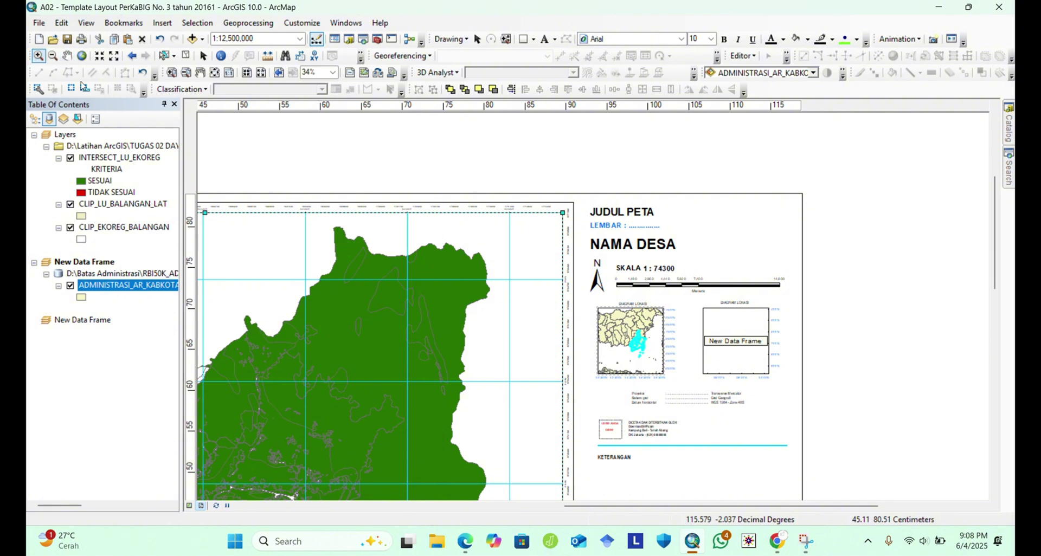
left_click(635, 352)
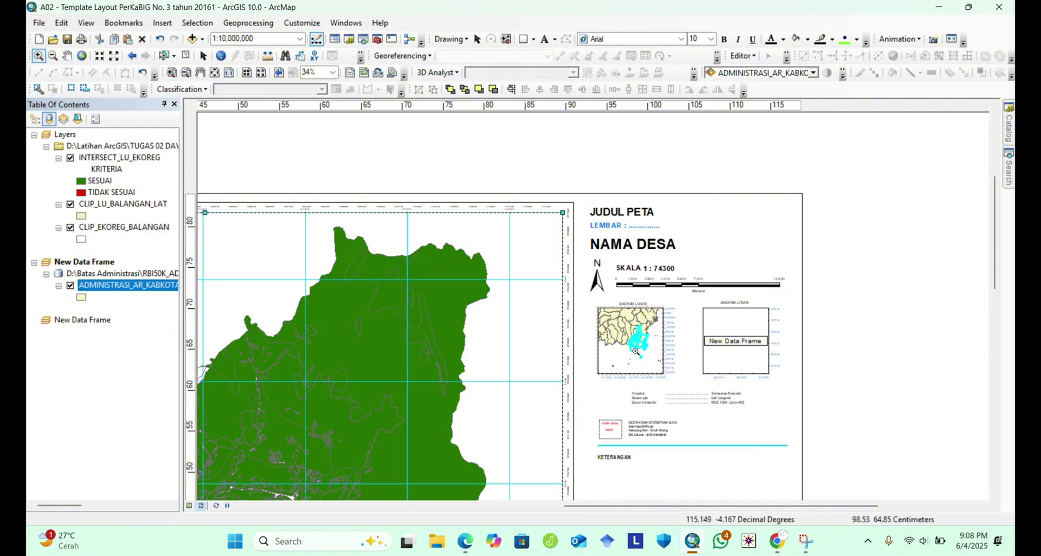
left_click(636, 351)
left_click(635, 352)
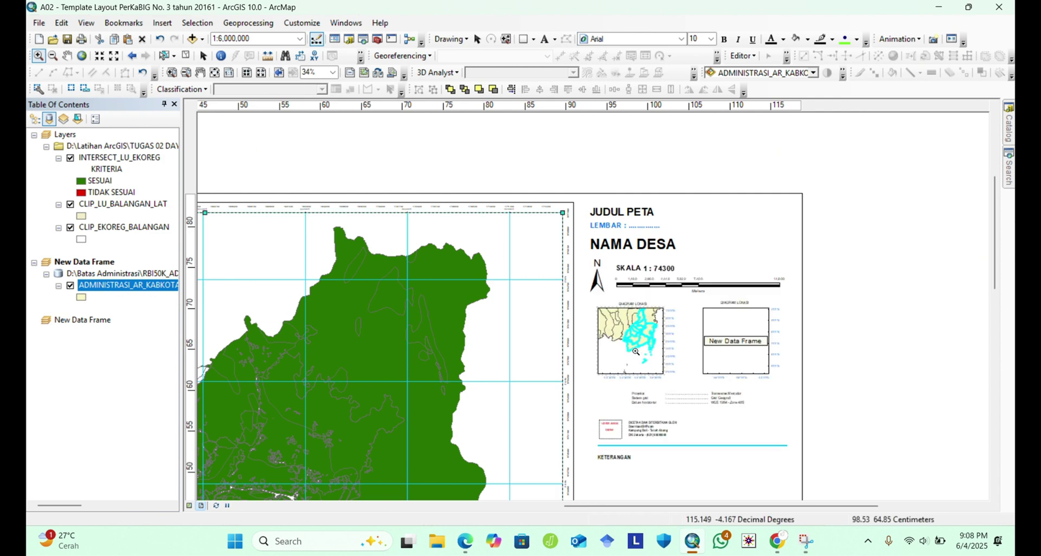
left_click(66, 55)
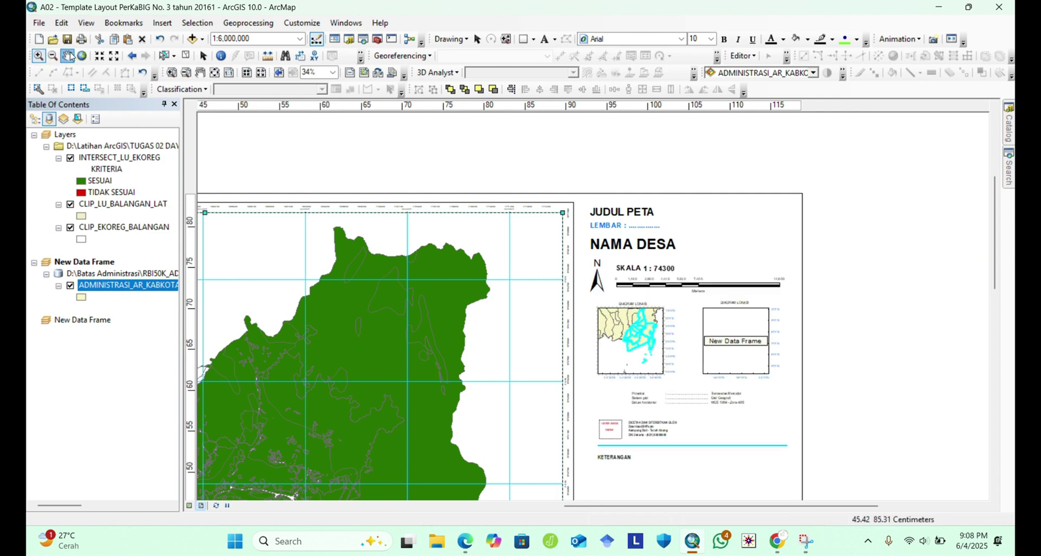
left_click_drag(636, 343, 621, 352)
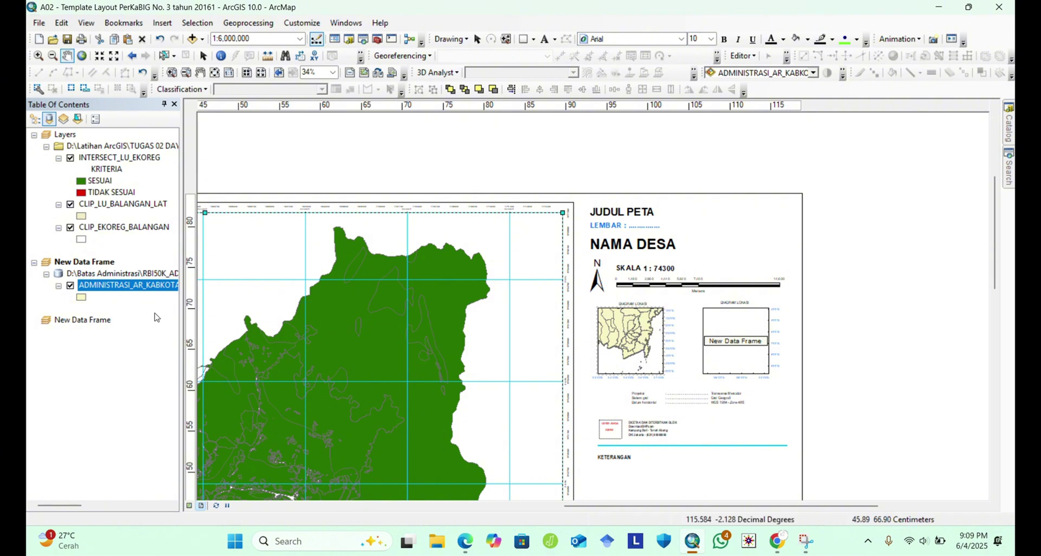
Start exporting the ADMINISTRASI_AR_KABKOTA data, with TUGAS 02 DAYA DUKUNG in D:\Latihan ArcGIS as the output location.
right_click(150, 291)
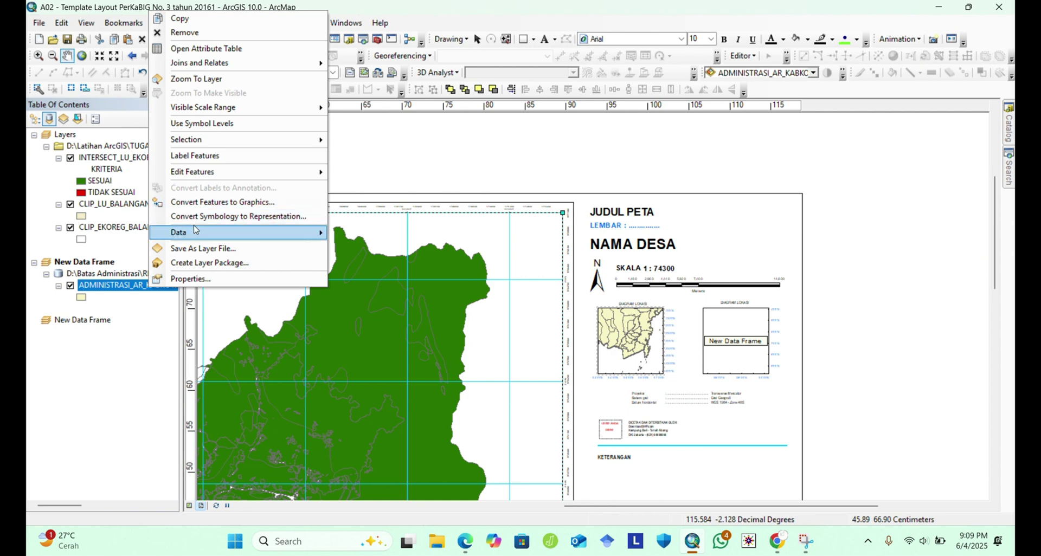
mouse_move(195, 232)
left_click(366, 247)
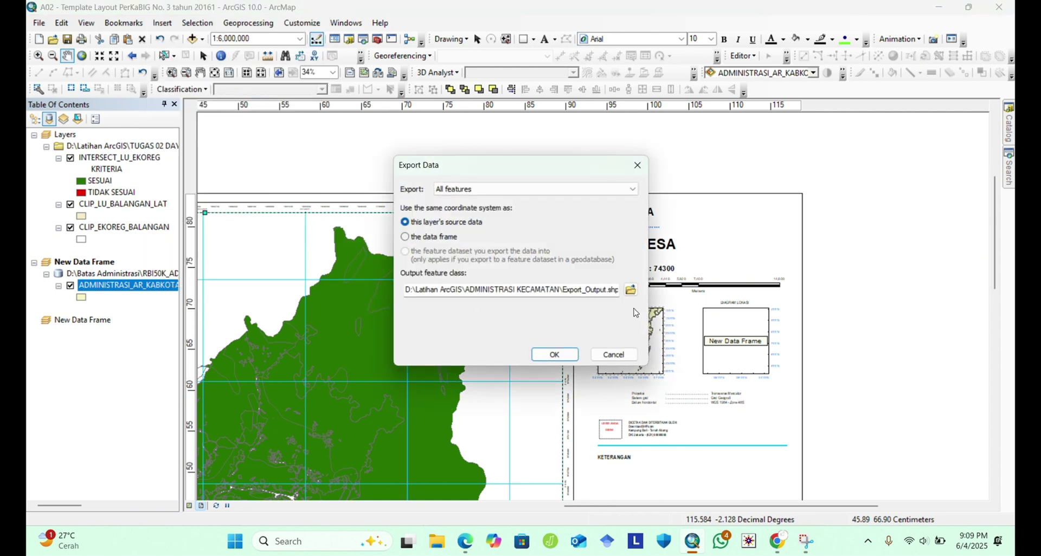
left_click(630, 289)
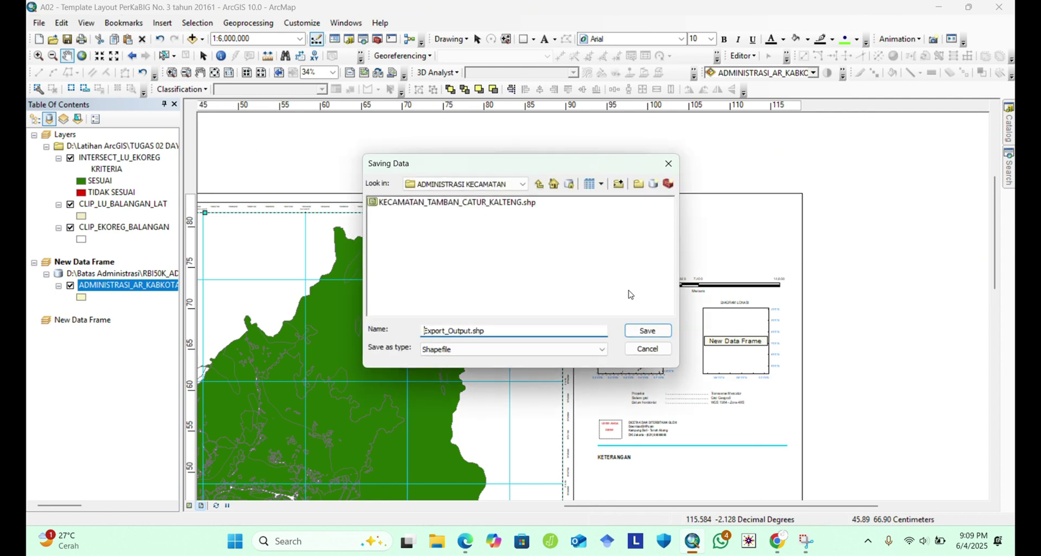
left_click(540, 185)
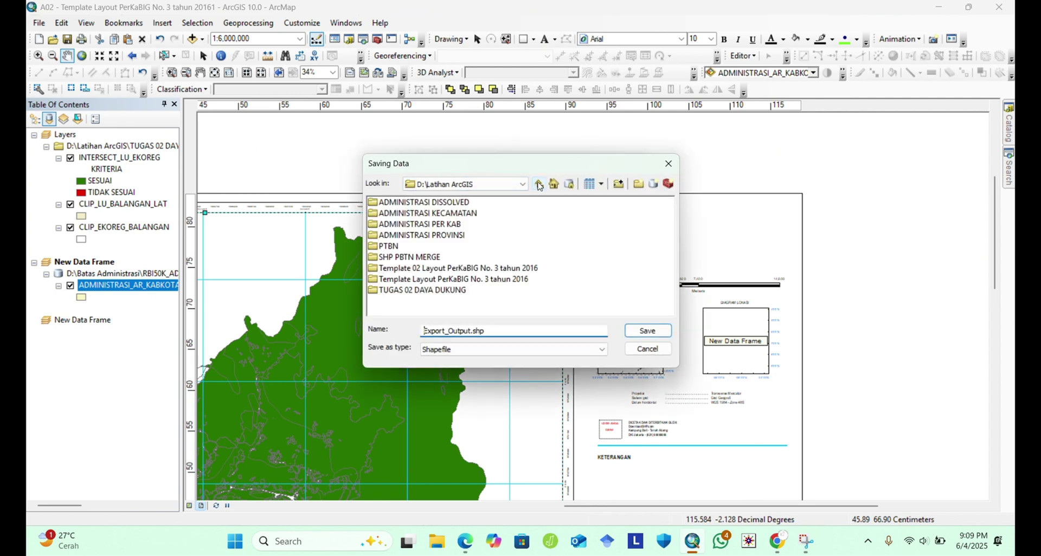
double_click(416, 291)
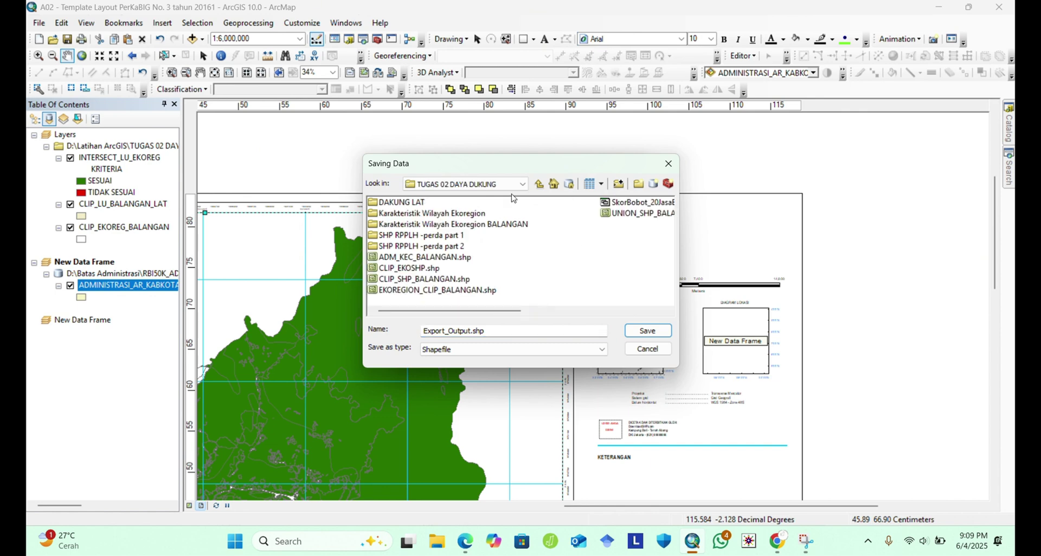
left_click(540, 185)
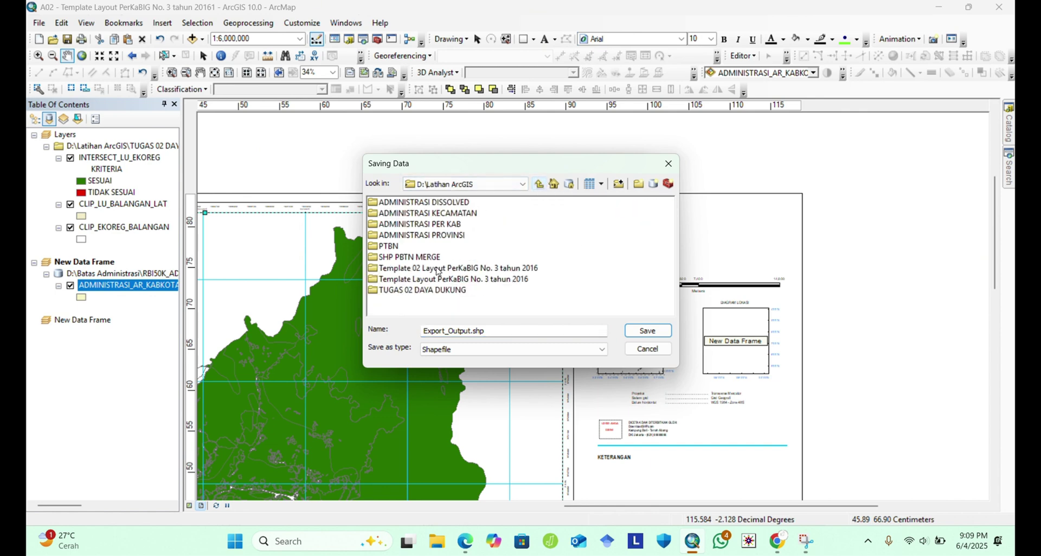
double_click(436, 291)
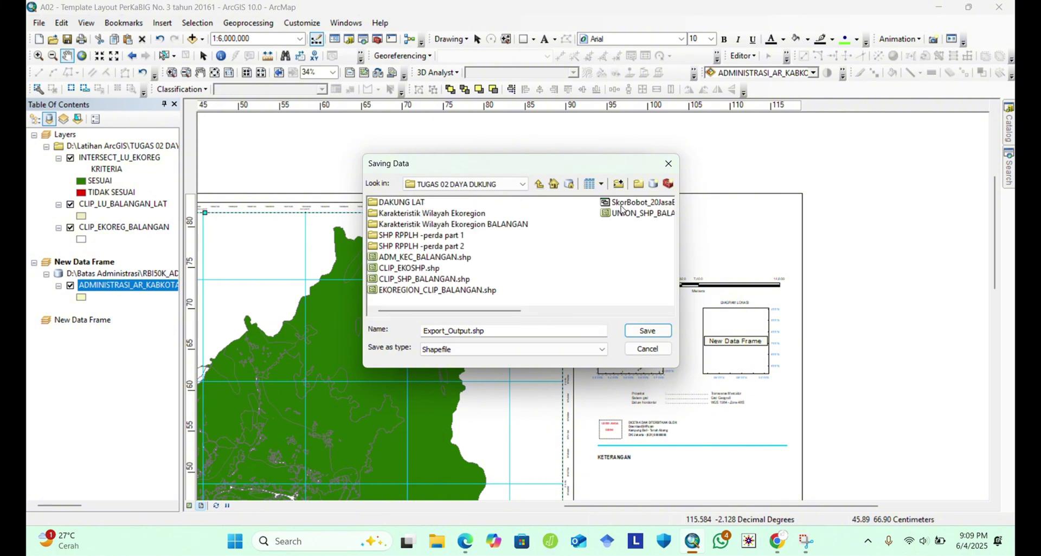
Create a folder named SHP KALIMANTAN SELATAN inside TUGAS 02 DAYA DUKUNG and open it as the export location.
left_click(638, 184)
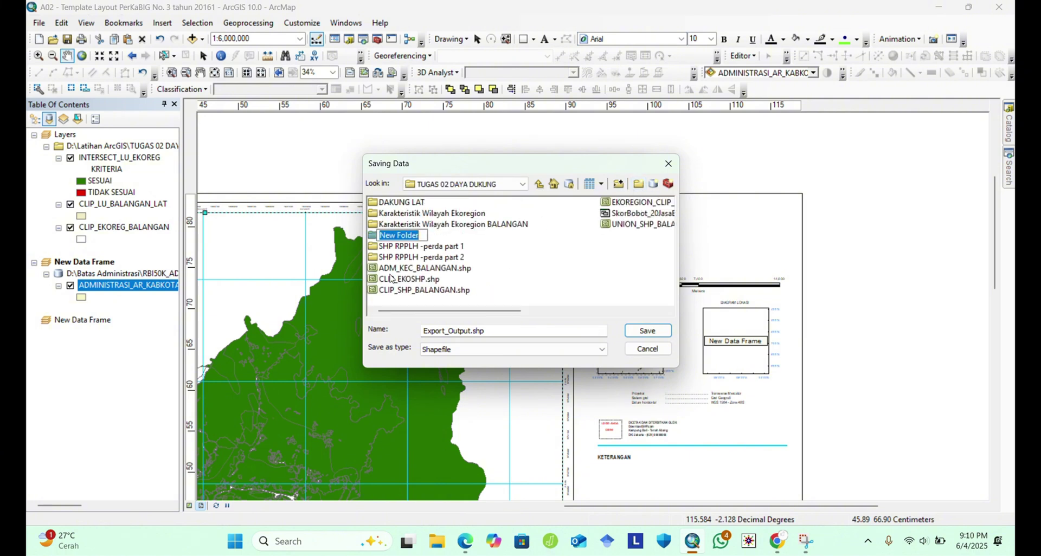
key("BackSpace")
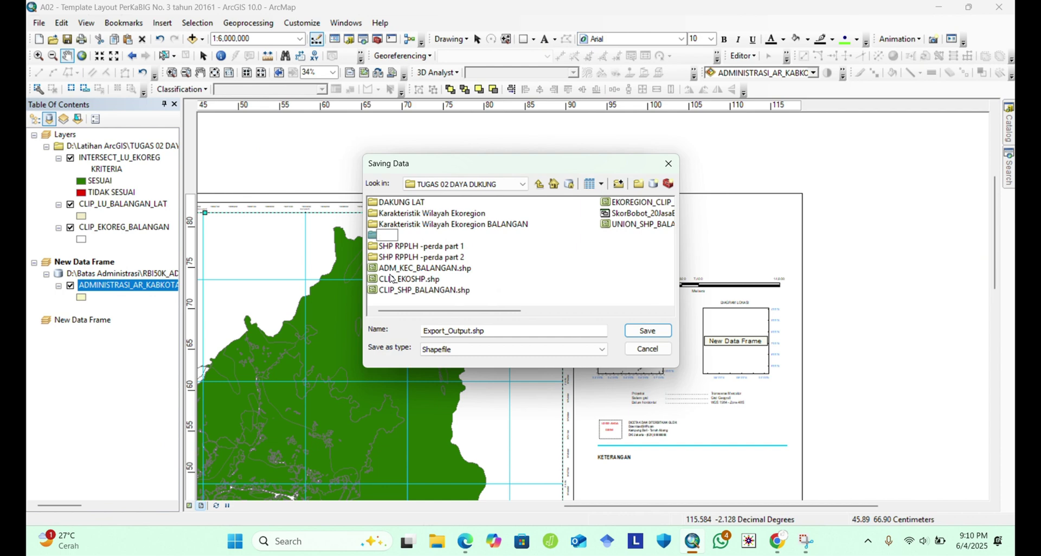
type("SHP KALIMA")
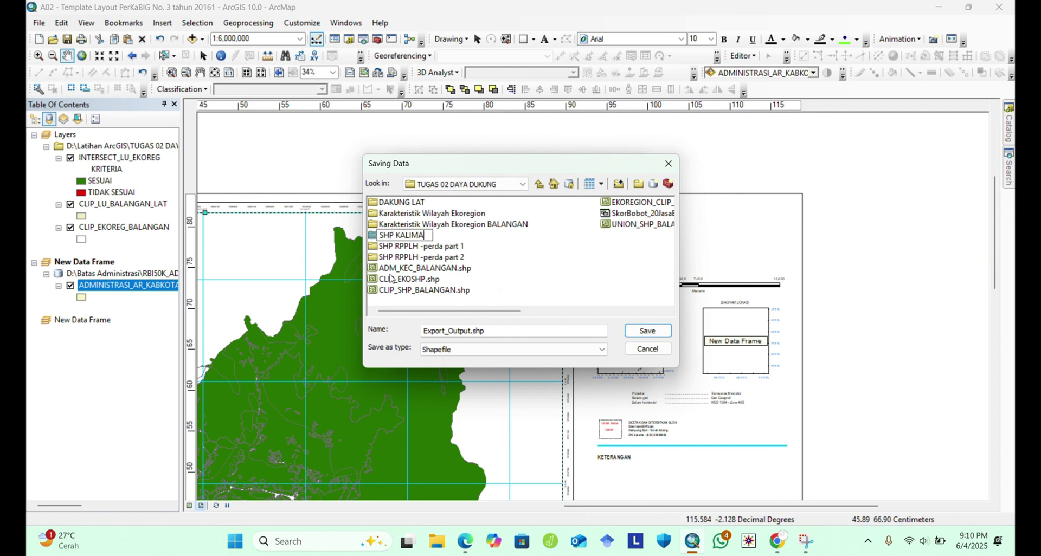
type("NTAN SELA")
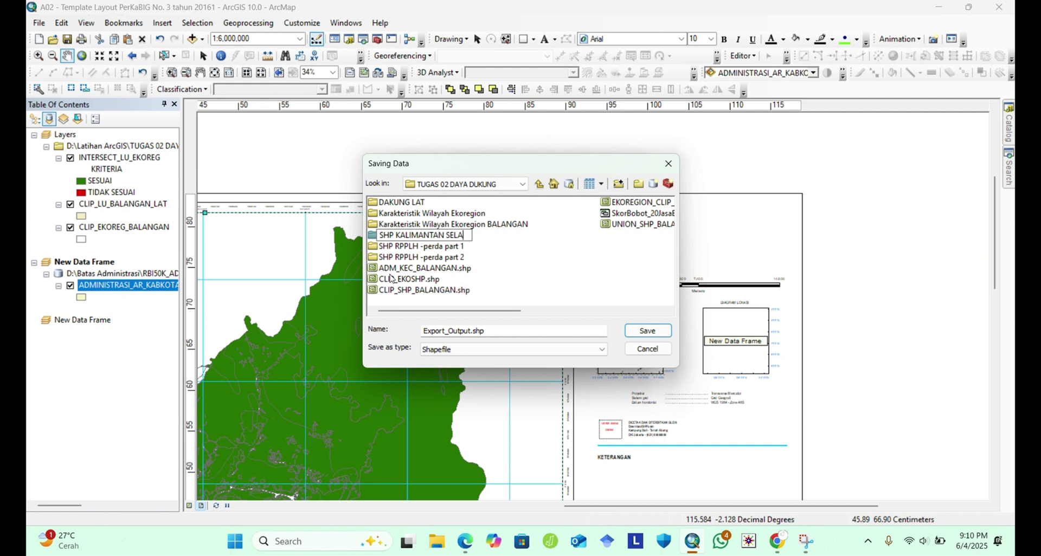
type("TAN")
key("Return")
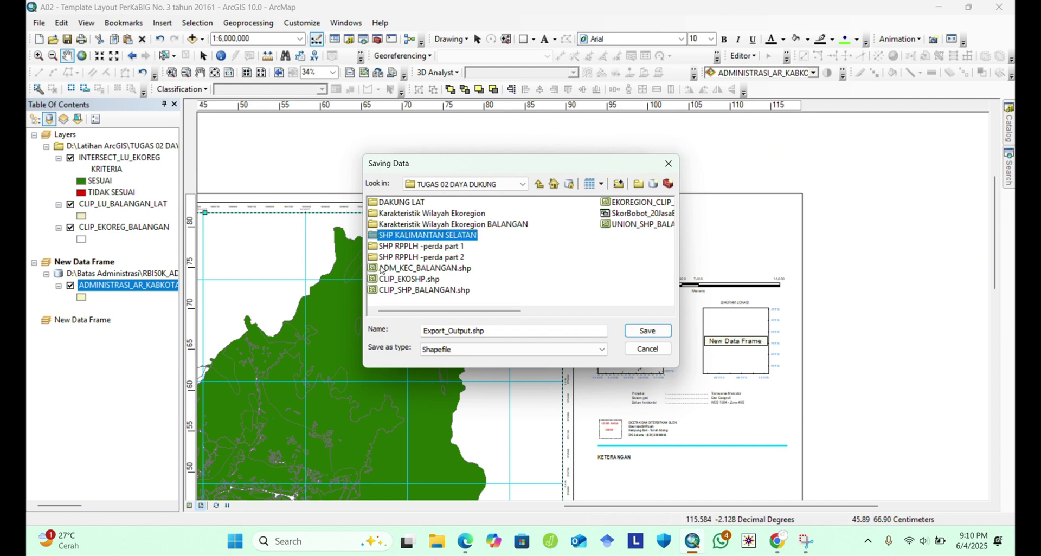
double_click(421, 236)
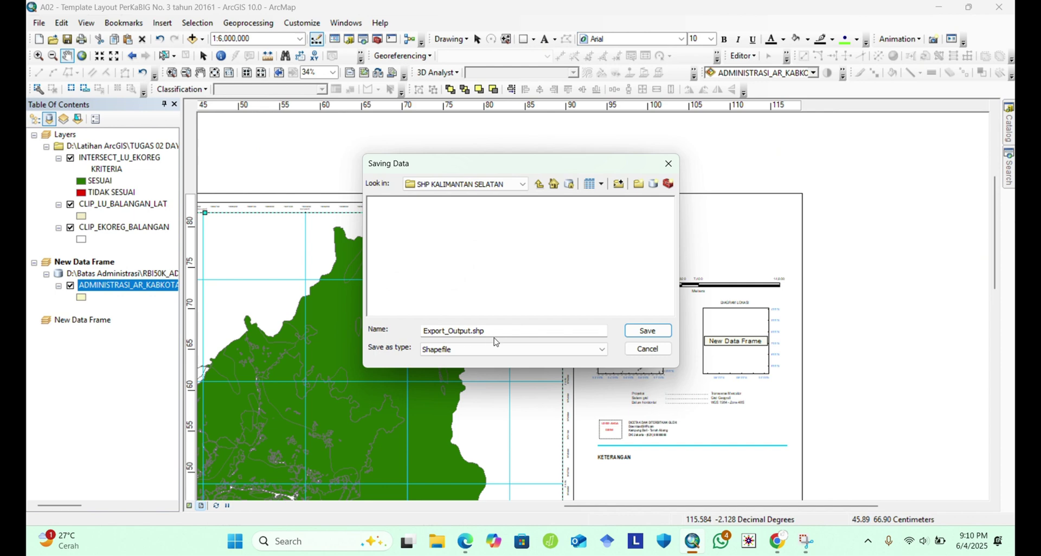
Export all features as the shapefile BATAS_ADM_KALSEL, using the layer's source coordinate system, and add the exported data to the map.
left_click_drag(492, 331, 410, 333)
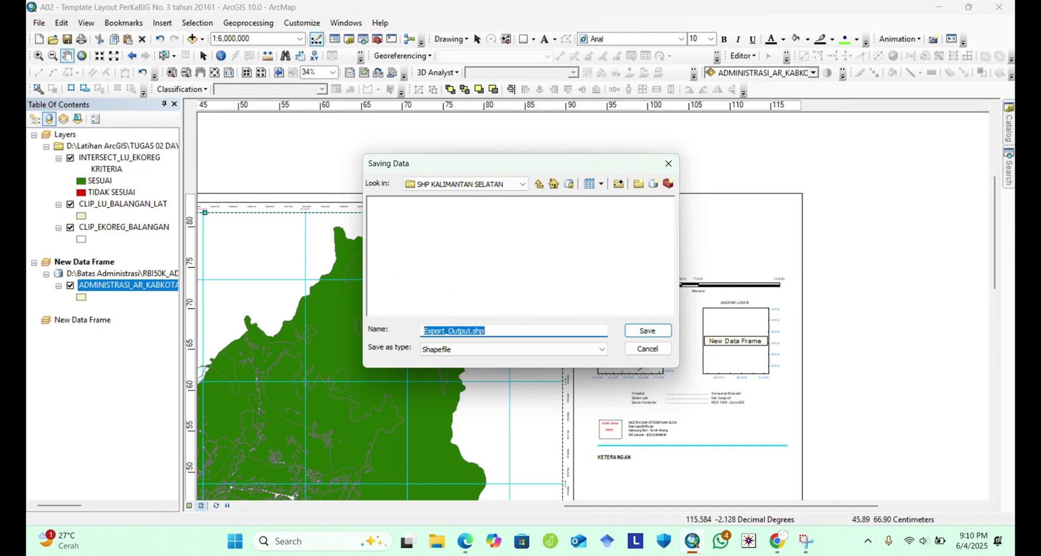
type("s")
left_click(649, 331)
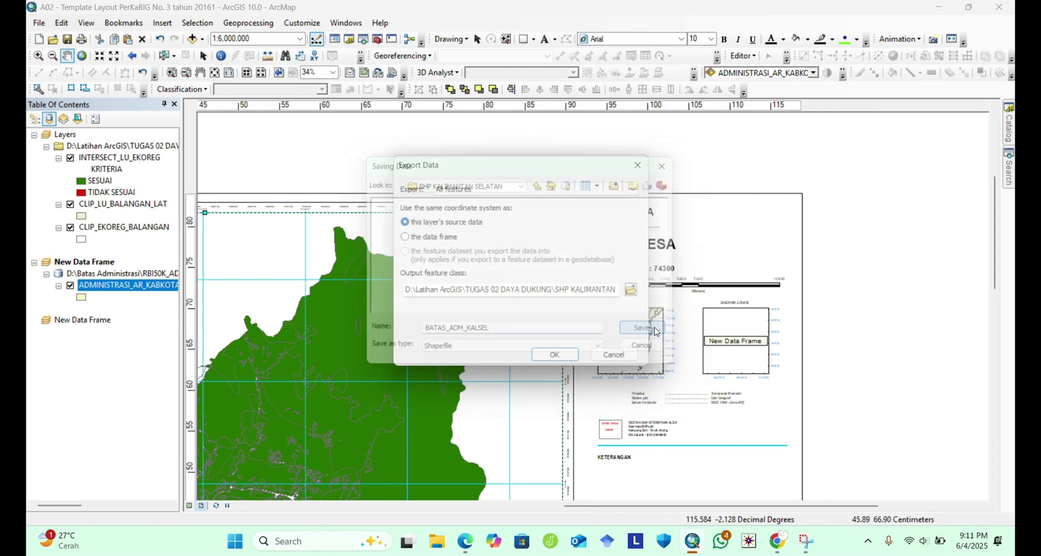
left_click(563, 354)
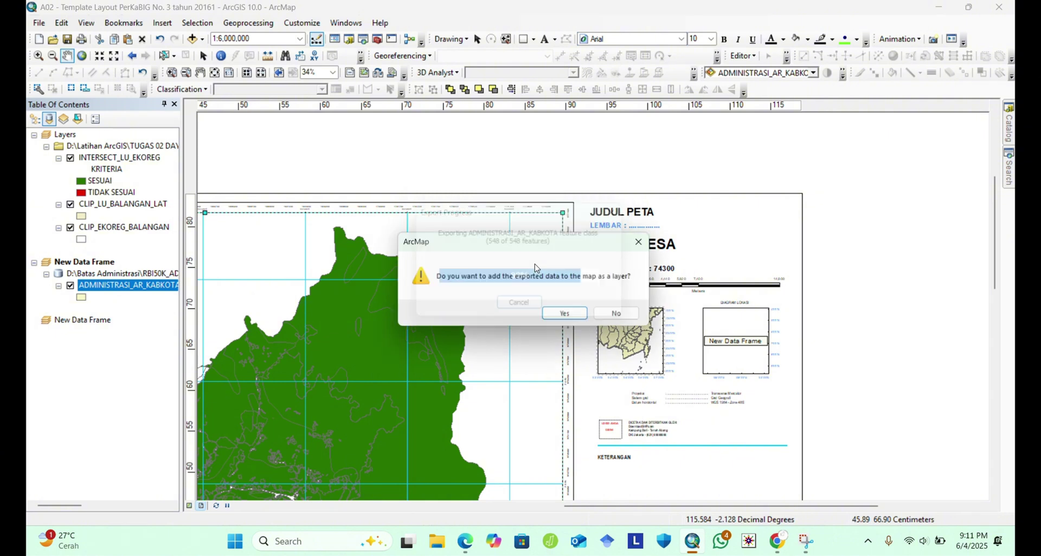
left_click(566, 311)
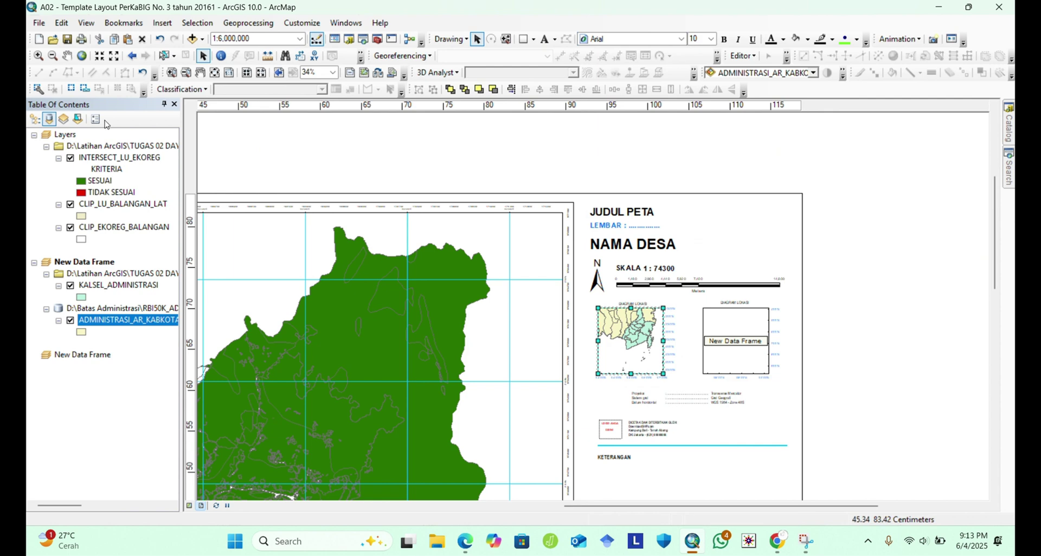
Recentre the first inset map on the KALSEL_ADMINISTRASI regencies.
left_click(67, 55)
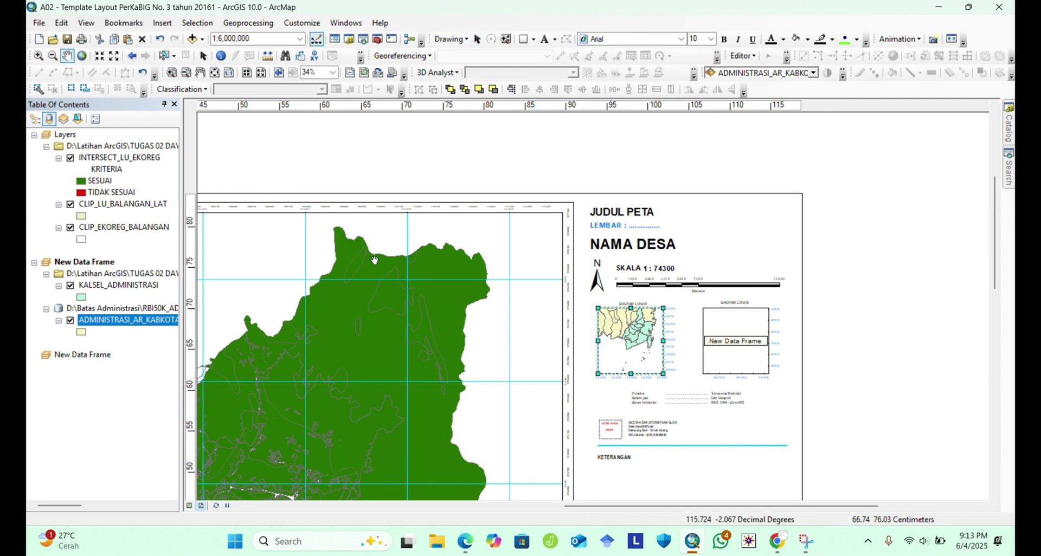
mouse_move(623, 330)
left_mouse_down()
mouse_move(635, 345)
mouse_move(637, 337)
left_mouse_up()
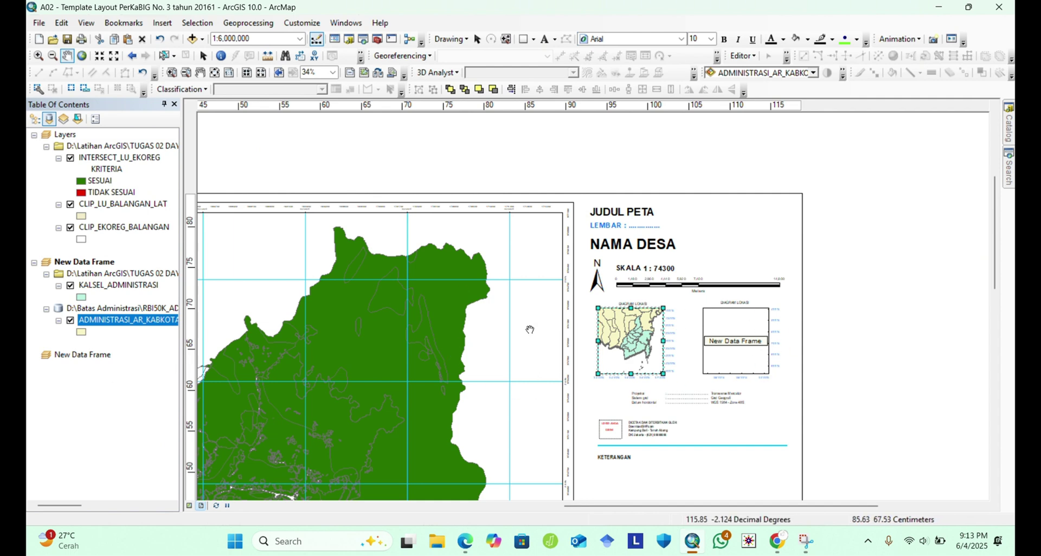
Start adding data to the empty last data frame and browse up to the list of connected folders.
left_click(94, 358)
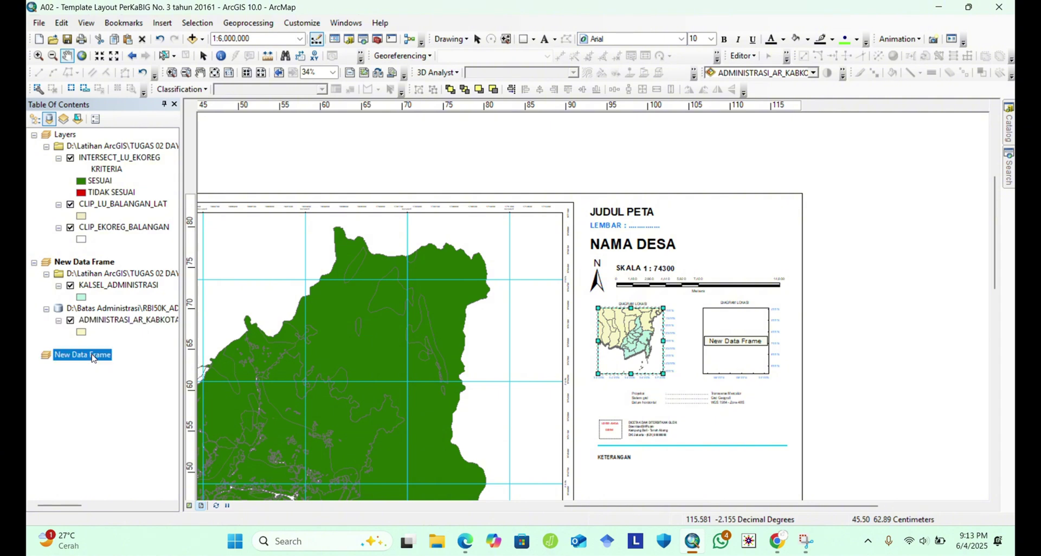
right_click(93, 358)
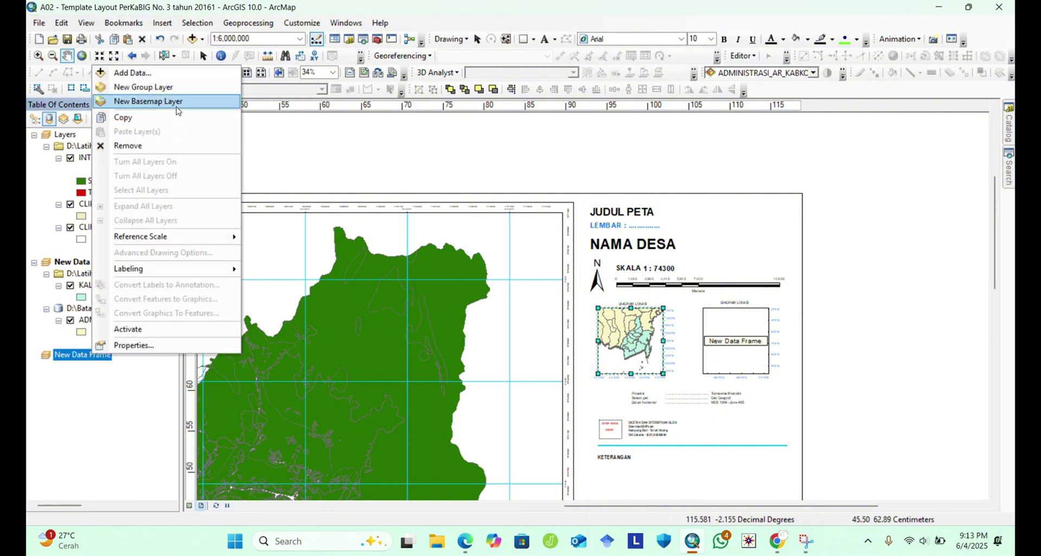
left_click(130, 72)
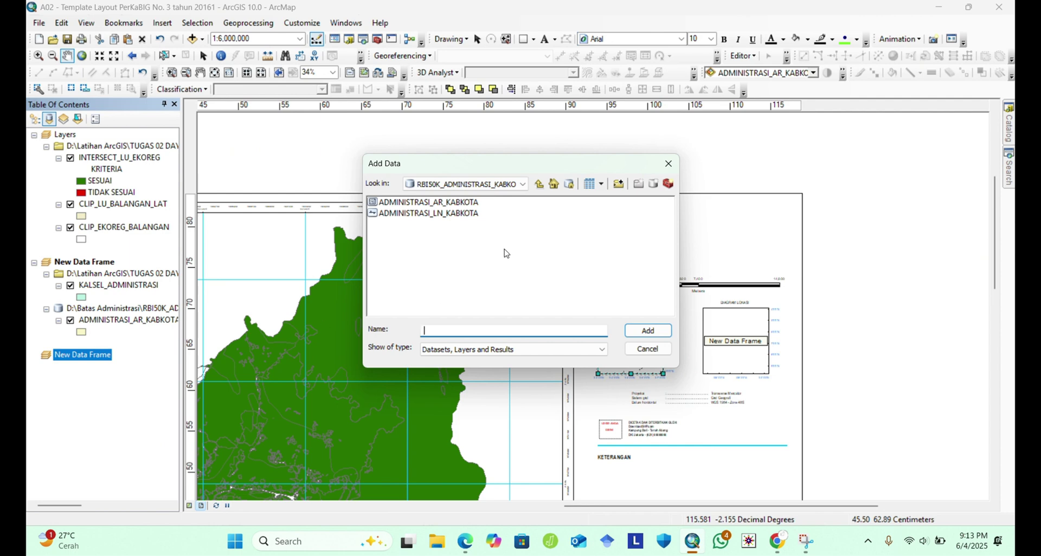
left_click(537, 185)
left_click(538, 186)
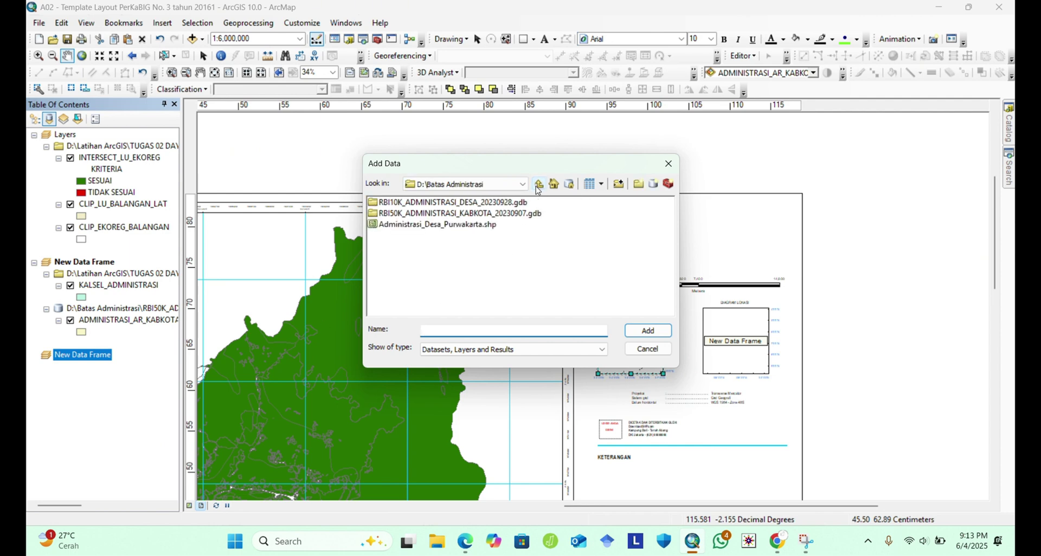
left_click(538, 186)
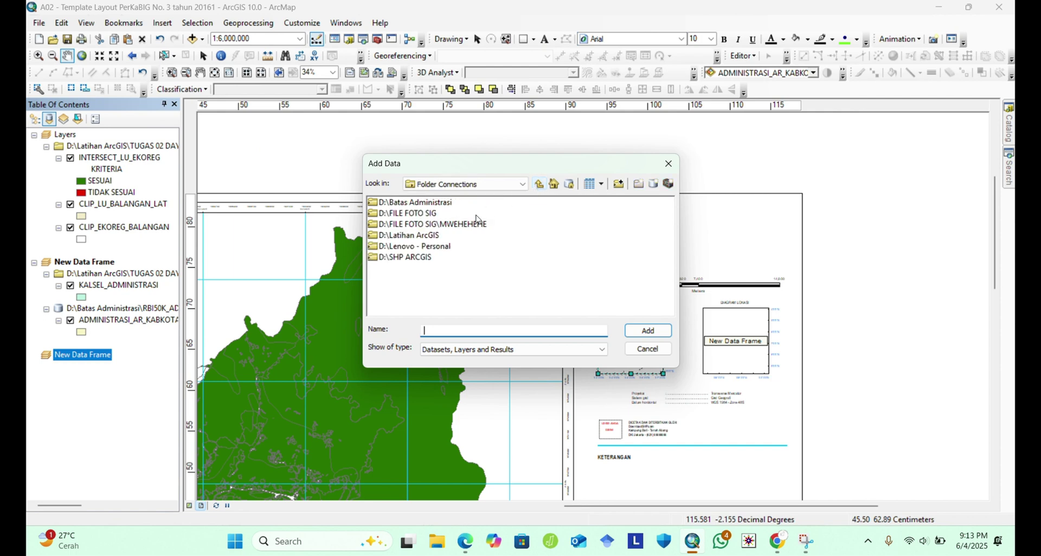
Add KALSEL_ADMINISTRASI.shp from D:\Latihan ArcGIS\TUGAS 02 DAYA DUKUNG\SHP KALIMANTAN SELATAN to the empty last data frame.
double_click(428, 236)
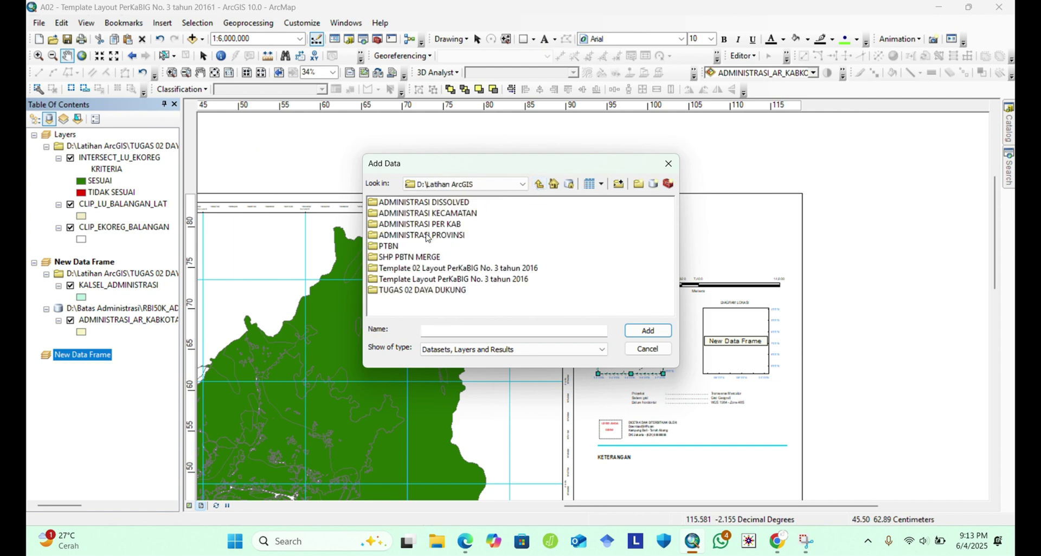
double_click(426, 289)
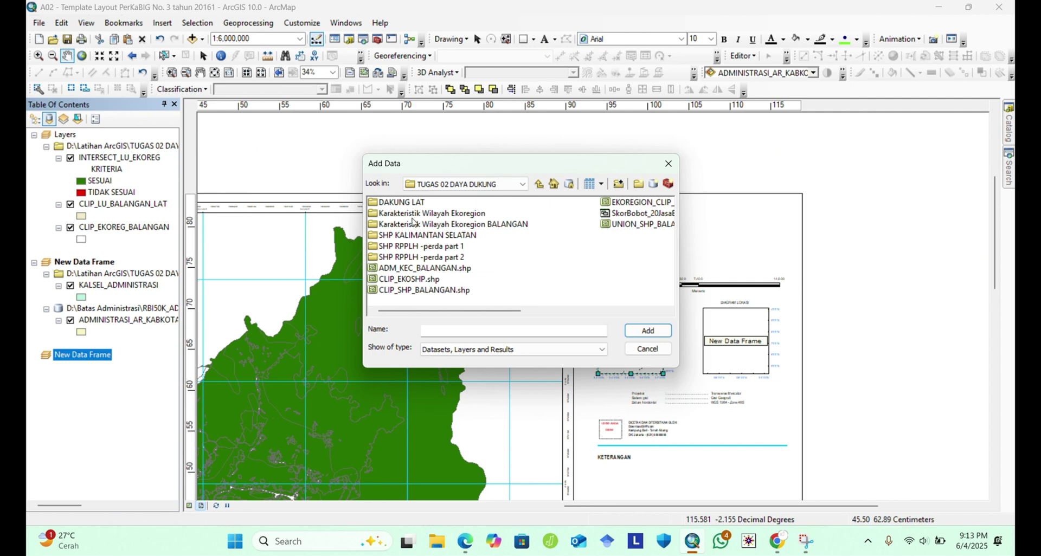
double_click(452, 234)
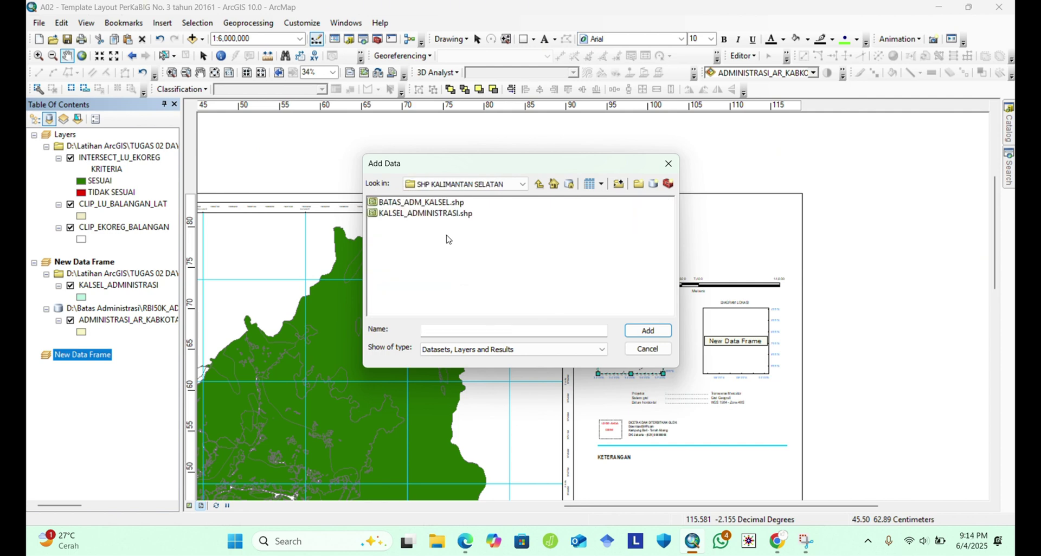
double_click(429, 215)
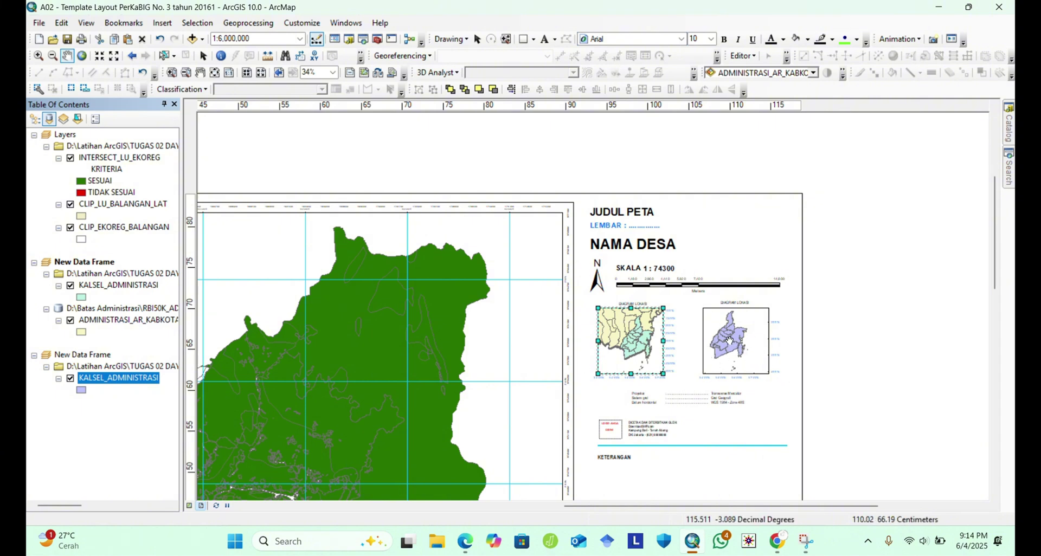
Open the attribute table of the KALSEL_ADMINISTRASI layer in the last data frame.
right_click(106, 379)
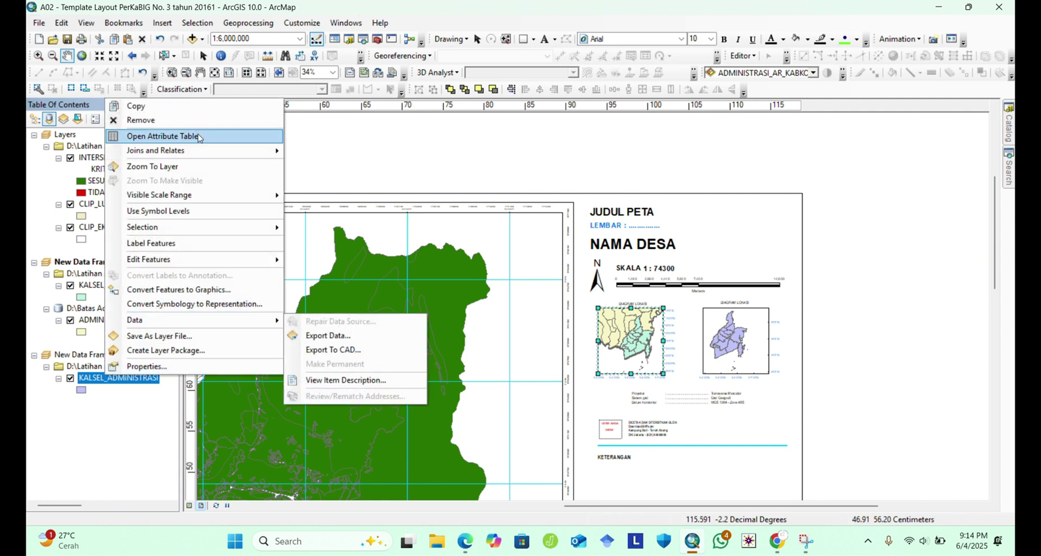
left_click(160, 136)
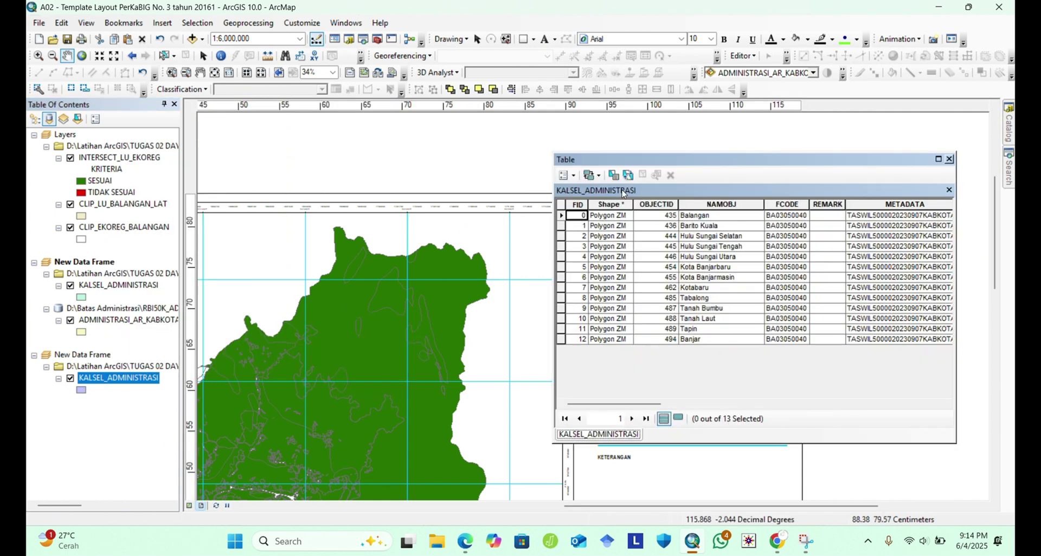
left_click(573, 175)
left_click(596, 206)
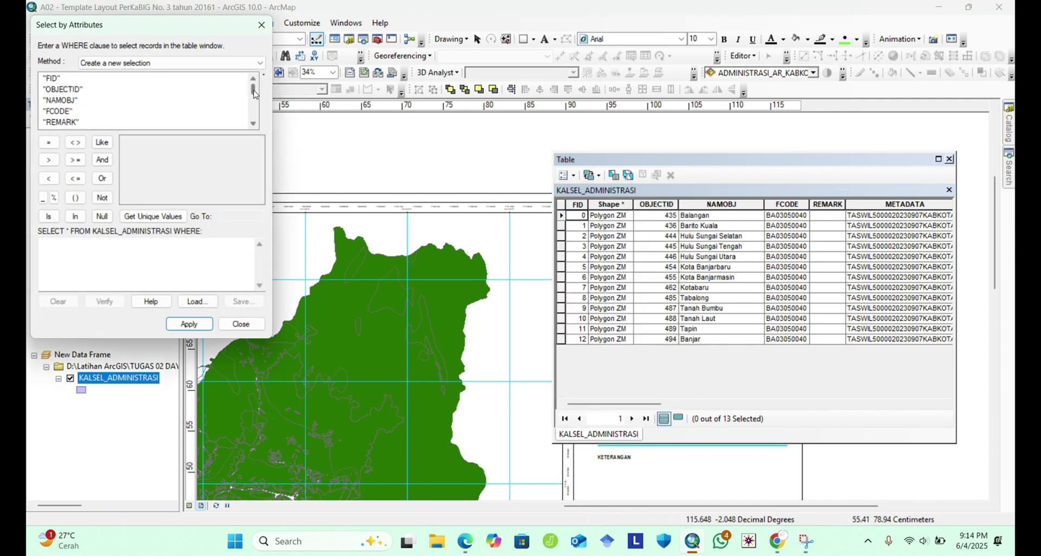
left_click_drag(254, 95, 255, 97)
left_click(260, 25)
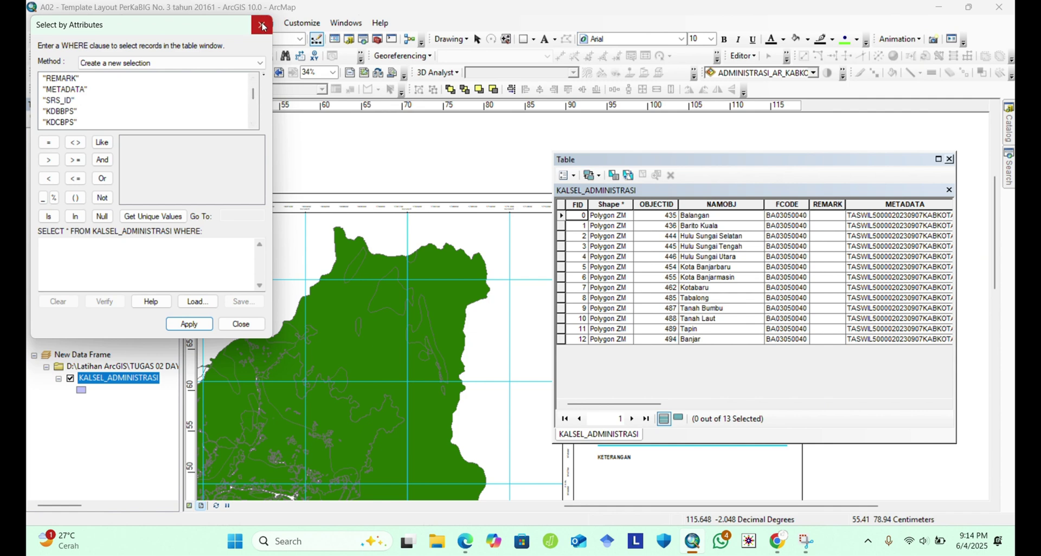
Select the KALSEL_ADMINISTRASI record matching "NAMOBJ" = 'Balangan' by attributes, and close the query dialog and table.
left_click(720, 205)
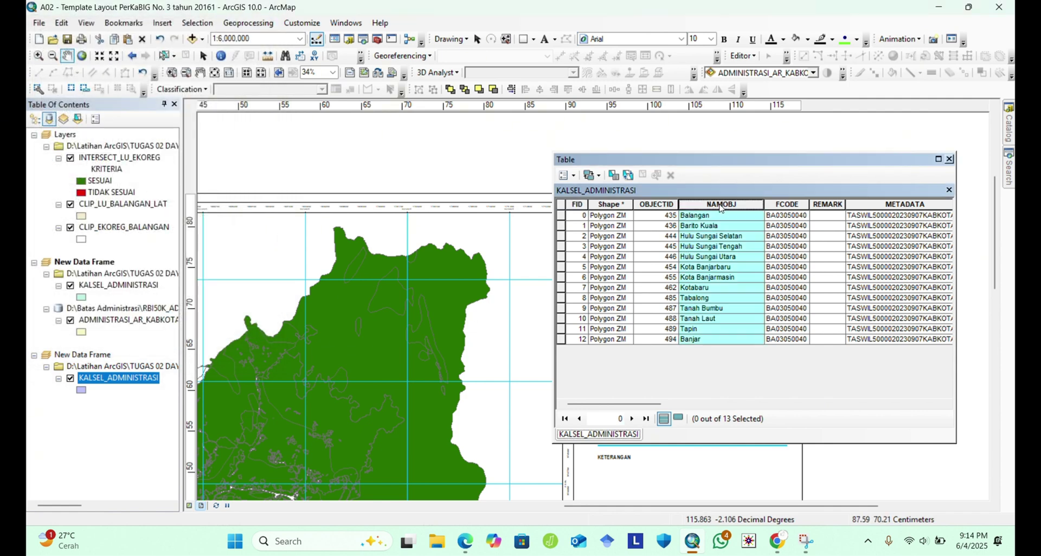
left_click(574, 177)
left_click(594, 206)
double_click(66, 101)
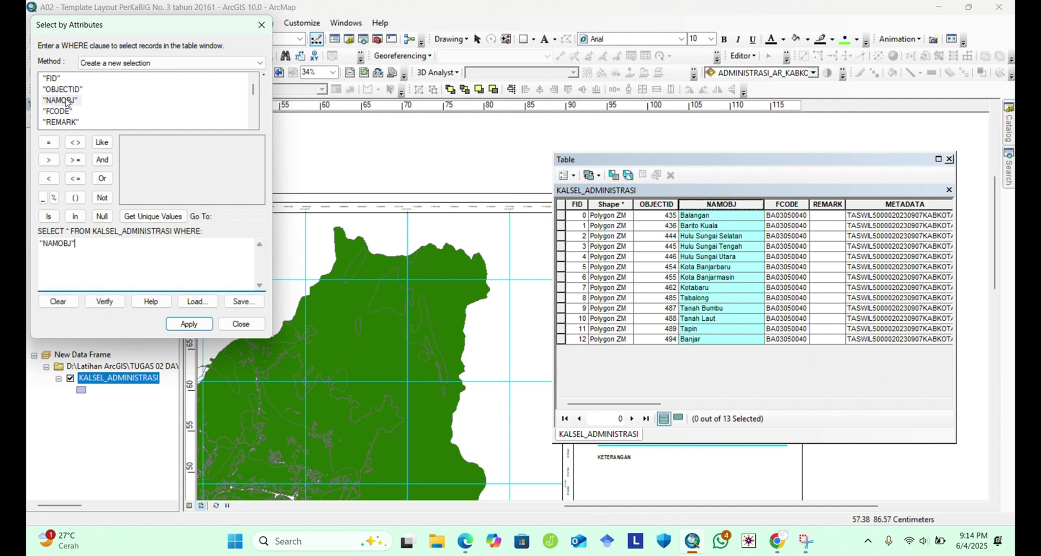
left_click(111, 249)
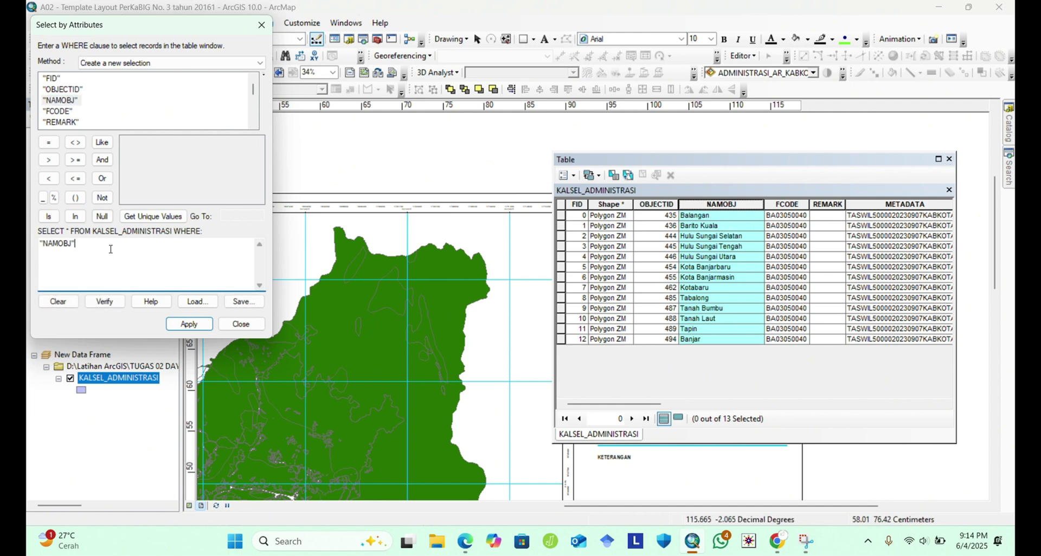
left_click(49, 143)
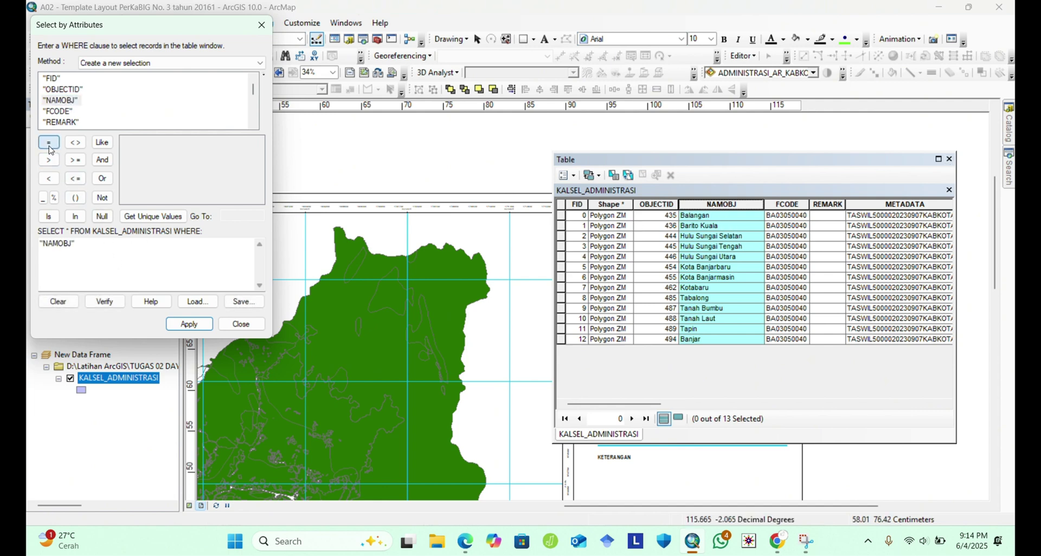
left_click(158, 217)
double_click(139, 142)
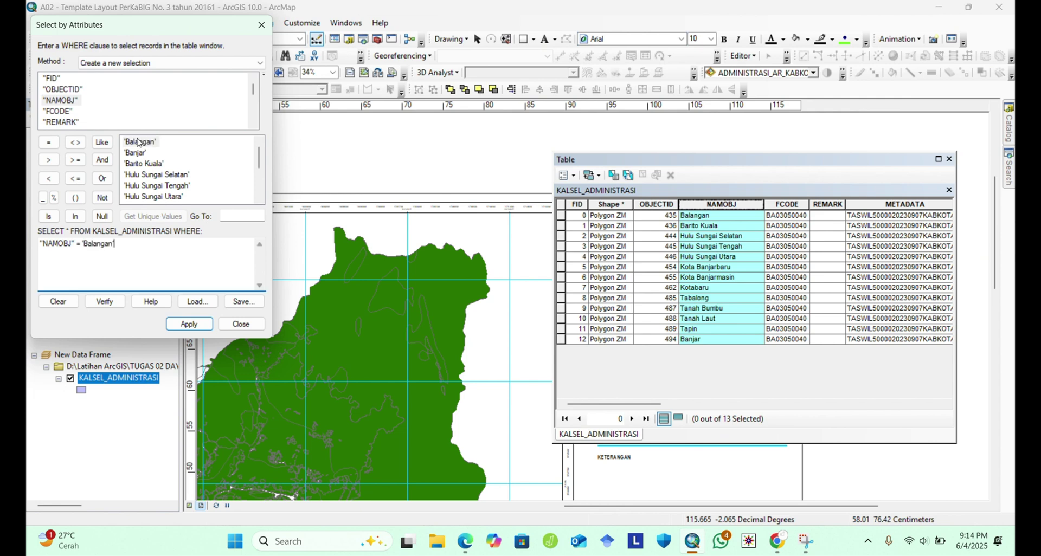
left_click(185, 327)
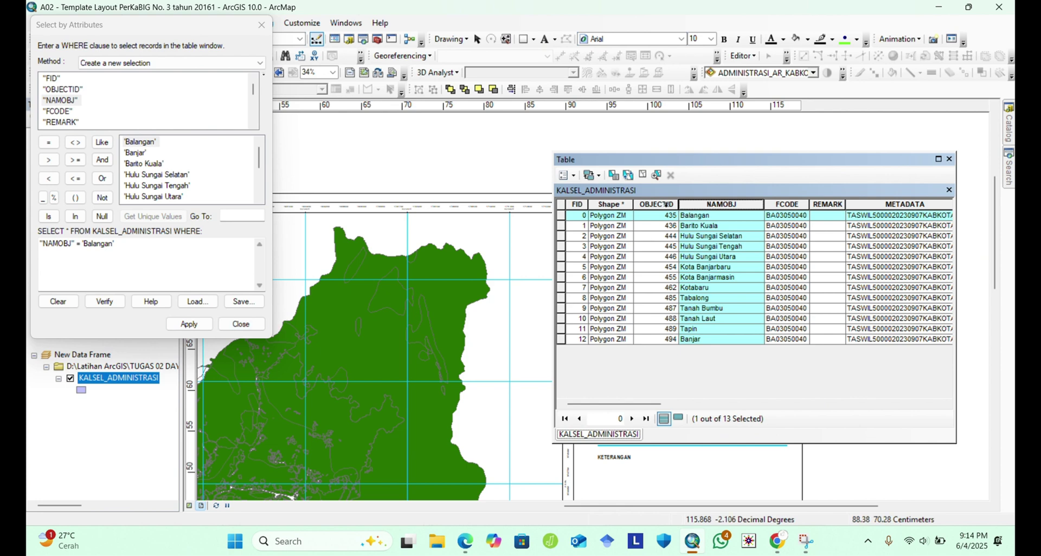
left_click(194, 326)
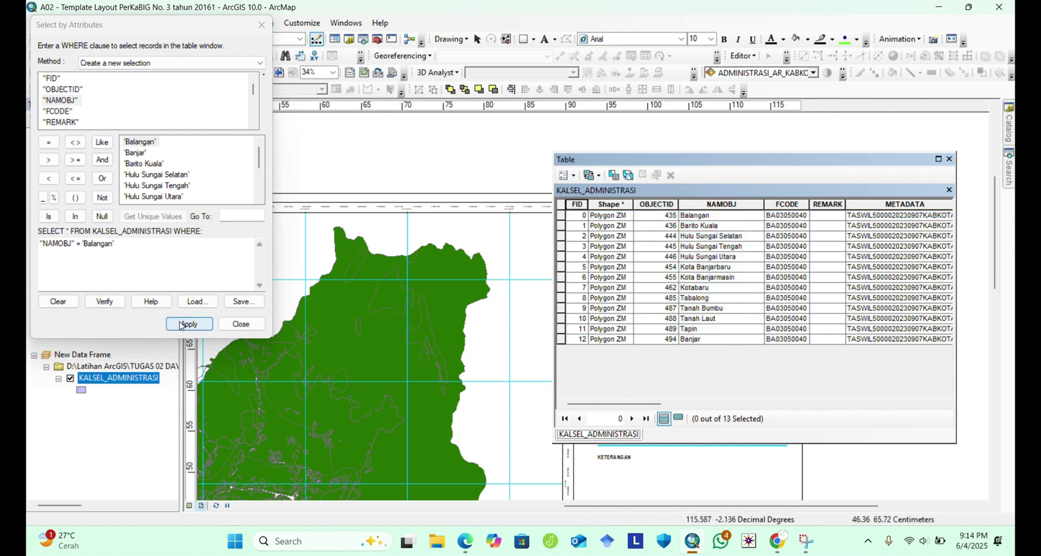
left_click(241, 323)
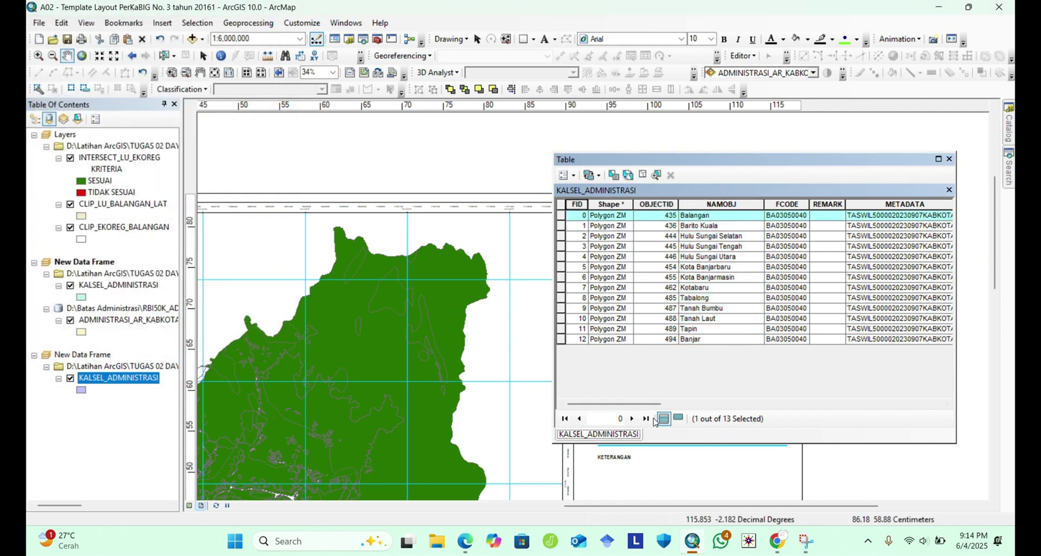
left_click(948, 160)
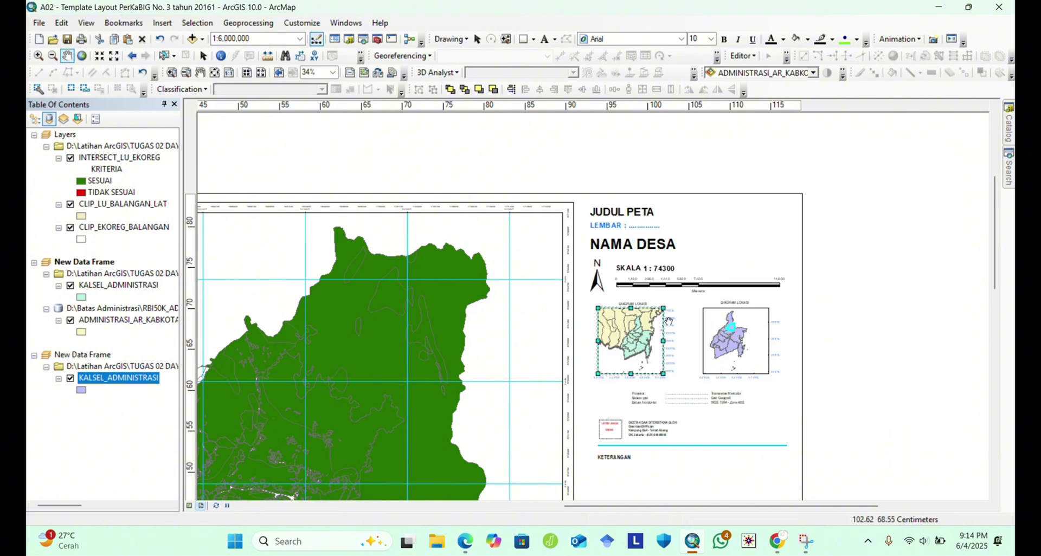
Export the selected KALSEL_ADMINISTRASI feature as shapefile ADM_BALANGAN in the SHP KALIMANTAN SELATAN folder and add it to the map.
right_click(131, 379)
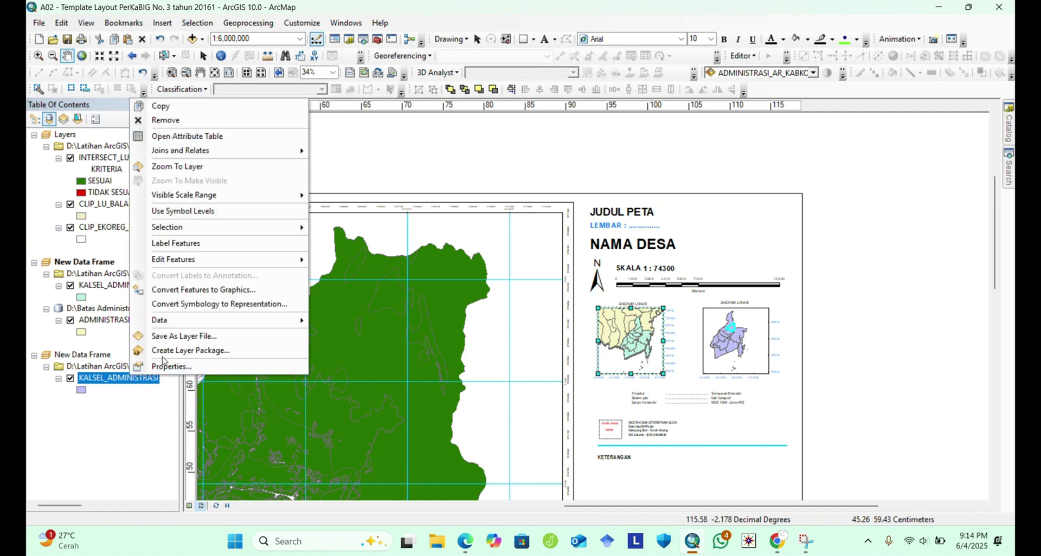
mouse_move(188, 325)
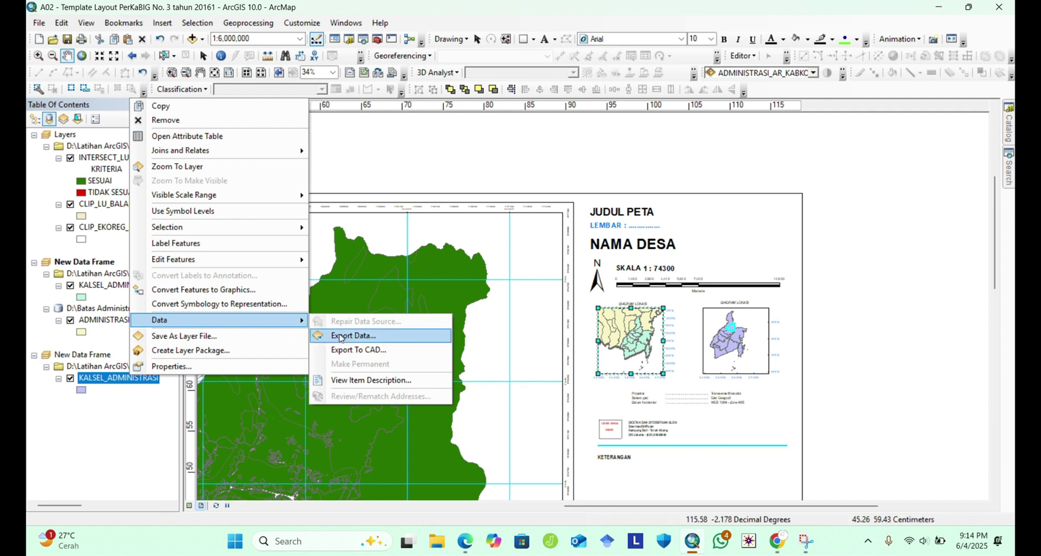
left_click(356, 337)
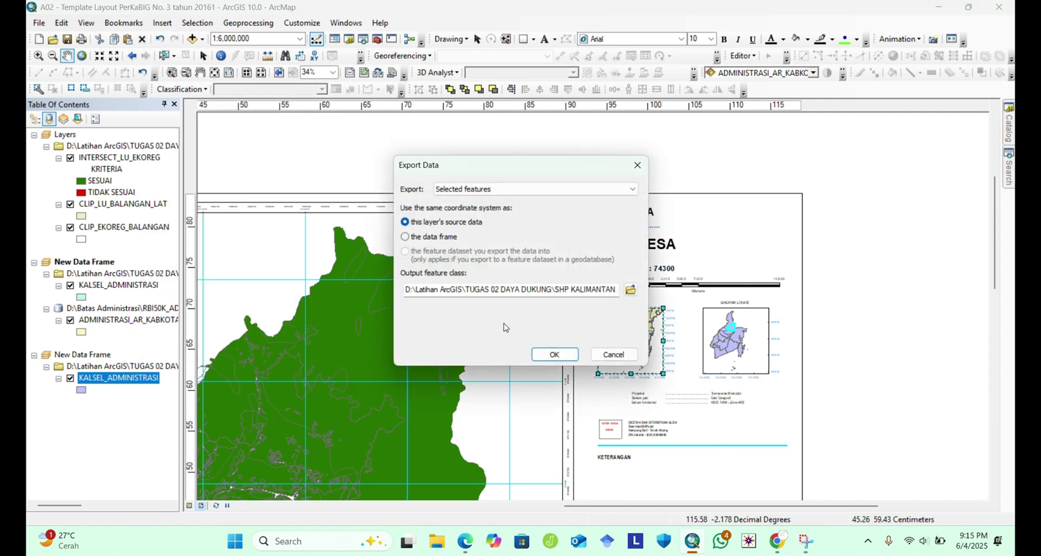
left_click(630, 291)
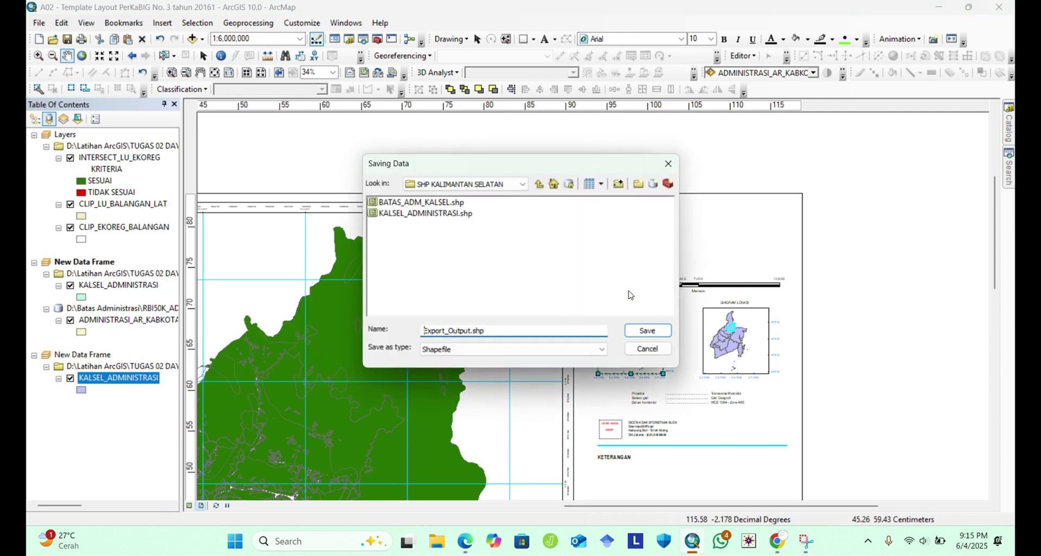
left_click_drag(493, 332, 407, 339)
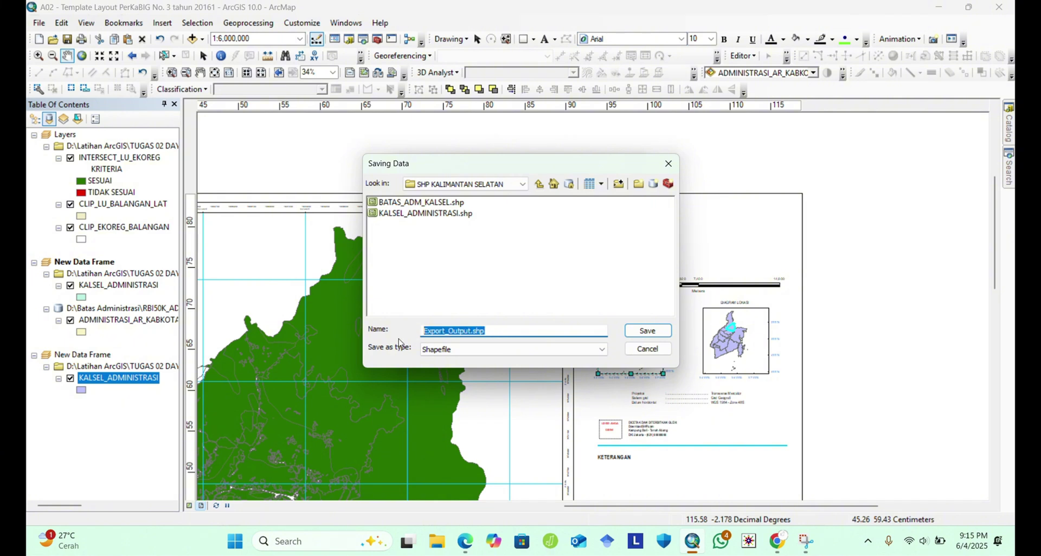
key("BackSpace")
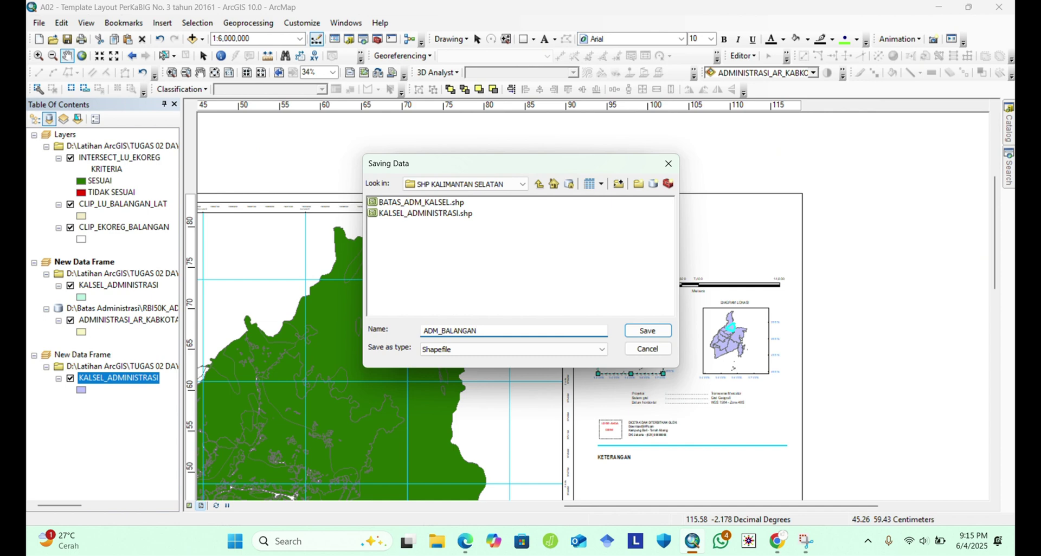
left_click(647, 330)
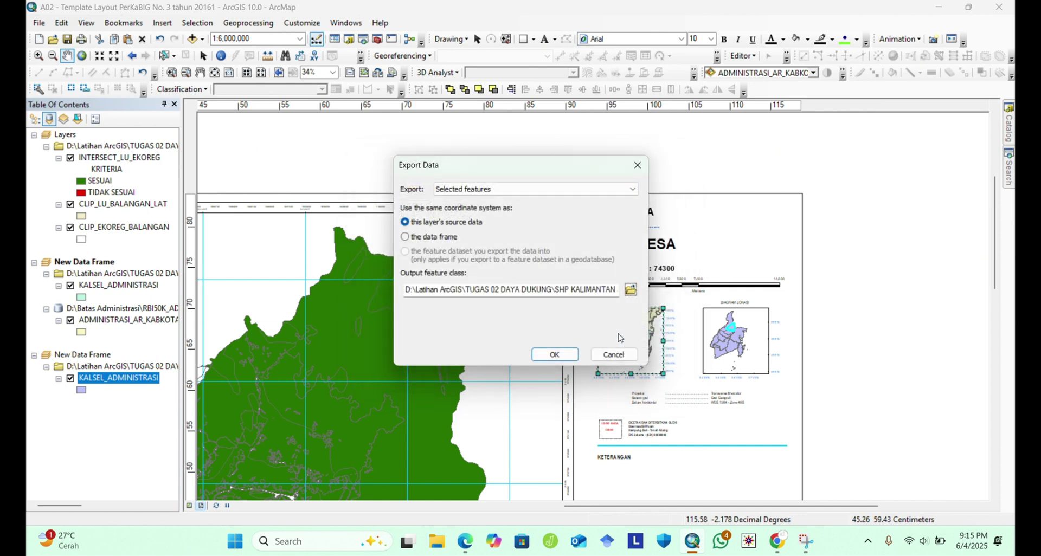
left_click(556, 356)
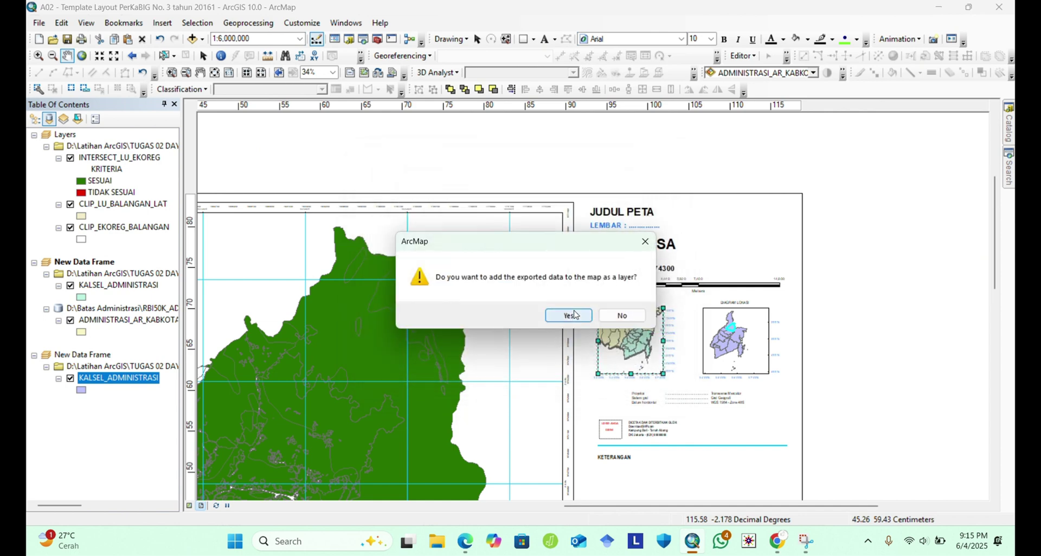
left_click(573, 312)
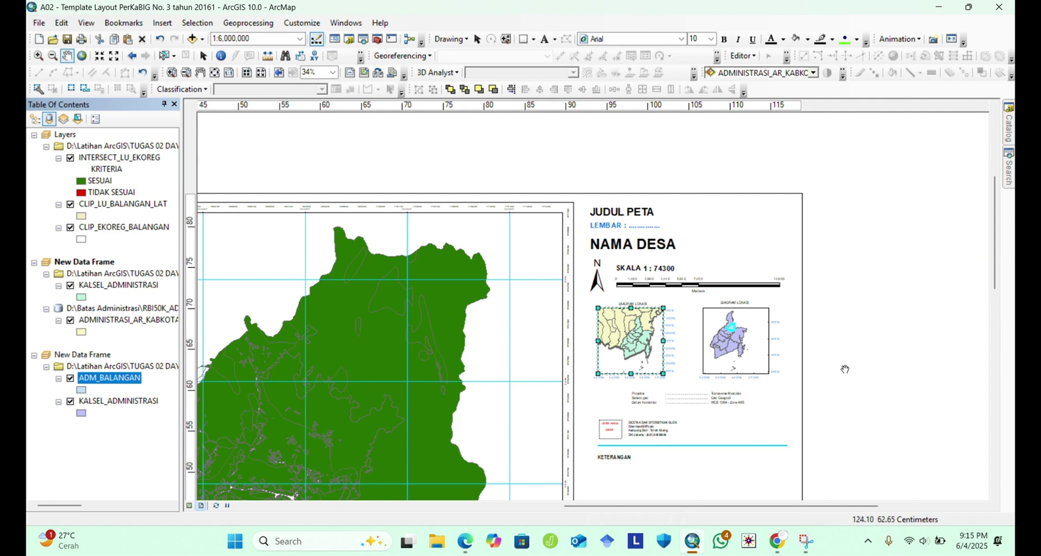
Clear the selection of the KALSEL_ADMINISTRASI layer in the last data frame from its attribute table and close the table.
right_click(131, 401)
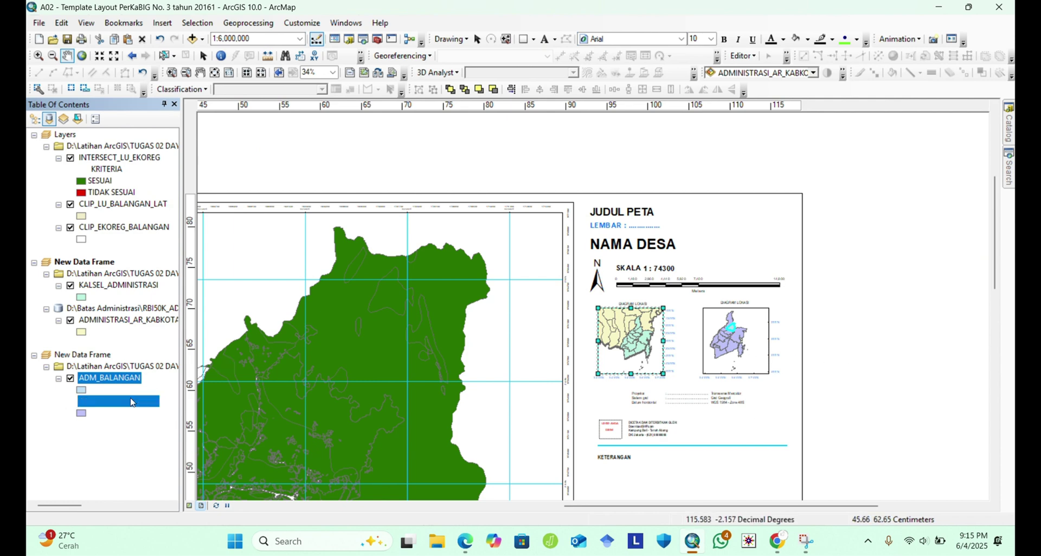
left_click(179, 159)
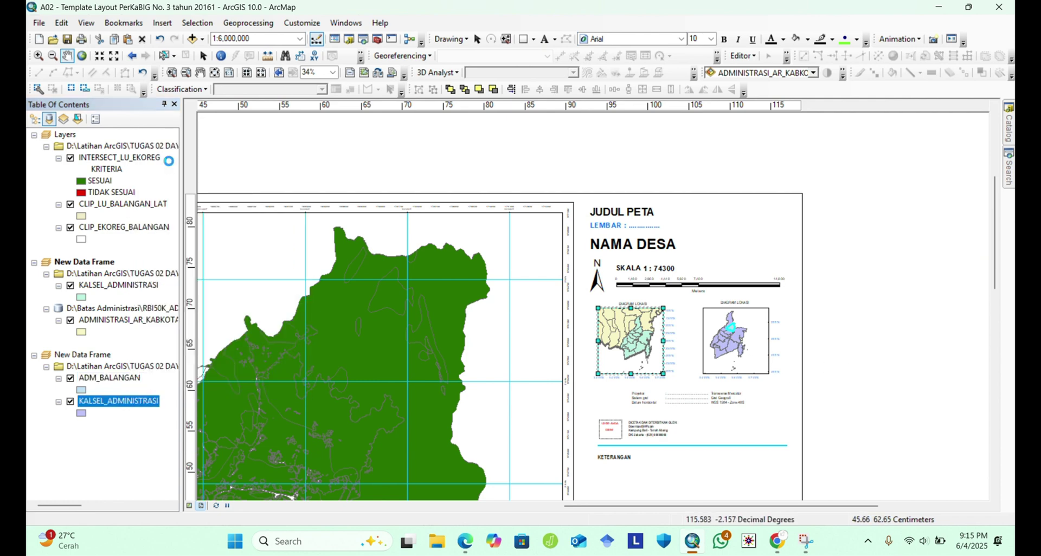
left_click(642, 174)
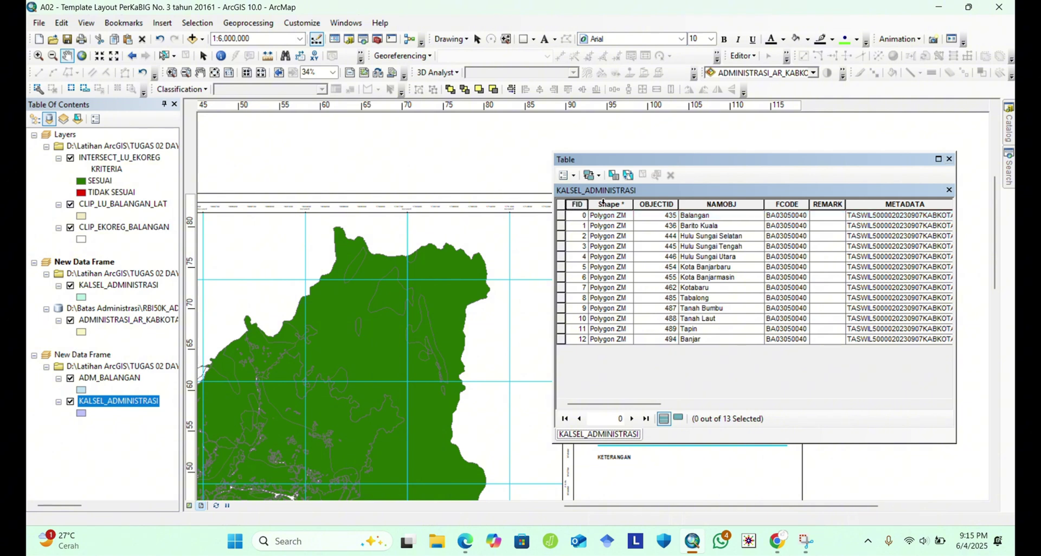
left_click(948, 159)
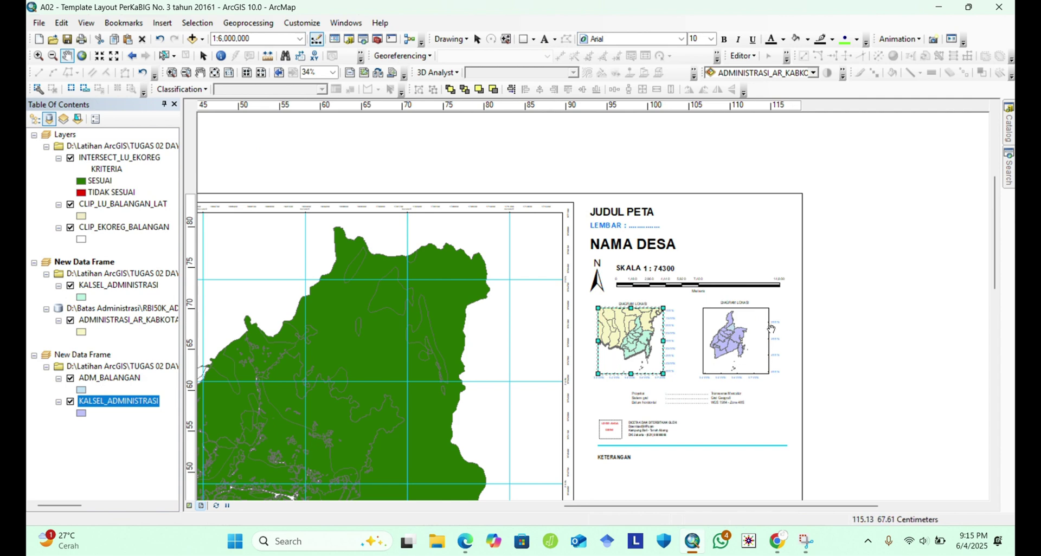
Set the fill color of the ADMINISTRASI_AR_KABKOTA layer in the second data frame to white.
left_click(82, 332)
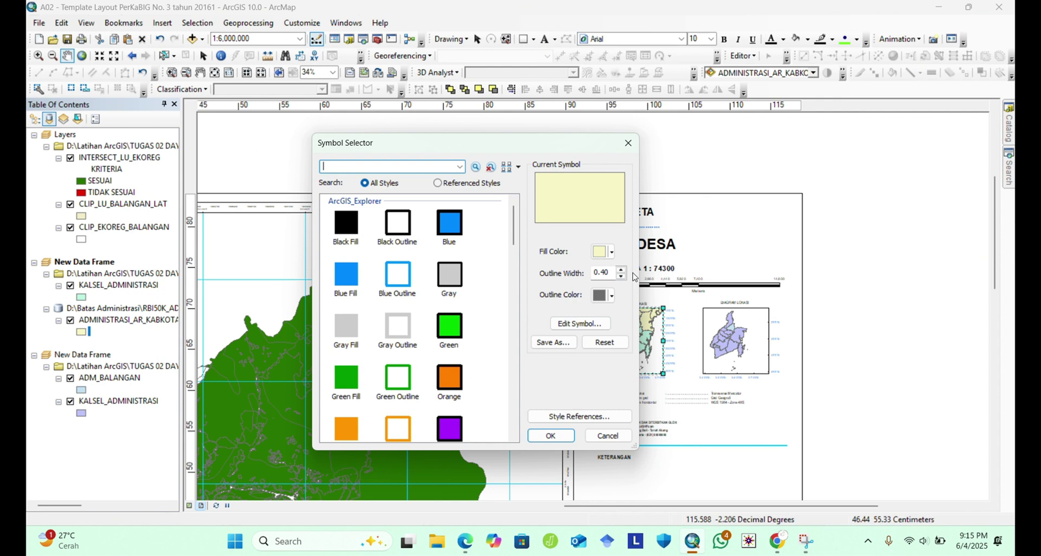
left_click(602, 251)
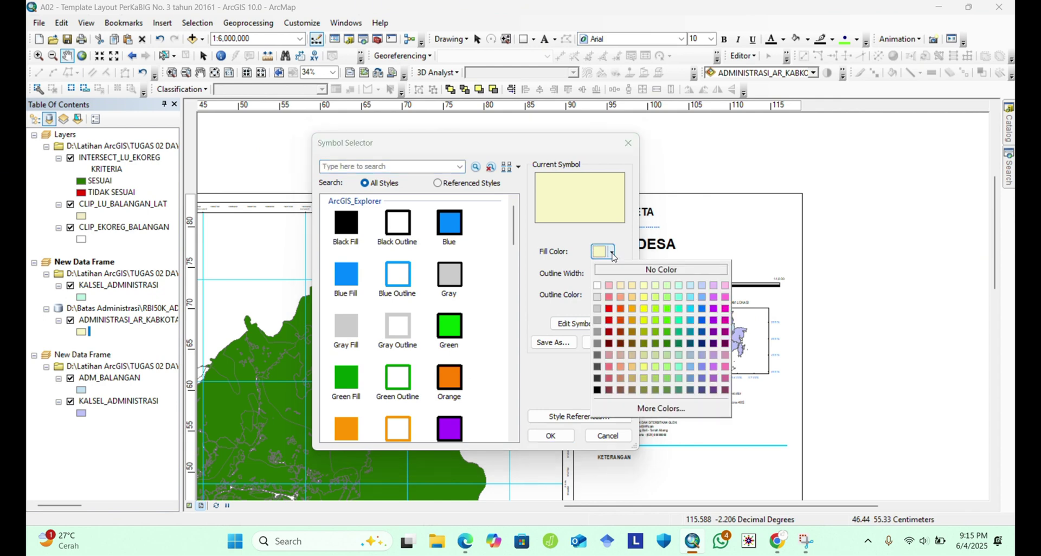
left_click(597, 286)
left_click(548, 434)
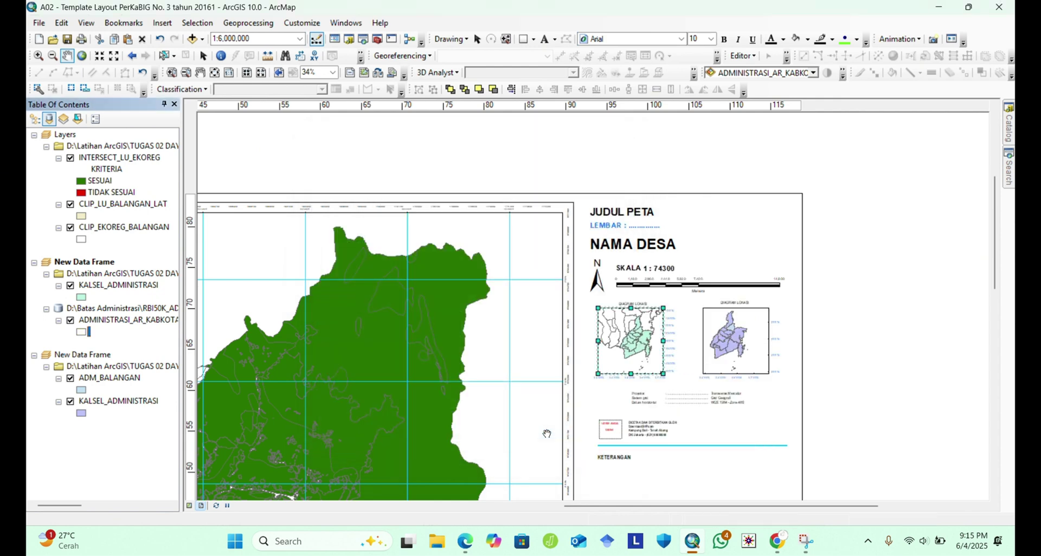
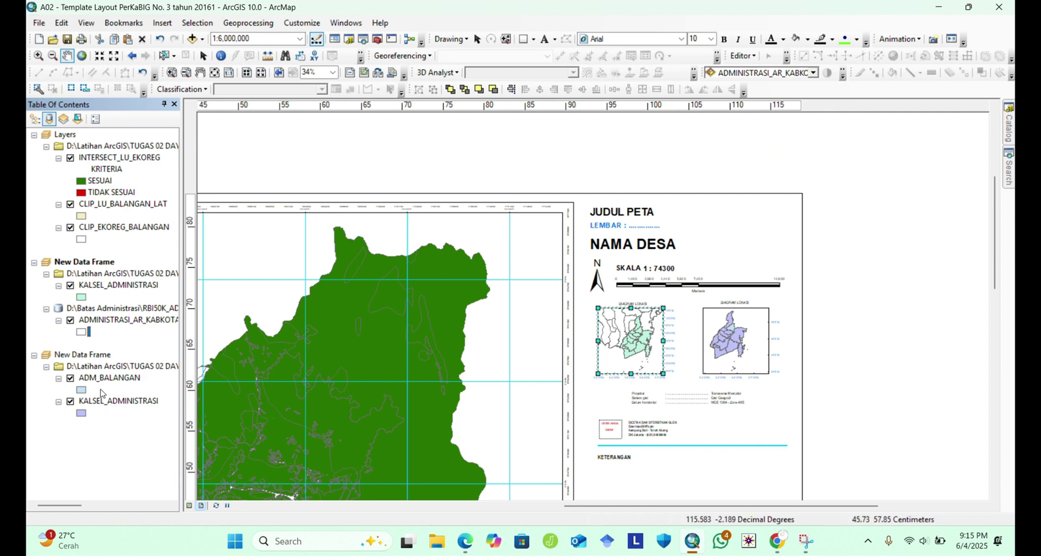
Set the fill of the KALSEL_ADMINISTRASI layer in the last data frame to No Color.
left_click(82, 414)
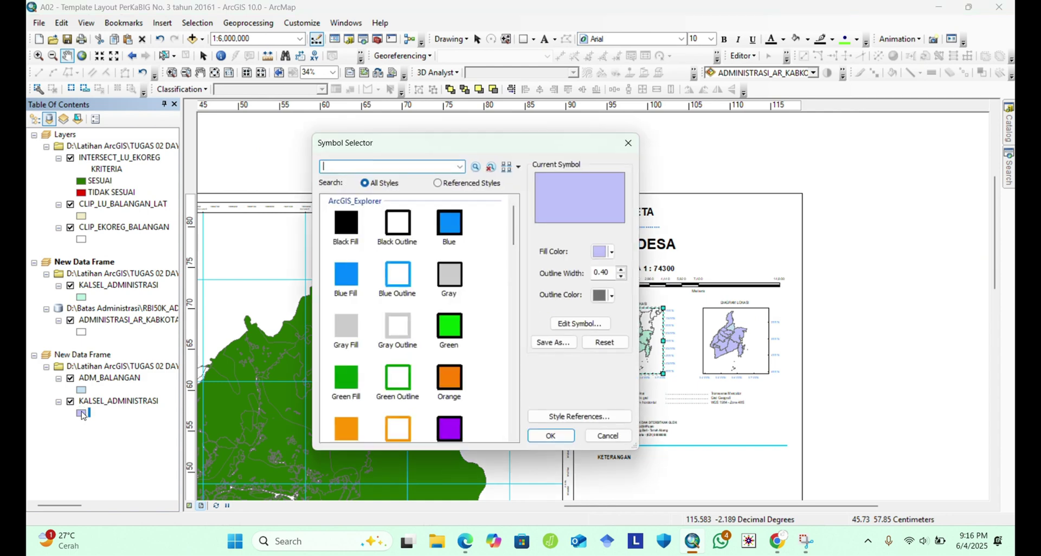
left_click(604, 252)
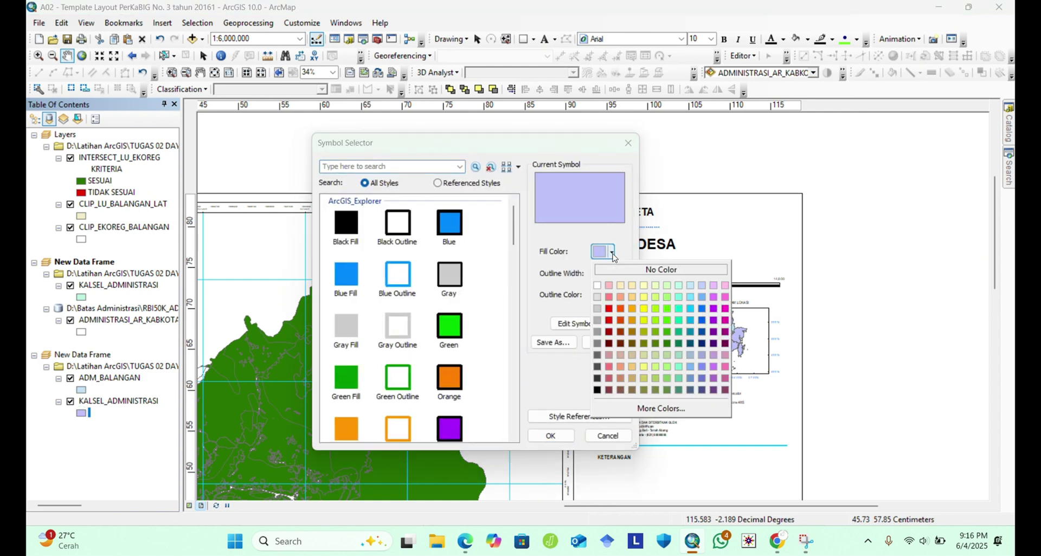
left_click(614, 270)
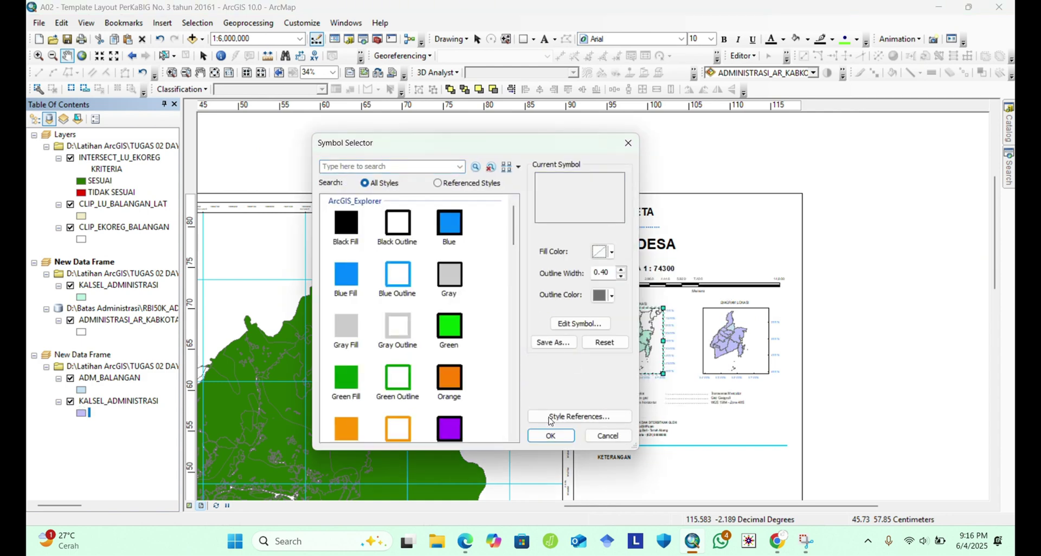
left_click(550, 436)
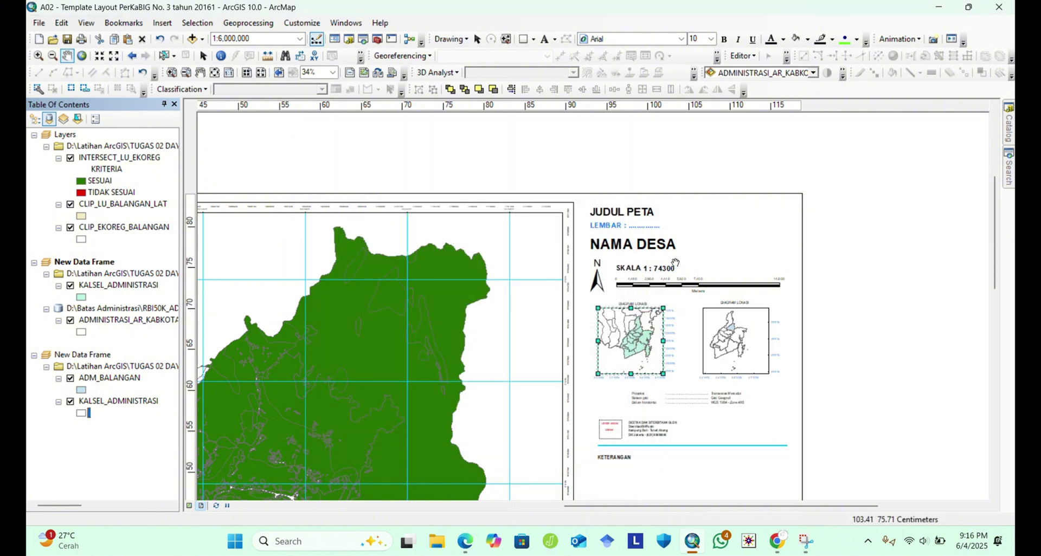
Zoom the last data frame in to 1:1,500,000 and center it on the Balangan polygon.
left_click(38, 55)
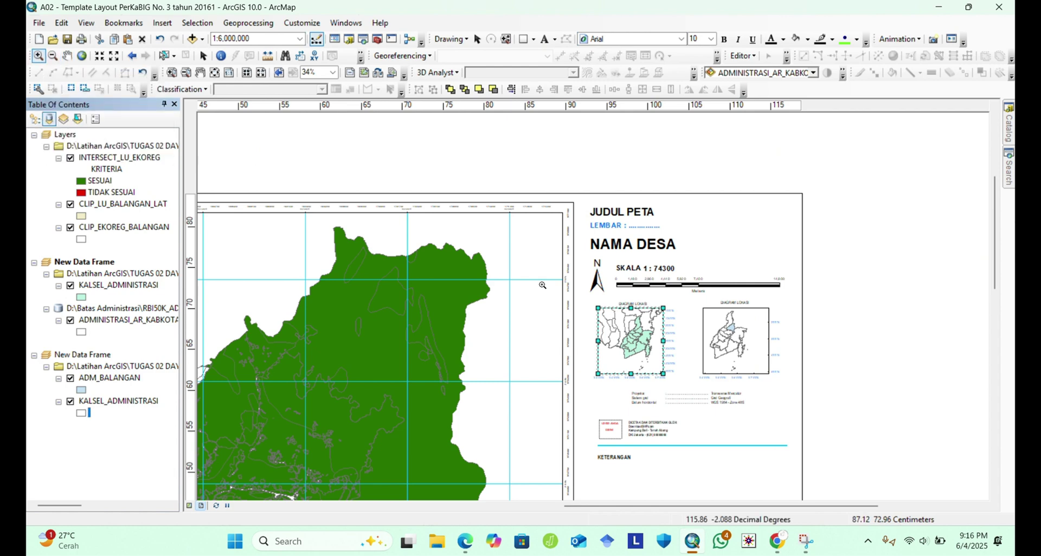
left_click(738, 352)
key("Escape")
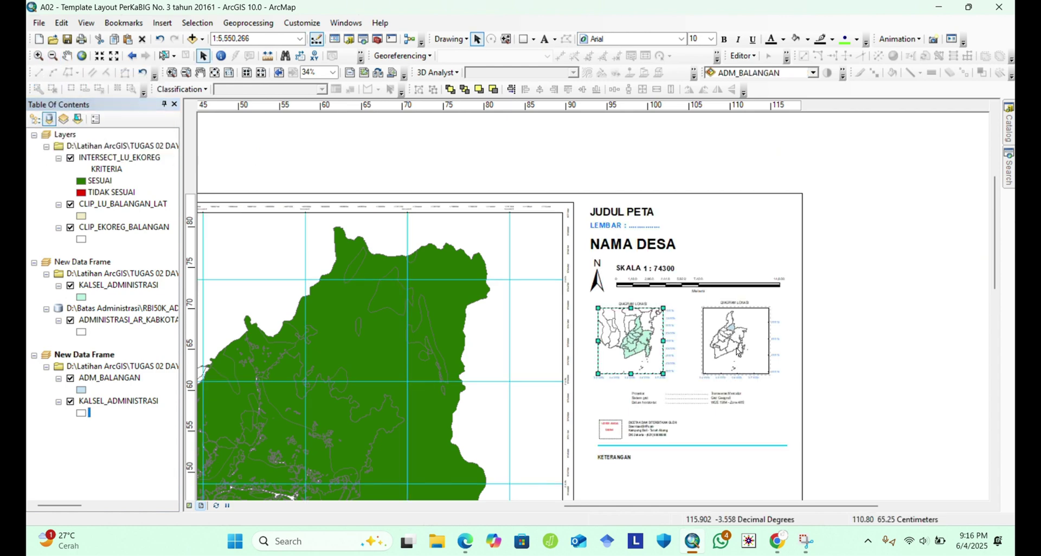
left_click(38, 56)
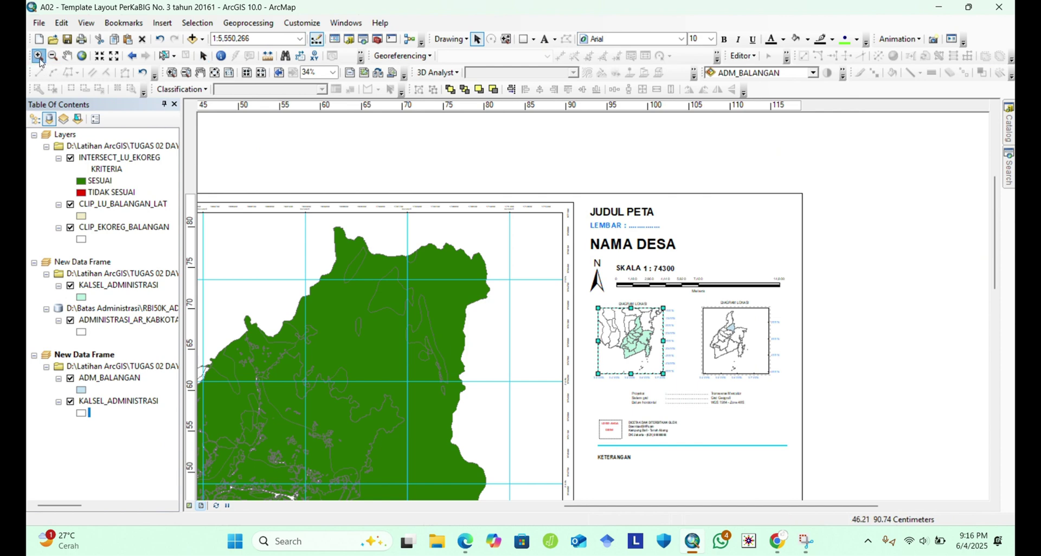
left_click(724, 341)
left_click(724, 342)
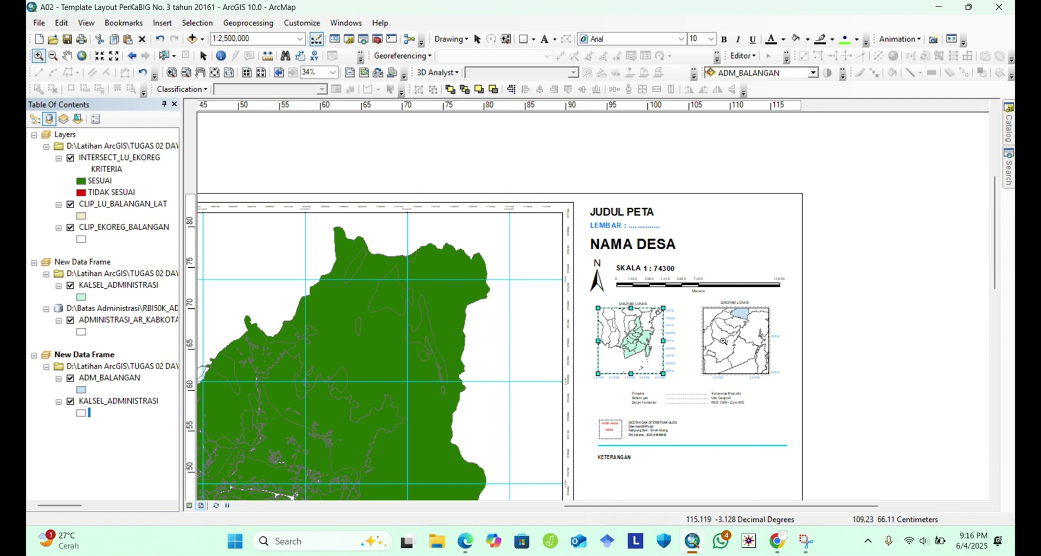
left_click(712, 349)
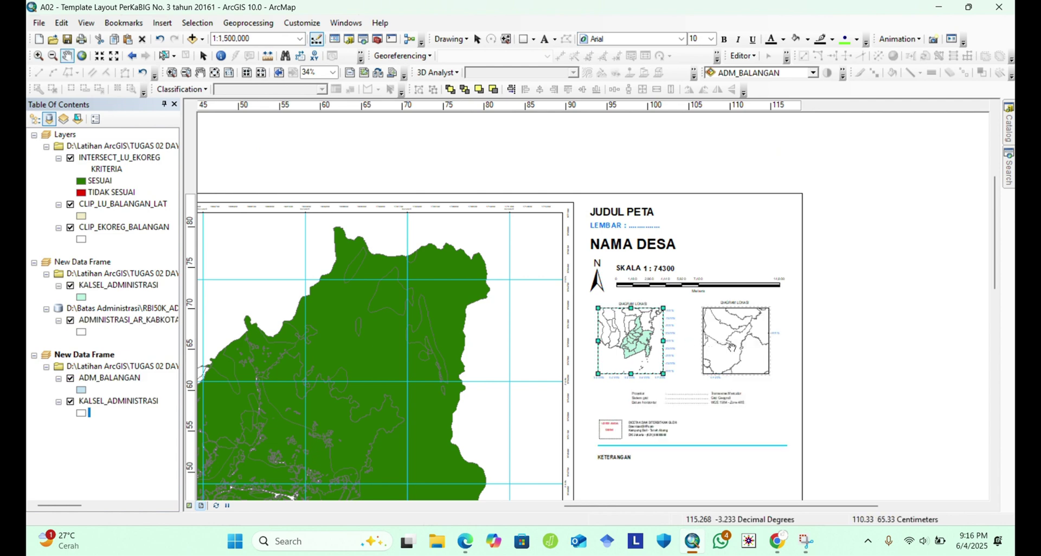
key("c")
mouse_move(740, 349)
left_mouse_down()
mouse_move(723, 374)
mouse_move(738, 348)
left_mouse_up()
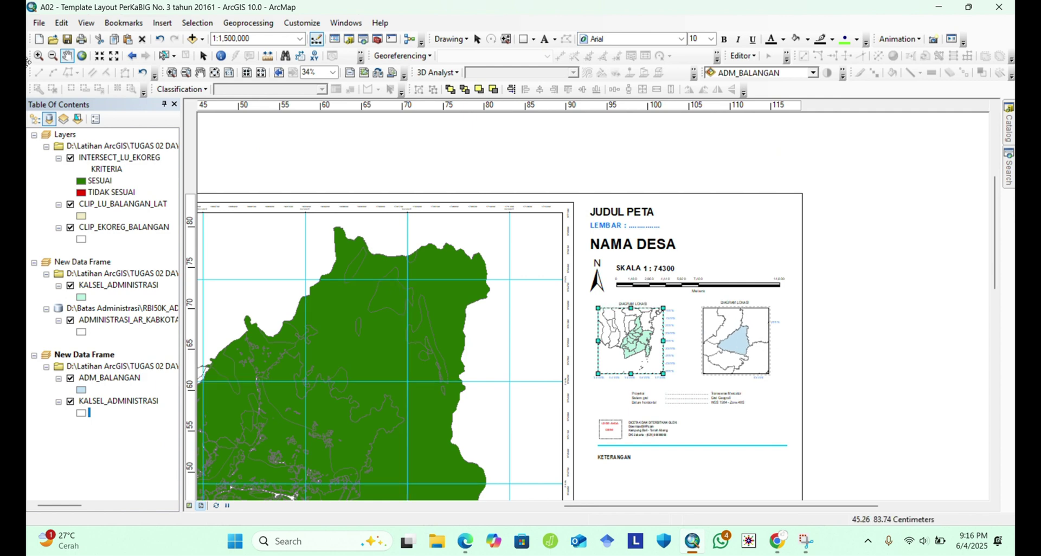
Zoom the last data frame out to 1:2,000,000 and recenter the Balangan polygon in it.
left_click(49, 57)
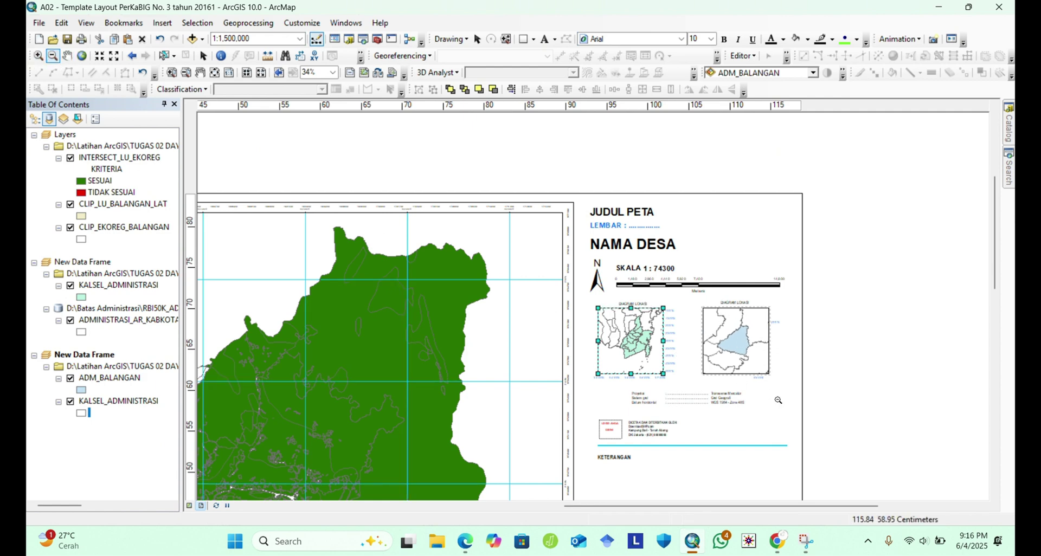
left_click(736, 355)
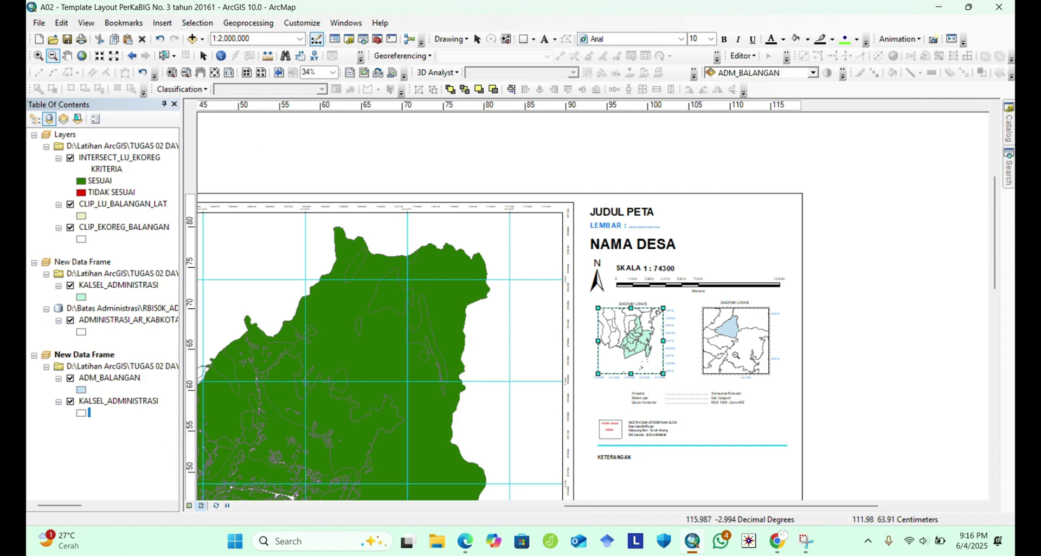
left_click(68, 56)
mouse_move(743, 357)
left_mouse_down()
mouse_move(747, 373)
mouse_move(746, 361)
left_mouse_up()
mouse_move(742, 358)
left_mouse_down()
mouse_move(737, 366)
mouse_move(741, 355)
left_mouse_up()
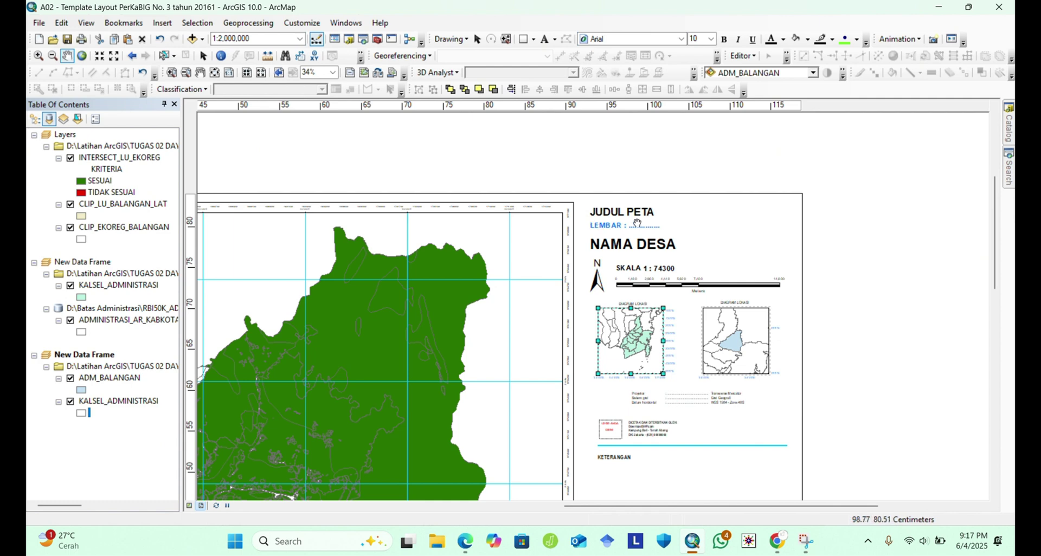
Delete the LEMBAR text from the layout and ungroup the scale text above the scale bar.
left_click(608, 232)
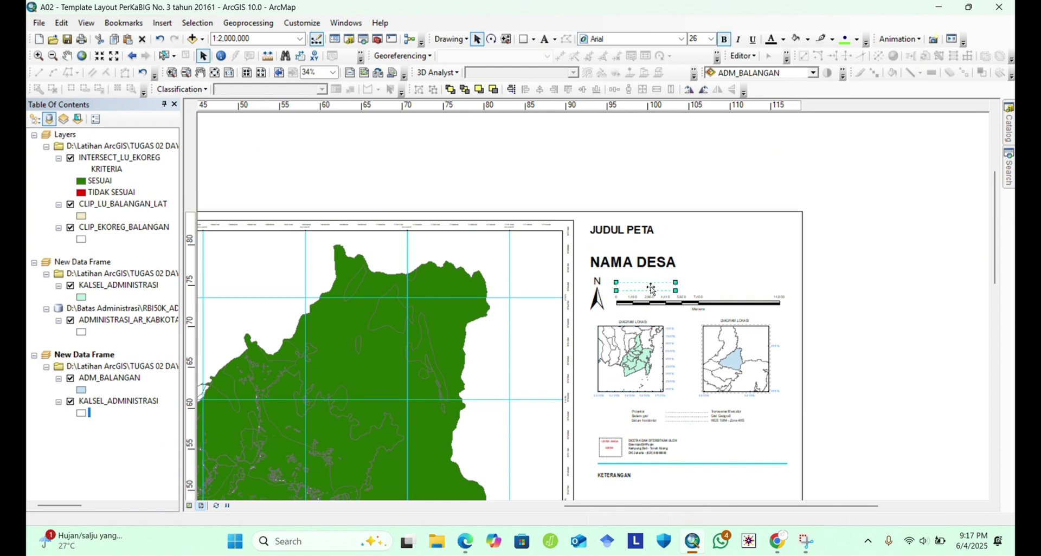
left_click(650, 286)
double_click(650, 287)
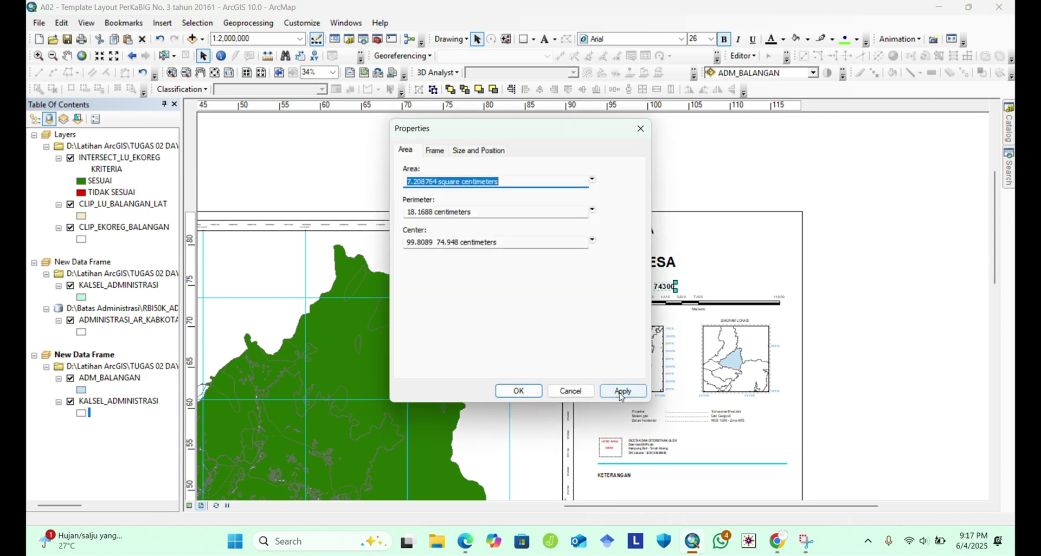
left_click(640, 129)
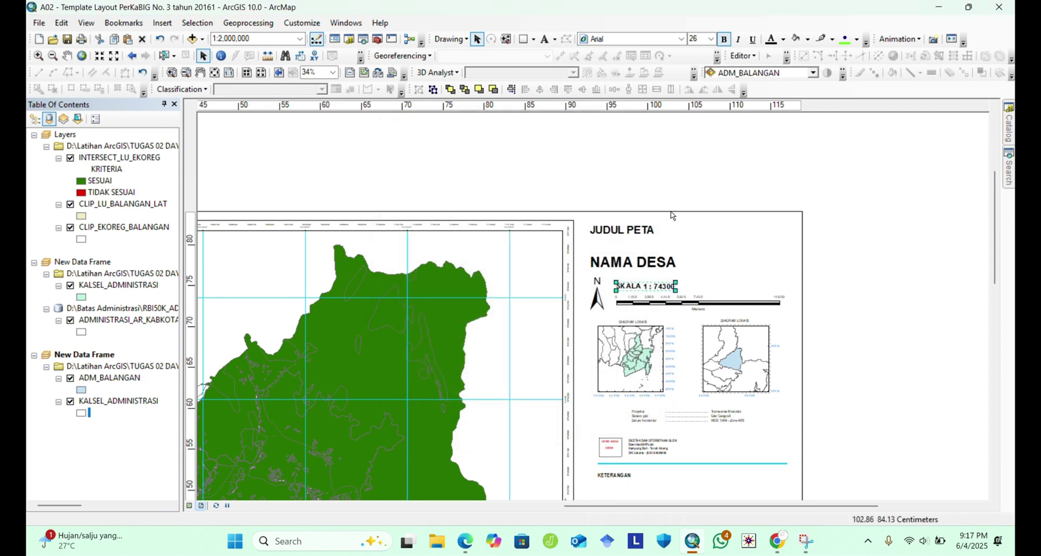
right_click(639, 285)
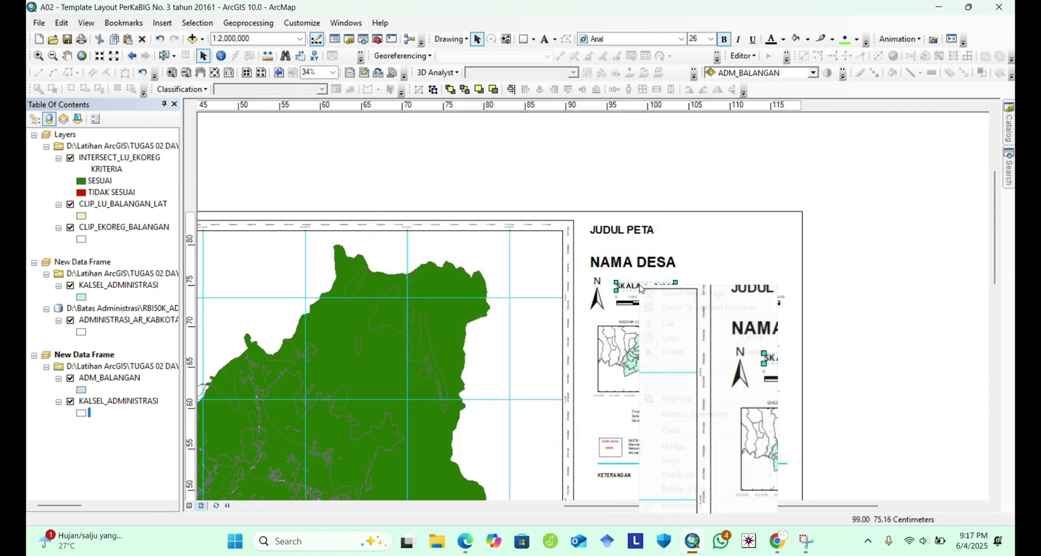
left_click(677, 400)
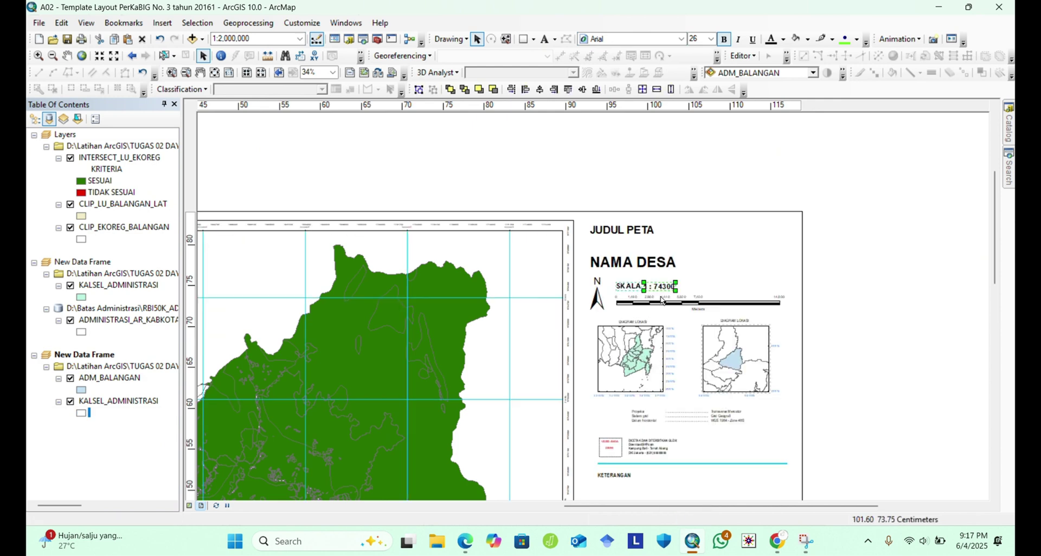
Delete the ungrouped SKALA label and its scale value from above the scale bar.
left_click(723, 255)
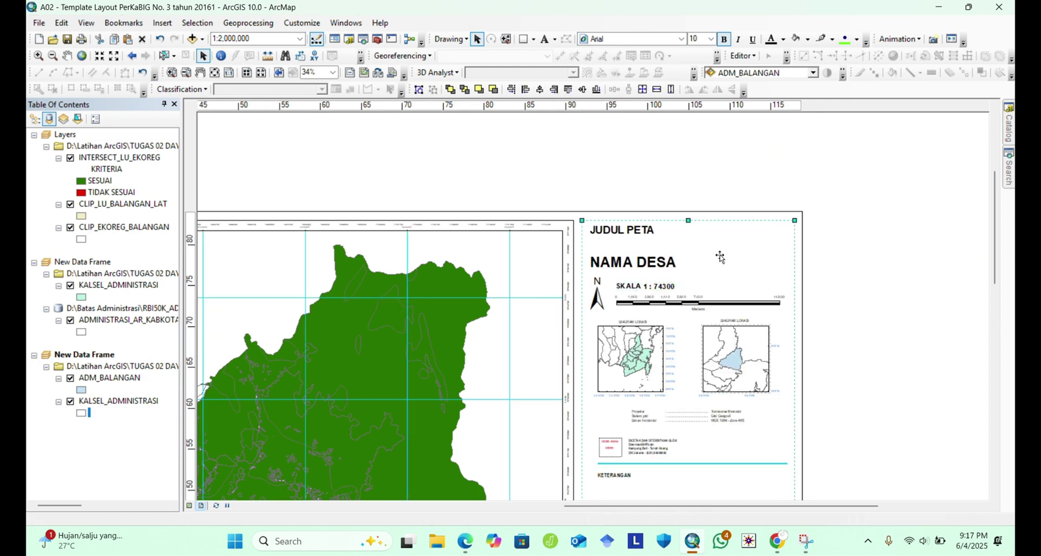
left_click(643, 288)
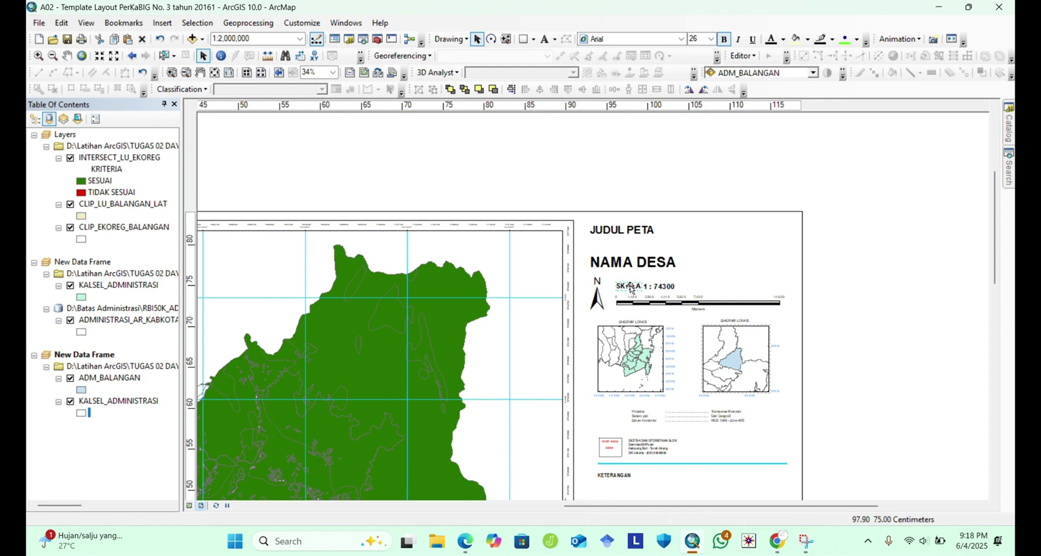
key("Delete")
Insert a Reference Scale dynamic text and place it above the scale bar.
left_click(162, 23)
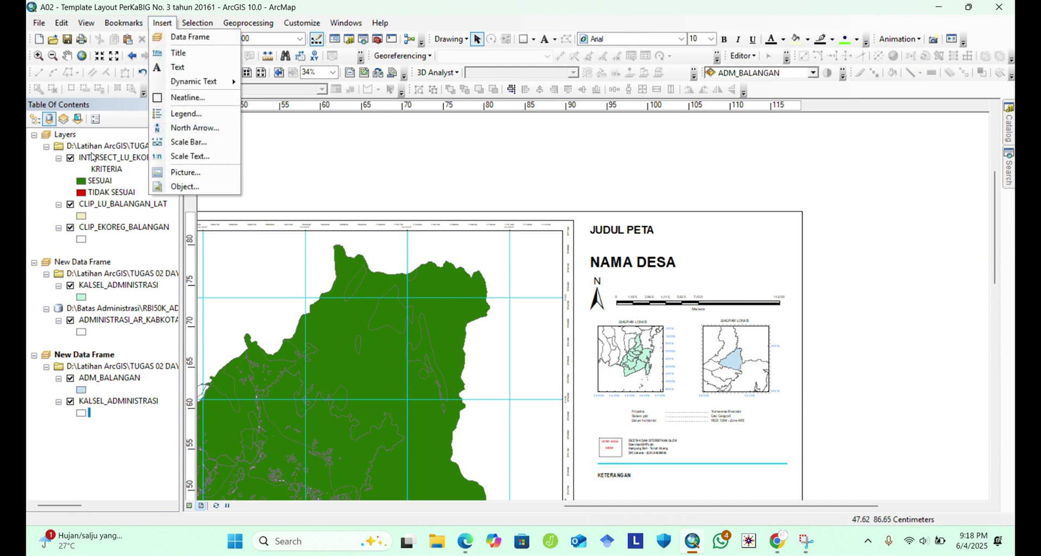
mouse_move(220, 83)
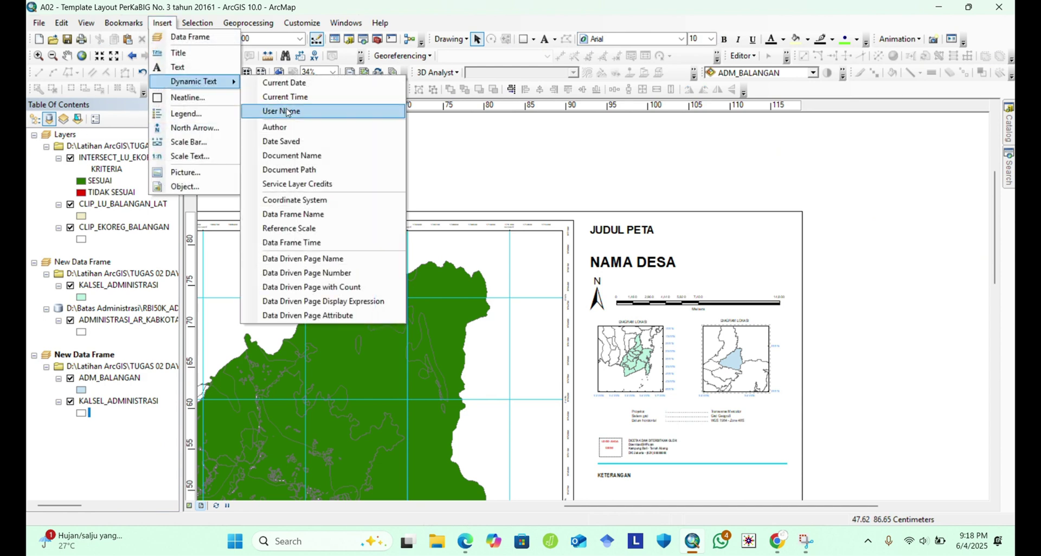
left_click(306, 229)
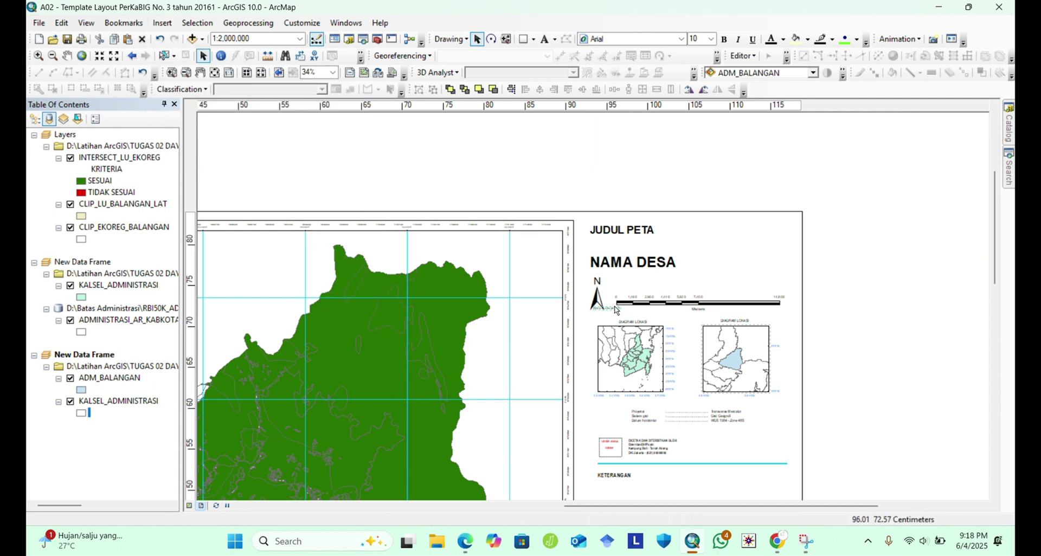
left_click_drag(616, 309, 640, 288)
Replace the "Reference Scale" wording of the new dynamic text with "SKALA : 1 :", keeping its dynamic tag.
left_click(636, 287)
double_click(636, 287)
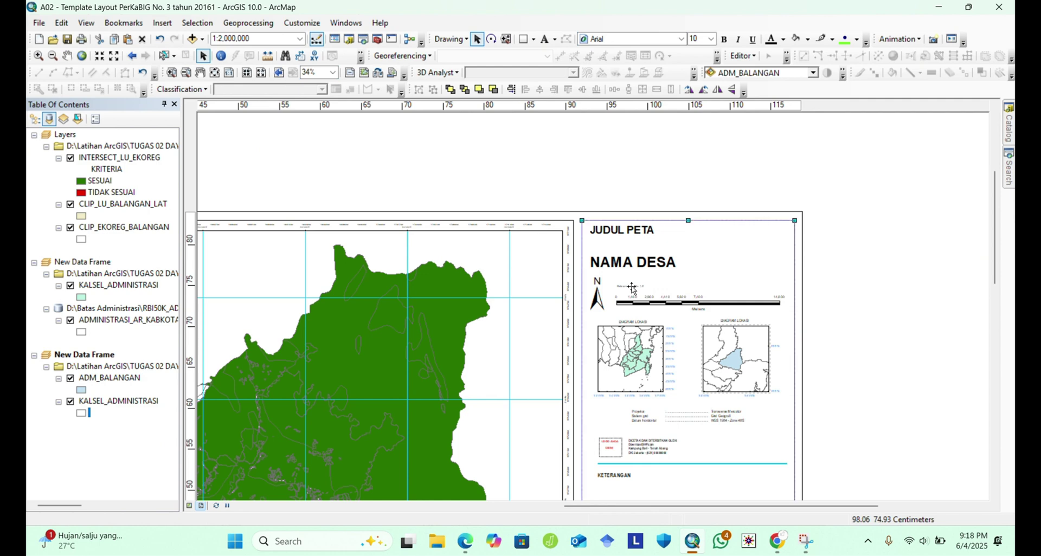
left_click(517, 241)
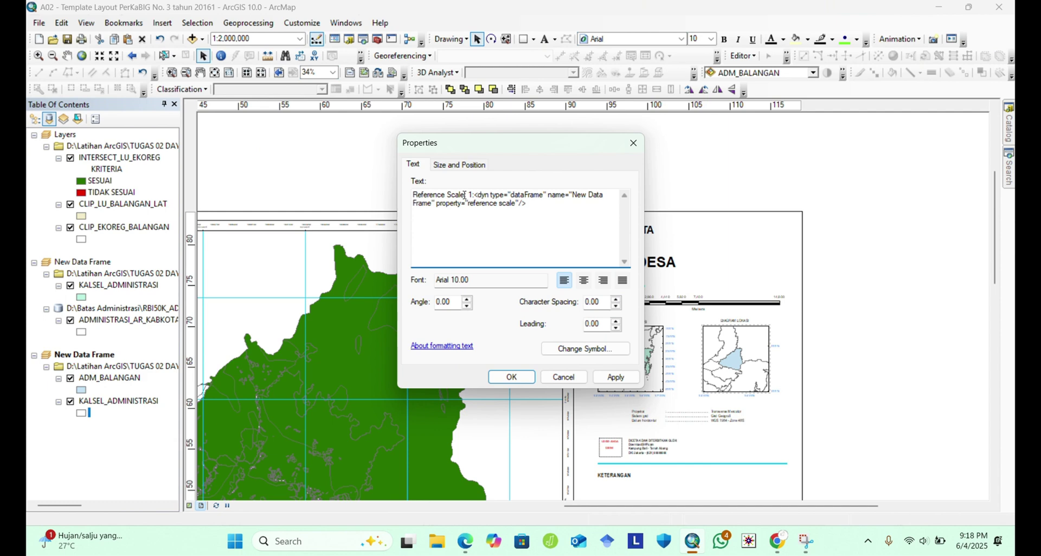
left_click_drag(464, 195, 425, 195)
key("Delete")
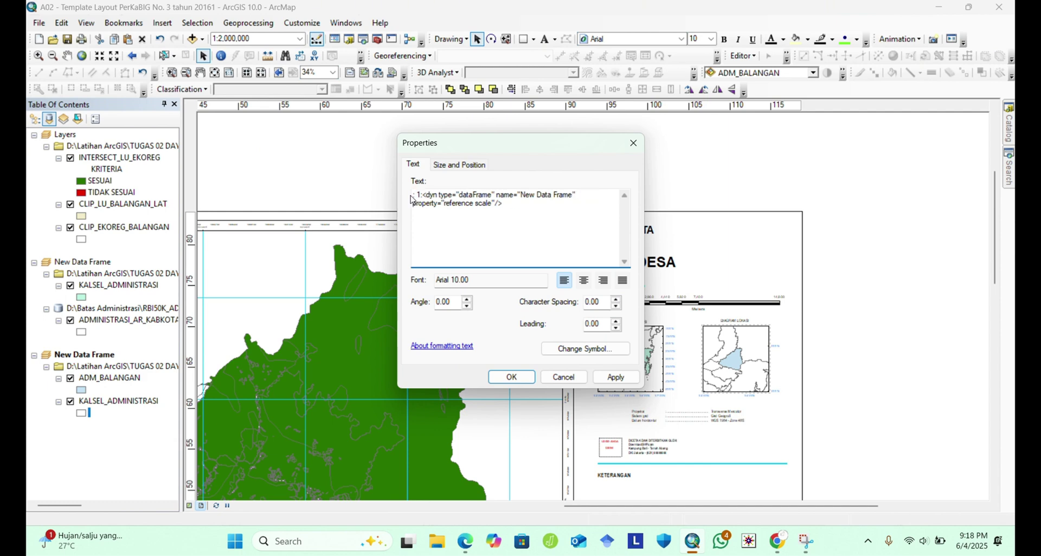
type("SKALA")
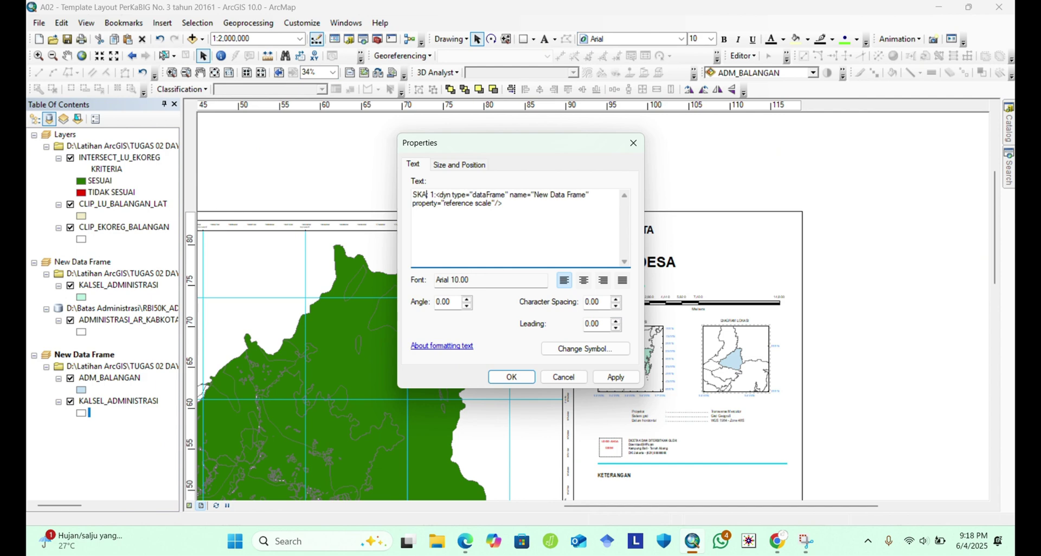
type(" :")
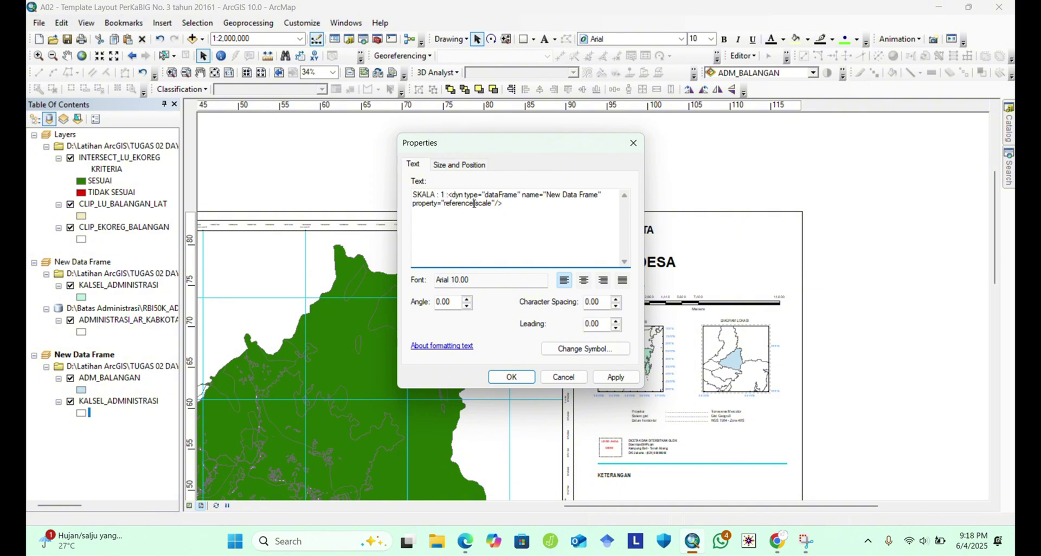
Remove the word "reference" from the dynamic text's property, leaving property=" scale", and apply the edited text.
key("BackSpace")
key("BackSpace")
key("BackSpace")
key("BackSpace")
key("BackSpace")
key("BackSpace")
key("BackSpace")
key("BackSpace")
key("BackSpace")
left_click(615, 377)
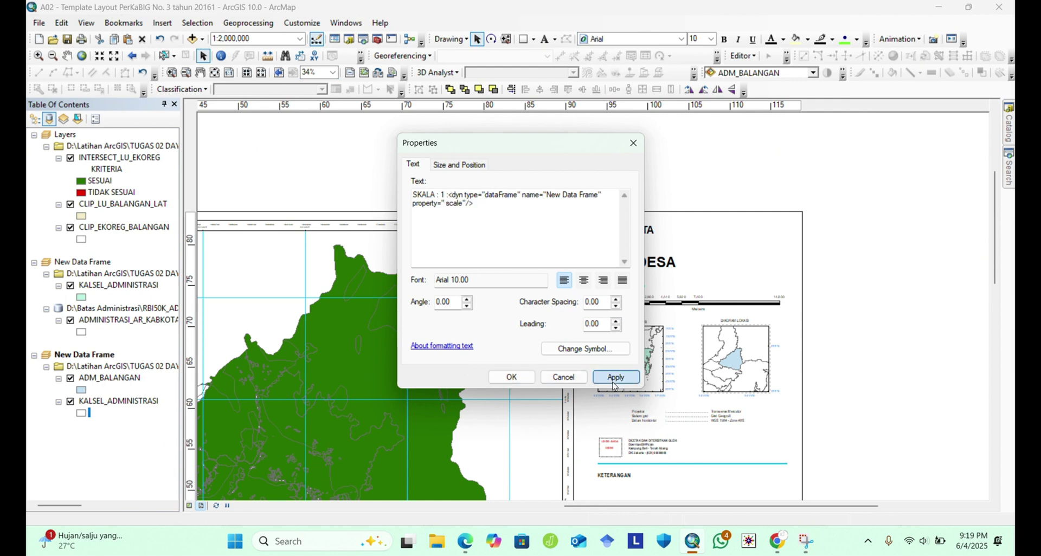
left_click(514, 378)
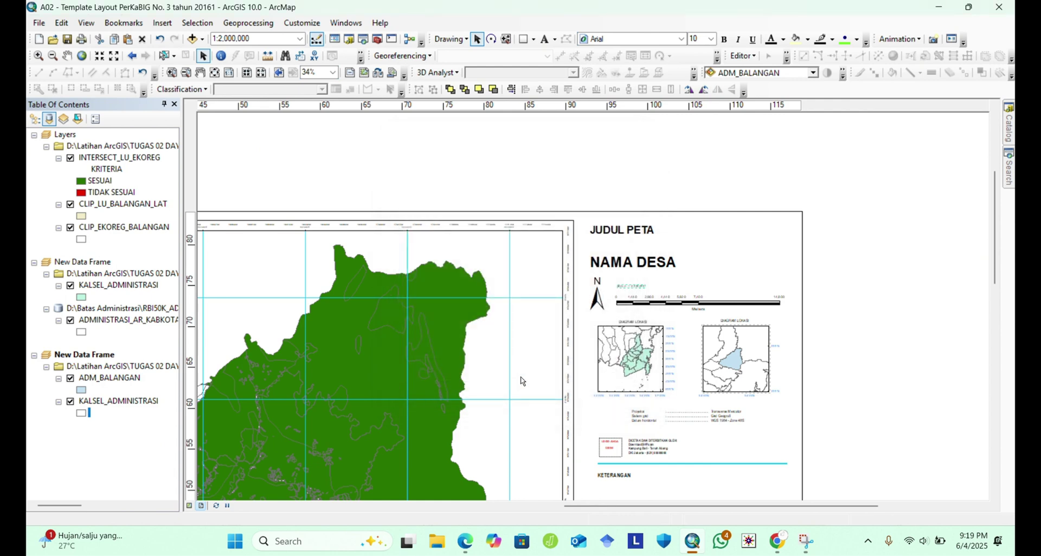
double_click(638, 287)
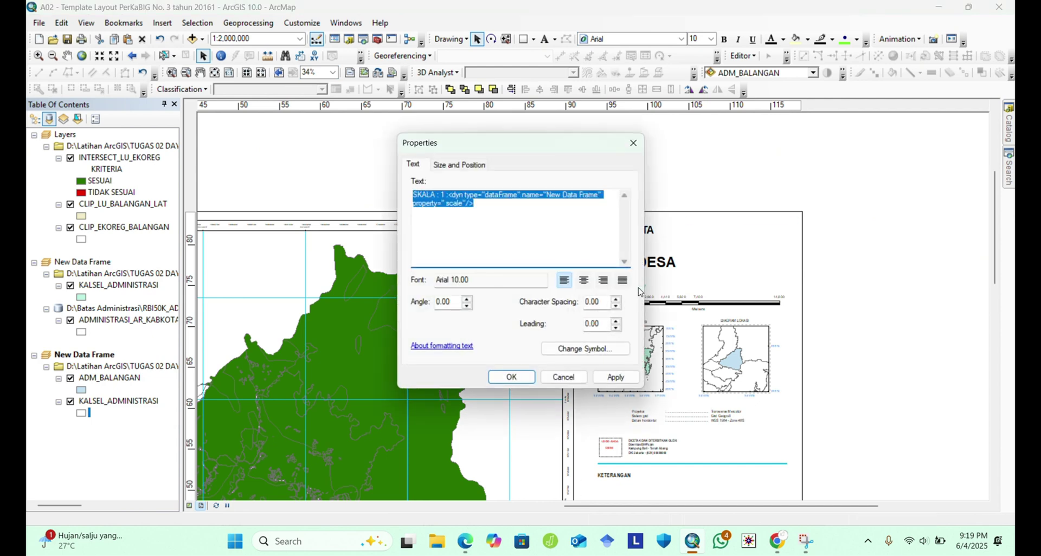
left_click(616, 377)
left_click(522, 376)
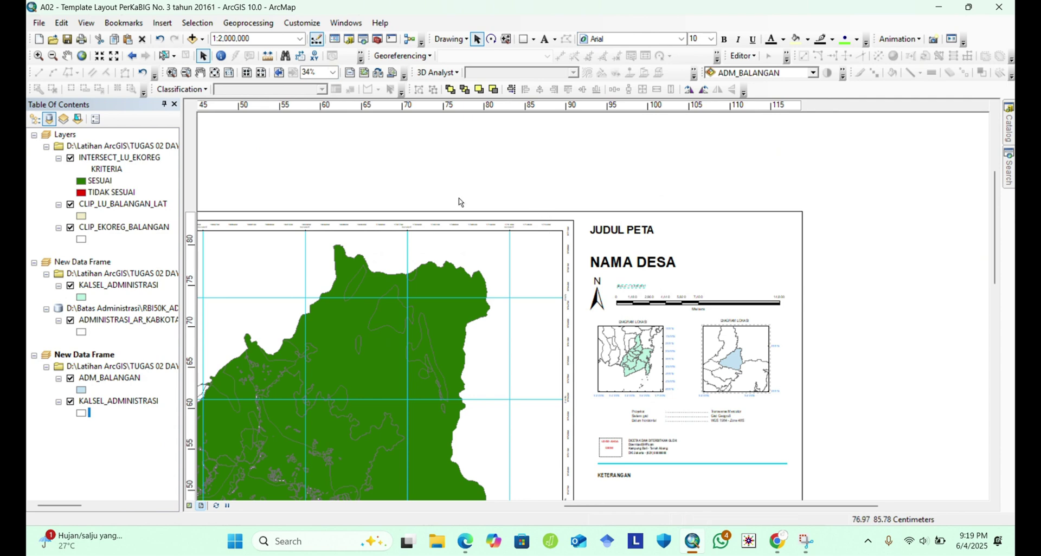
Set the font size of the SKALA dynamic text to 16 and apply it.
double_click(608, 294)
left_click(606, 292)
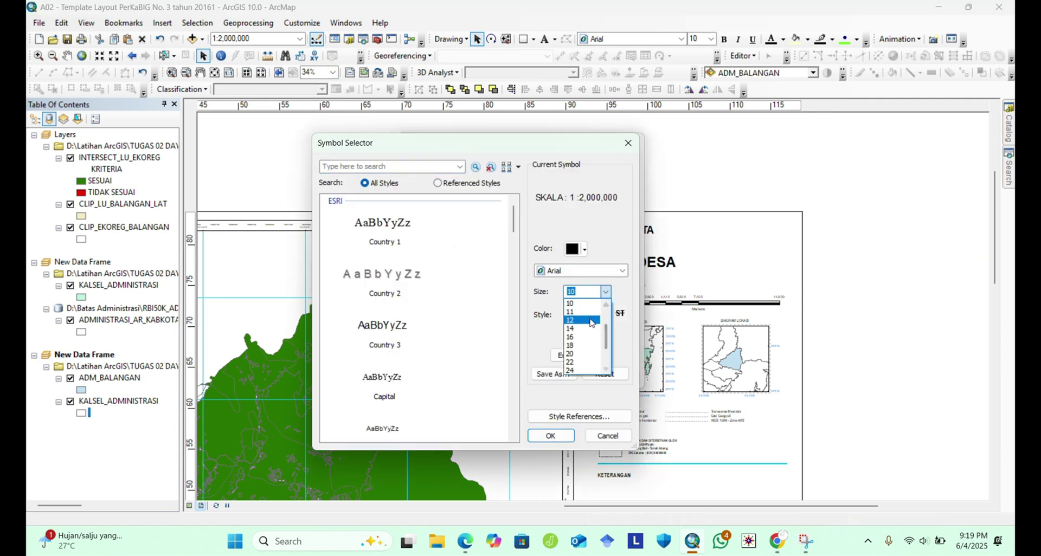
left_click(585, 339)
left_click(567, 436)
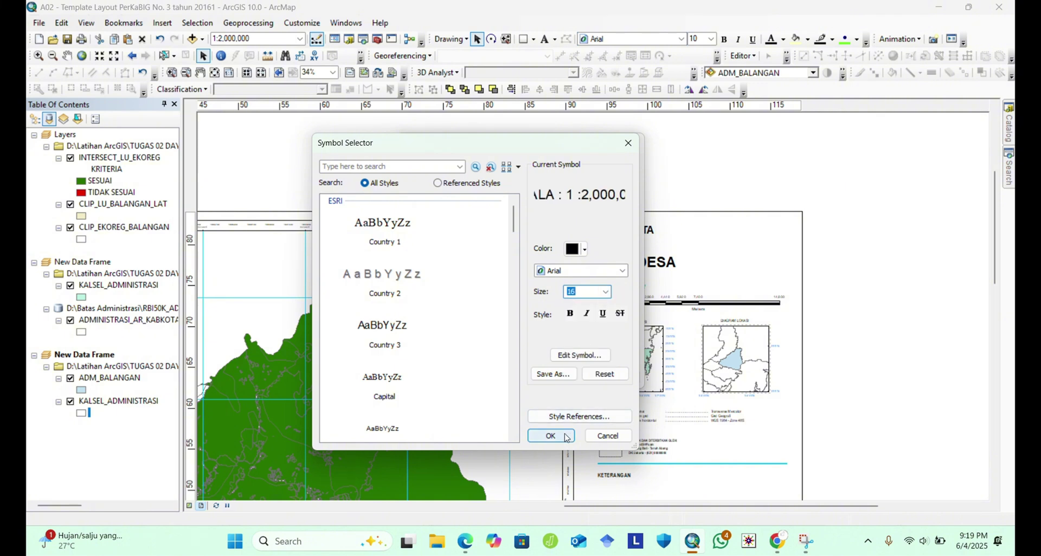
left_click(616, 379)
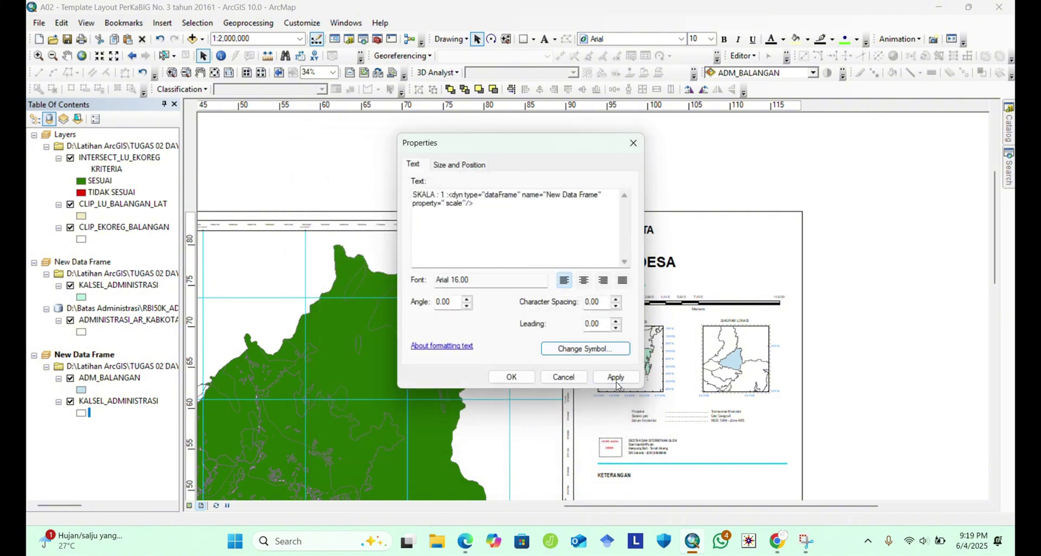
Set the SKALA scale text to size 24 in bold Arial and apply the change.
left_click(511, 382)
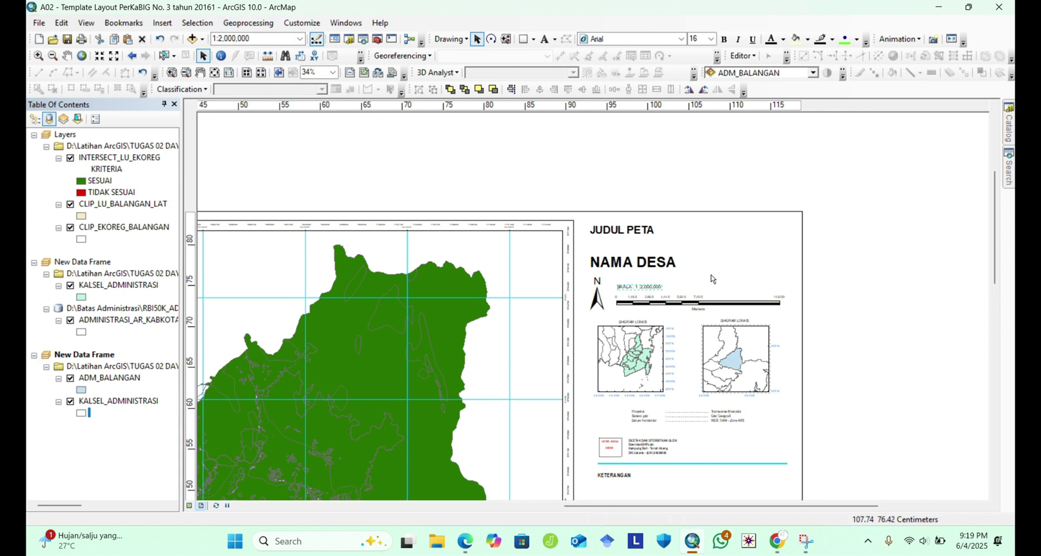
double_click(631, 291)
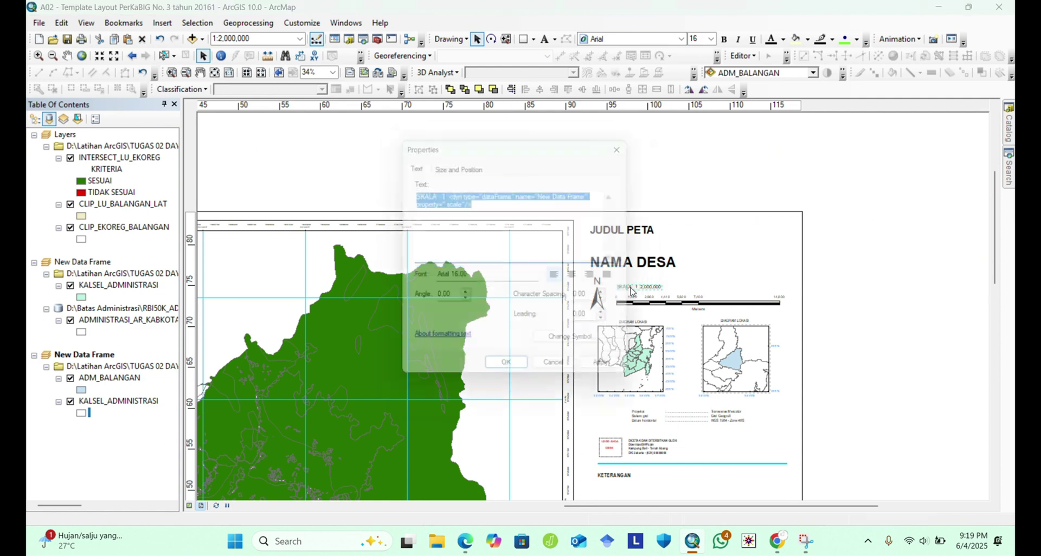
left_click(606, 349)
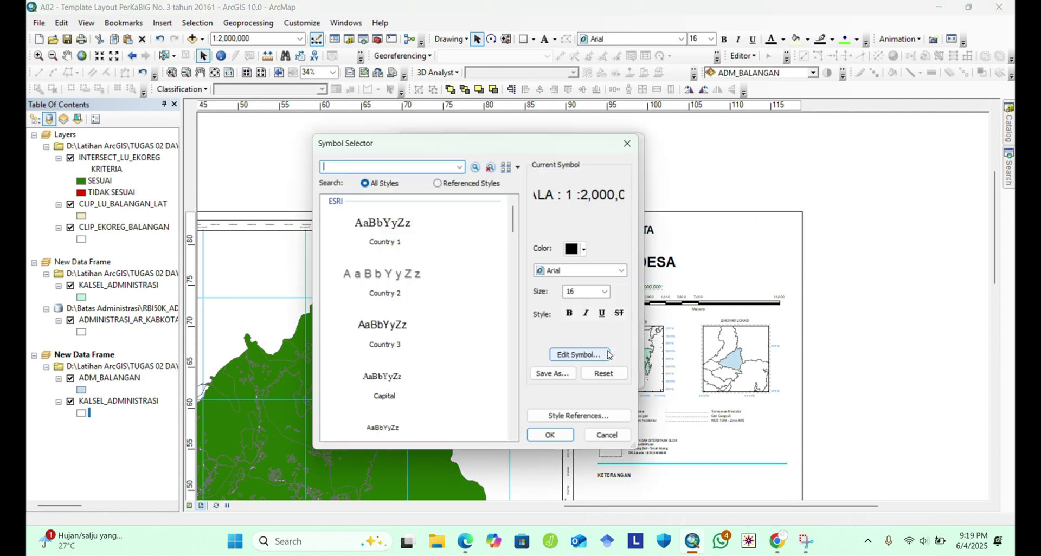
left_click(623, 271)
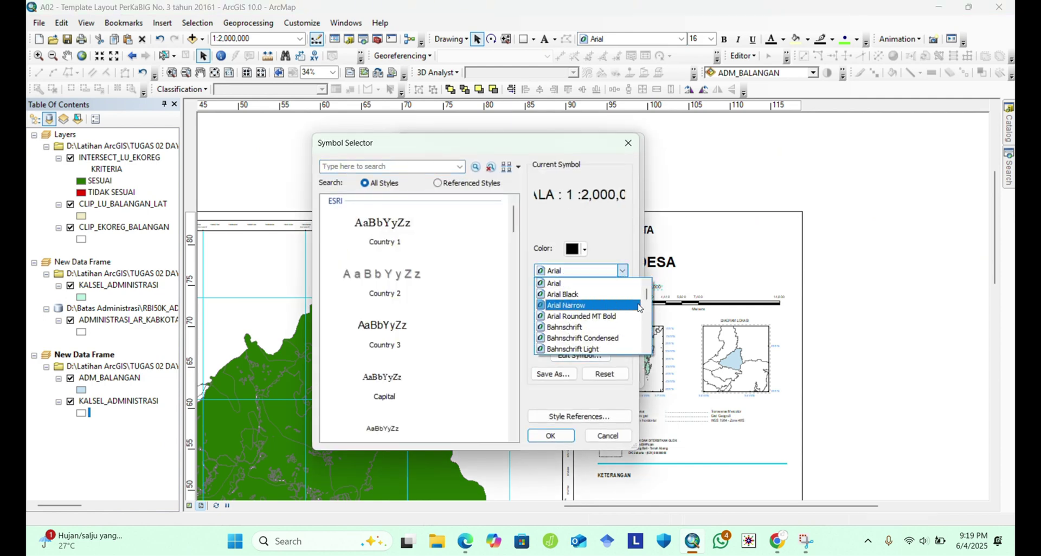
left_click(586, 268)
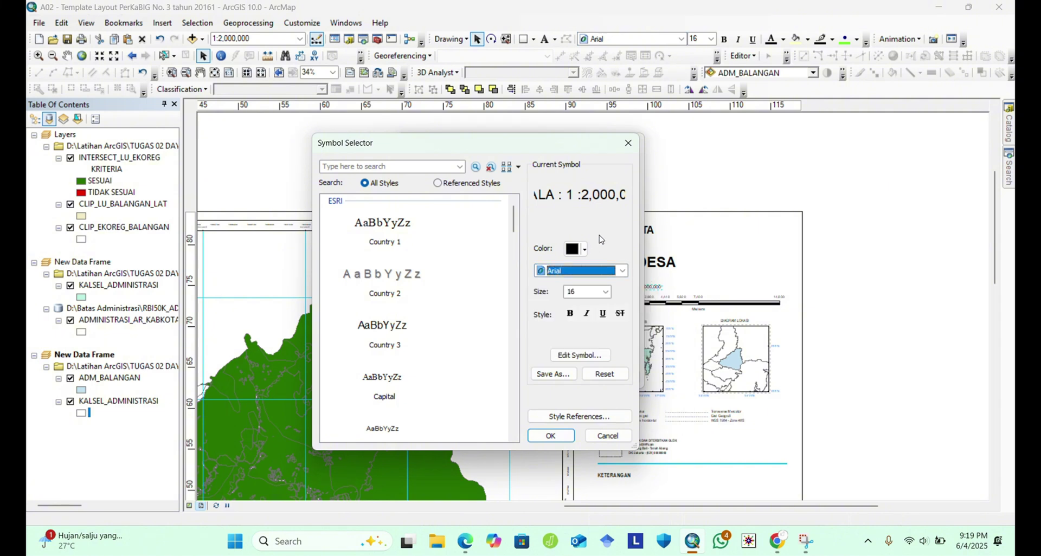
left_click(605, 292)
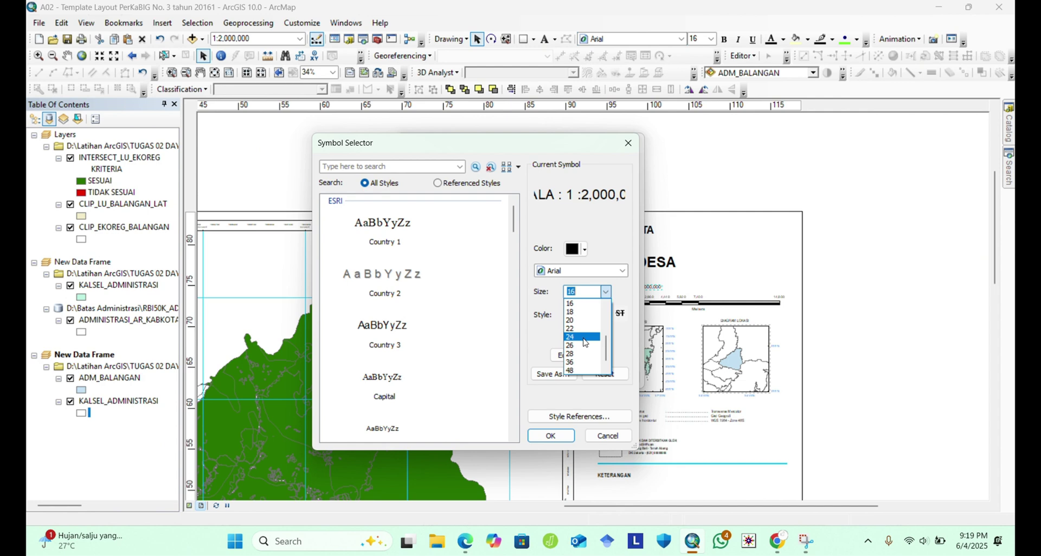
left_click(585, 342)
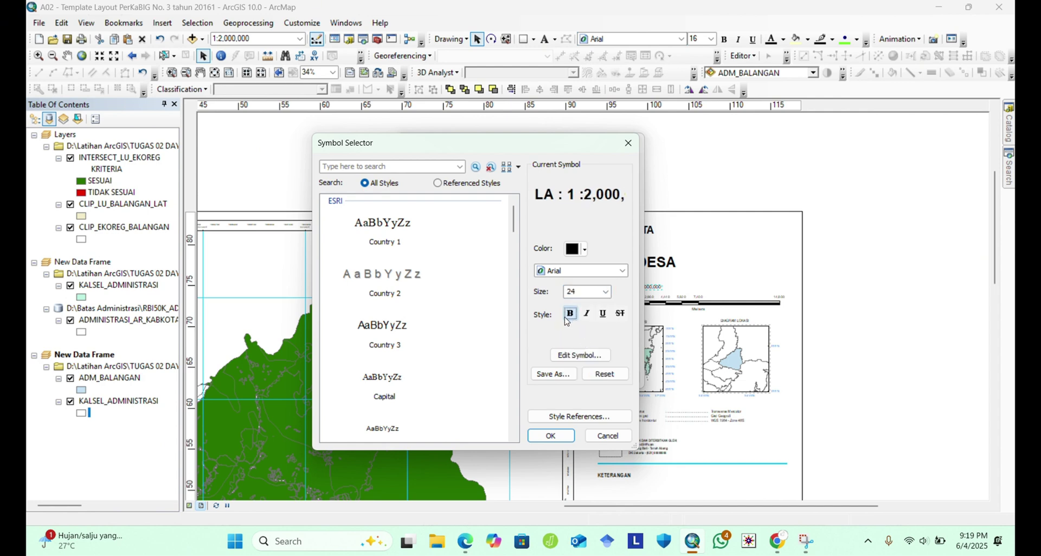
left_click(551, 436)
left_click(615, 378)
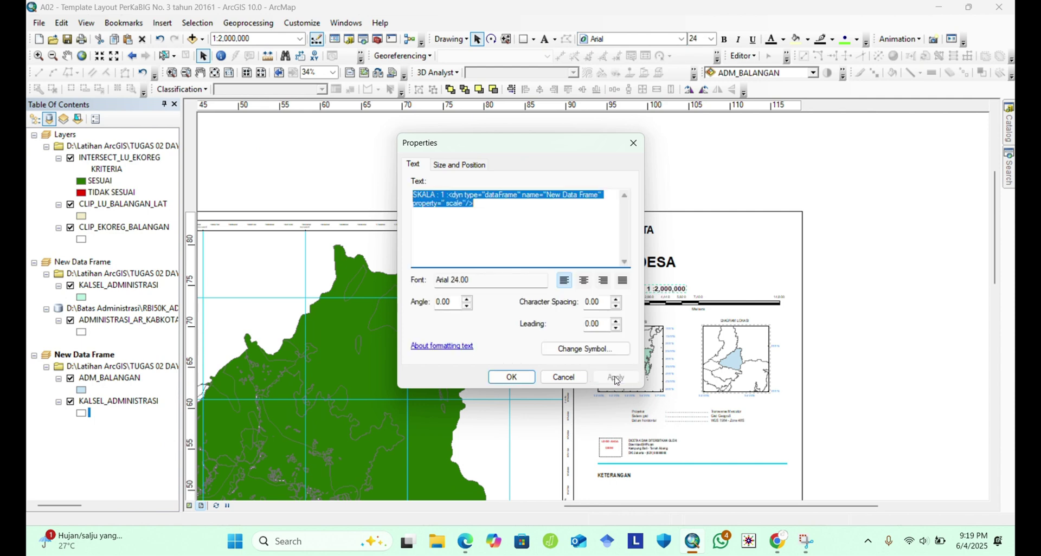
left_click(513, 378)
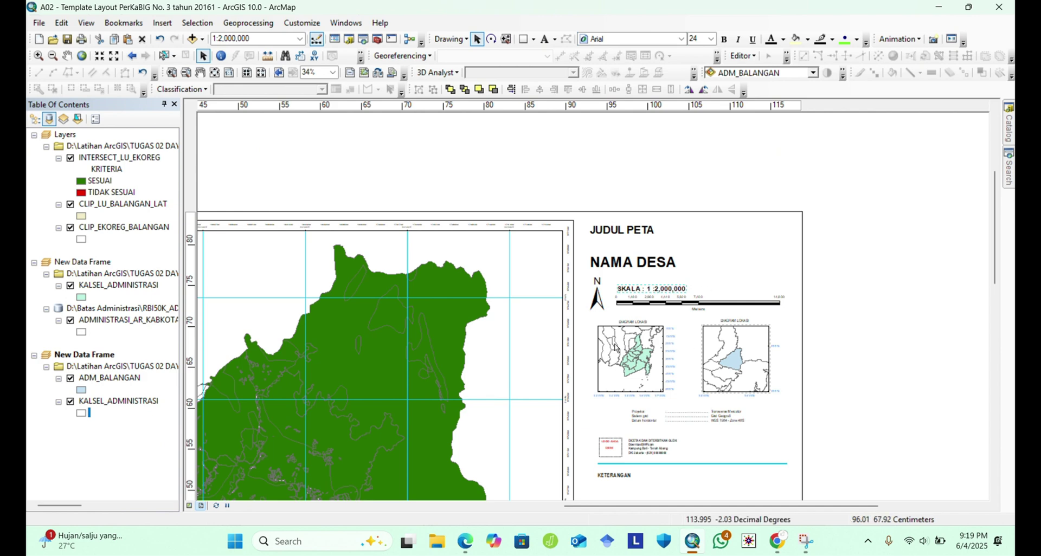
Open the interval settings of the graticule on the Balangan inset map.
left_click(618, 230)
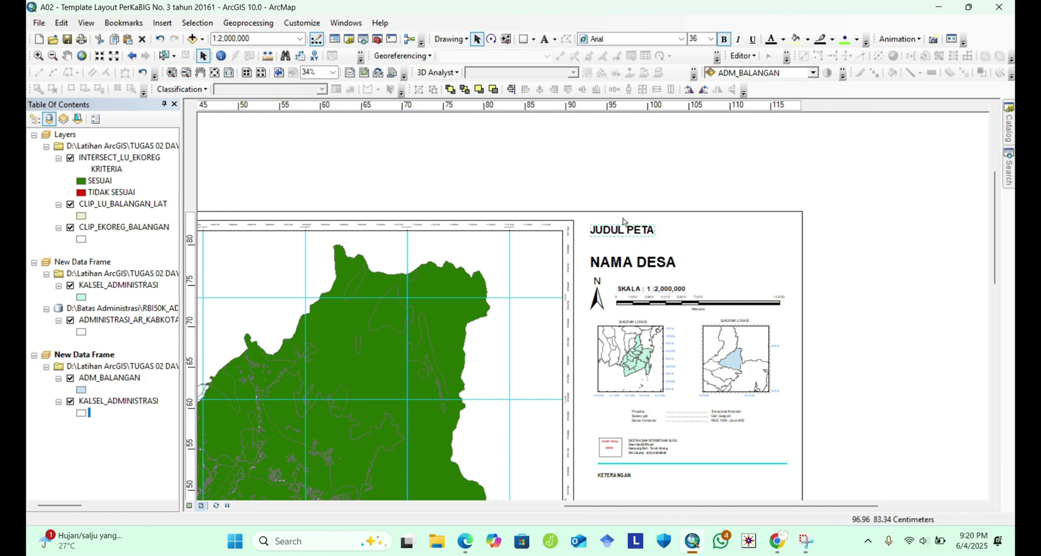
left_click(629, 264)
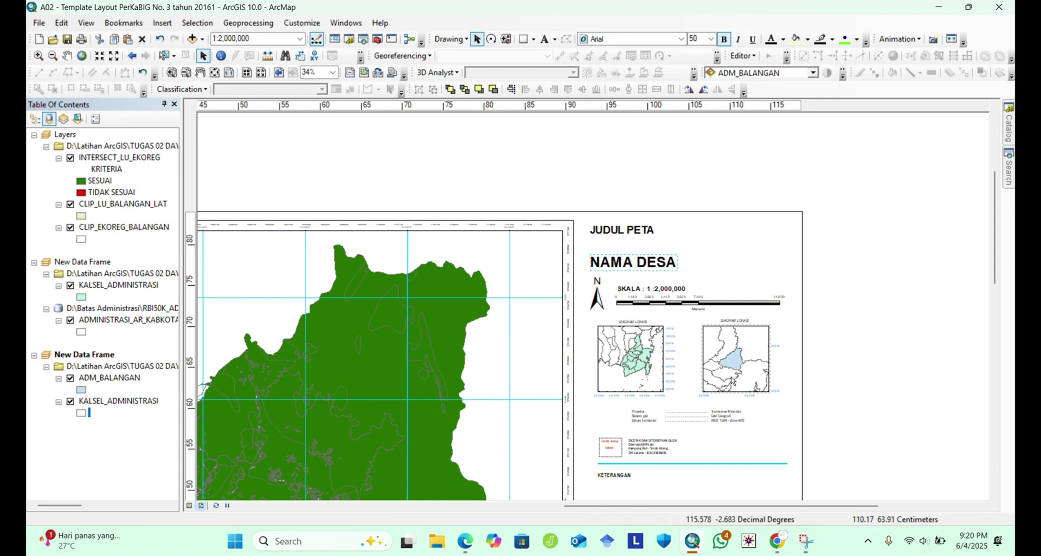
left_click(614, 355)
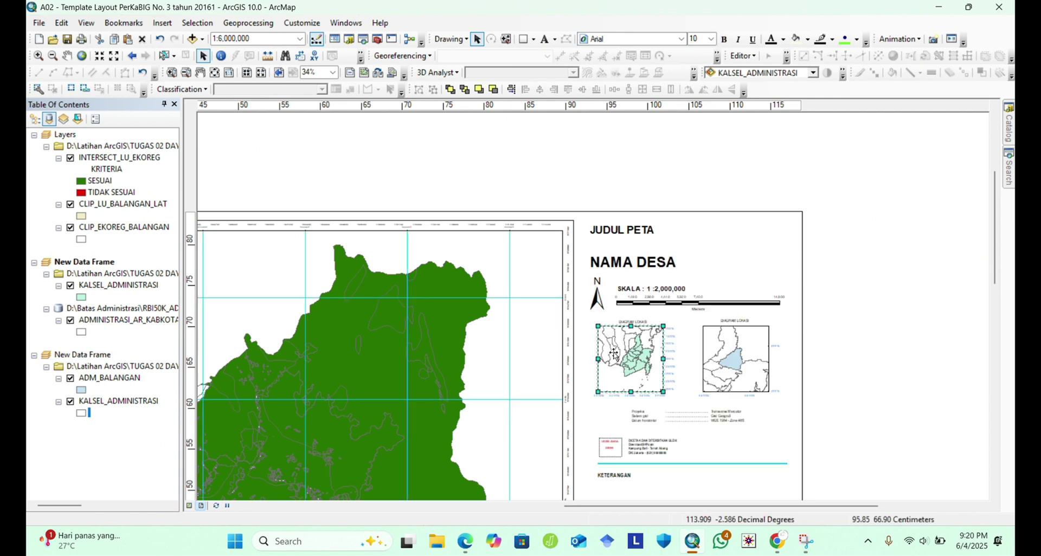
right_click(615, 355)
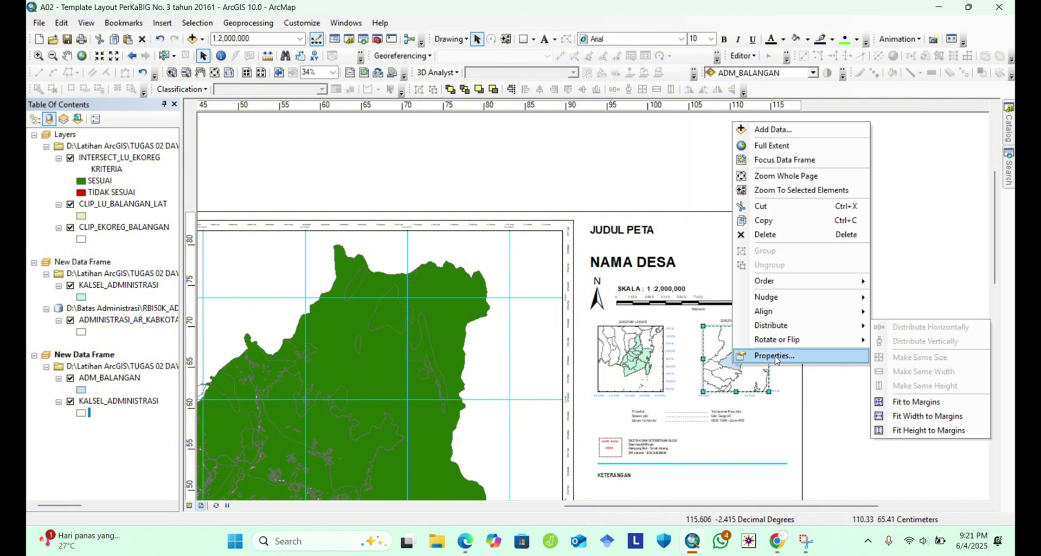
left_click(774, 359)
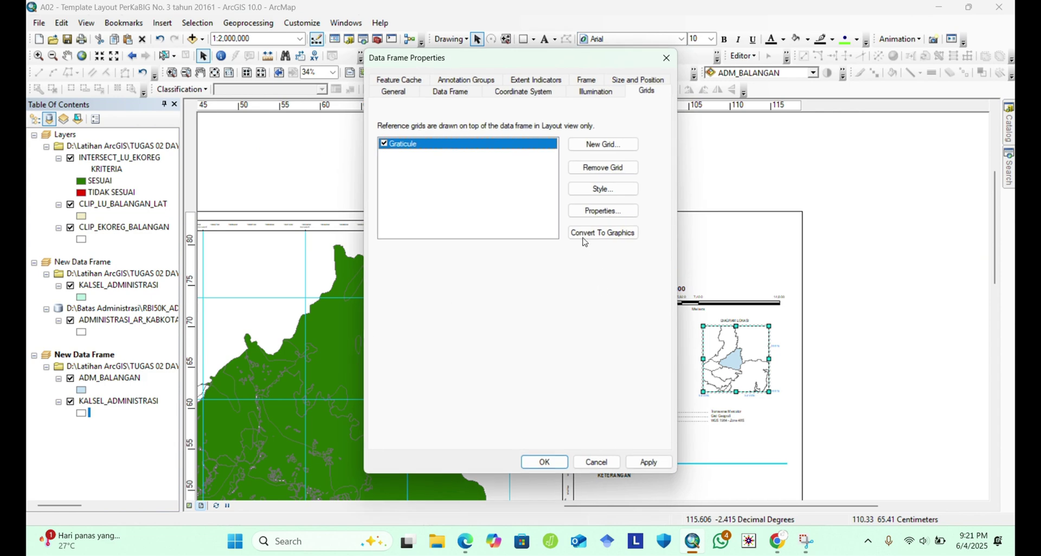
left_click(585, 211)
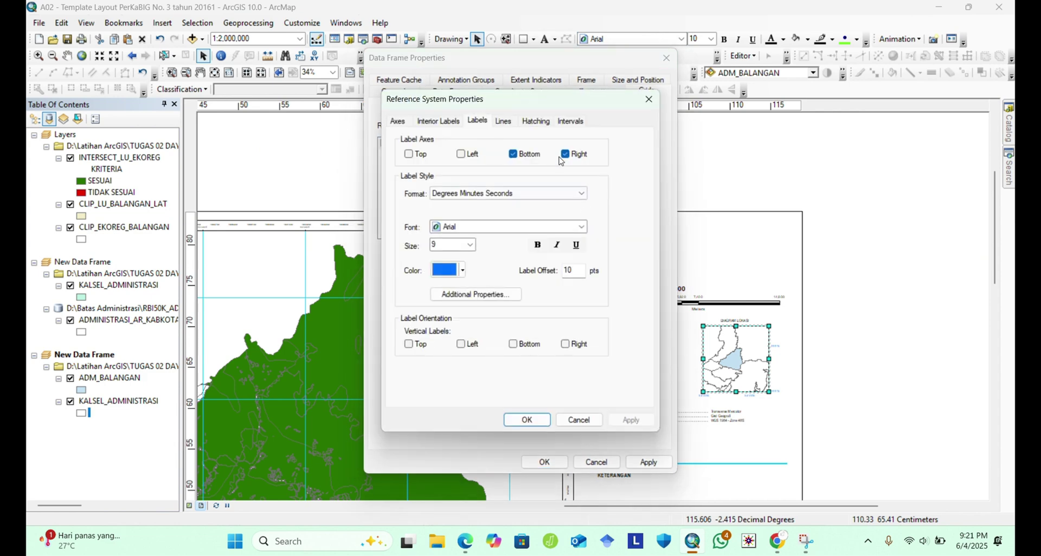
left_click(574, 120)
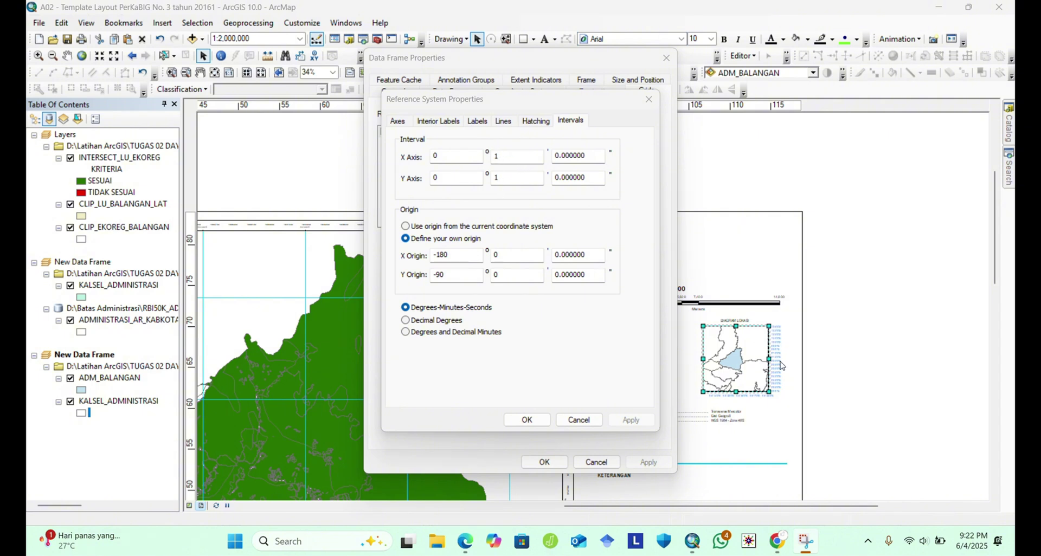
Set the Balangan inset's graticule intervals to 6 minutes on both the X and Y axes and apply them.
left_click(505, 156)
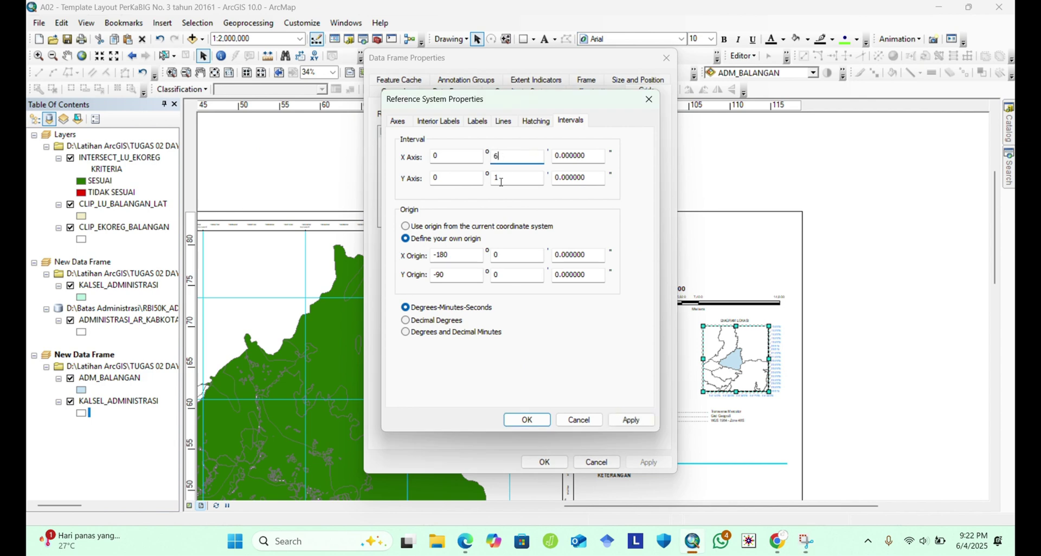
left_click(501, 181)
key("BackSpace")
left_click(640, 421)
left_click(534, 420)
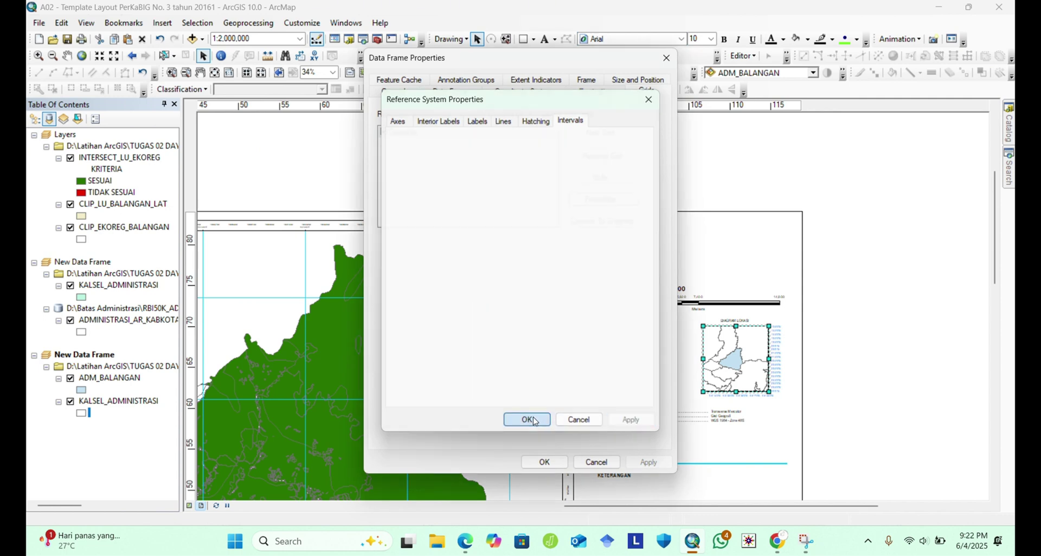
left_click(648, 462)
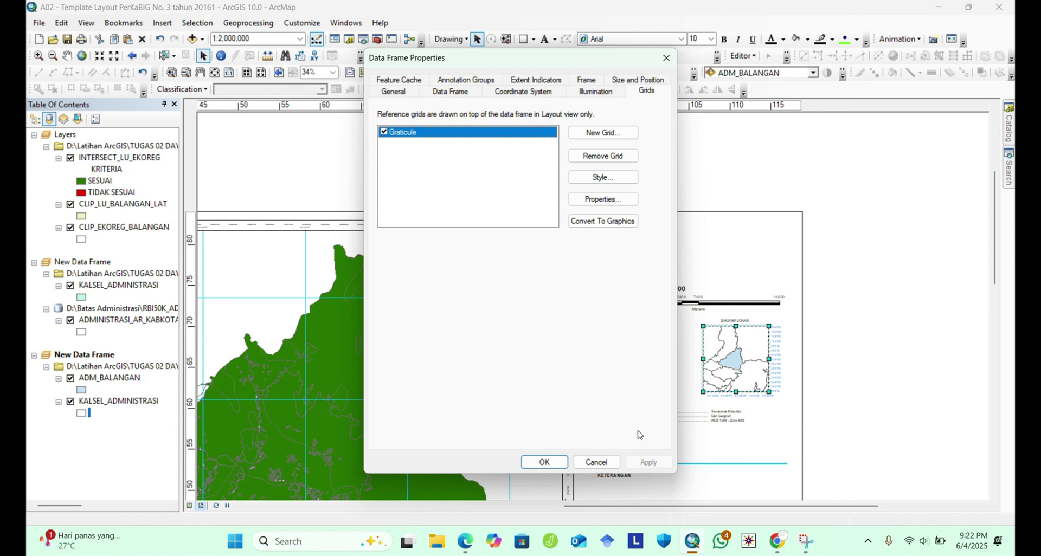
Set the X and Y graticule intervals of the Balangan inset map to 10 minutes and apply them.
left_click(595, 199)
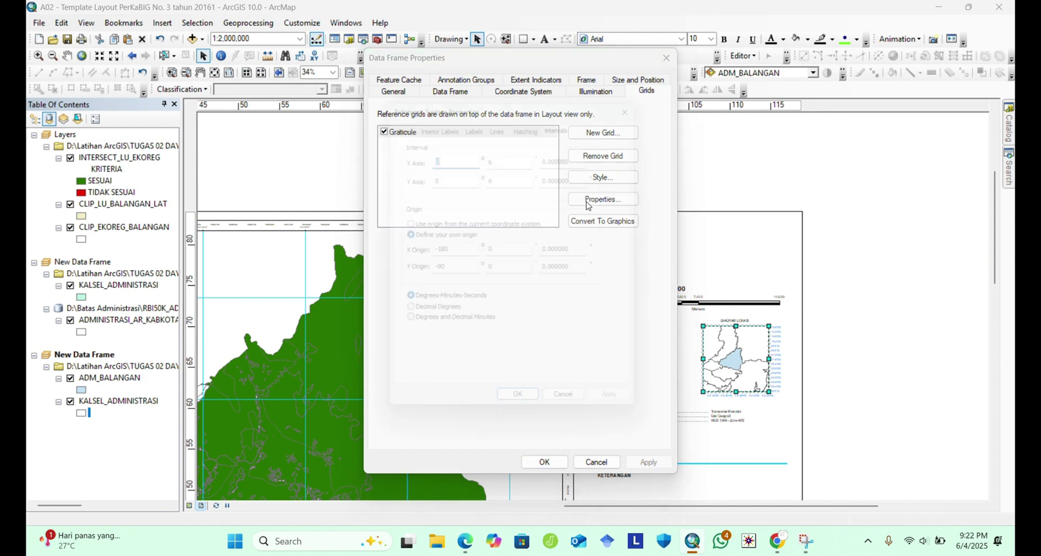
double_click(507, 157)
type("10")
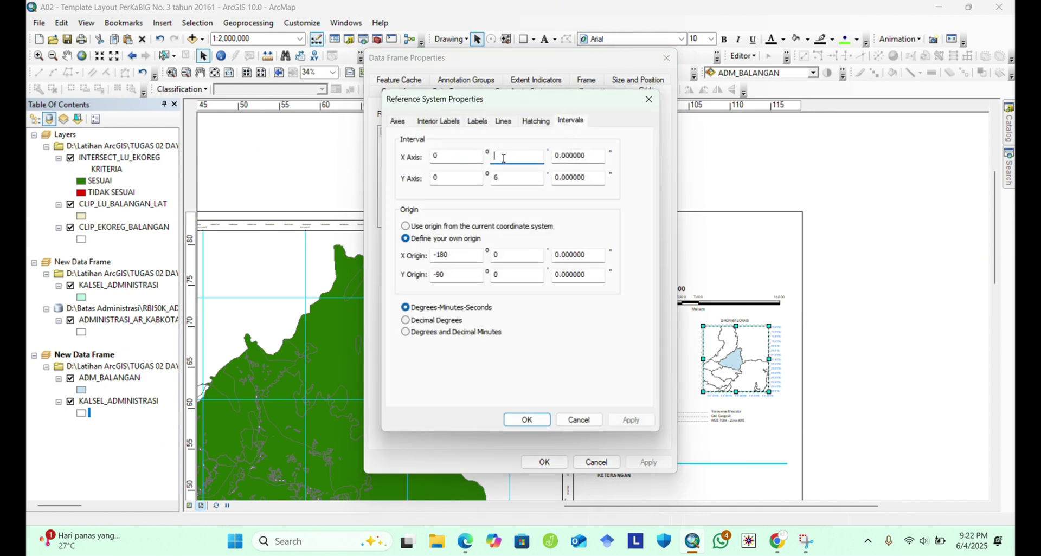
left_click(502, 175)
type("10")
left_click(634, 422)
left_click(539, 420)
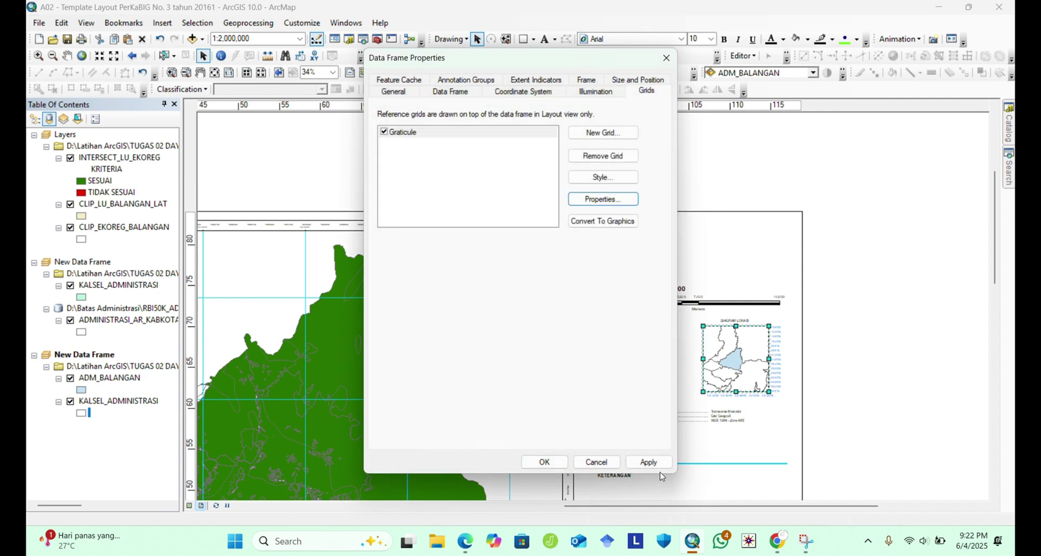
left_click(656, 463)
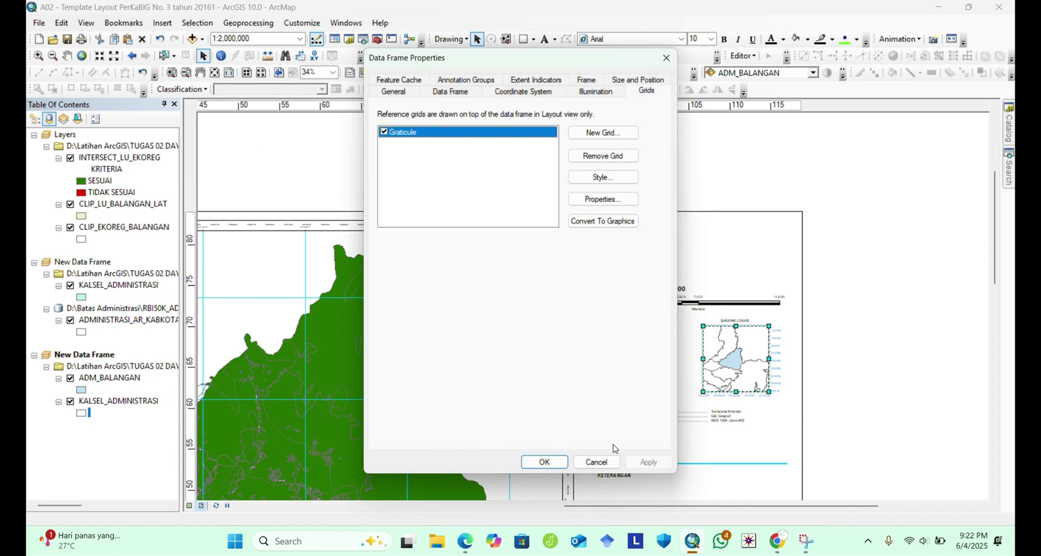
left_click(547, 464)
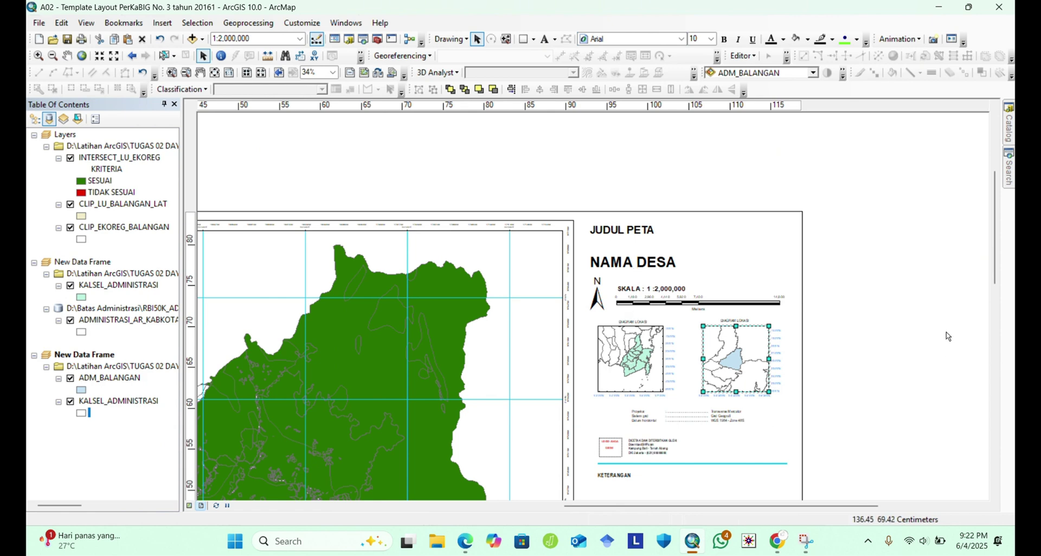
Replace the JUDUL PETA title text with "PETA JASA EKOSISTEM PENYEDIA AIR KABUPATEN BALANGAN" and apply it.
left_click_drag(993, 270, 976, 254)
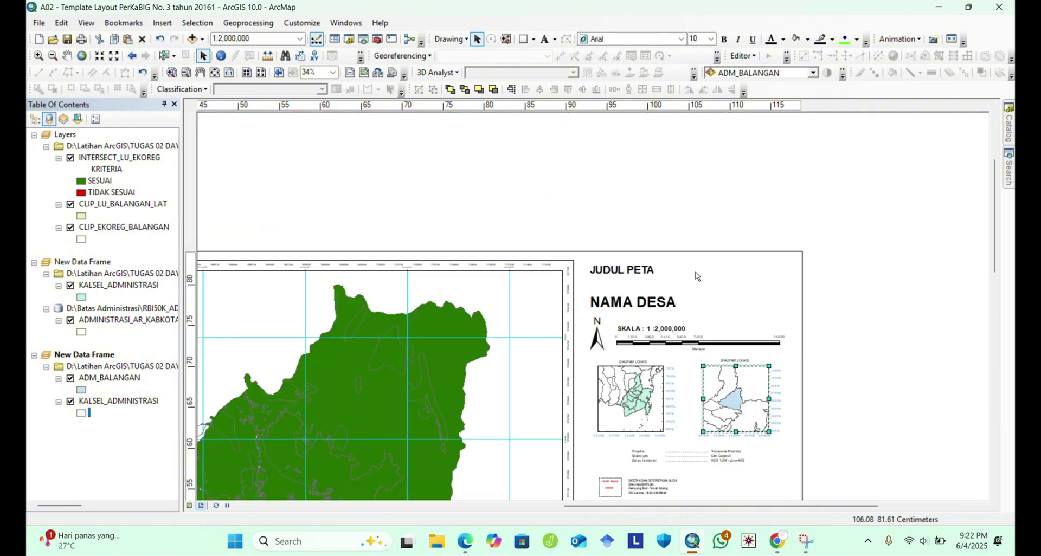
double_click(637, 273)
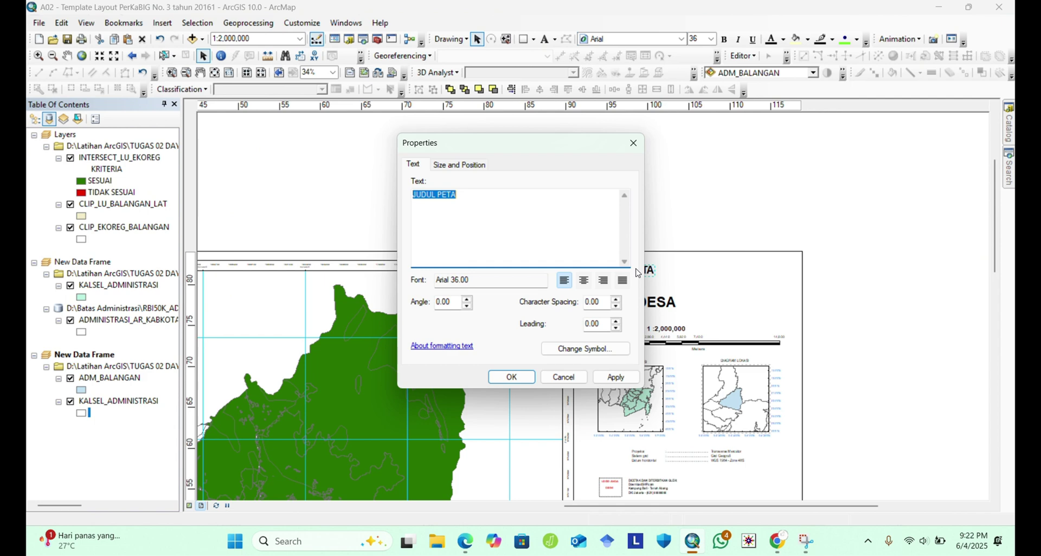
key("BackSpace")
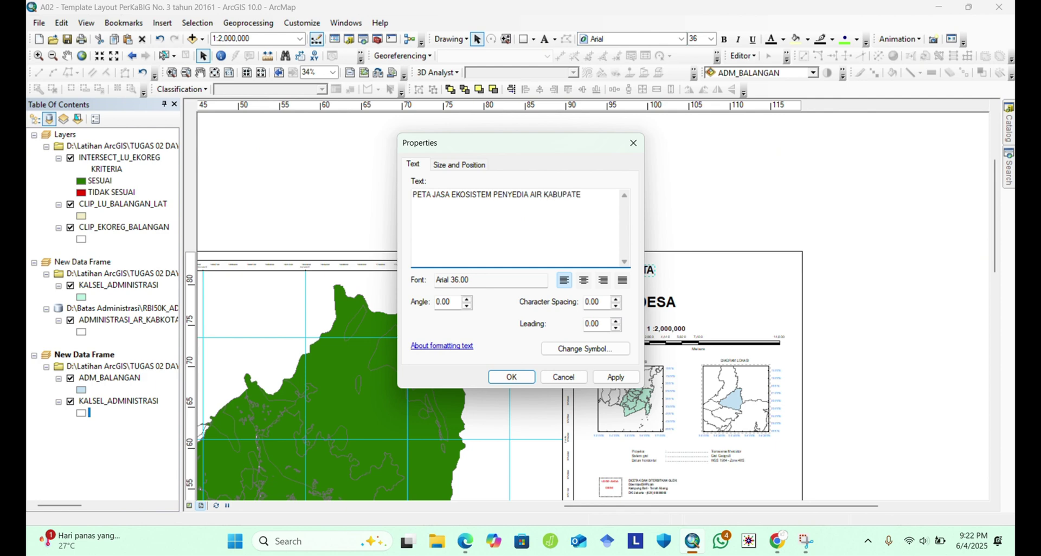
type("NGAN")
left_click(618, 376)
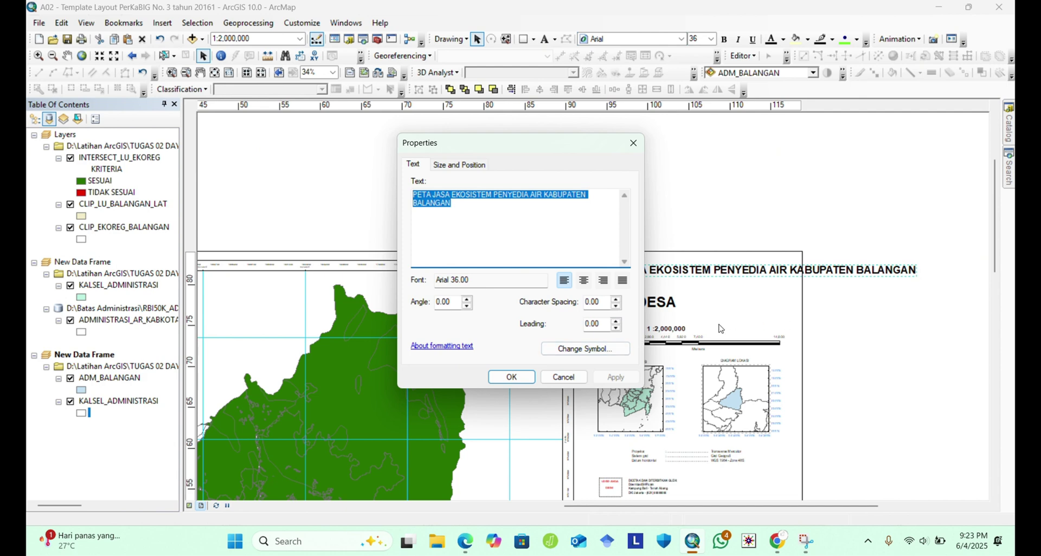
Set the font size of the map title to 24 and apply it.
left_click(583, 348)
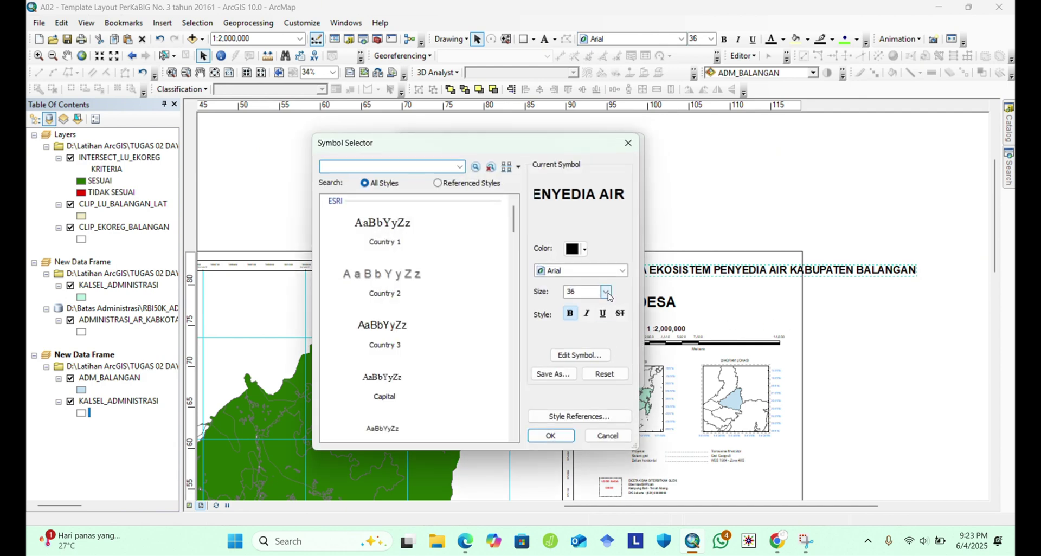
left_click(606, 292)
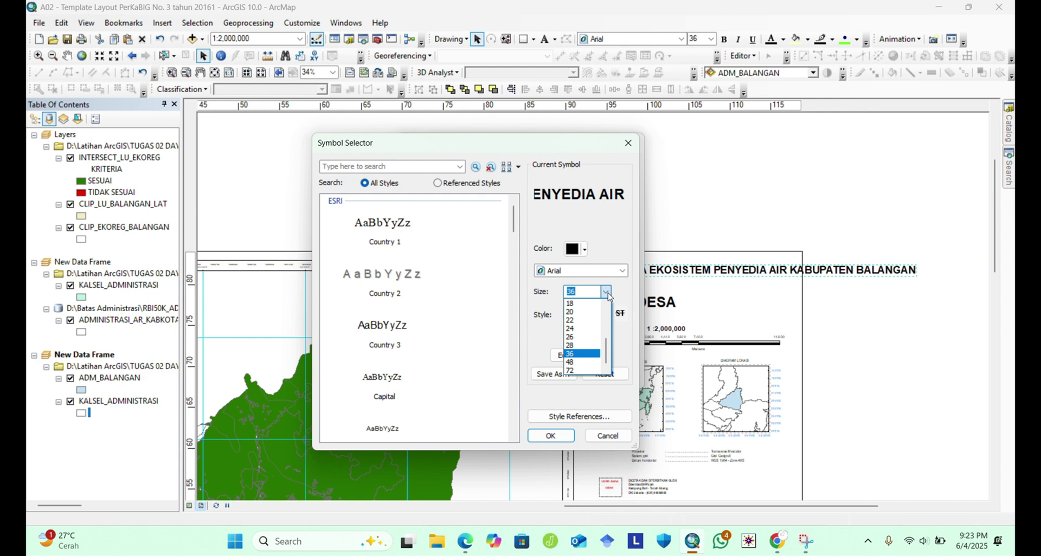
left_click(582, 328)
left_click(551, 436)
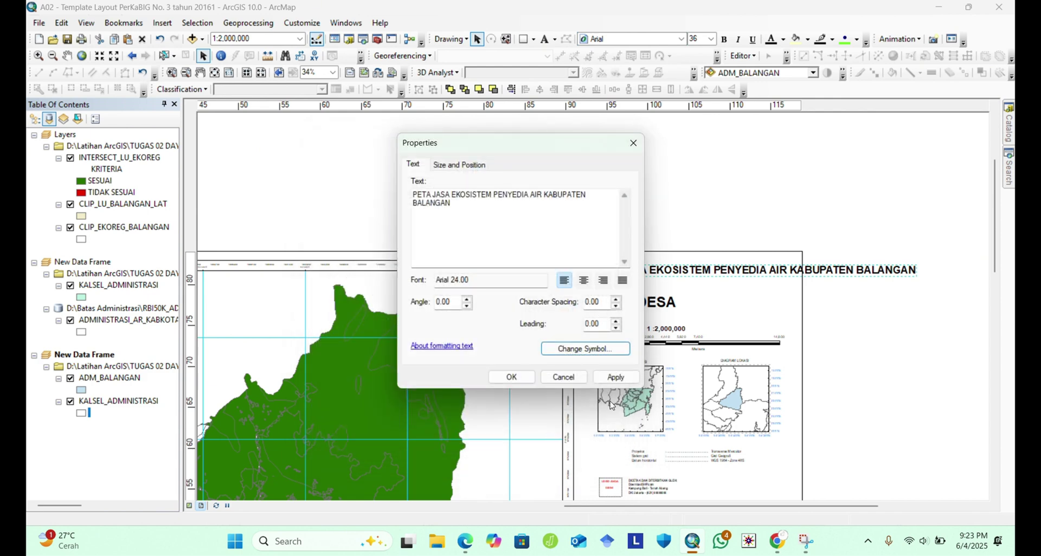
left_click(623, 379)
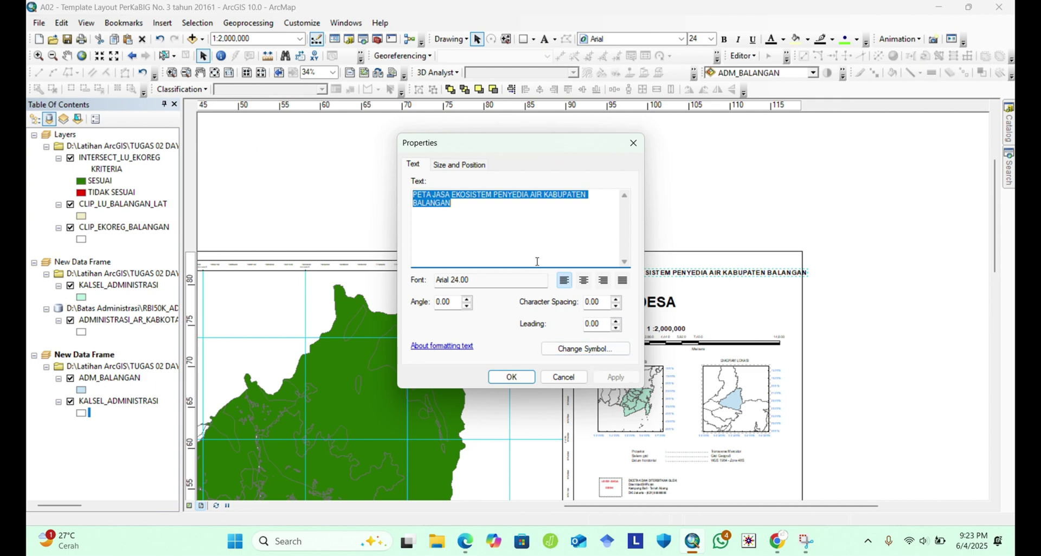
Break the map title text so that BALANGAN stands on its own line, and apply it.
left_click(413, 206)
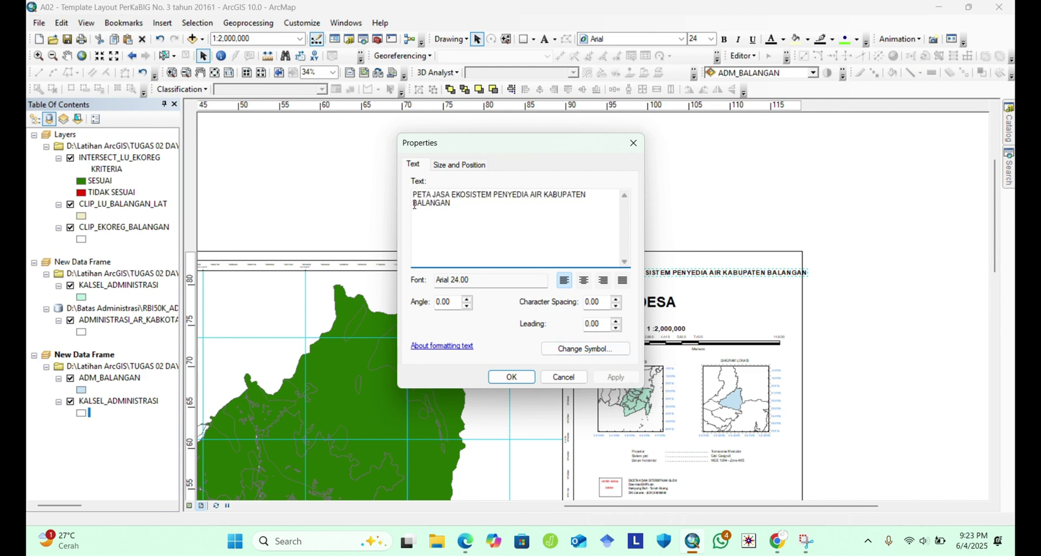
key("Return")
key("BackSpace")
key("BackSpace")
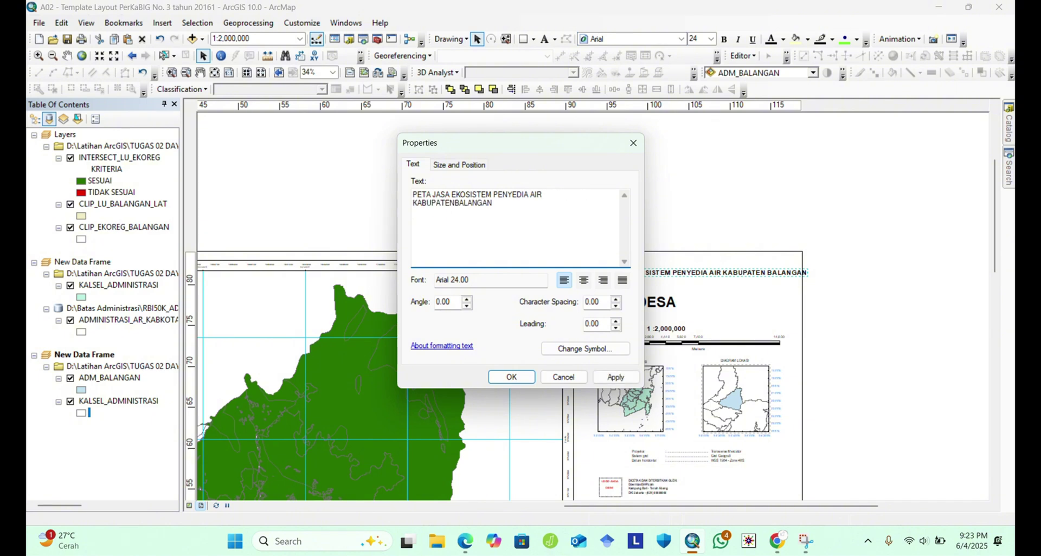
key("Return")
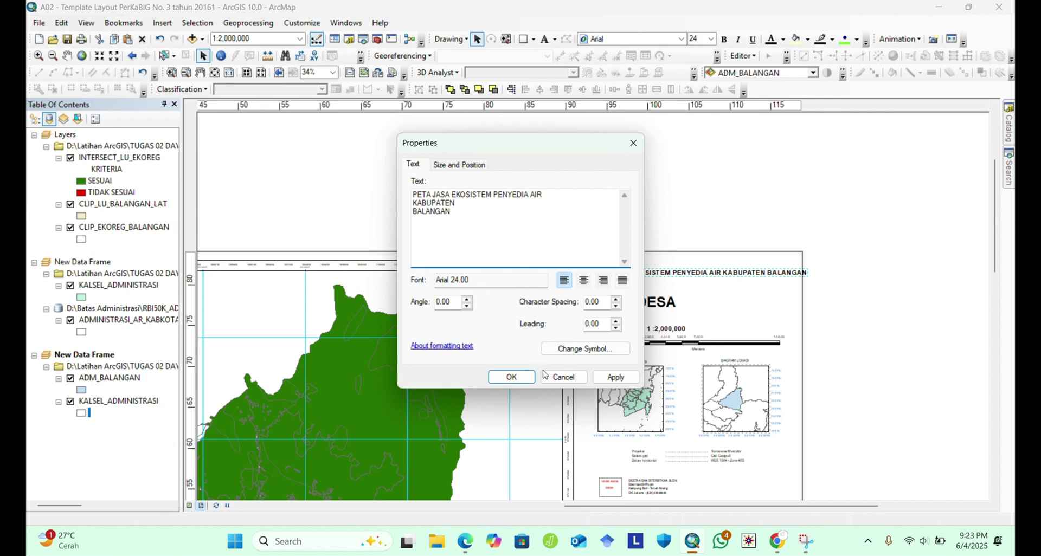
left_click(618, 379)
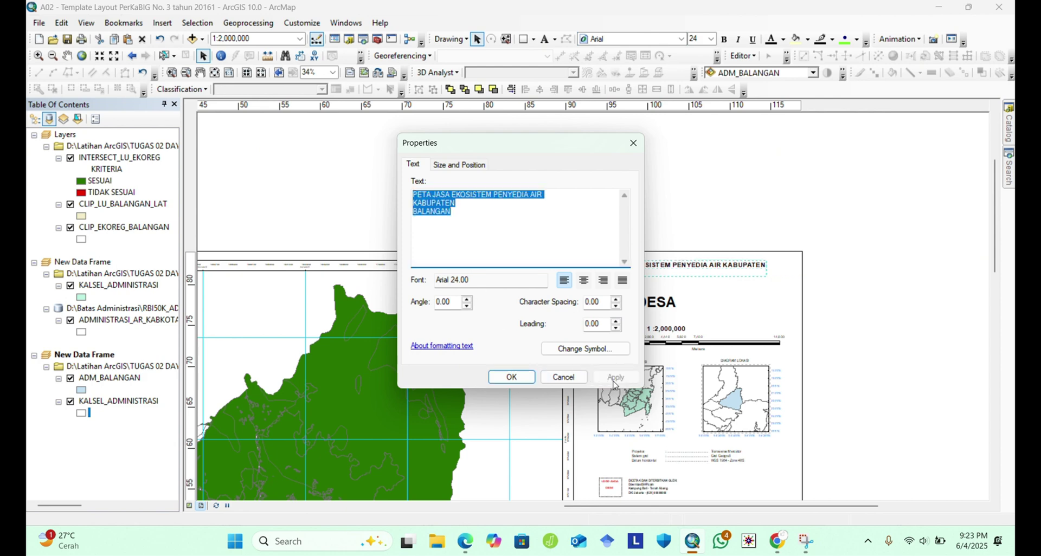
Set the font size of the map title to 28 and apply it.
left_click(589, 350)
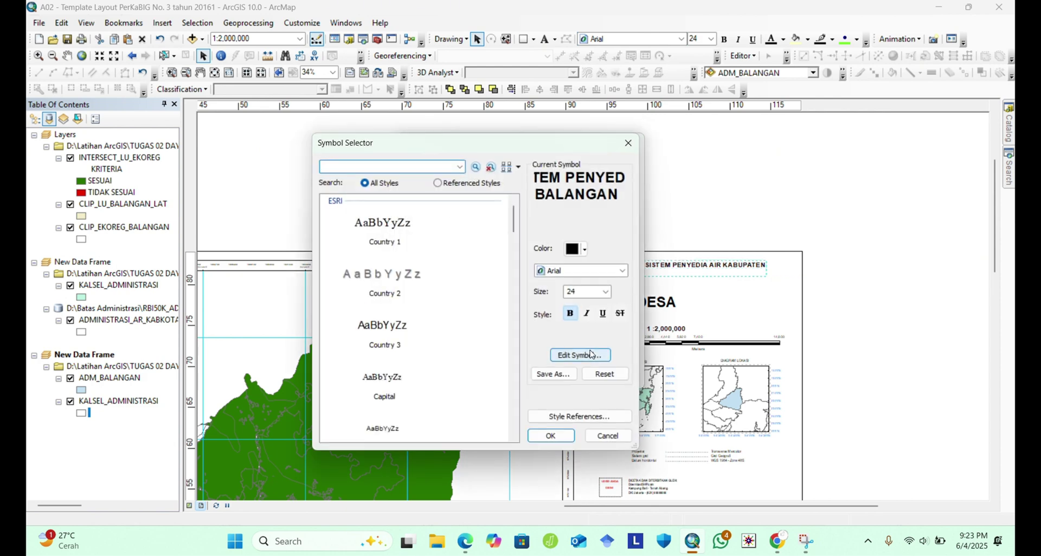
left_click(605, 292)
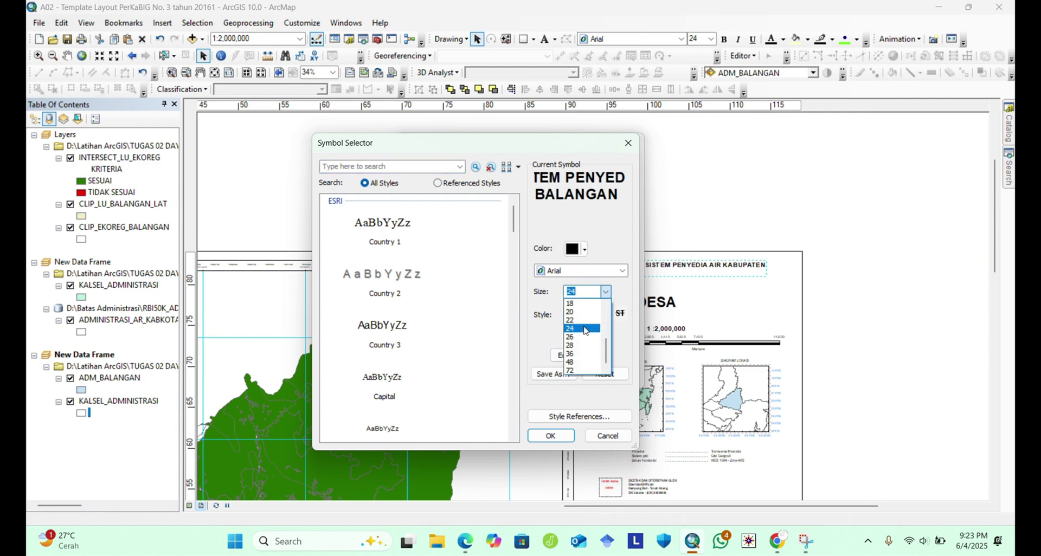
left_click(580, 346)
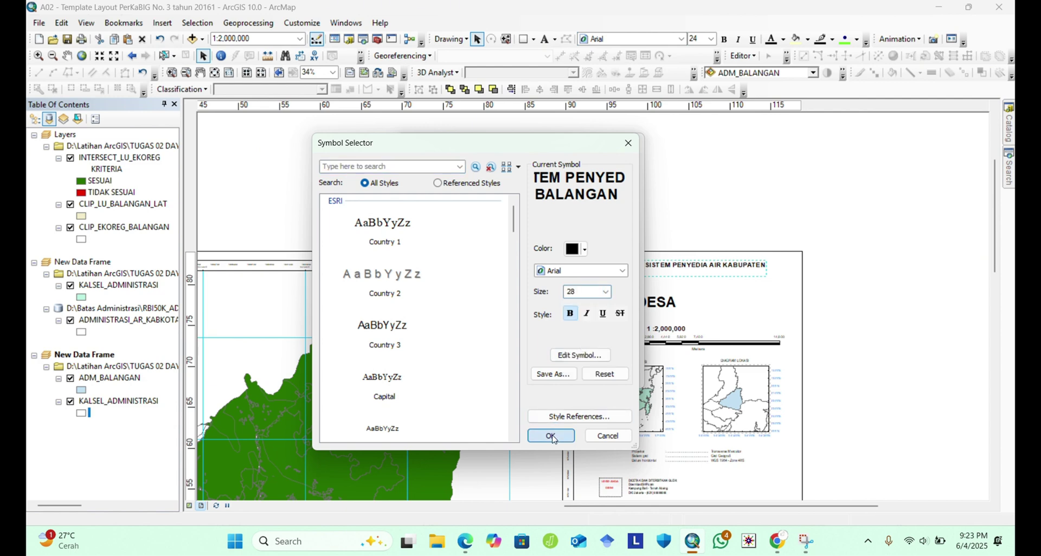
left_click(552, 437)
left_click(616, 378)
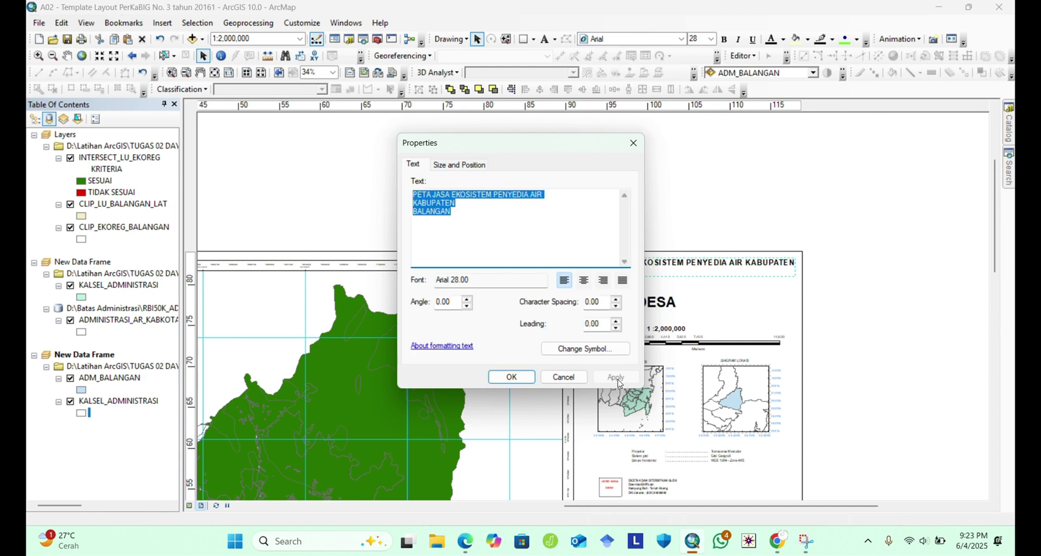
left_click(511, 377)
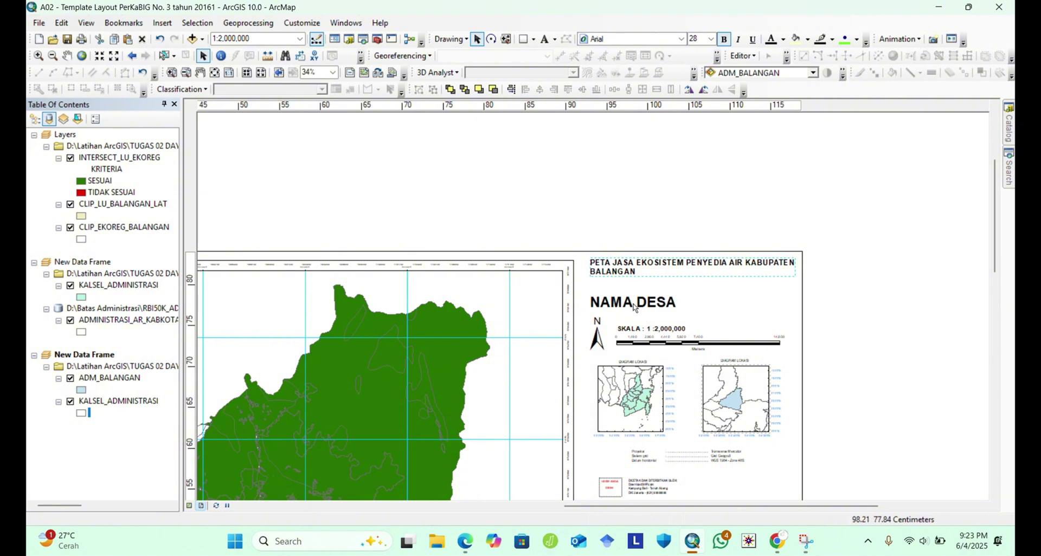
Enlarge the map title's font size to 36.
scroll(973, 215, "down", 5)
scroll(973, 215, "up", 5)
left_click(603, 266)
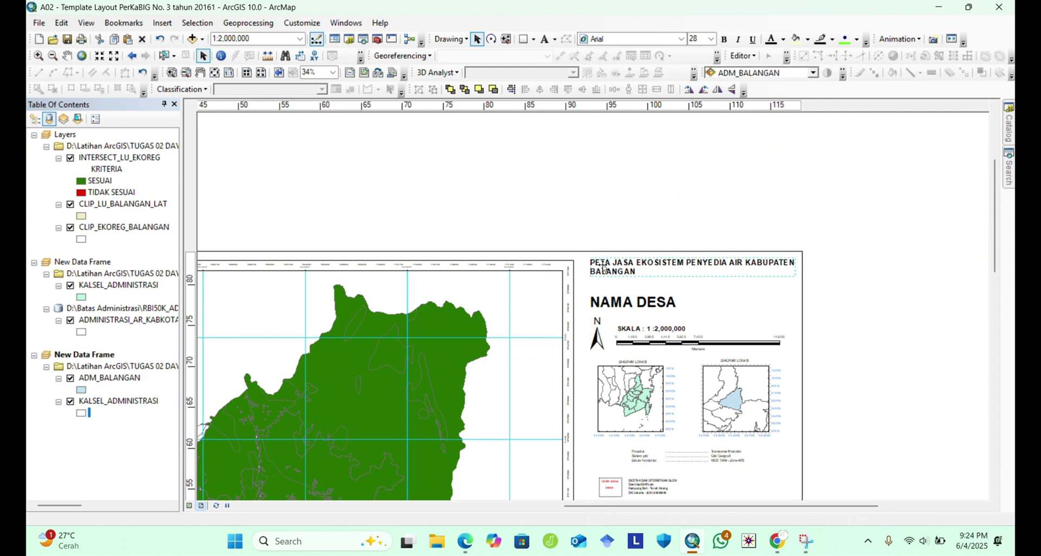
right_click(603, 266)
left_click(645, 485)
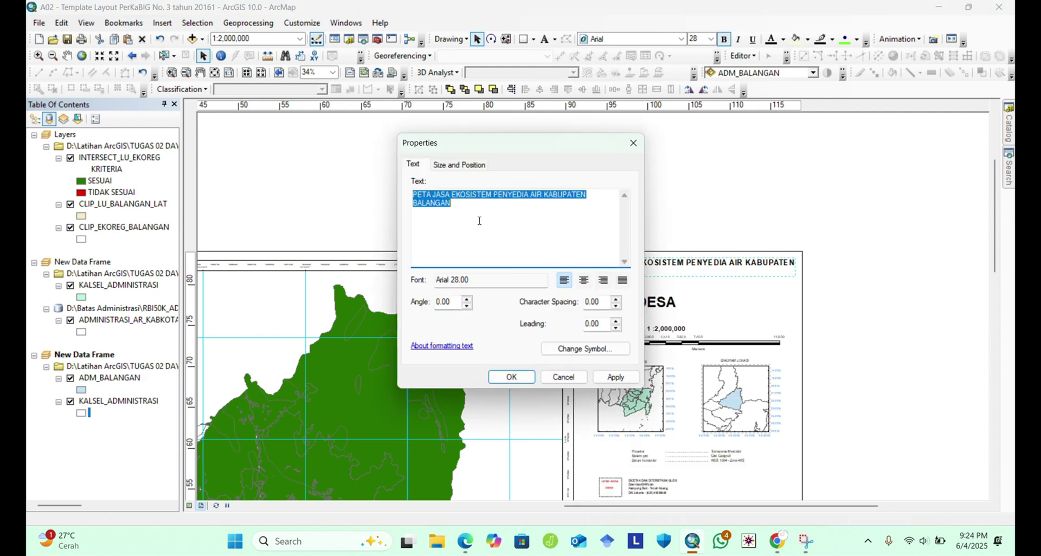
left_click(585, 348)
left_click(610, 291)
left_click(590, 368)
left_click(551, 436)
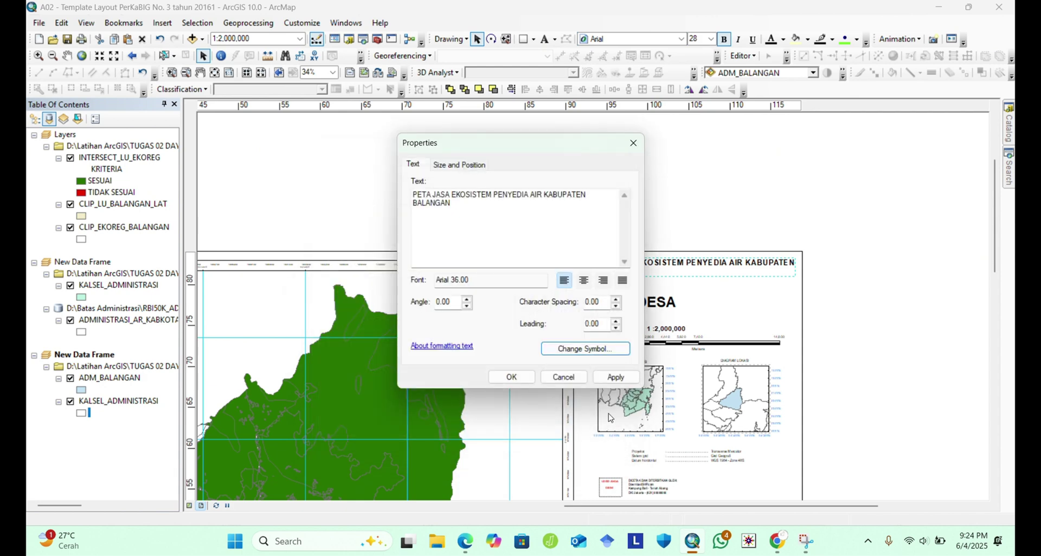
left_click(511, 376)
Rearrange the map title into two lines, with KABUPATEN BALANGAN together on the second line.
double_click(721, 262)
left_click(542, 195)
key("Return")
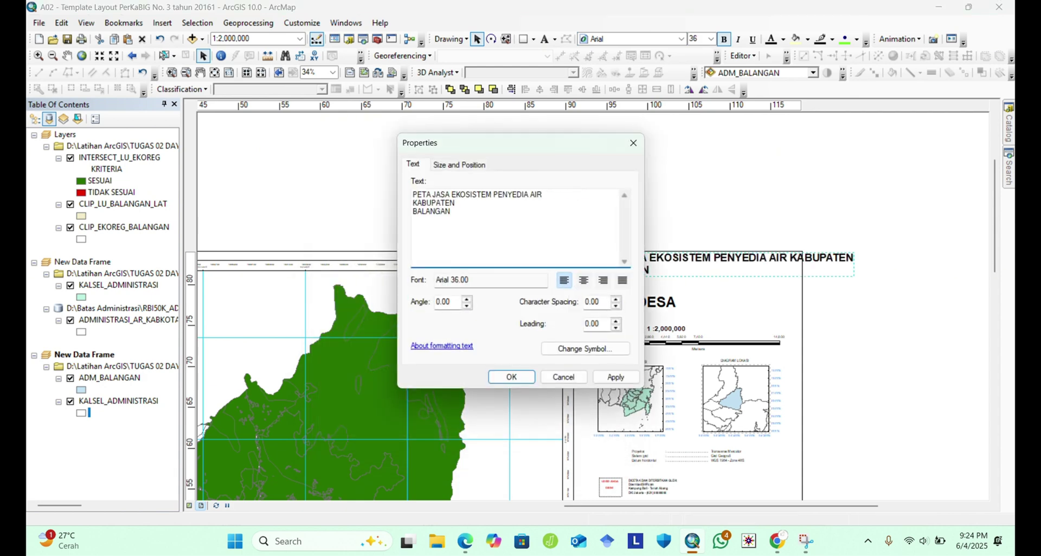
key("End")
key("Delete")
left_click(561, 349)
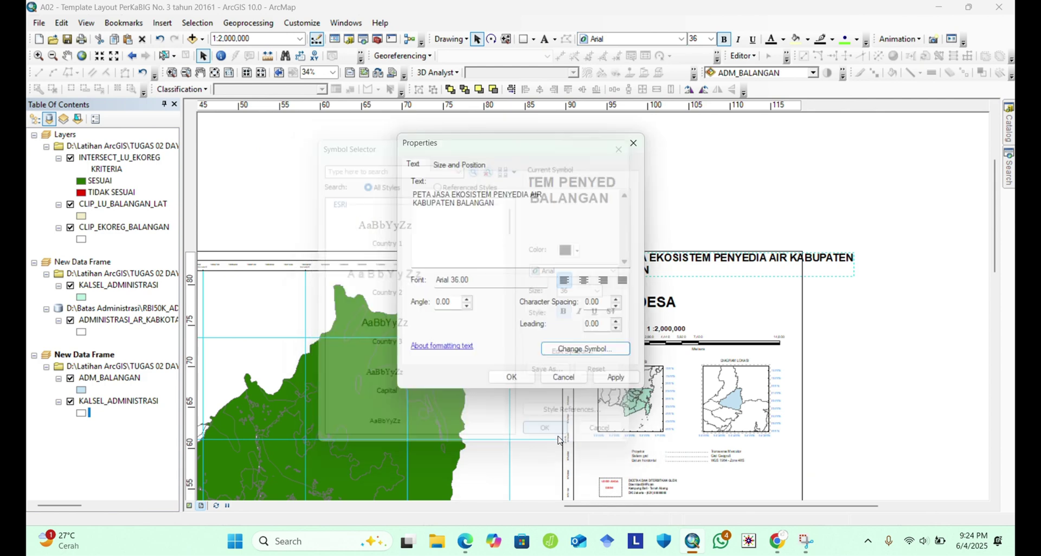
left_click(558, 439)
left_click(512, 377)
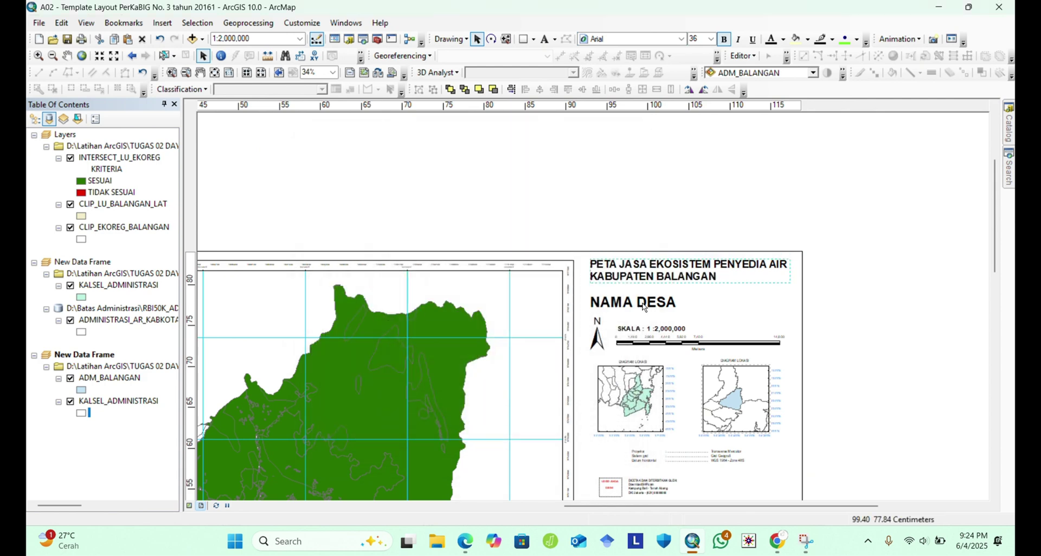
double_click(706, 276)
key("Delete")
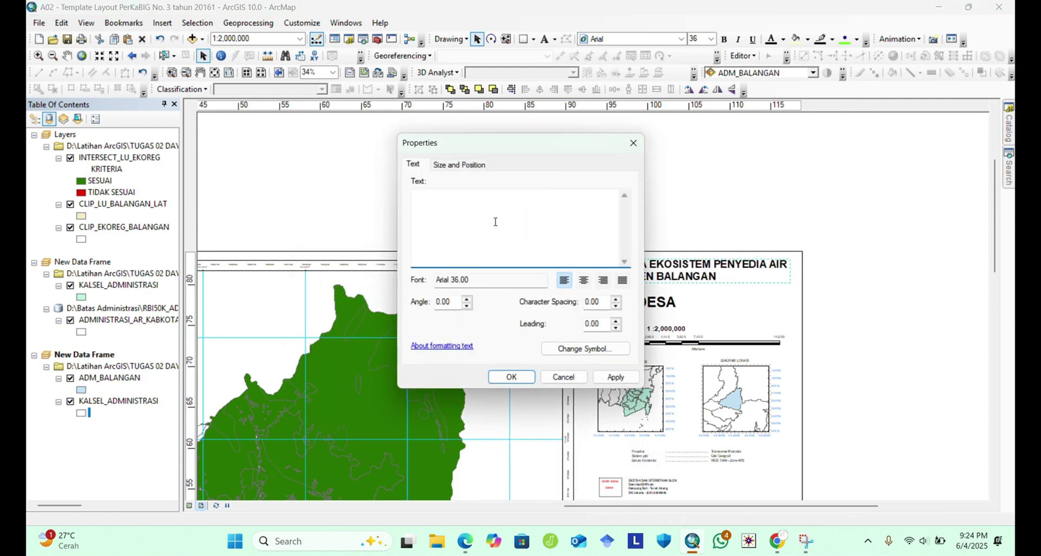
left_click(563, 376)
Remove KABUPATEN BALANGAN from the map title, keeping only "PETA JASA EKOSISTEM PENYEDIA AIR".
double_click(706, 276)
left_click_drag(500, 203, 411, 205)
key("Delete")
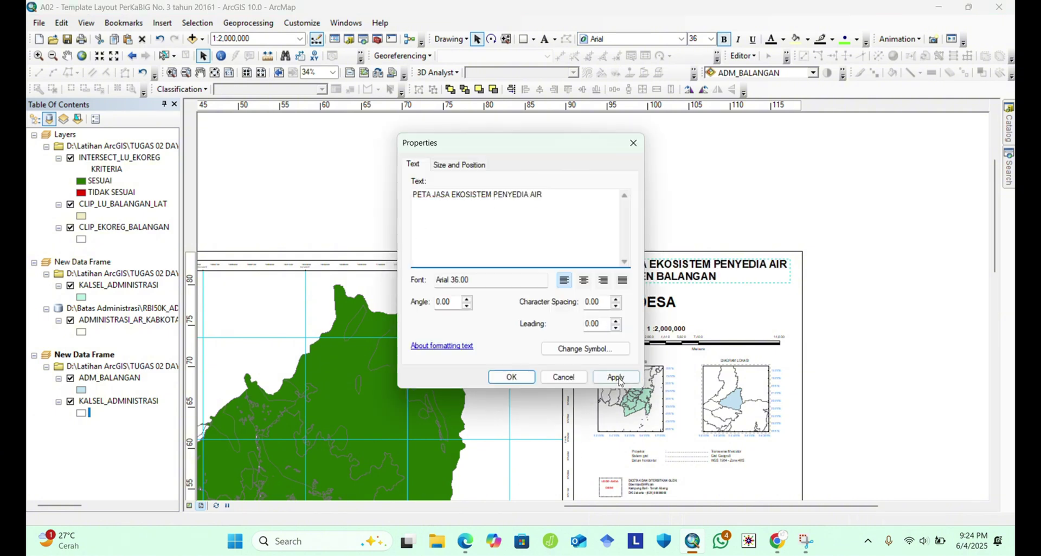
left_click(616, 376)
left_click(511, 377)
Set the font size of the PETA JASA EKOSISTEM PENYEDIA AIR title to 38 and apply it.
double_click(715, 265)
left_click(589, 349)
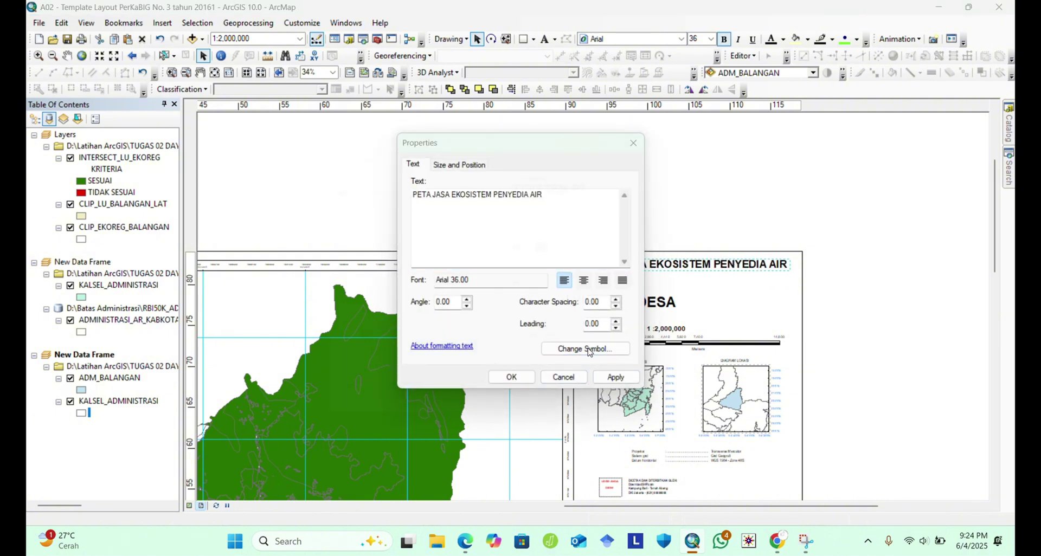
left_click(605, 292)
left_click(584, 292)
left_click(551, 435)
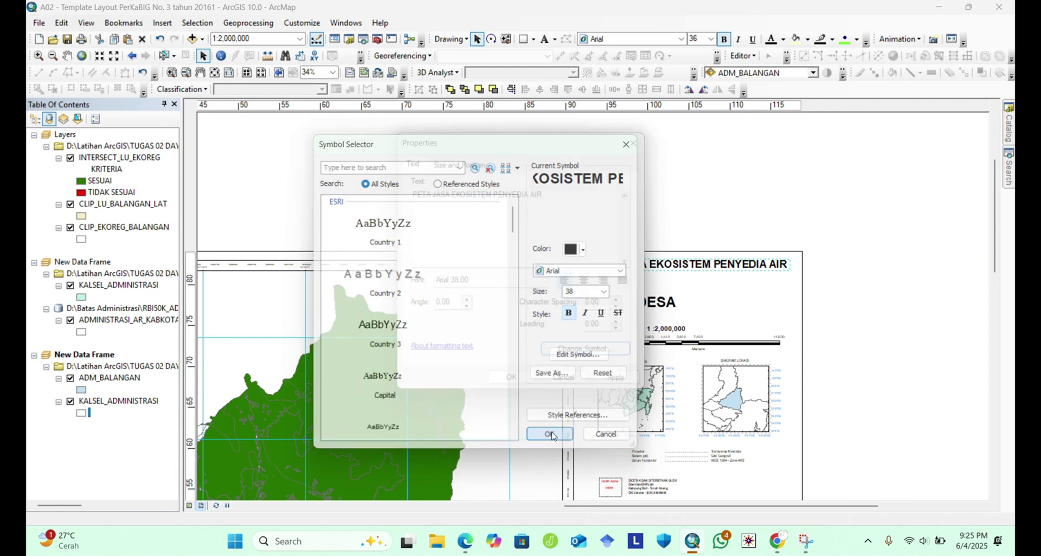
left_click(630, 381)
left_click(511, 376)
Replace the NAMA DESA text with "KABUPATEN BALANGAN".
double_click(660, 302)
type("KAB")
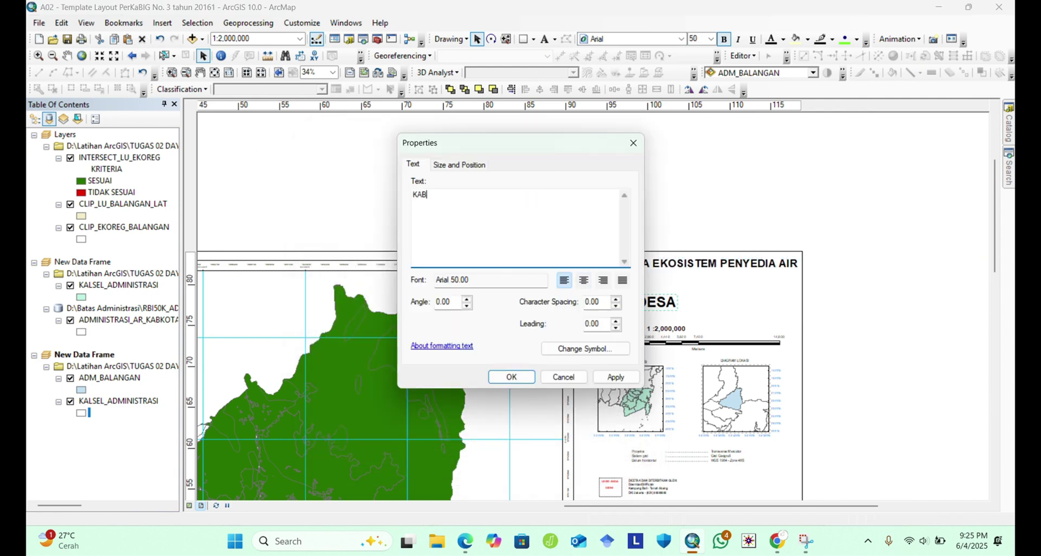
type("UPATEN BALANGAN")
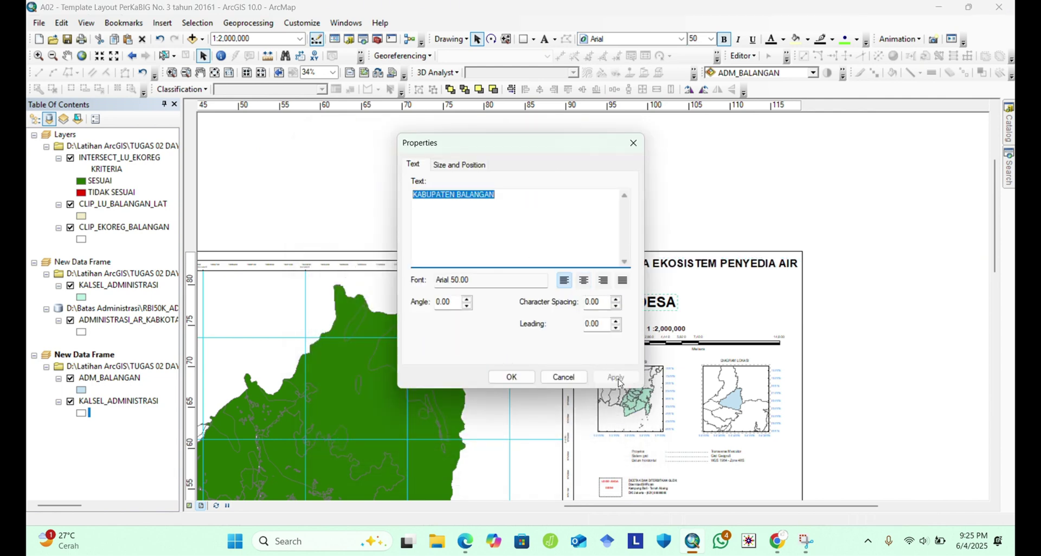
left_click(511, 376)
Move the main title slightly down and the KABUPATEN BALANGAN text up so it sits directly beneath it.
left_click(648, 268)
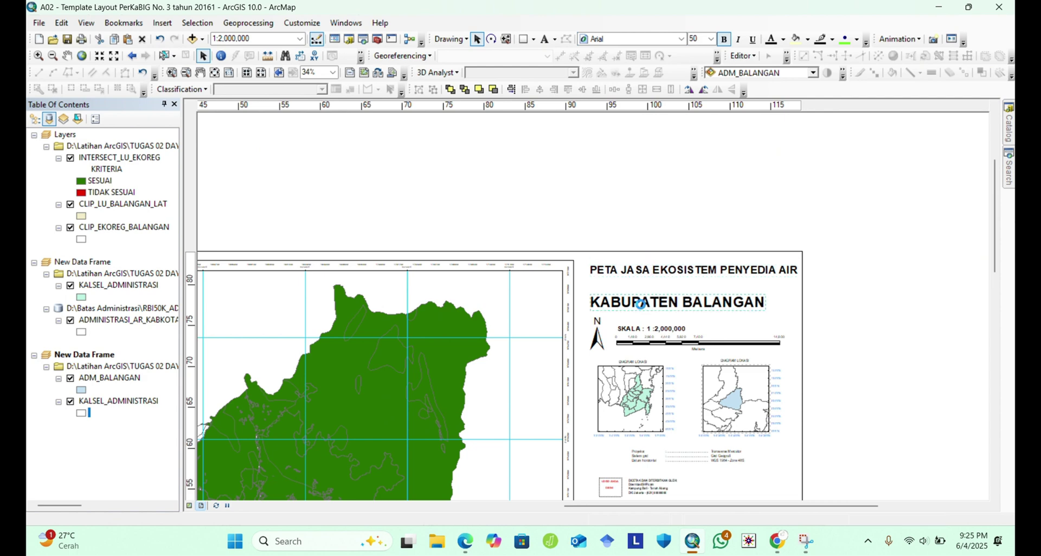
left_click_drag(641, 307, 641, 294)
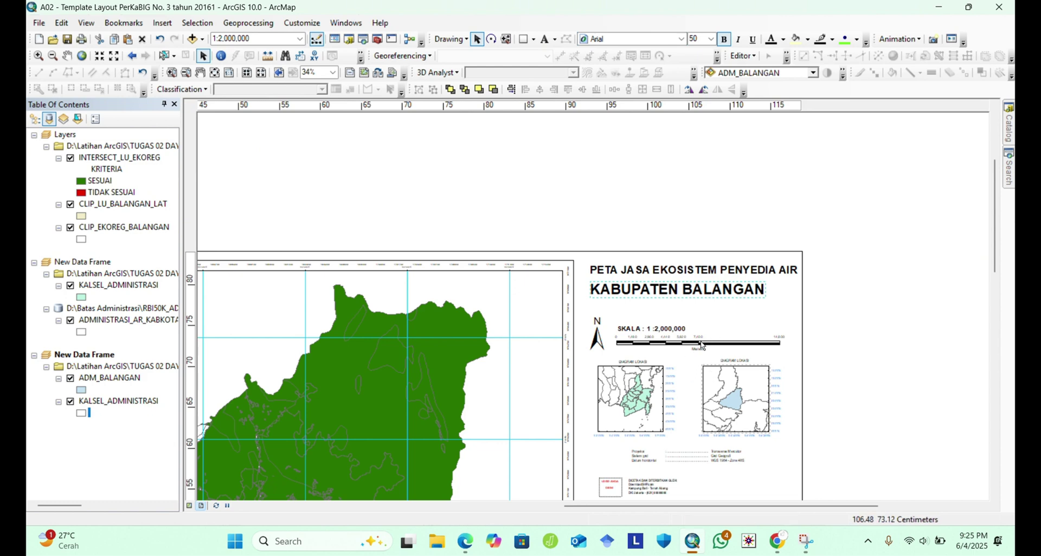
Change the units label of the scale bar below the SKALA text to "Kilometer" and apply it.
left_click(171, 72)
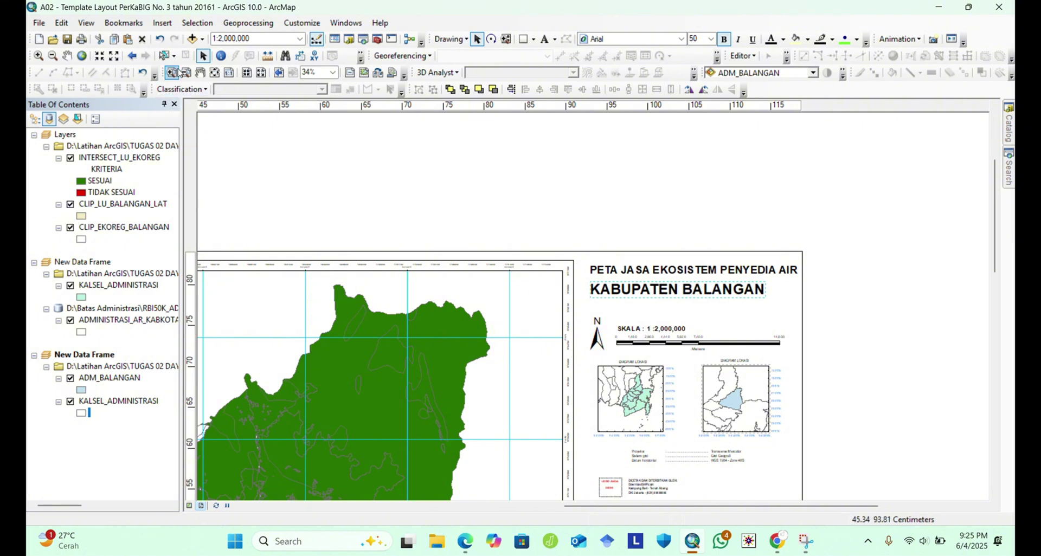
left_click(711, 352)
left_click(711, 352)
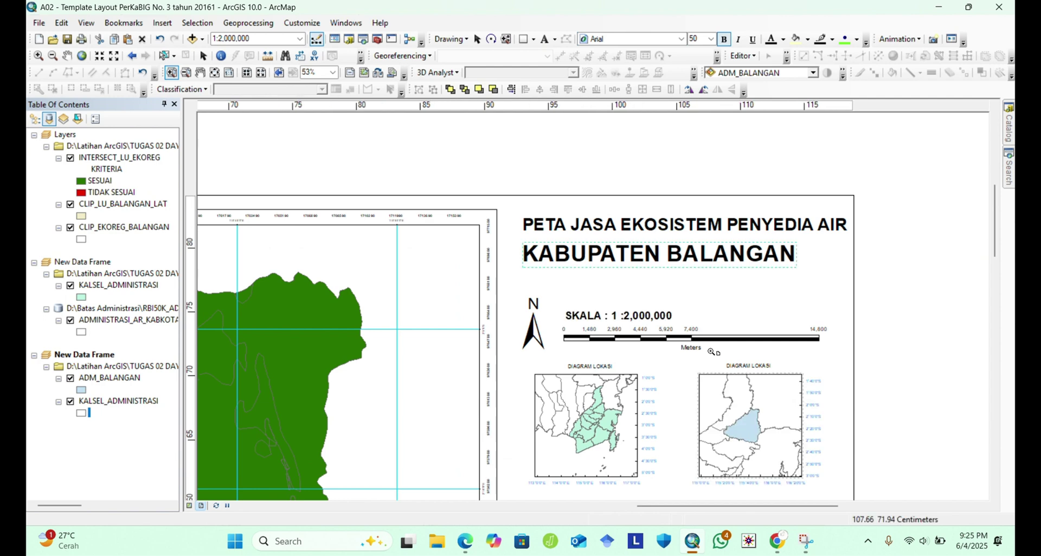
left_click_drag(730, 506, 737, 506)
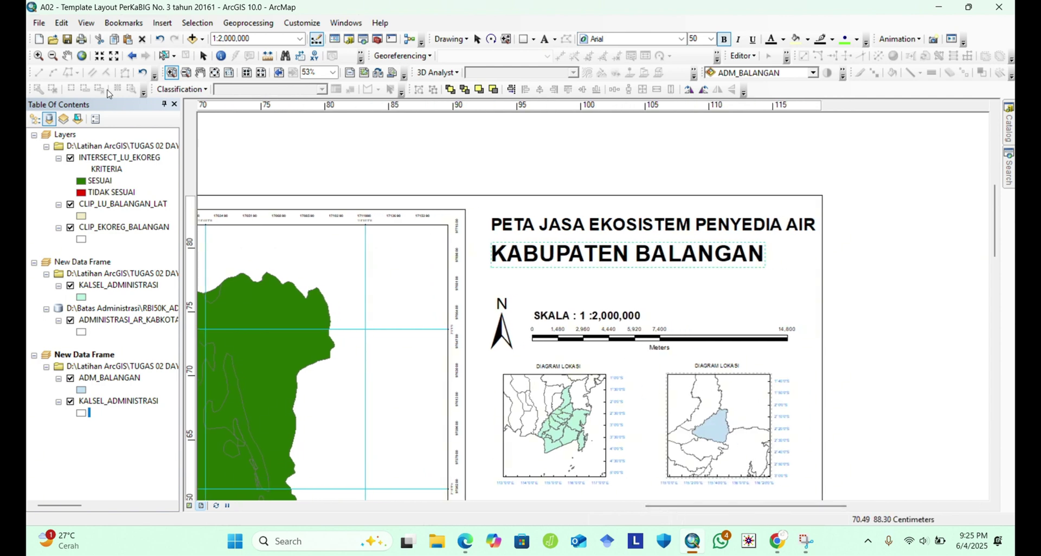
left_click(203, 56)
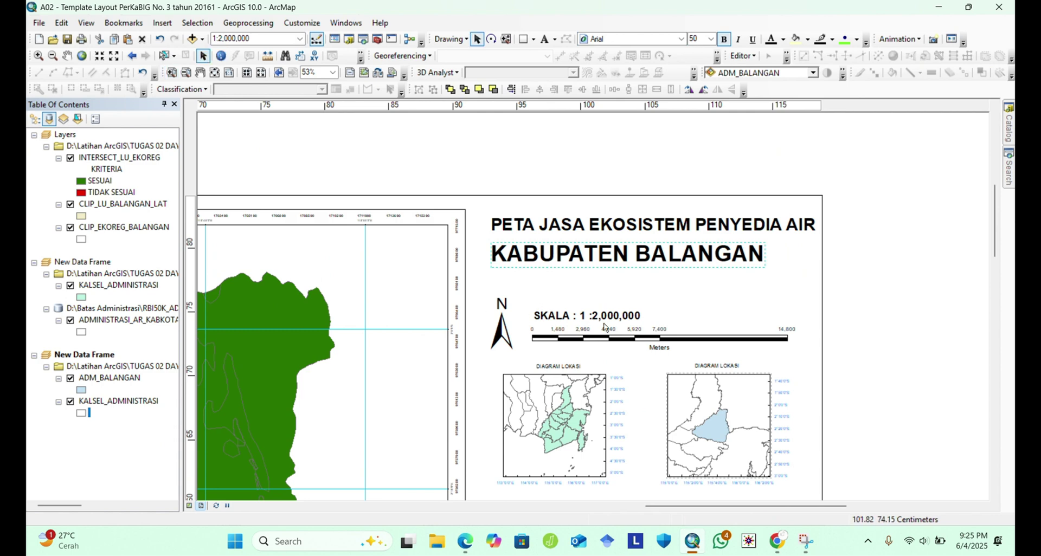
left_click(662, 348)
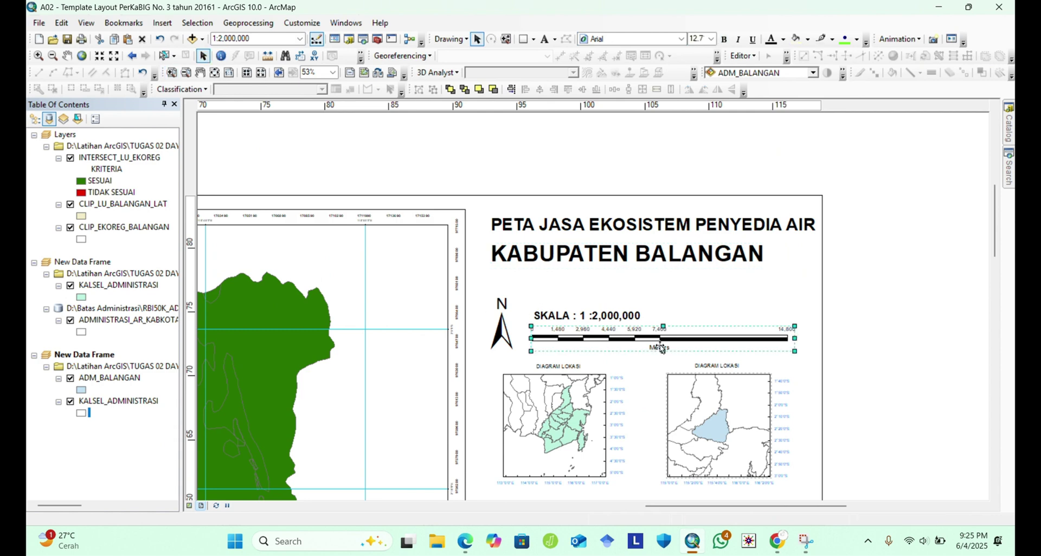
left_click(653, 349)
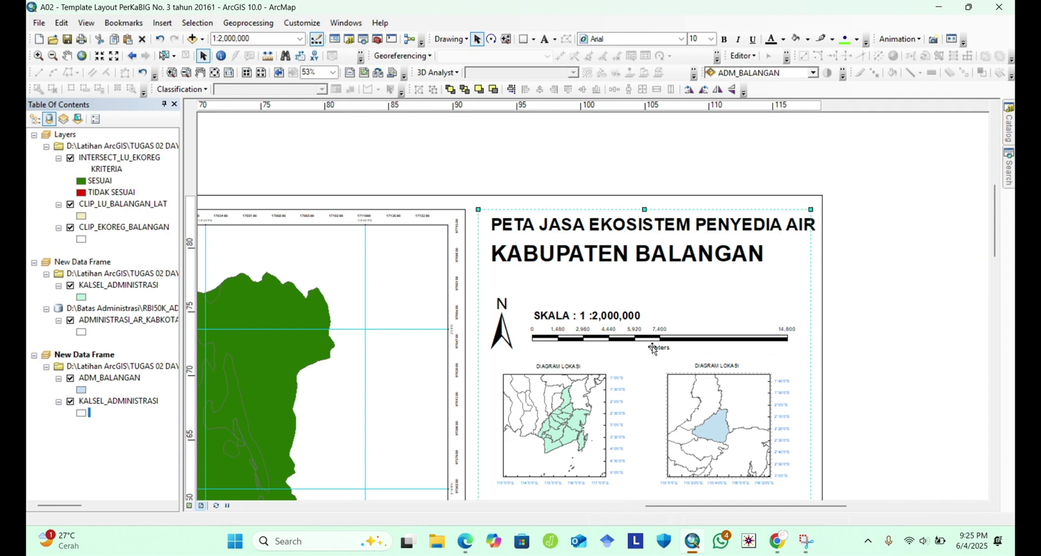
left_click(653, 349)
right_click(654, 350)
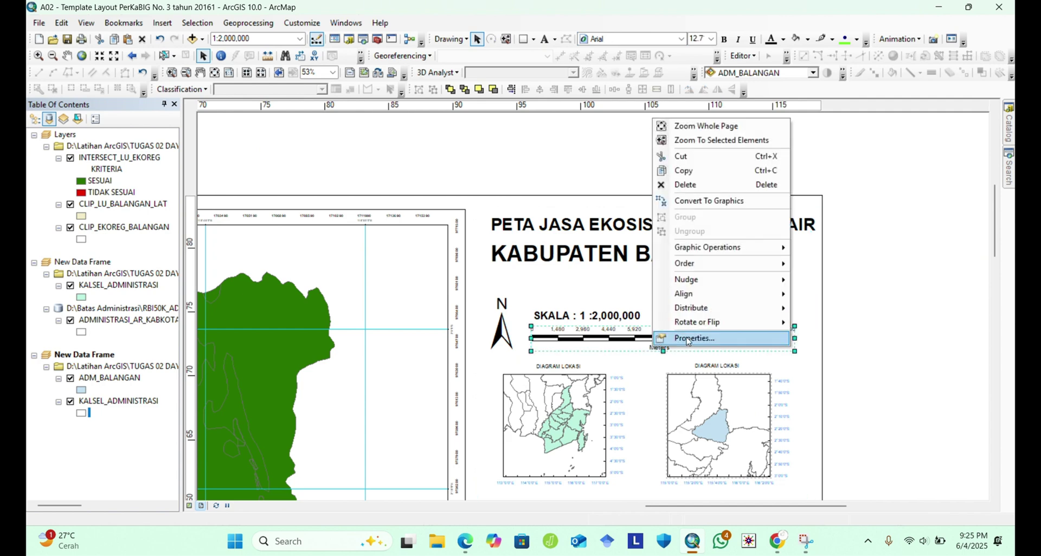
left_click(688, 339)
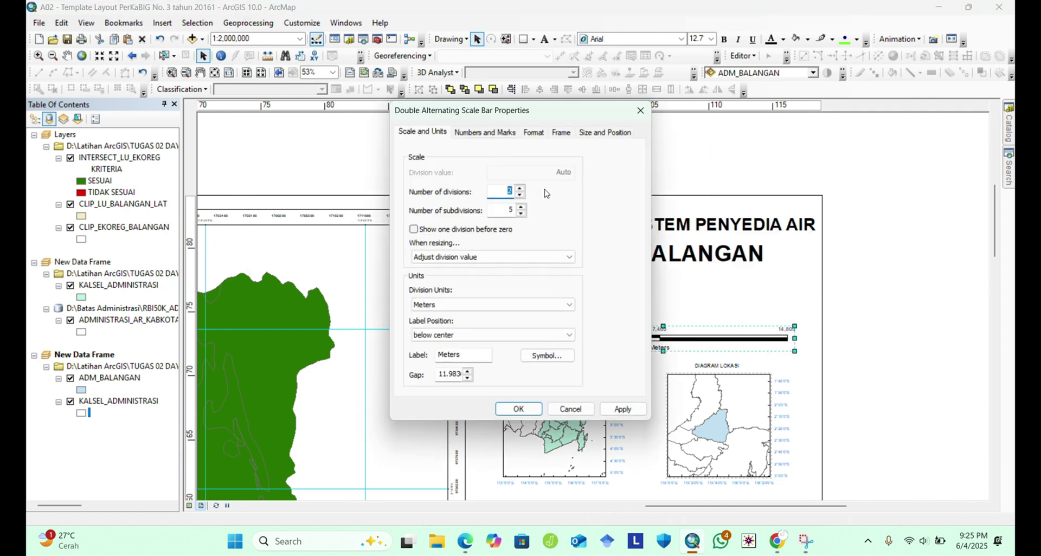
left_click(467, 355)
left_click(620, 409)
left_click(519, 409)
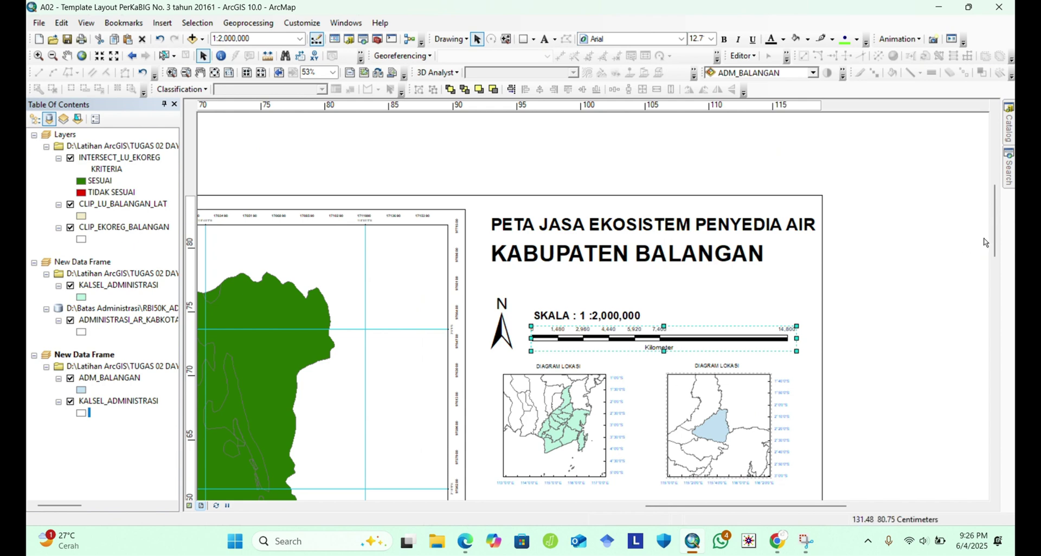
Move the SKALA text slightly upward to widen its gap above the scale bar.
scroll(994, 240, "down", 2)
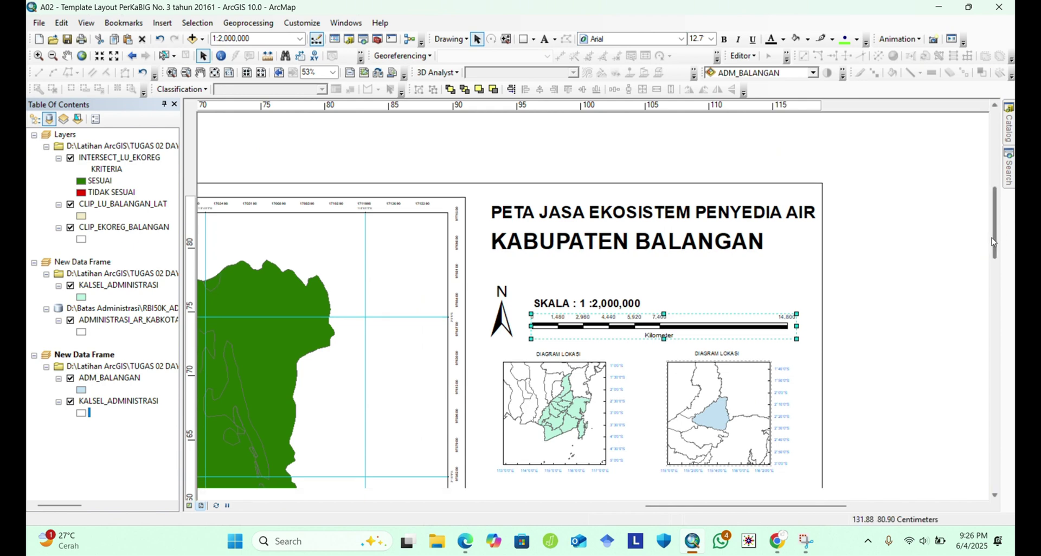
left_click(565, 280)
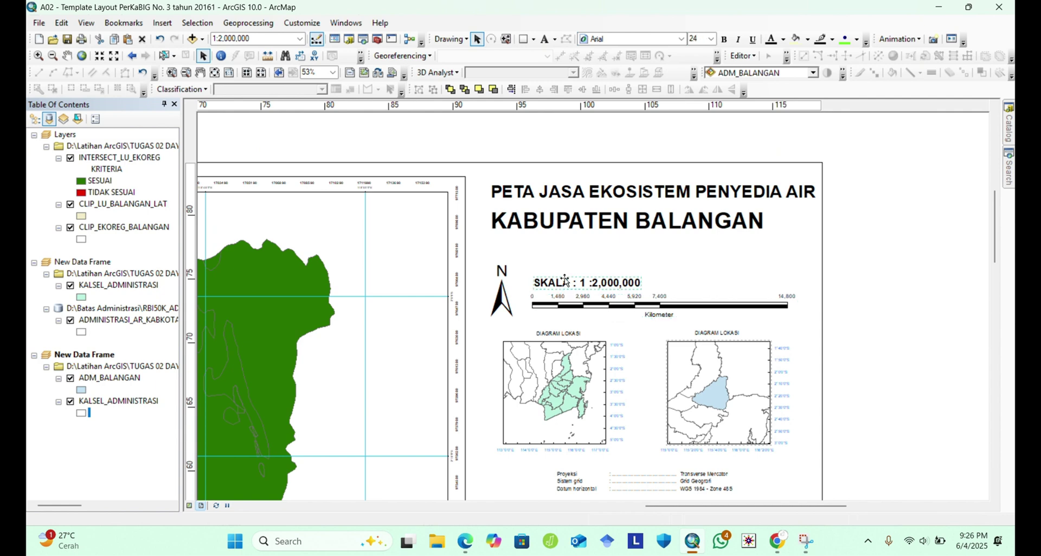
left_click_drag(565, 280, 565, 274)
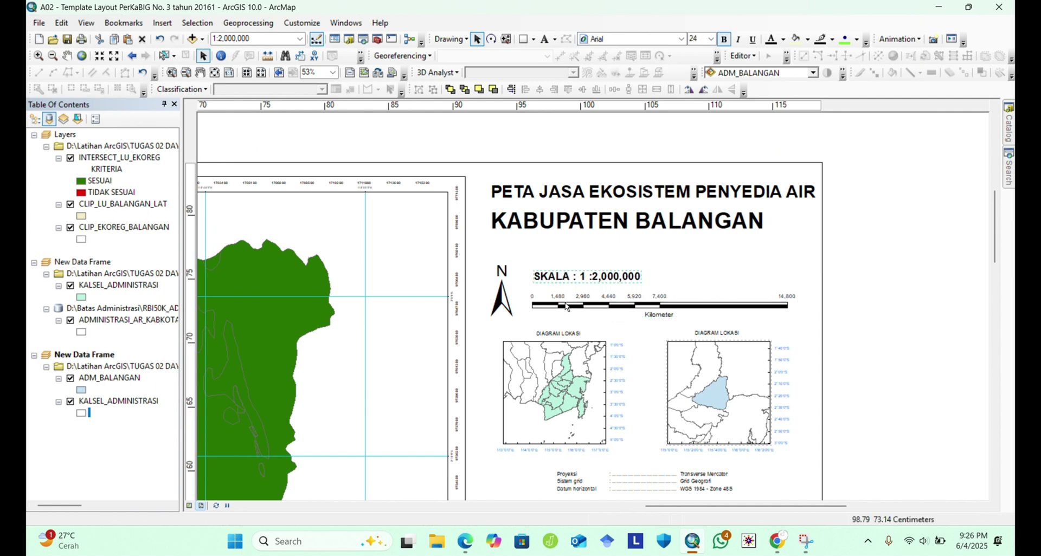
Move the scale bar slightly up so it sits closer beneath the SKALA text.
left_click(565, 309)
left_click_drag(565, 309, 564, 302)
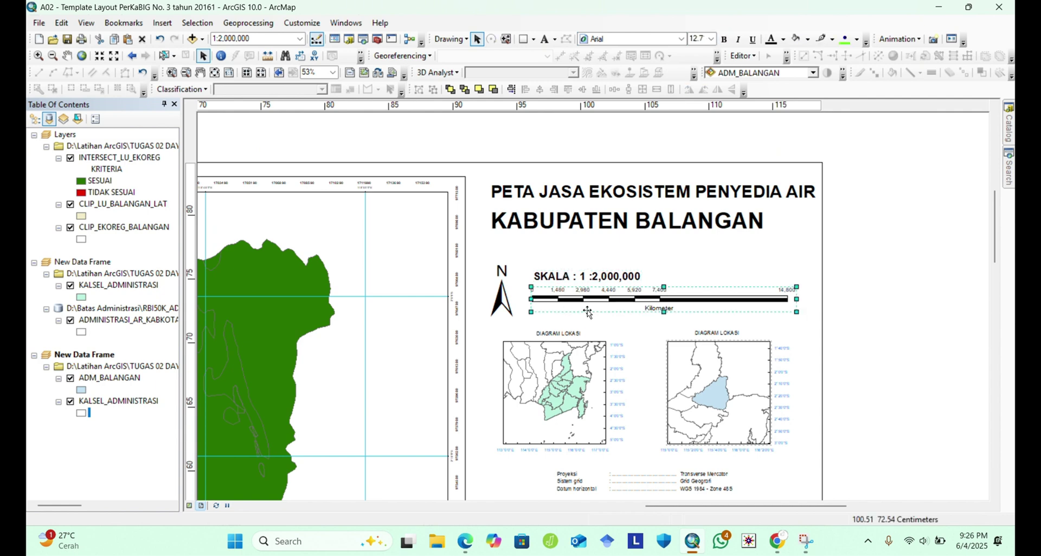
Ungroup the Proyeksi, Sistem grid and Datum horizontal text block below the inset maps.
left_click_drag(997, 230, 998, 263)
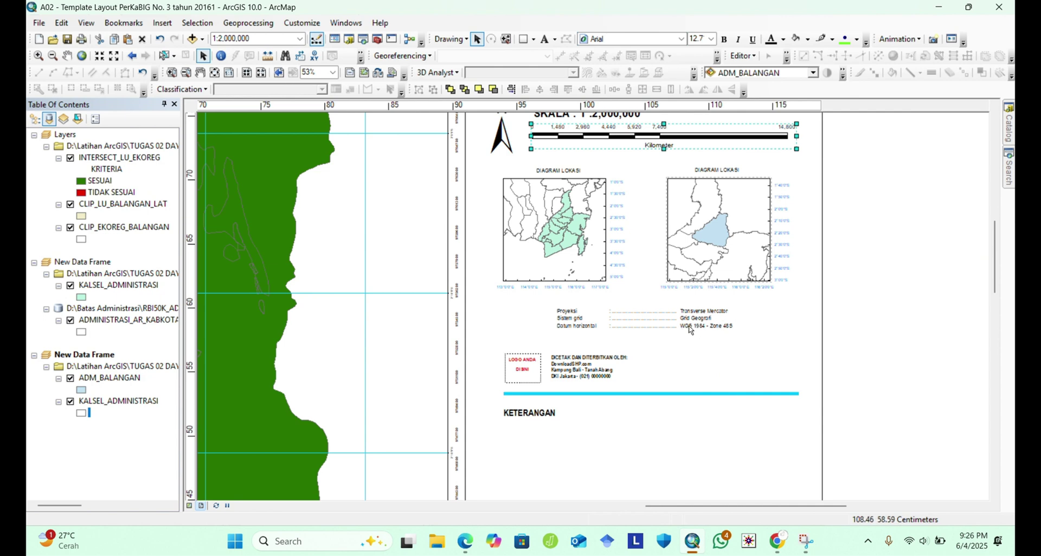
left_click(725, 328)
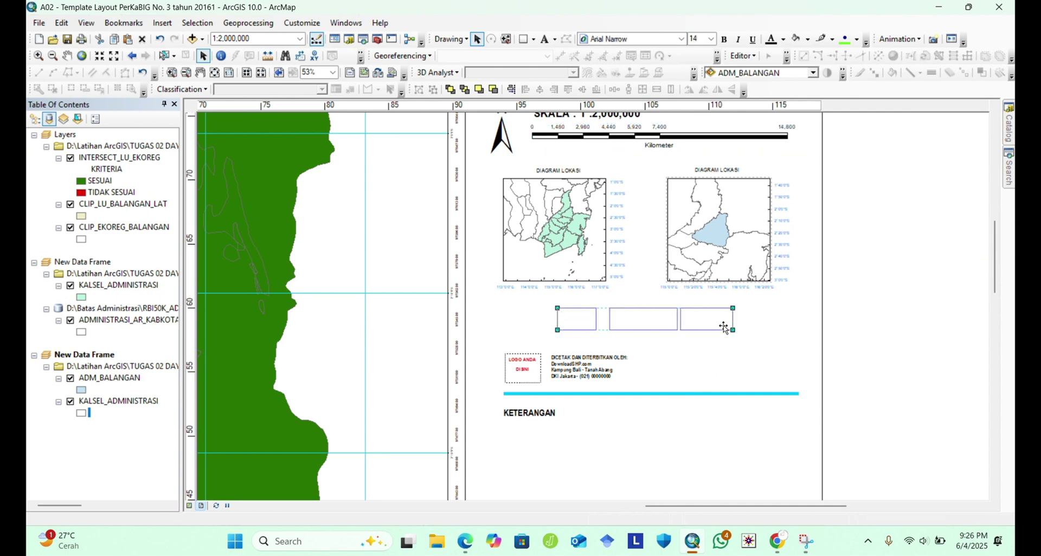
double_click(725, 328)
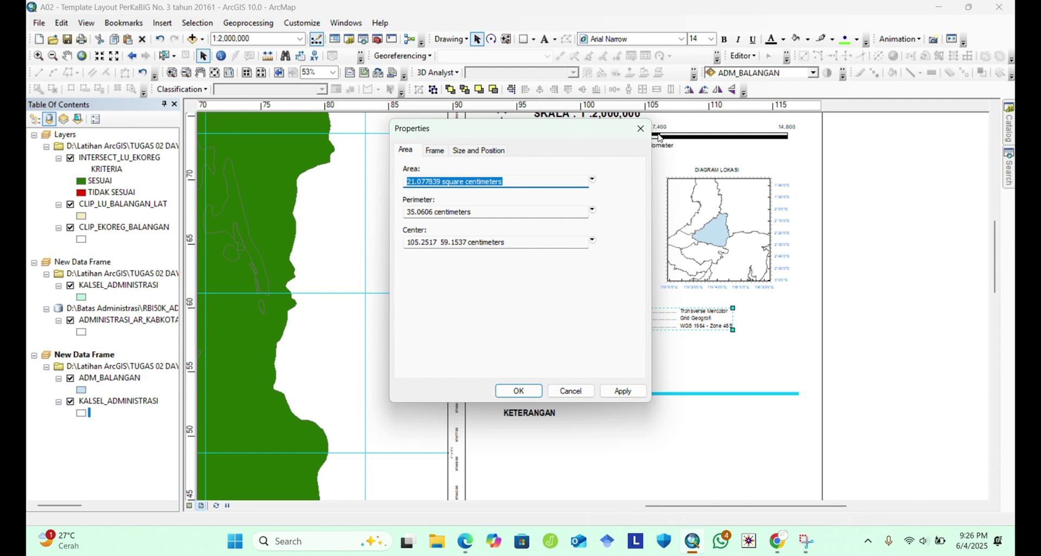
left_click(640, 128)
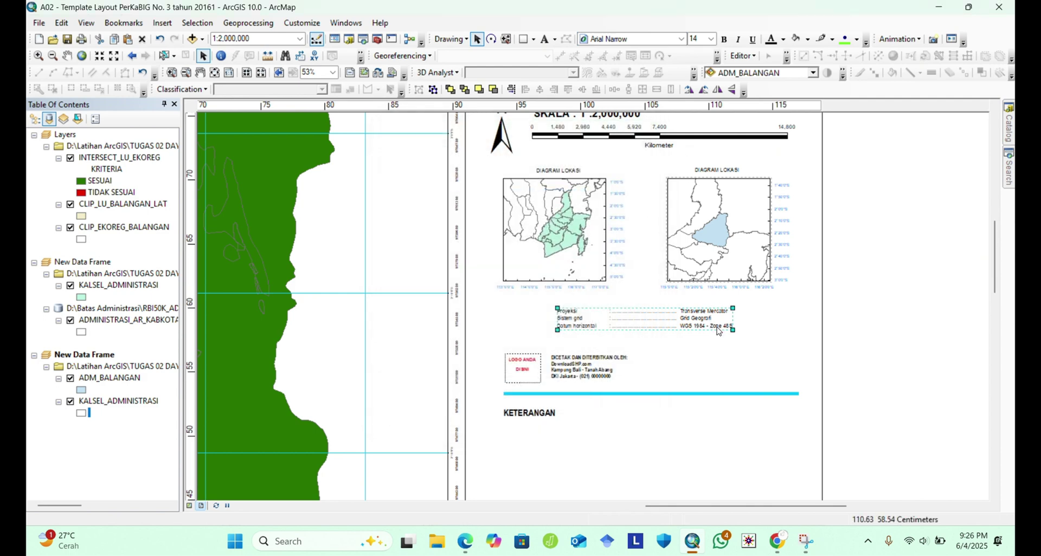
right_click(718, 332)
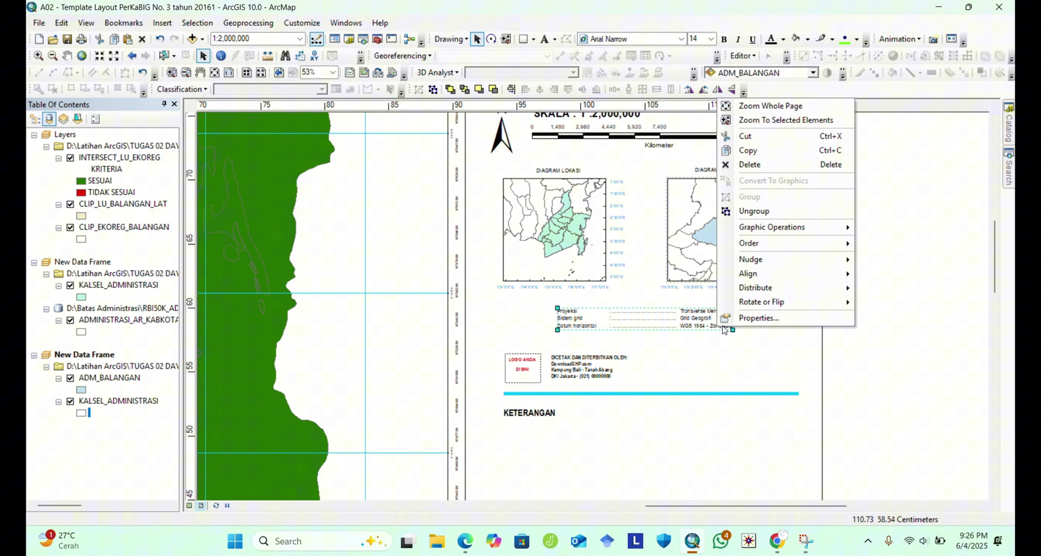
left_click(756, 212)
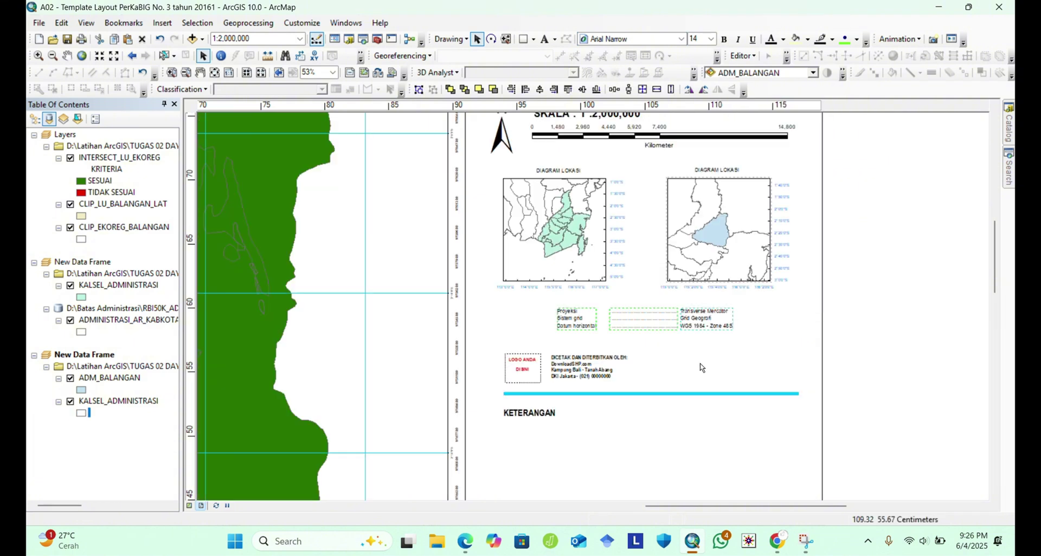
Change the datum line of the projection values text to "WGS 1984 - Zone 50S" and apply it.
left_click(715, 328)
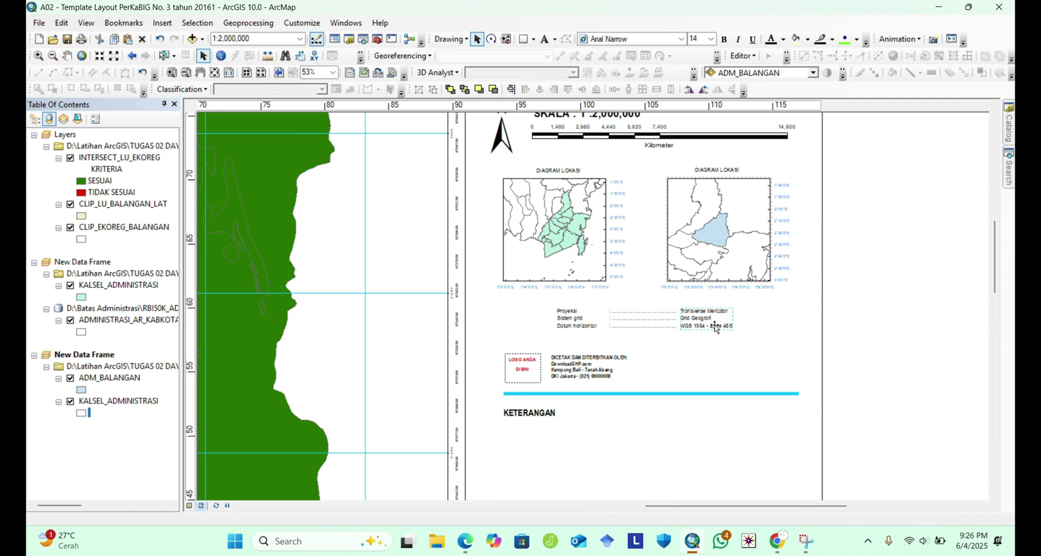
double_click(700, 326)
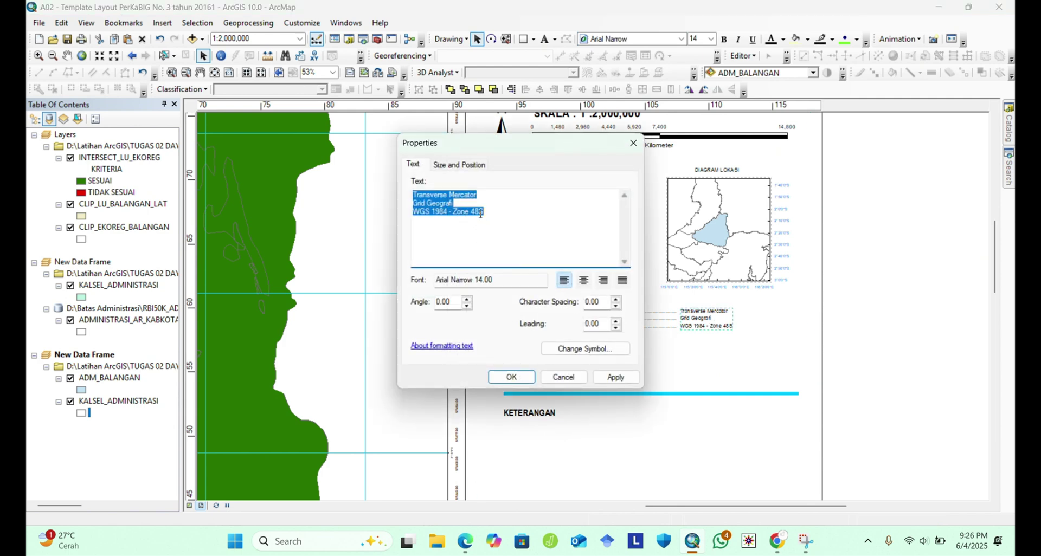
left_click(480, 214)
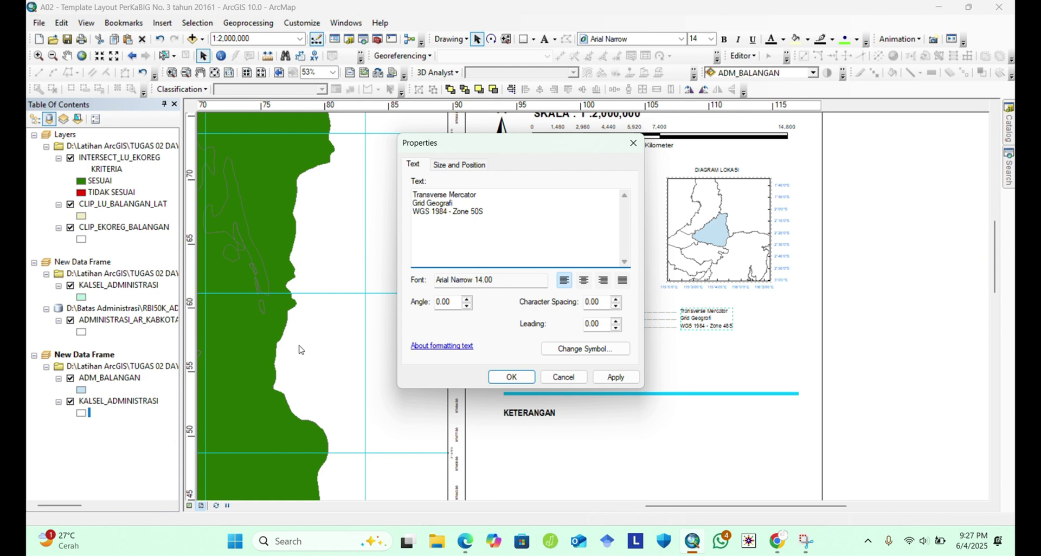
left_click(615, 378)
left_click(510, 377)
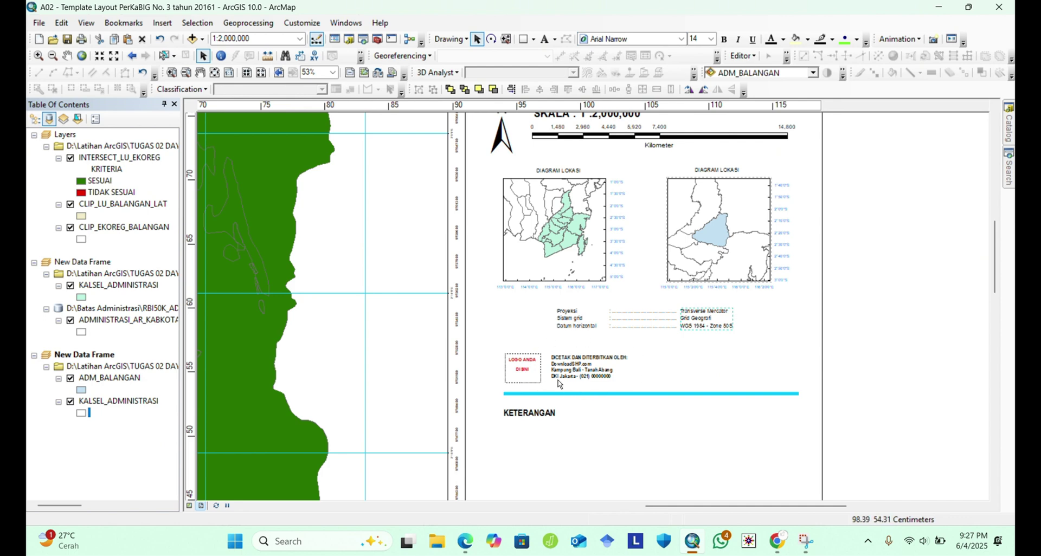
Insert the university logo picture "th" from Downloads and fit it over the LOGO ANDA DI SINI placeholder.
left_click(531, 370)
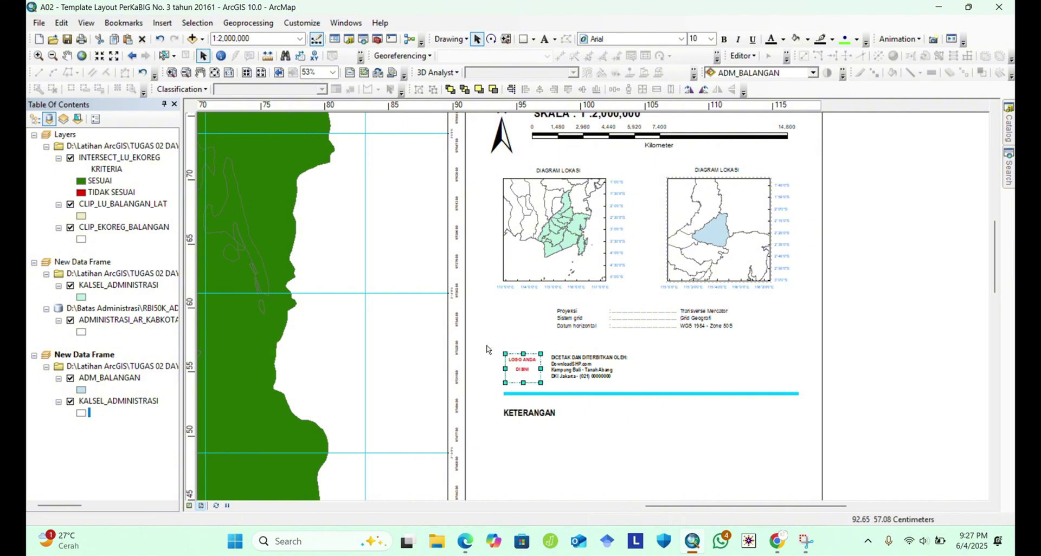
left_click(173, 21)
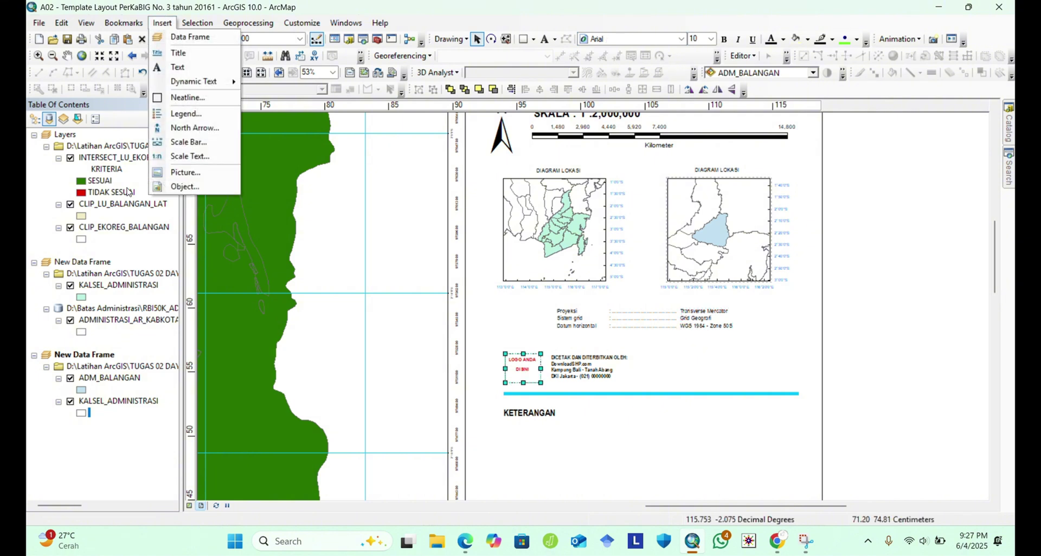
left_click(168, 183)
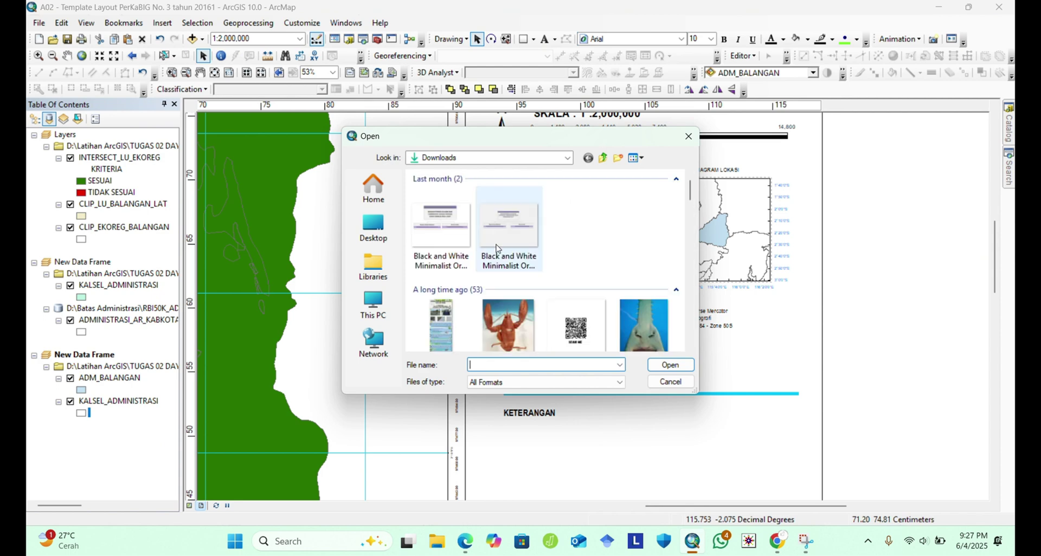
scroll(543, 278, "down", 15)
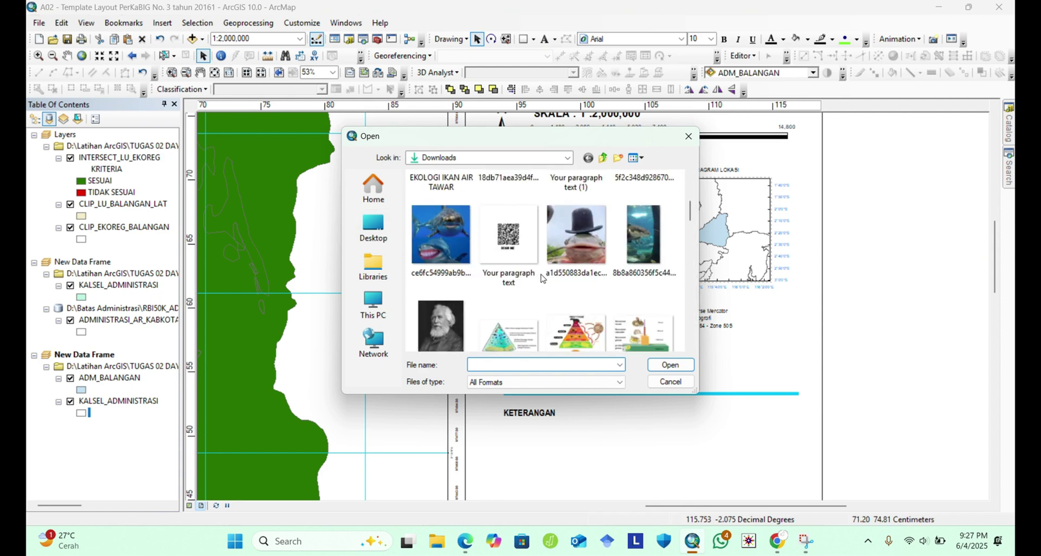
double_click(441, 201)
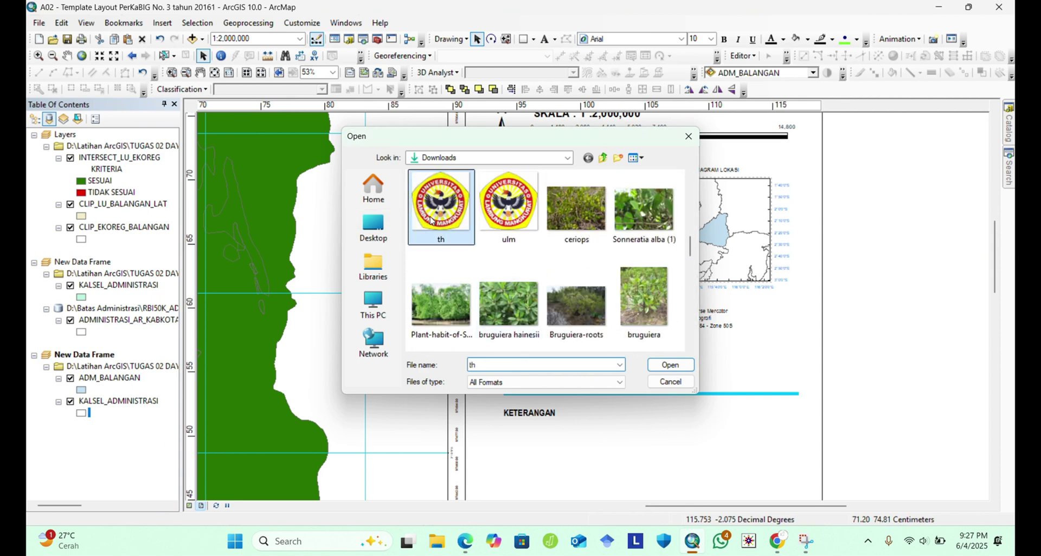
left_click_drag(520, 334, 539, 374)
left_click_drag(513, 343, 544, 385)
left_click(577, 371)
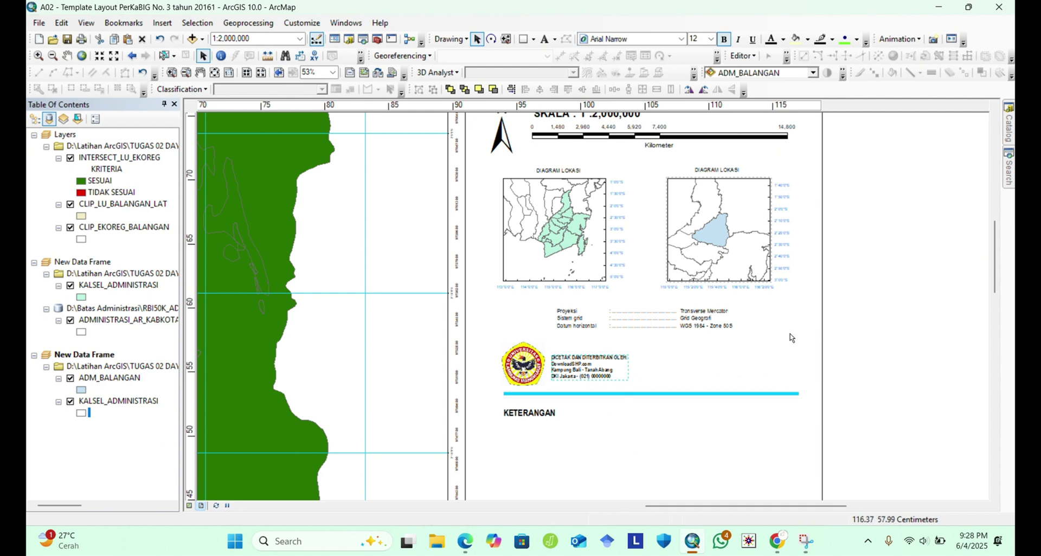
Duplicate the KETERANGAN heading, change the copy's text to "LEGENDA" and place it directly beneath the original.
left_click_drag(995, 270, 995, 313)
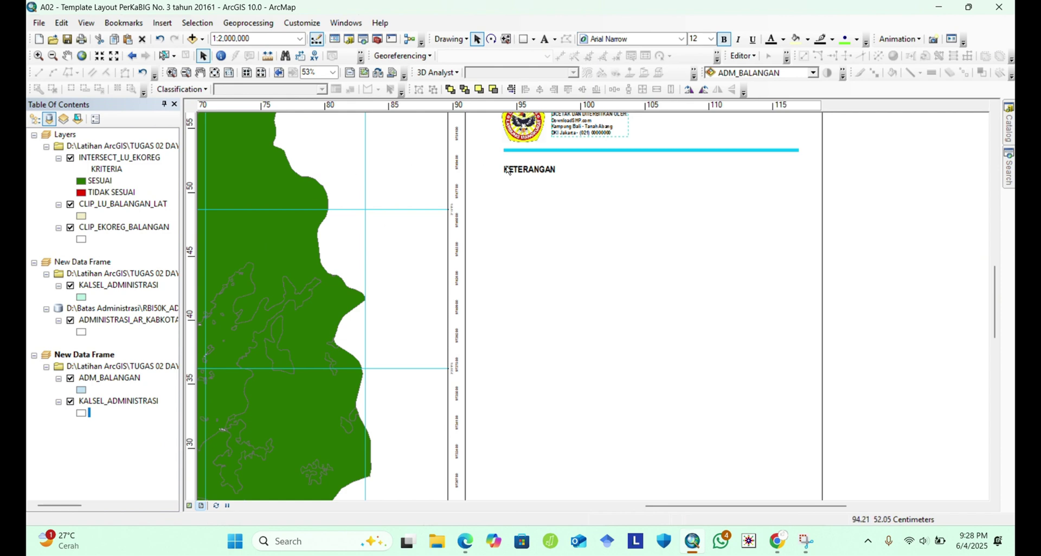
left_click(529, 186)
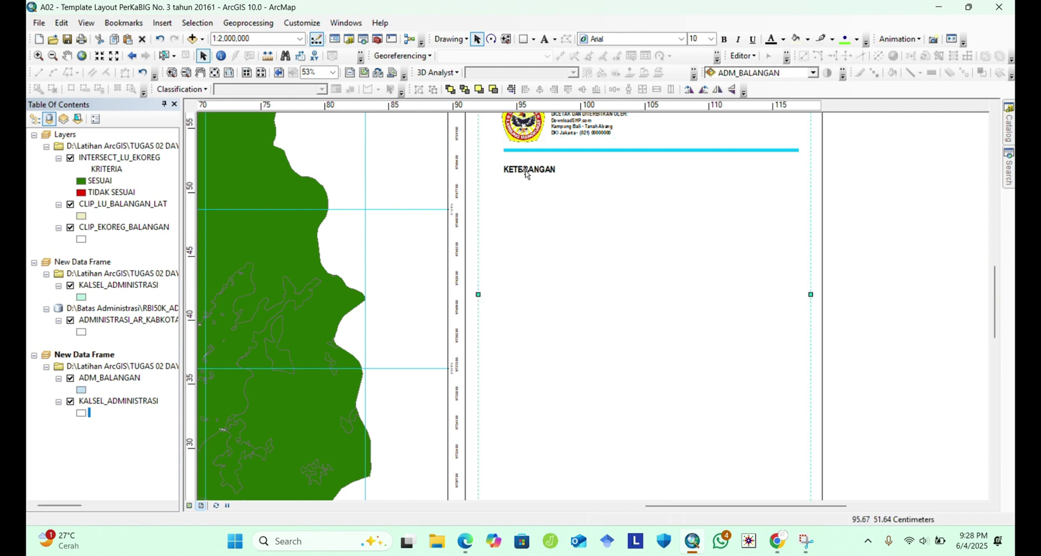
left_click(527, 173)
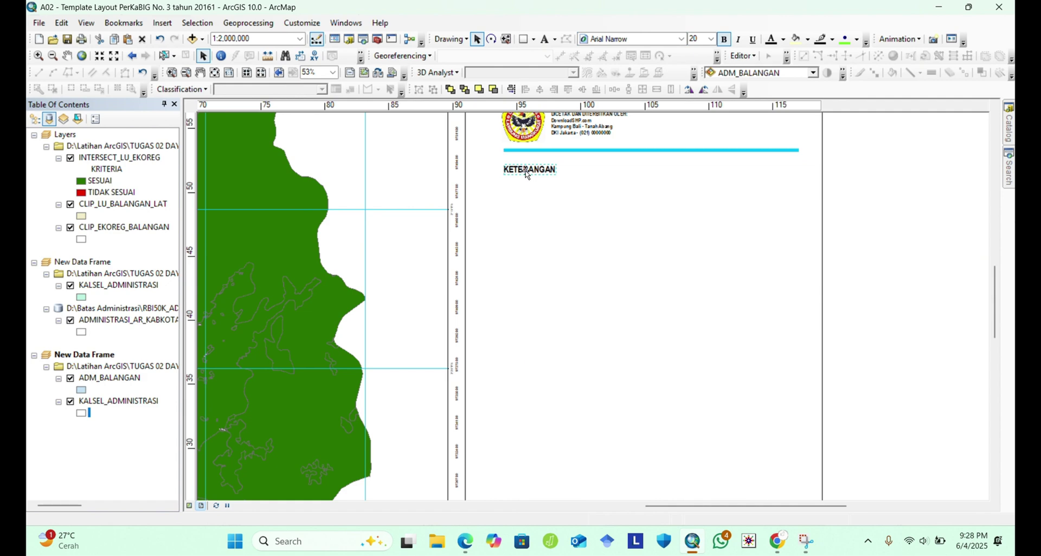
key("ctrl+c")
key("ctrl+v")
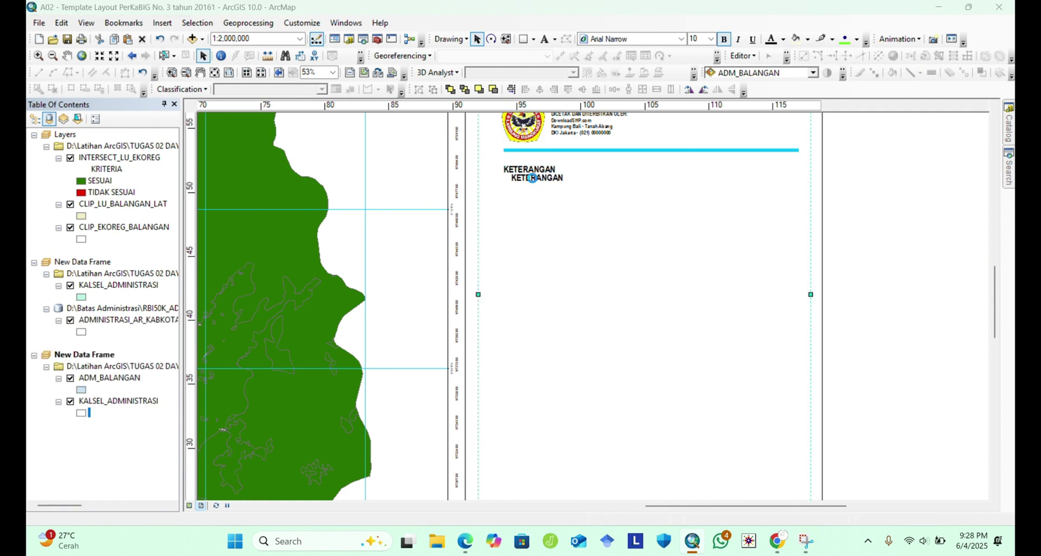
double_click(534, 181)
key("BackSpace")
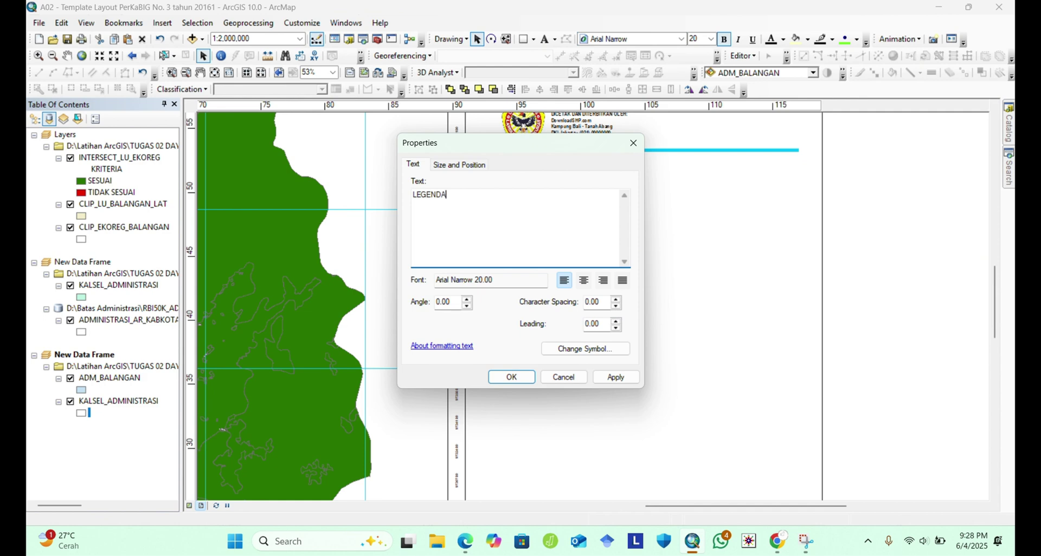
left_click(615, 377)
left_click(510, 378)
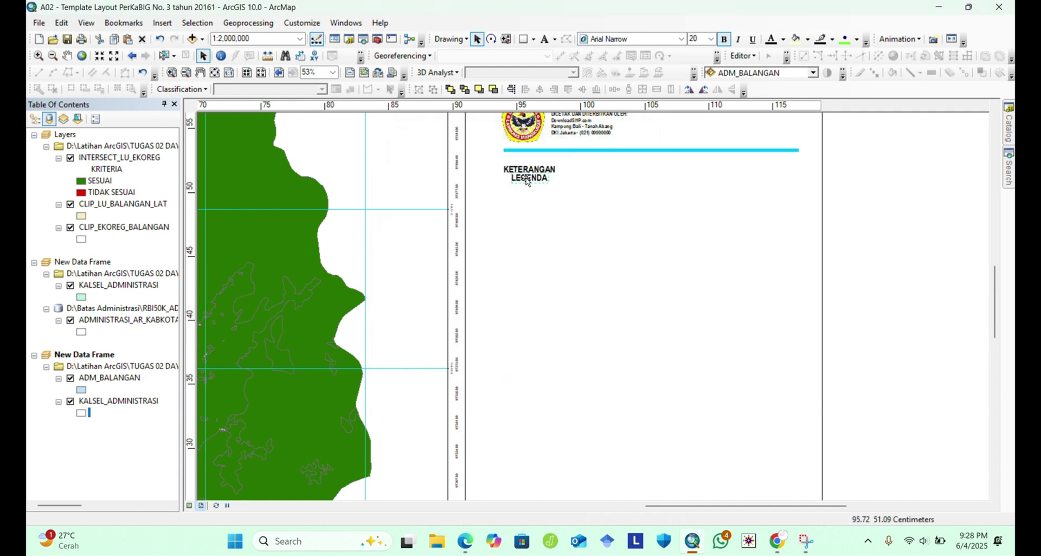
left_click_drag(525, 177, 527, 183)
left_click(523, 238)
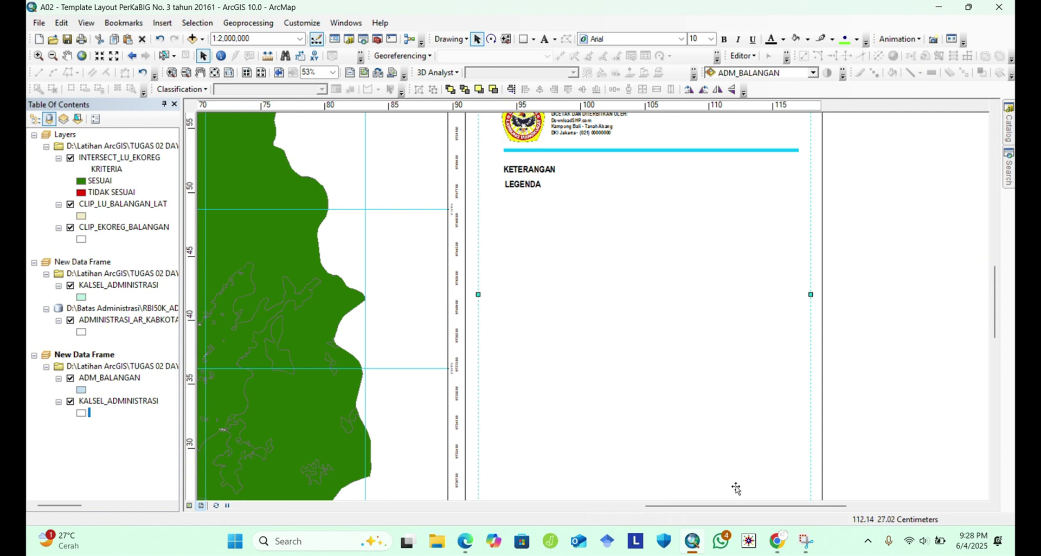
left_click_drag(729, 506, 597, 512)
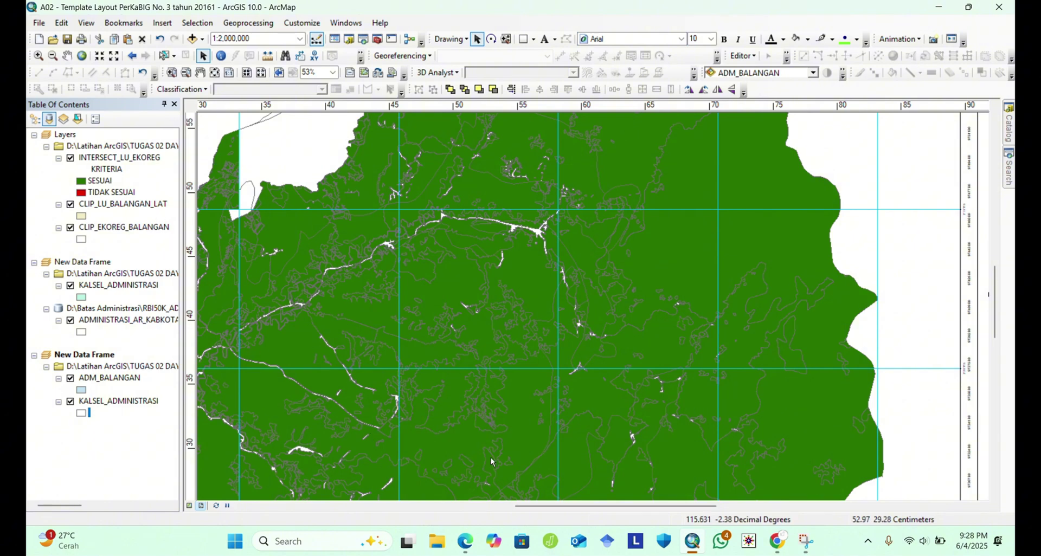
left_click_drag(540, 506, 674, 511)
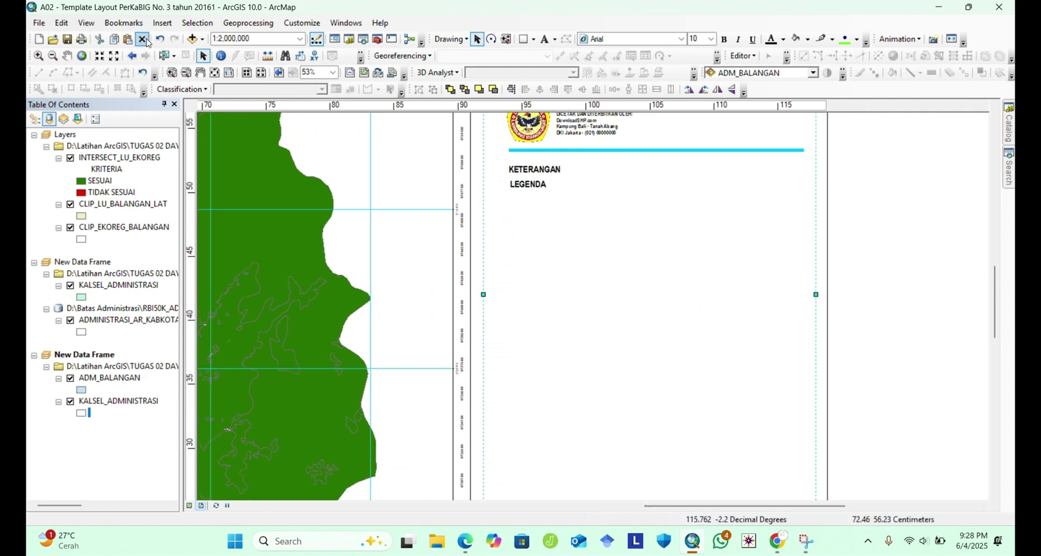
left_click(162, 23)
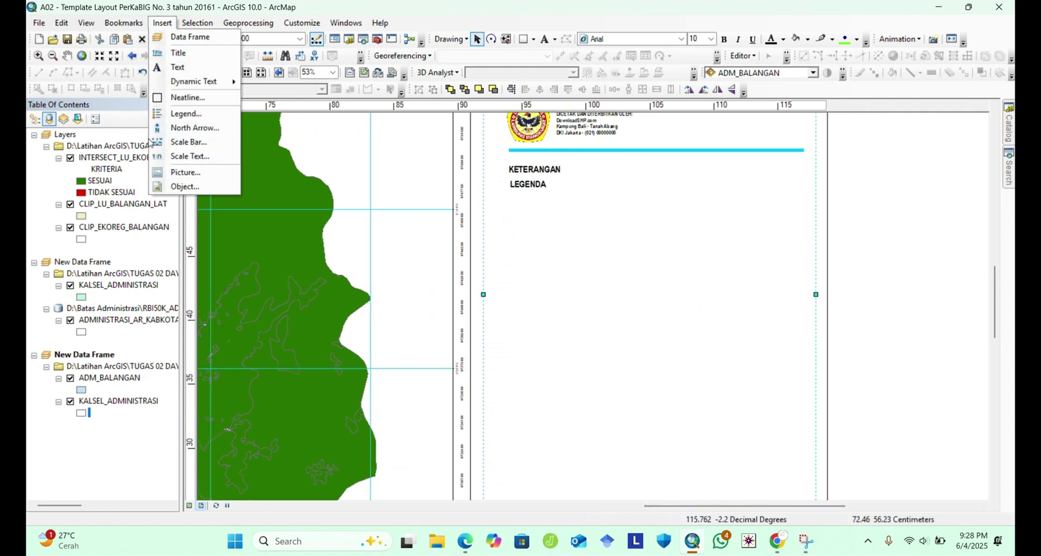
left_click(179, 113)
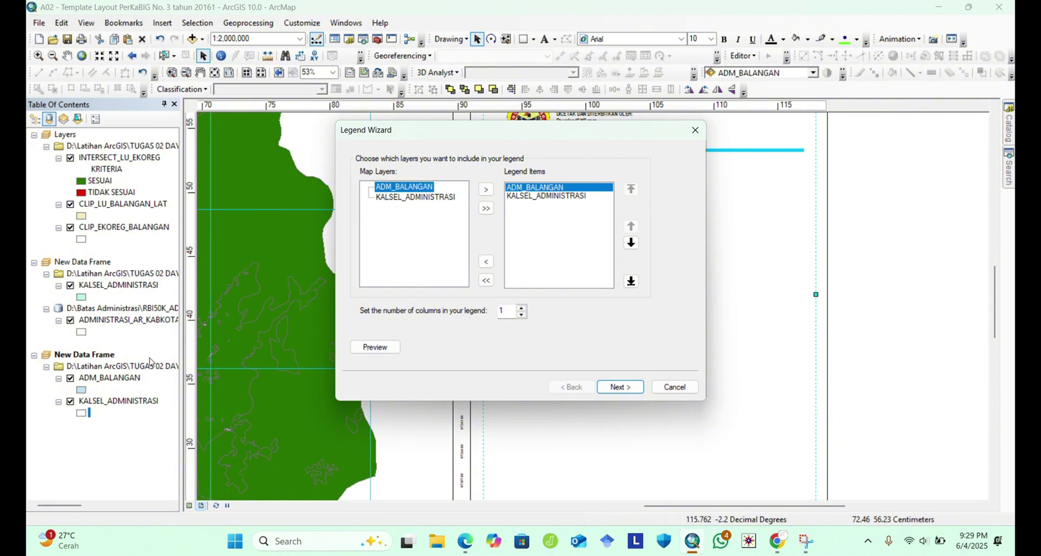
left_click(675, 387)
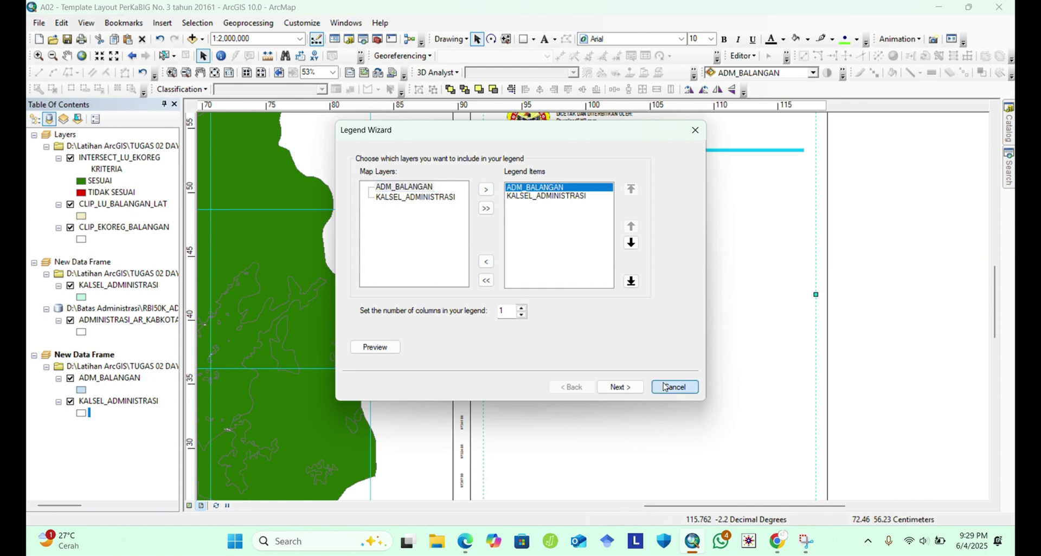
Activate the Layers data frame and start a legend, removing CLIP_EKOREG_BALANGAN and CLIP_LU_BALANGAN_LAT so only INTERSECT_LU_EKOREG is included.
right_click(70, 135)
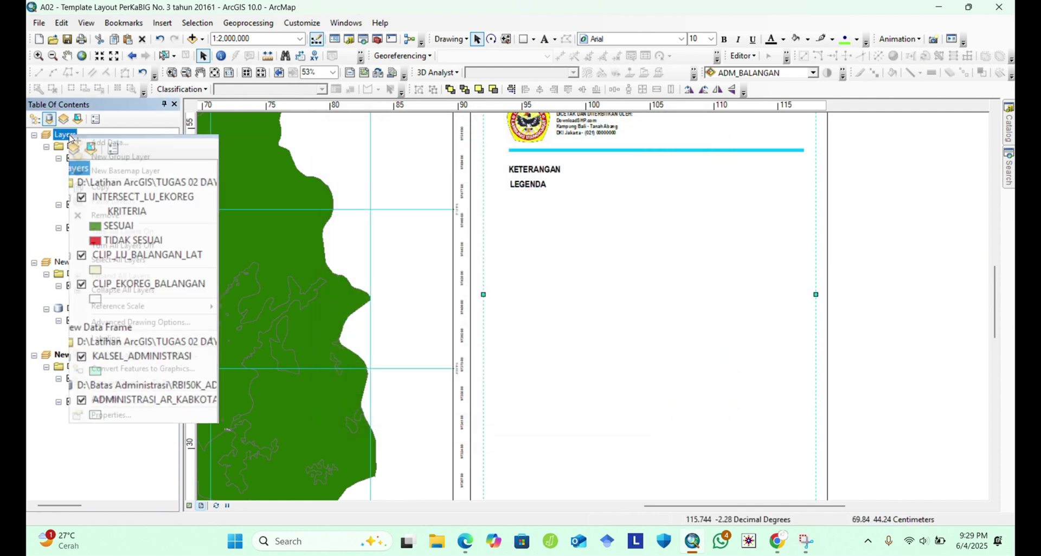
left_click(108, 399)
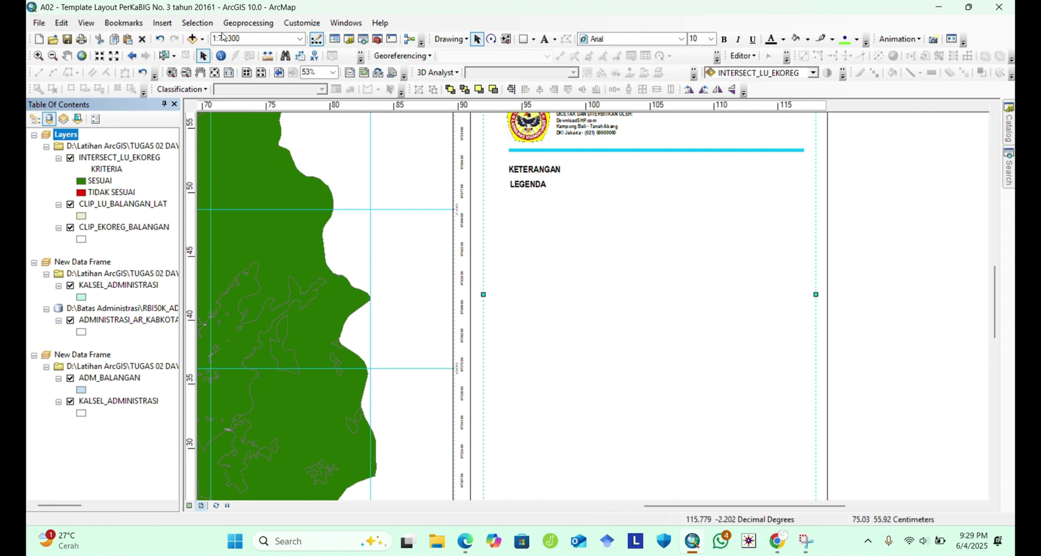
left_click(162, 23)
left_click(184, 113)
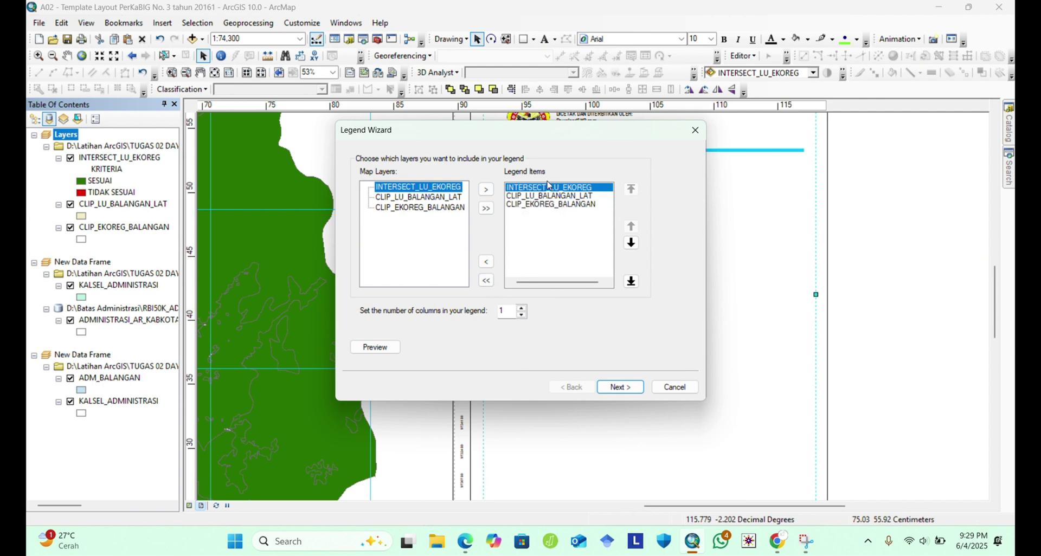
left_click(560, 205)
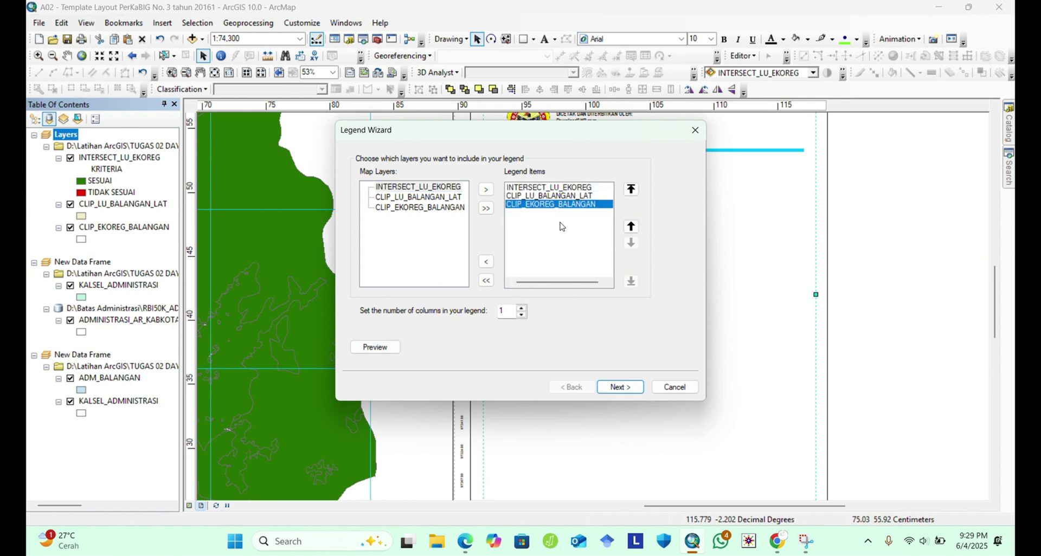
left_click(486, 262)
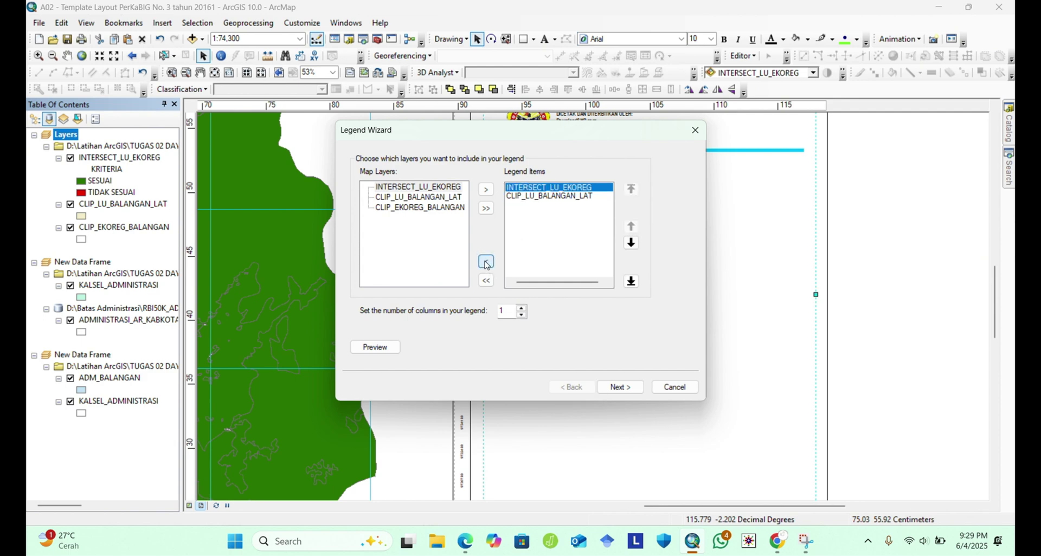
left_click(536, 197)
left_click(487, 262)
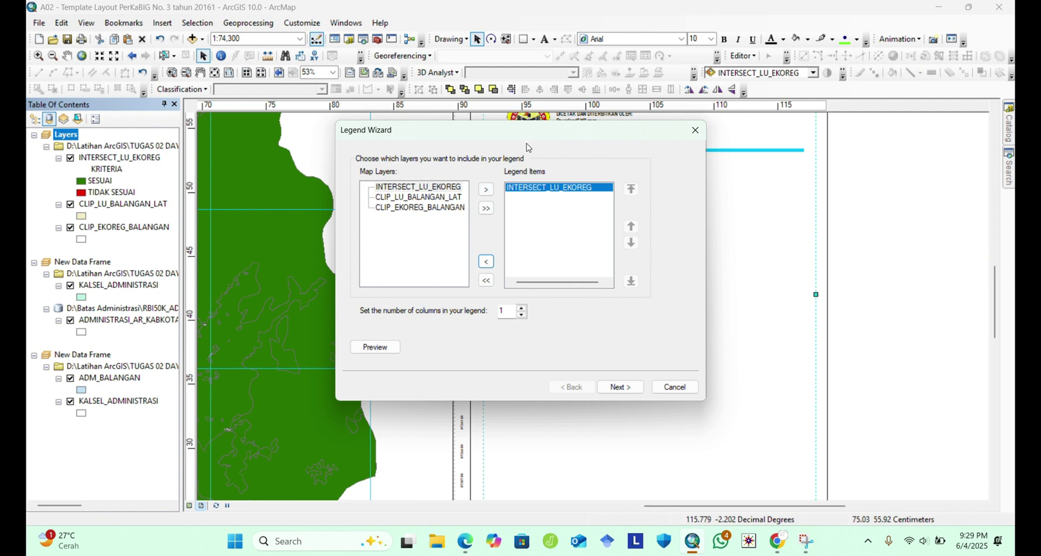
Finish the legend with an empty title and default frame and spacing settings, and move it beneath the LEGENDA heading.
left_click(621, 387)
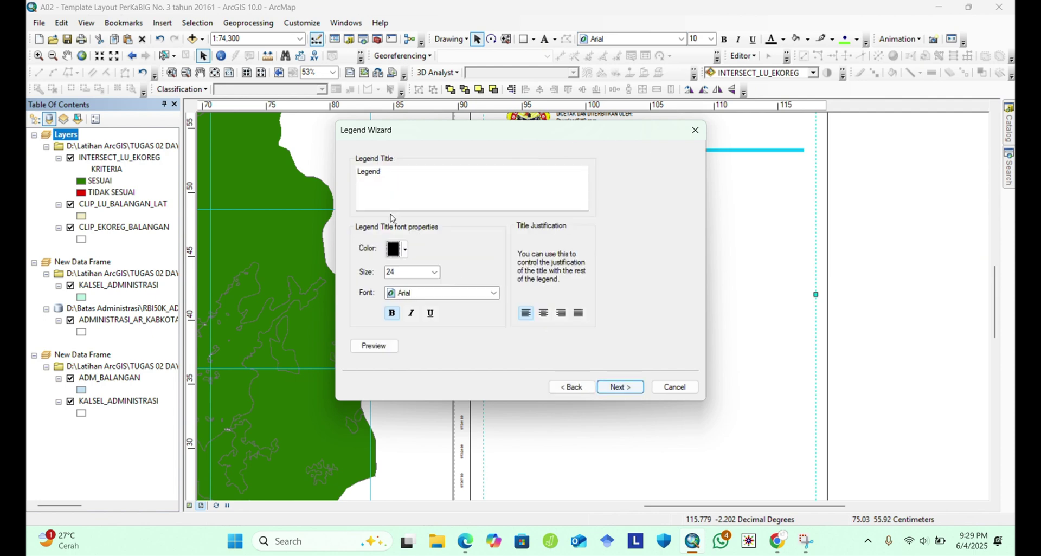
left_click_drag(382, 172, 343, 178)
key("BackSpace")
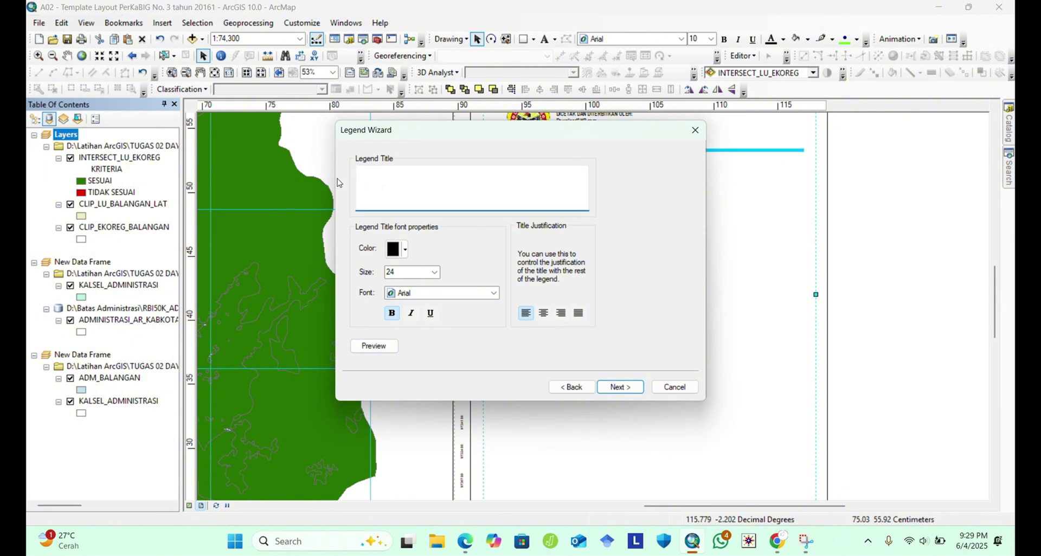
left_click(624, 385)
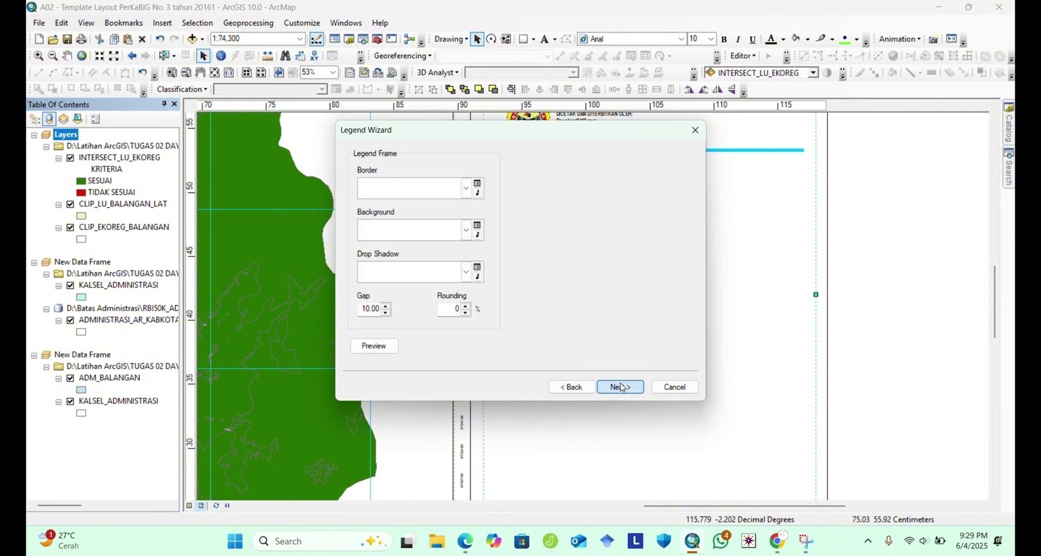
left_click(622, 387)
left_click(622, 387)
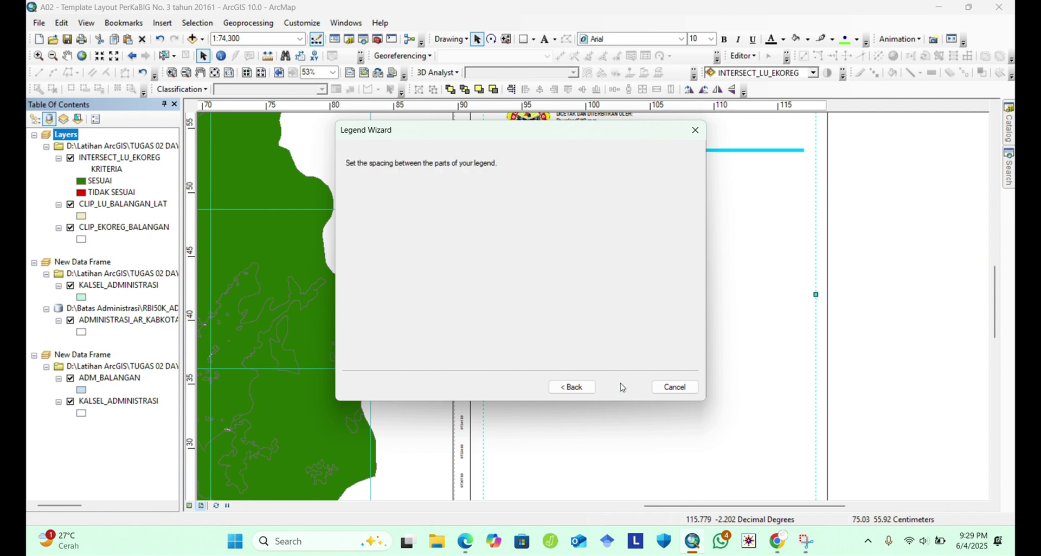
left_click(622, 387)
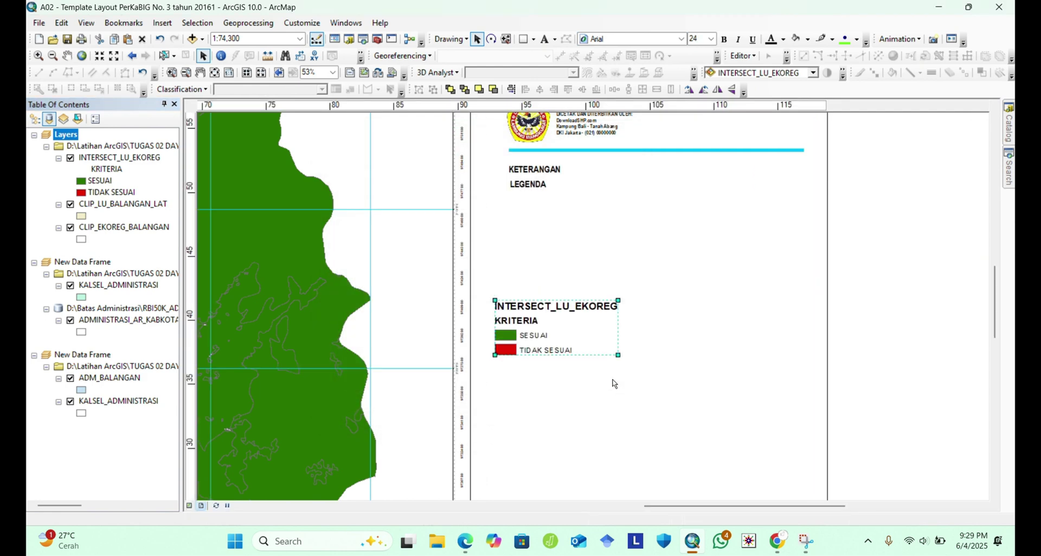
left_click_drag(541, 324, 552, 225)
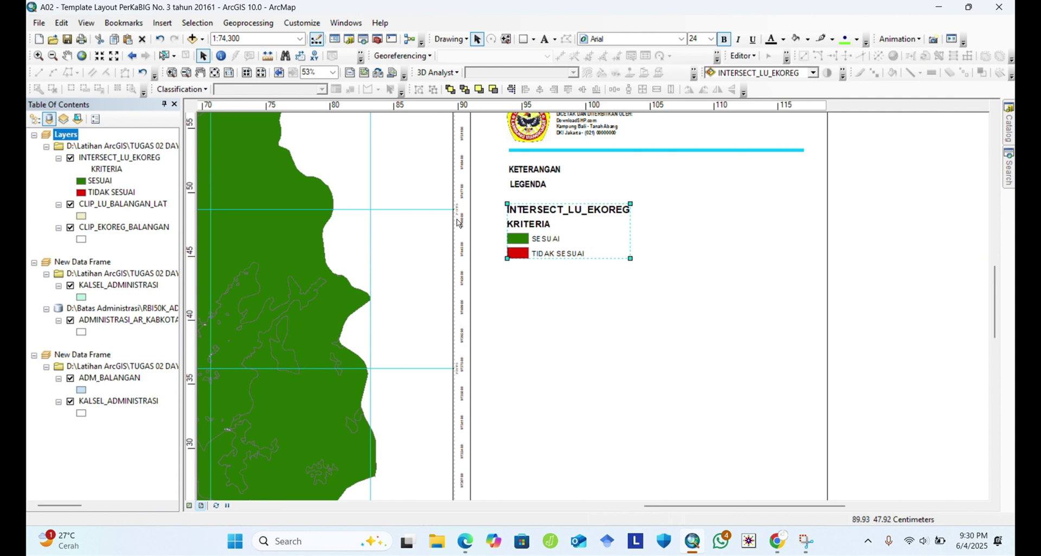
Rename the INTERSECT_LU_EKOREG layer as "JASA EKOSISTEM PENYEDIA AIR KABUPATEN BALANGAN".
left_click(104, 158)
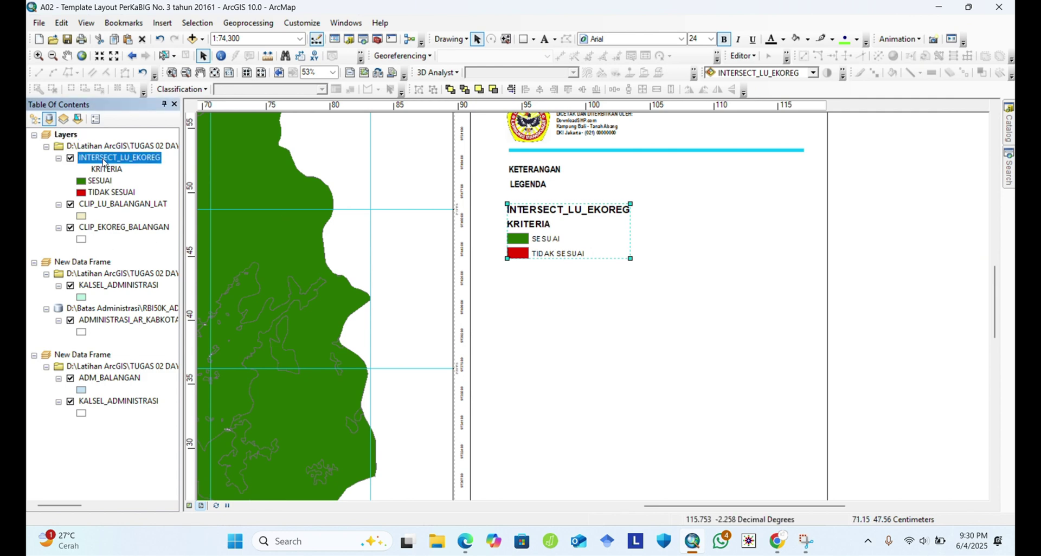
left_click(103, 159)
key("BackSpace")
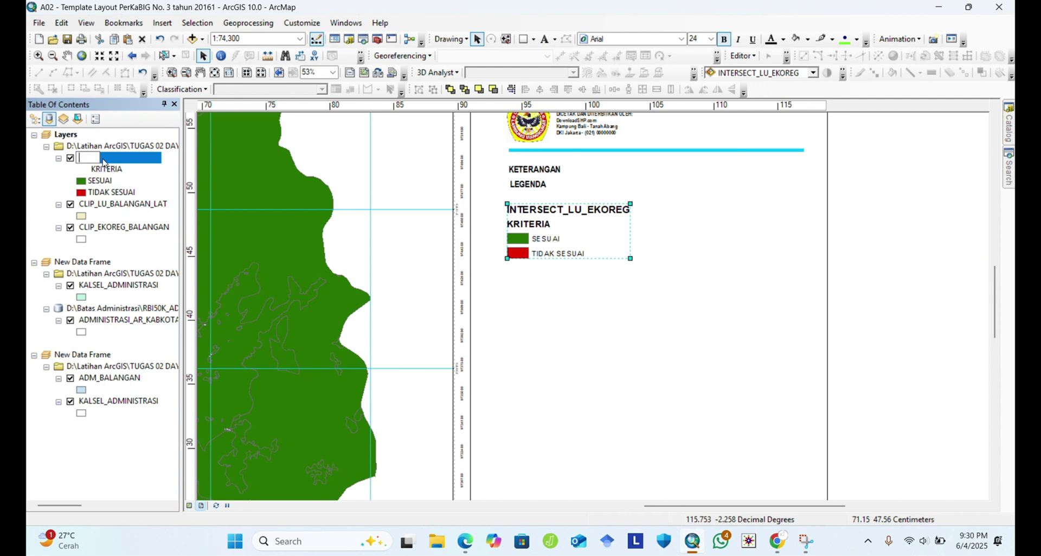
type("EKOSISTEM PENYE")
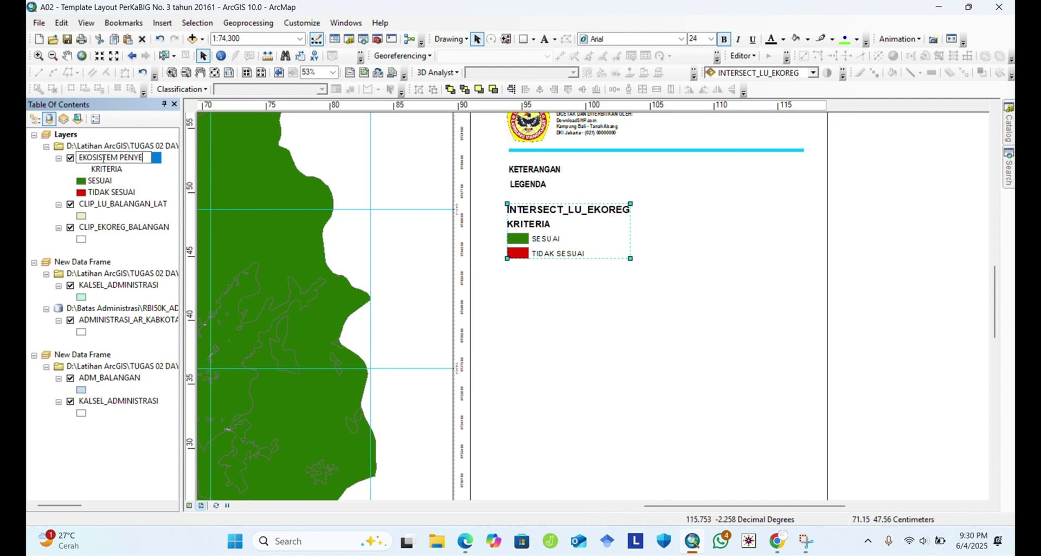
type("DIA AIR KABUPAT")
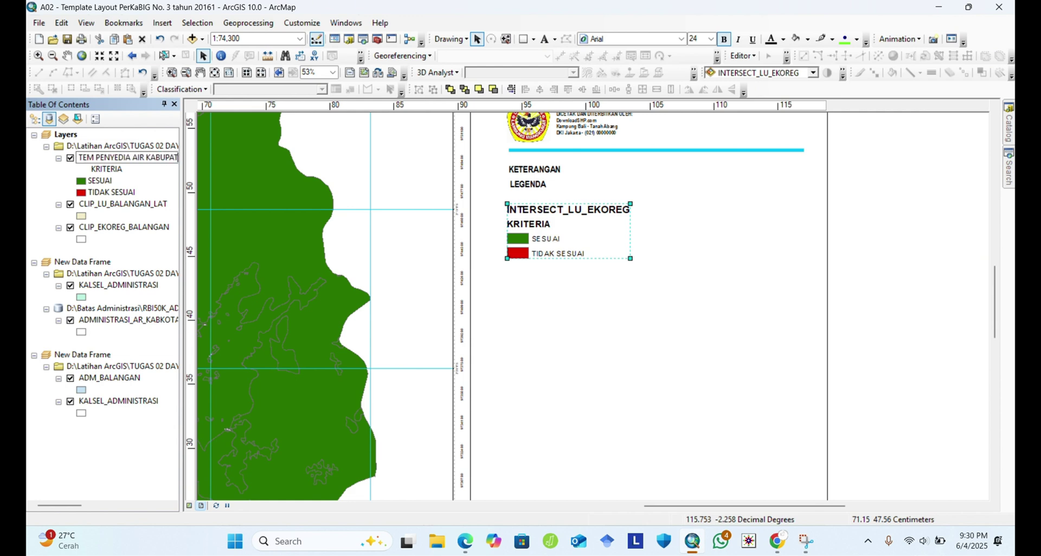
type("EN BALANGAN")
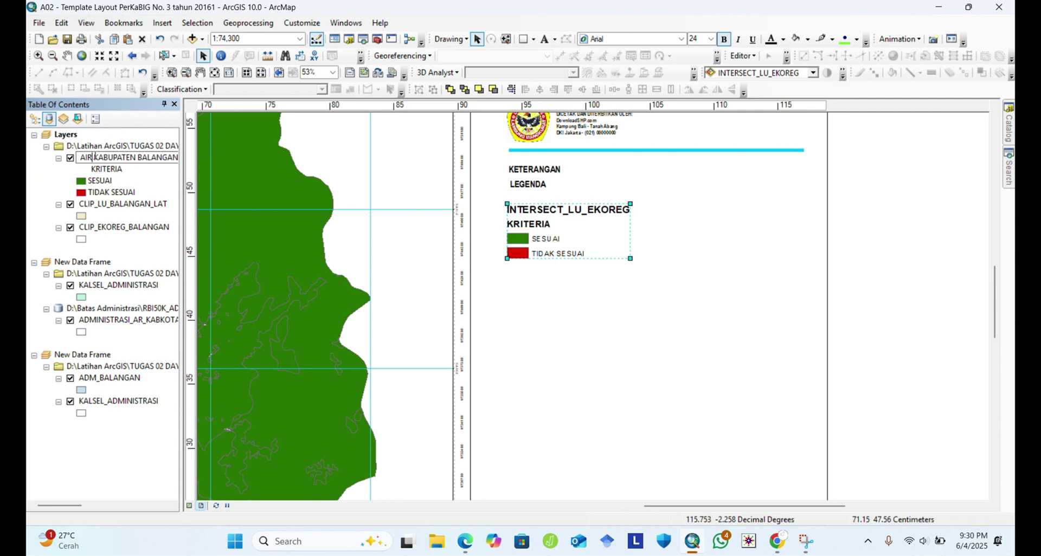
key("Home")
type("JA")
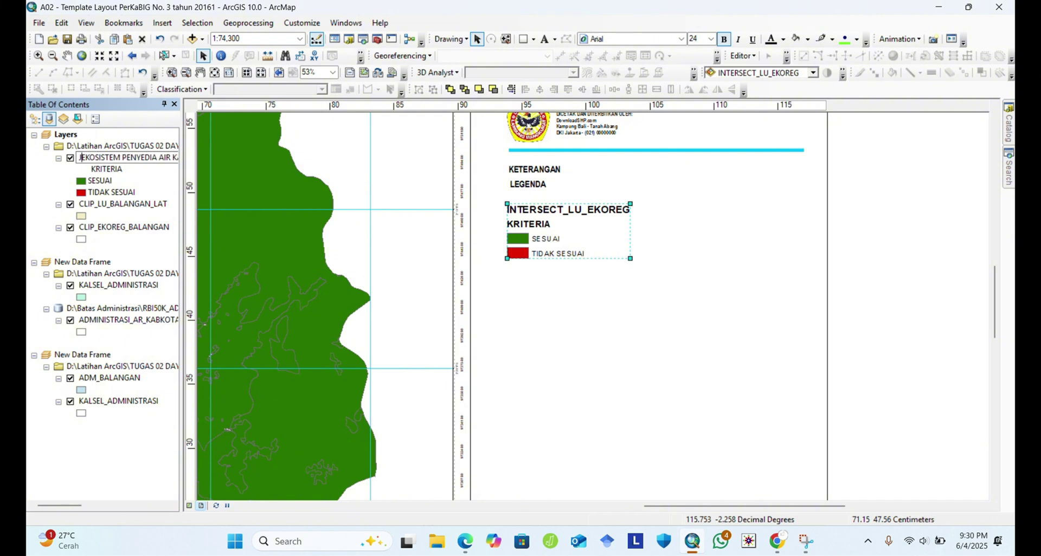
type("SA")
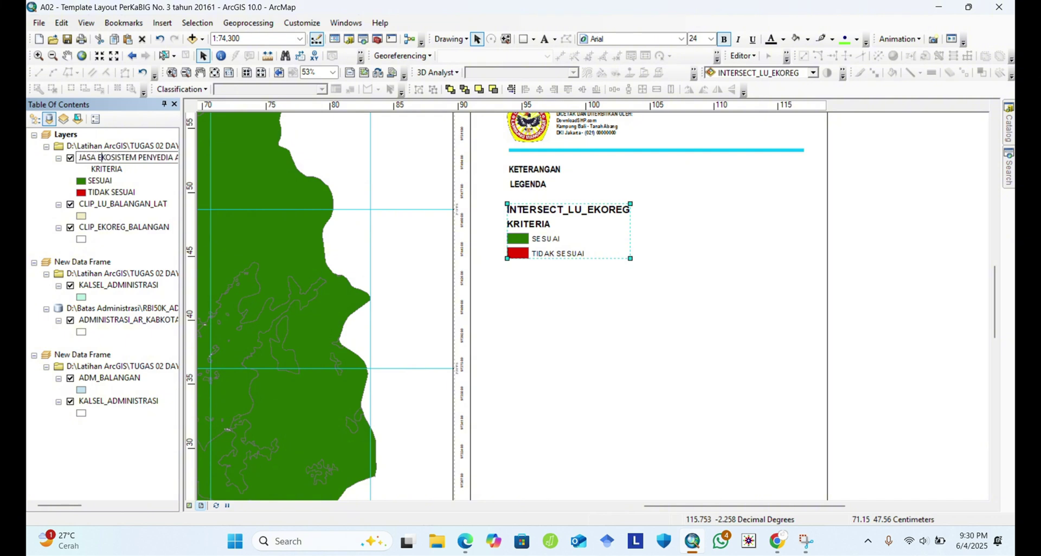
key("Right")
key("Right")
key("Right")
key("Right")
key("Right")
key("Right")
key("Right")
key("Right")
key("Right")
key("Right")
key("Right")
key("Right")
key("Right")
key("Right")
key("Right")
key("Right")
key("Right")
key("Right")
key("Right")
key("Right")
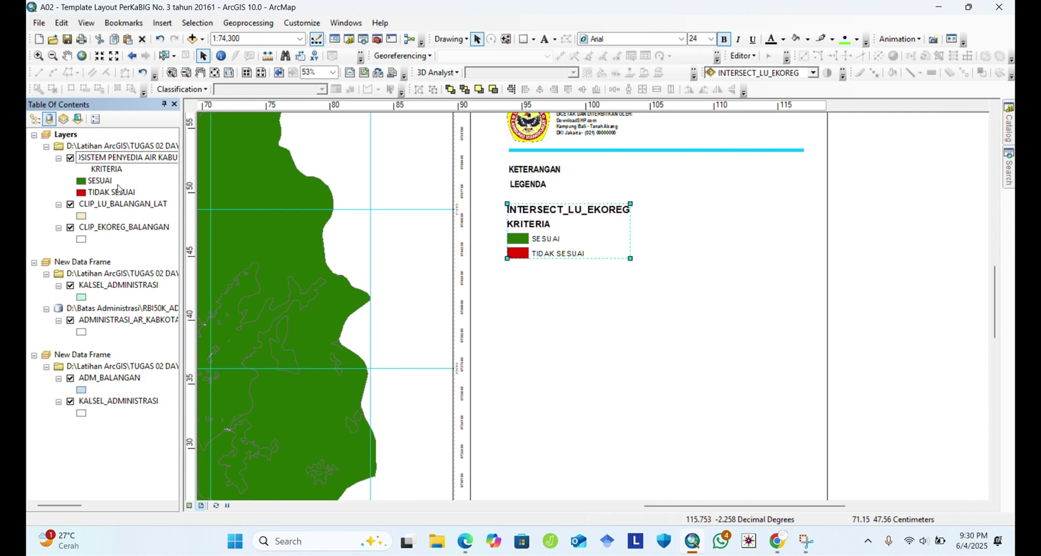
key("Return")
Move the legend slightly up so it sits directly beneath the LEGENDA heading and lines up with it.
left_click(592, 238)
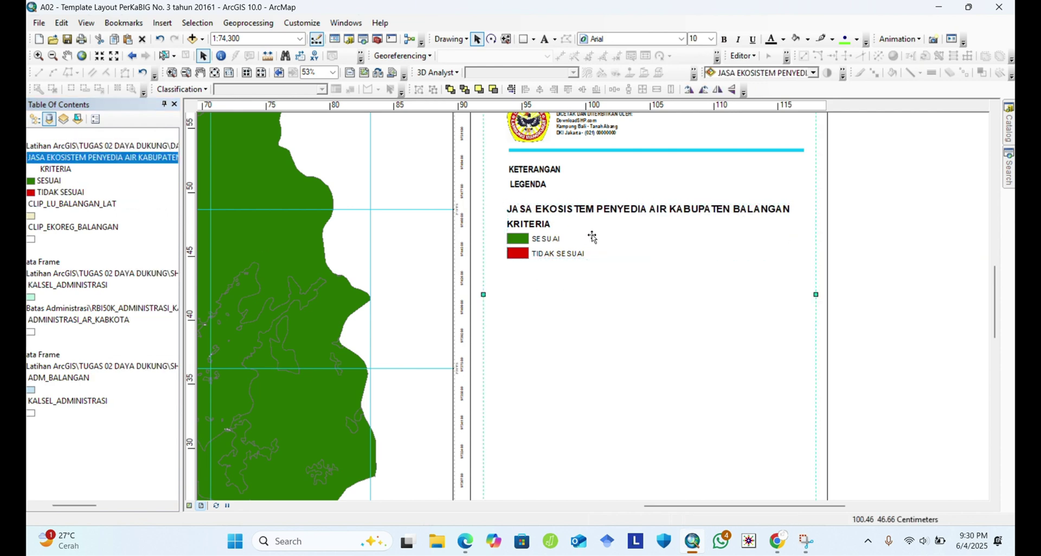
left_click(537, 216)
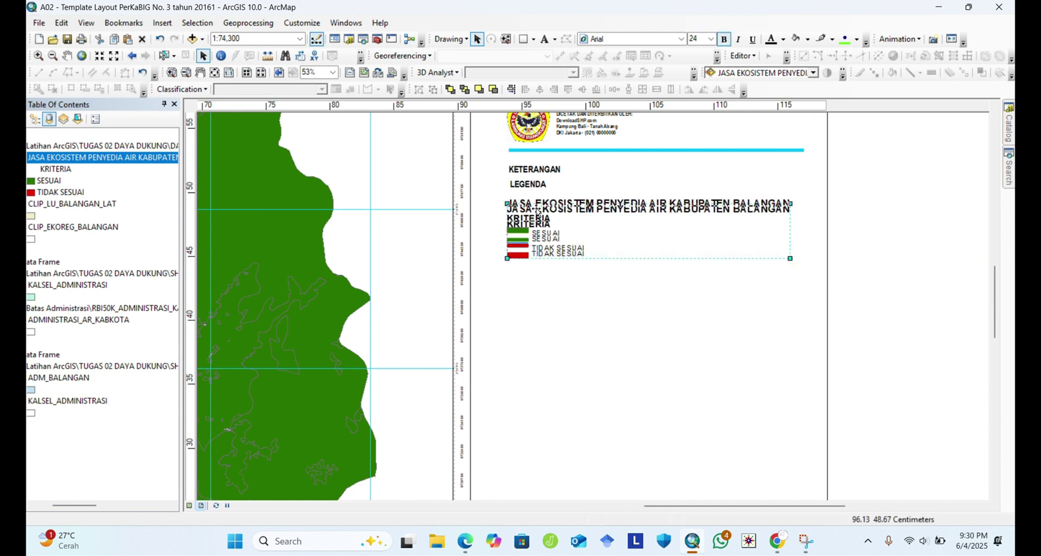
left_click_drag(585, 228, 585, 222)
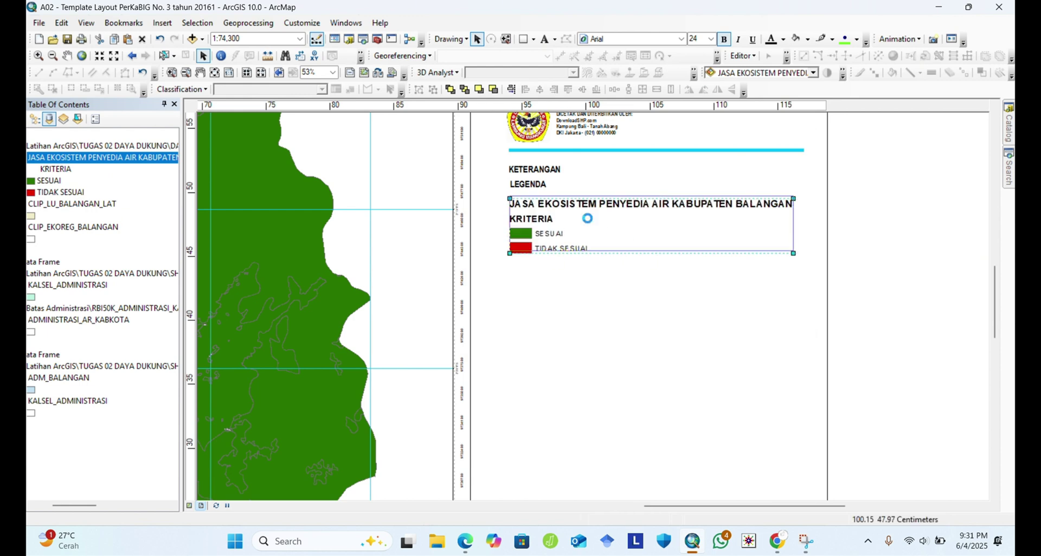
Replace the Sumber Data dan Riwayat Peta placeholder text with the line "1. Peta Rupa Bumi Indonesia Skala 1:2.000.000".
scroll(995, 304, "down", 1)
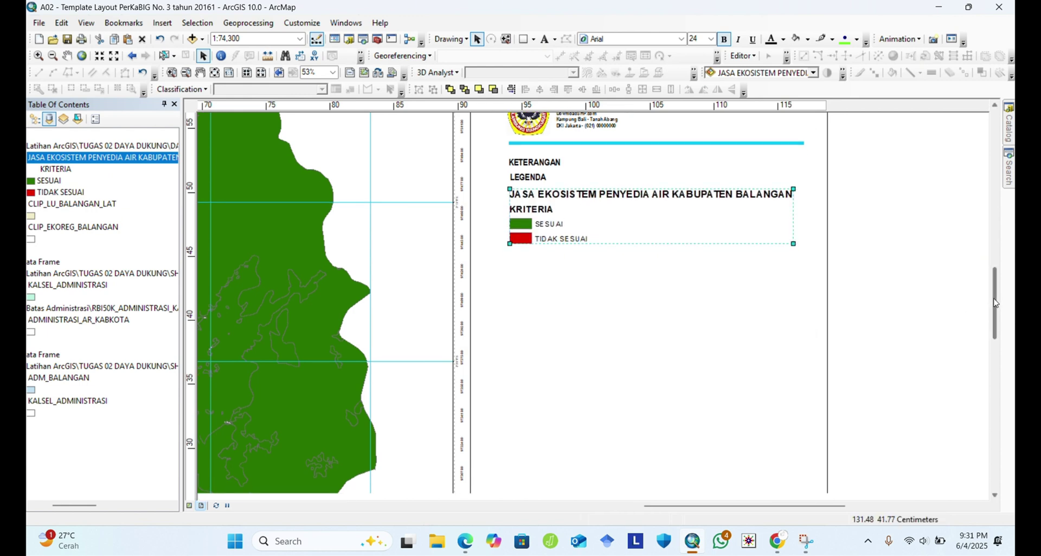
left_click_drag(995, 303, 1002, 377)
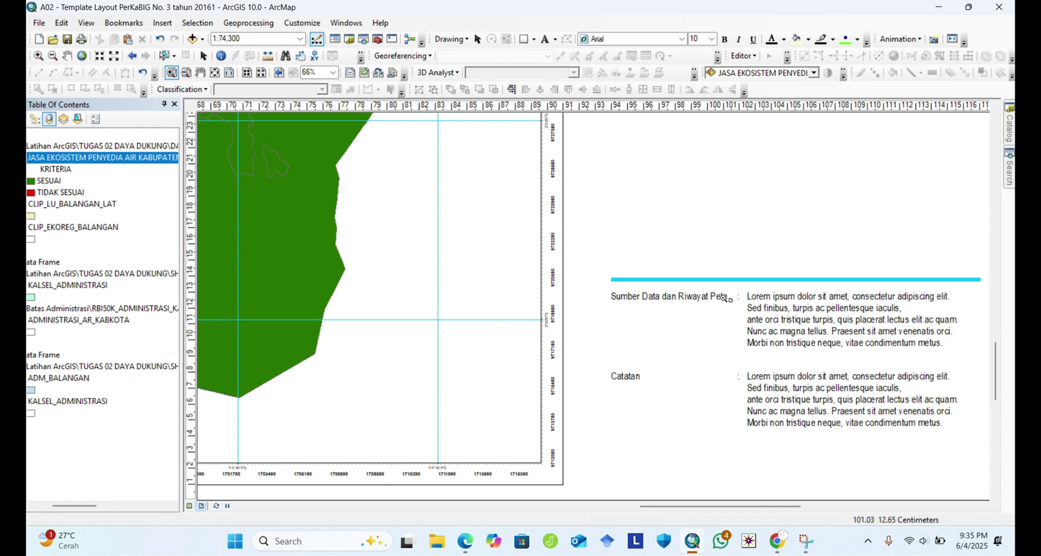
left_click(205, 60)
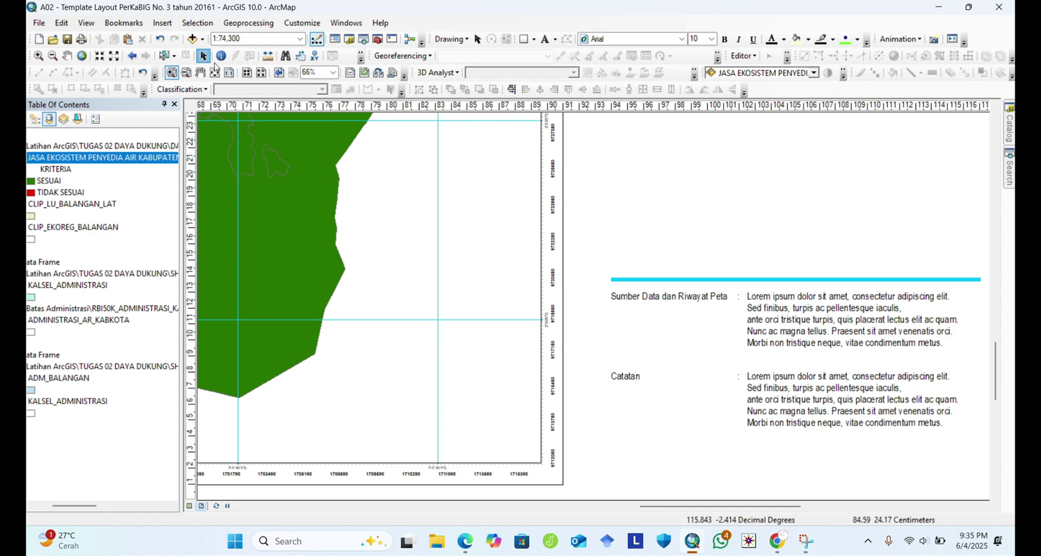
double_click(808, 316)
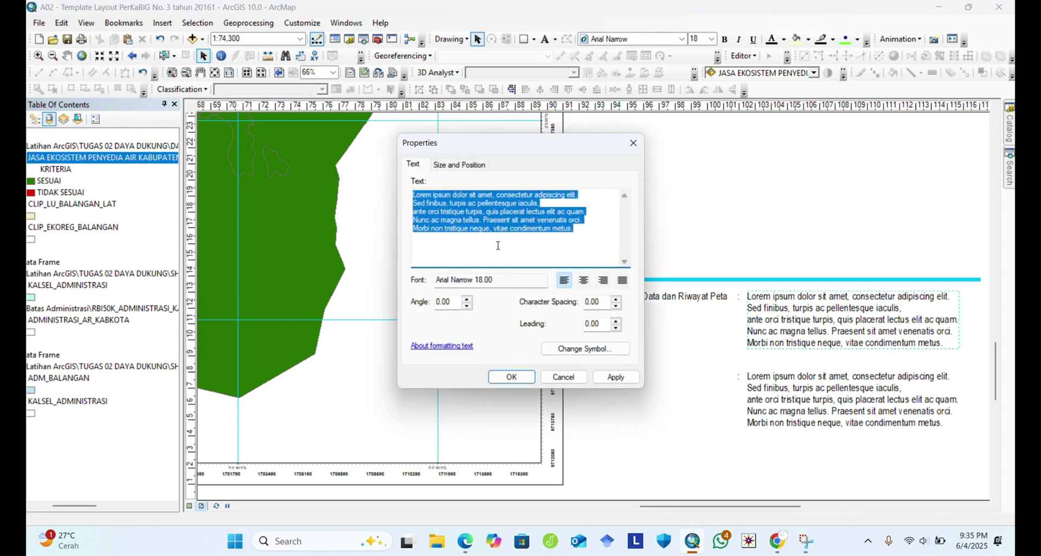
key("Delete")
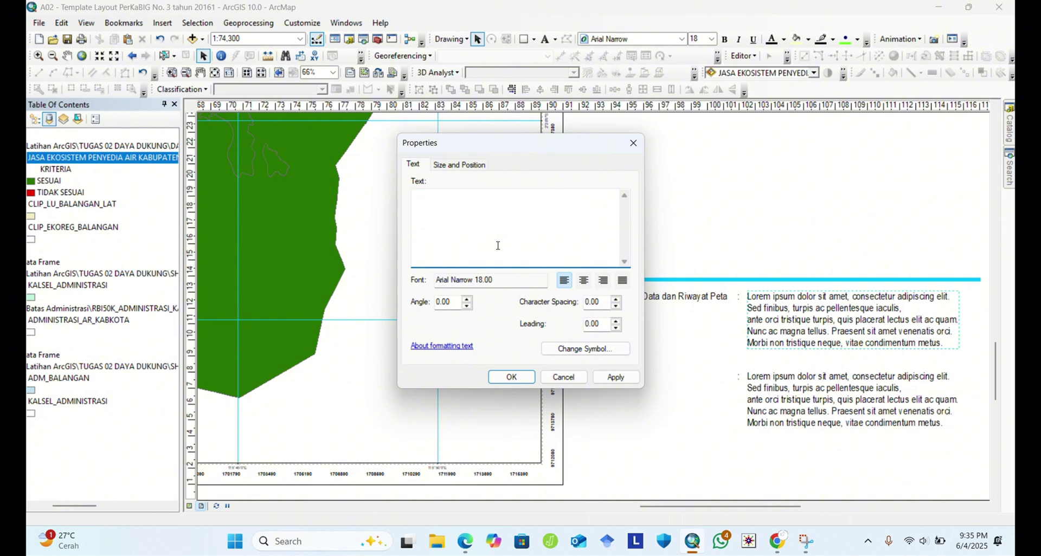
type("1. PE")
key("BackSpace")
type("eta Rupa Bumi Indonesia SWka")
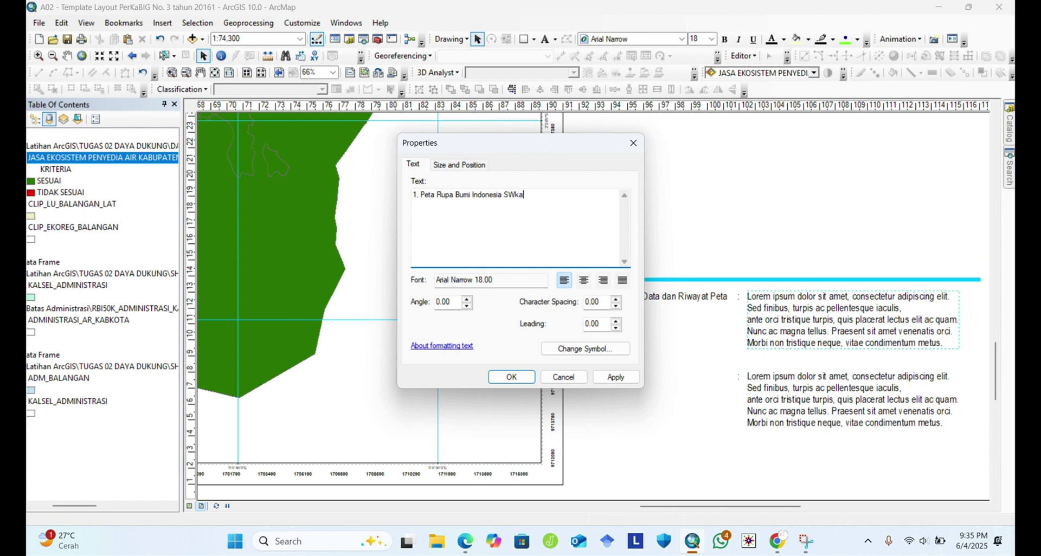
key("BackSpace")
key("BackSpace")
key("BackSpace")
type("kla")
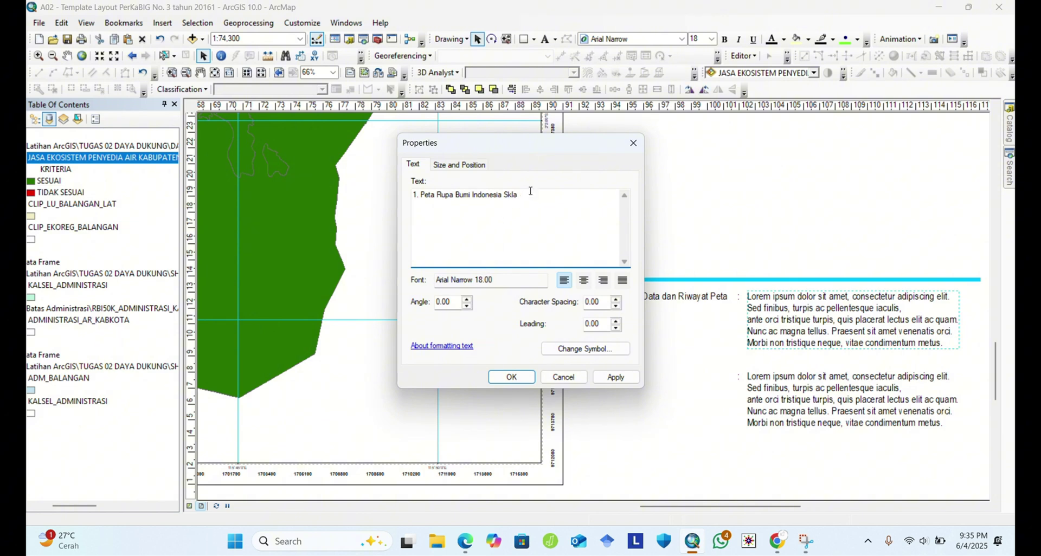
key("BackSpace")
key("BackSpace")
type("ala")
type("1")
type(":20")
type("000")
type(".000")
key("Return")
Add the second source line "2. Batas Administrasi Kabupaten di Kalimantan Selatan" to the data source text.
type("2.")
type(" Bt")
type("atas Adm")
type("inistr")
key("Tab")
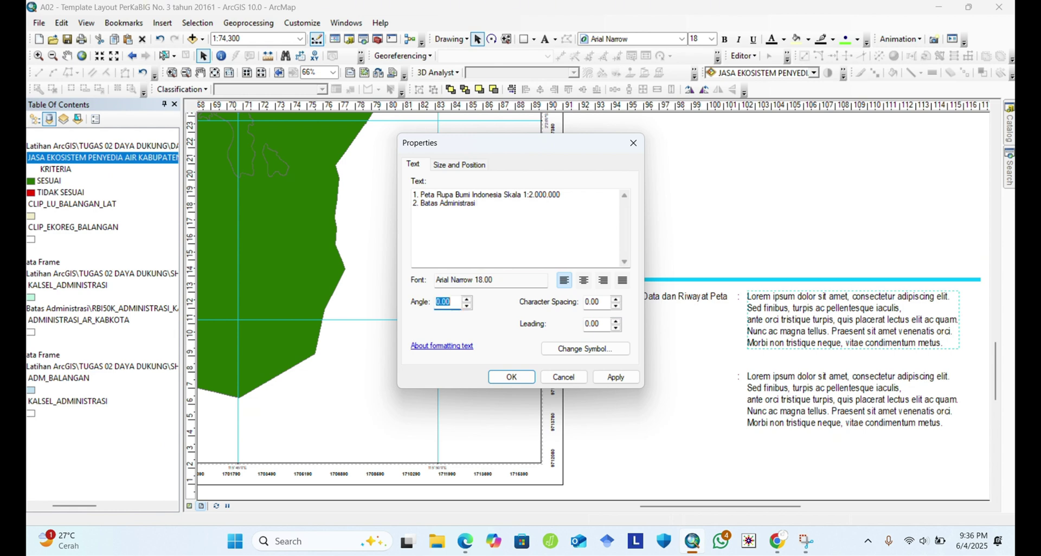
left_click(481, 210)
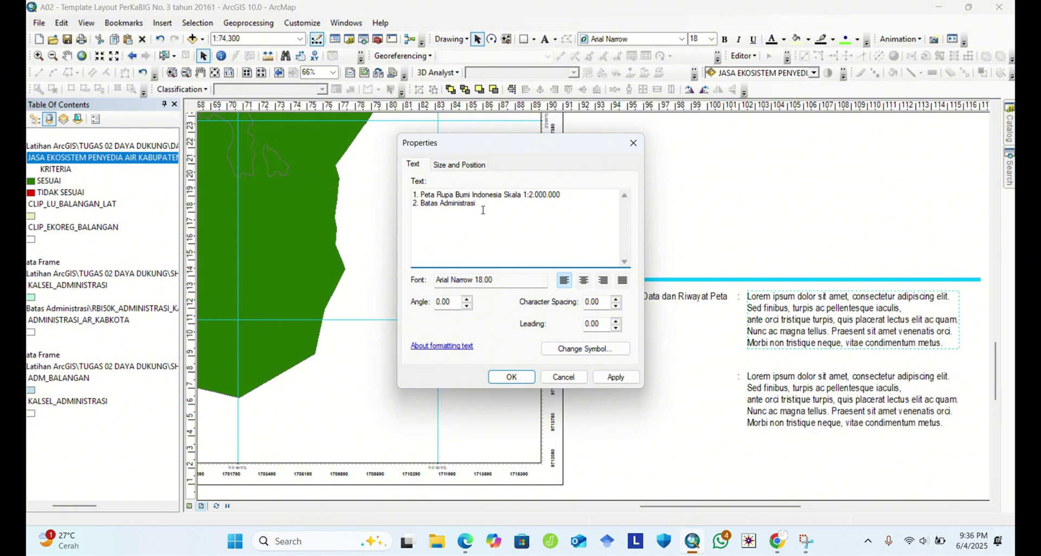
type("Kabupaten")
type("d")
type("i K")
type("alimantan")
type(" Sel")
type("atan ")
Add the line "3. Shapefile (SHP) RBI Kabupaten Balangan", apply the source text and nudge it up level with its label.
type("3. Shape")
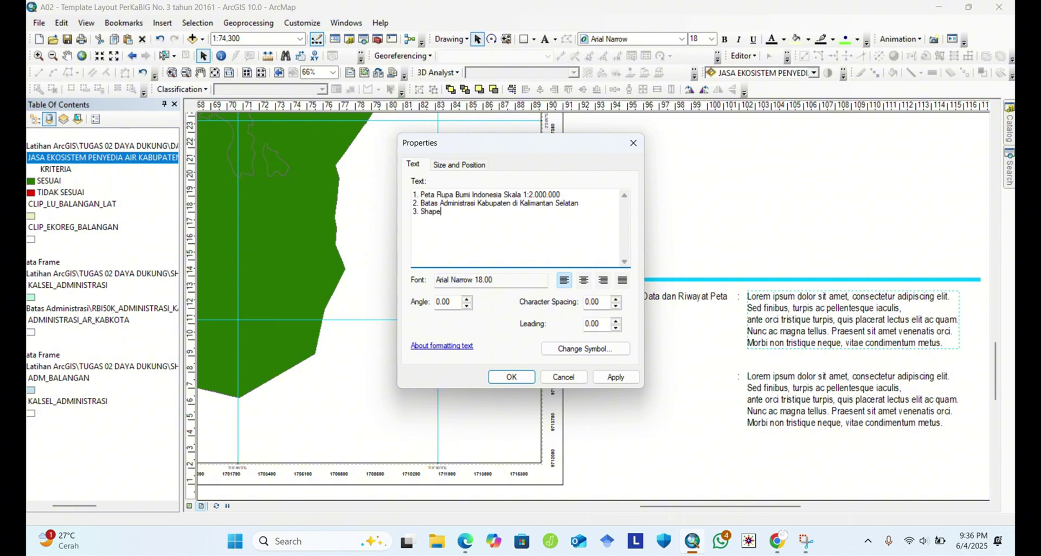
type("file (SHP) RBI Kabupaten Balangan")
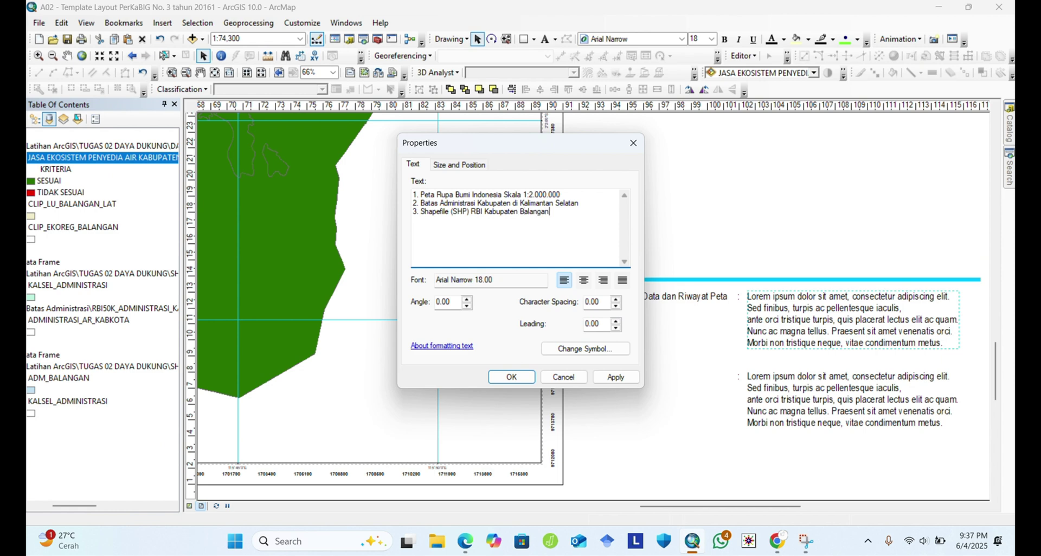
left_click(622, 381)
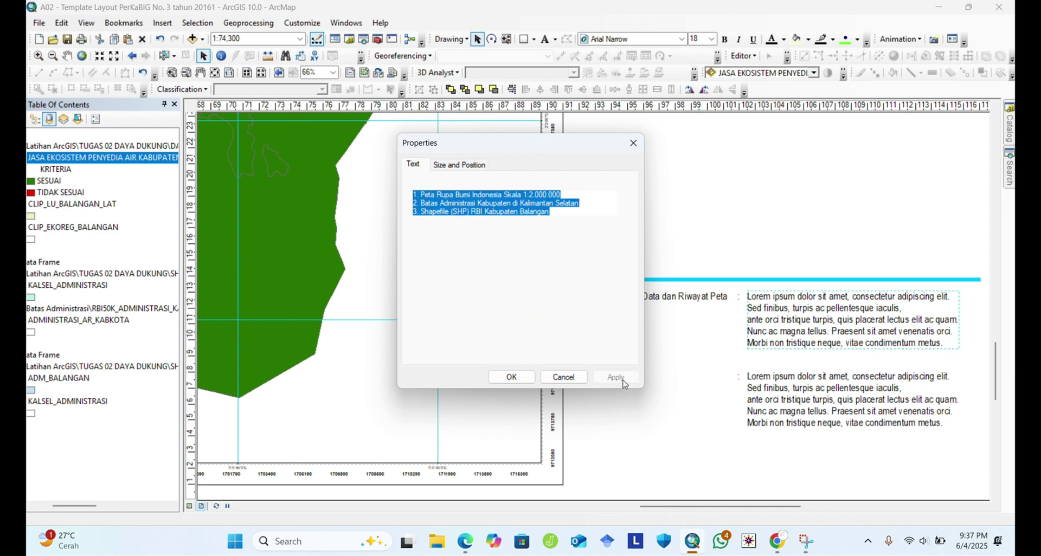
left_click(511, 377)
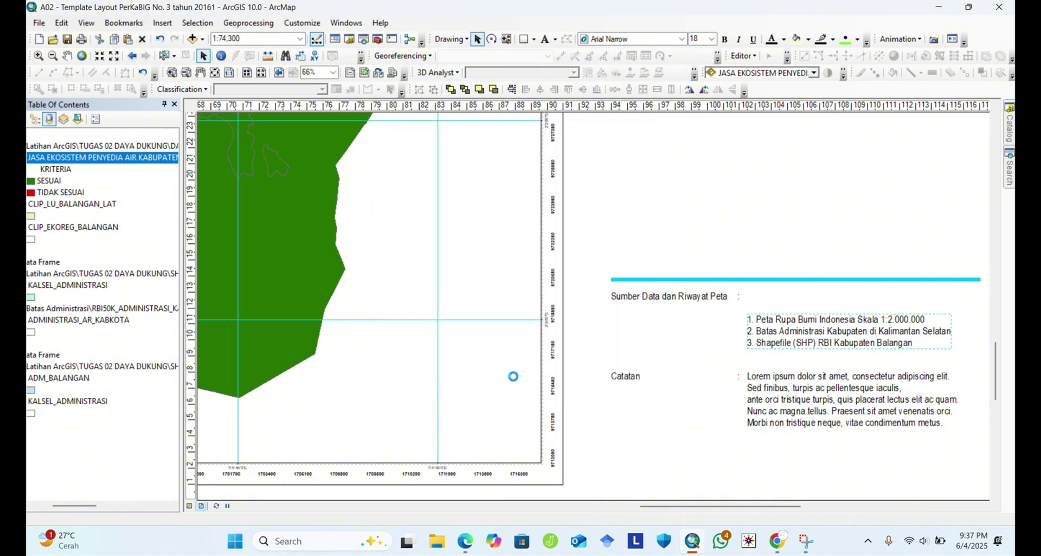
key("Up")
key("Up")
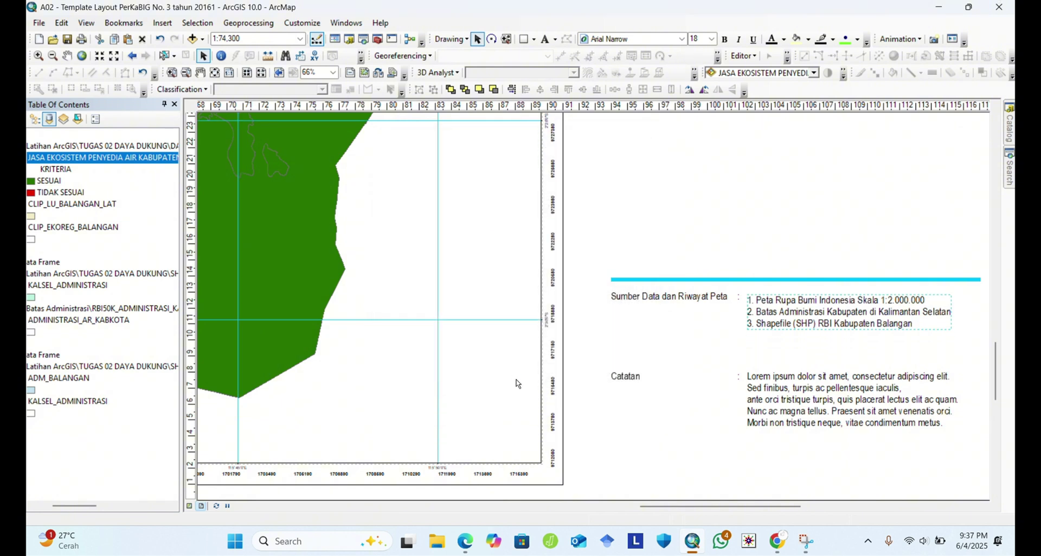
Replace the Catatan placeholder text with "-" and place it level with the Catatan label.
left_click(811, 389)
double_click(791, 391)
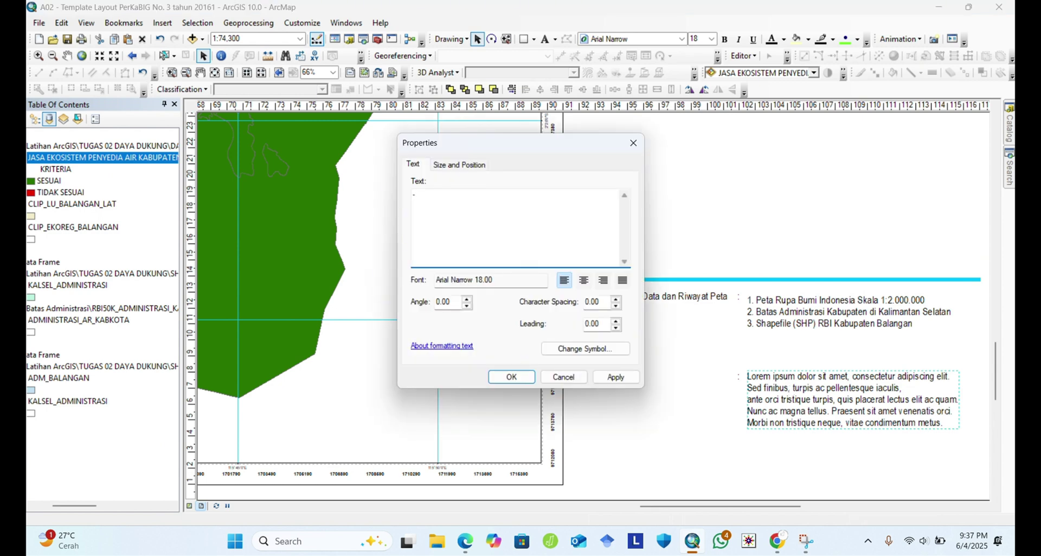
left_click(614, 378)
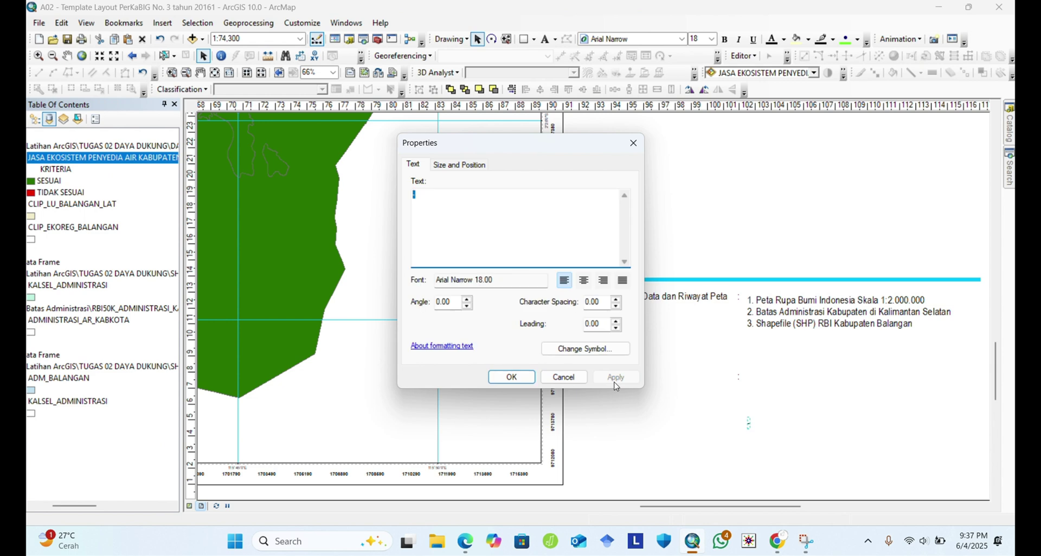
left_click(512, 375)
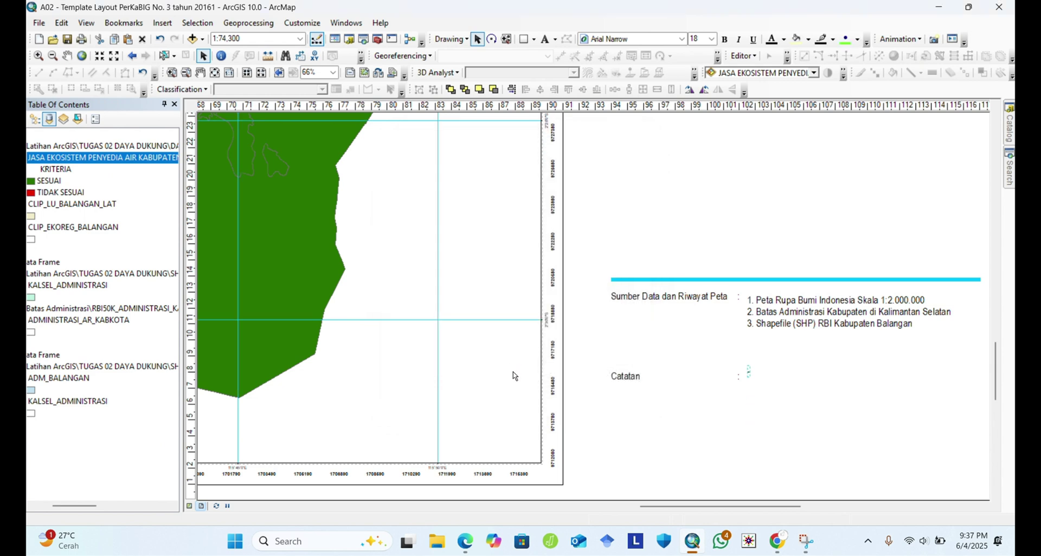
left_click(759, 233)
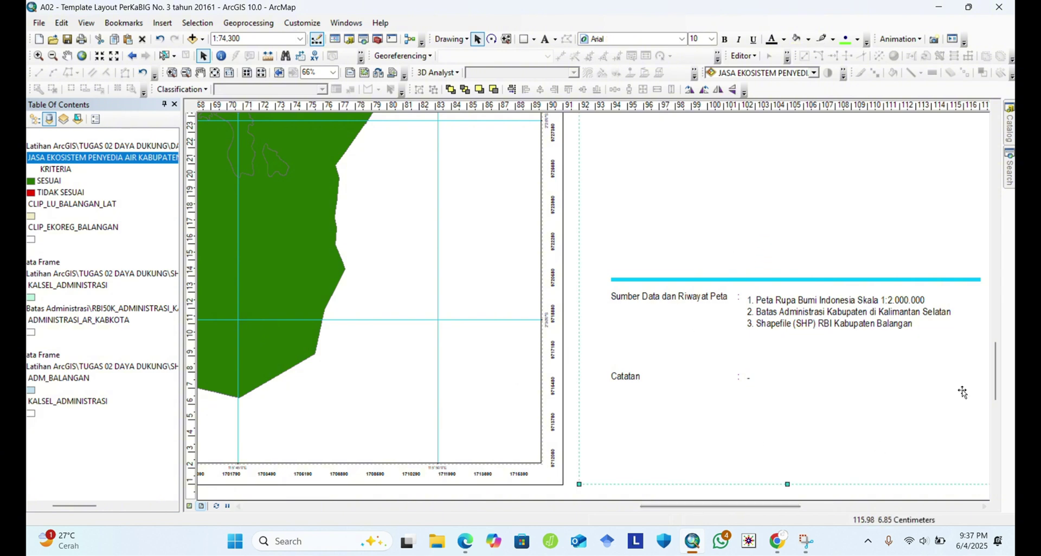
Add the KALSEL_ADMINISTRASI.shp shapefile from the SHP KALIMANTAN SELATAN folder to the main Layers data frame.
left_click_drag(999, 384, 996, 277)
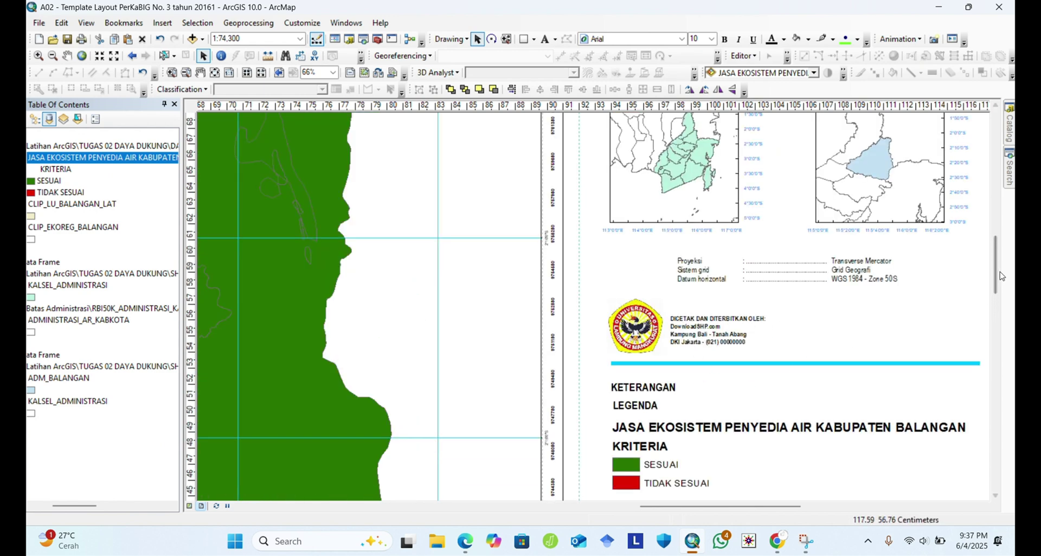
left_click_drag(999, 274, 998, 250)
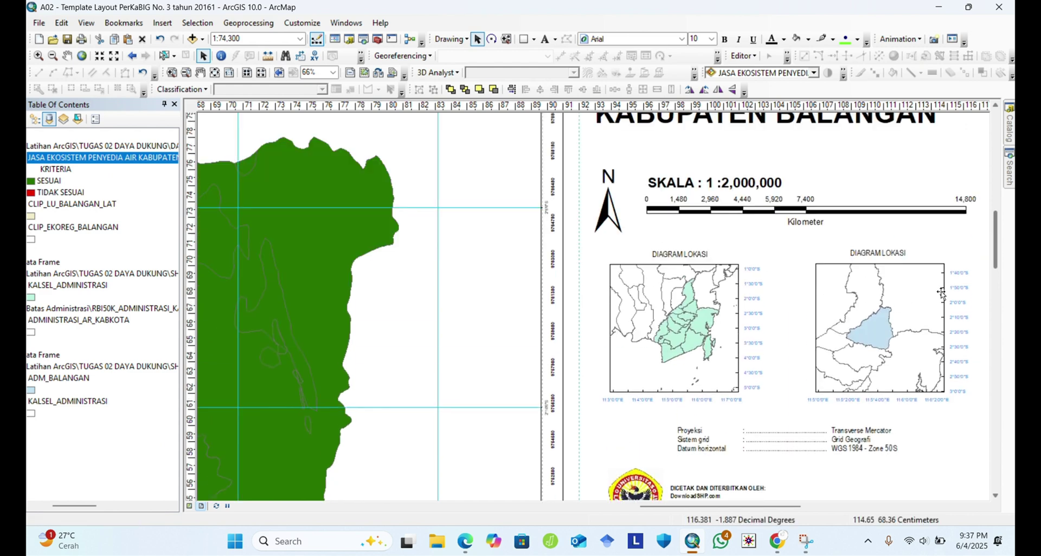
left_click_drag(694, 507, 524, 497)
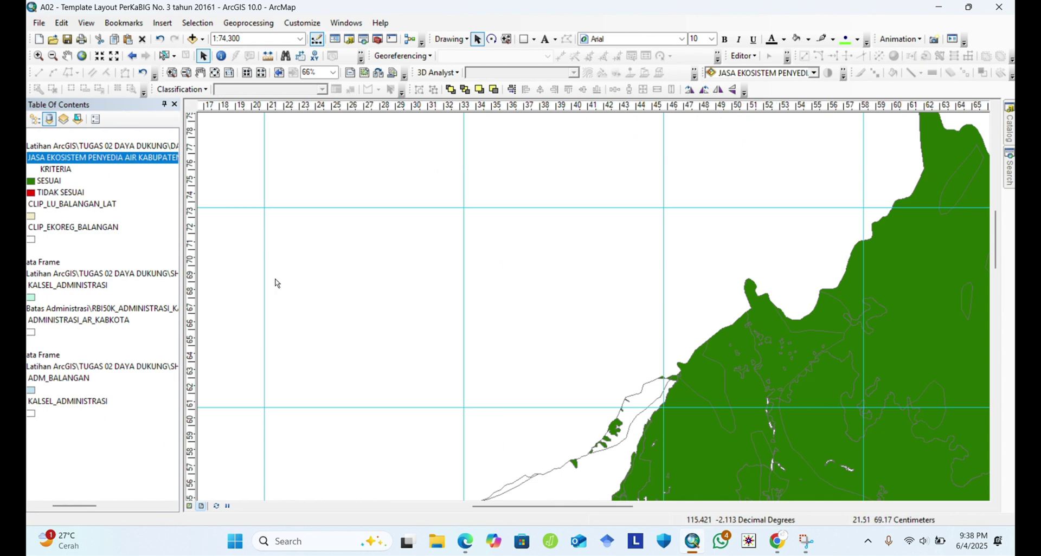
left_click(215, 74)
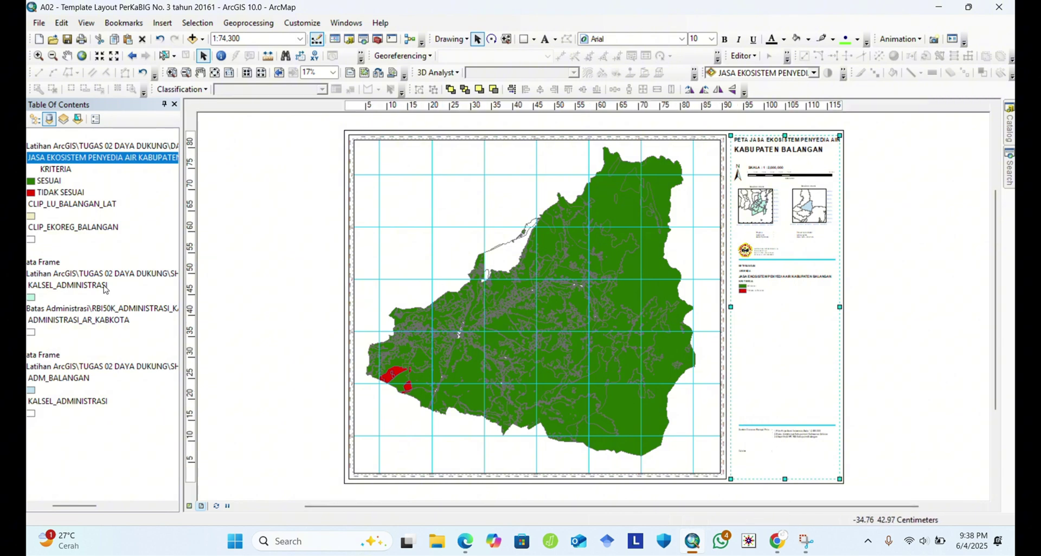
left_click_drag(79, 506, 63, 506)
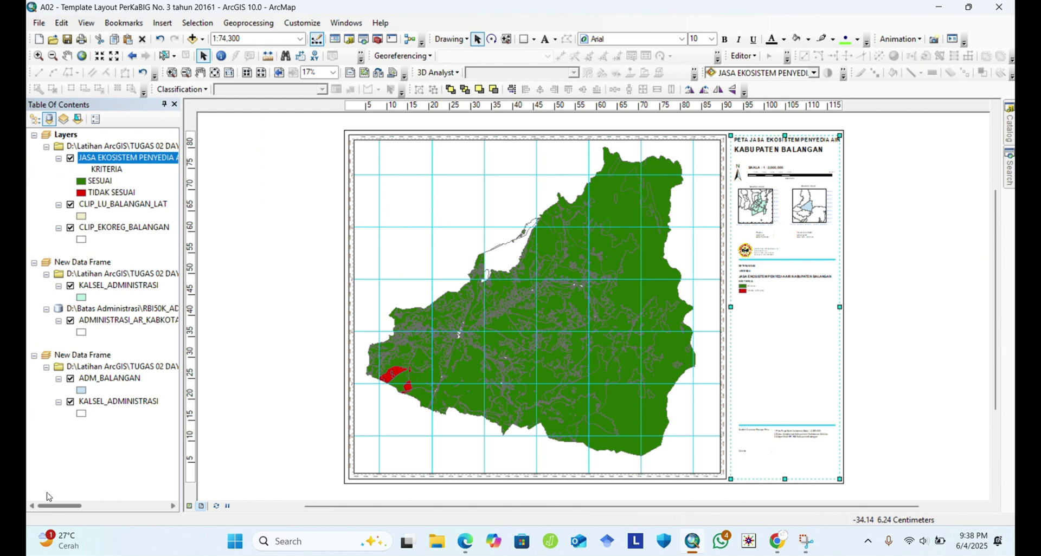
right_click(60, 134)
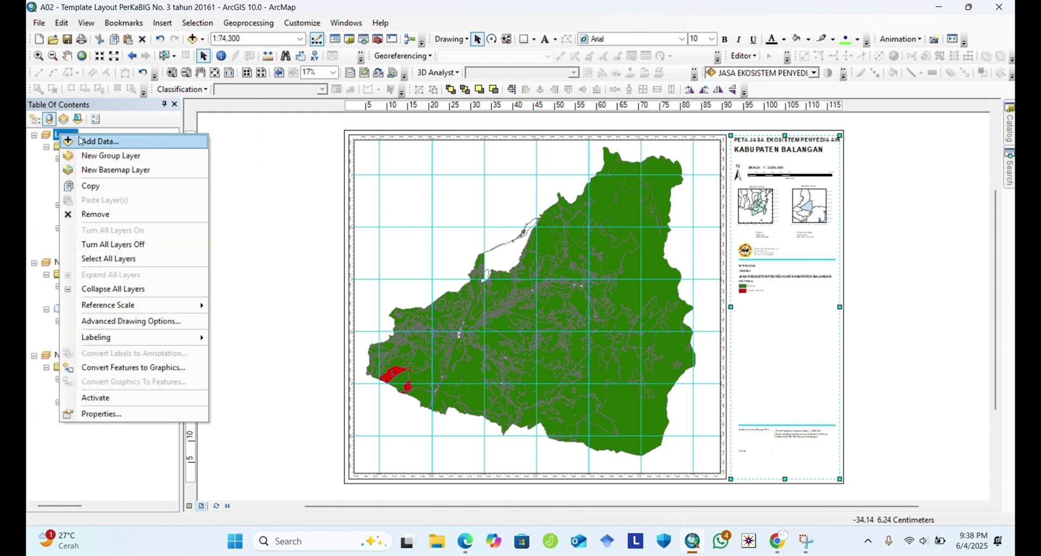
left_click(88, 142)
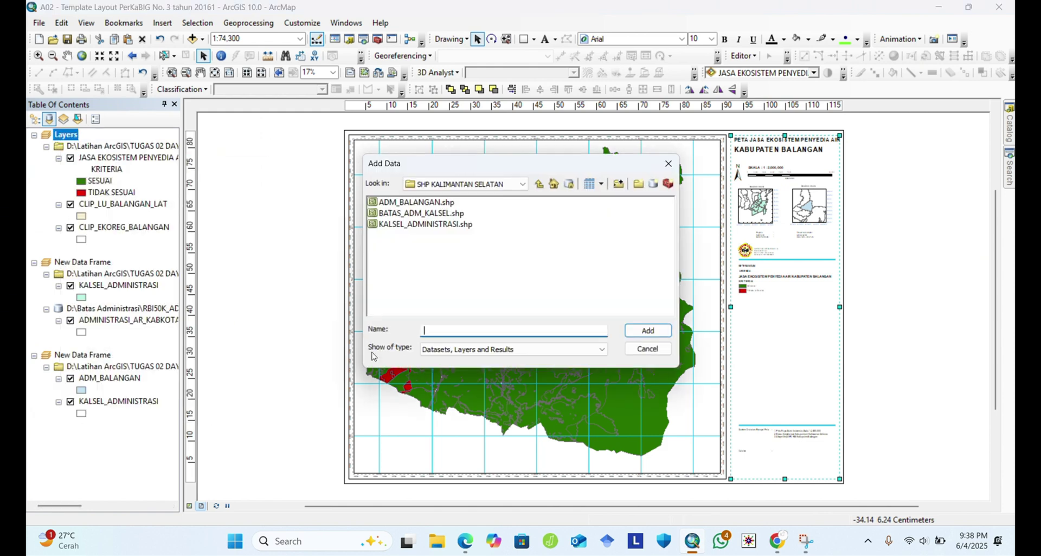
double_click(410, 225)
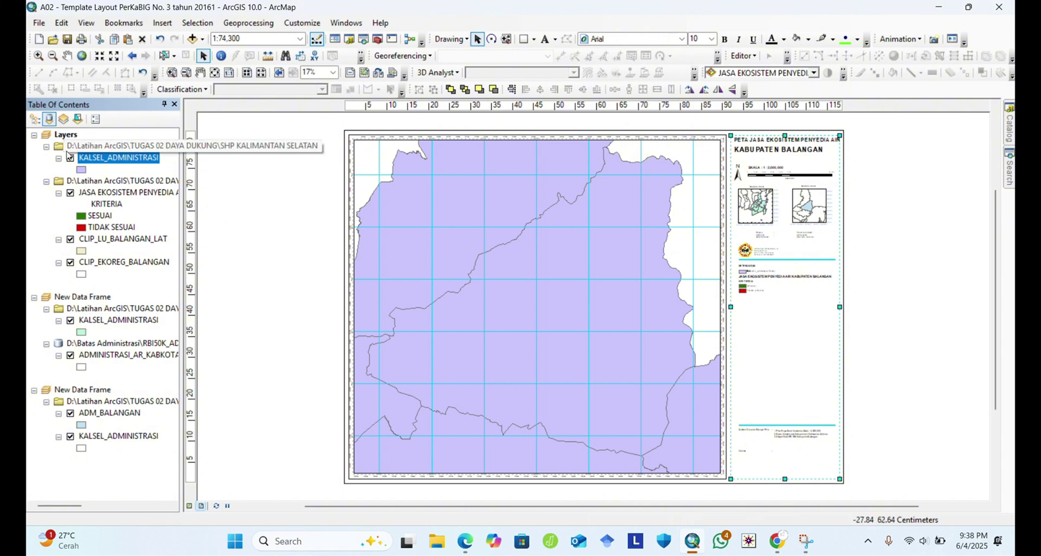
Remove the fill colour of the KALSEL_ADMINISTRASI layer in the main data frame so only its outlines are drawn.
left_click(84, 169)
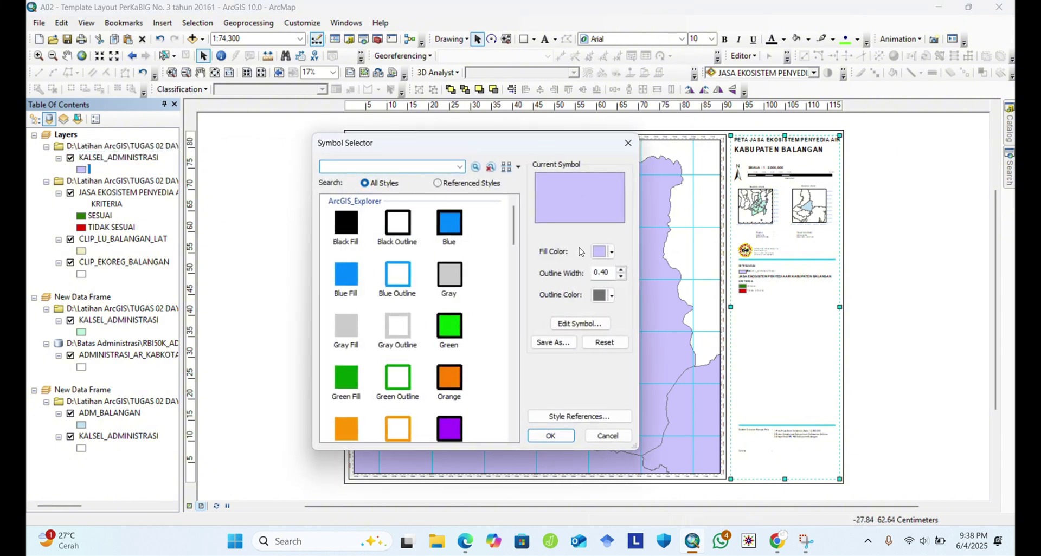
left_click(612, 252)
left_click(661, 270)
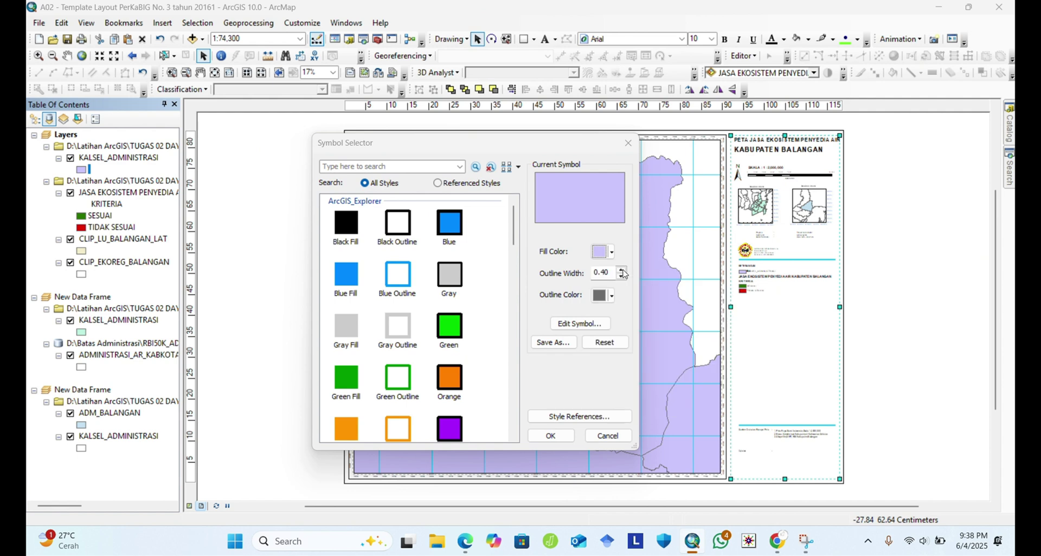
left_click(550, 436)
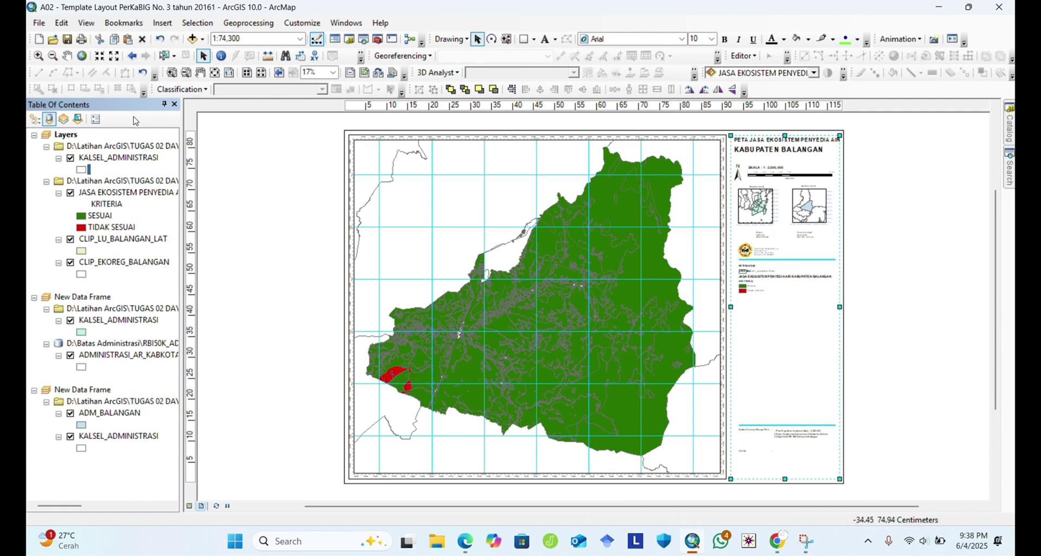
Zoom the main map out to 1:100,000 and recentre the Balangan area within its frame.
left_click(70, 59)
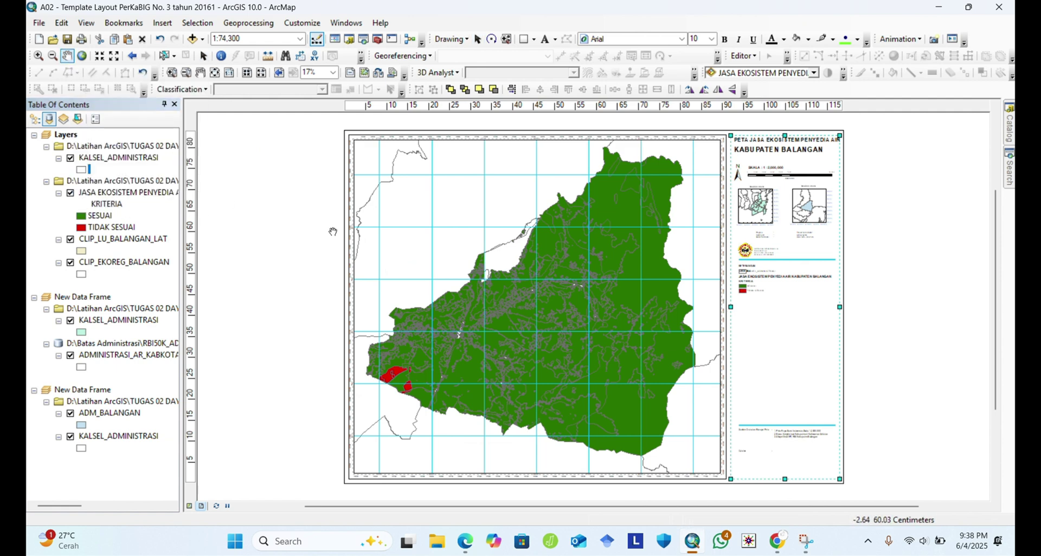
left_click(53, 58)
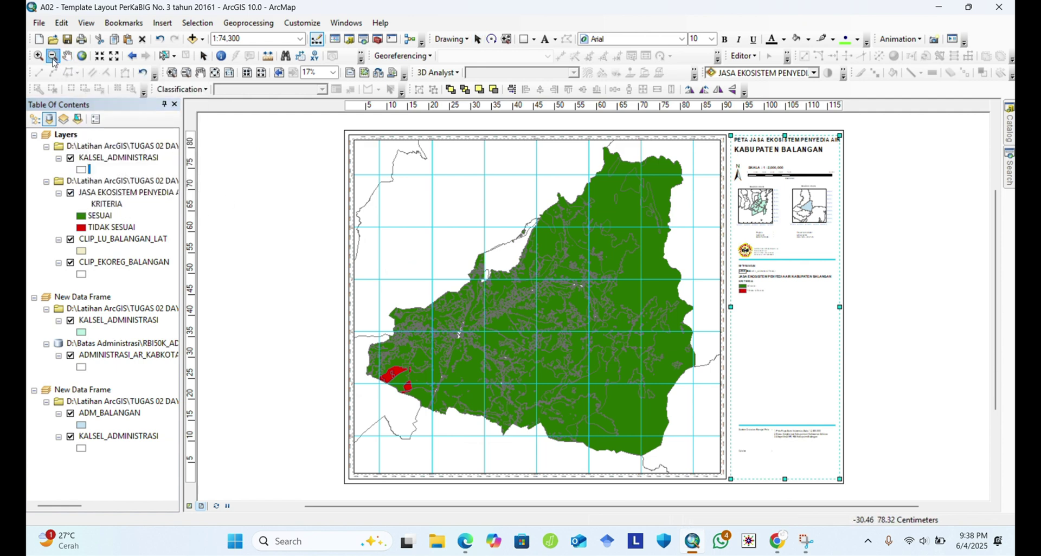
left_click(576, 291)
left_click(576, 291)
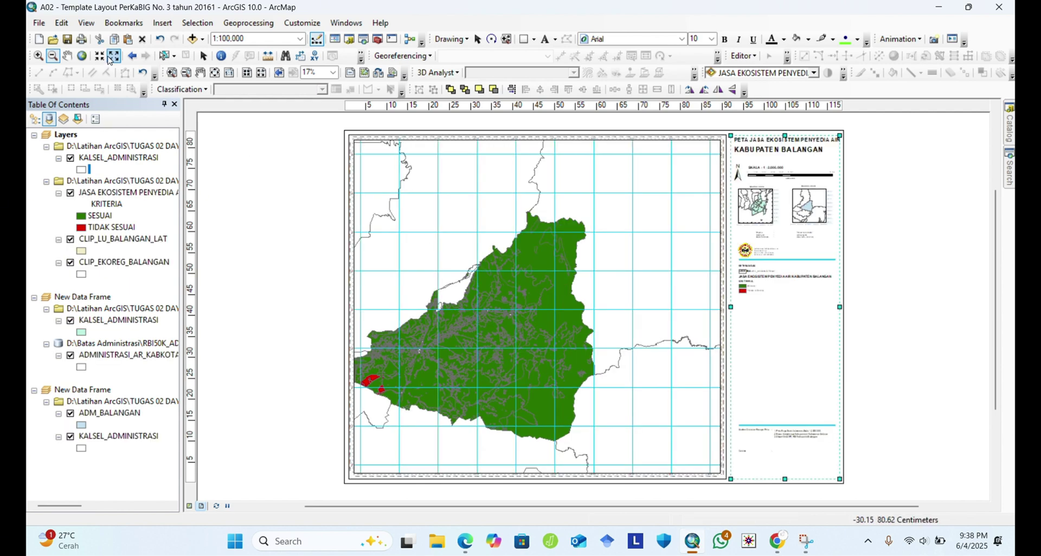
left_click(66, 56)
left_click_drag(469, 325, 526, 291)
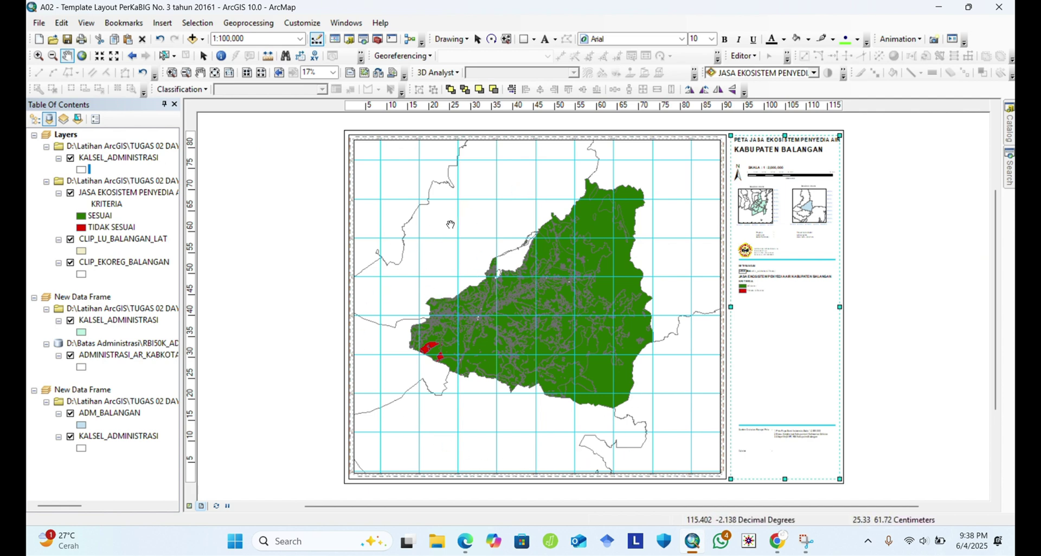
Enable labels for the main data frame's KALSEL_ADMINISTRASI layer, using NAMOBJ as the label field.
left_click(102, 159)
right_click(102, 162)
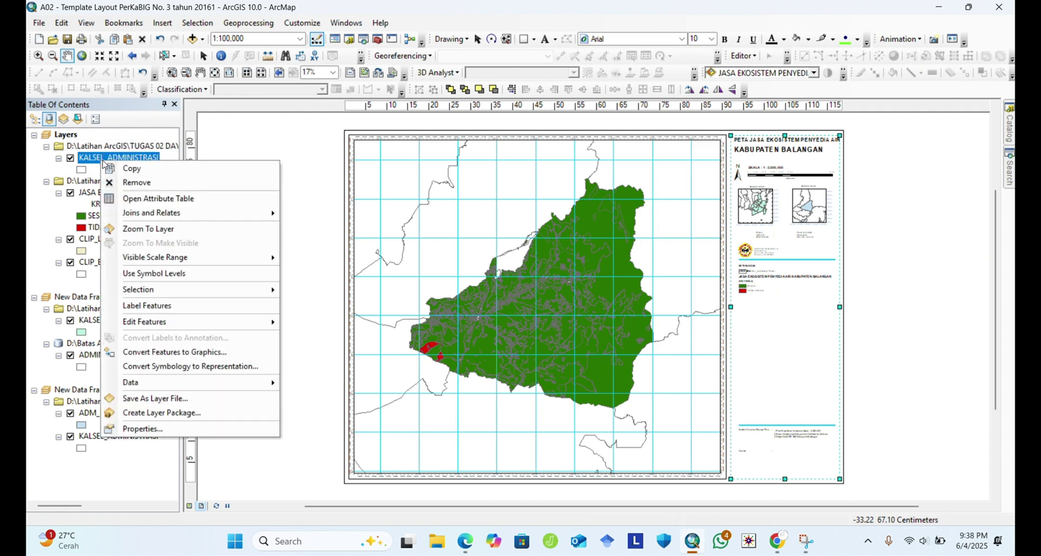
left_click(147, 428)
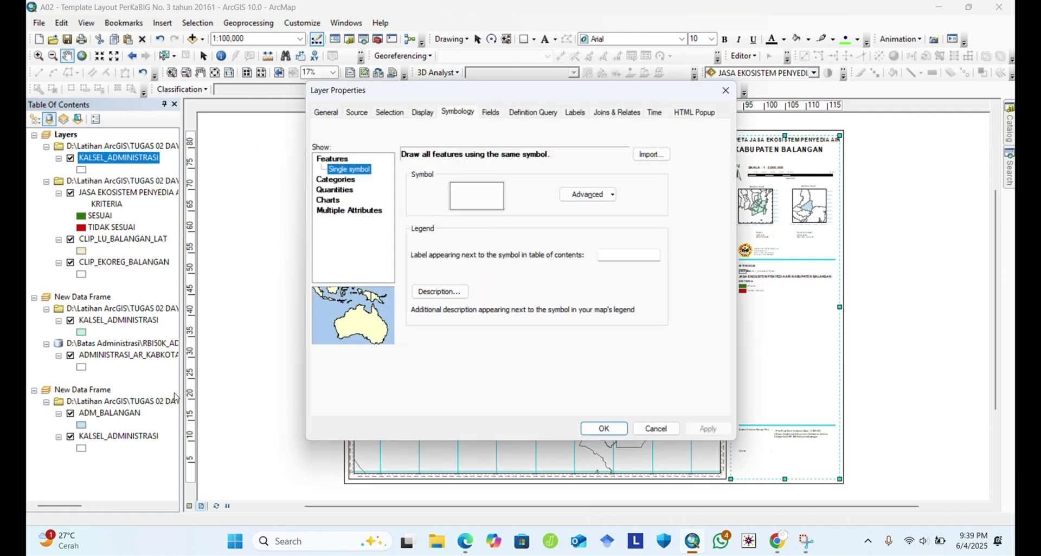
left_click(578, 113)
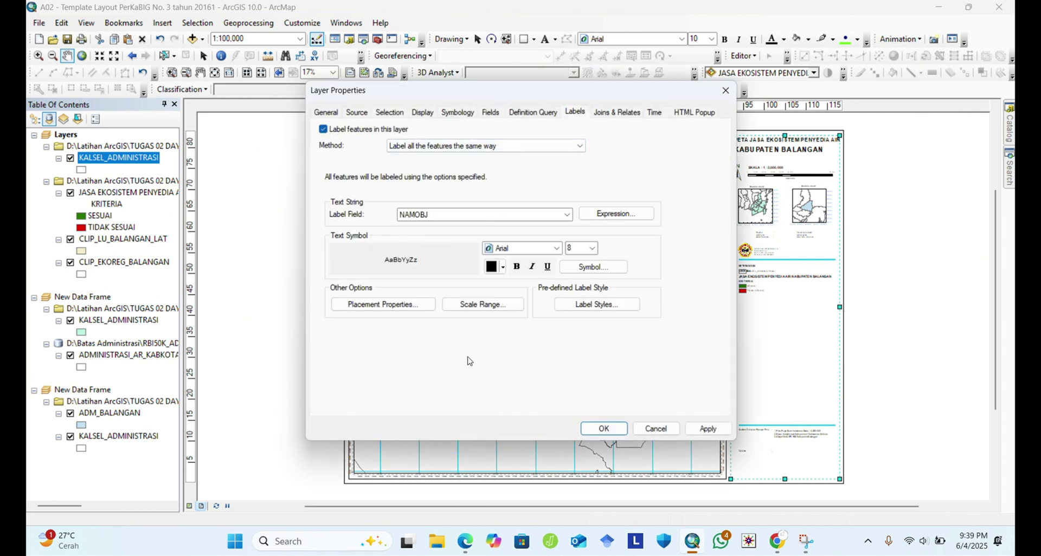
left_click(707, 428)
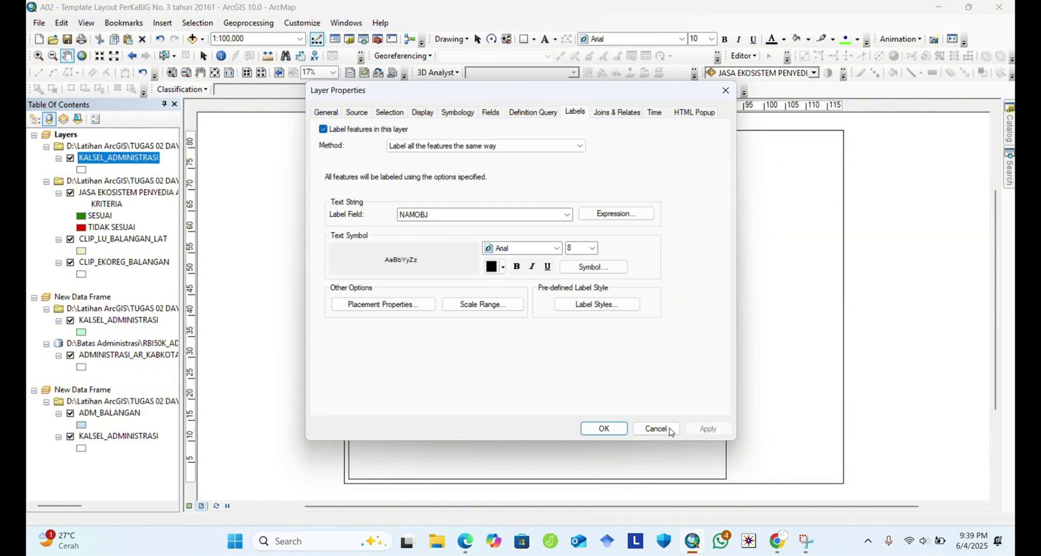
left_click(604, 428)
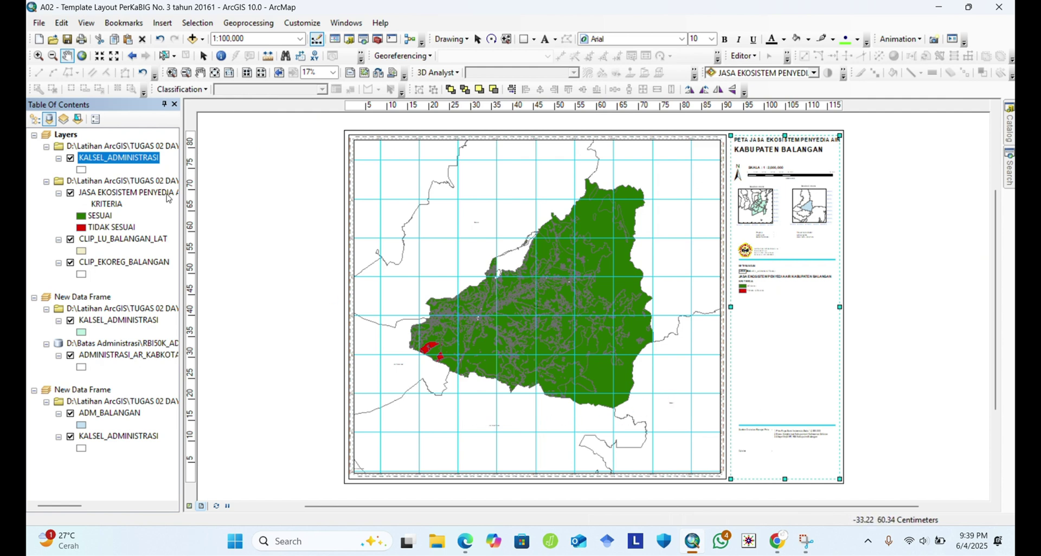
Set the KALSEL_ADMINISTRASI label font size to 36 and apply it.
right_click(128, 166)
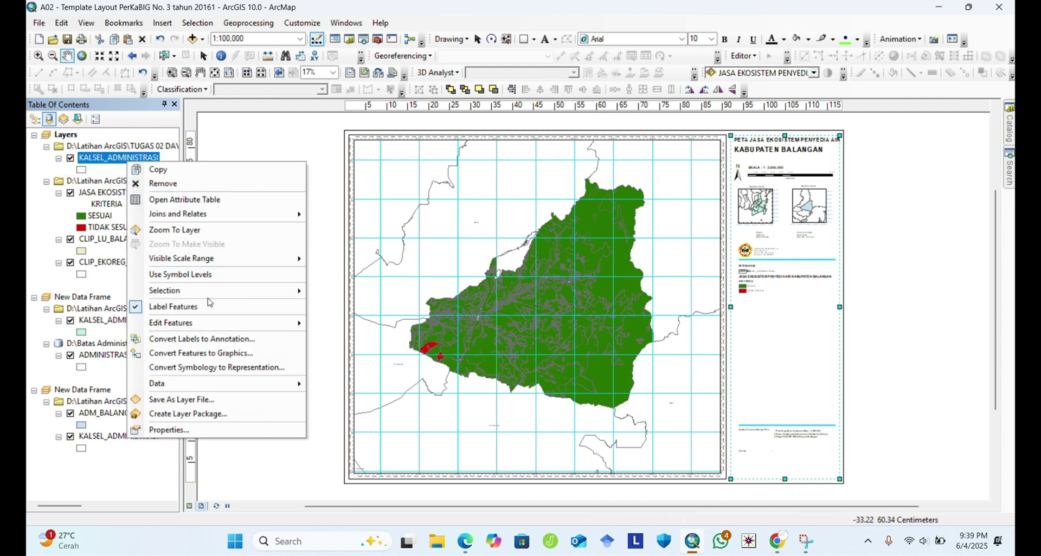
left_click(200, 428)
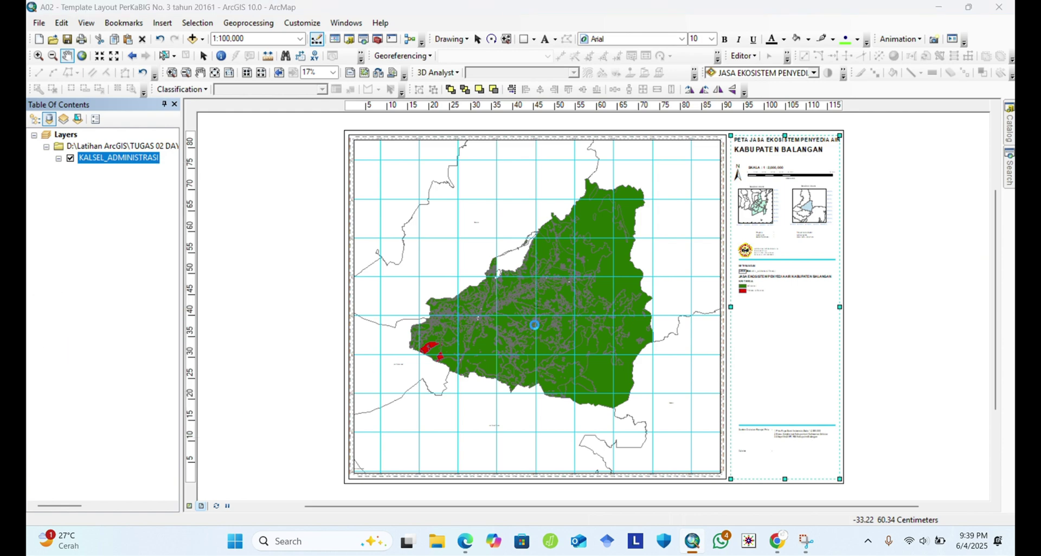
left_click(592, 271)
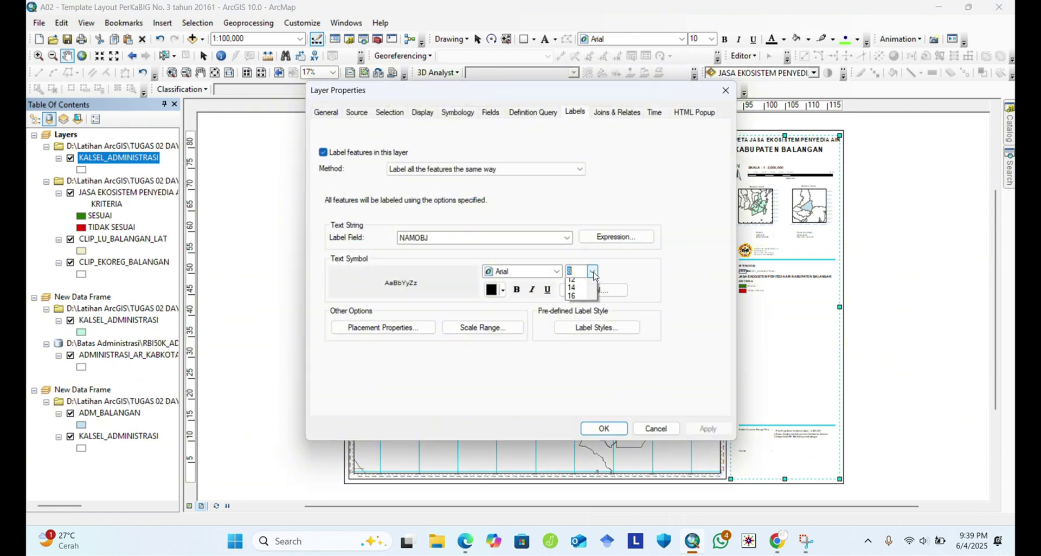
left_click_drag(593, 302, 597, 310)
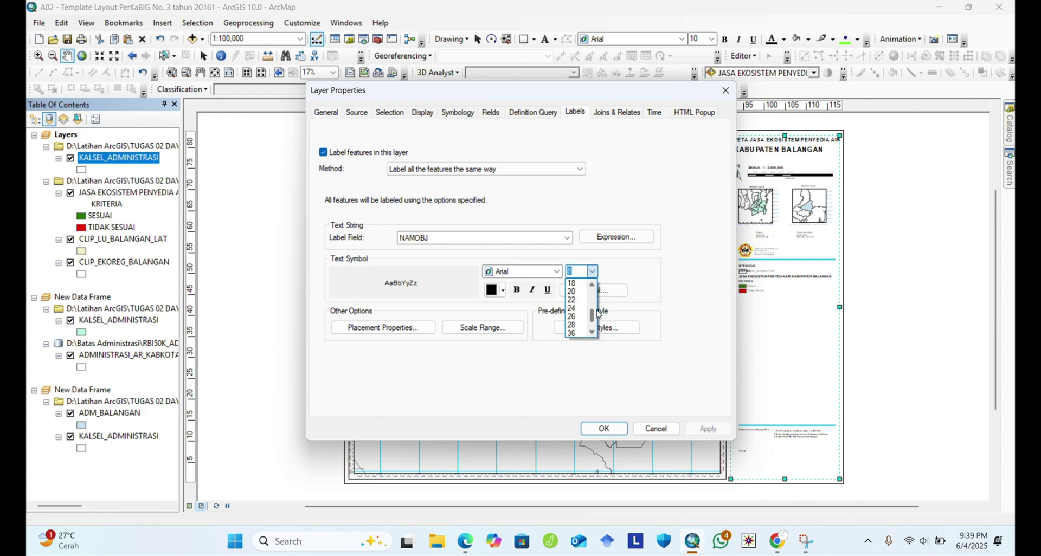
left_click(576, 335)
left_click(708, 429)
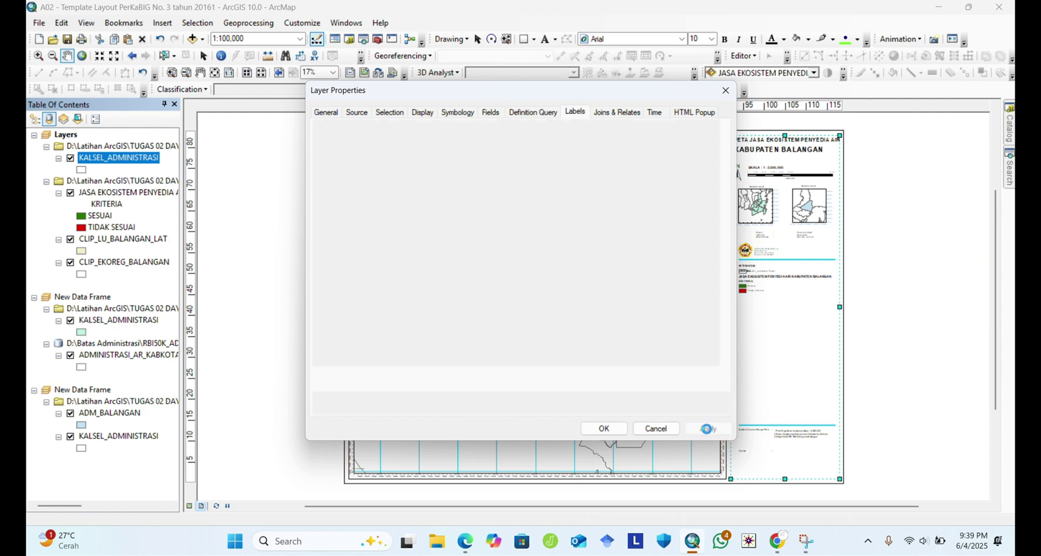
Increase the KALSEL_ADMINISTRASI label font size to 48 and apply the layer properties.
left_click_drag(549, 95, 458, 89)
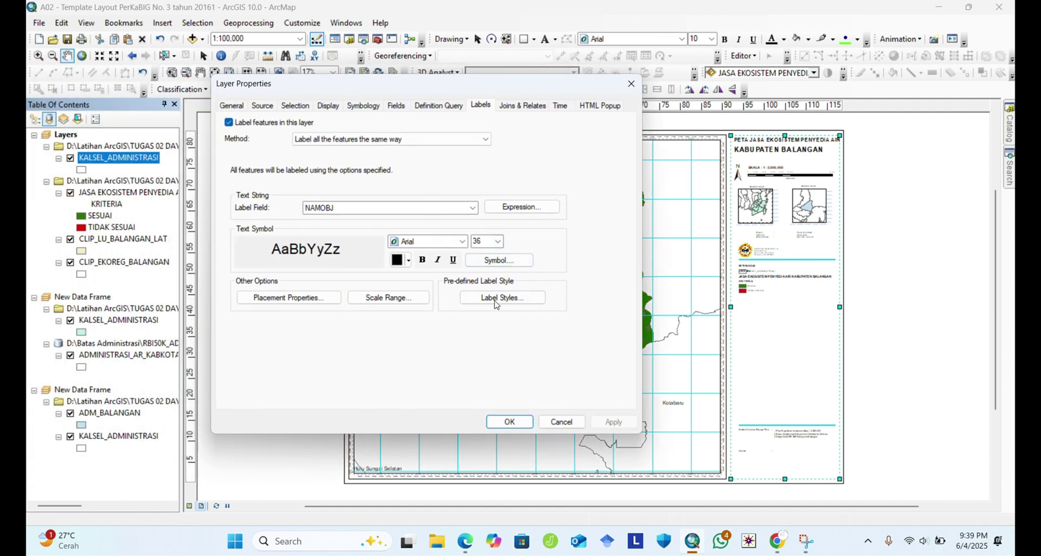
left_click(498, 242)
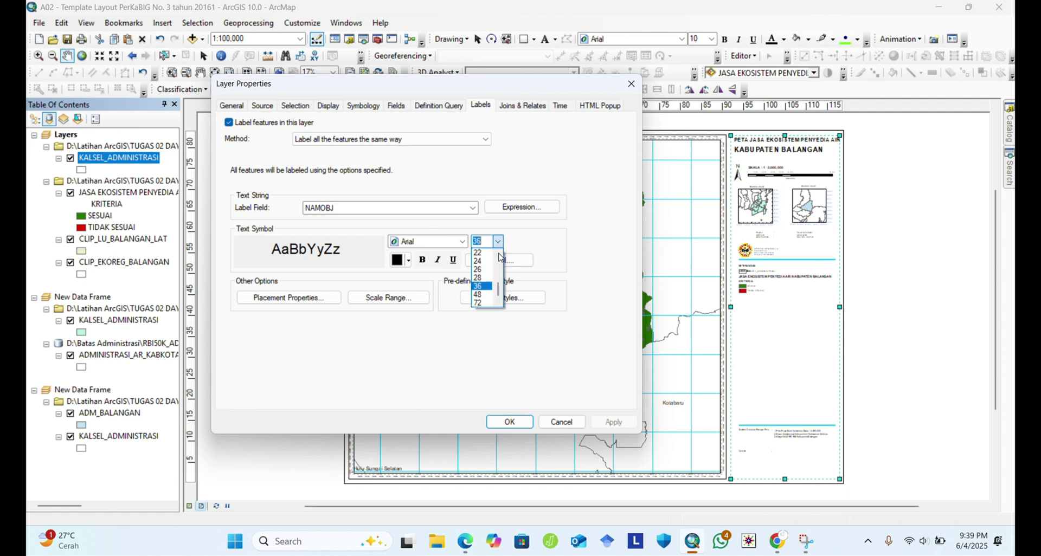
left_click(481, 296)
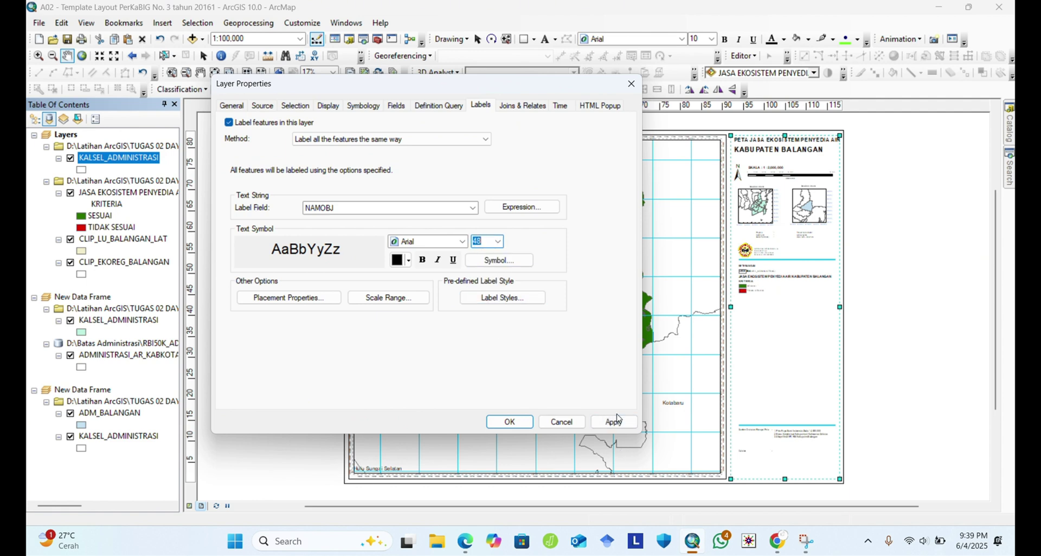
left_click(615, 422)
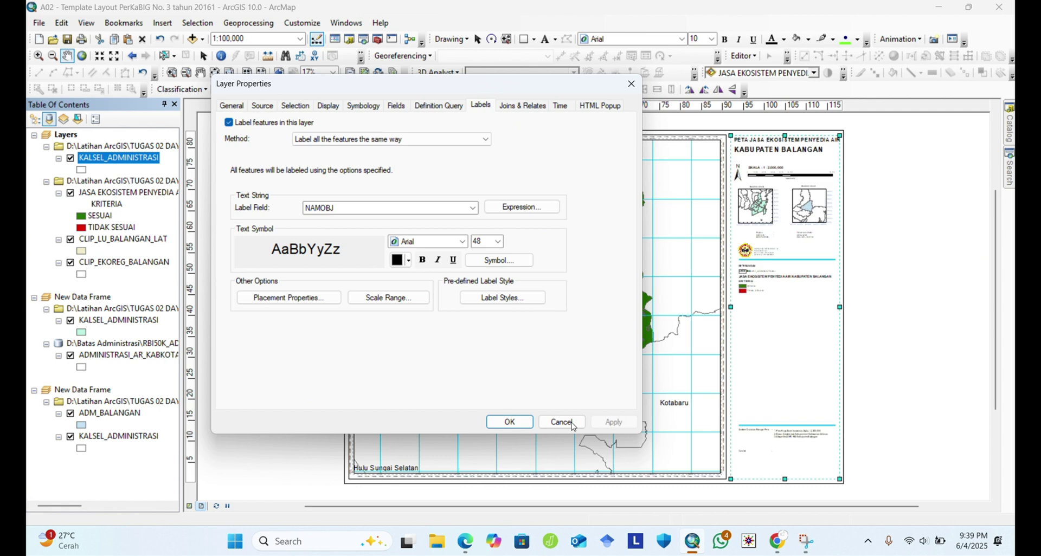
left_click(509, 423)
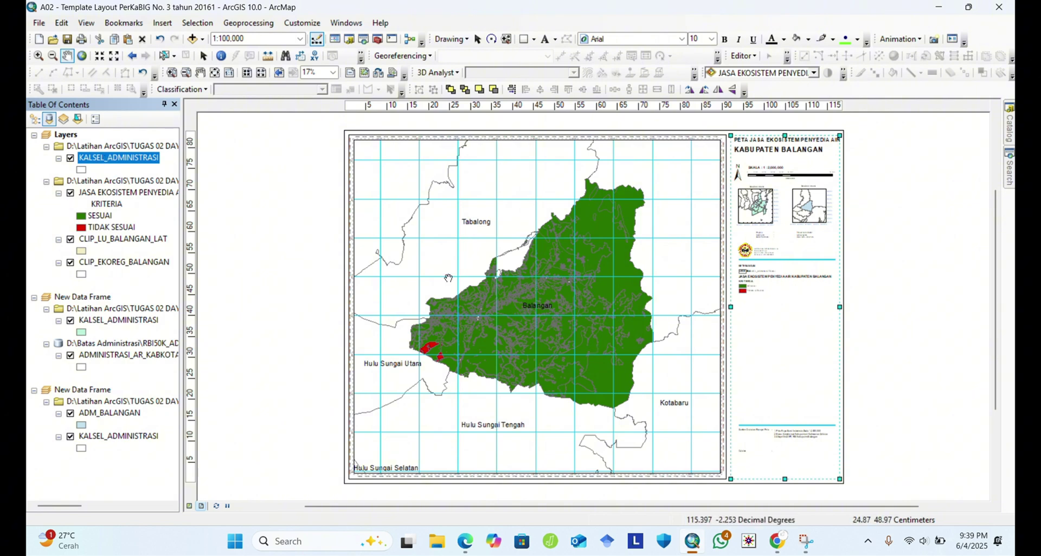
Set the main data frame's KALSEL_ADMINISTRASI labelling method to define classes of features and label each class differently.
right_click(99, 157)
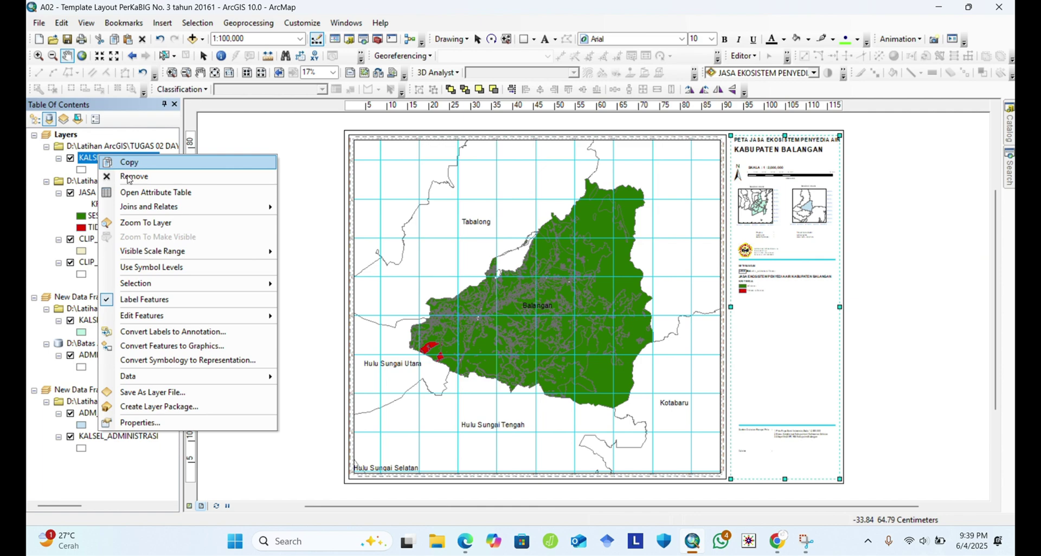
left_click(140, 423)
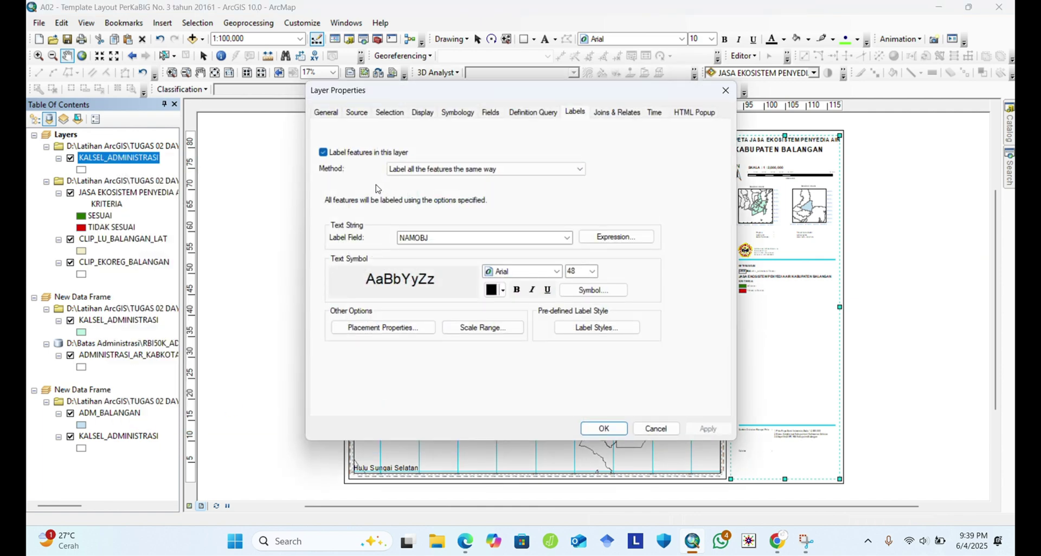
left_click(579, 171)
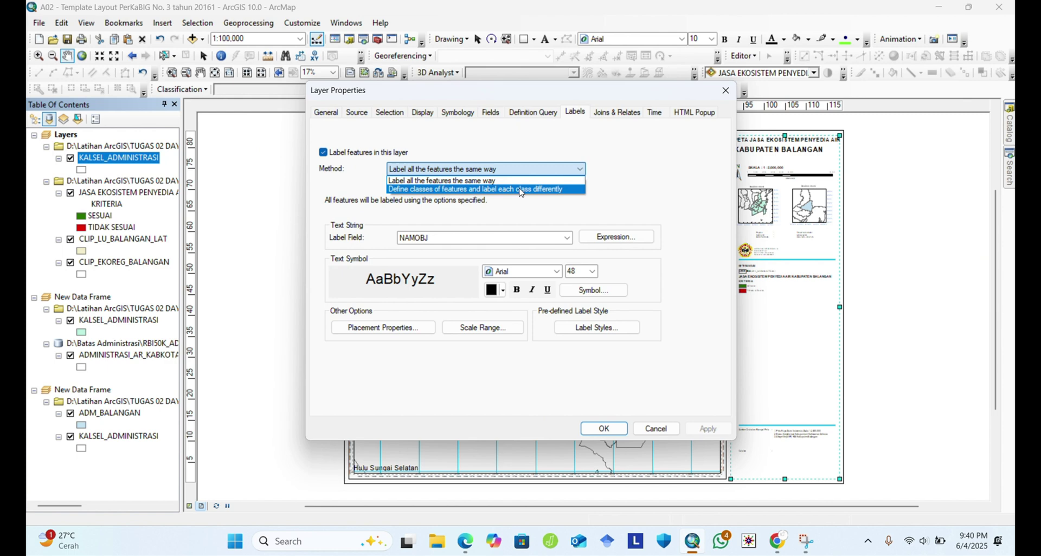
left_click(520, 189)
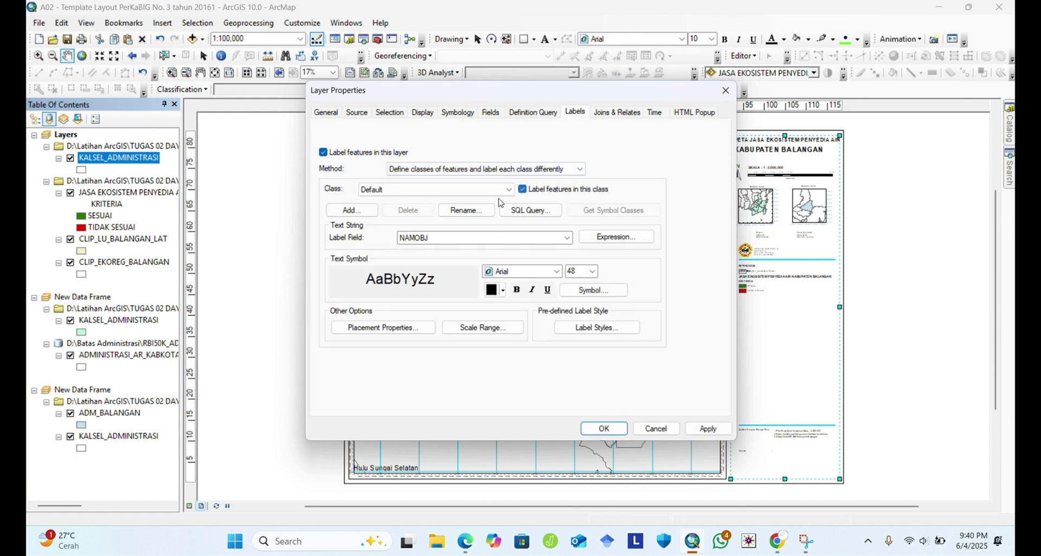
Limit the layer's Default label class with the SQL query "NAMOBJ" <> 'Balangan' and apply it.
left_click(524, 212)
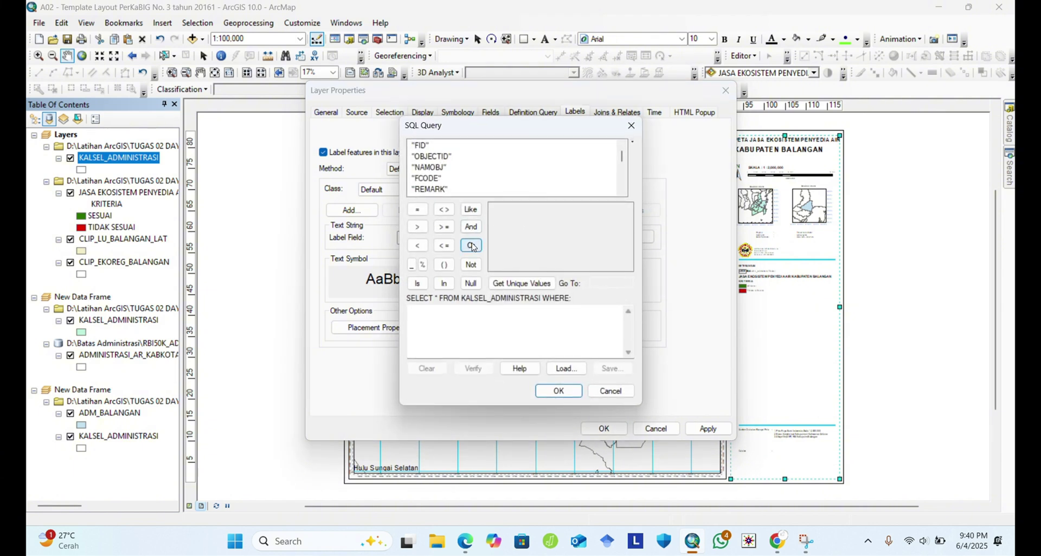
left_click(429, 168)
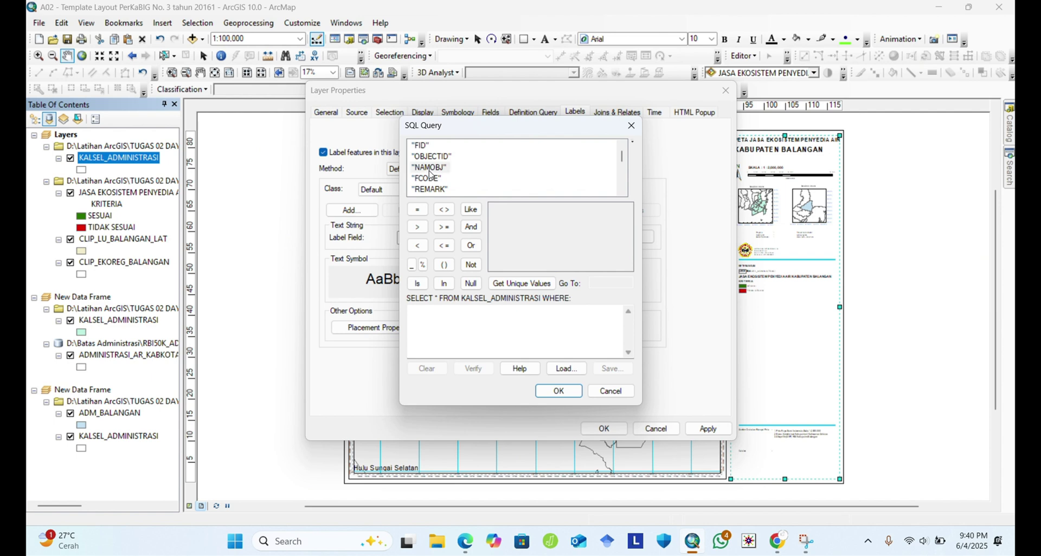
double_click(429, 172)
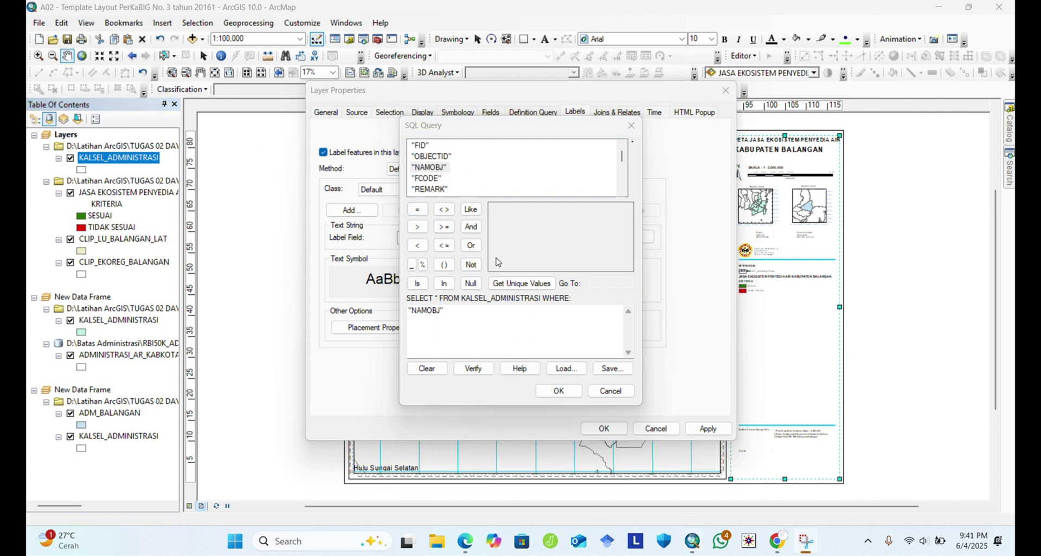
left_click(444, 210)
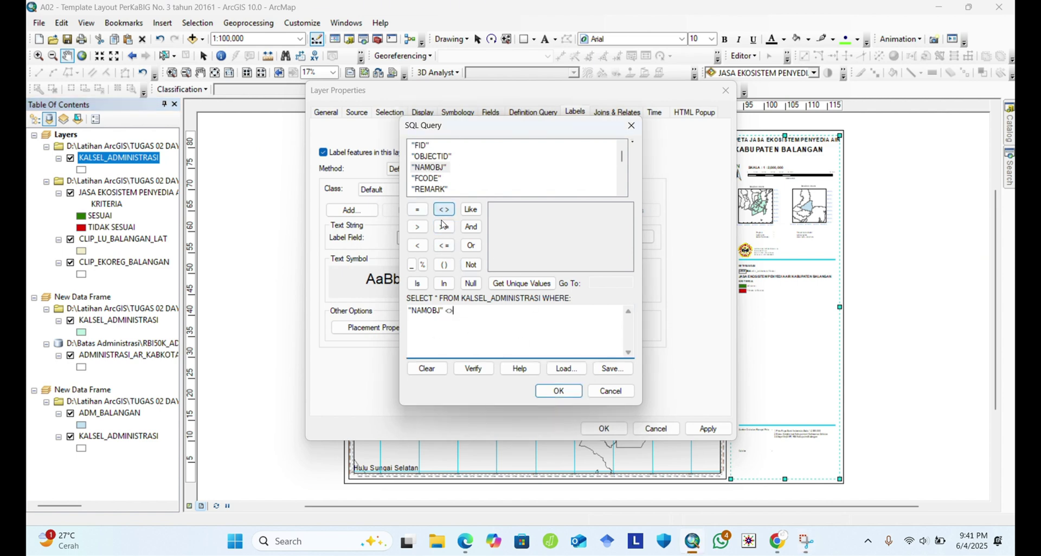
left_click(522, 284)
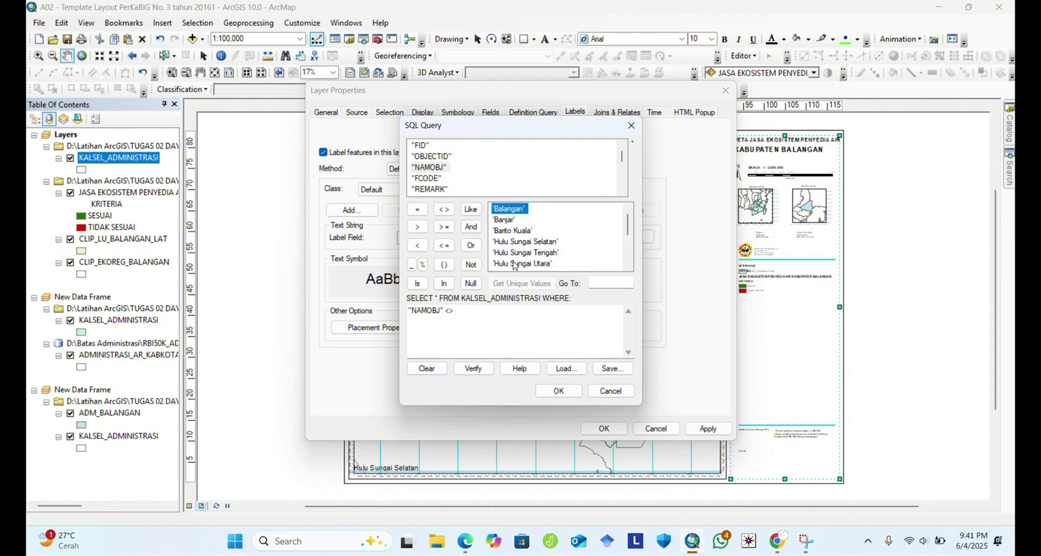
double_click(509, 209)
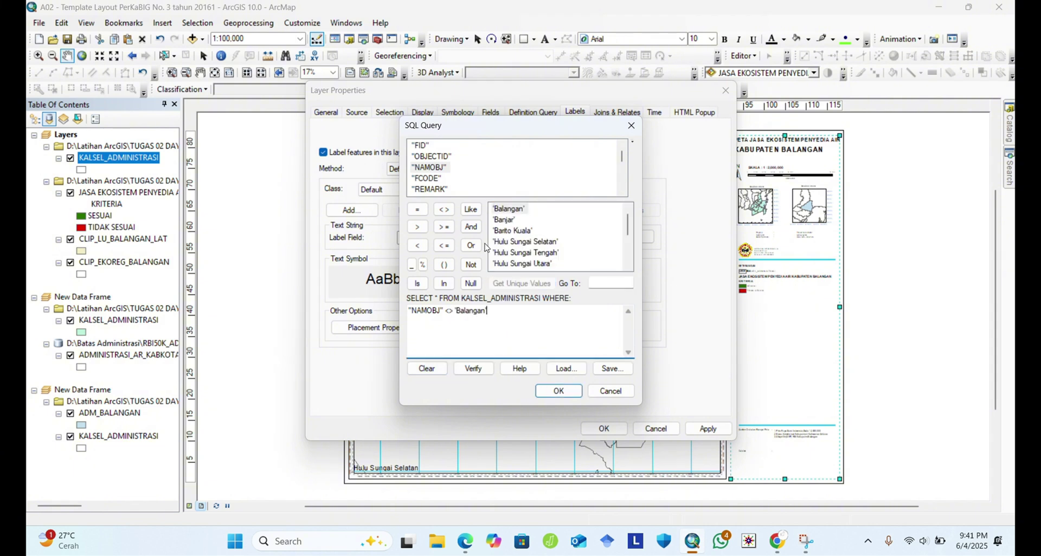
left_click(566, 392)
left_click(707, 429)
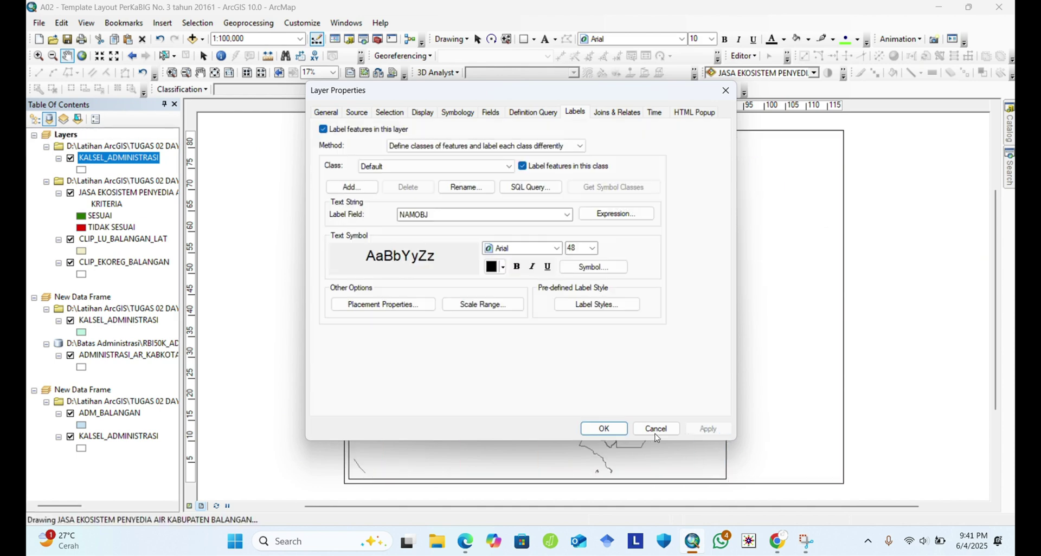
Make the main map's district labels bold and apply the layer properties.
left_click(516, 267)
left_click(691, 431)
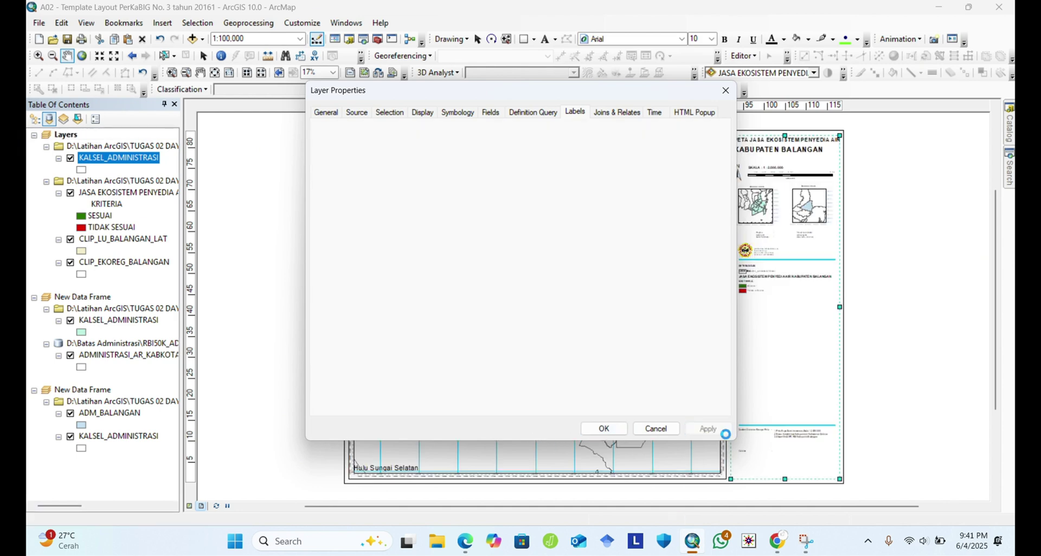
left_click(610, 431)
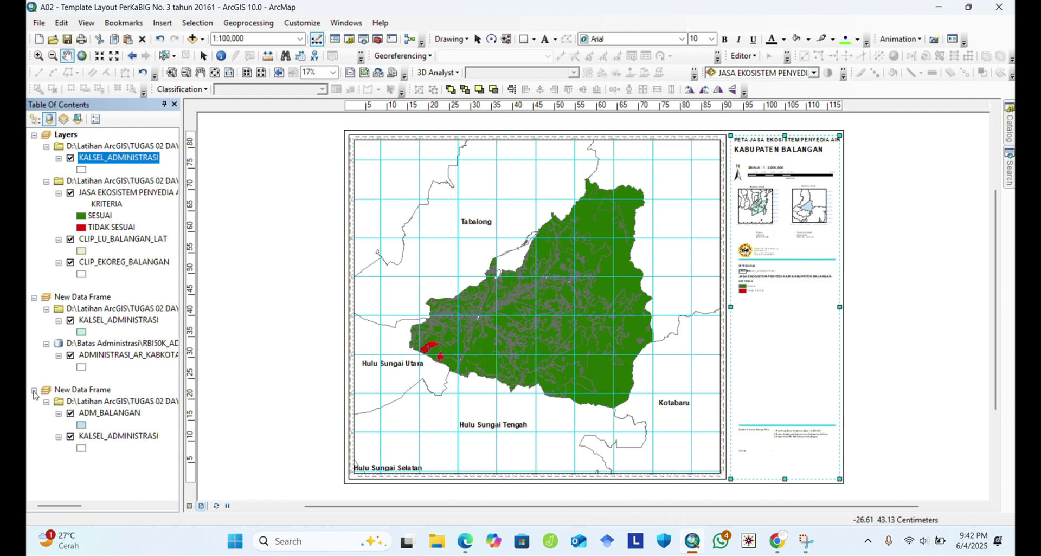
Enable labels for KALSEL_ADMINISTRASI in the data frame containing ADM_BALANGAN, with the method that labels each feature class differently.
right_click(102, 414)
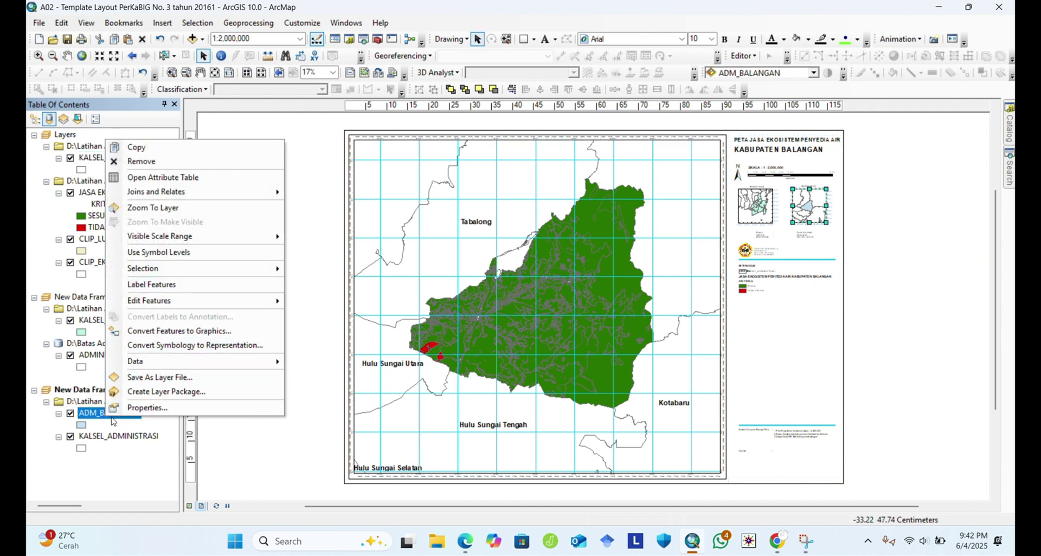
left_click(99, 435)
right_click(100, 435)
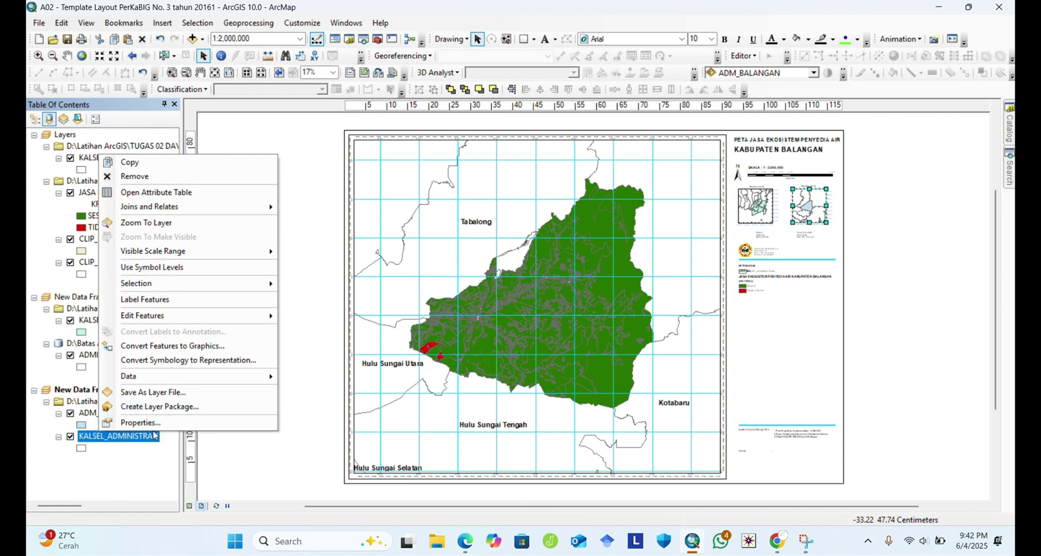
left_click(140, 422)
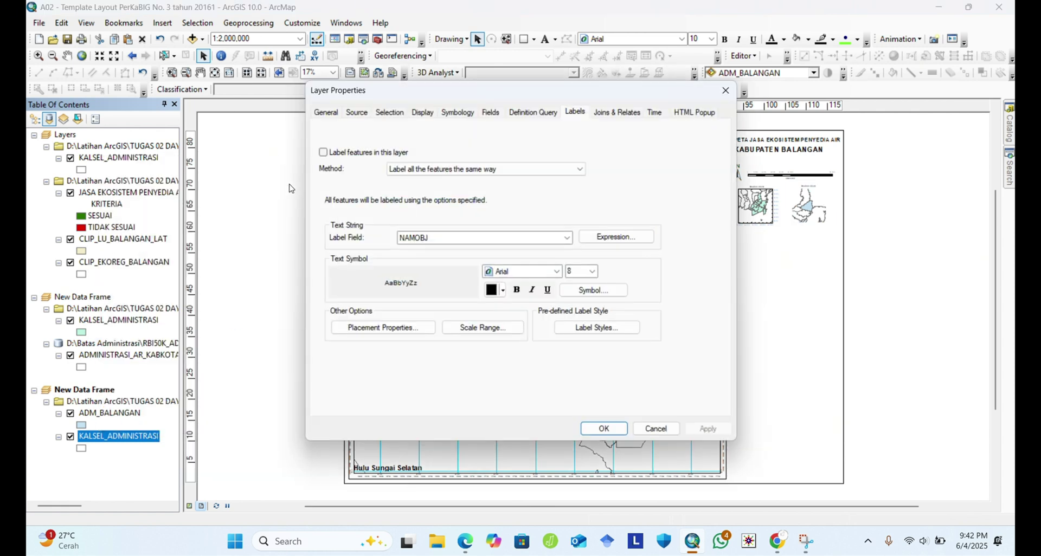
left_click(579, 169)
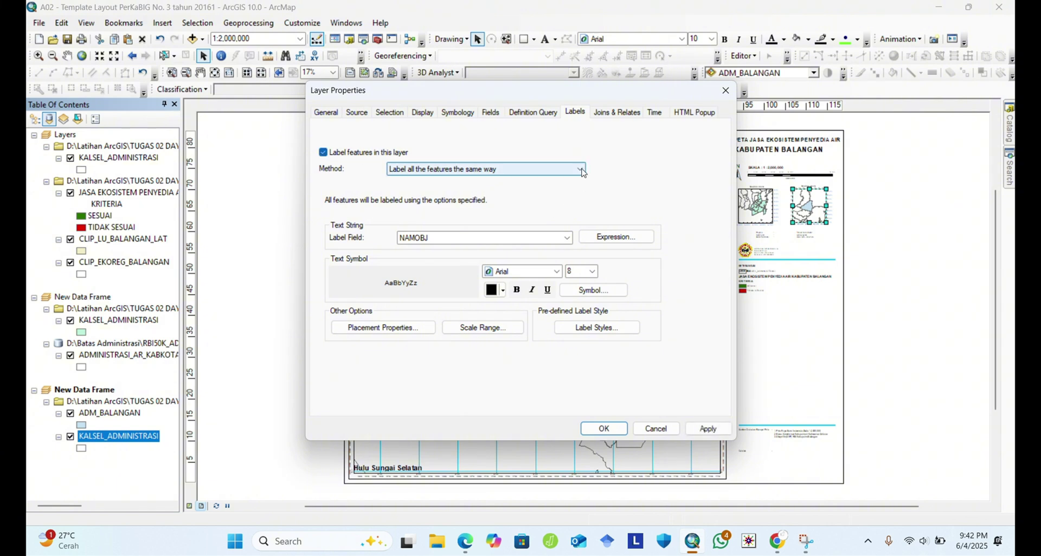
left_click(558, 186)
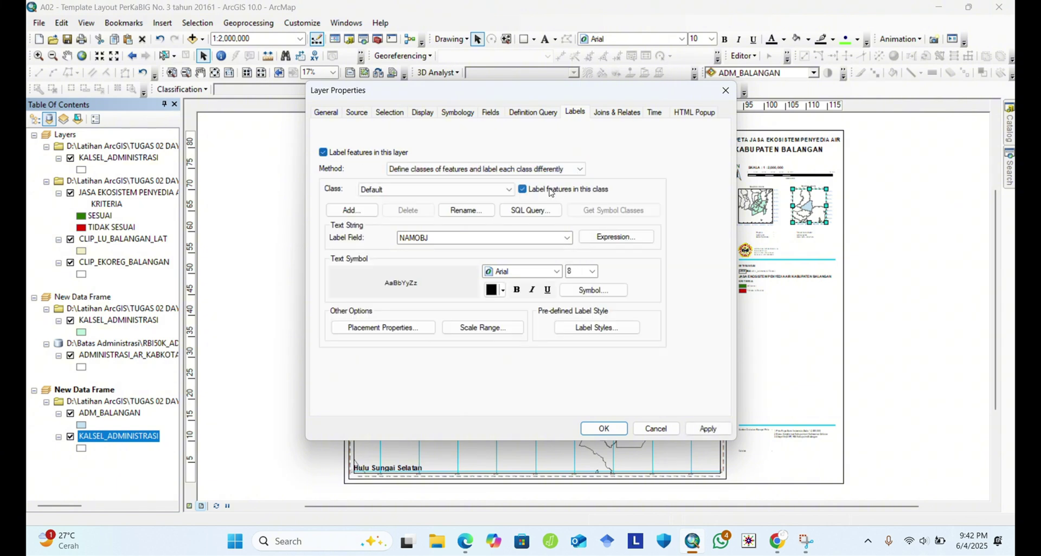
Filter the inset layer's Default label class with the SQL query "NAMOBJ" <> 'Balangan' and apply the layer properties.
left_click(531, 210)
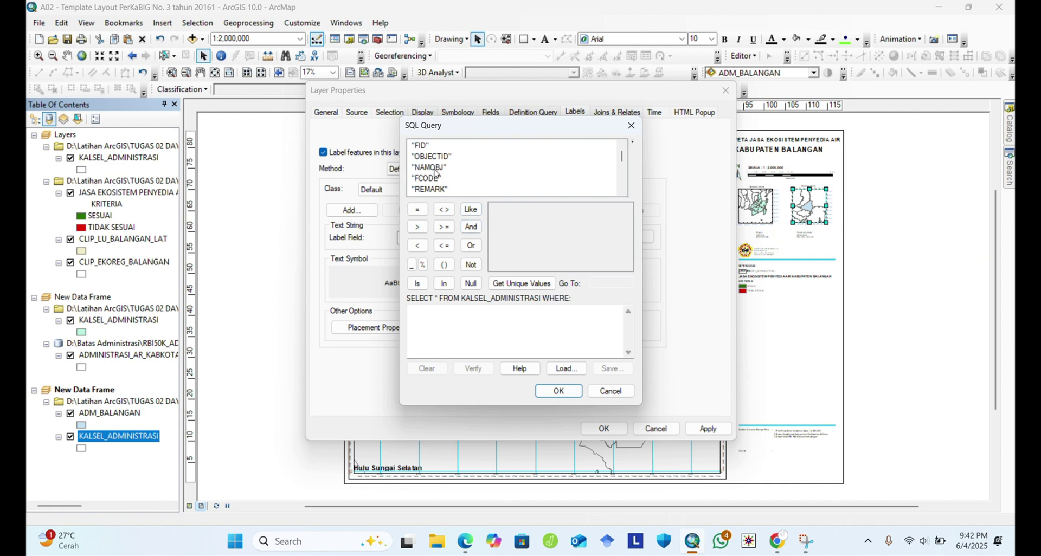
double_click(435, 167)
left_click(443, 210)
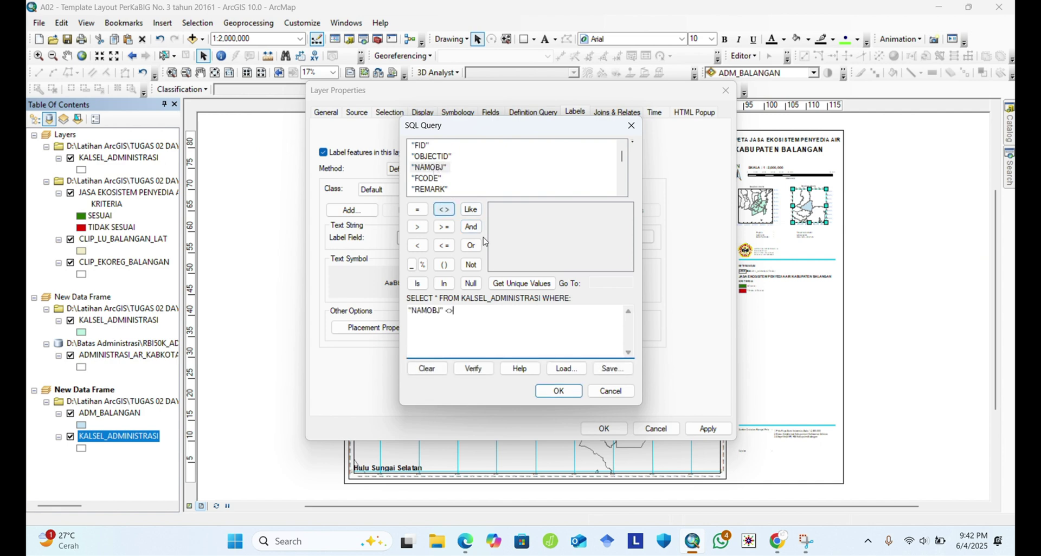
left_click(544, 283)
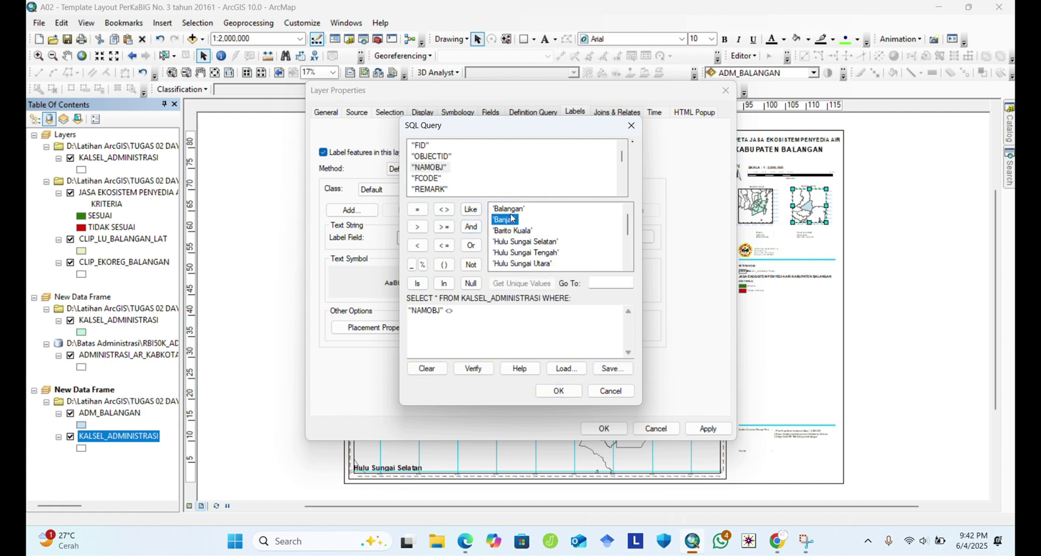
double_click(512, 219)
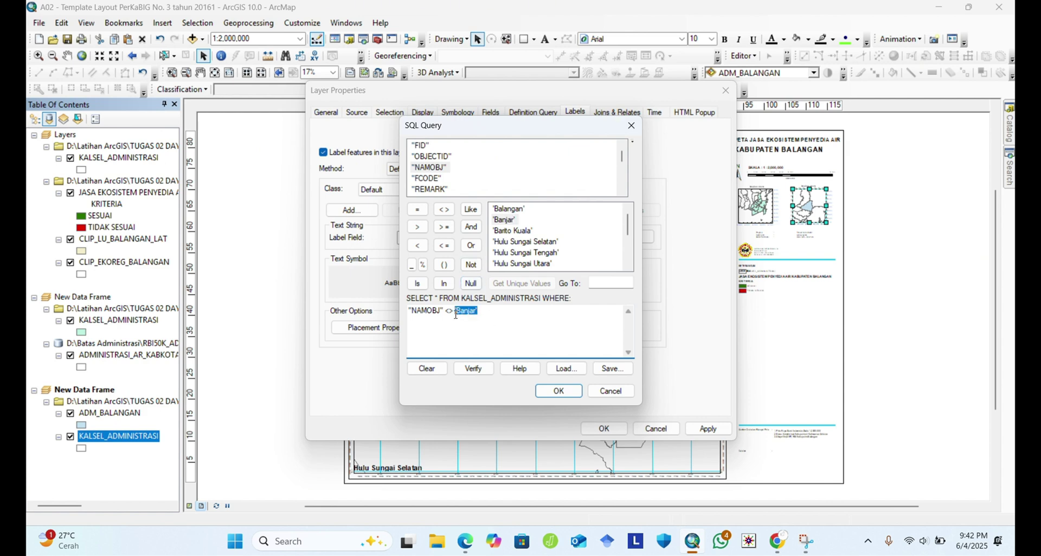
double_click(508, 209)
left_click(559, 392)
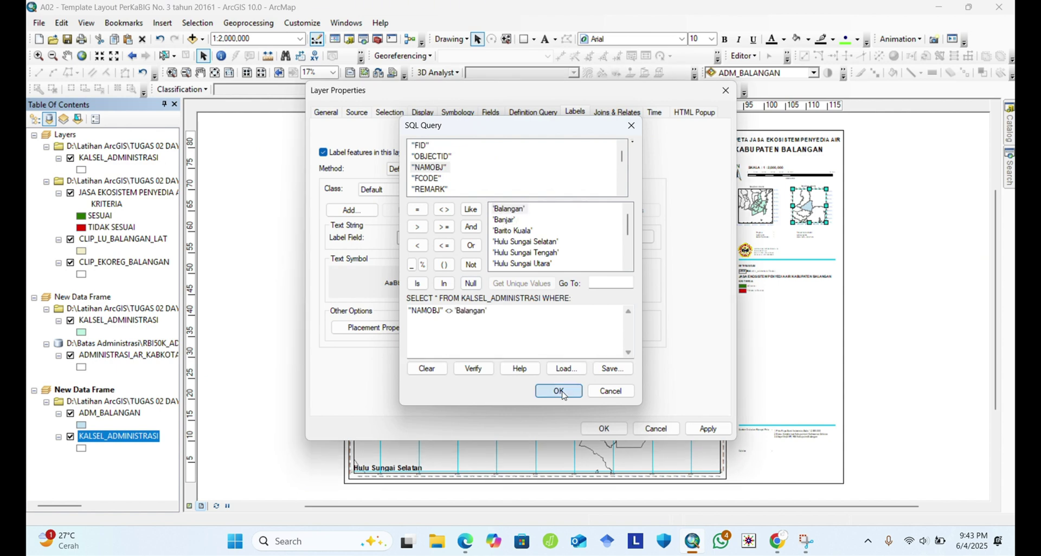
left_click(710, 429)
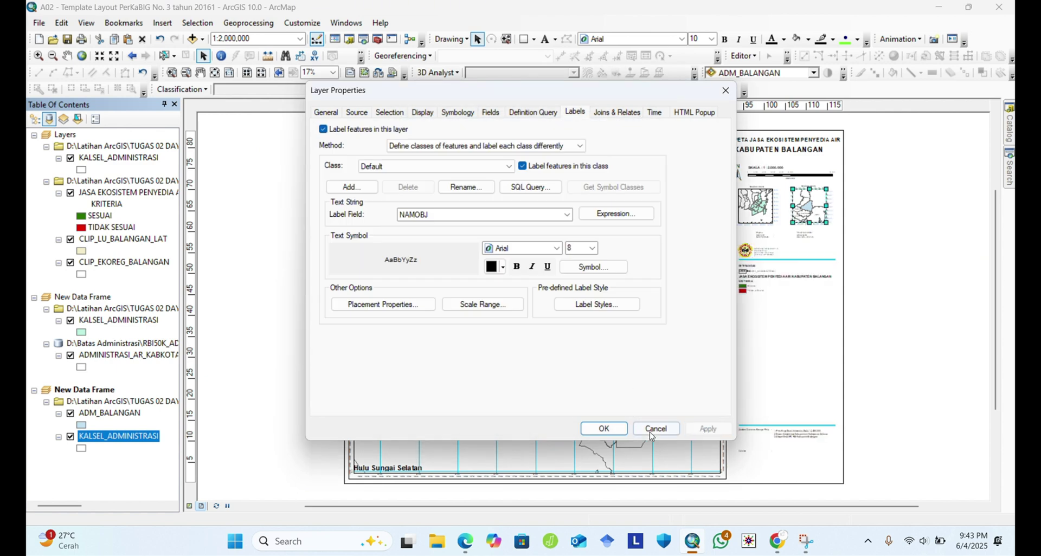
left_click(601, 428)
Set the Balangan location diagram's map scale to 1:1,250,000 and recentre the Balangan area within its frame.
left_click(808, 204)
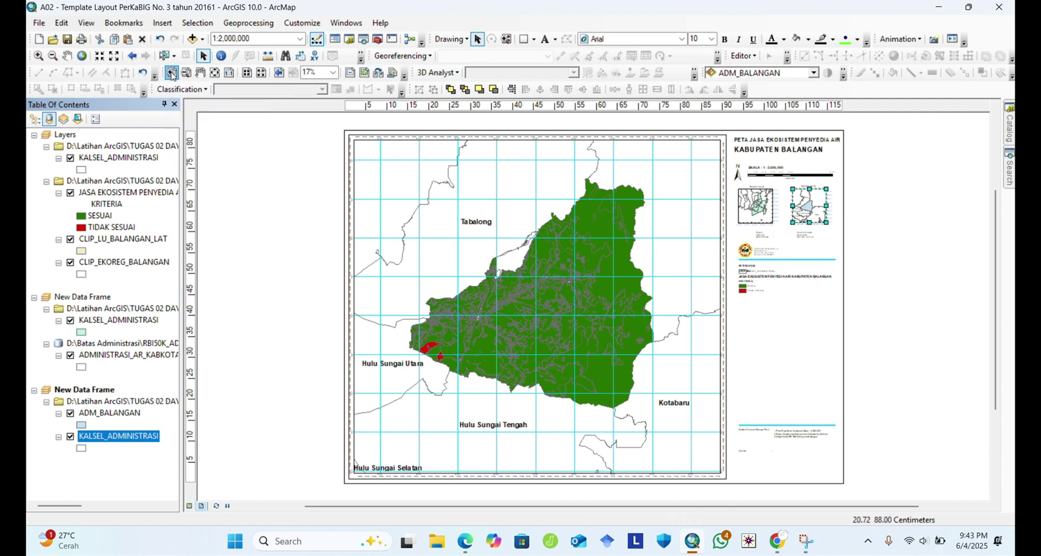
left_click(171, 73)
left_click(818, 222)
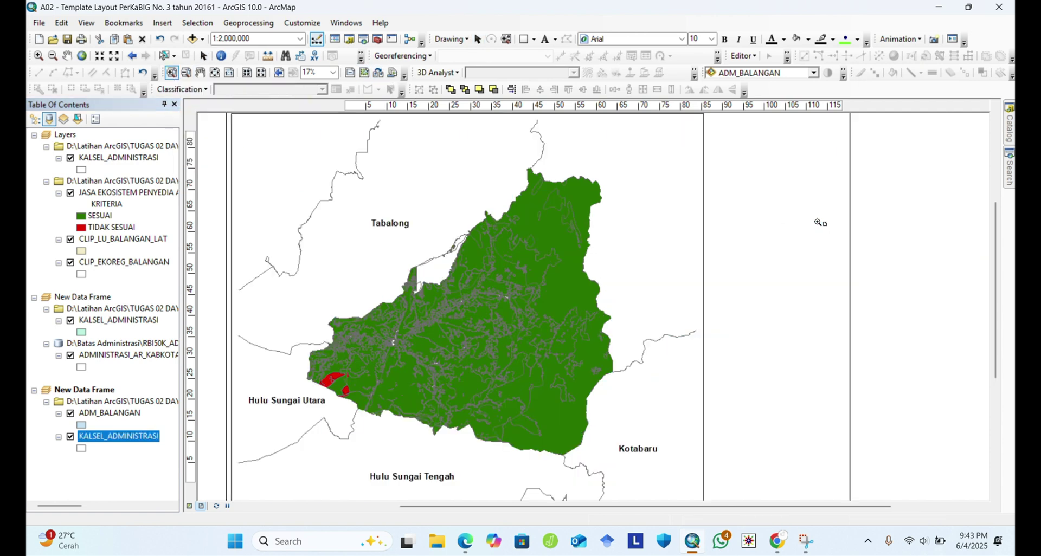
left_click(819, 222)
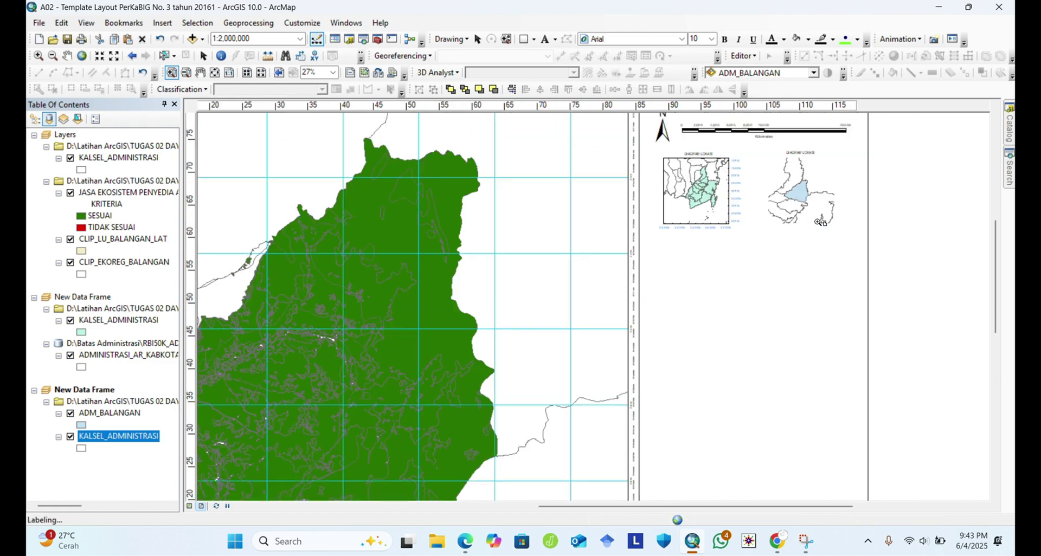
left_click(819, 222)
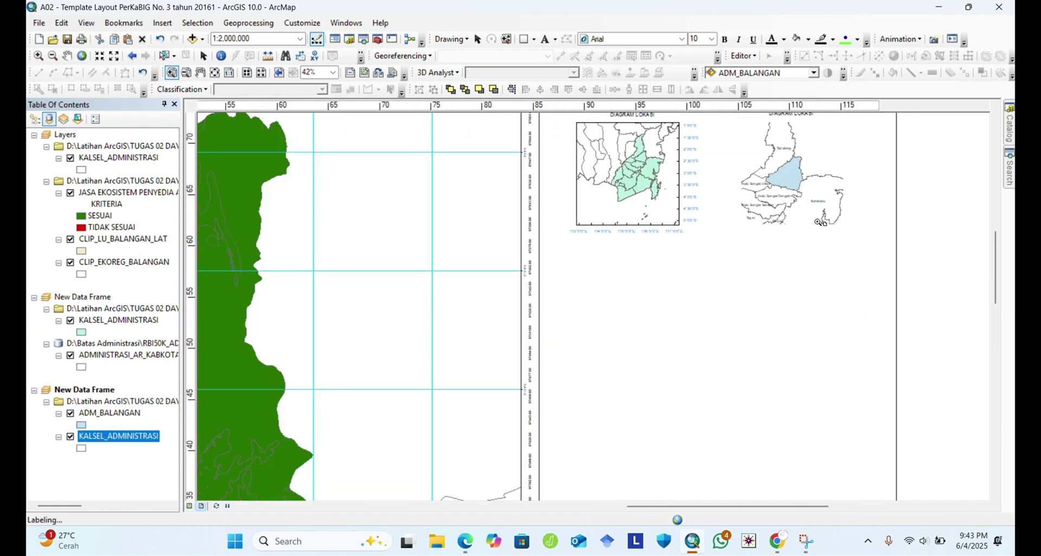
left_click(819, 222)
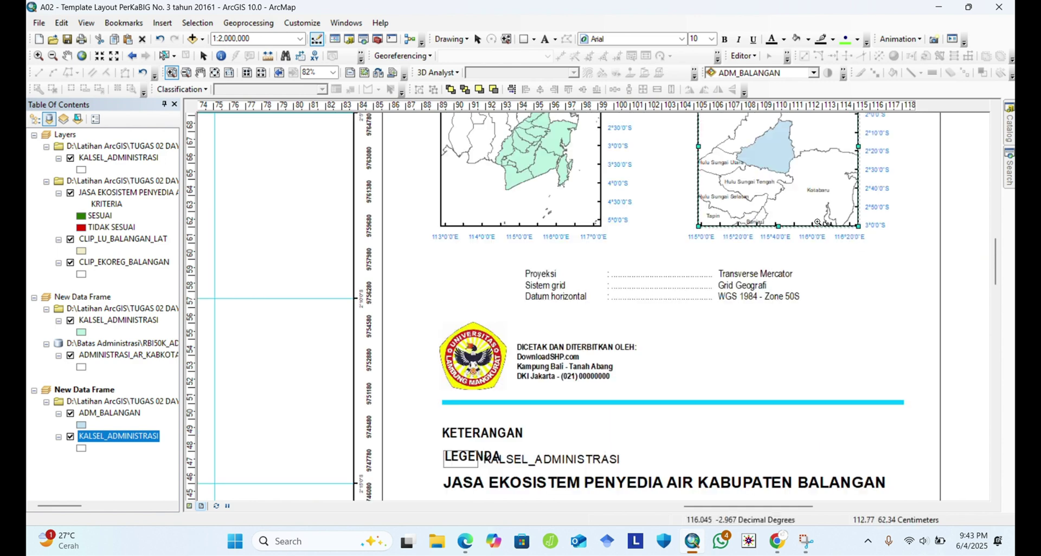
left_click(818, 223)
left_click_drag(995, 271, 995, 261)
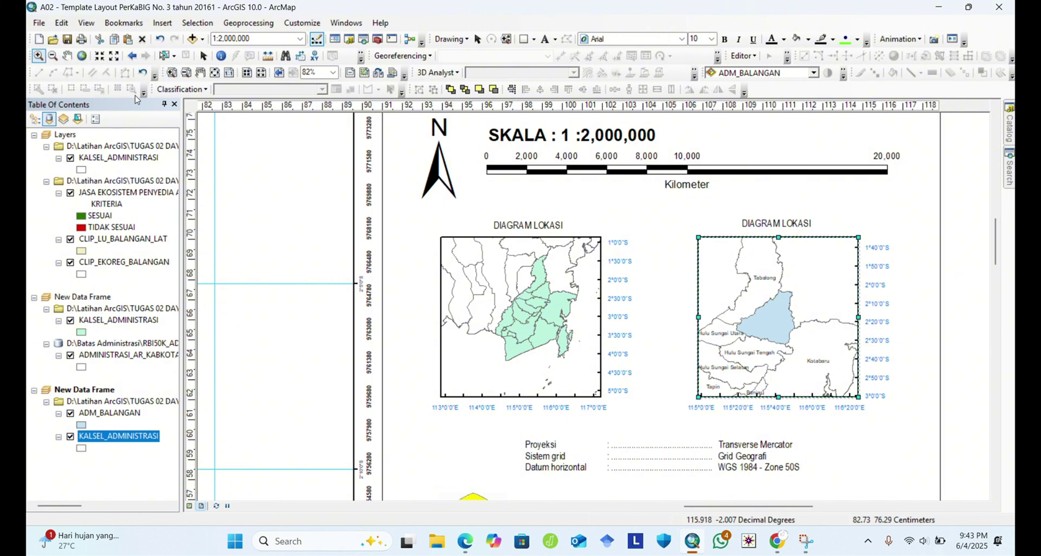
scroll(786, 356, "down", 1)
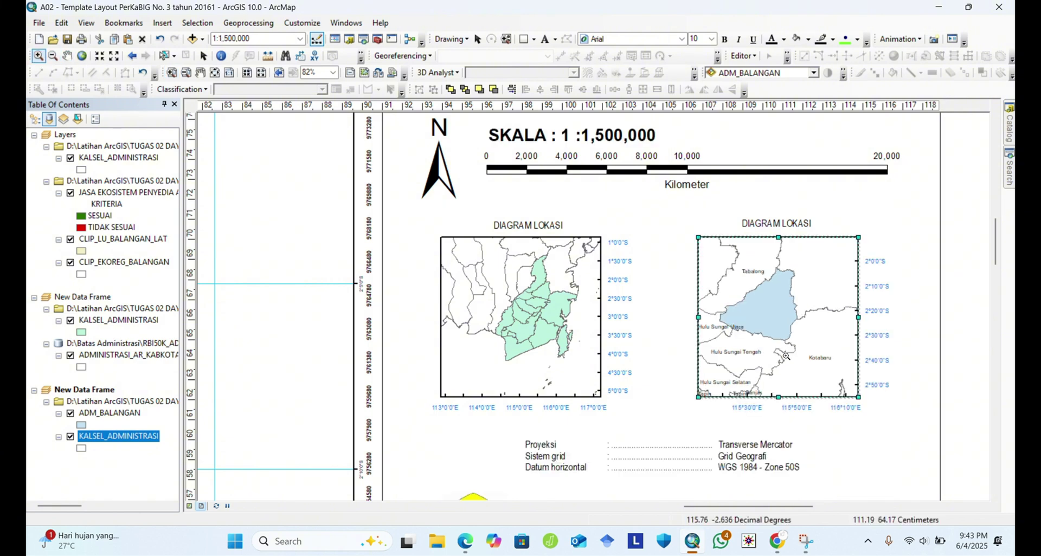
scroll(785, 356, "down", 1)
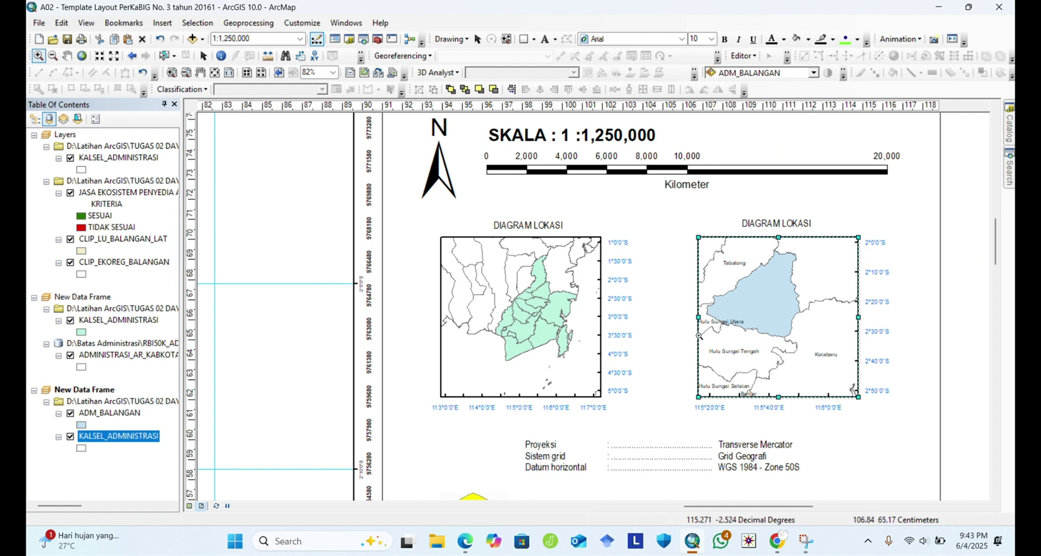
left_click(67, 55)
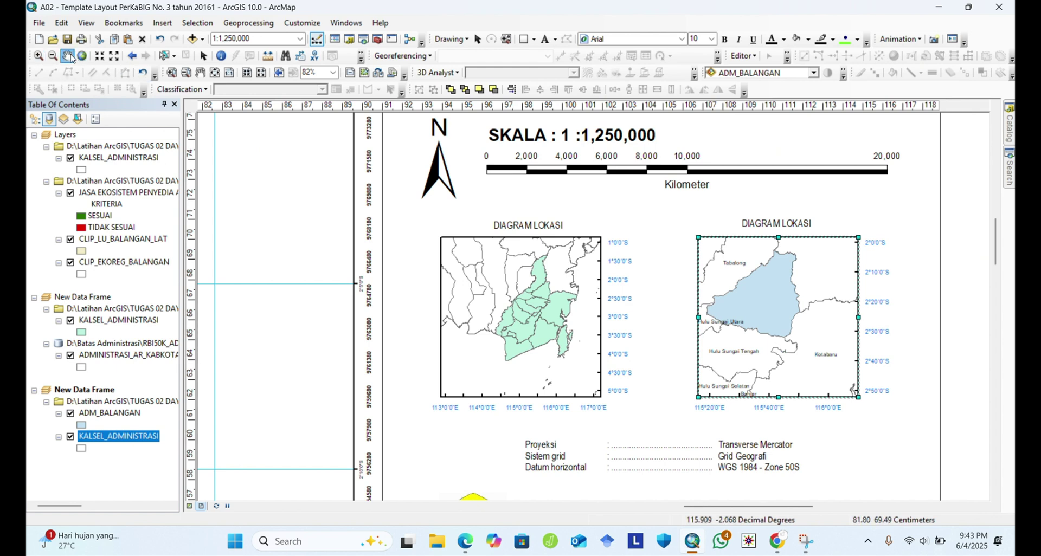
left_click_drag(774, 347, 794, 363)
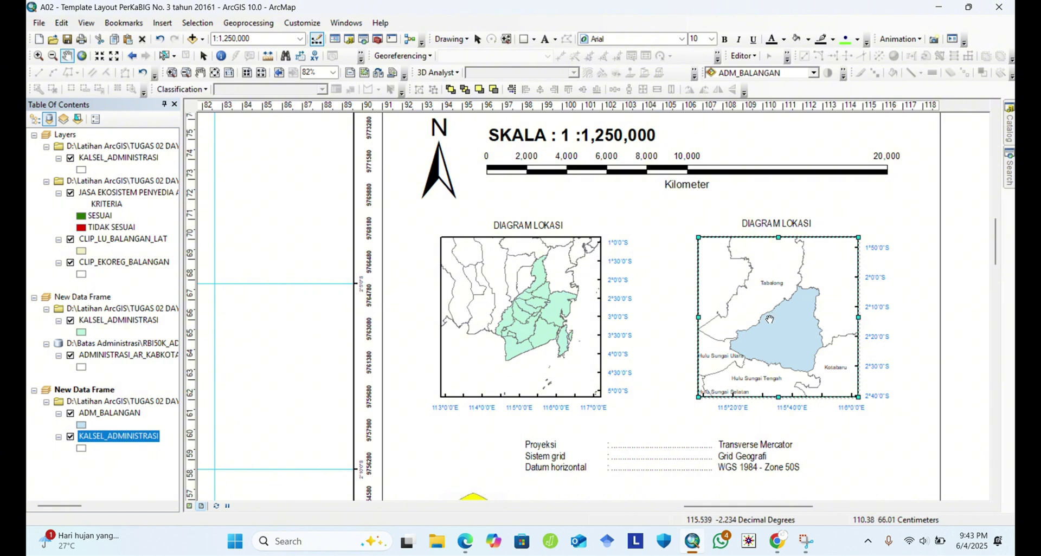
Change the ADM_BALANGAN fill colour to orange and shift the Balangan area slightly within its location diagram frame.
left_click(81, 425)
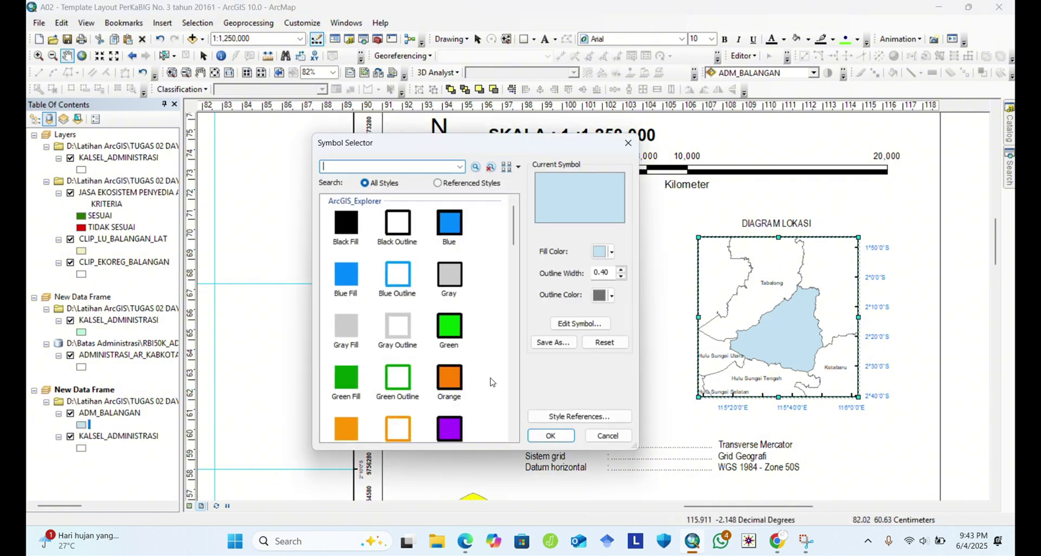
left_click(611, 253)
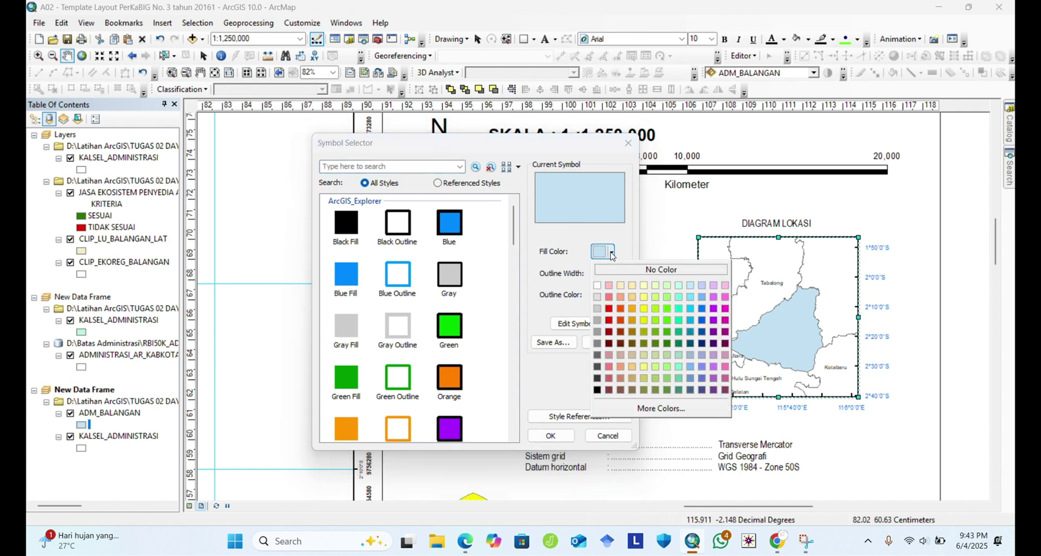
left_click(633, 309)
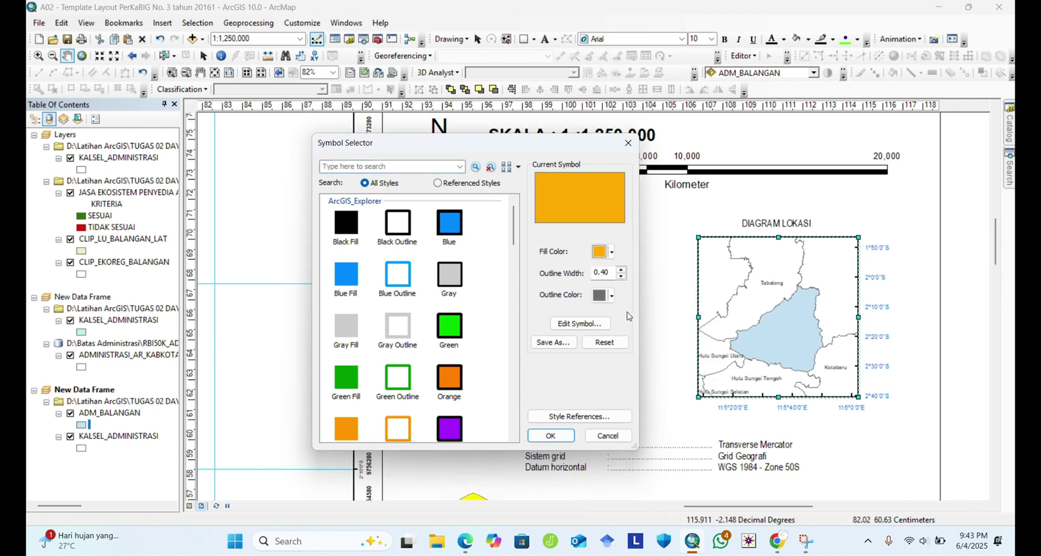
left_click(564, 437)
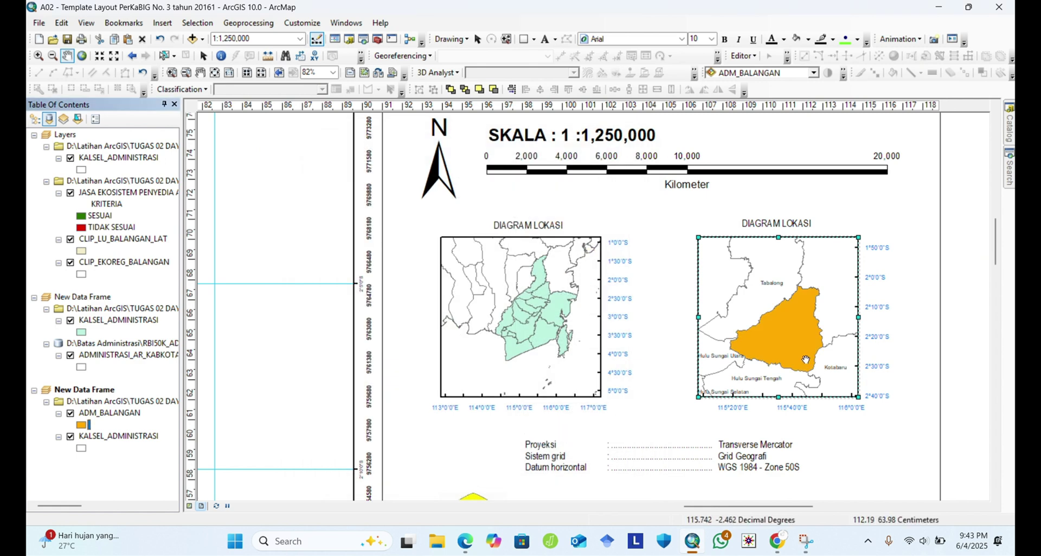
left_click_drag(805, 360, 802, 352)
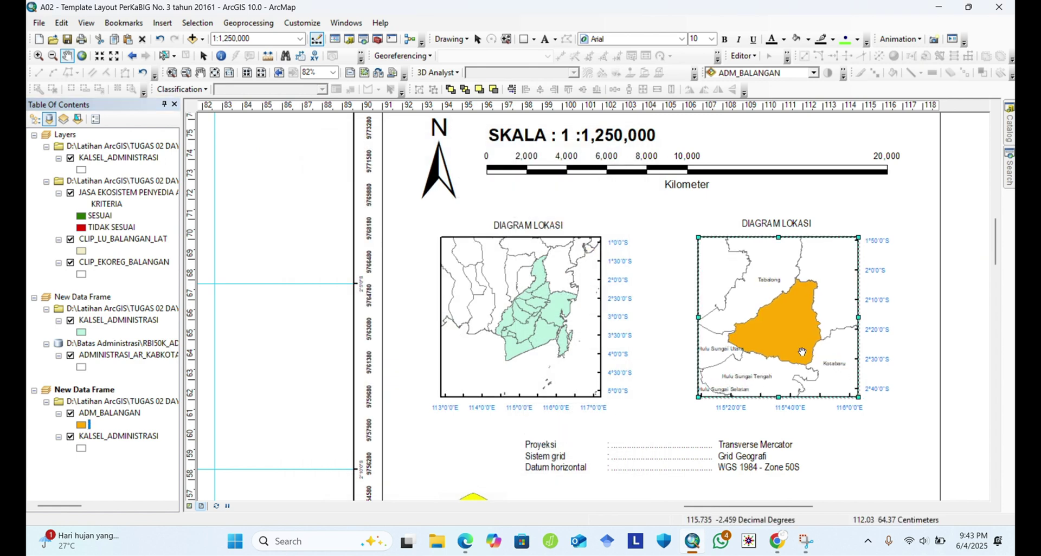
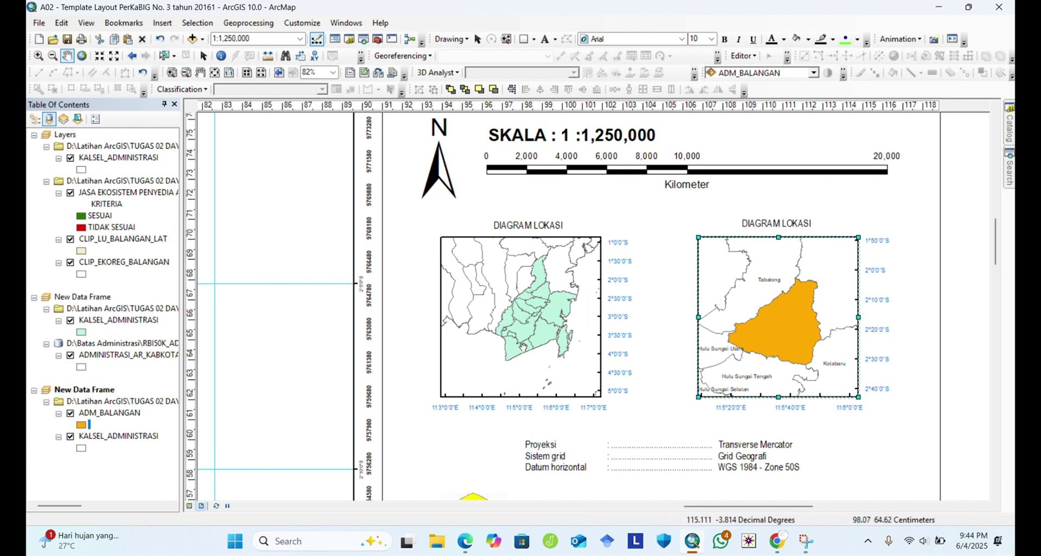
Give the South Kalimantan location diagram's data frame a Lt Blue background and apply the frame properties.
left_click(203, 55)
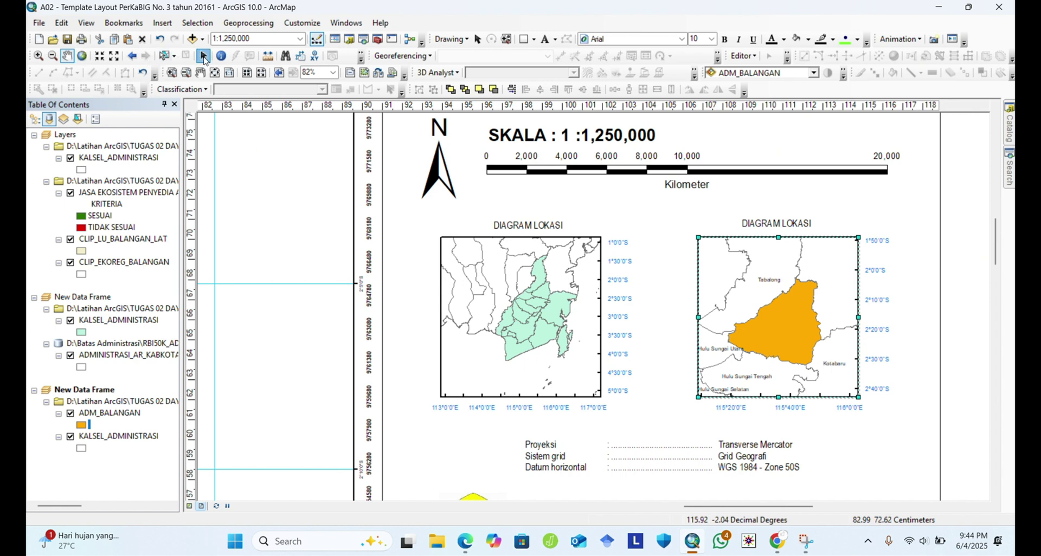
left_click(491, 374)
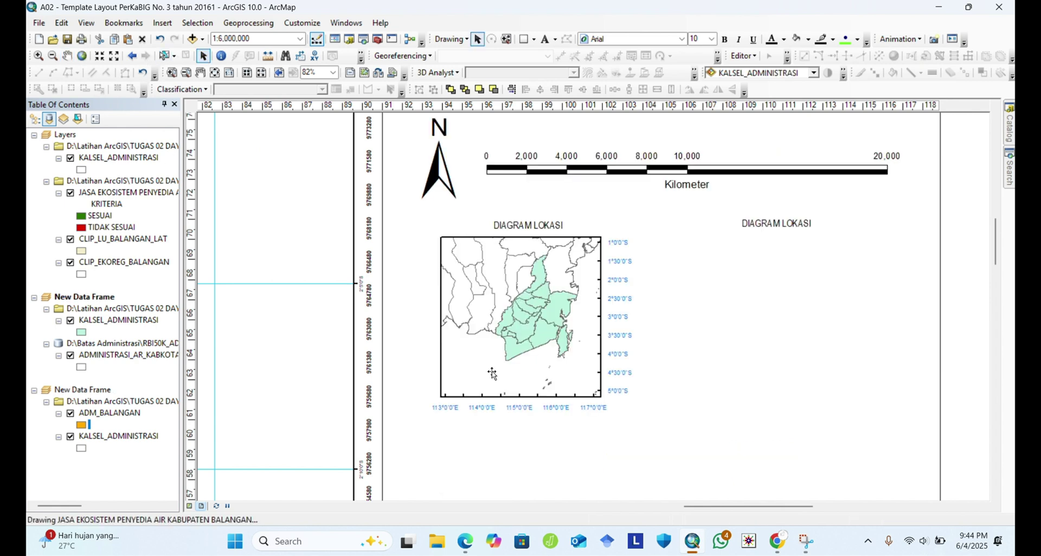
right_click(492, 374)
left_click(527, 364)
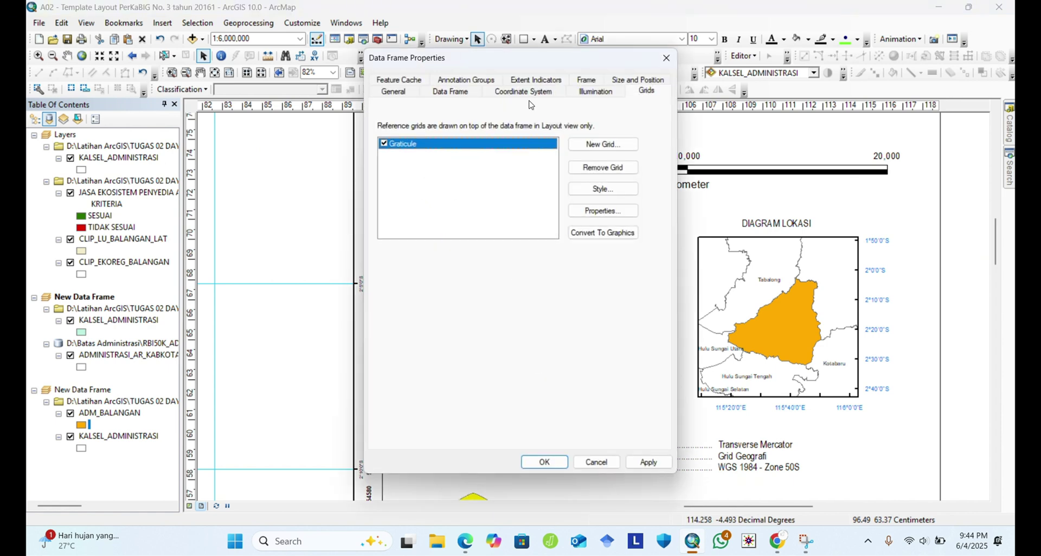
left_click(521, 92)
left_click(453, 91)
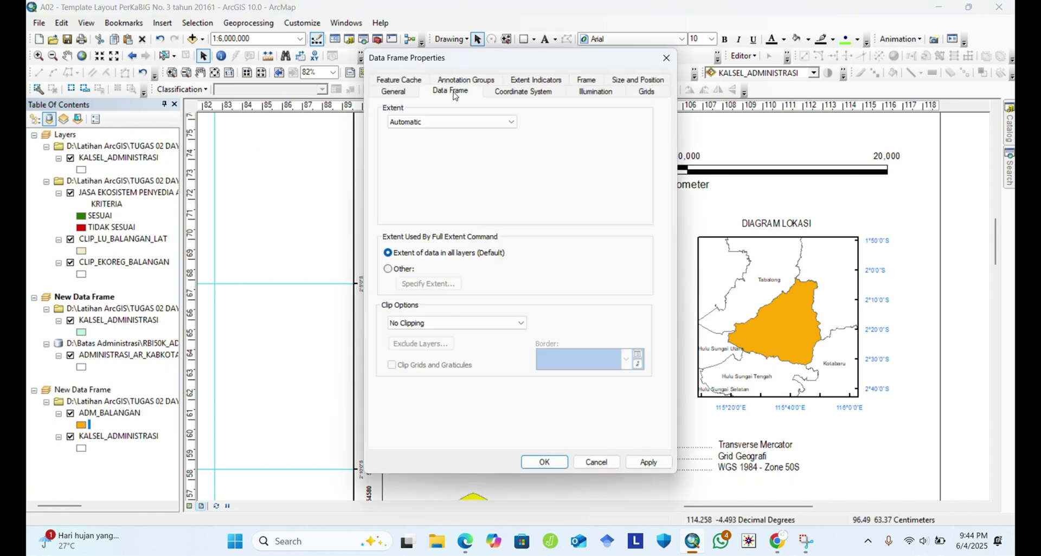
left_click(462, 80)
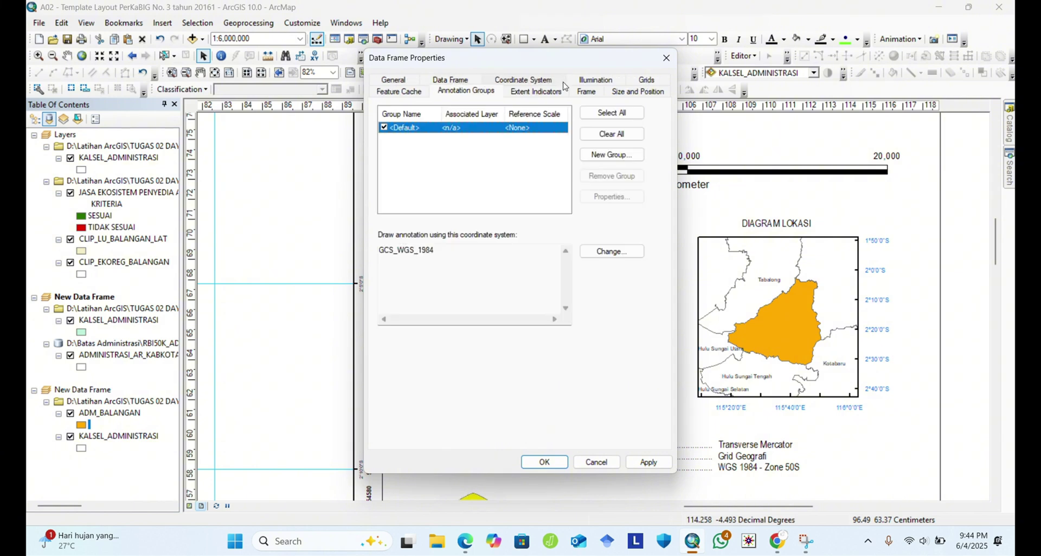
left_click(536, 82)
left_click(629, 83)
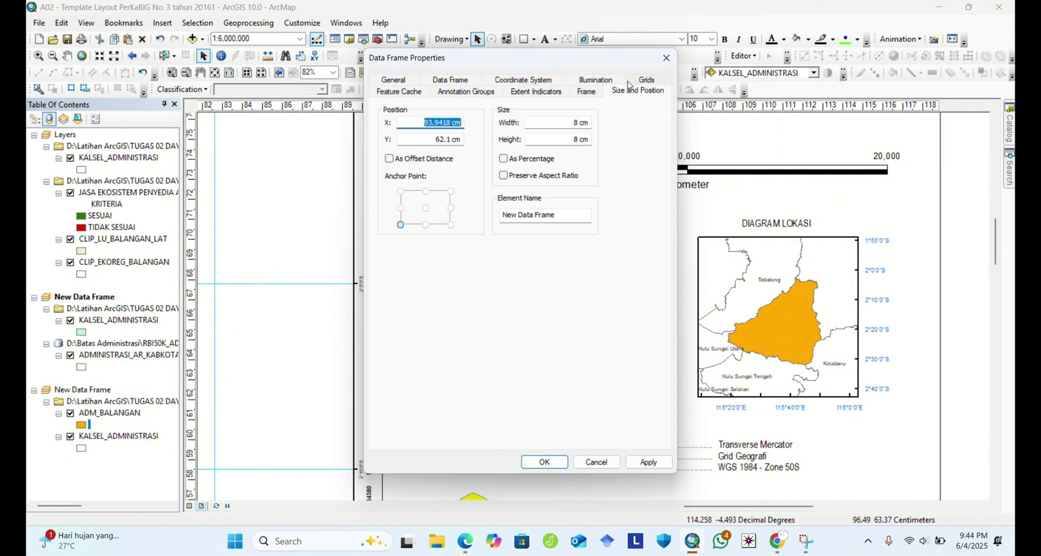
left_click(597, 93)
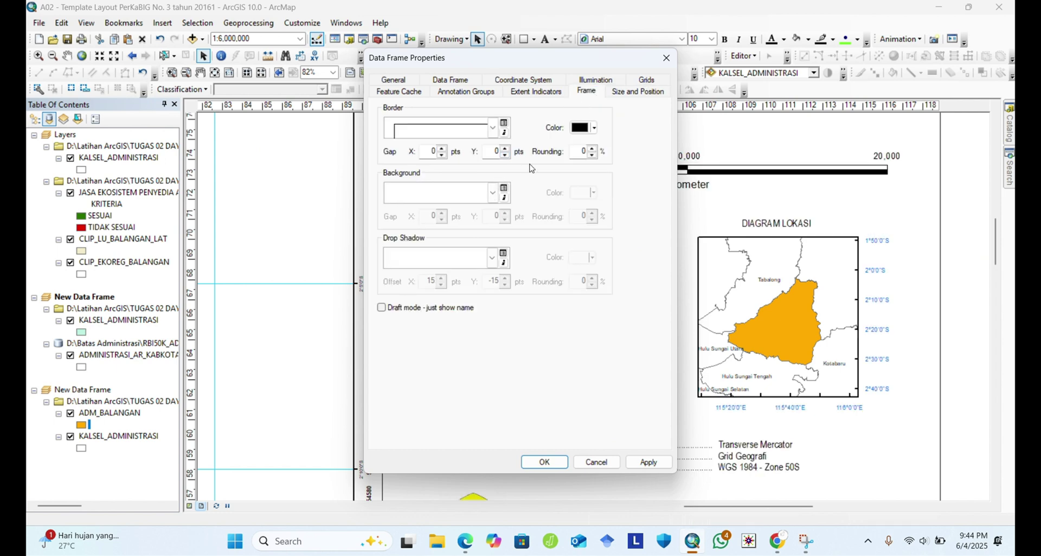
left_click(491, 195)
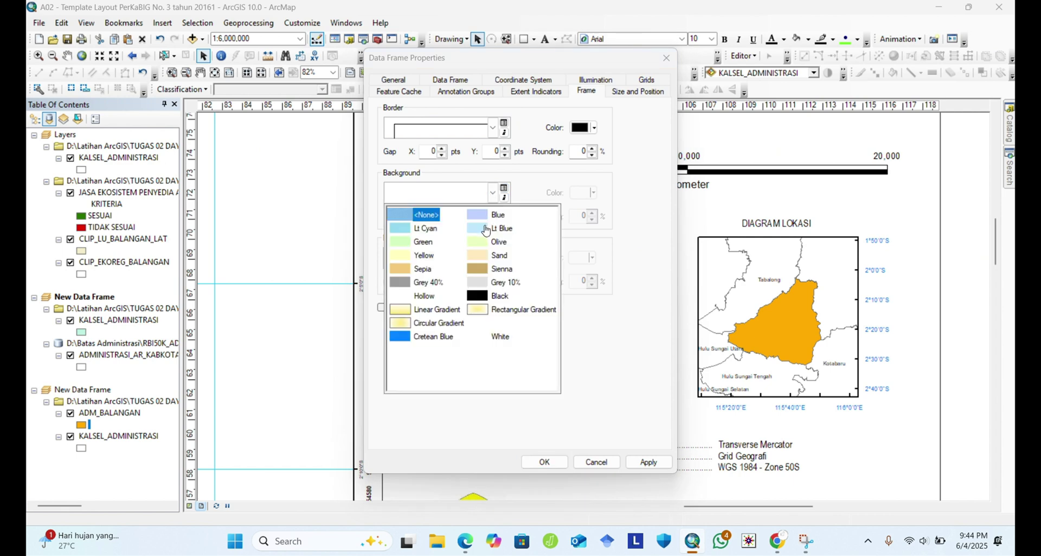
left_click(485, 229)
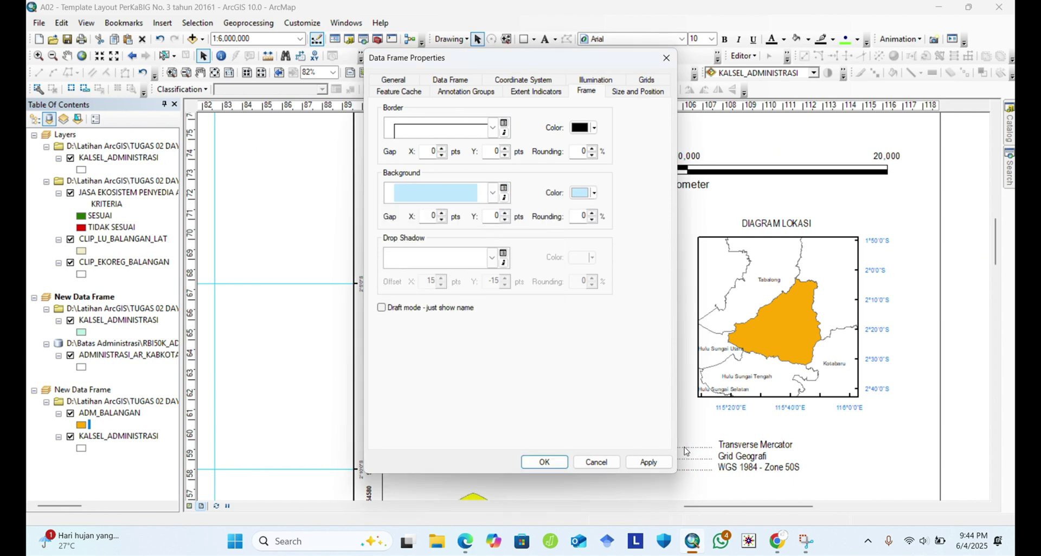
left_click(648, 462)
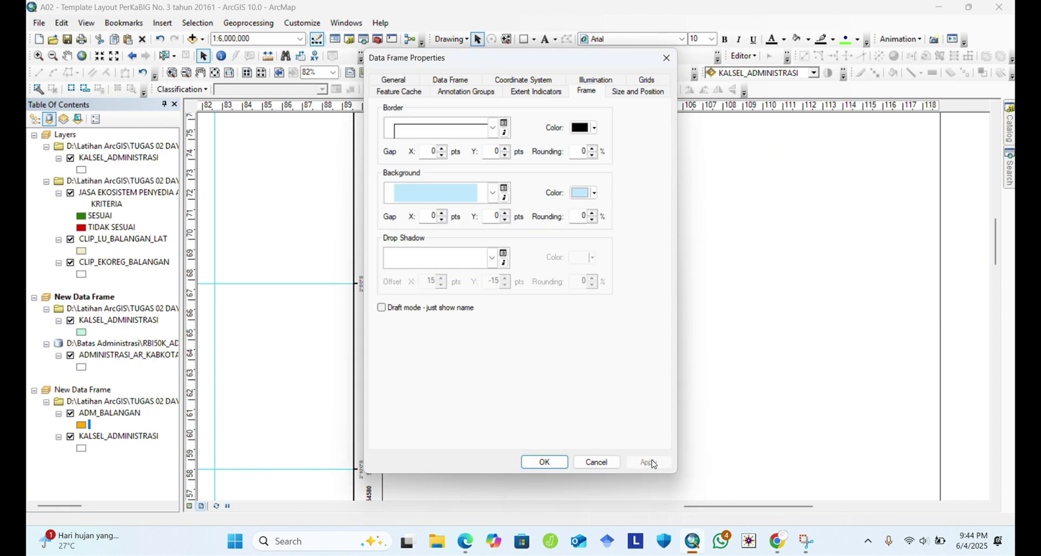
left_click(545, 462)
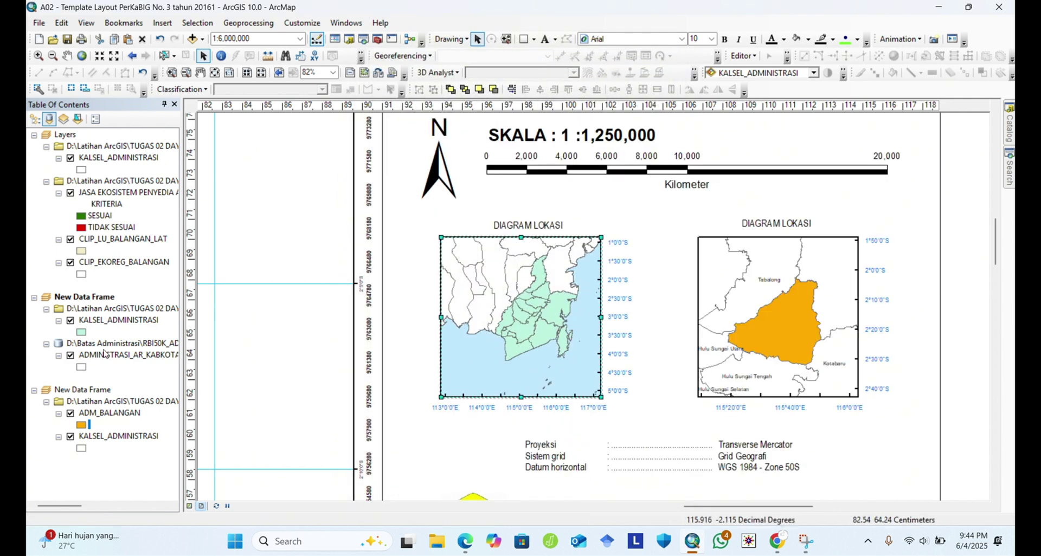
Change the fill colour of KALSEL_ADMINISTRASI in the South Kalimantan location diagram to light yellow-green.
left_click(82, 333)
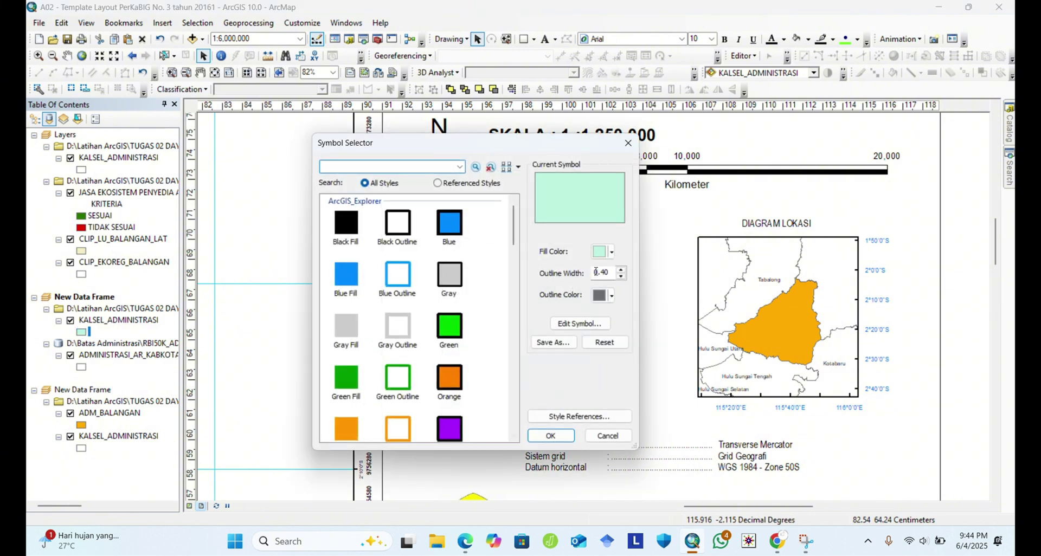
left_click(613, 253)
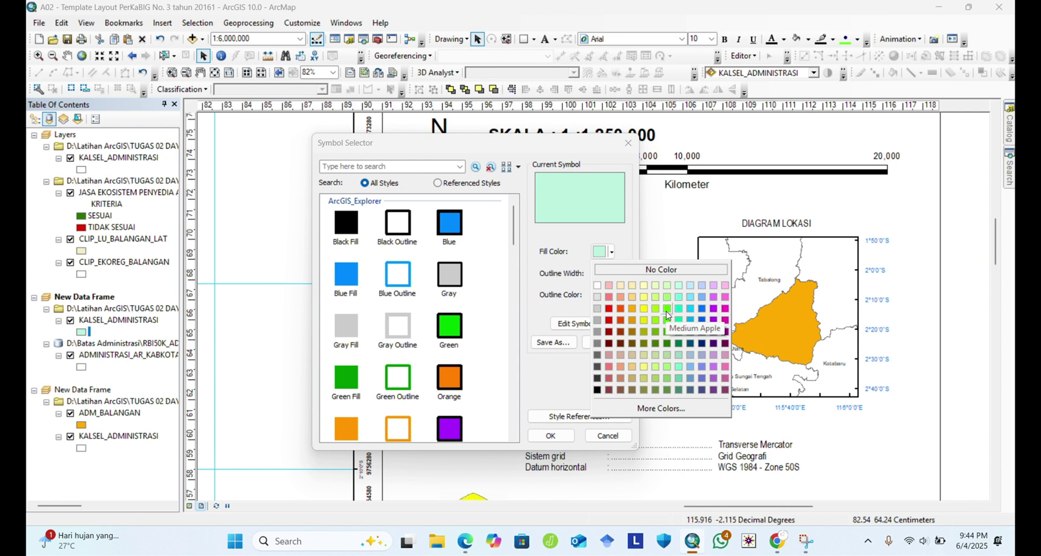
left_click(656, 298)
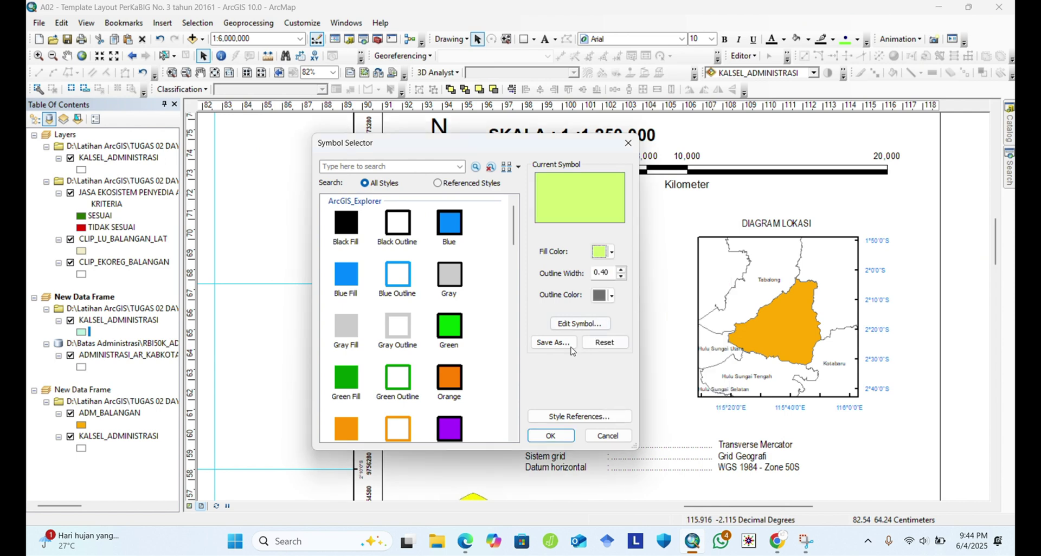
left_click(547, 436)
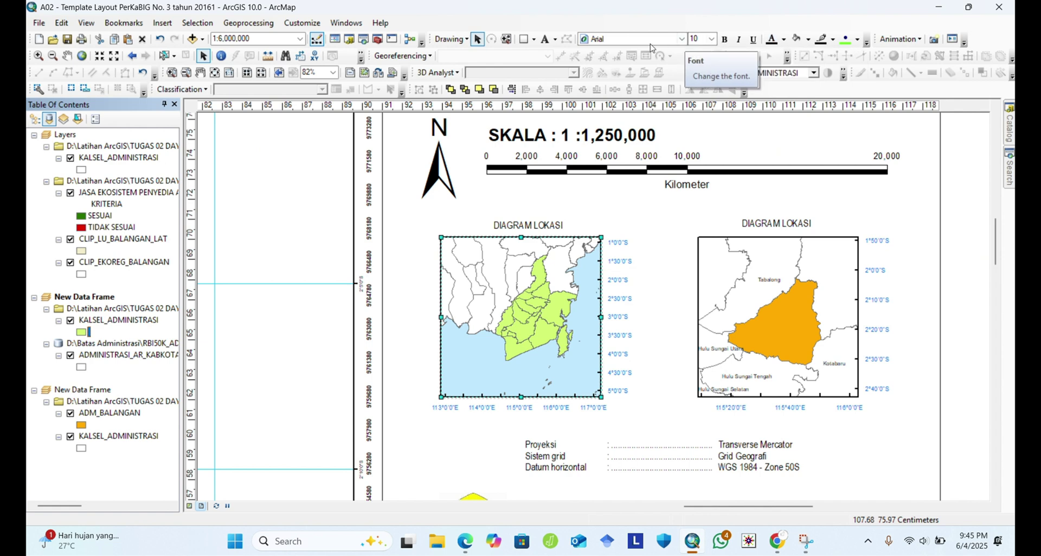
left_click(477, 363)
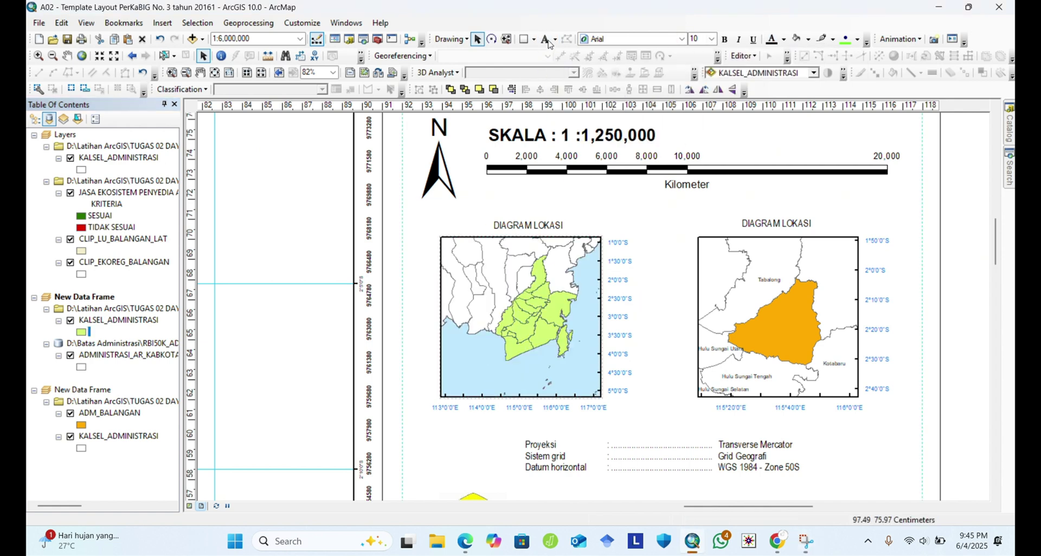
key("super+shift+s")
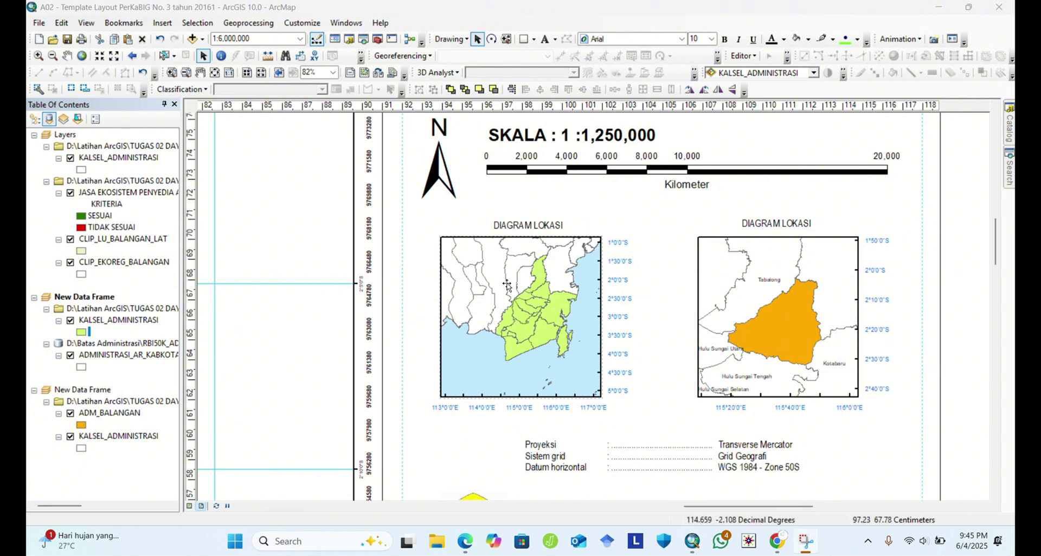
left_click_drag(993, 242, 991, 235)
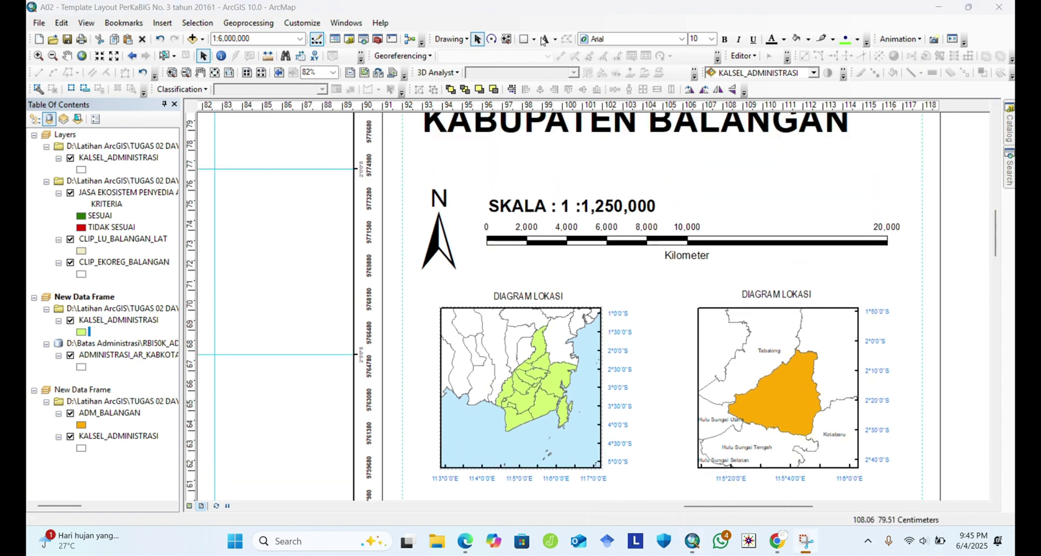
left_click(634, 42)
left_click(573, 44)
Duplicate the DIAGRAM LOKASI title, place the copy over the sea in the South Kalimantan diagram, and change its text to LAUT JAWA.
left_click(536, 297)
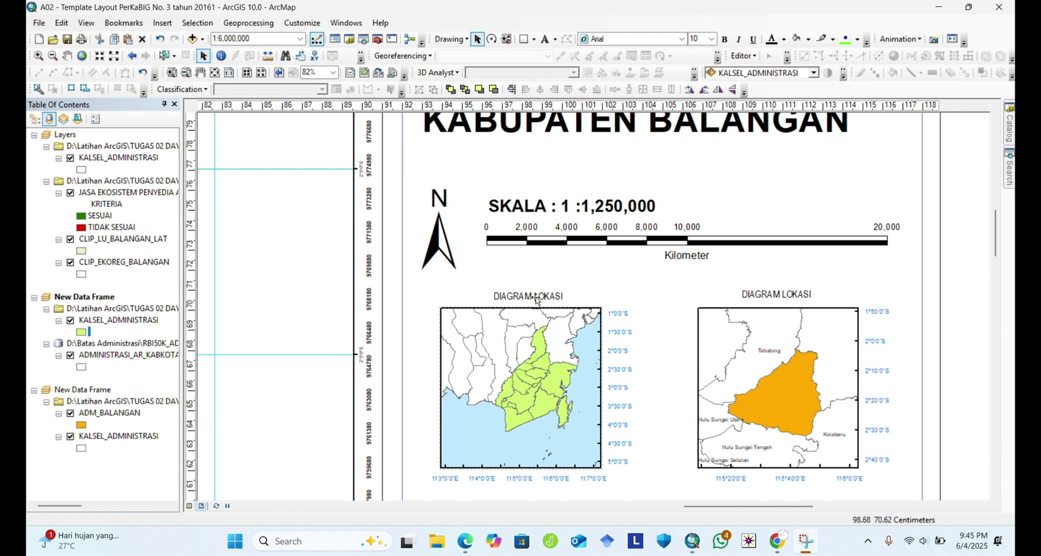
double_click(536, 298)
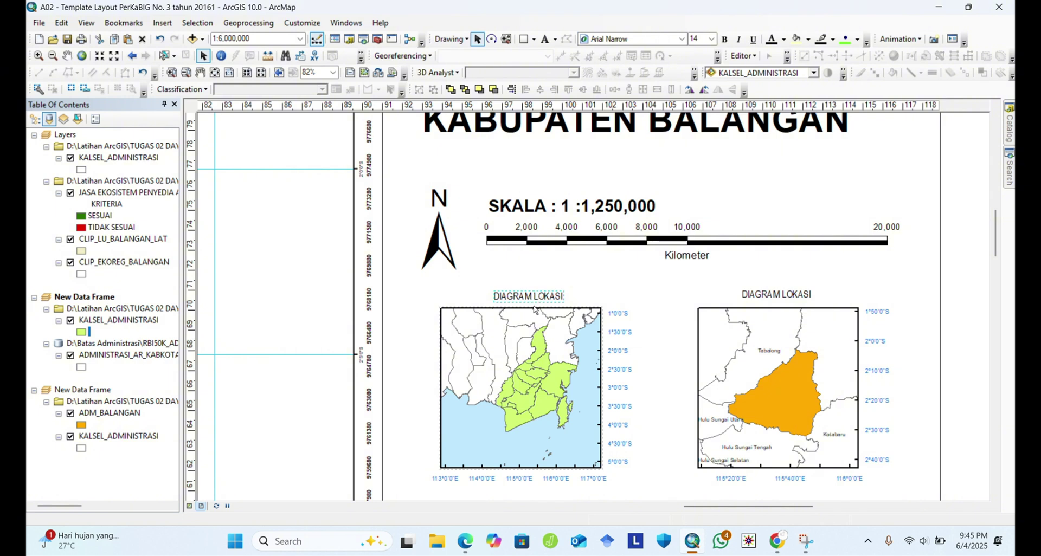
left_click(657, 481)
key("ctrl+v")
left_click_drag(542, 313, 518, 447)
double_click(518, 447)
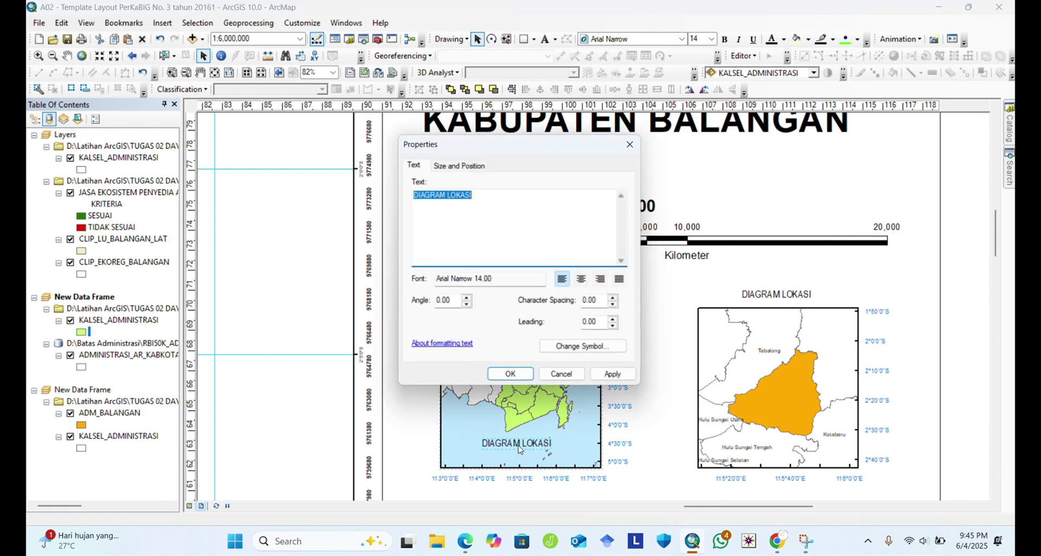
key("BackSpace")
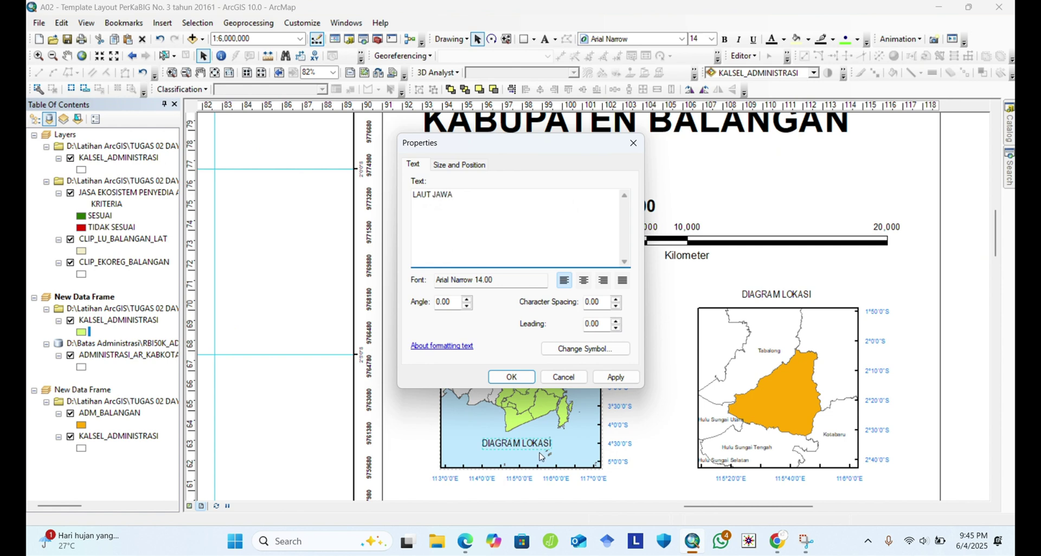
Make the LAUT JAWA text bold with font size 28 and apply the text properties.
left_click(584, 349)
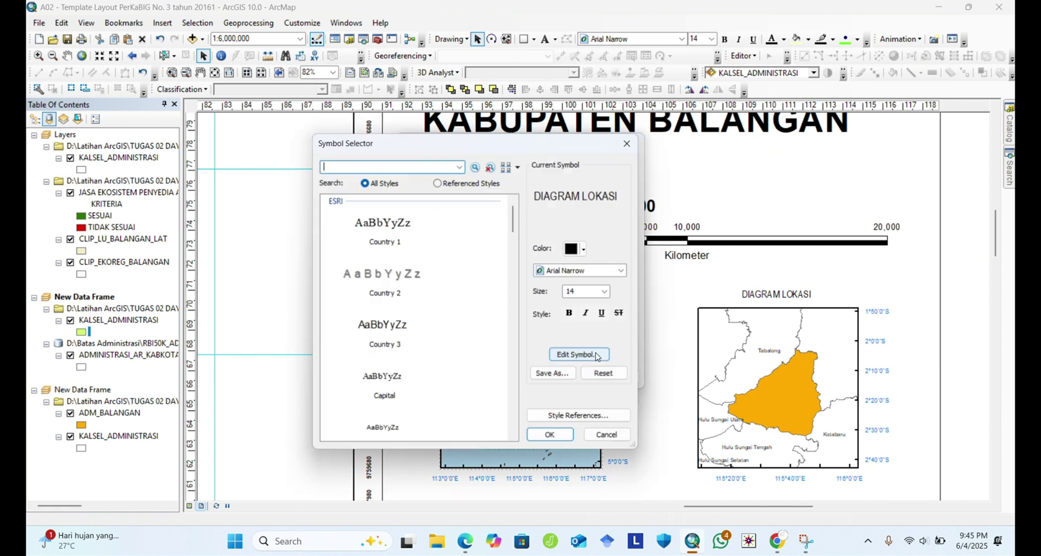
left_click(571, 314)
left_click(606, 292)
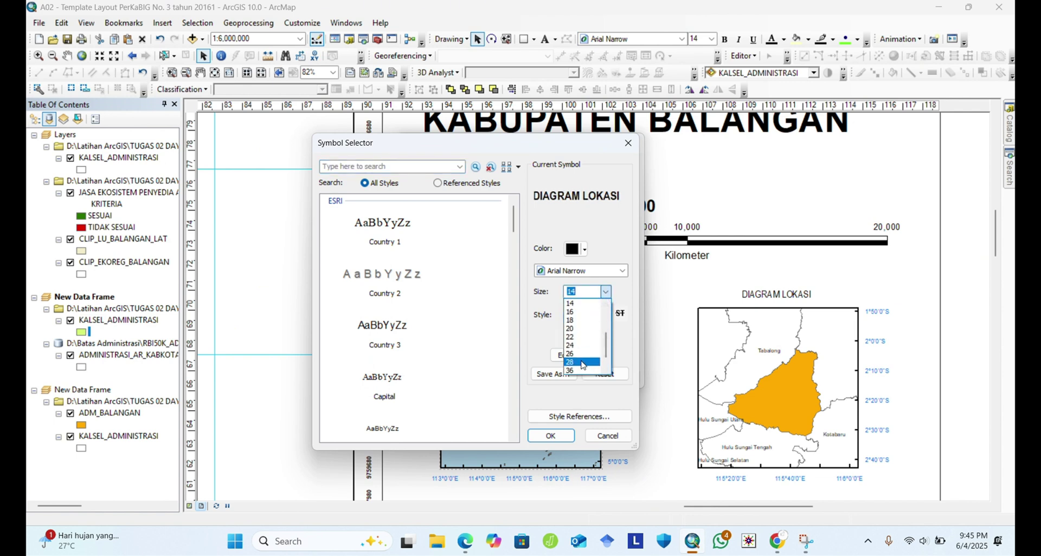
left_click(581, 362)
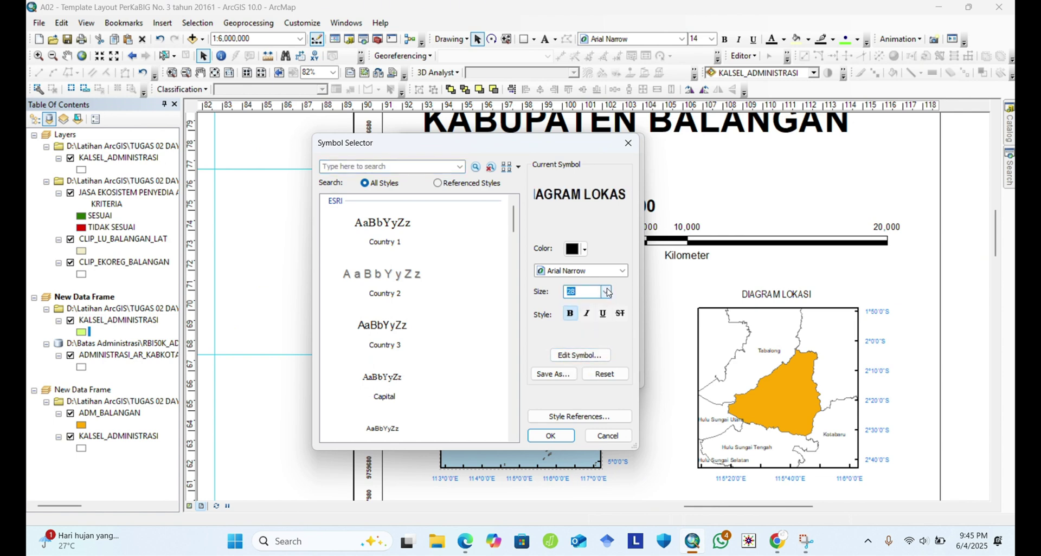
left_click(550, 435)
left_click(616, 378)
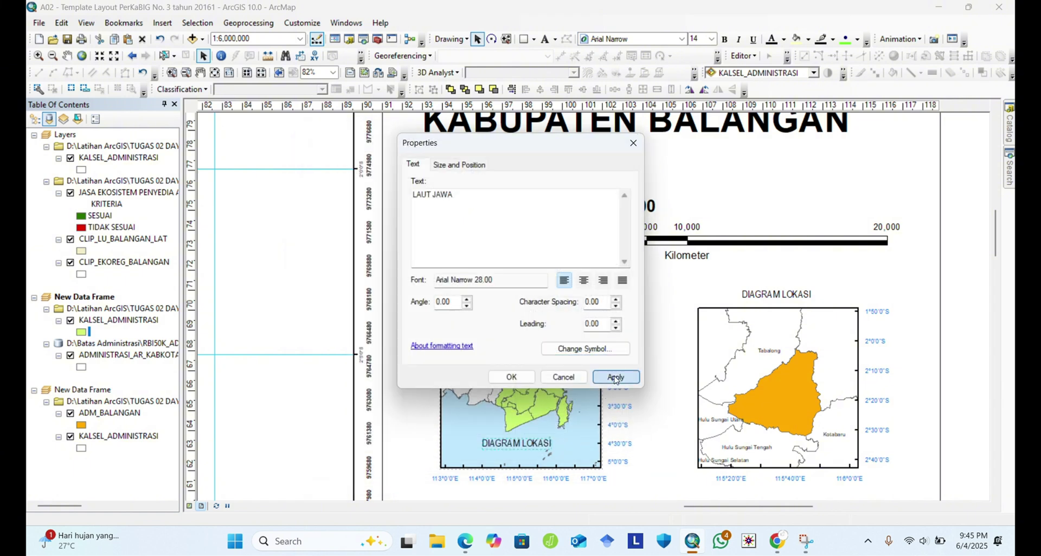
Reduce the LAUT JAWA text's font size to 18.
left_click(605, 351)
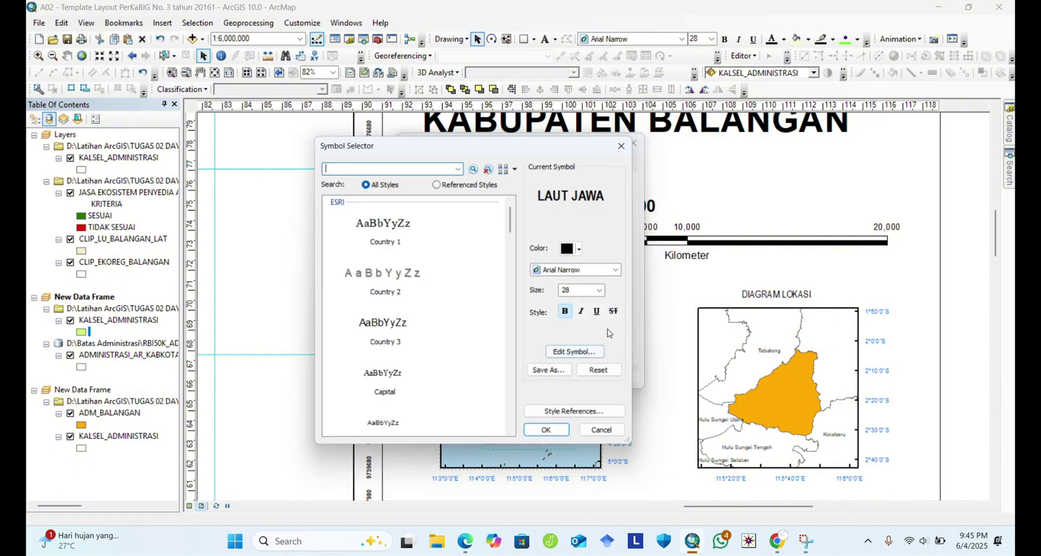
left_click(606, 293)
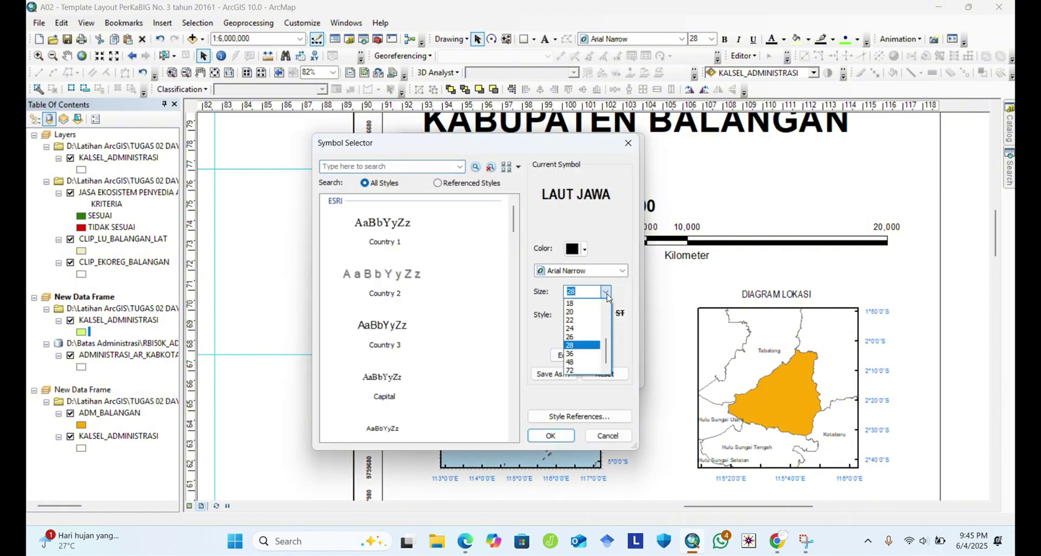
left_click(571, 303)
left_click(550, 436)
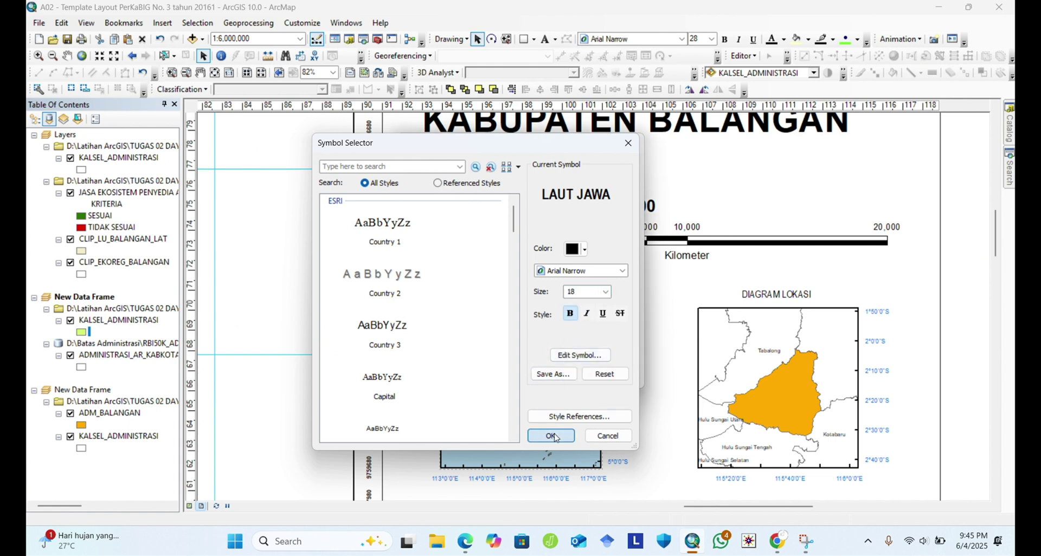
Set the LAUT JAWA text's font size to 14 and shift the label slightly within the sea of the South Kalimantan diagram.
left_click(611, 378)
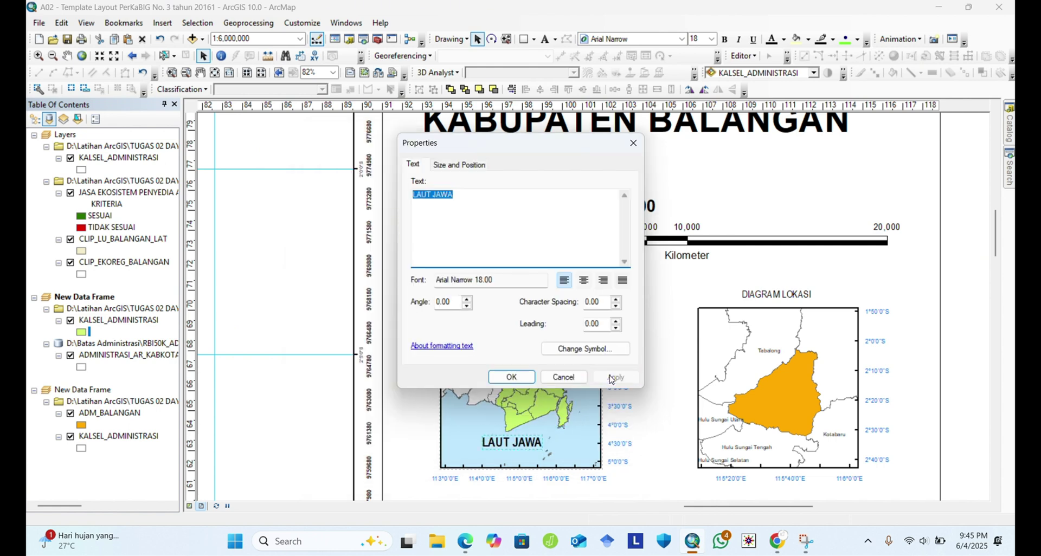
left_click(598, 349)
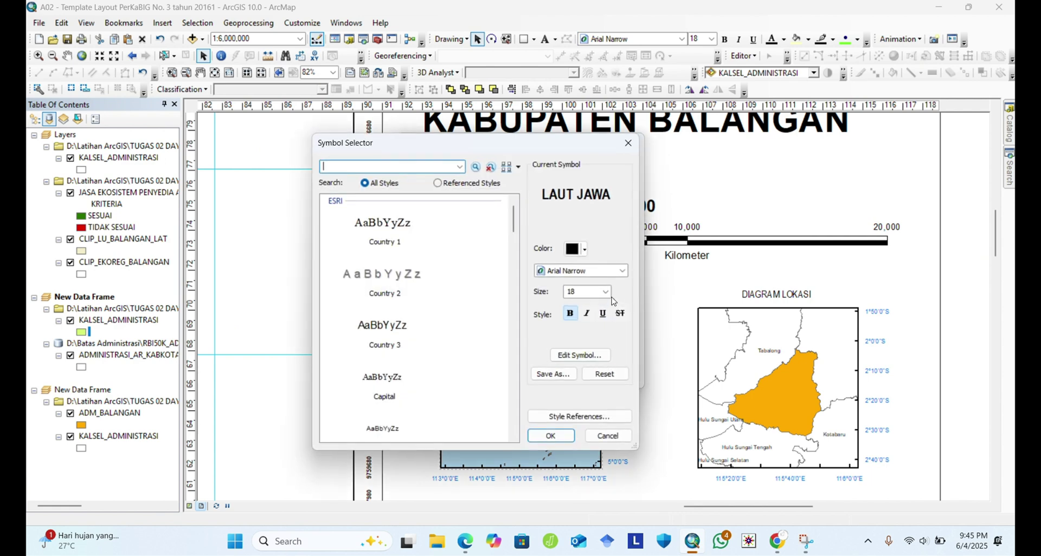
left_click(605, 292)
scroll(583, 325, "up", 1)
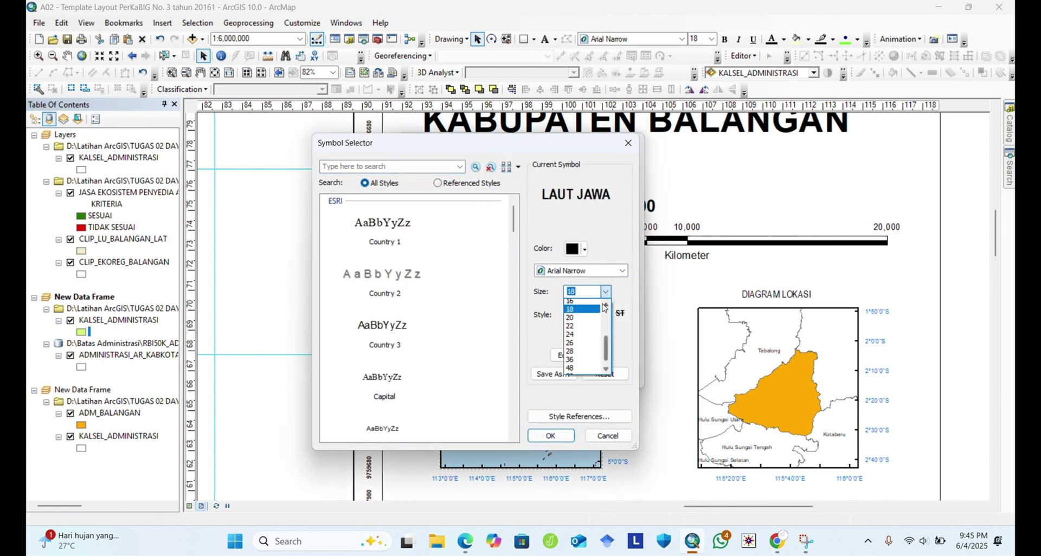
left_click(578, 320)
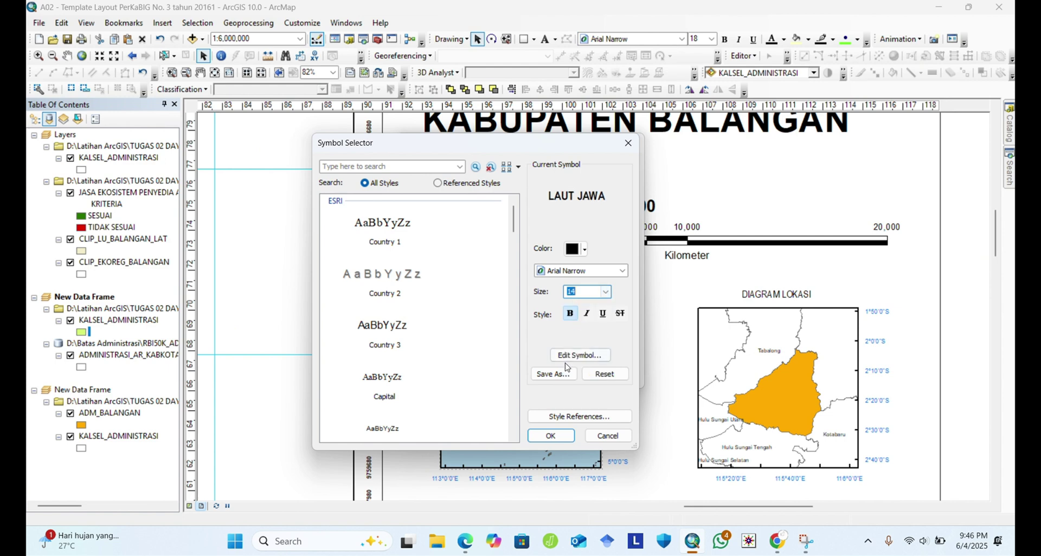
left_click(550, 436)
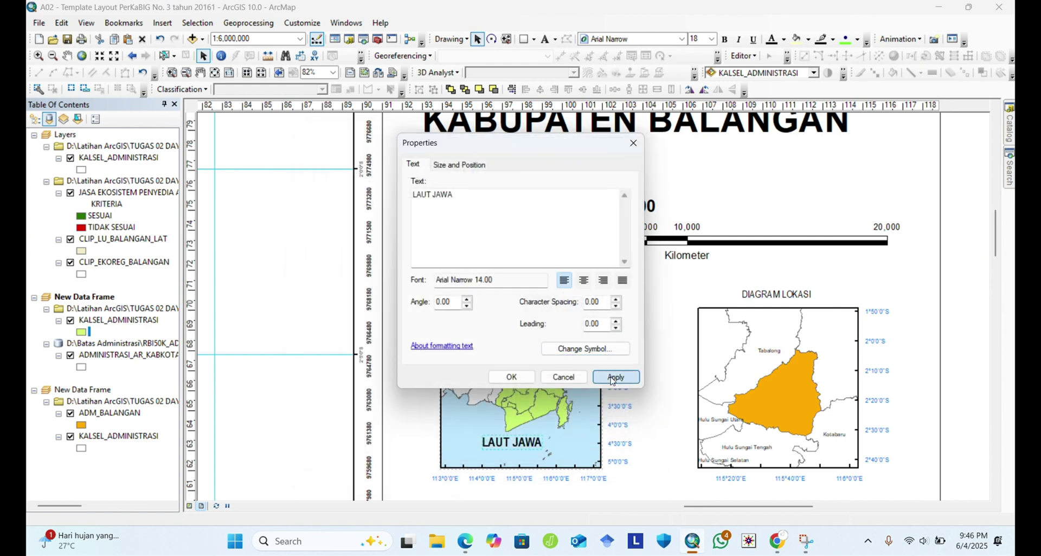
left_click(615, 377)
left_click(510, 377)
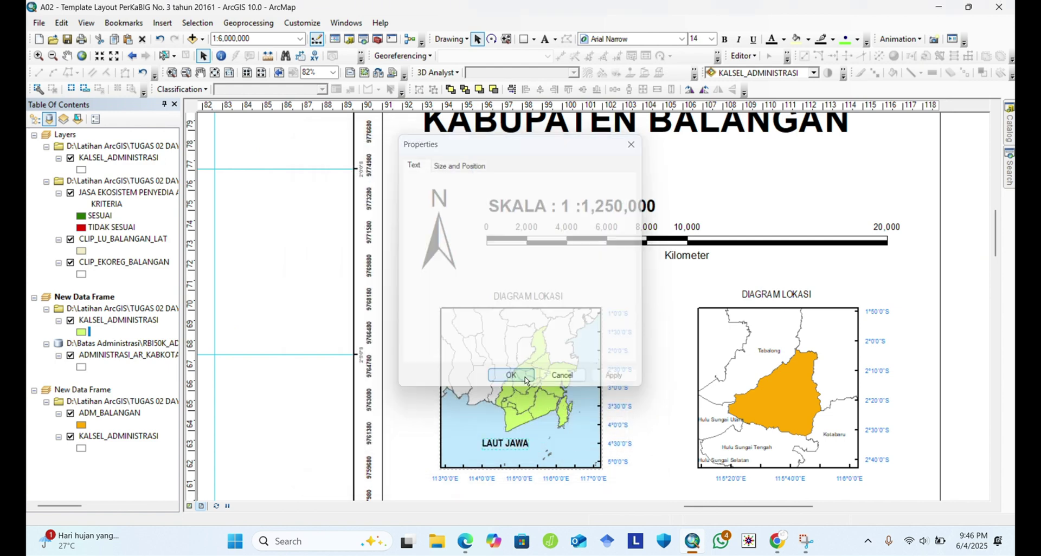
mouse_move(508, 448)
left_mouse_down()
mouse_move(528, 451)
mouse_move(485, 444)
mouse_move(525, 455)
mouse_move(516, 452)
left_mouse_up()
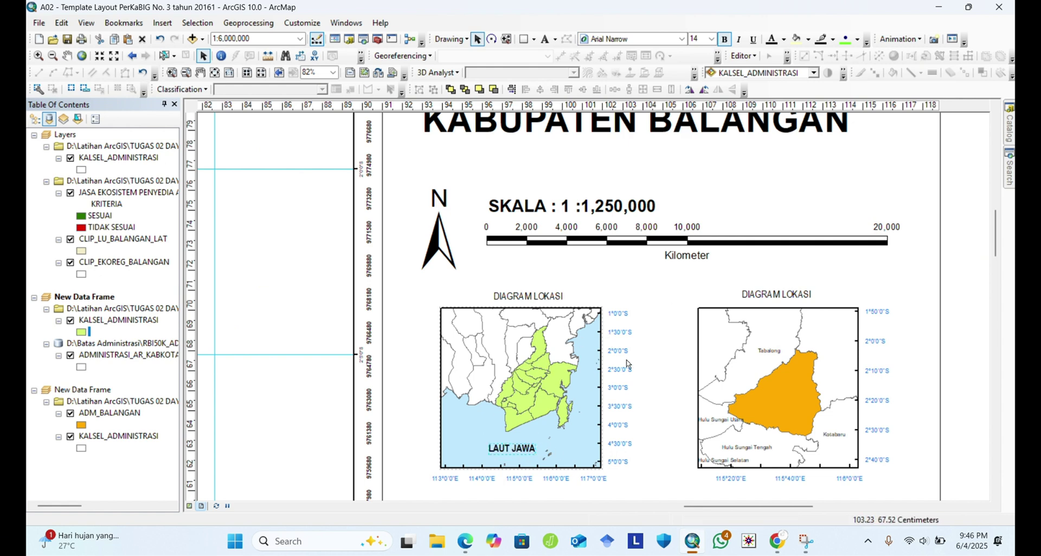
scroll(627, 364, "down", 1)
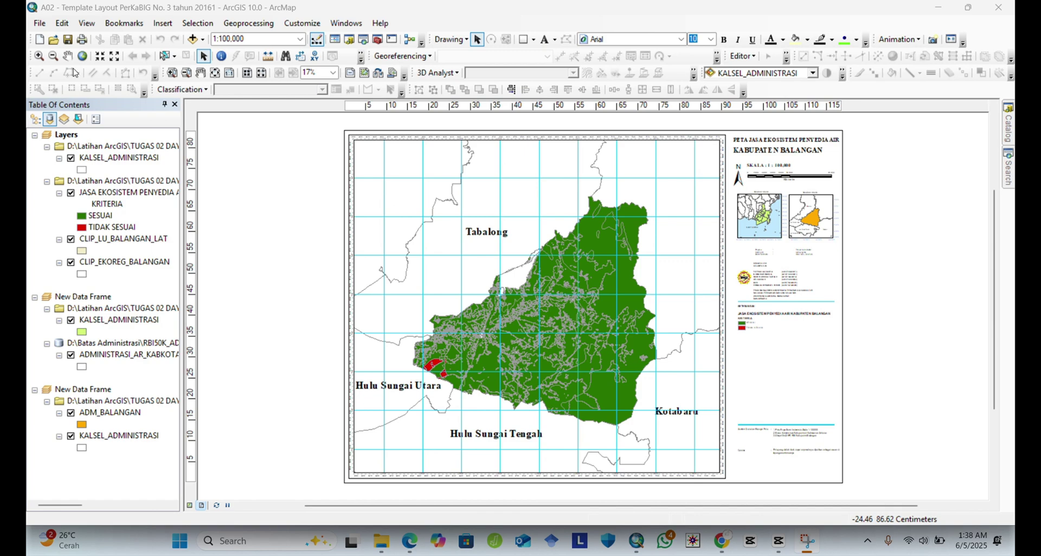
Add an extent indicator for the Layers data frame to the South Kalimantan location diagram and apply it.
left_click(172, 73)
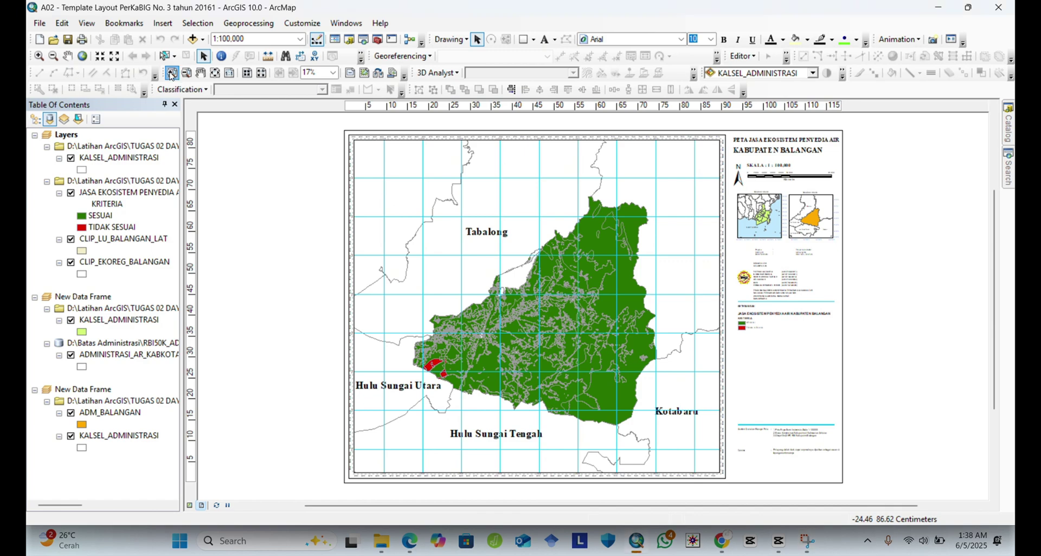
left_click(760, 220)
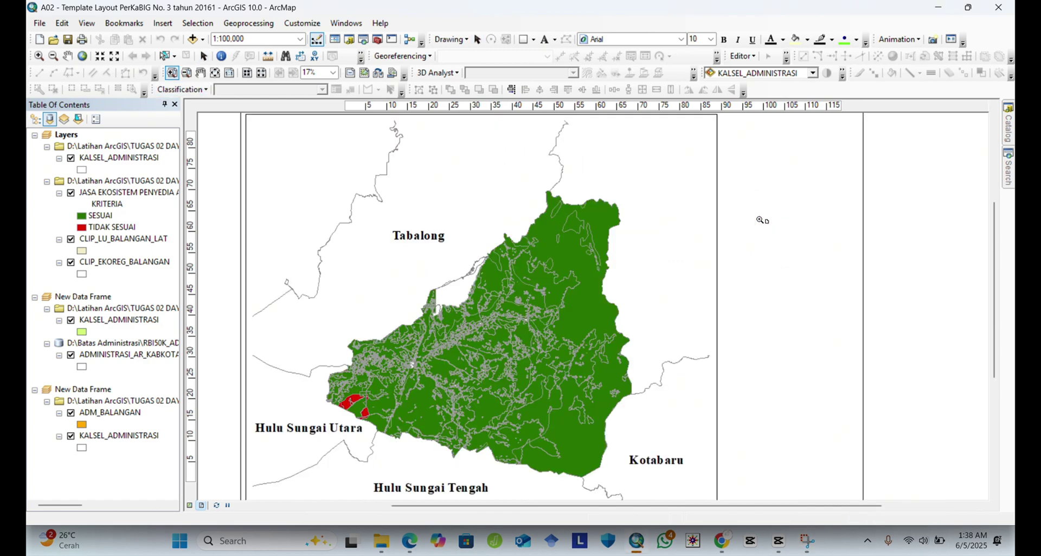
left_click(760, 223)
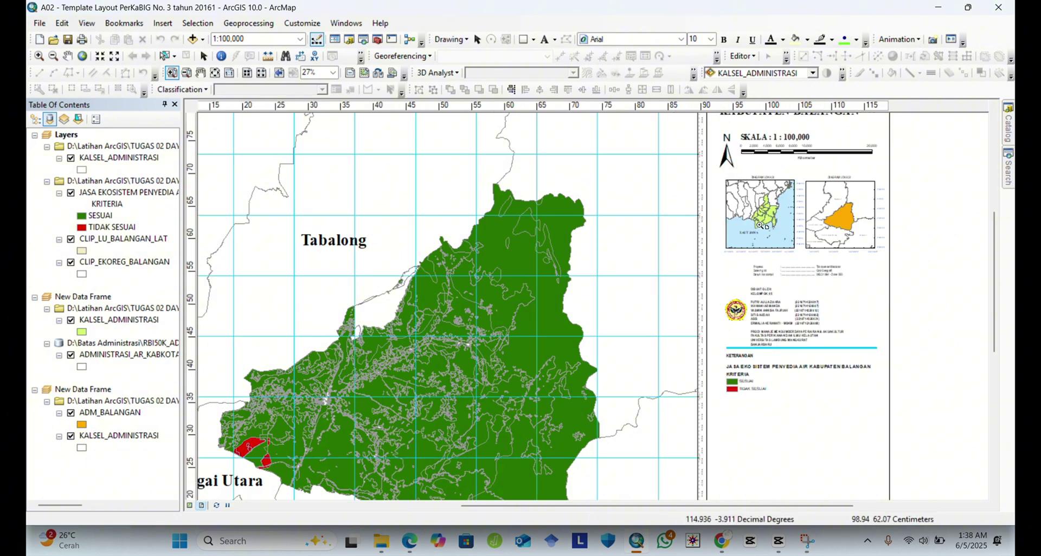
left_click(763, 233)
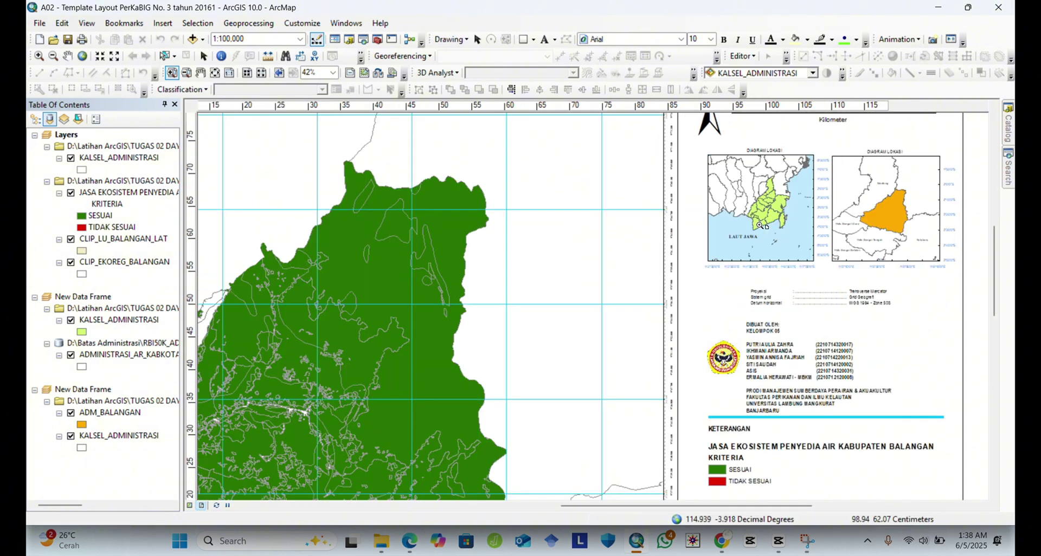
left_click(773, 237)
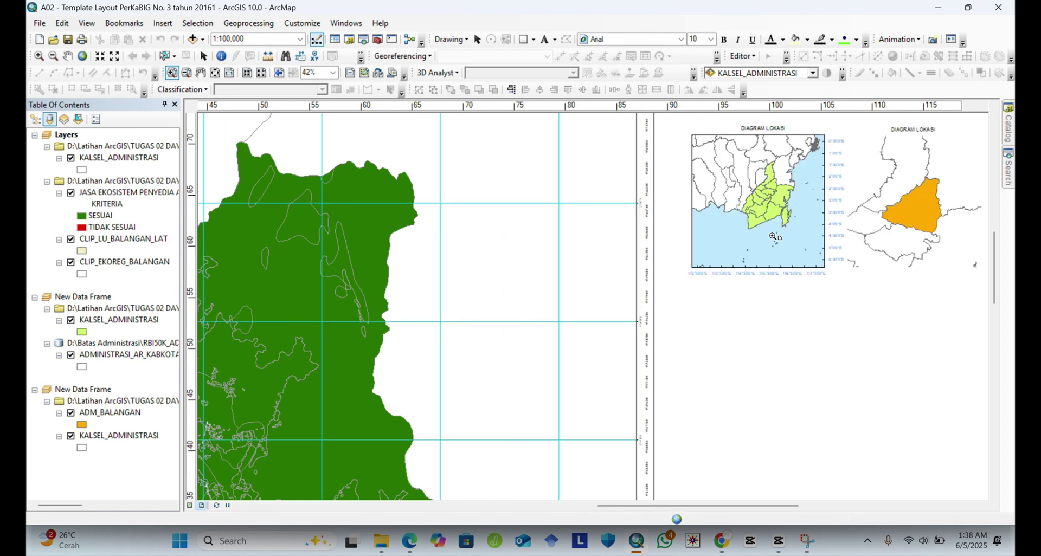
left_click(774, 236)
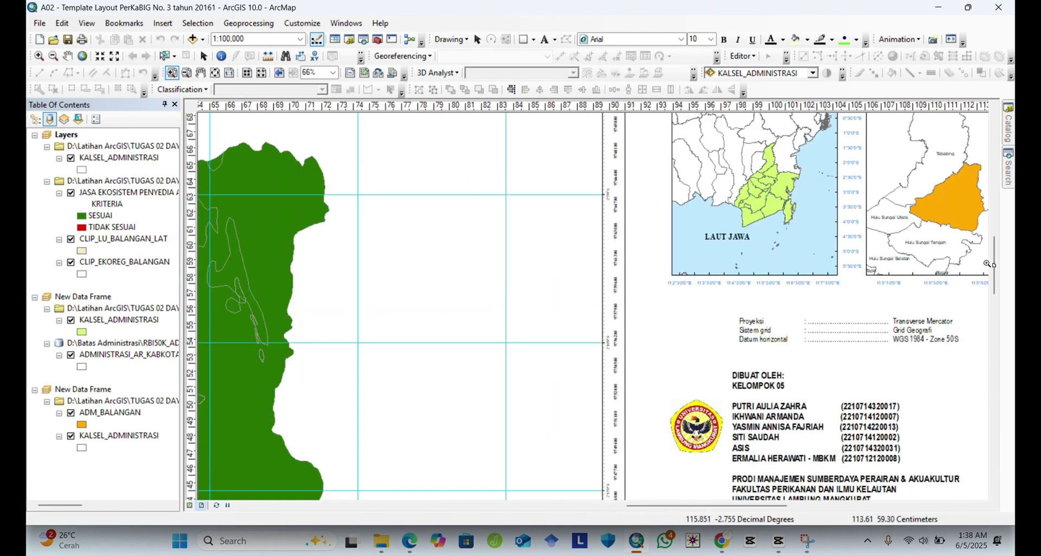
left_click_drag(994, 266, 994, 260)
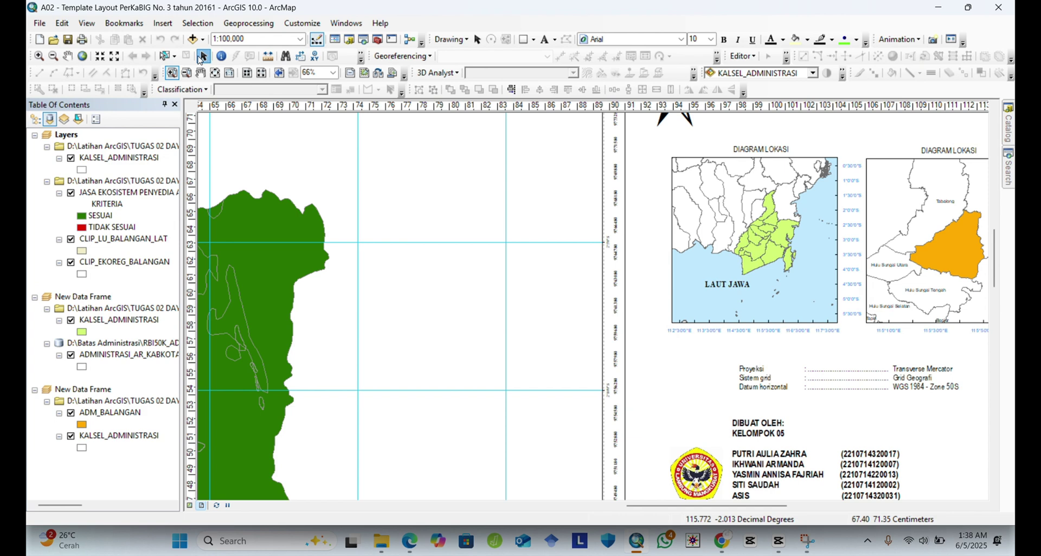
left_click(200, 56)
left_click(729, 238)
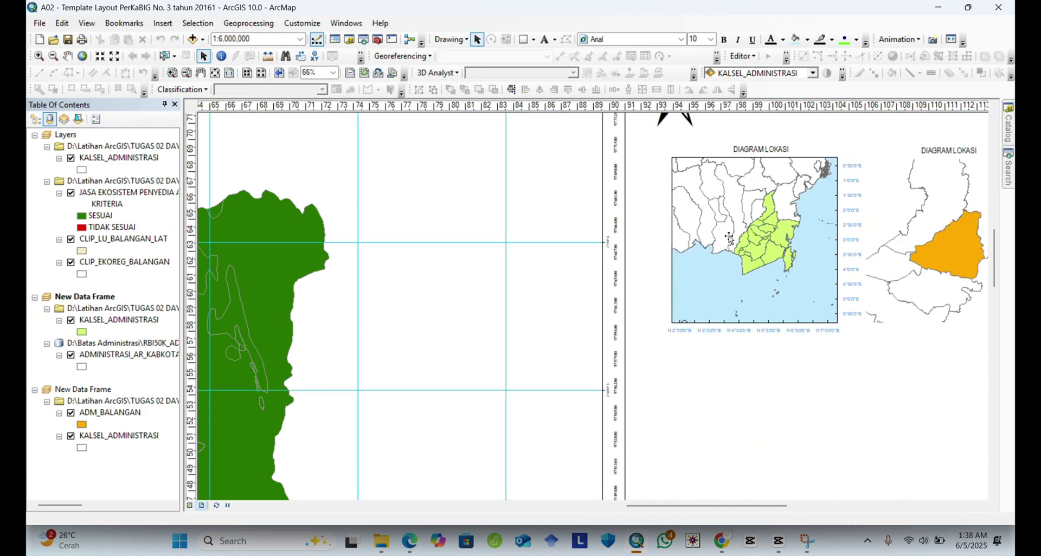
right_click(729, 238)
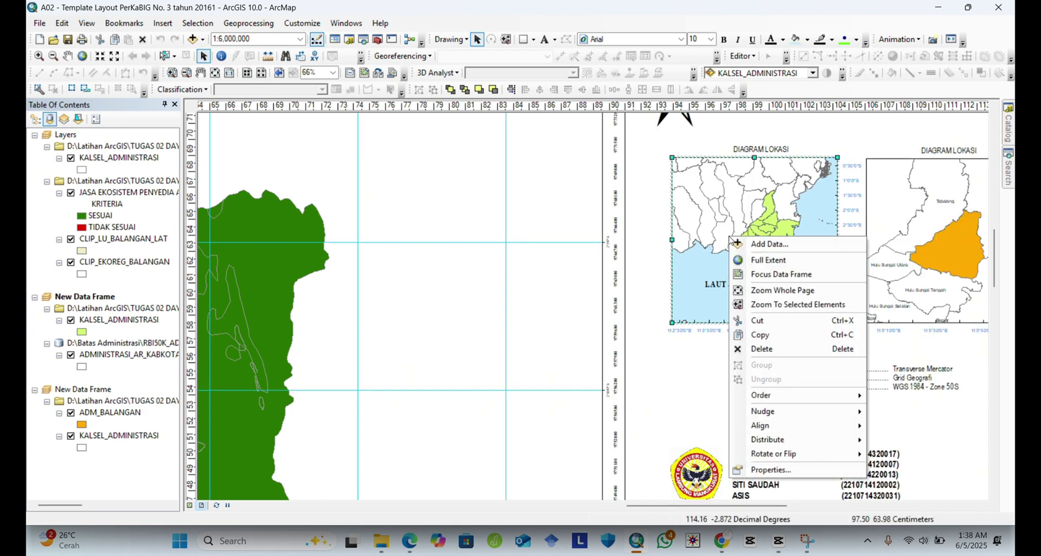
left_click(785, 469)
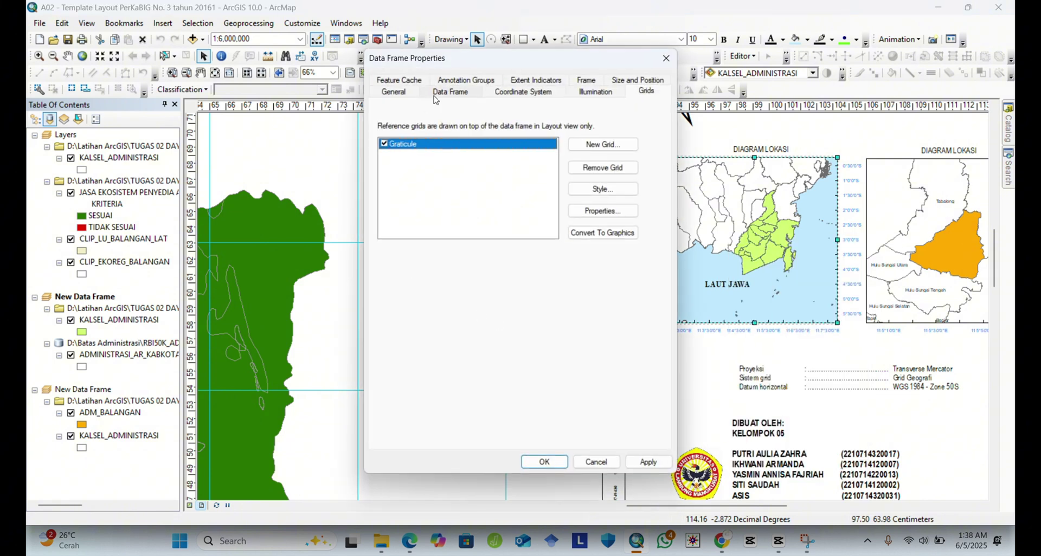
left_click(541, 80)
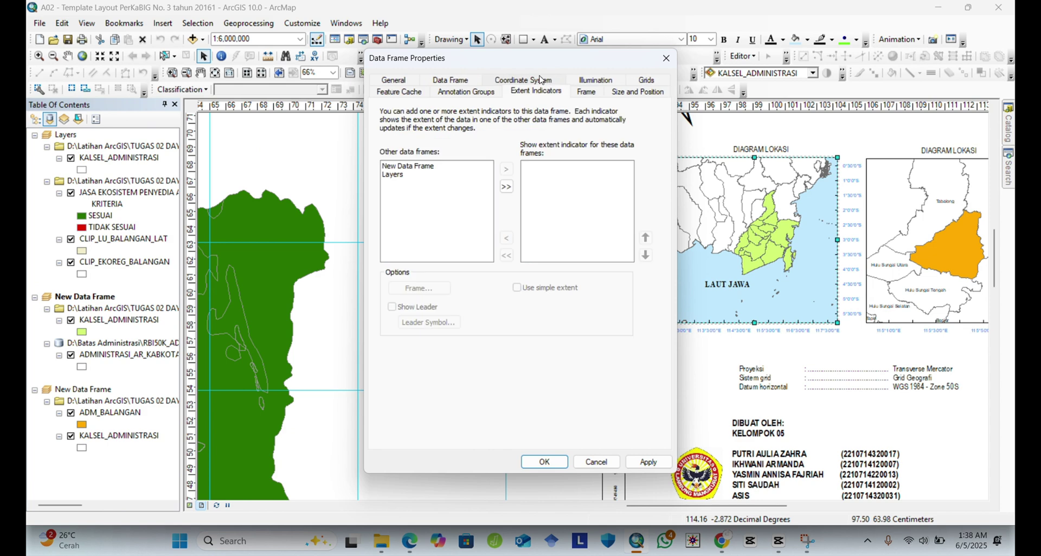
left_click(402, 176)
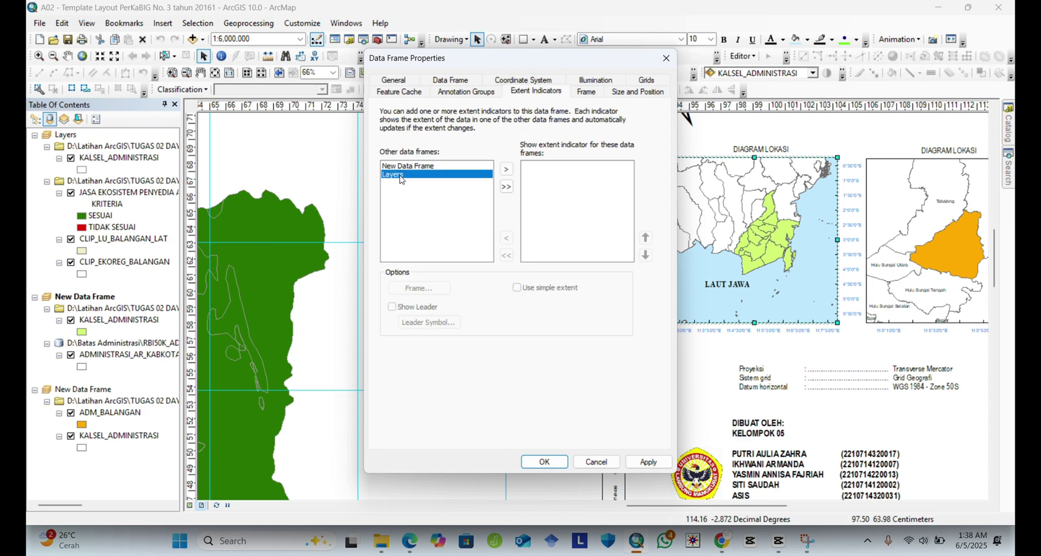
left_click(506, 168)
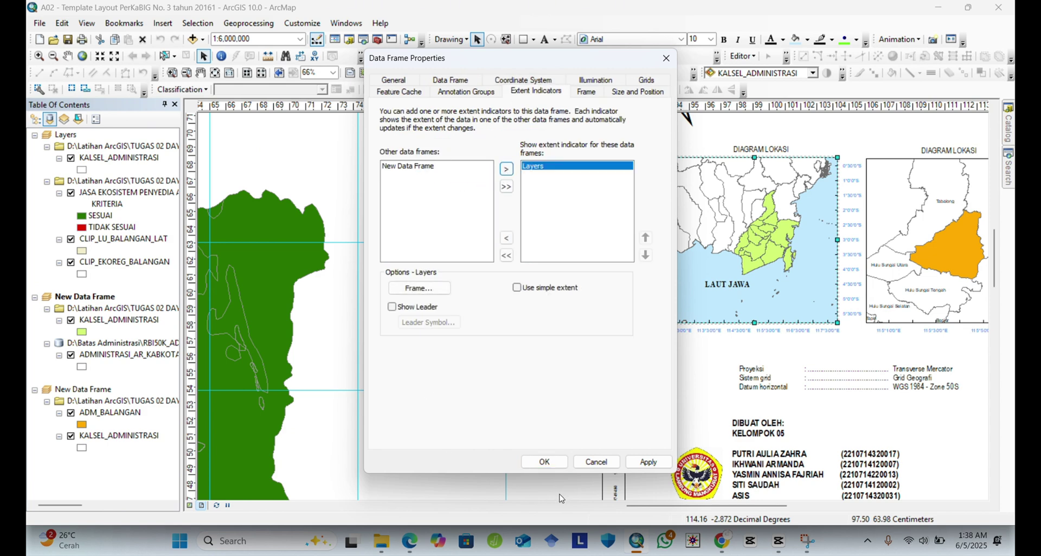
left_click(644, 464)
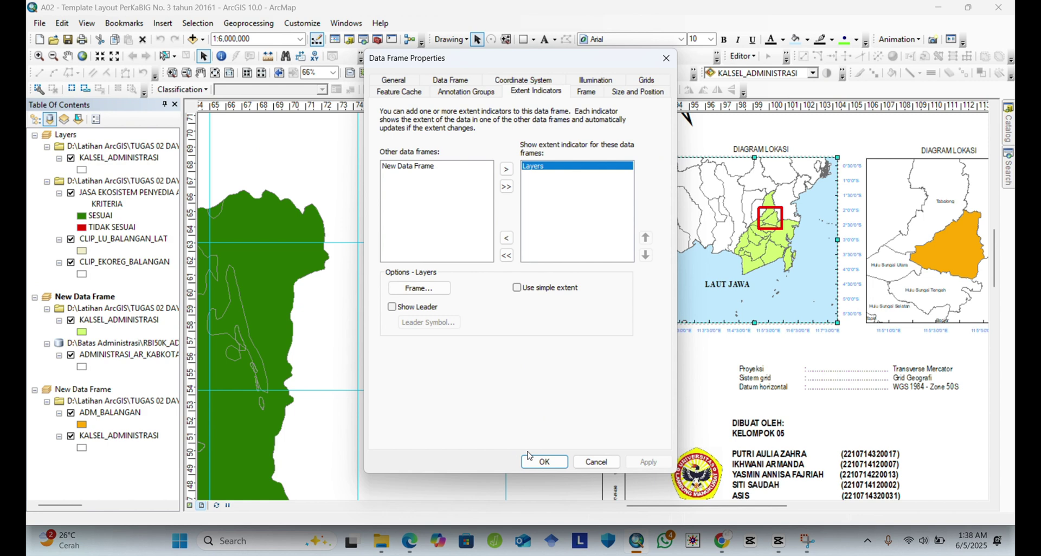
left_click(543, 463)
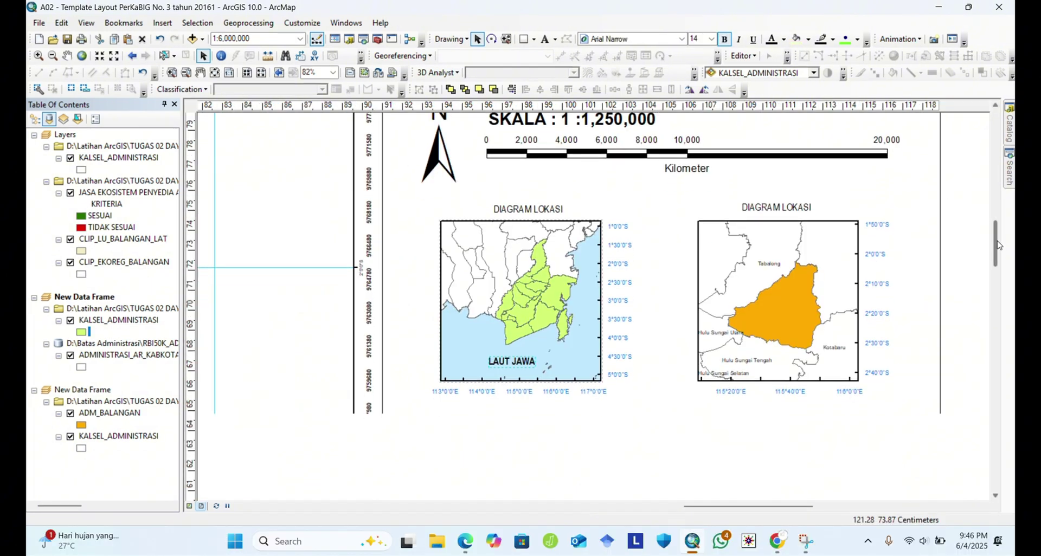
Nudge the university logo beside the group member list slightly upward.
left_click_drag(999, 245, 1002, 282)
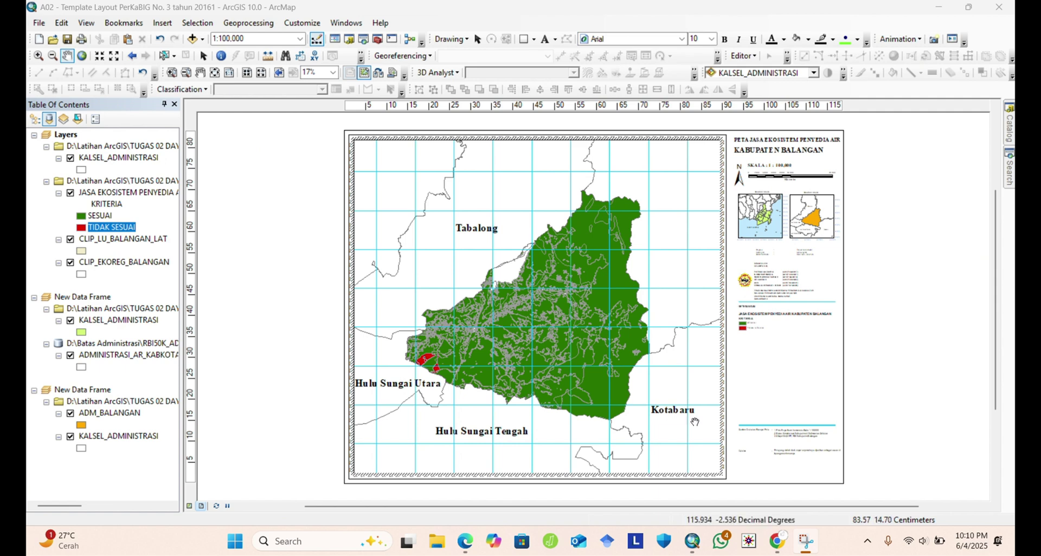
left_click(171, 72)
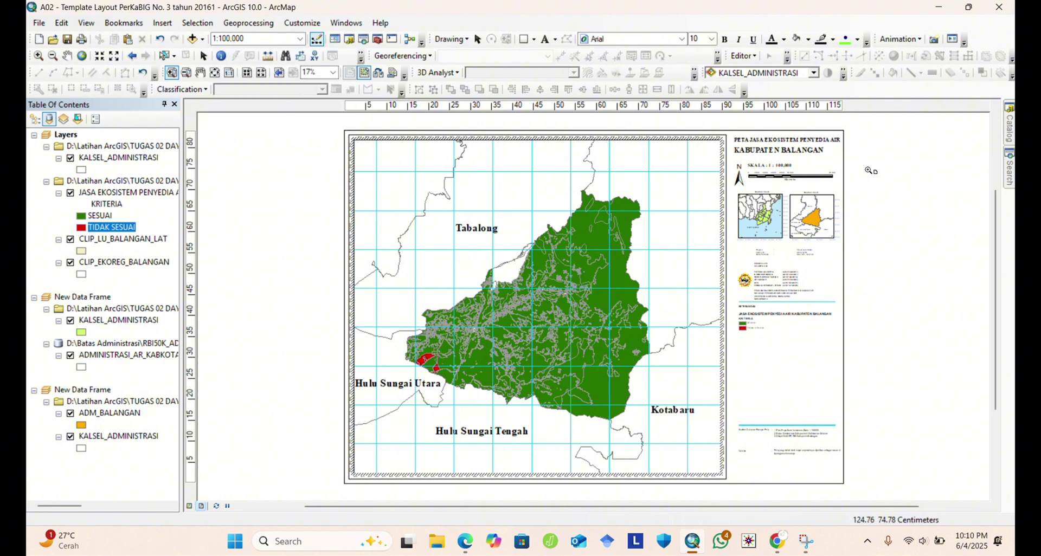
left_click(787, 366)
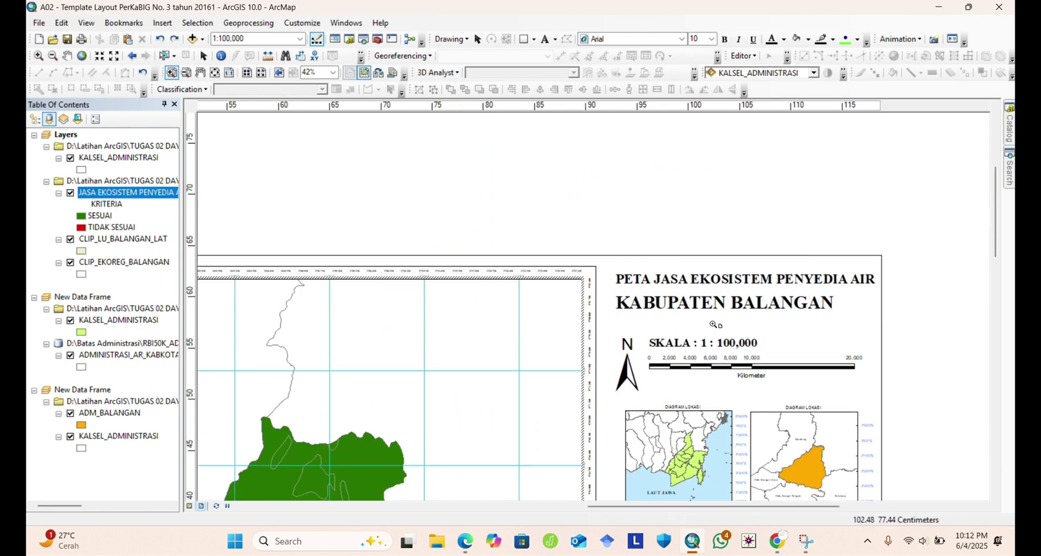
left_click_drag(998, 247, 996, 329)
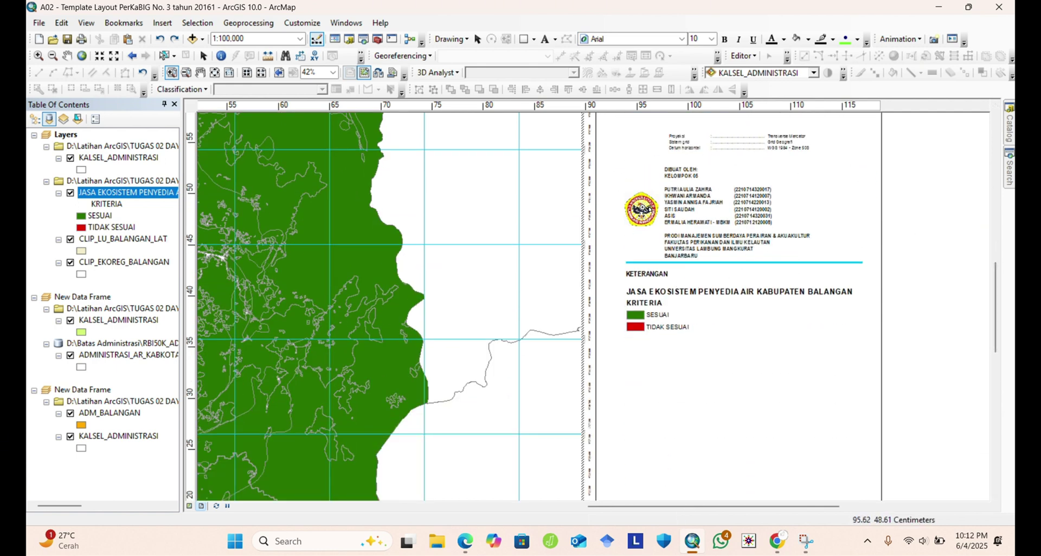
left_click(203, 56)
left_click(644, 213)
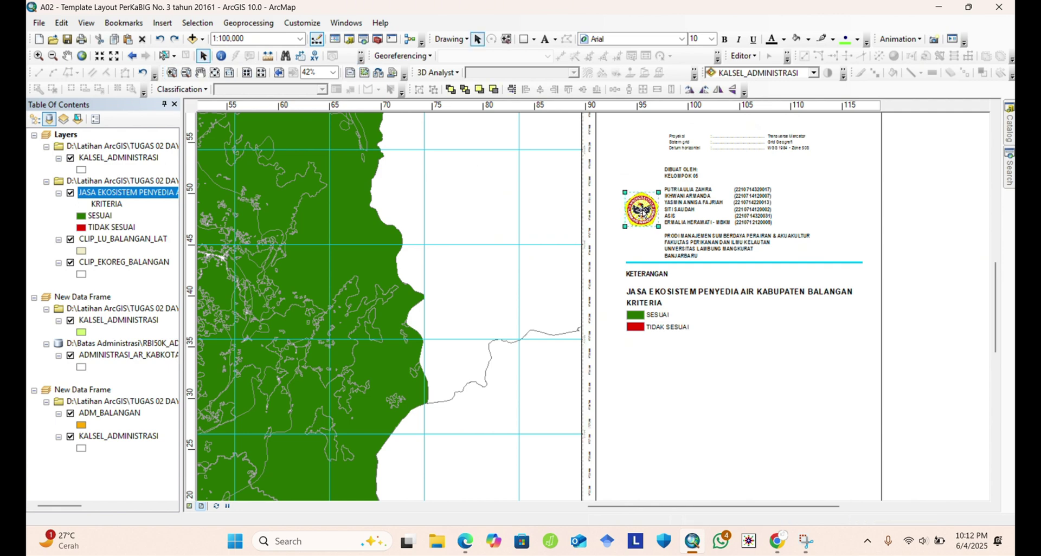
key("Up")
key("Up")
key("Up")
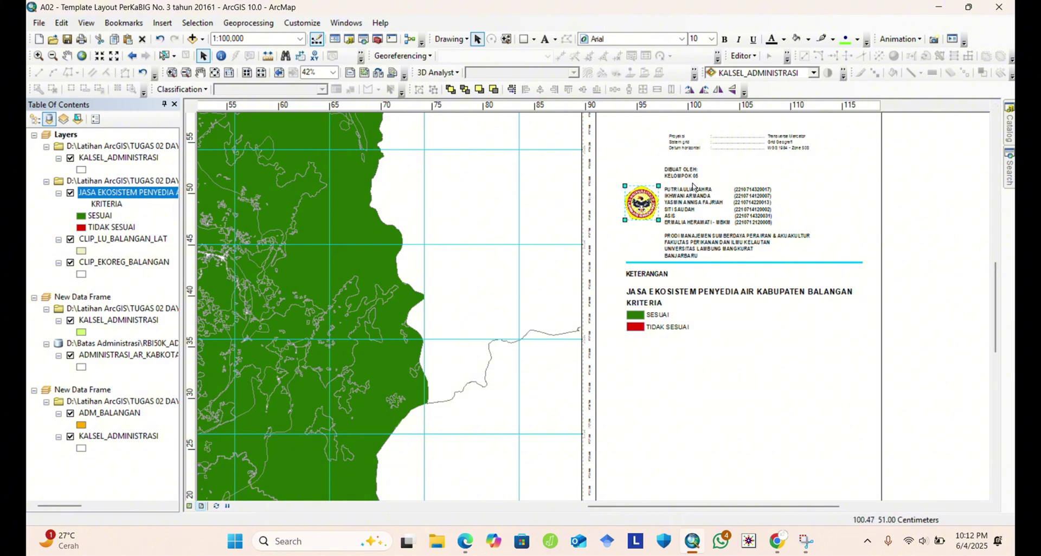
Change the outline colour of KALSEL_ADMINISTRASI in the main Layers data frame to black.
scroll(628, 240, "down", 1)
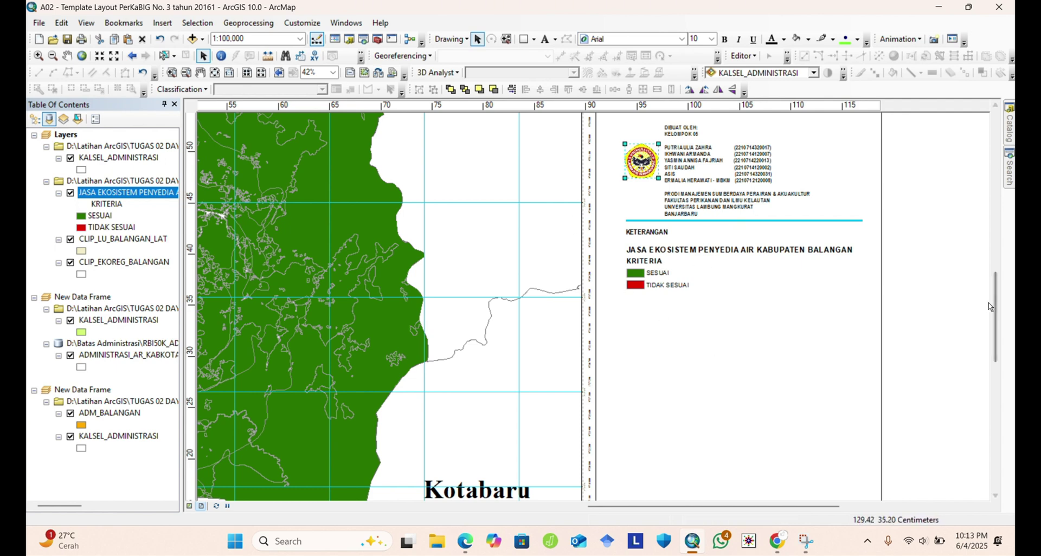
left_click_drag(1001, 310, 1003, 378)
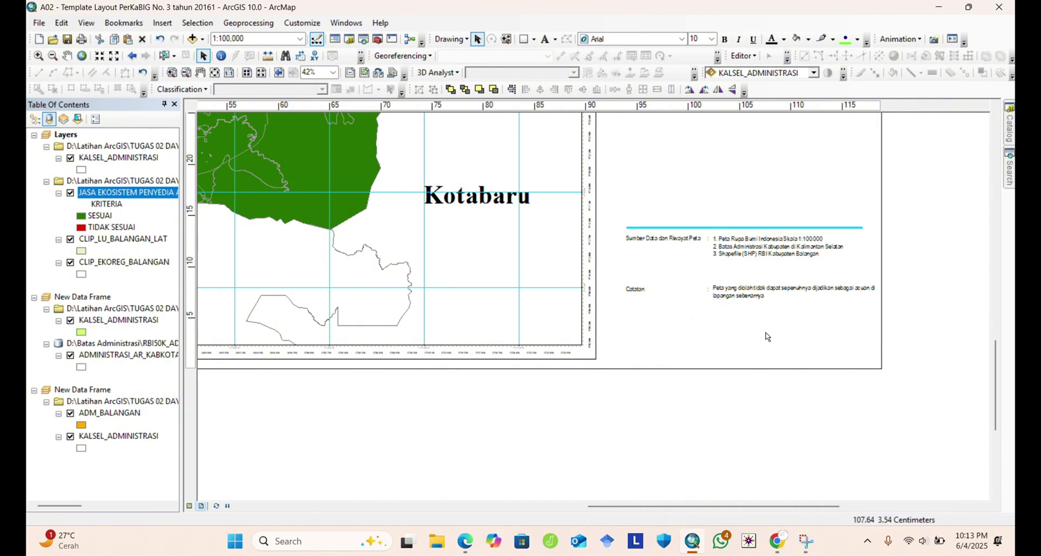
left_click_drag(615, 507, 411, 509)
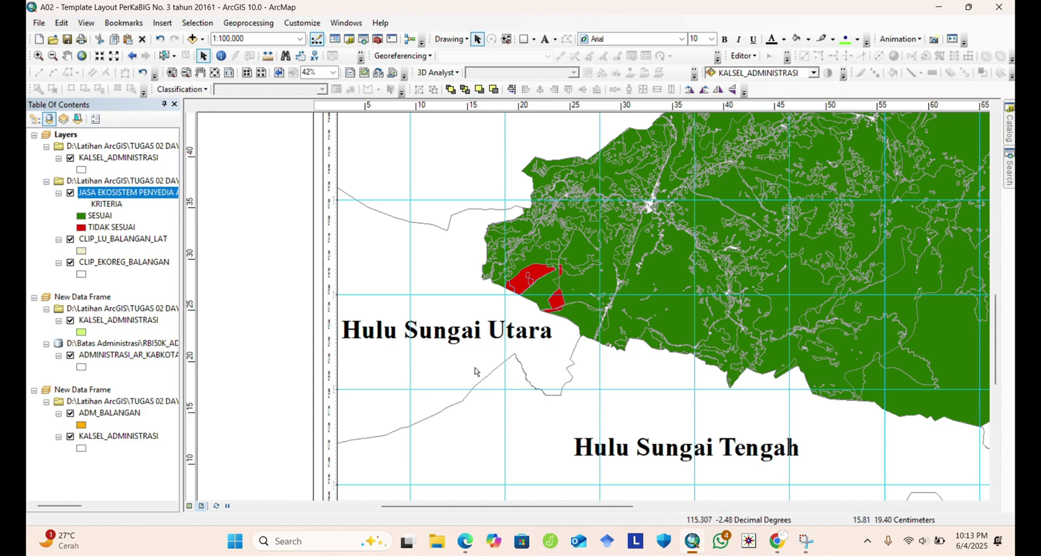
left_click(81, 169)
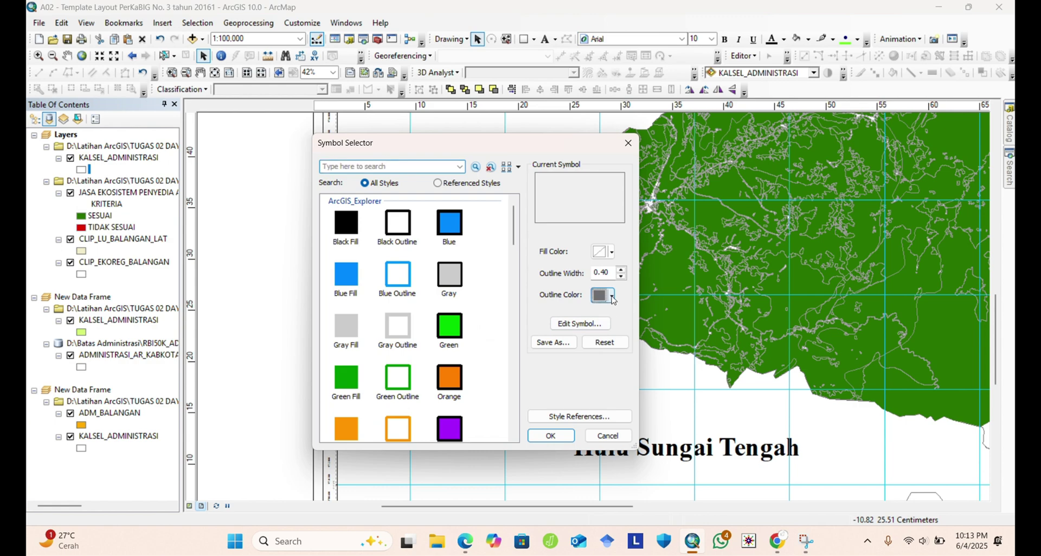
left_click(610, 296)
left_click(596, 434)
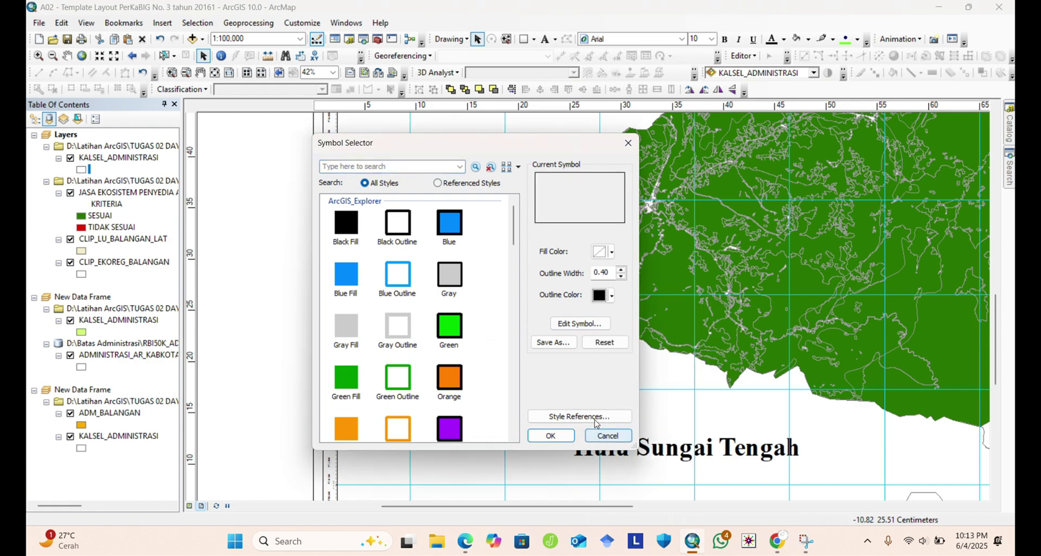
left_click(562, 440)
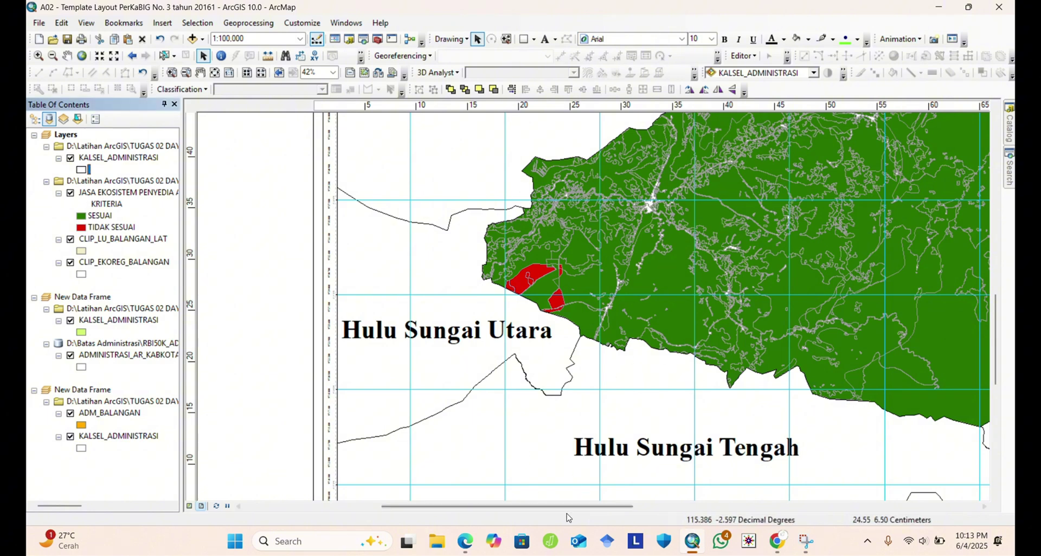
Display the whole layout page and save the map document.
left_click_drag(561, 506, 654, 507)
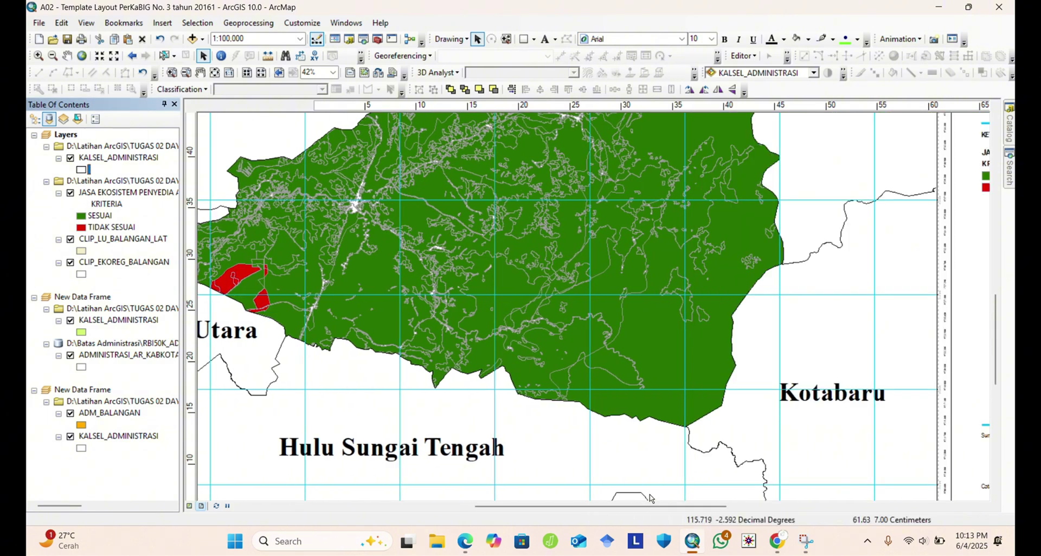
left_click(214, 72)
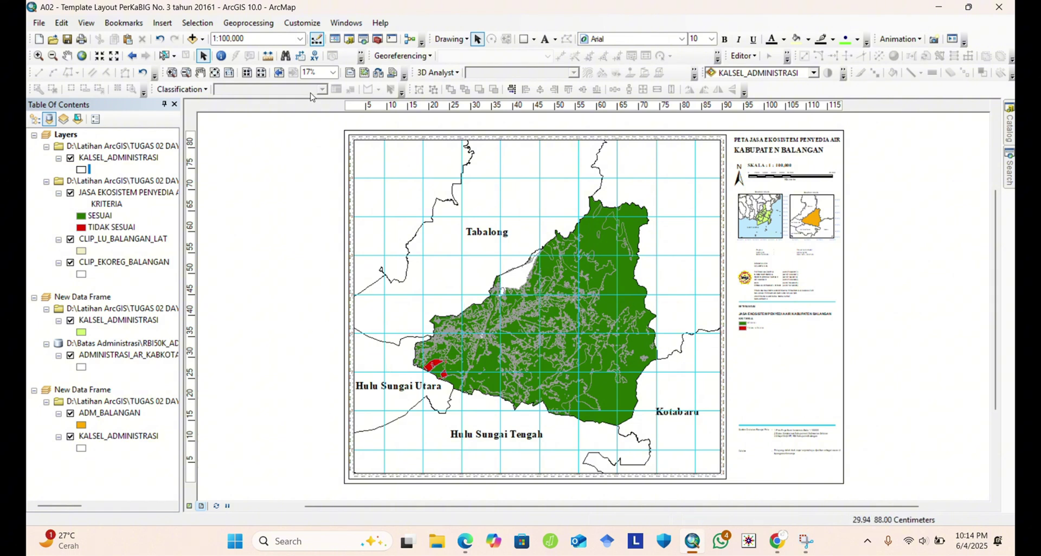
left_click(67, 39)
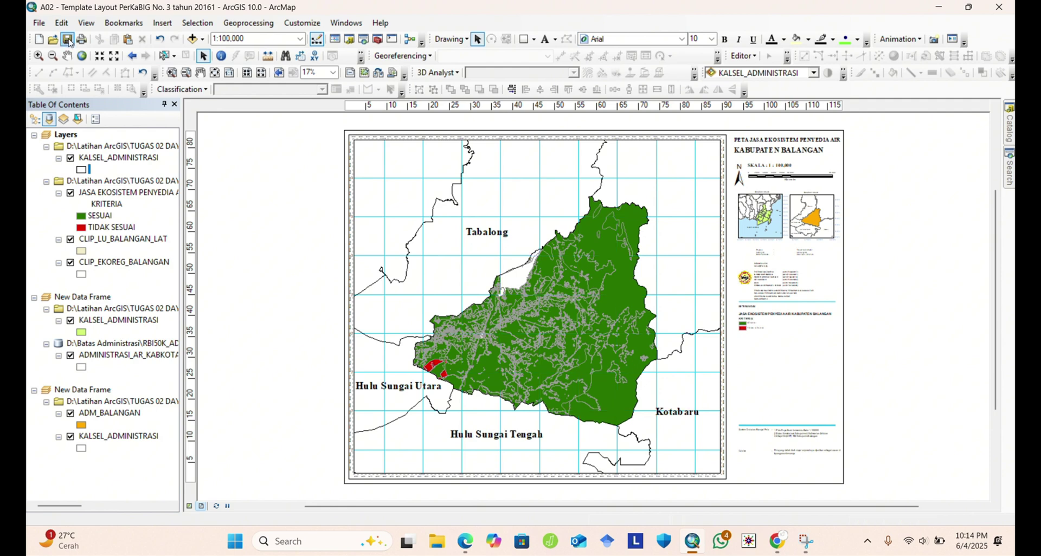